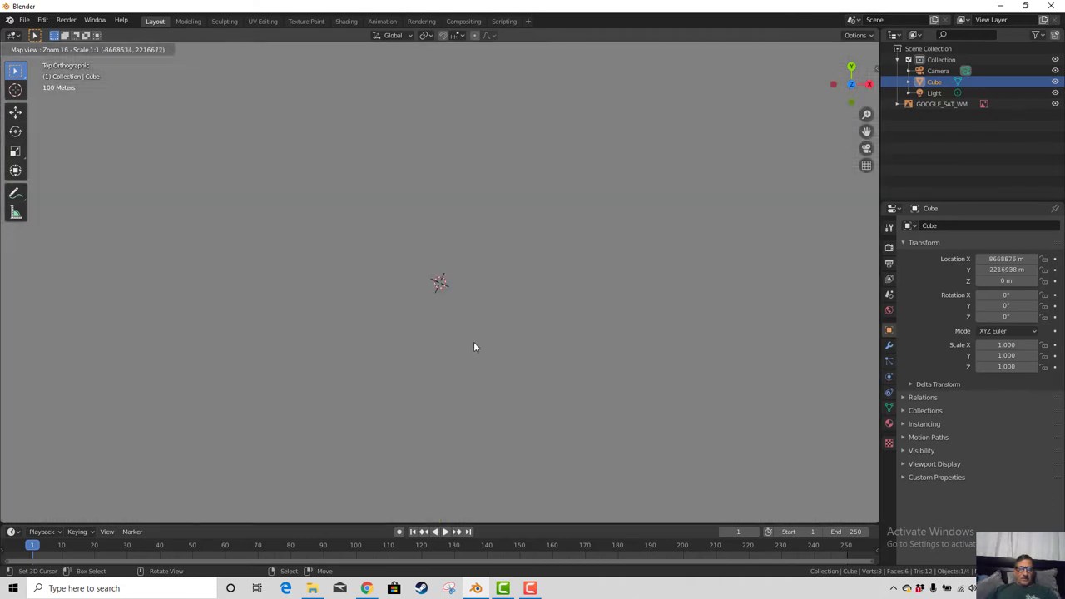
# Leave the GIS map view and look through the GIS add-on menu.
pyautogui.scroll(-3, 450, 327)
pyautogui.press('Escape')
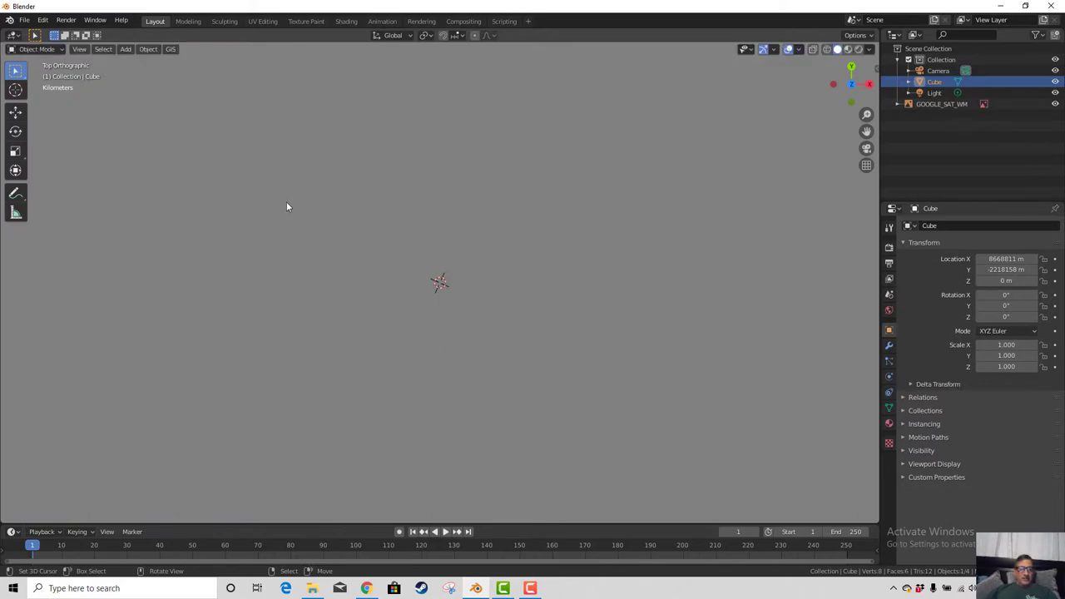
pyautogui.click(172, 49)
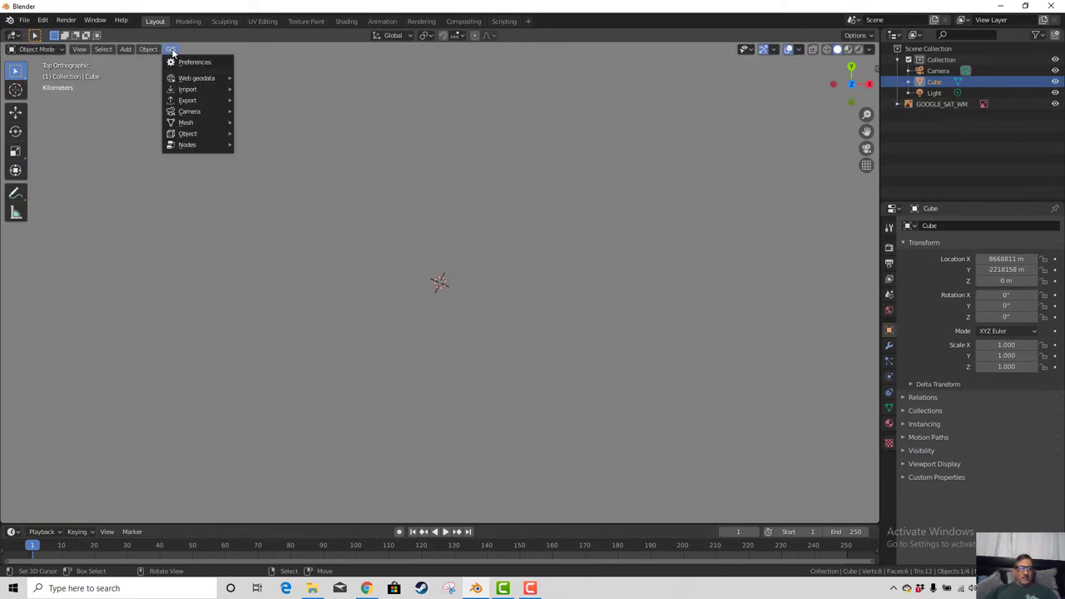
pyautogui.click(368, 255)
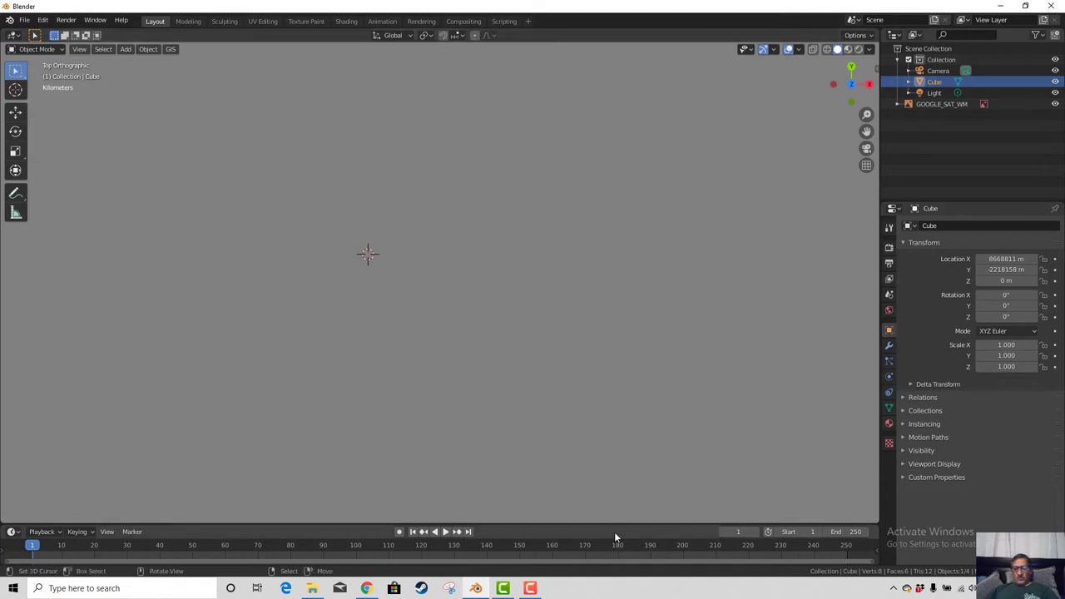
# Show the viewport sidebar and switch to the Screencast Keys addon page in Chrome.
pyautogui.click(531, 590)
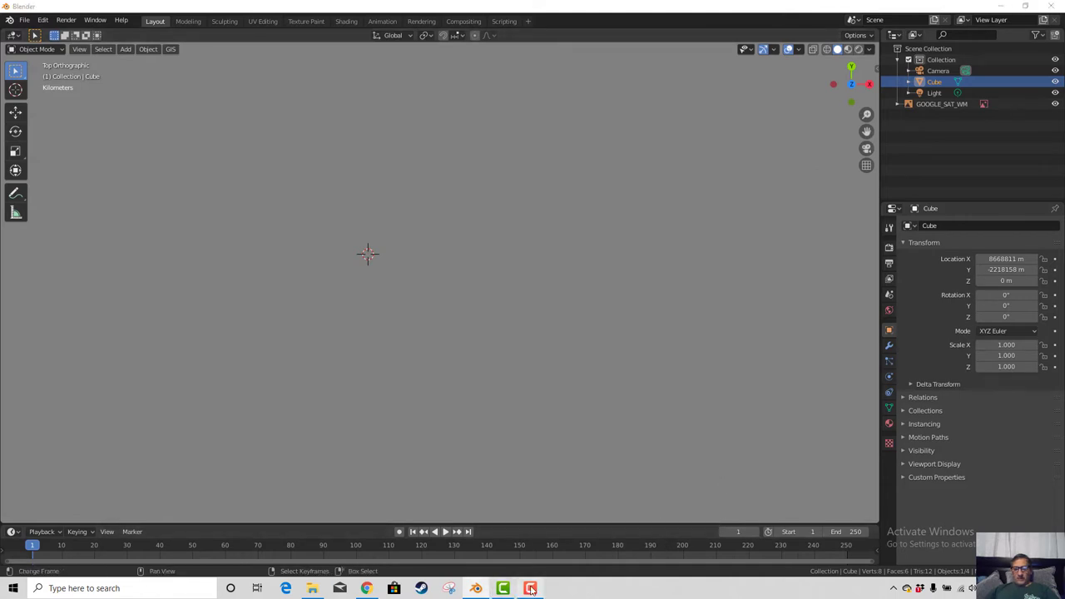
pyautogui.press('n')
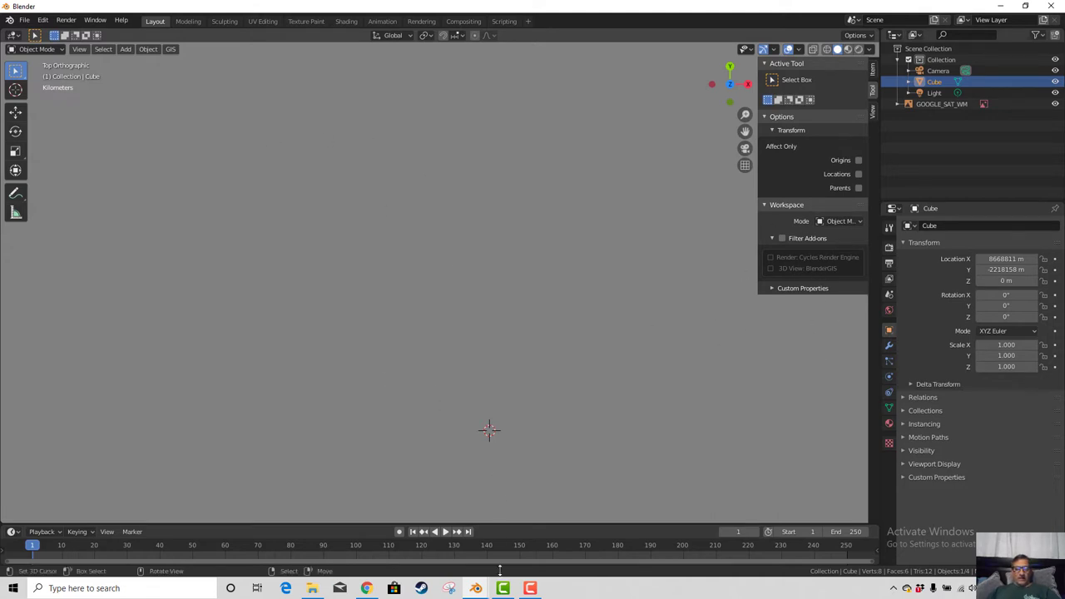
pyautogui.click(366, 588)
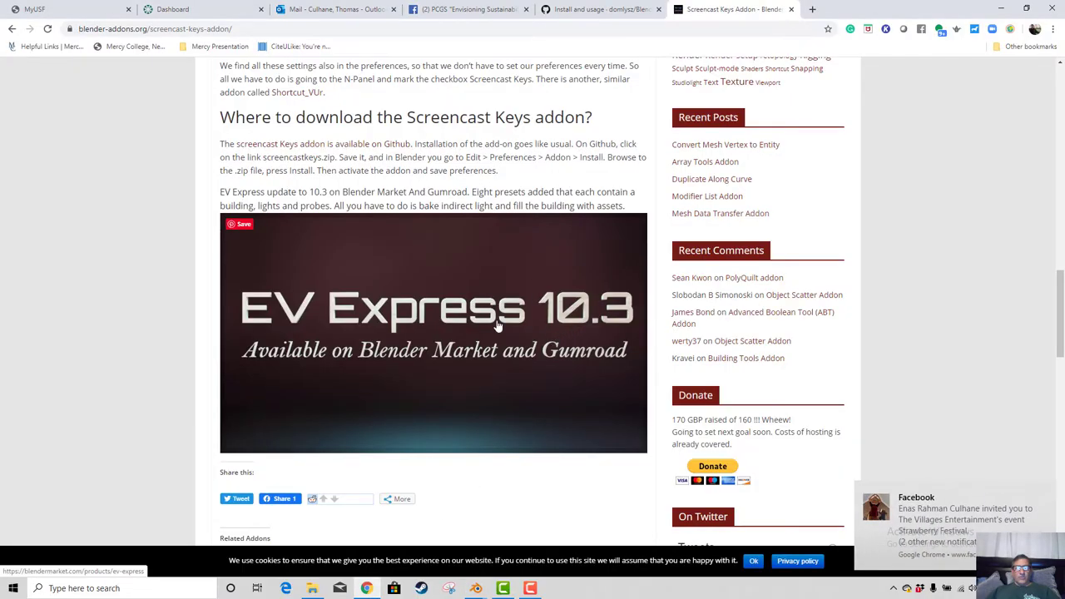
# Follow the 'Where to download' GitHub link to the Screencast-Keys Version 3.0 release page.
pyautogui.scroll(15, 497, 325)
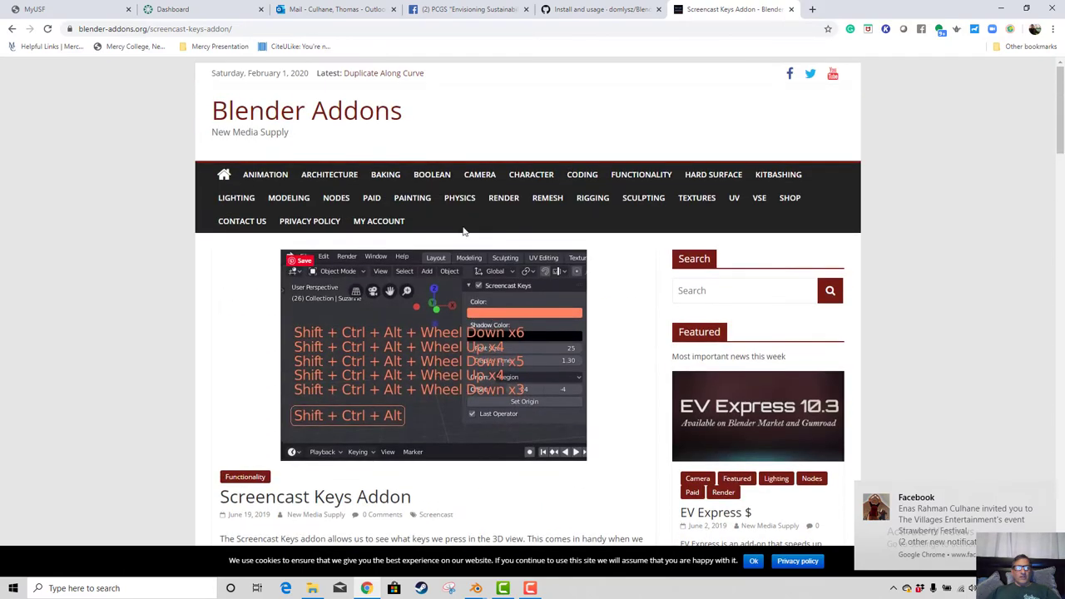
pyautogui.scroll(-5, 472, 287)
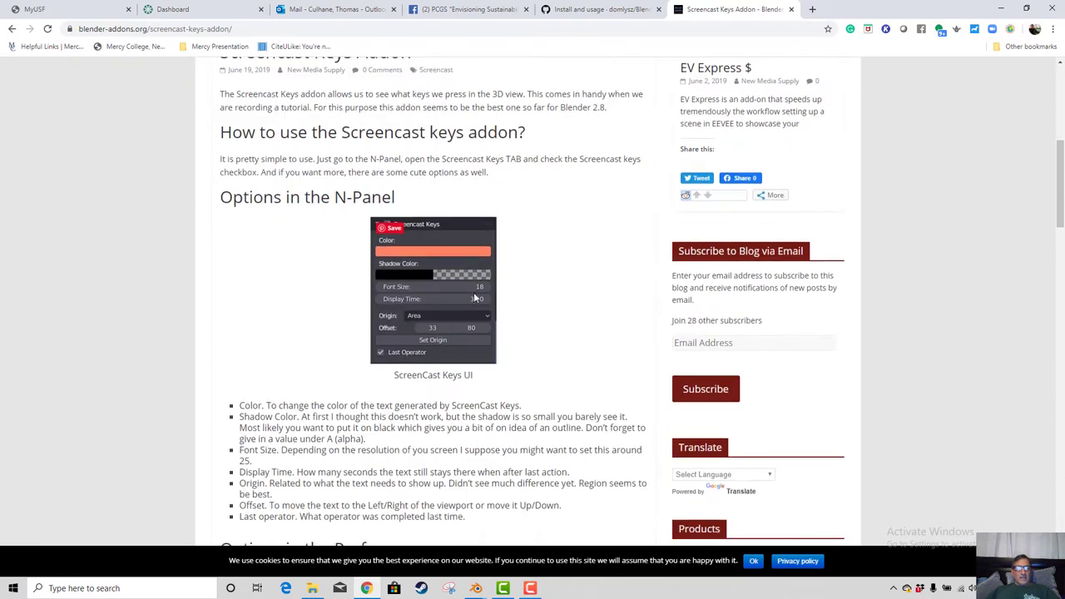
pyautogui.scroll(-12, 474, 298)
pyautogui.scroll(3, 363, 223)
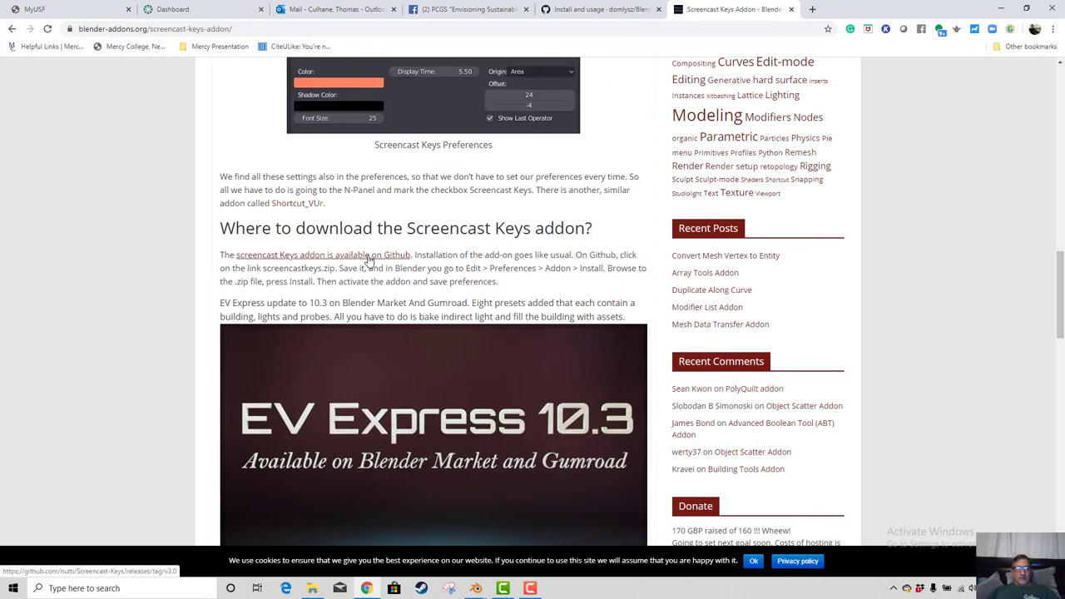
pyautogui.click(369, 262)
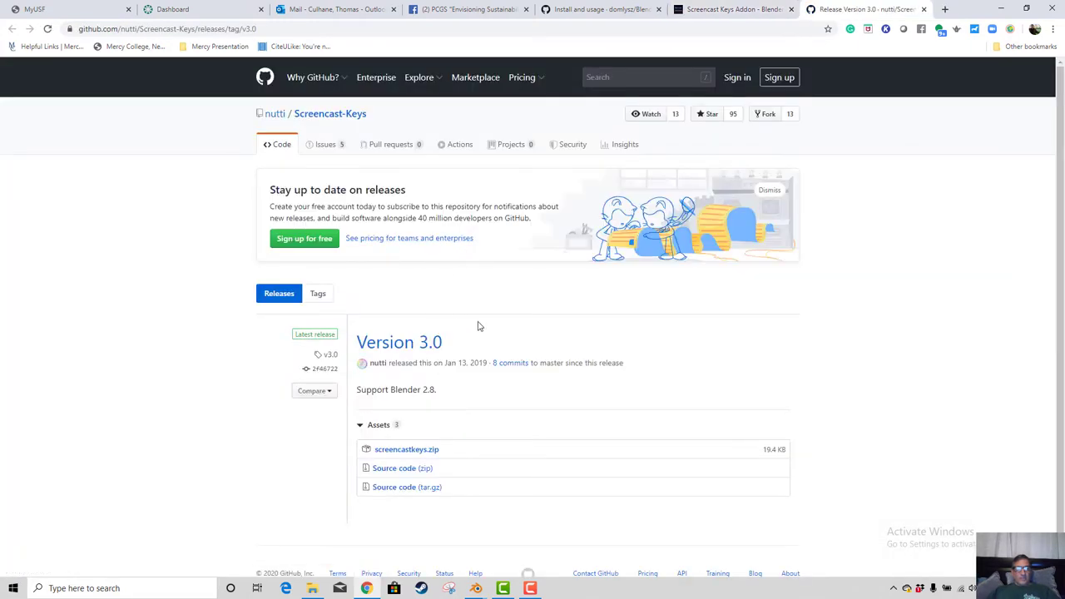
# Save screencastkeys.zip into the Downloads folder via Save link as, then return to Blender.
pyautogui.scroll(-1, 499, 338)
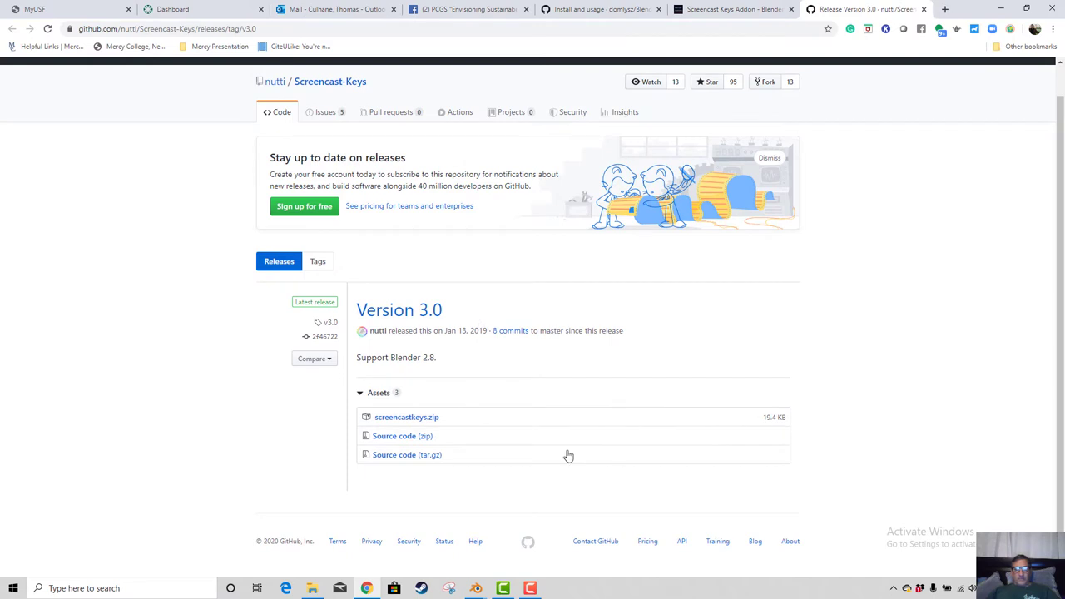
pyautogui.rightClick(394, 423)
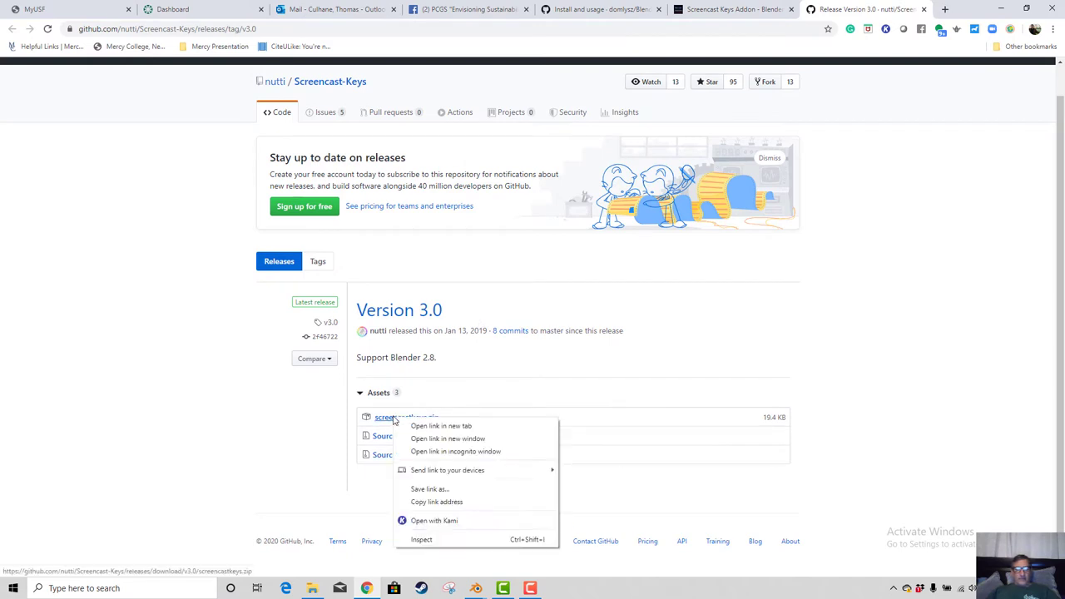
pyautogui.click(434, 490)
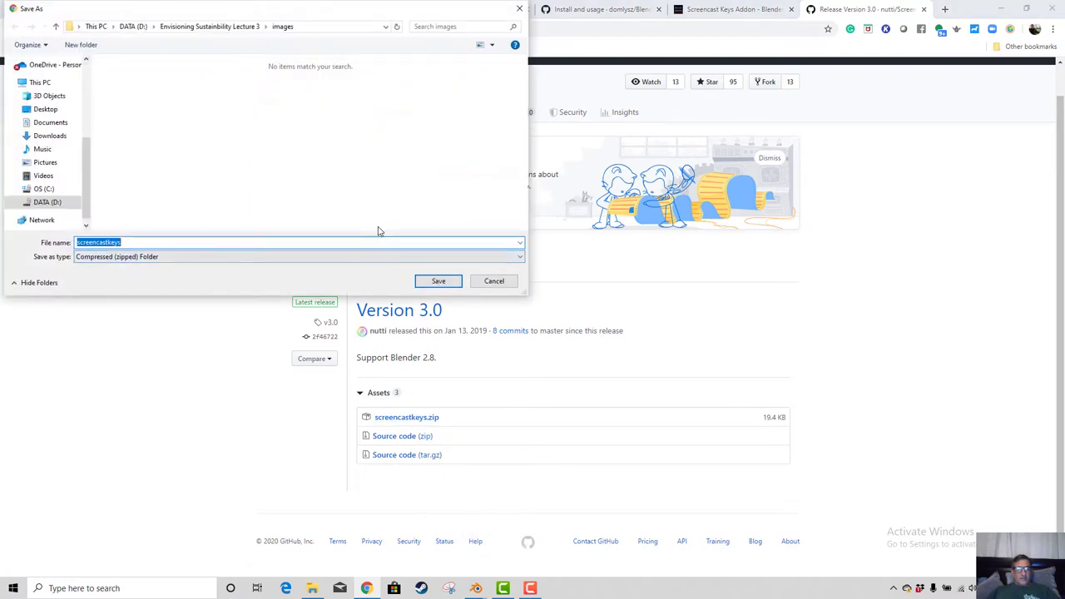
pyautogui.click(48, 137)
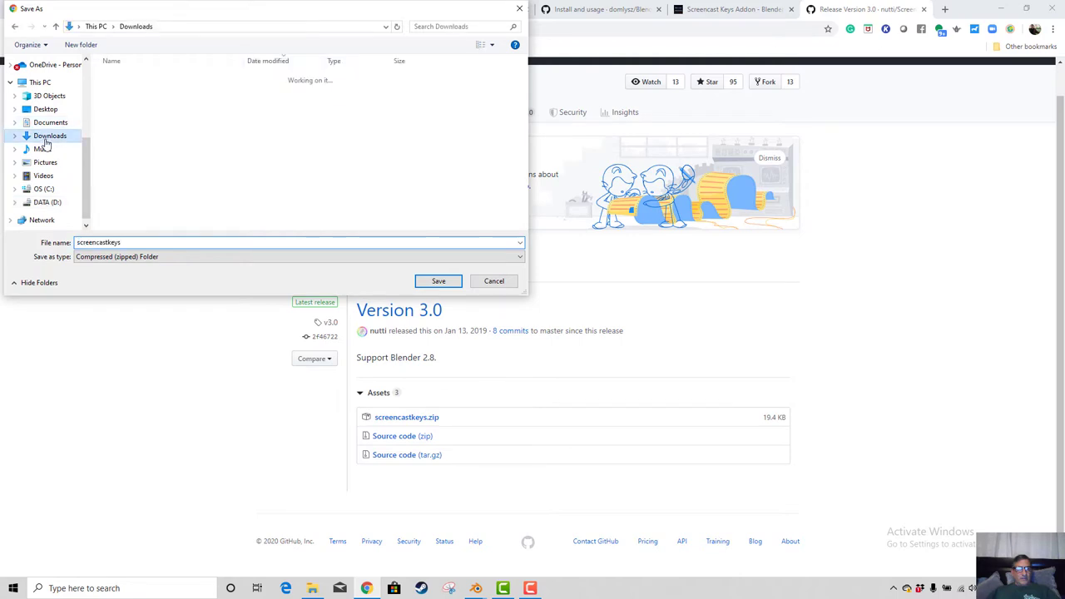
pyautogui.click(435, 282)
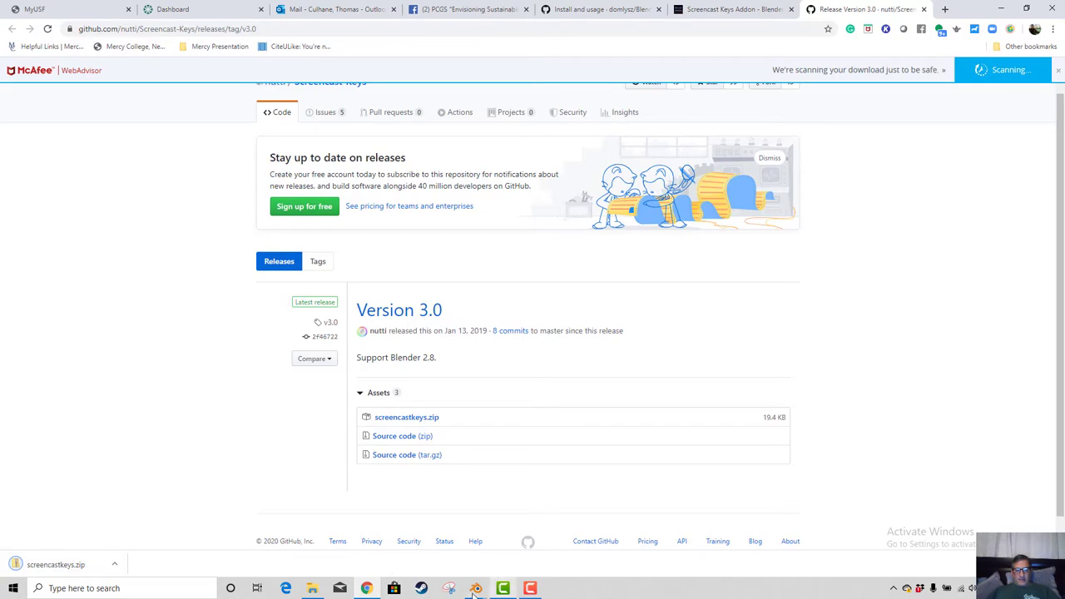
pyautogui.moveTo(476, 588)
pyautogui.click(462, 535)
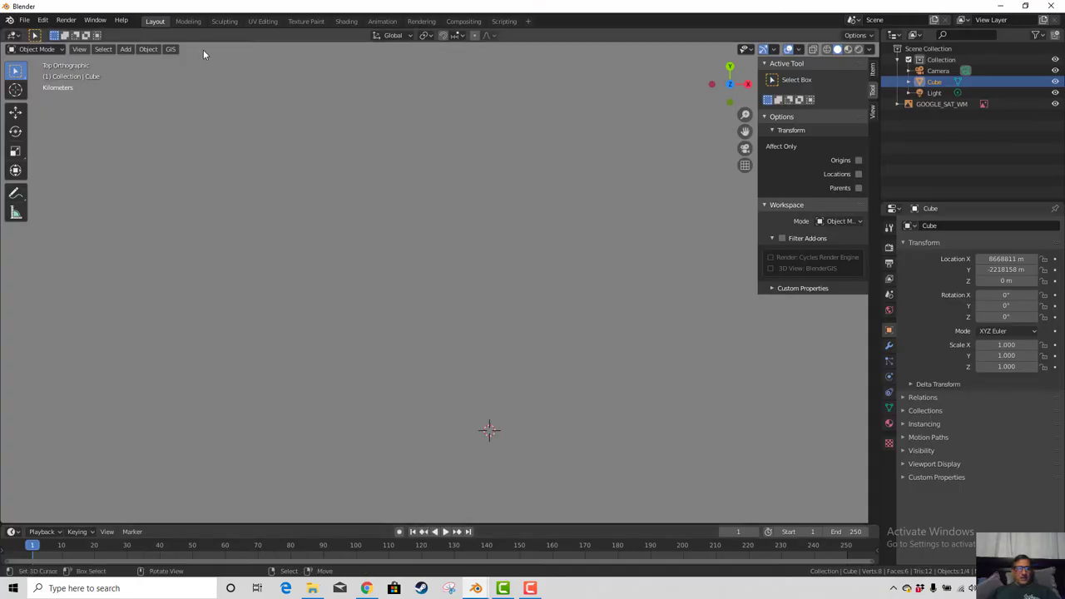
# Install the add-on from screencastkeys.zip in Preferences > Add-ons and enable it.
pyautogui.click(43, 20)
pyautogui.click(68, 179)
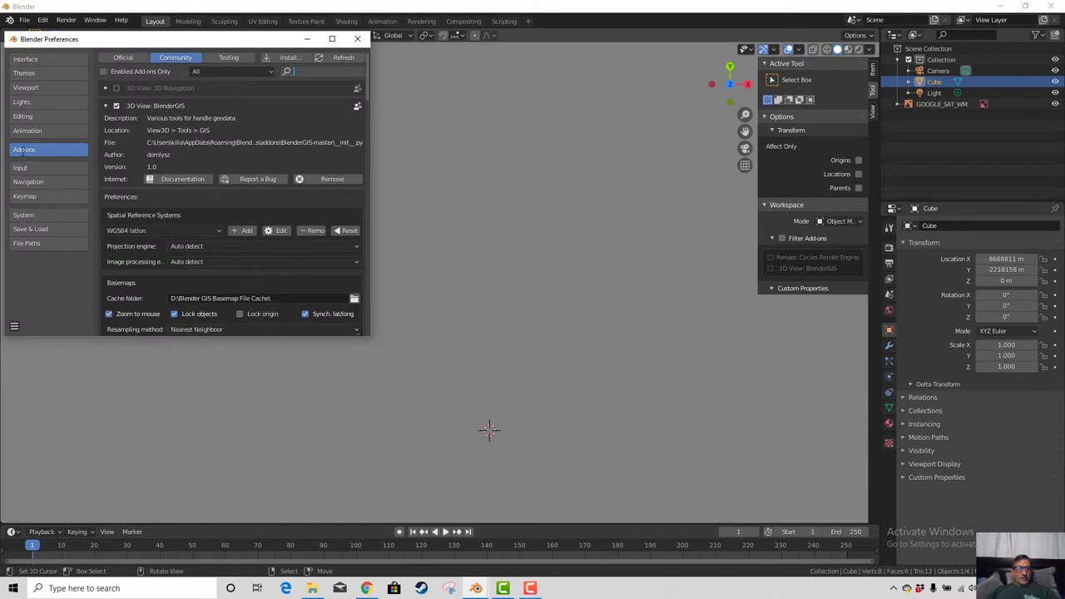
pyautogui.click(283, 57)
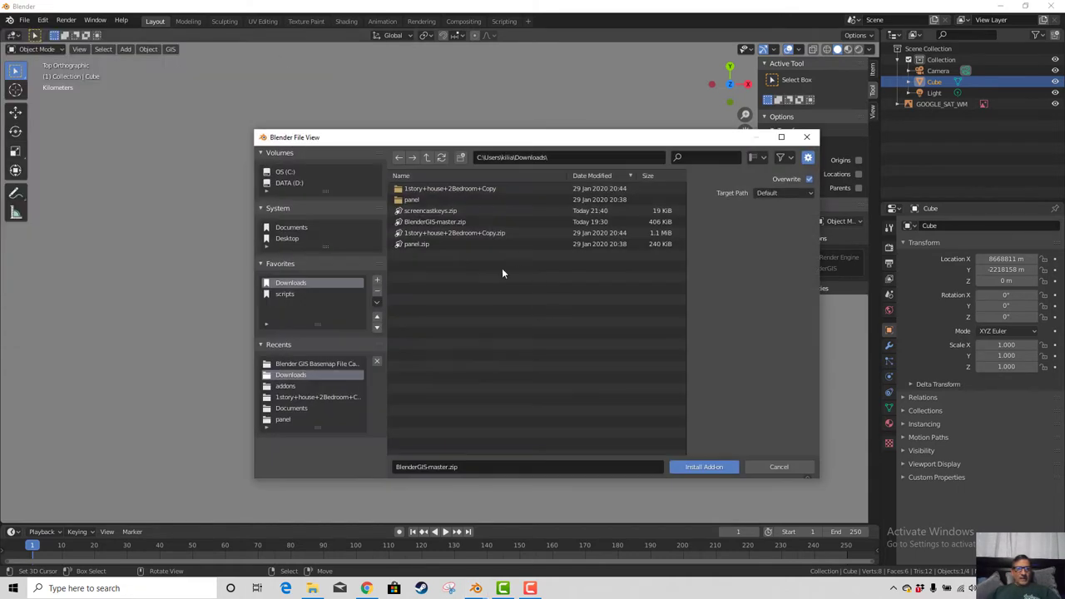
pyautogui.doubleClick(431, 211)
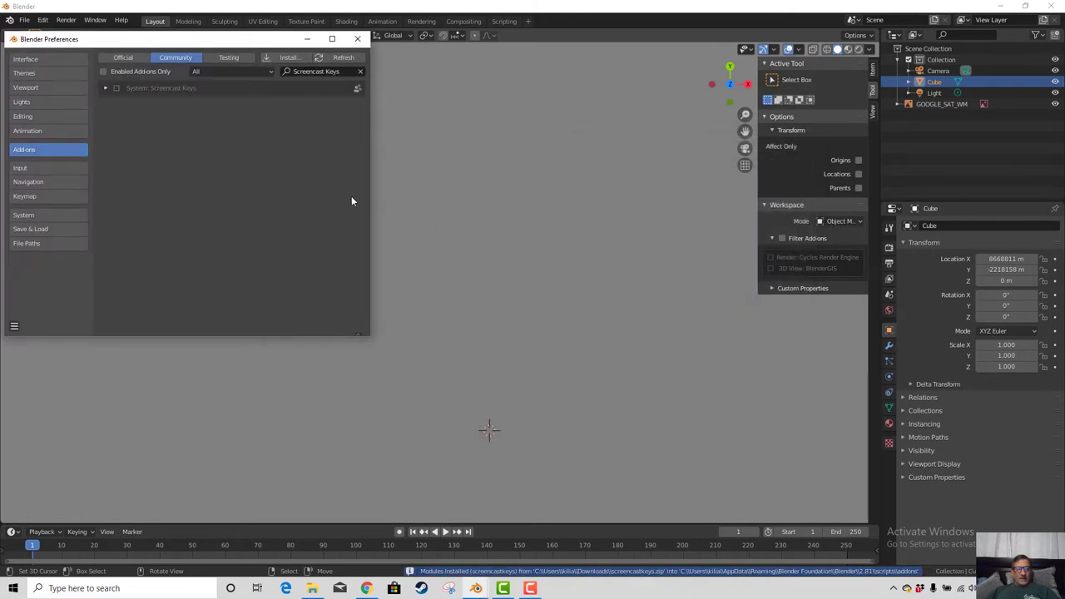
pyautogui.click(117, 88)
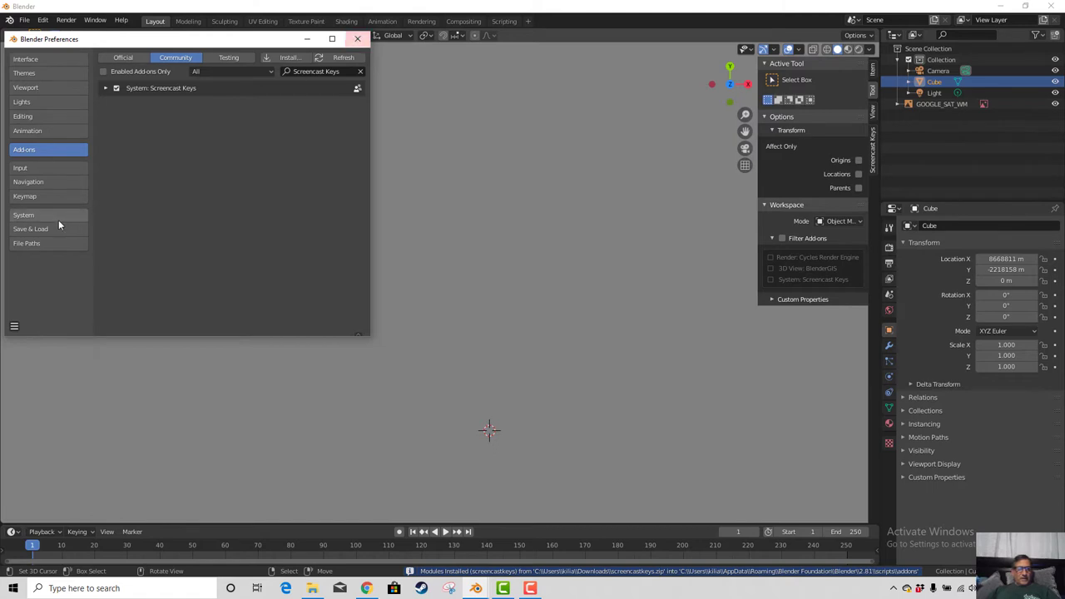
# Save the preferences and quit Blender without saving the scene.
pyautogui.click(14, 327)
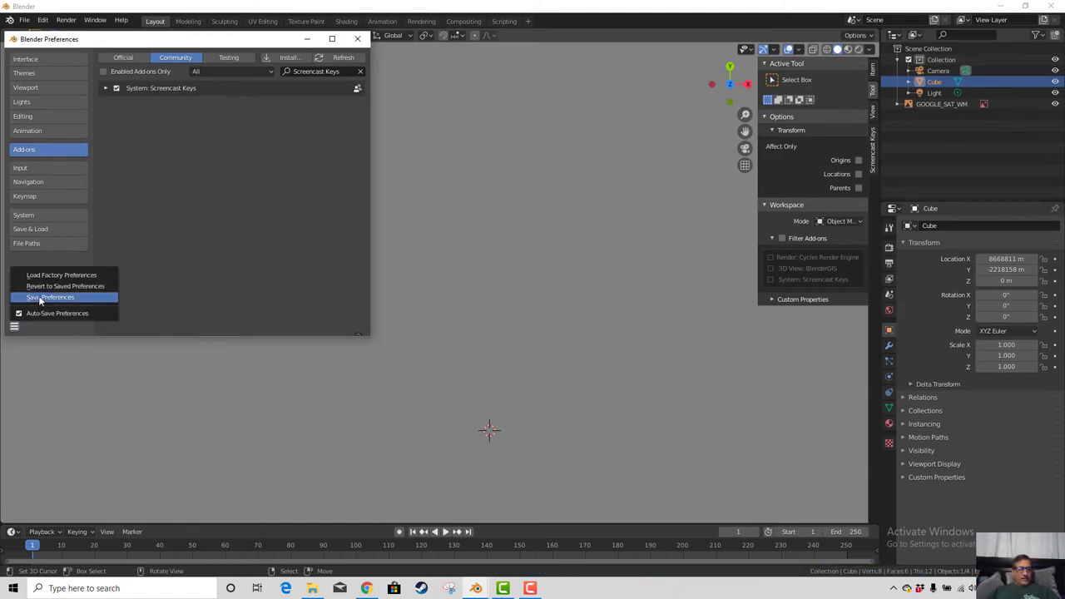
pyautogui.click(50, 297)
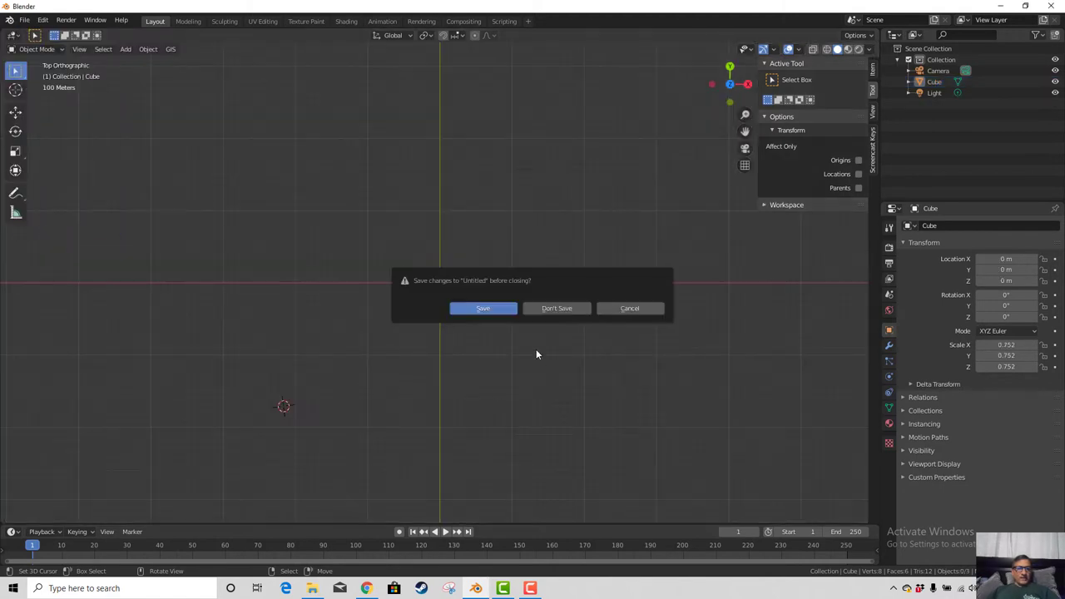
pyautogui.click(562, 310)
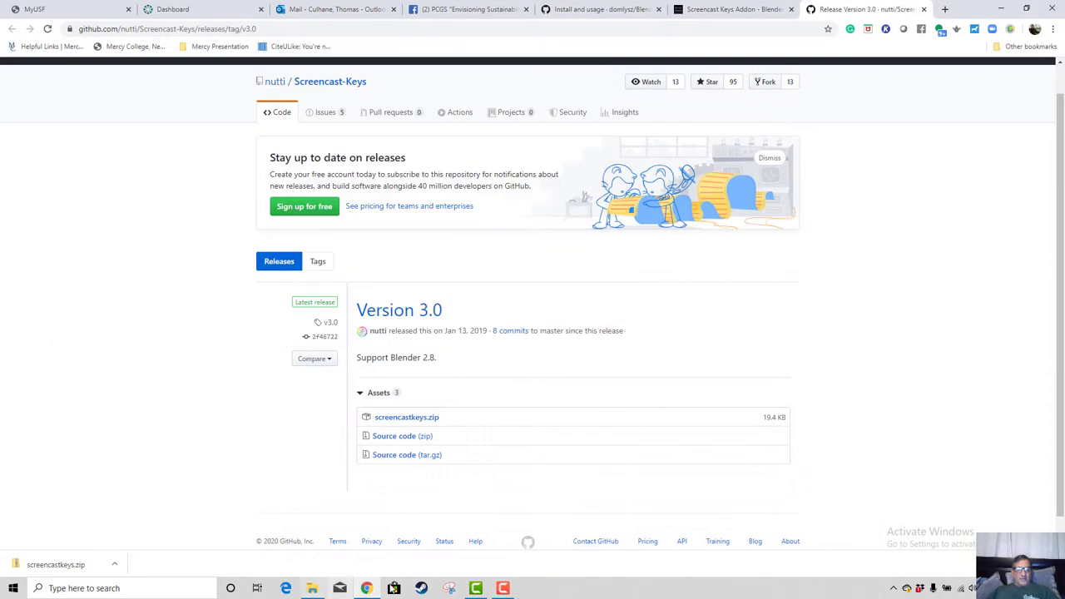
# Search the Start menu for Blender and launch the best-match app.
pyautogui.click(108, 590)
pyautogui.write('blrnf')
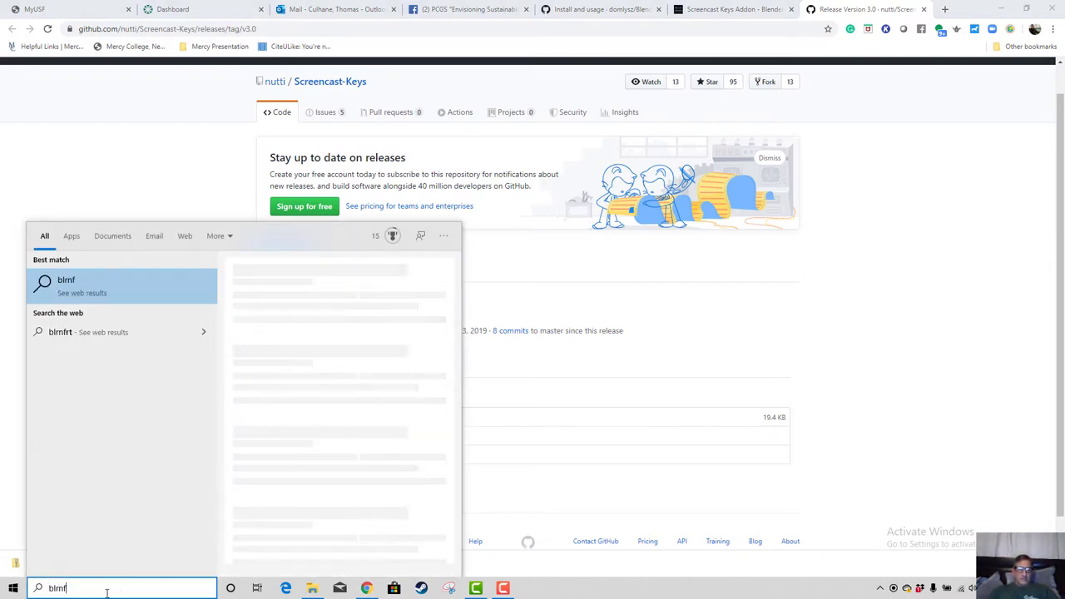
pyautogui.press('BackSpace')
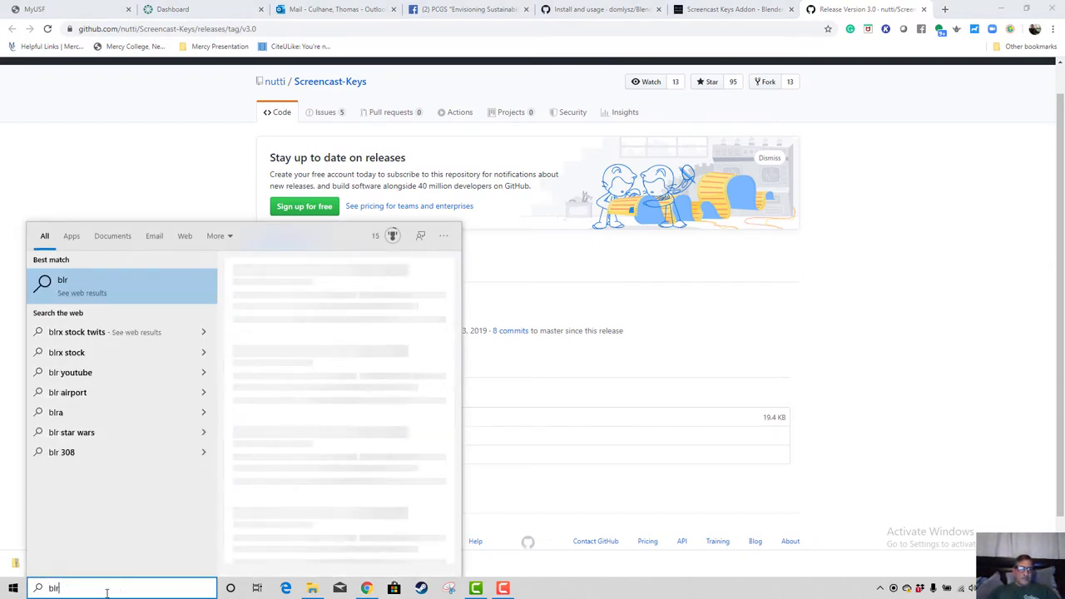
pyautogui.press('BackSpace')
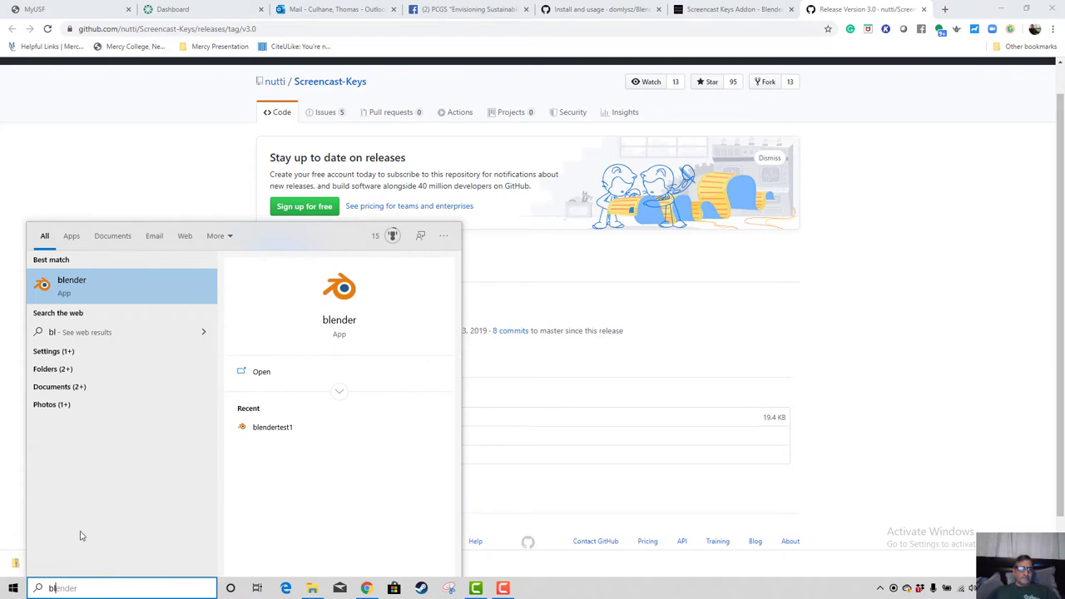
pyautogui.click(71, 283)
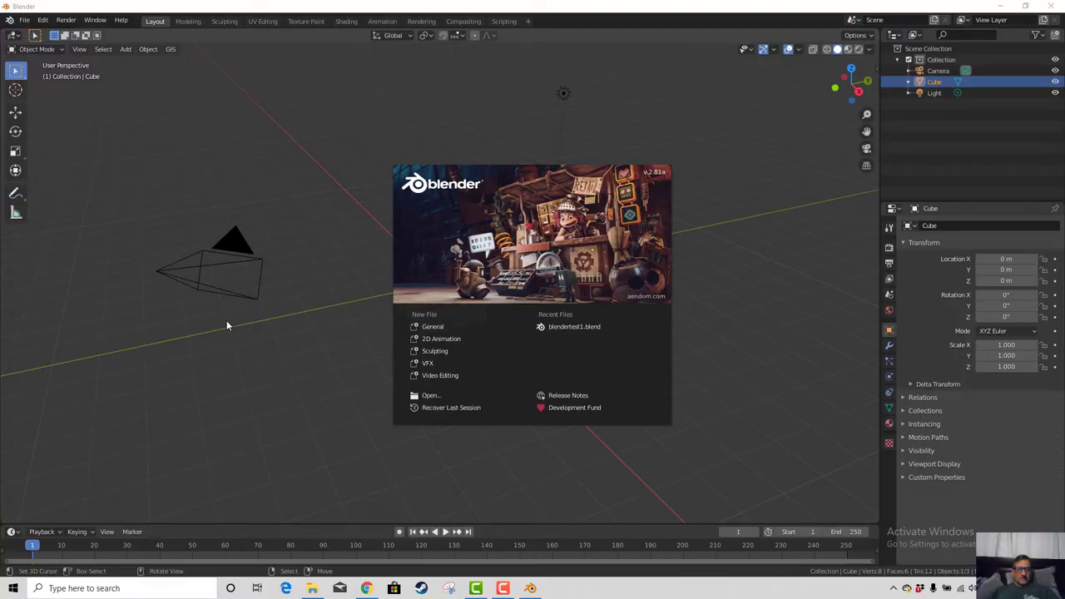
# Dismiss the splash screen and tick Screencast Keys in the sidebar's Screencast Keys tab.
pyautogui.click(280, 358)
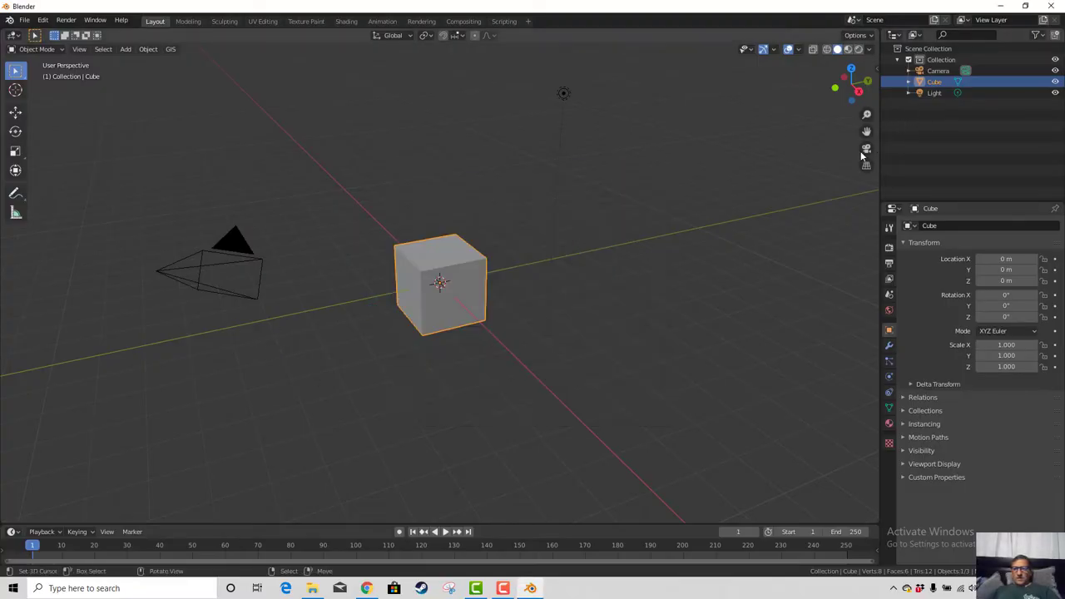
pyautogui.click(875, 65)
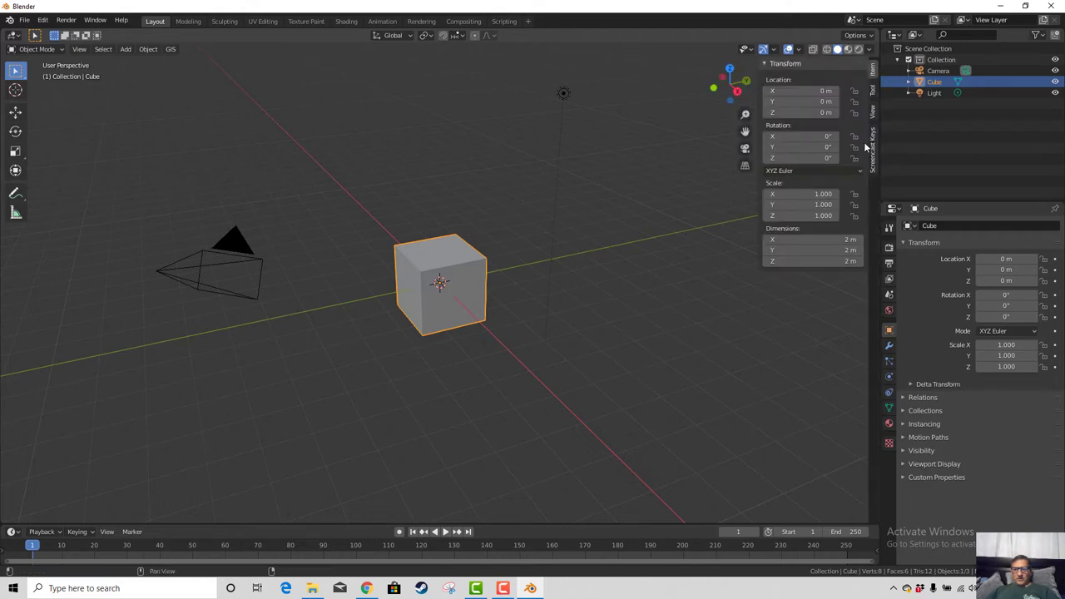
pyautogui.click(874, 148)
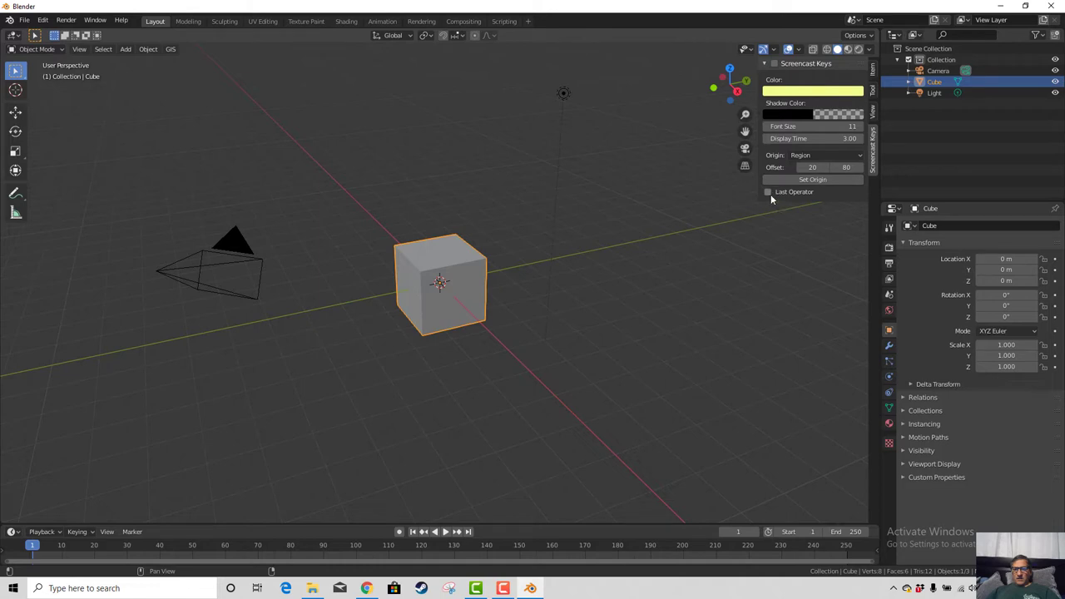
pyautogui.click(774, 65)
# Test the keystroke display by zooming, deselecting and reselecting the cube, and orbiting the view.
pyautogui.click(588, 397)
pyautogui.scroll(4, 147, 442)
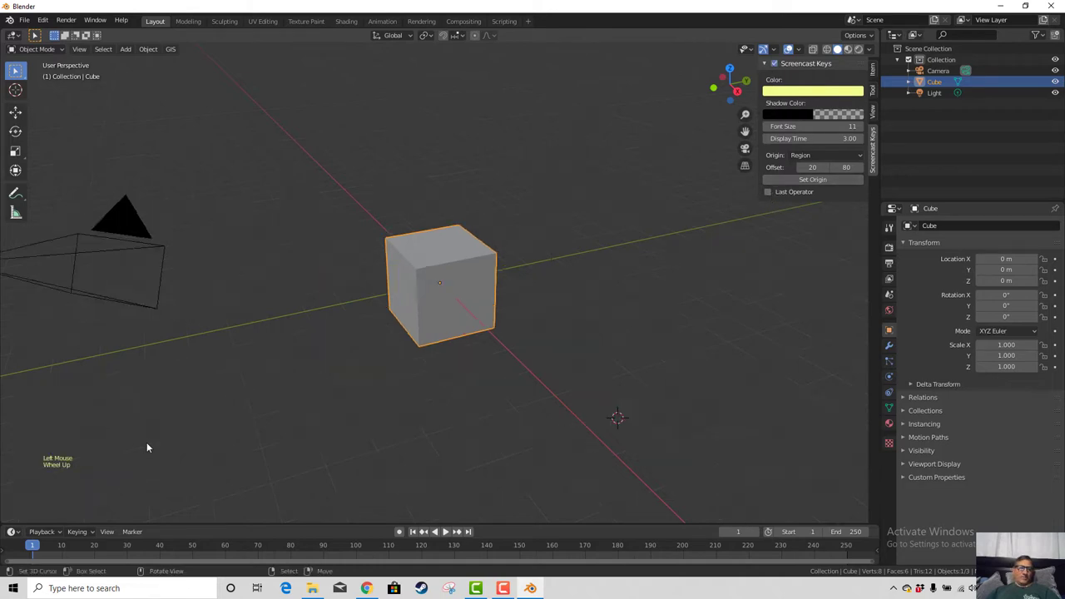
pyautogui.scroll(-4, 153, 444)
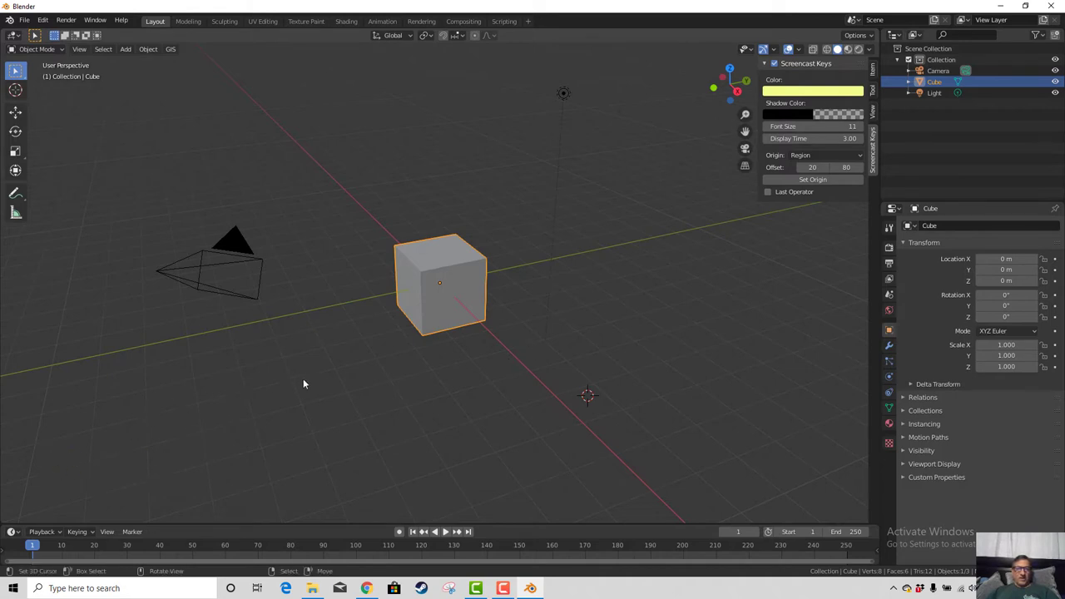
pyautogui.scroll(6, 299, 379)
pyautogui.scroll(-7, 299, 377)
pyautogui.scroll(5, 300, 377)
pyautogui.scroll(-6, 301, 376)
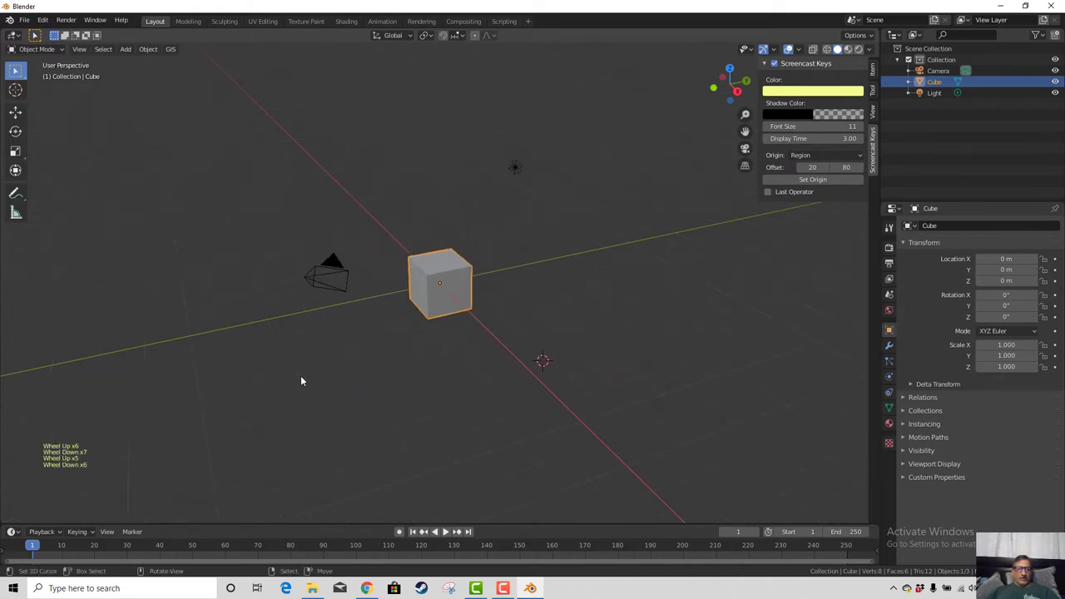
pyautogui.scroll(3, 303, 381)
pyautogui.scroll(-3, 302, 381)
pyautogui.scroll(3, 302, 380)
pyautogui.scroll(-3, 303, 379)
pyautogui.scroll(2, 303, 379)
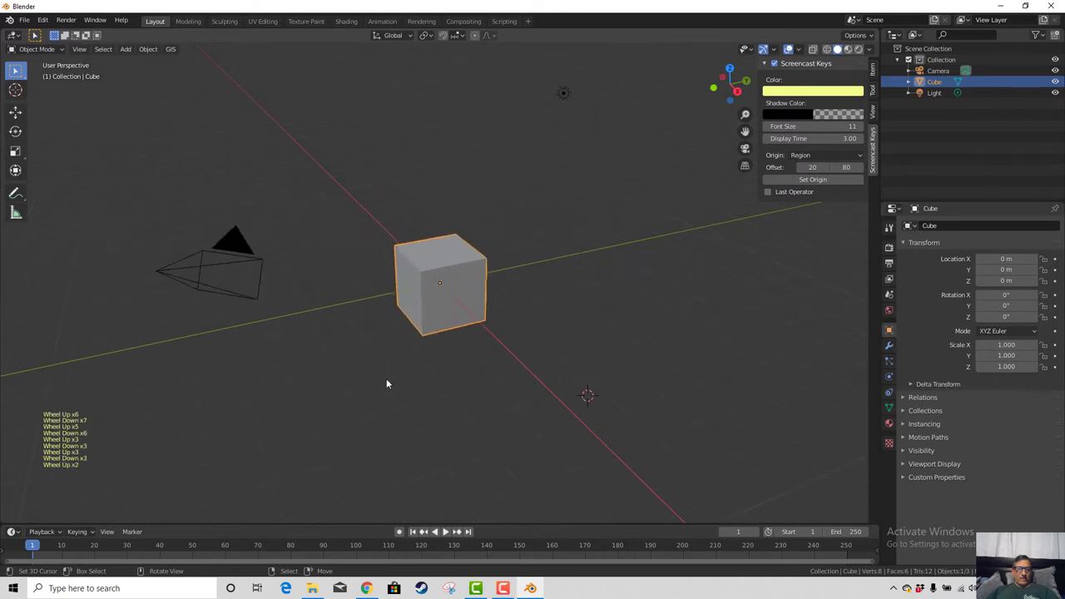
pyautogui.moveTo(386, 384); pyautogui.dragTo(437, 379)
pyautogui.rightClick(363, 390)
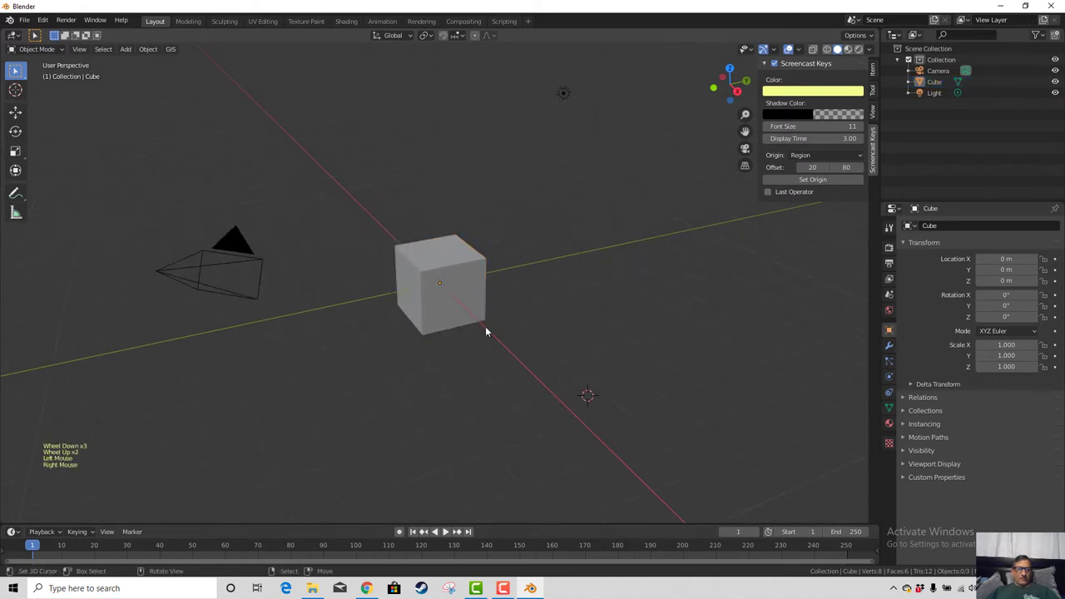
pyautogui.rightClick(462, 285)
pyautogui.moveTo(485, 316); pyautogui.dragTo(232, 402, button='middle')
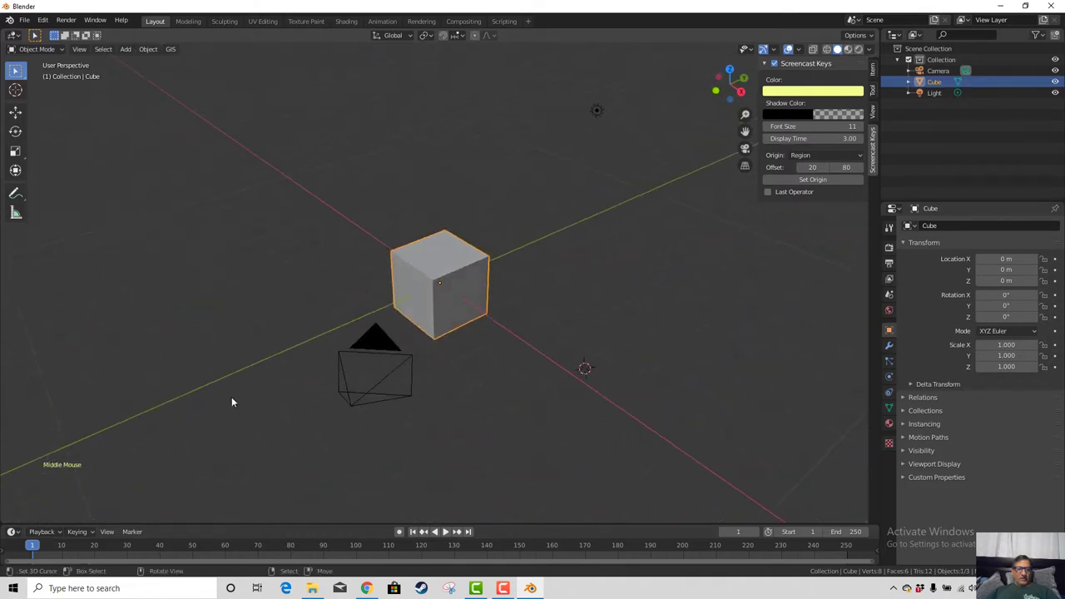
# Raise the Screencast Keys font size from 11 to 46.
pyautogui.click(824, 126)
pyautogui.moveTo(824, 125); pyautogui.dragTo(857, 126)
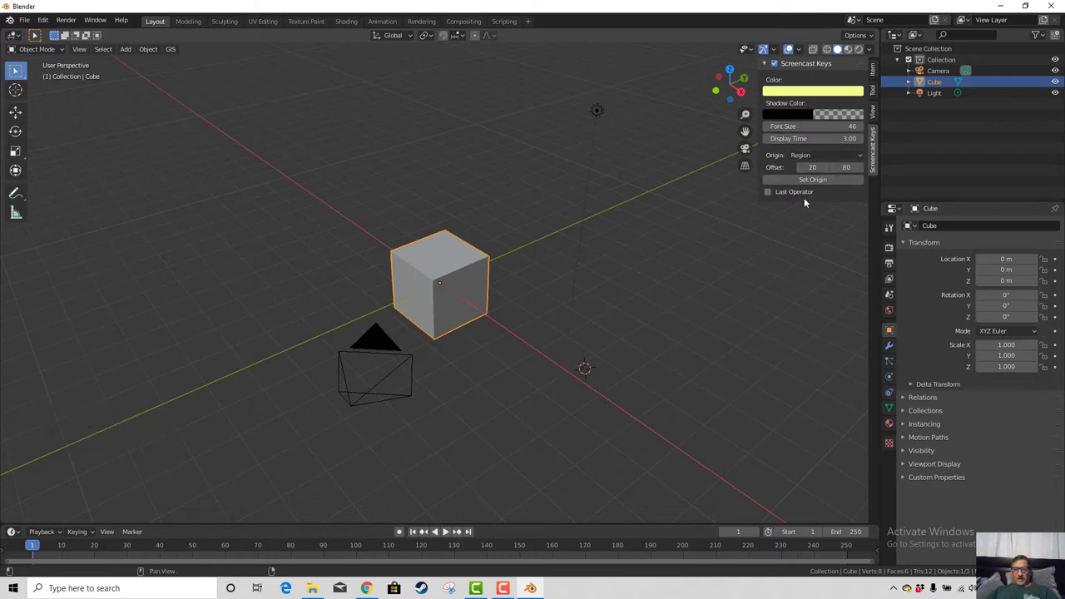
pyautogui.rightClick(538, 301)
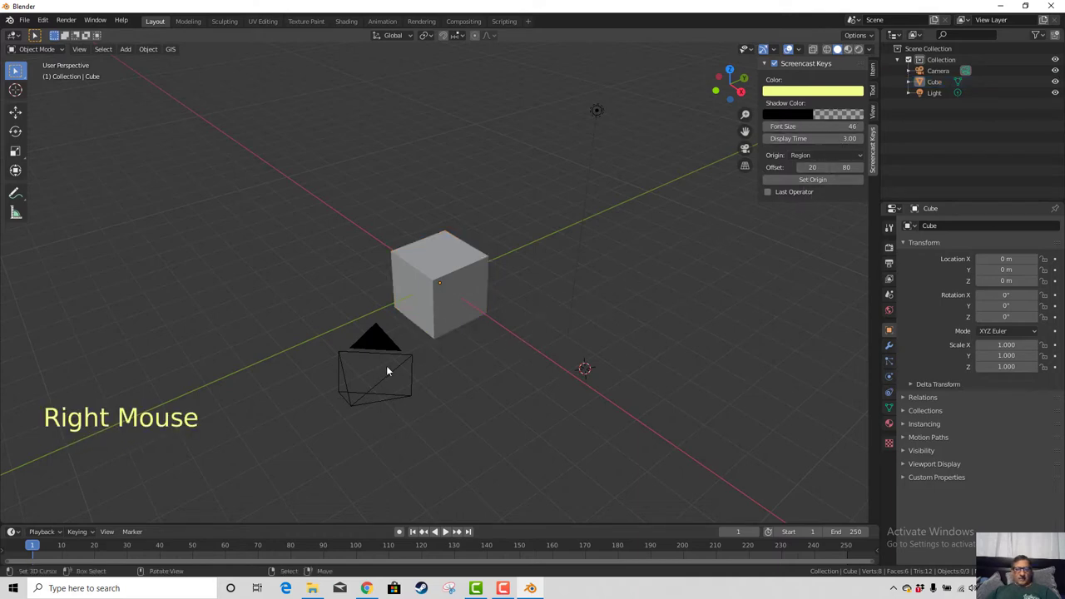
# Select and deselect the camera, place the 3D cursor on the cube, and select the cube.
pyautogui.rightClick(387, 370)
pyautogui.rightClick(523, 326)
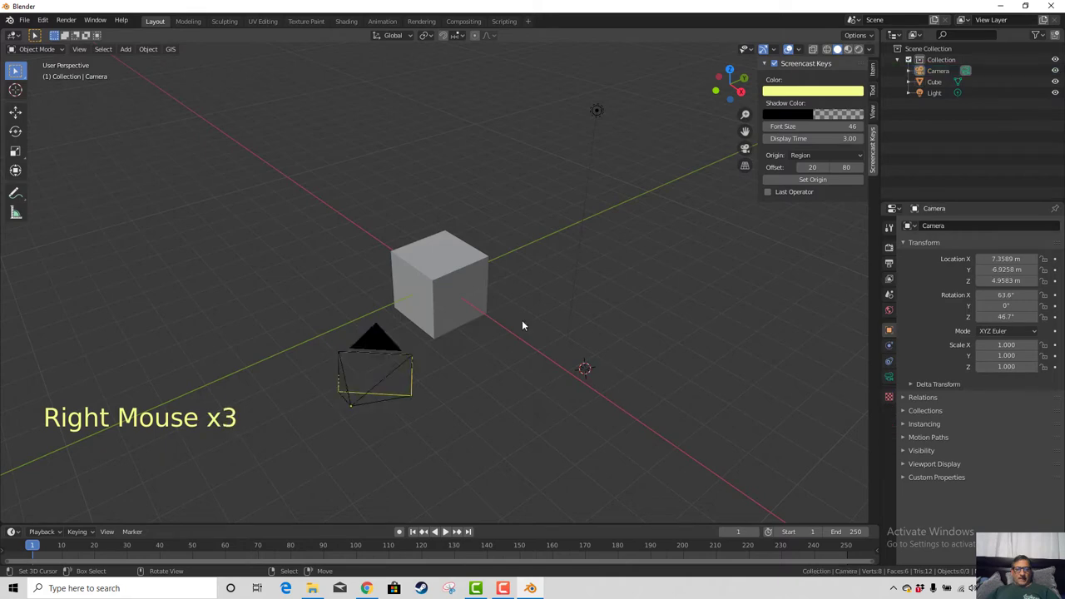
pyautogui.click(452, 287)
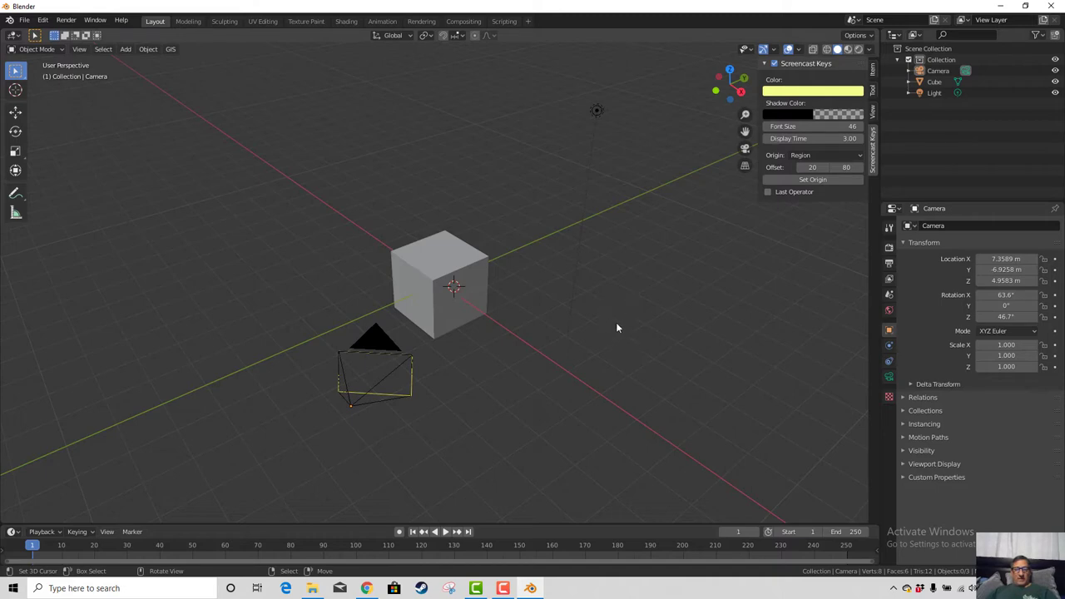
pyautogui.rightClick(467, 283)
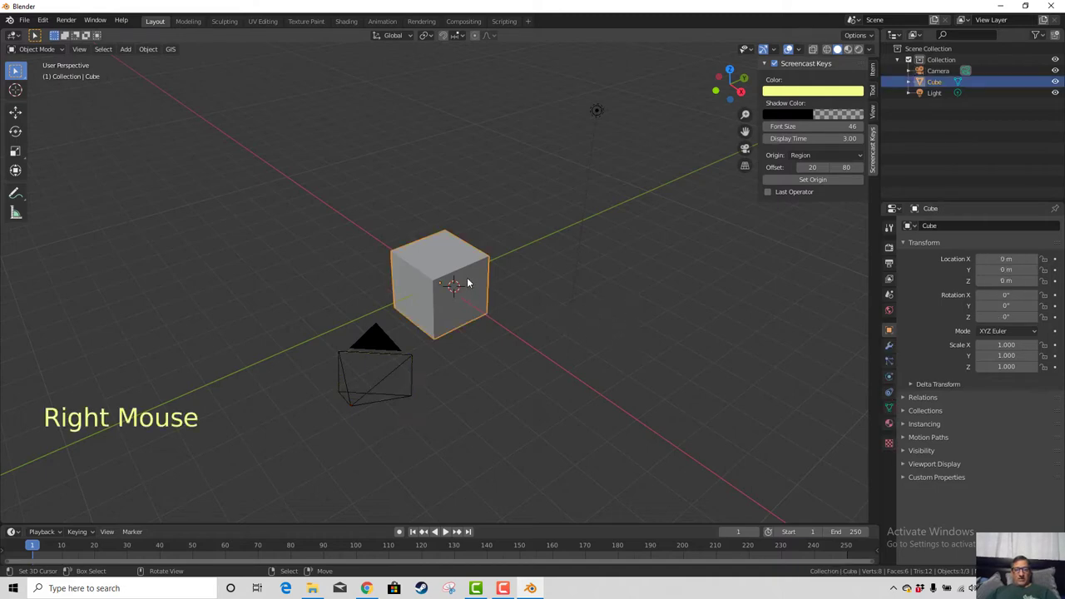
# Delete the default cube and switch to the Top Orthographic view.
pyautogui.press('x')
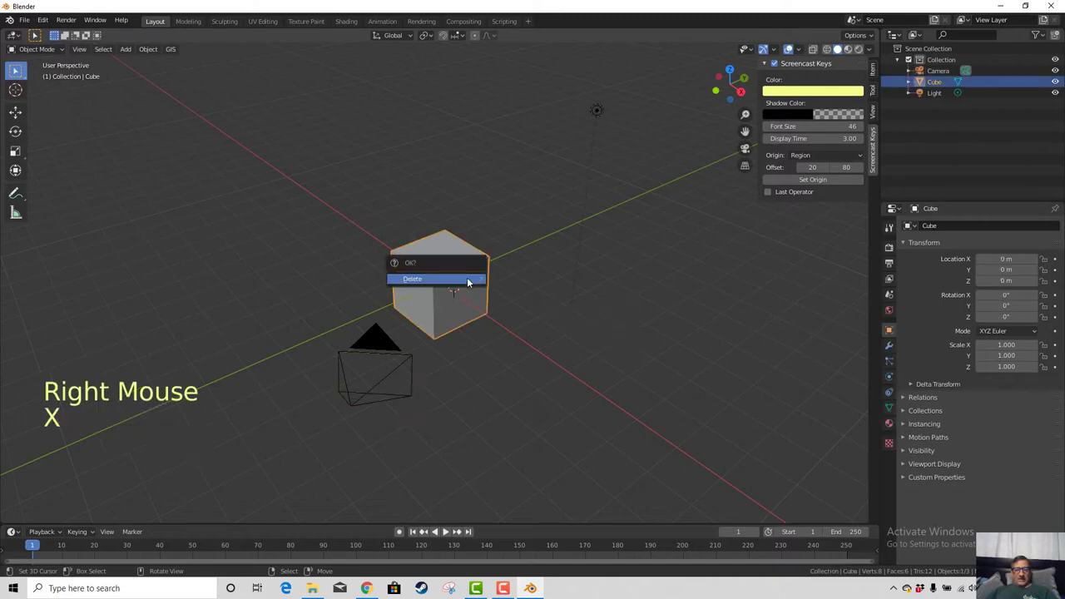
pyautogui.click(467, 278)
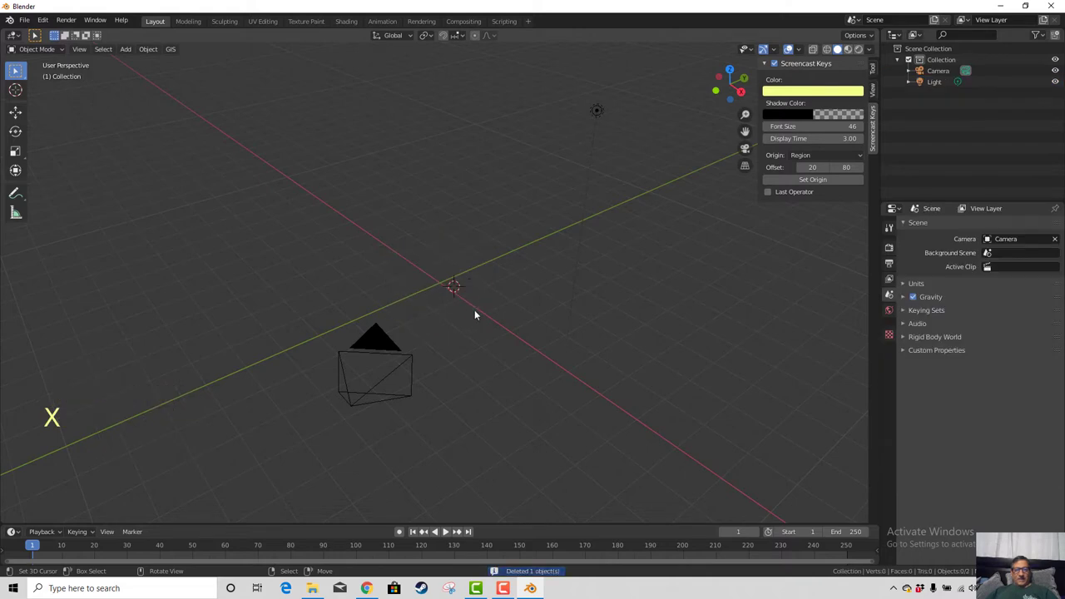
pyautogui.press('KP_7')
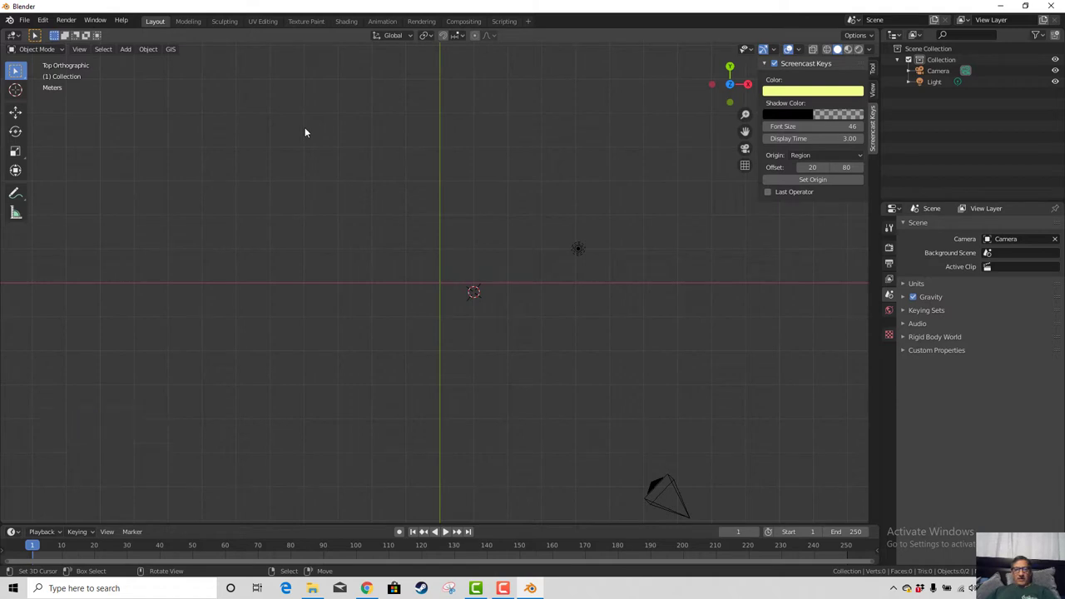
pyautogui.press('KP_5')
pyautogui.press('KP_5')
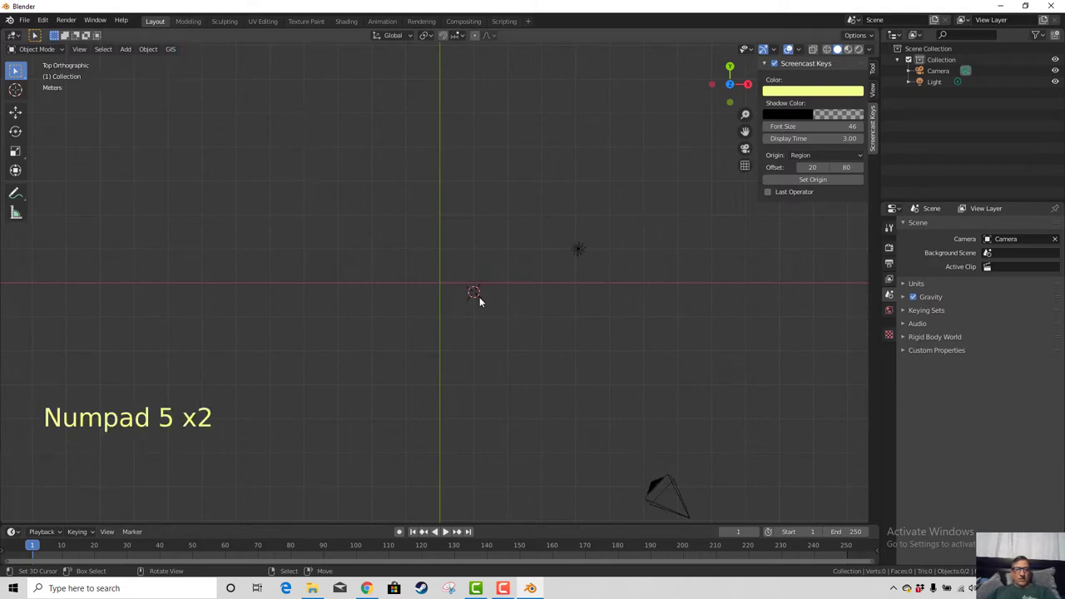
# Zoom around the scene, select then deselect the light, and open the GIS menu.
pyautogui.scroll(-3, 457, 281)
pyautogui.scroll(2, 449, 280)
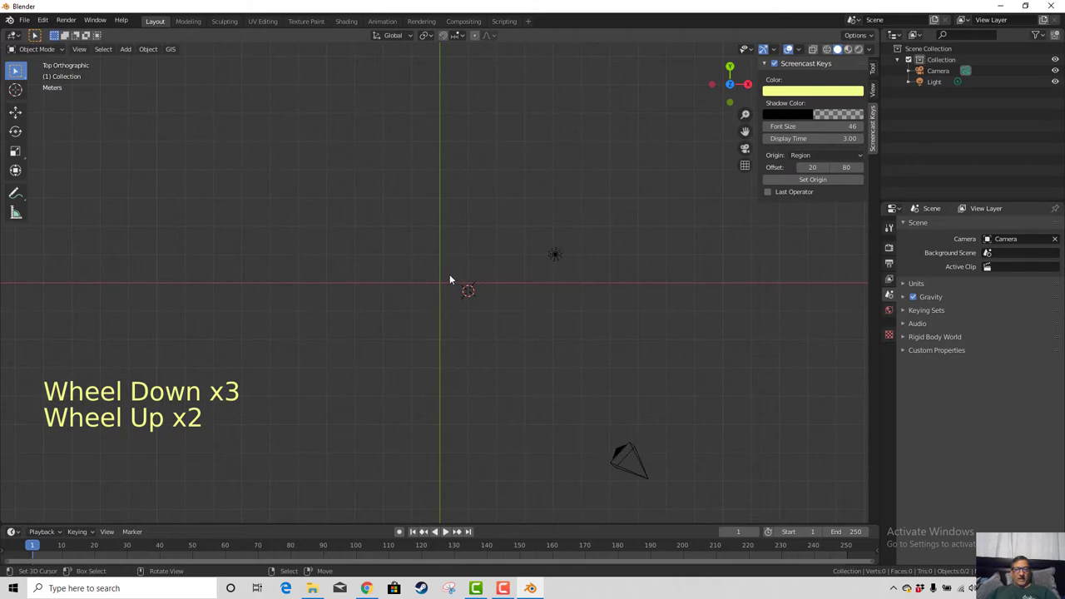
pyautogui.rightClick(556, 256)
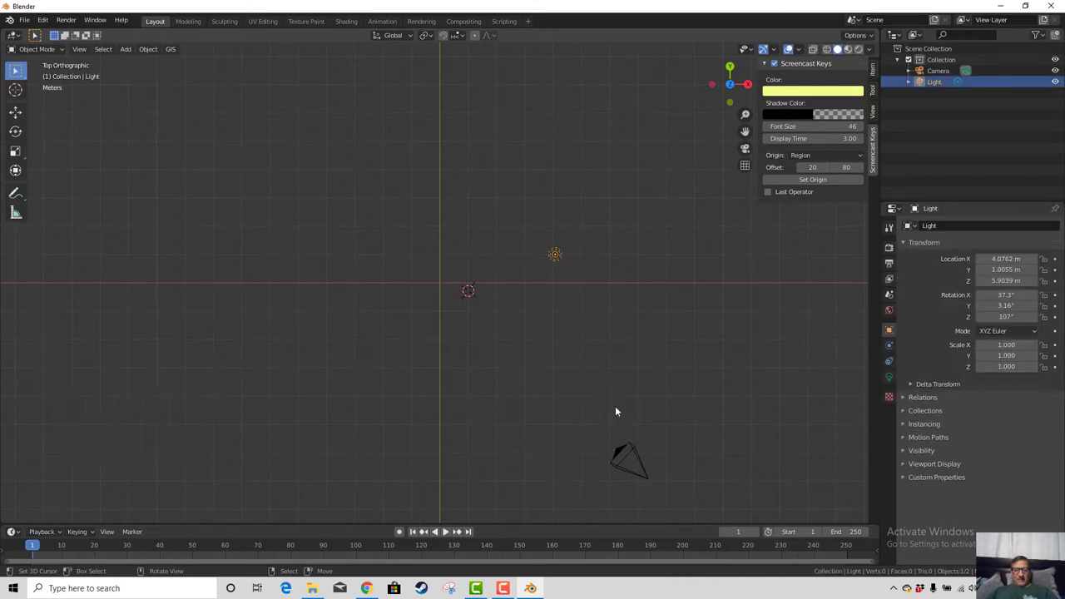
pyautogui.rightClick(457, 298)
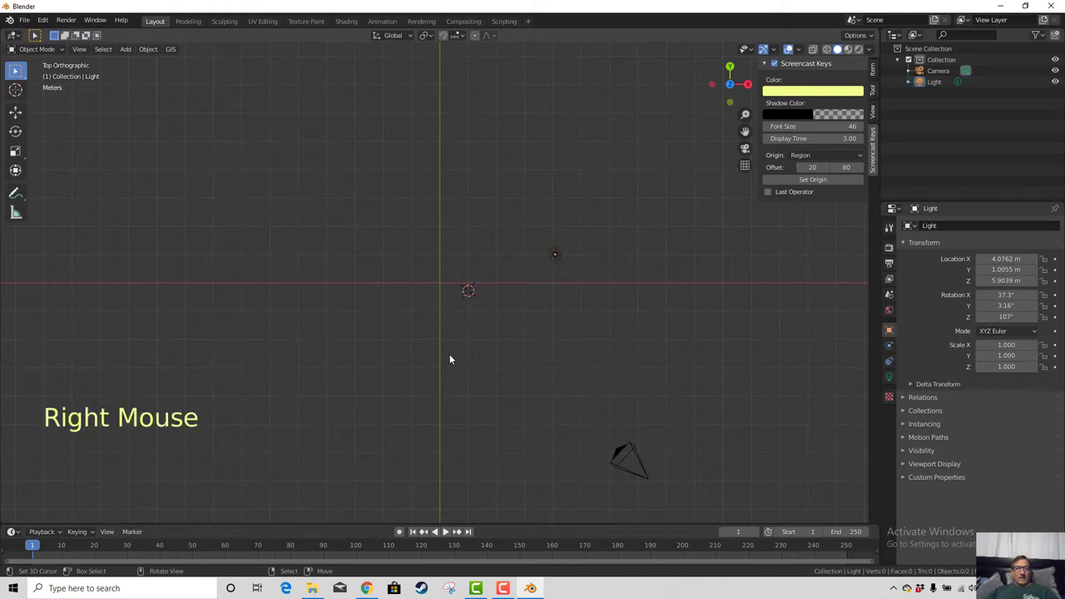
pyautogui.scroll(-2, 449, 355)
pyautogui.scroll(2, 450, 355)
pyautogui.scroll(-1, 350, 336)
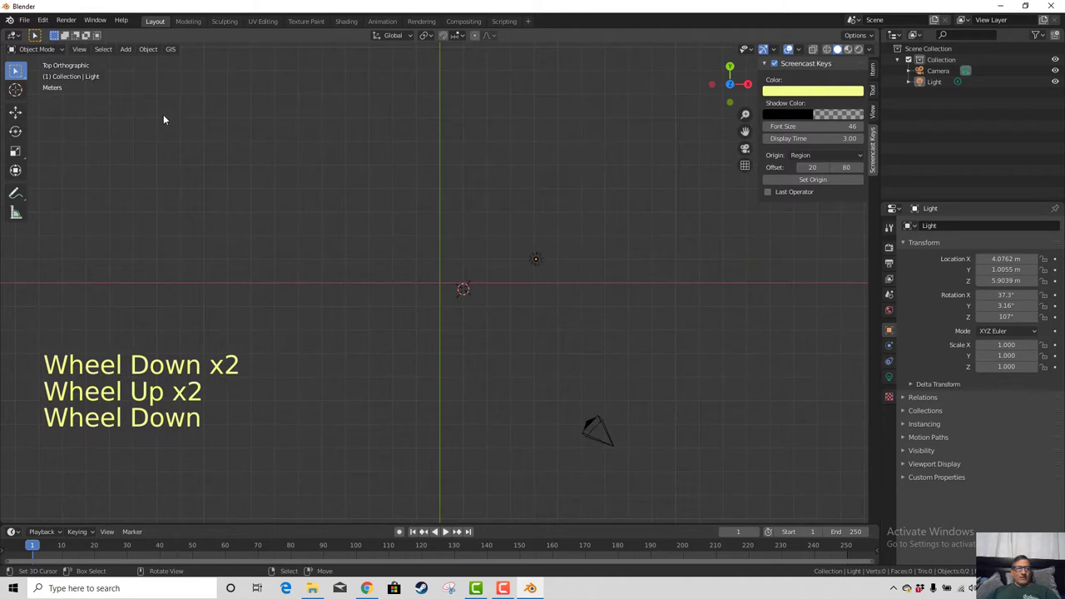
pyautogui.click(172, 50)
# Add a Google Satellite basemap through GIS > Web geodata and bring up its Go to search.
pyautogui.moveTo(221, 82)
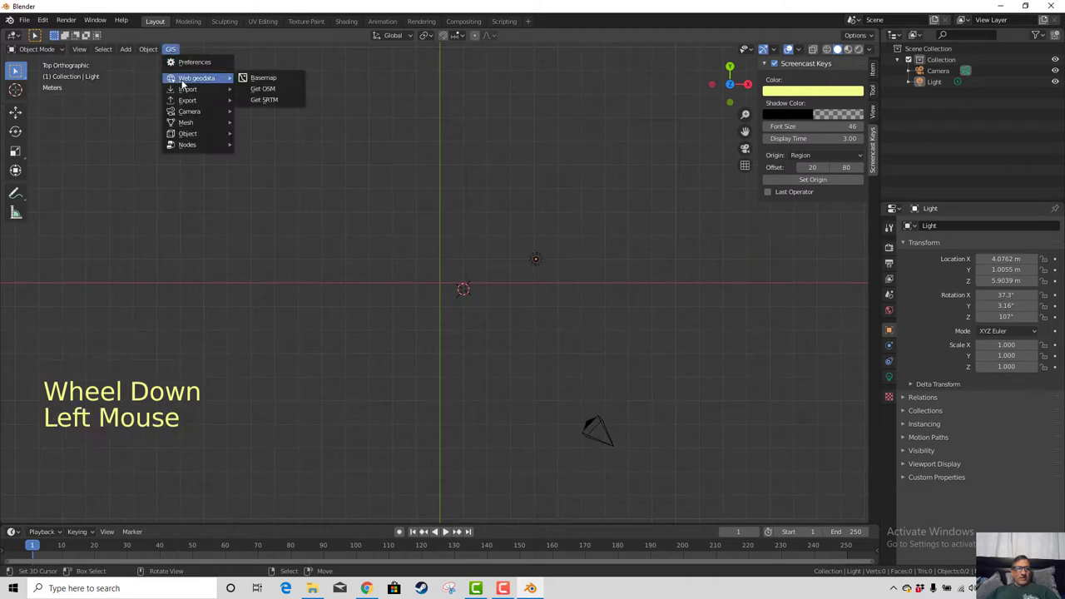
pyautogui.click(263, 77)
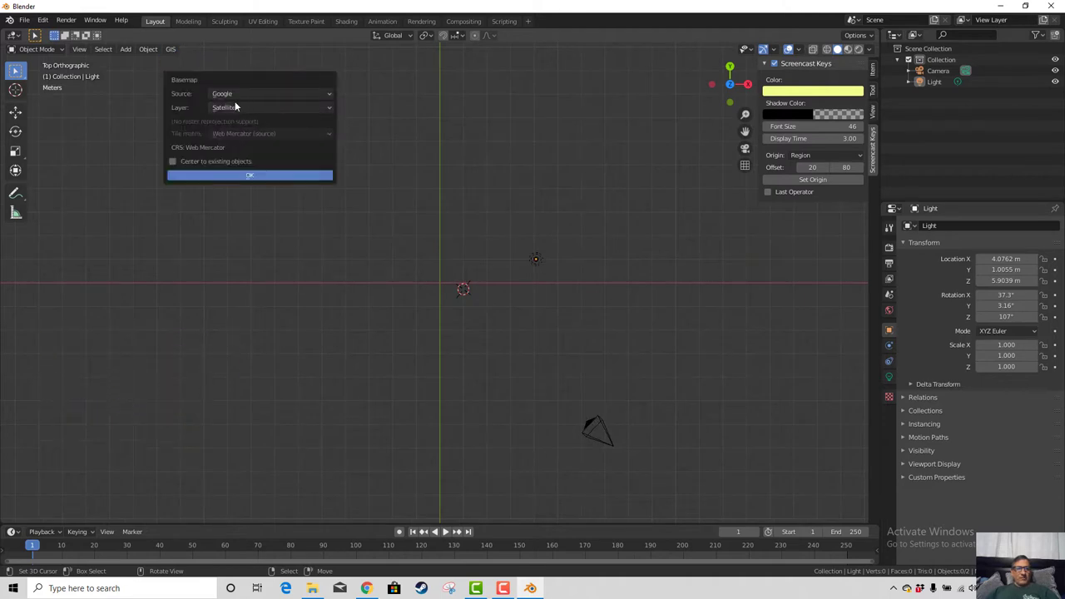
pyautogui.click(218, 176)
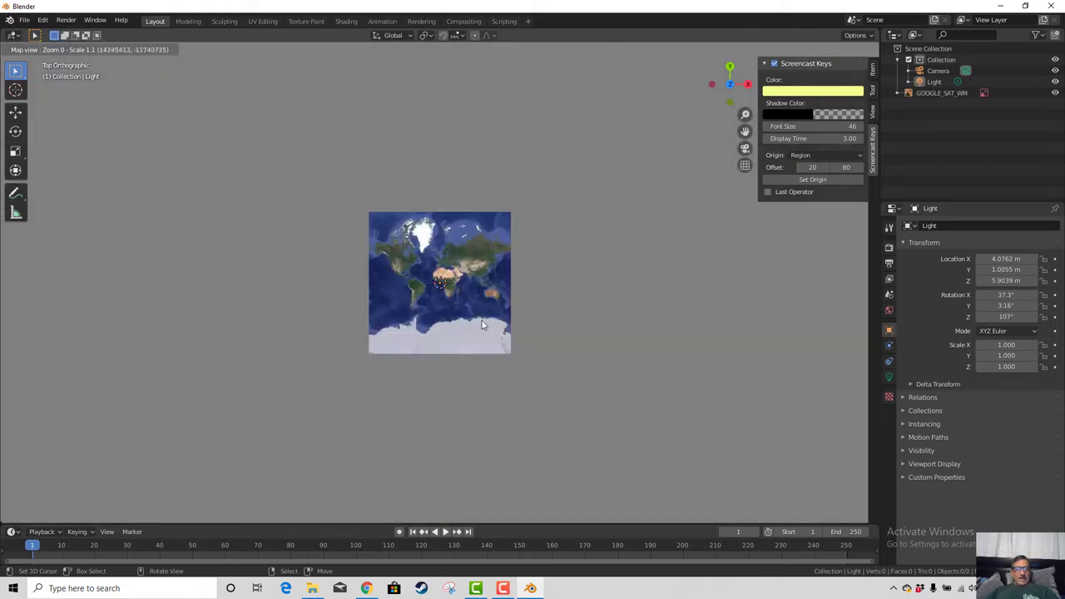
pyautogui.press('g')
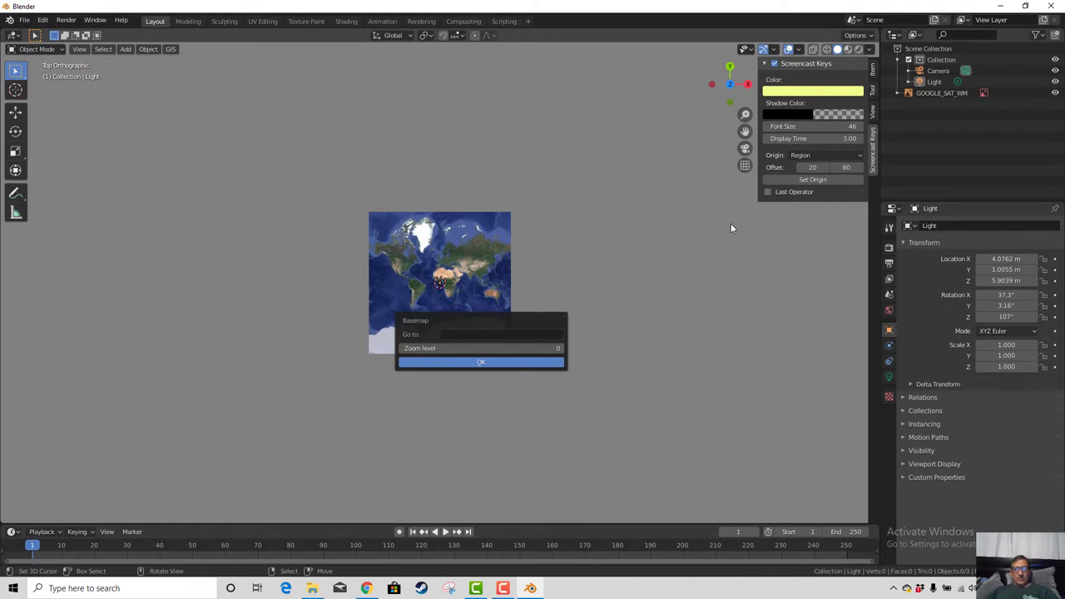
# Enter the site's street address in Go to, set zoom level 21, and jump there.
pyautogui.click(455, 335)
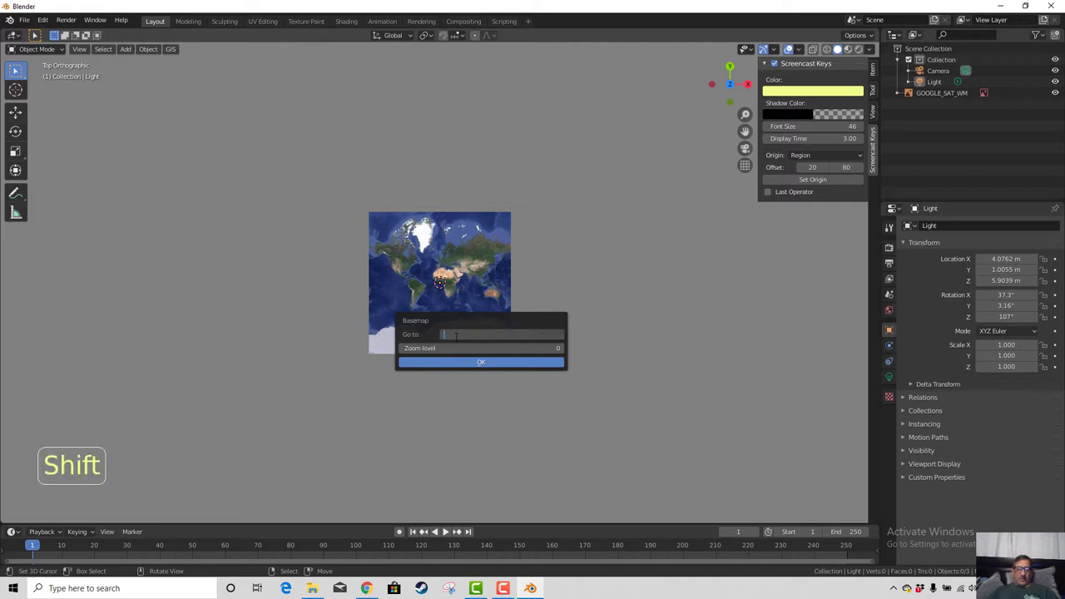
pyautogui.write('Ro')
pyautogui.press('BackSpace')
pyautogui.press('BackSpace')
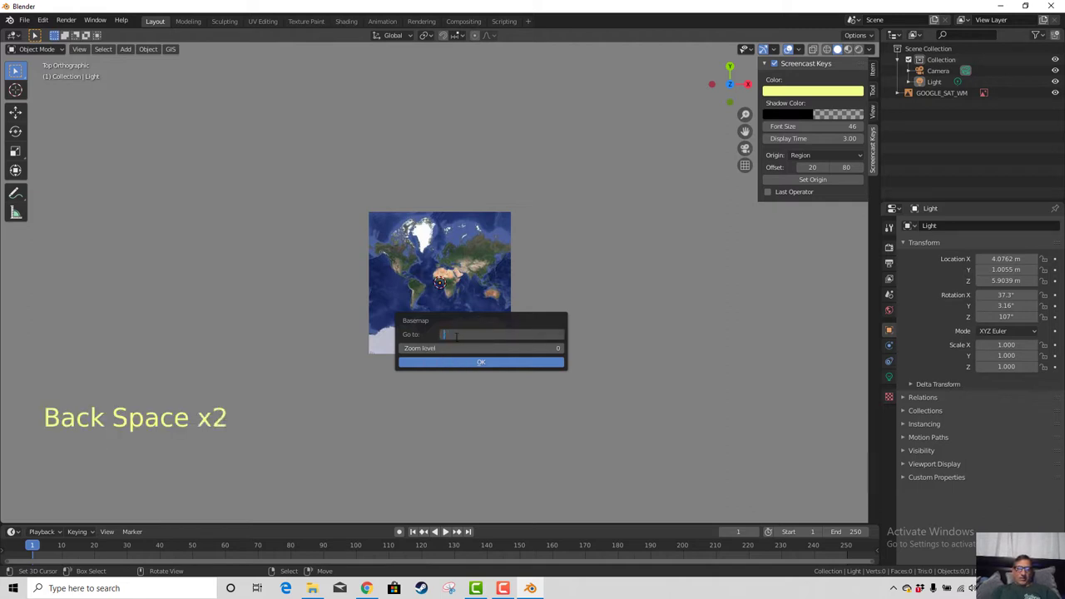
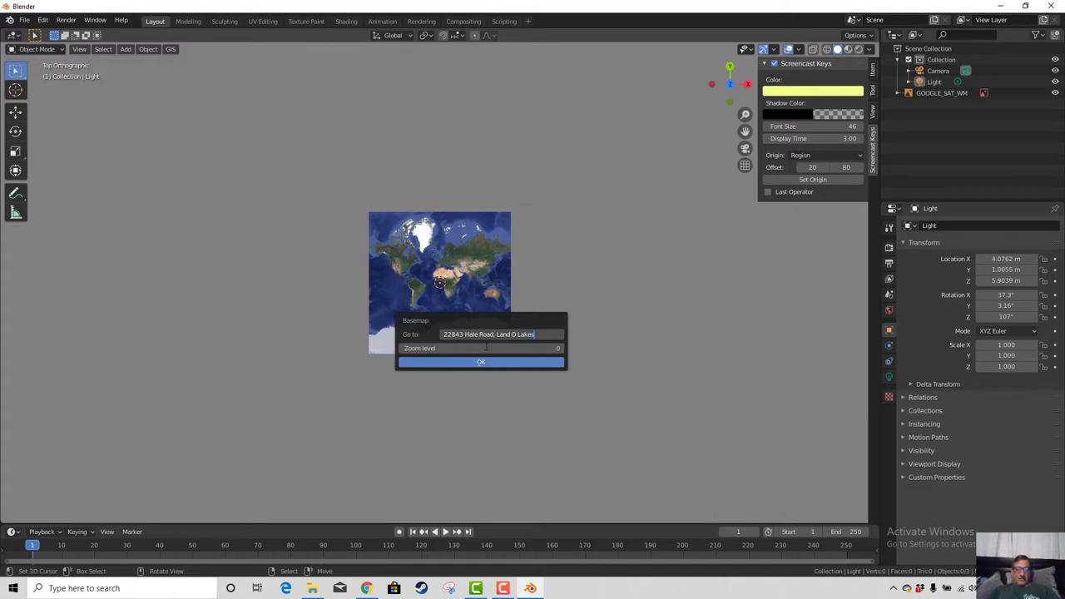
pyautogui.press('Return')
pyautogui.moveTo(549, 346); pyautogui.dragTo(608, 346)
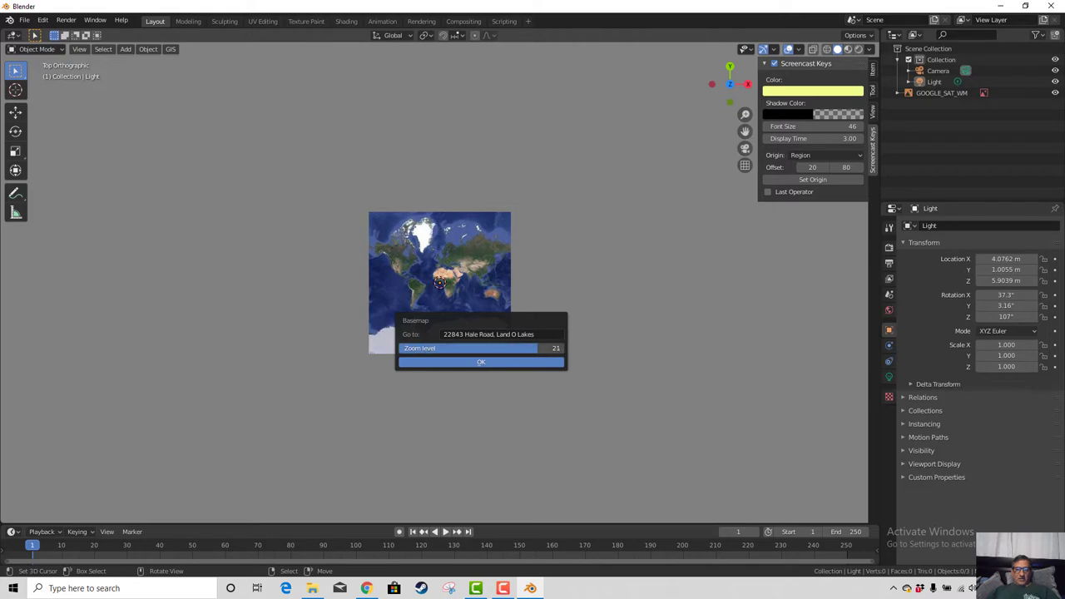
pyautogui.click(512, 362)
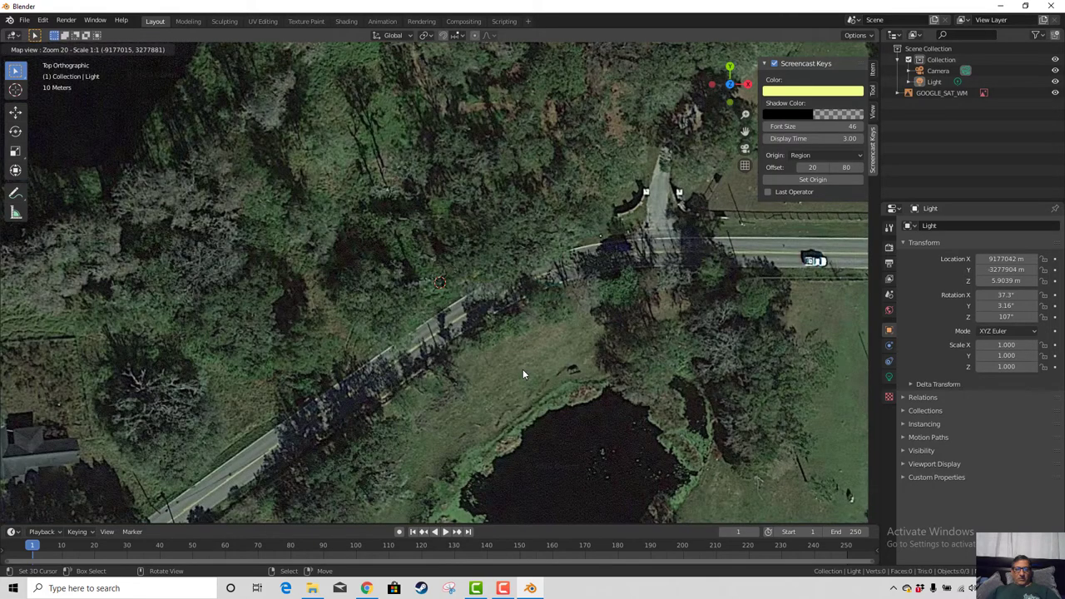
# Zoom and pan the satellite map to centre on the property.
pyautogui.scroll(-4, 525, 362)
pyautogui.scroll(2, 513, 358)
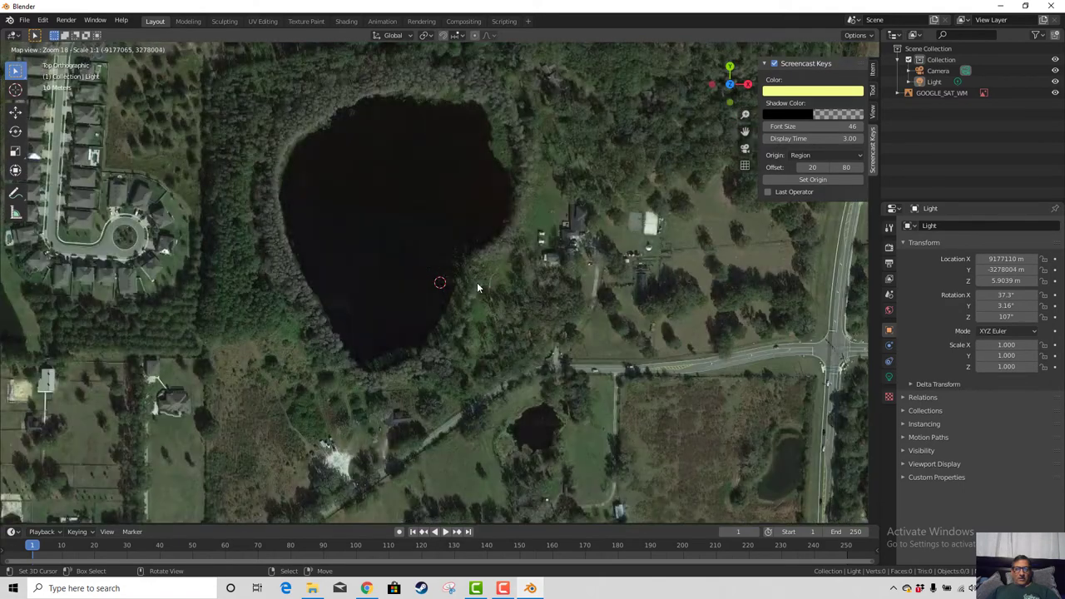
pyautogui.moveTo(476, 283); pyautogui.dragTo(366, 343)
pyautogui.scroll(1, 404, 348)
pyautogui.scroll(1, 435, 356)
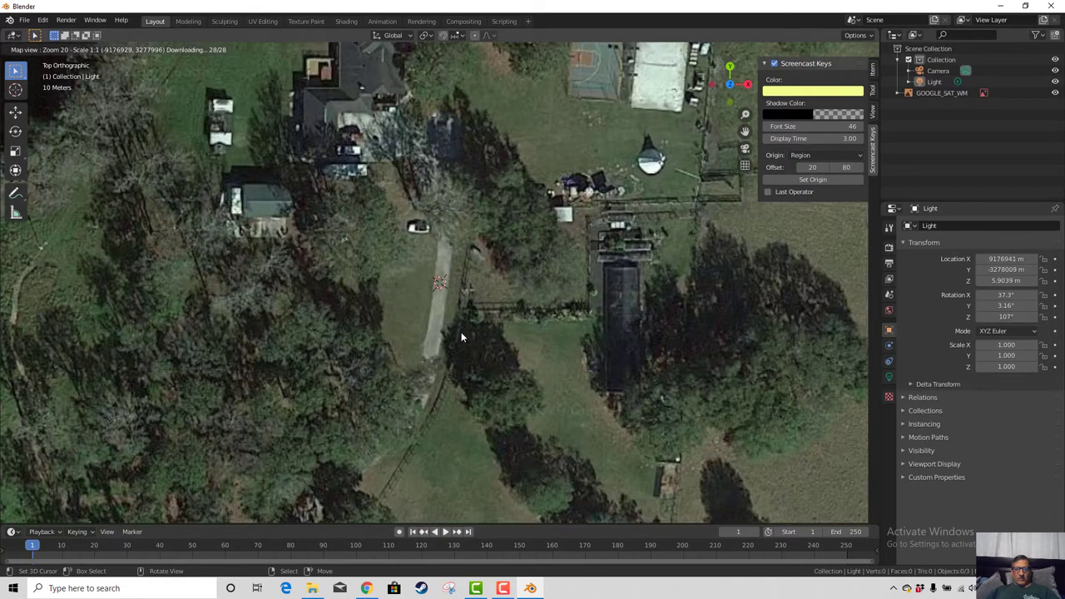
pyautogui.scroll(-1, 472, 339)
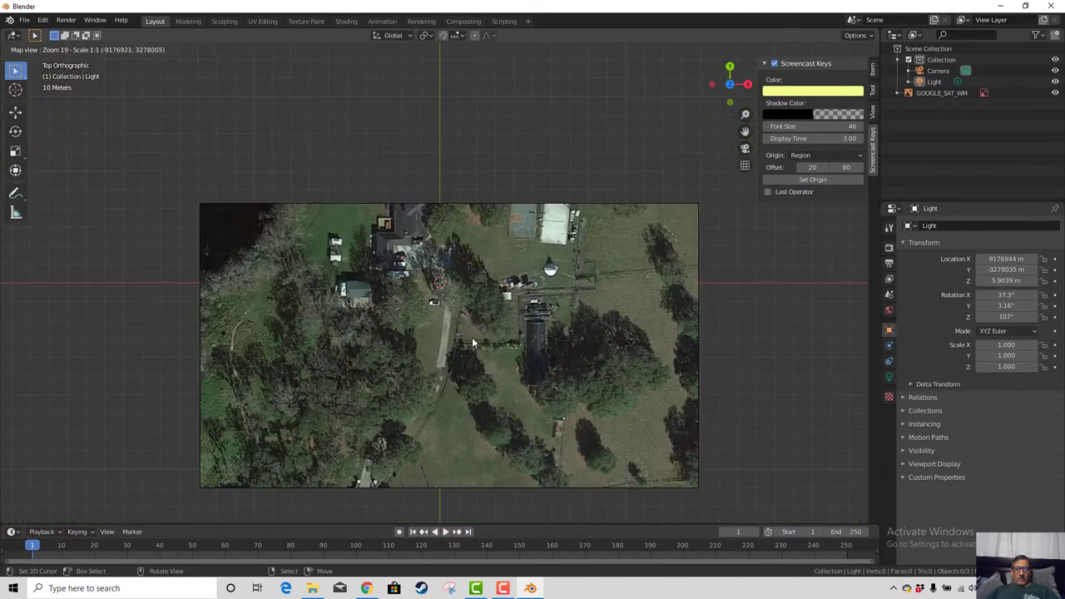
pyautogui.moveTo(472, 338); pyautogui.dragTo(376, 359)
# Adjust the framing to include the road and lake with the basketball court centred.
pyautogui.moveTo(453, 319); pyautogui.dragTo(333, 364)
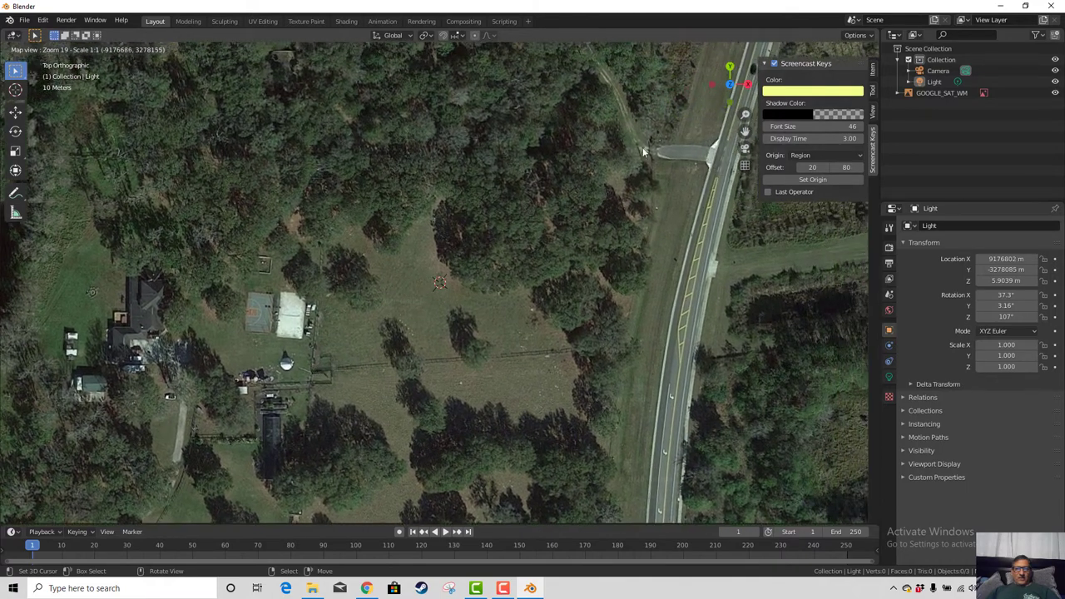
pyautogui.moveTo(553, 182)
pyautogui.mouseDown()
pyautogui.moveTo(556, 230)
pyautogui.moveTo(542, 254)
pyautogui.moveTo(652, 175)
pyautogui.mouseUp()
pyautogui.moveTo(549, 241); pyautogui.dragTo(630, 247)
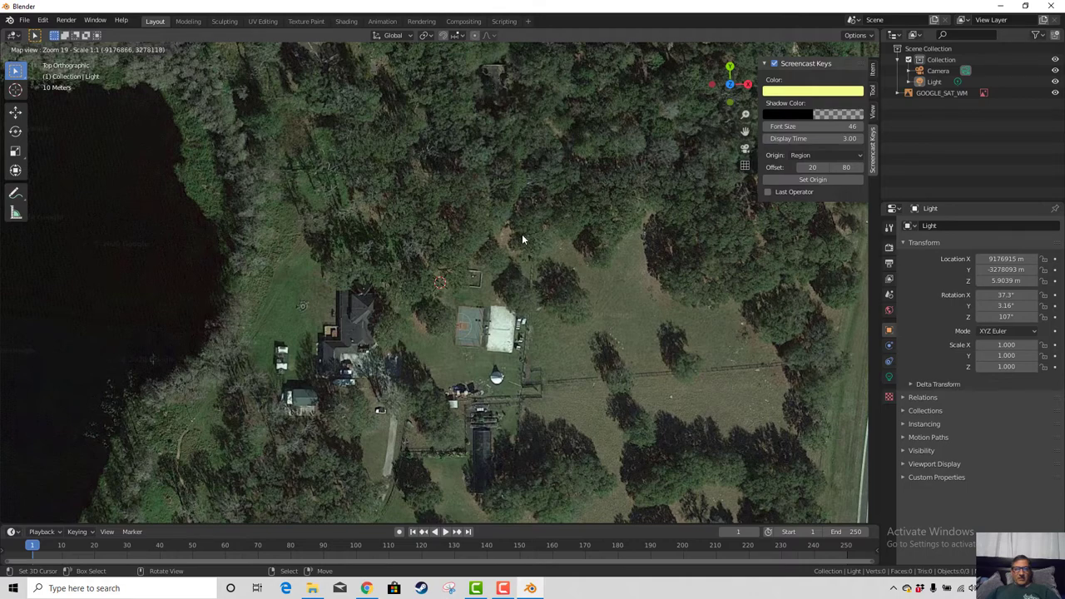
pyautogui.moveTo(522, 239); pyautogui.dragTo(524, 146)
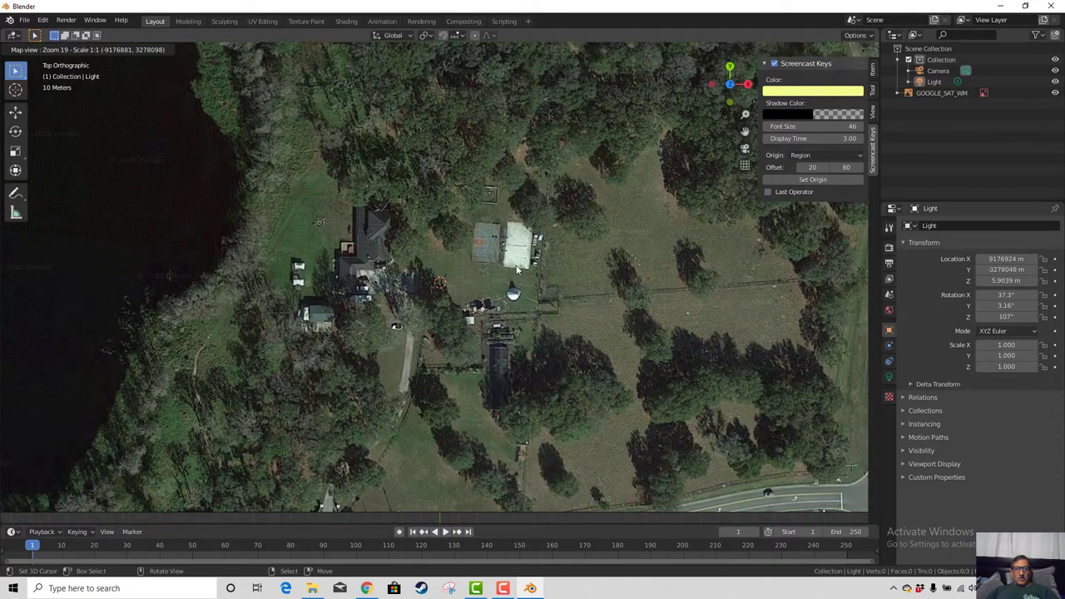
pyautogui.moveTo(539, 377); pyautogui.dragTo(557, 366)
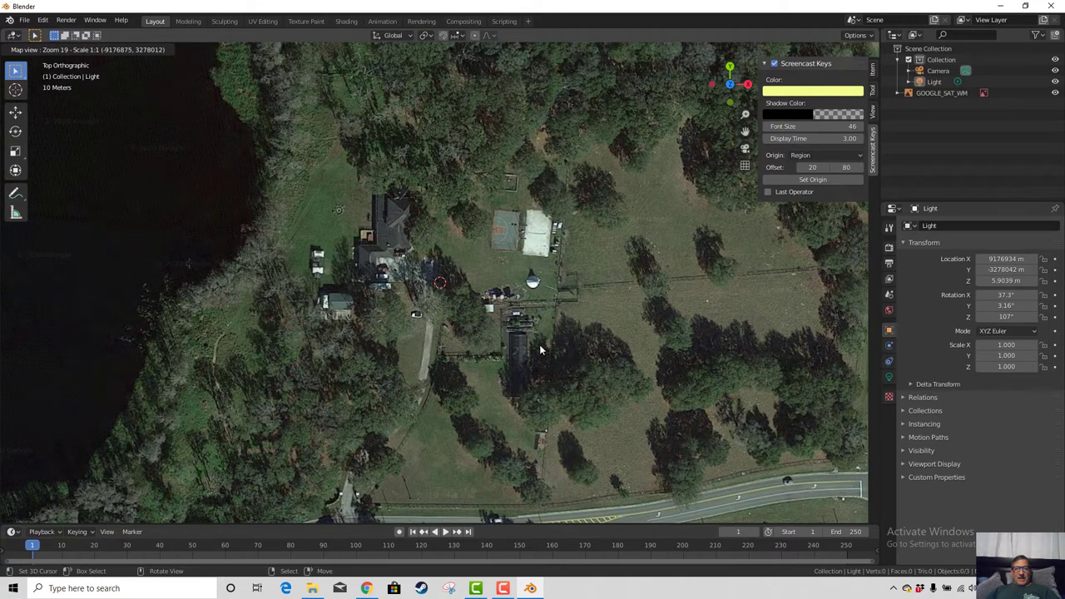
pyautogui.moveTo(540, 344); pyautogui.dragTo(475, 356)
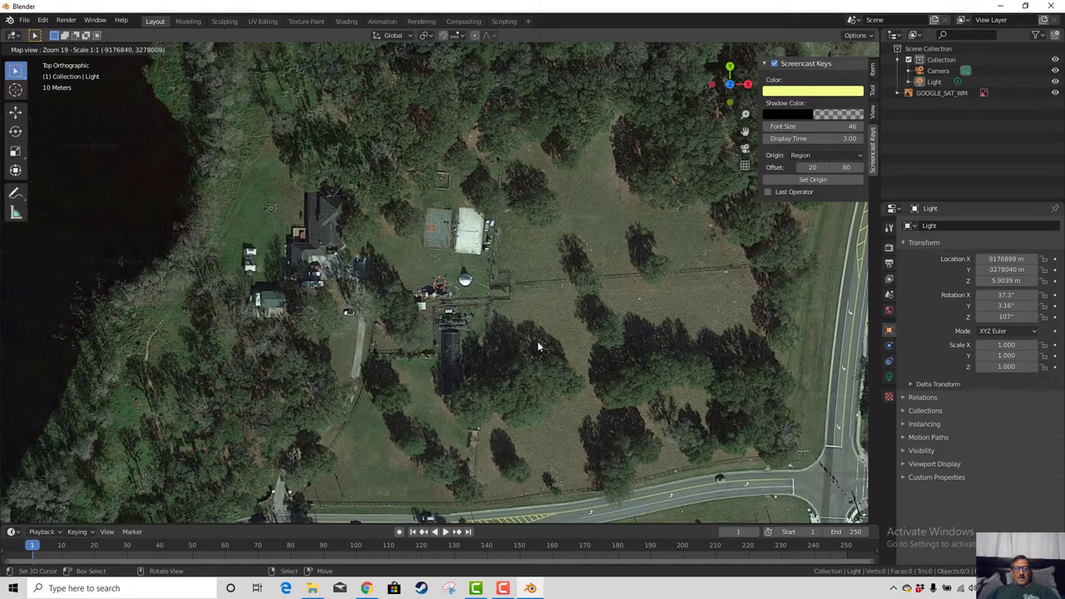
# Export the framed map as the EXPORT_GOOGLE_SAT_WM textured plane and check it from top view.
pyautogui.press('e')
pyautogui.scroll(2, 522, 342)
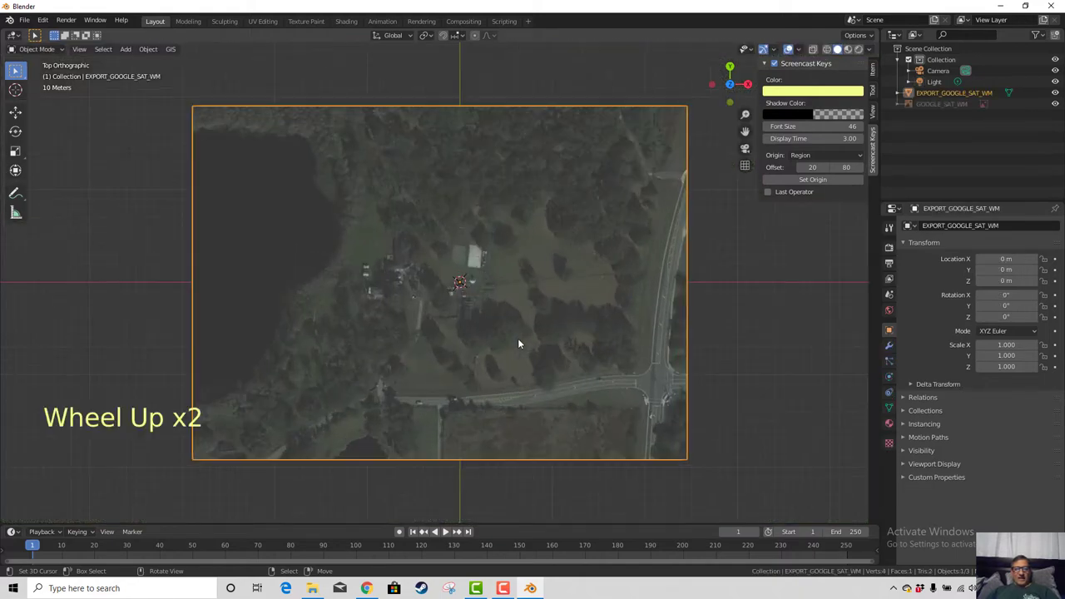
pyautogui.moveTo(519, 356)
pyautogui.mouseDown(button='middle')
pyautogui.moveTo(535, 269)
pyautogui.moveTo(541, 353)
pyautogui.moveTo(518, 325)
pyautogui.moveTo(519, 361)
pyautogui.mouseUp(button='middle')
pyautogui.press('KP_7')
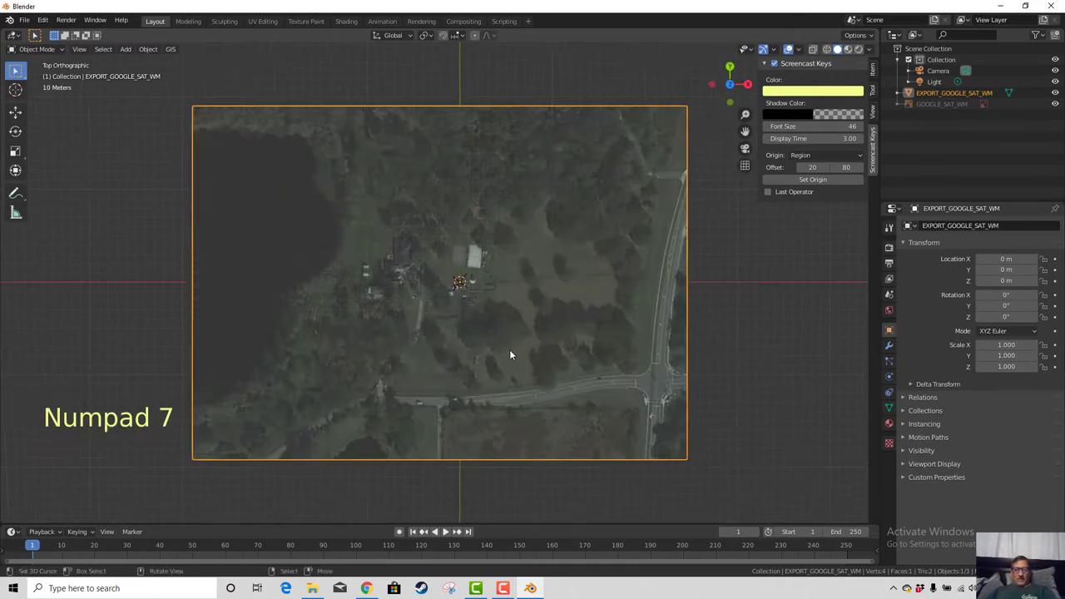
pyautogui.click(24, 20)
# Save the scene as RosebudforAltSpaceVR.blend in D:\Envisioning Sustainability Tutorials.
pyautogui.click(41, 105)
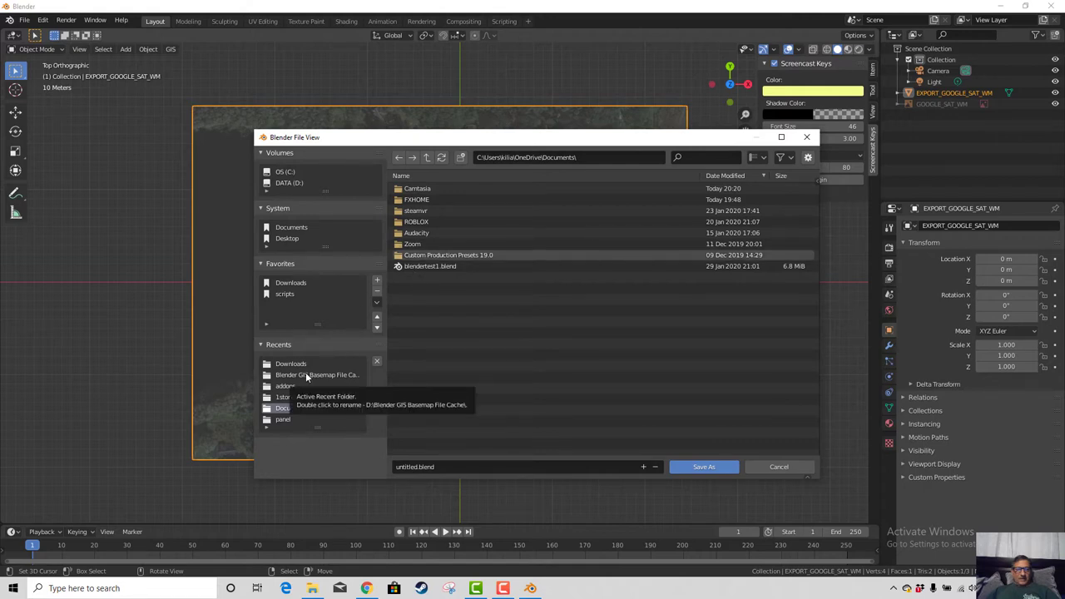
pyautogui.click(278, 184)
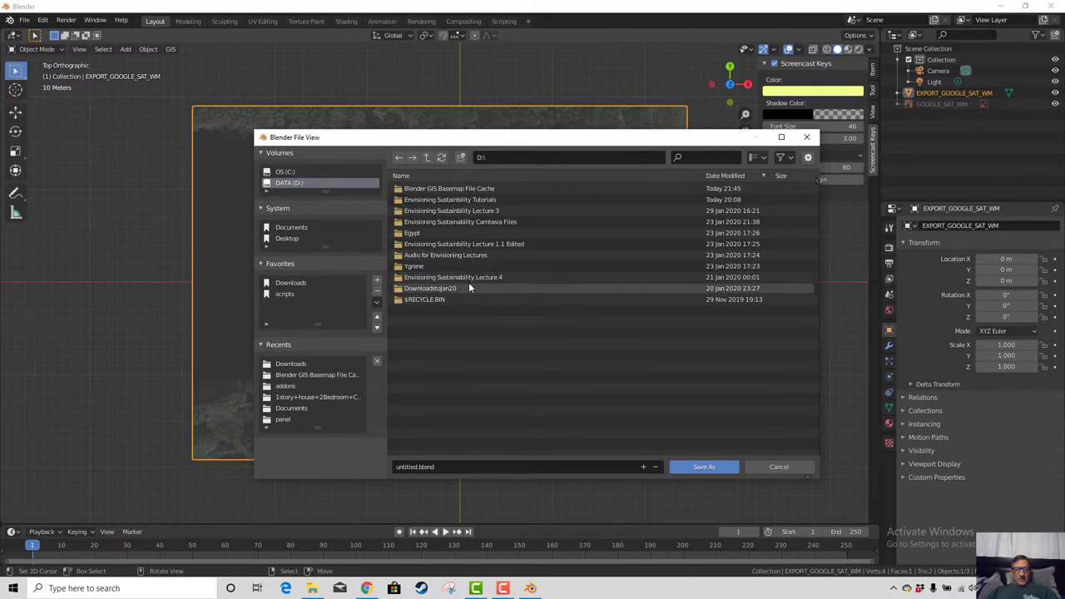
pyautogui.click(457, 199)
pyautogui.doubleClick(457, 200)
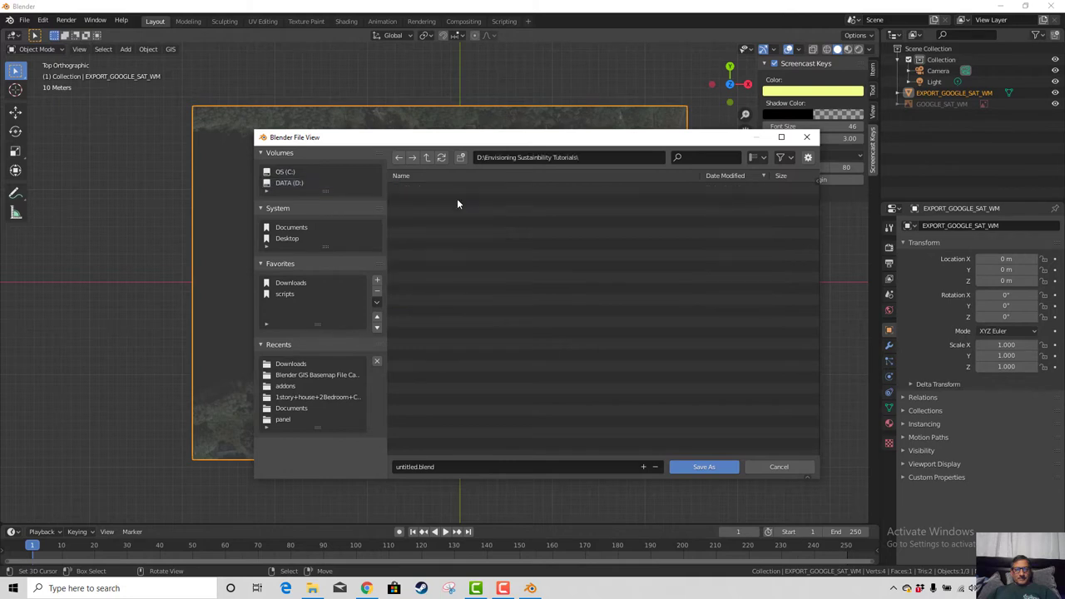
pyautogui.click(443, 466)
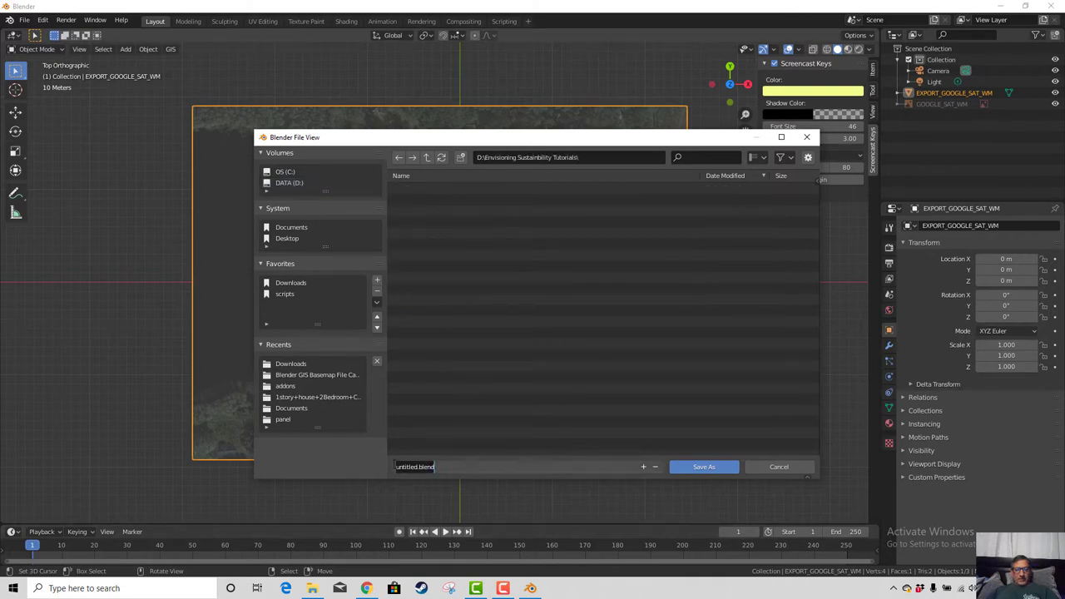
pyautogui.write('RosebudforA')
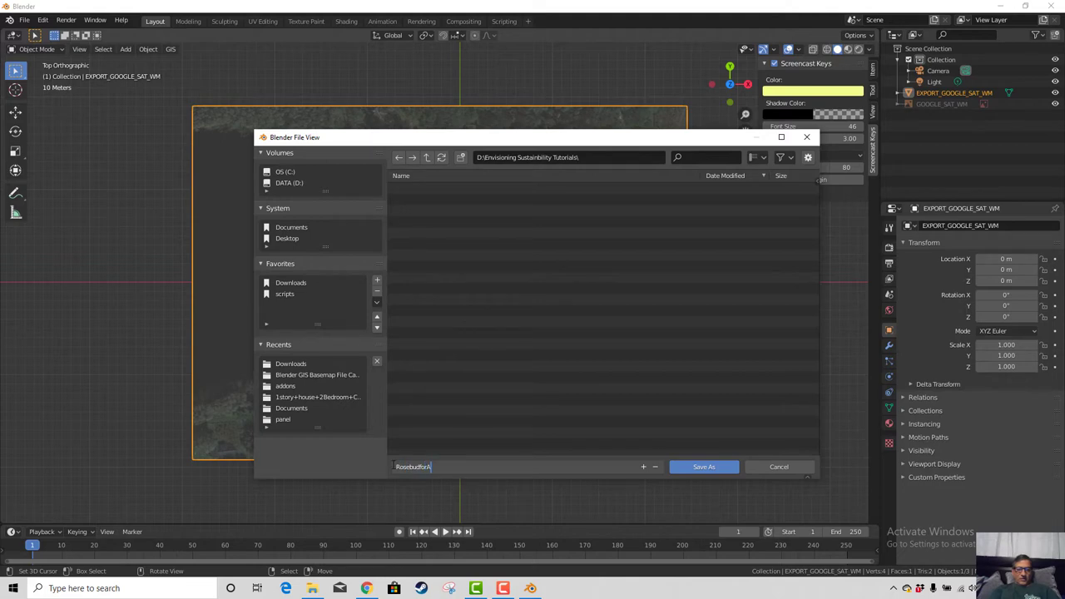
pyautogui.write('ltSpaceVR')
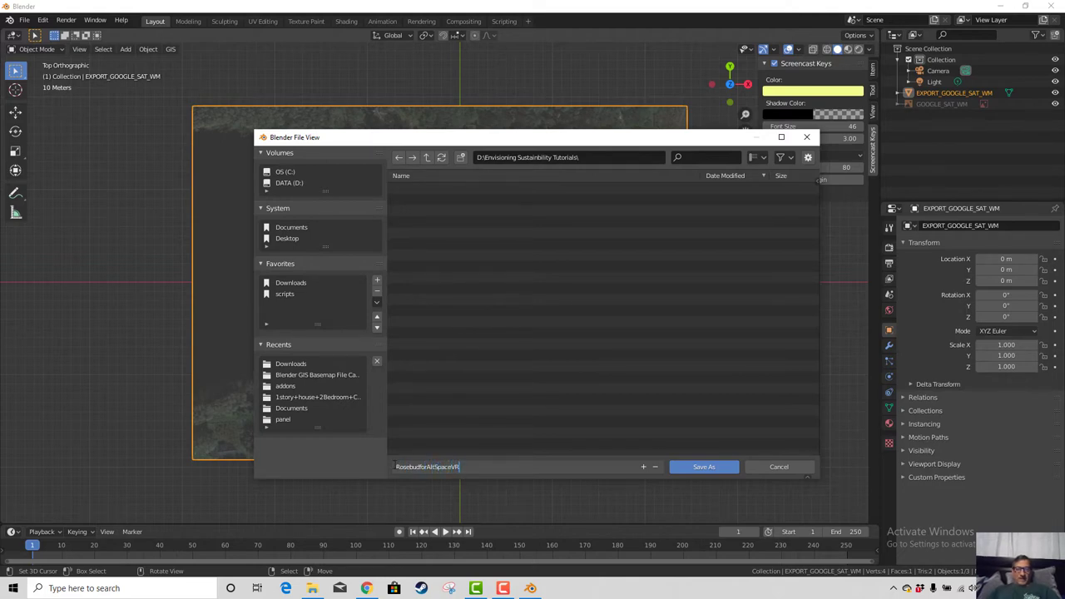
pyautogui.click(703, 467)
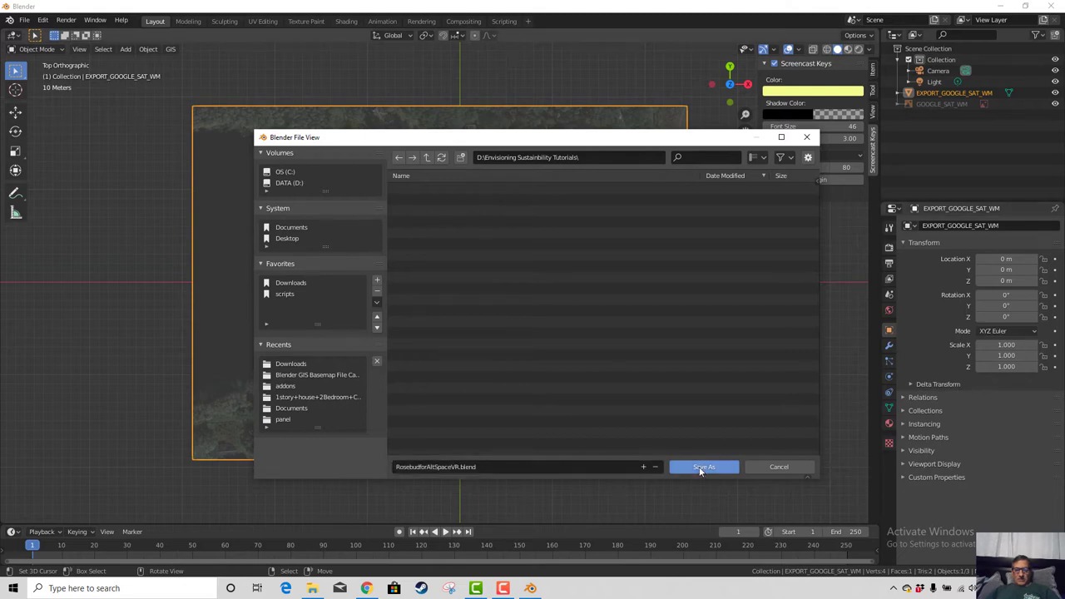
pyautogui.click(704, 467)
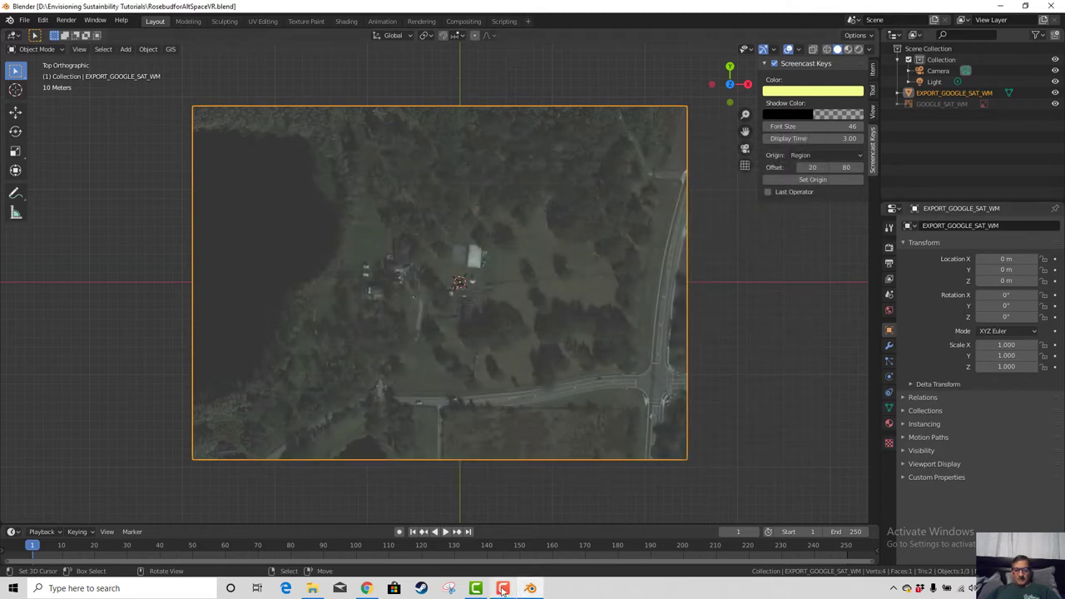
pyautogui.click(503, 589)
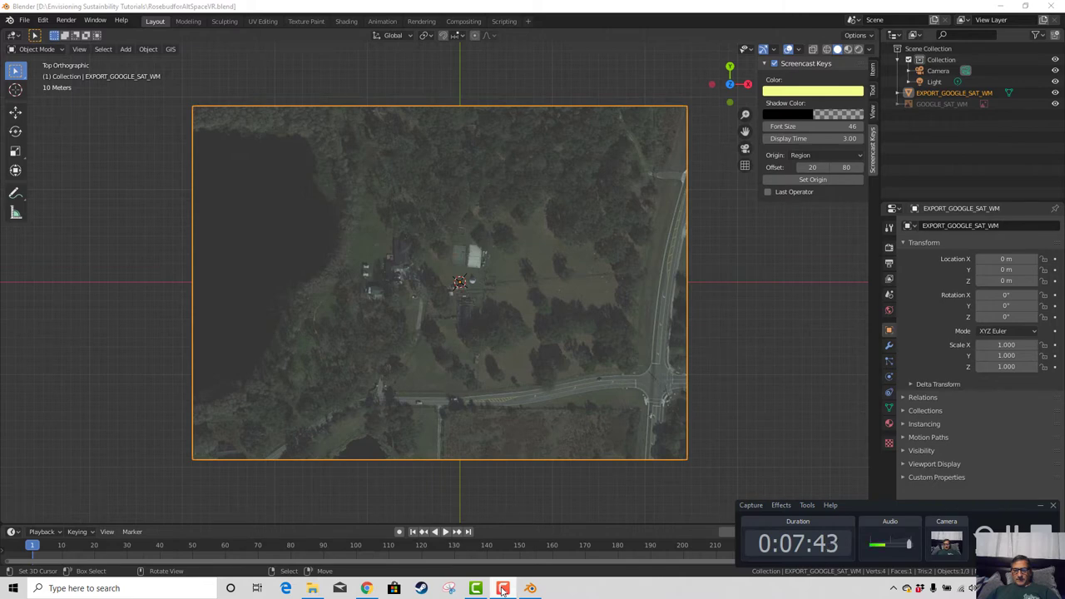
# Fetch OSM building ways via Get OSM, extruded at 20 m default height as separate objects.
pyautogui.click(611, 390)
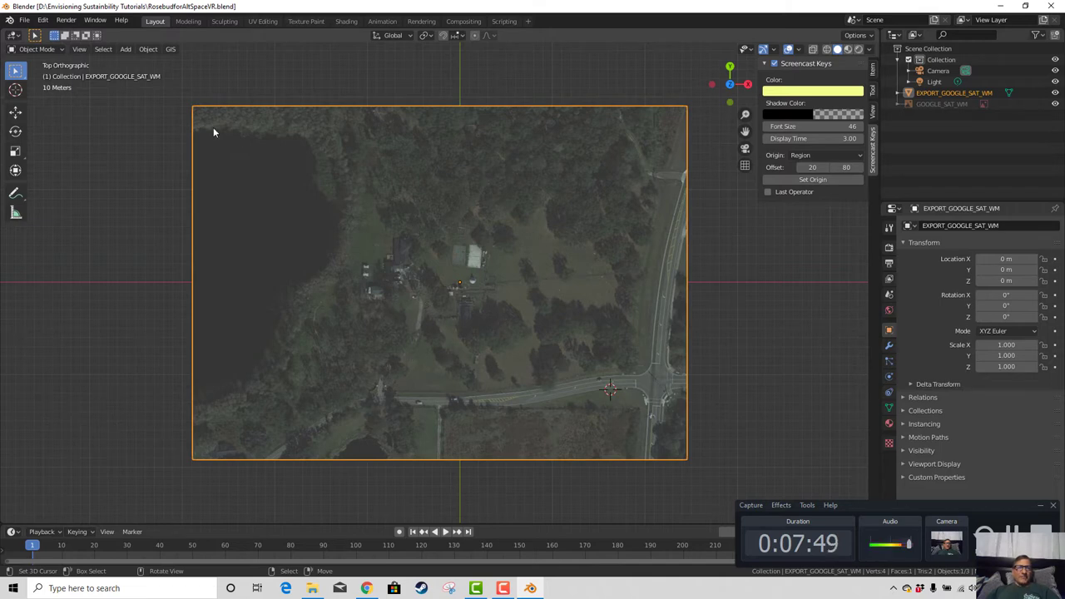
pyautogui.click(171, 50)
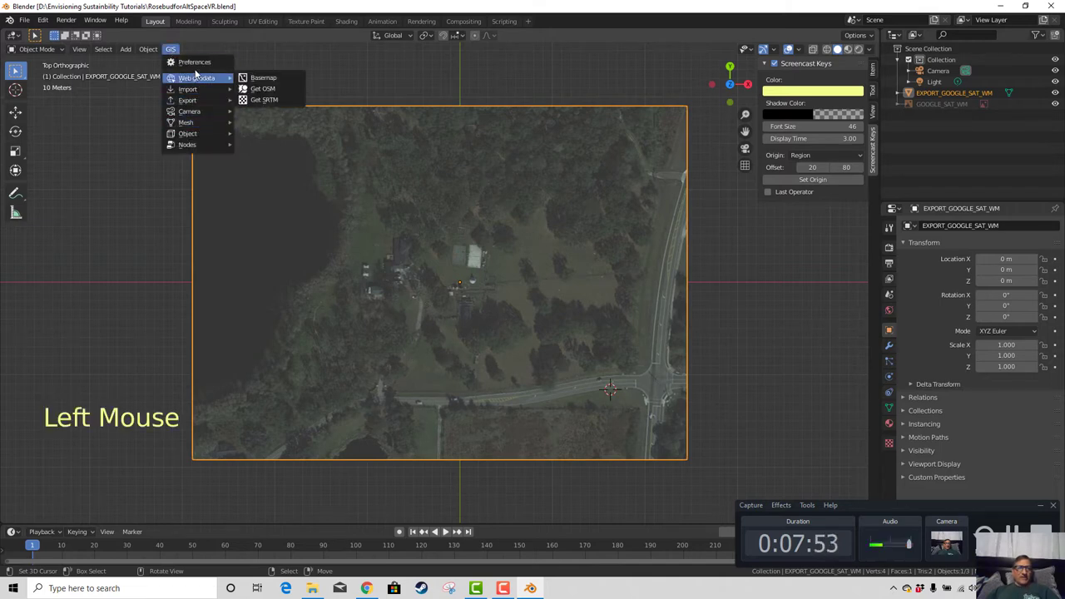
pyautogui.moveTo(202, 82)
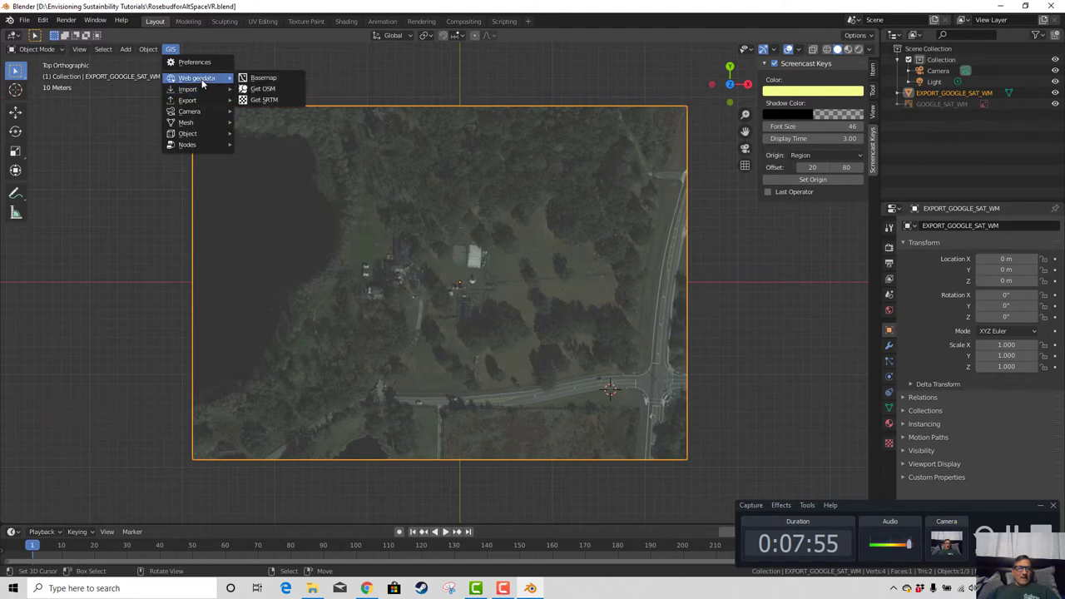
pyautogui.click(263, 89)
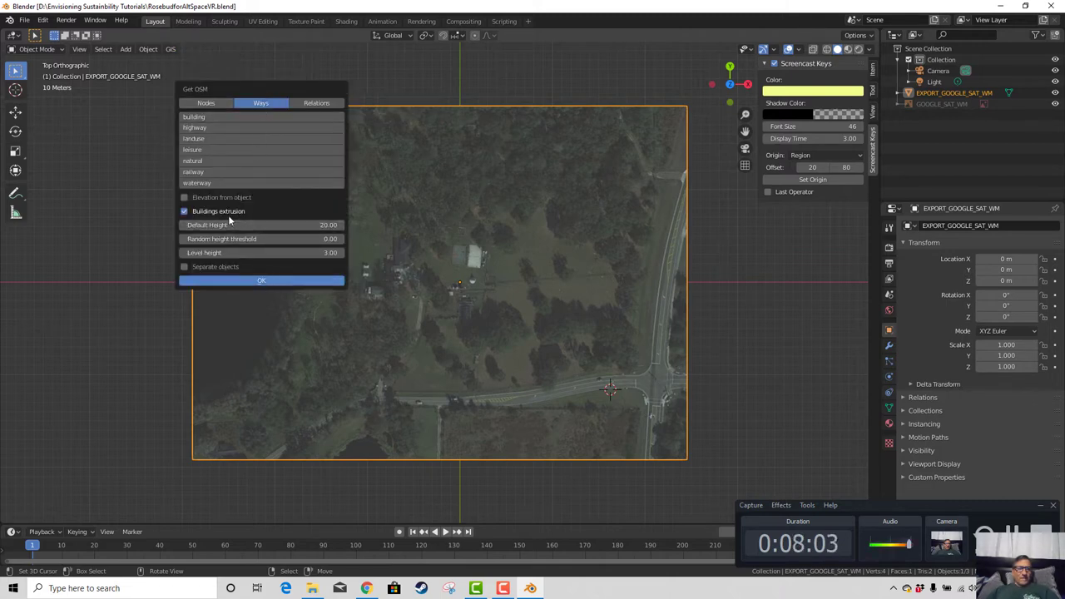
pyautogui.click(210, 116)
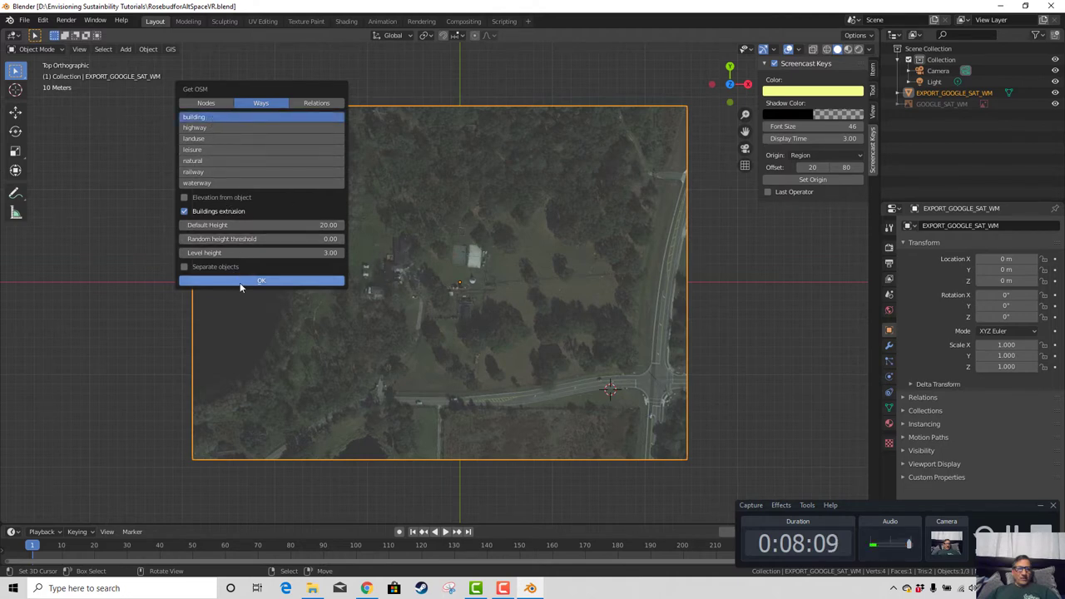
pyautogui.click(184, 266)
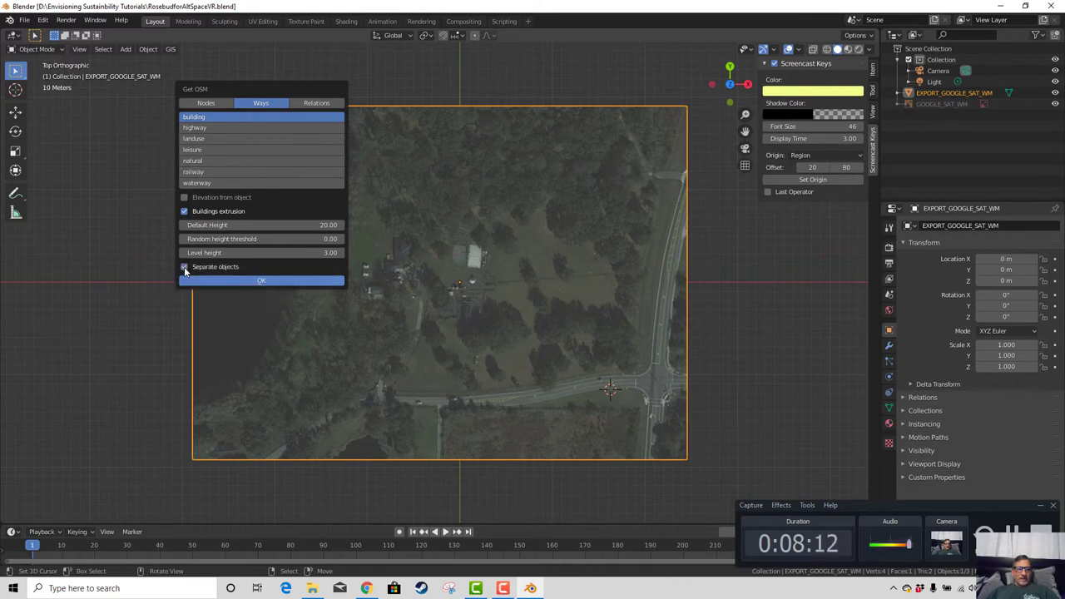
pyautogui.click(241, 282)
# Undo the plane move and further history until the satellite plane and OSM buildings are removed.
pyautogui.scroll(3, 404, 293)
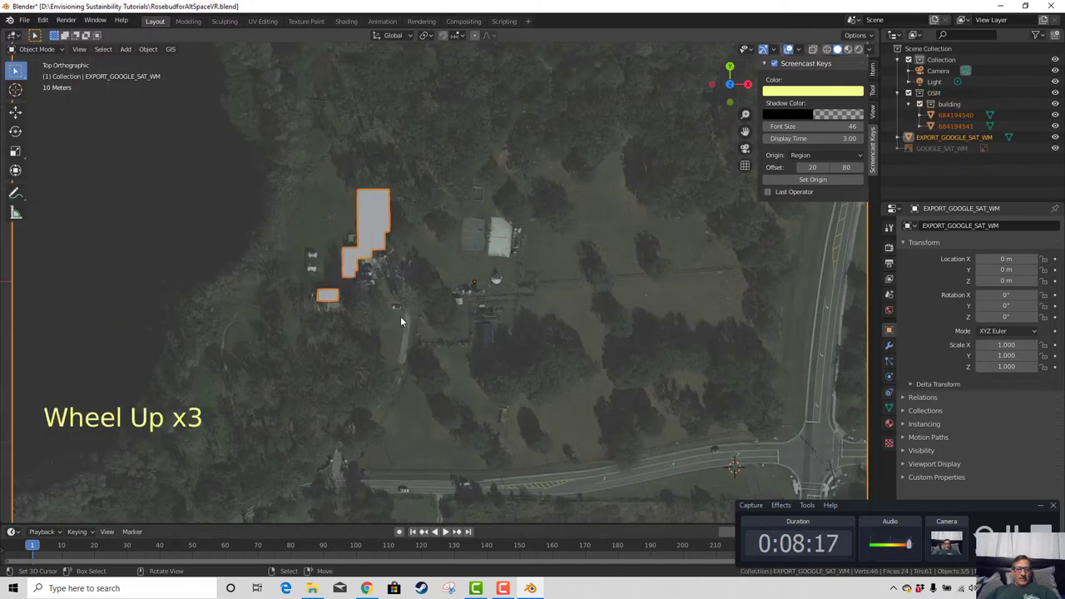
pyautogui.moveTo(400, 316); pyautogui.dragTo(392, 344, button='right')
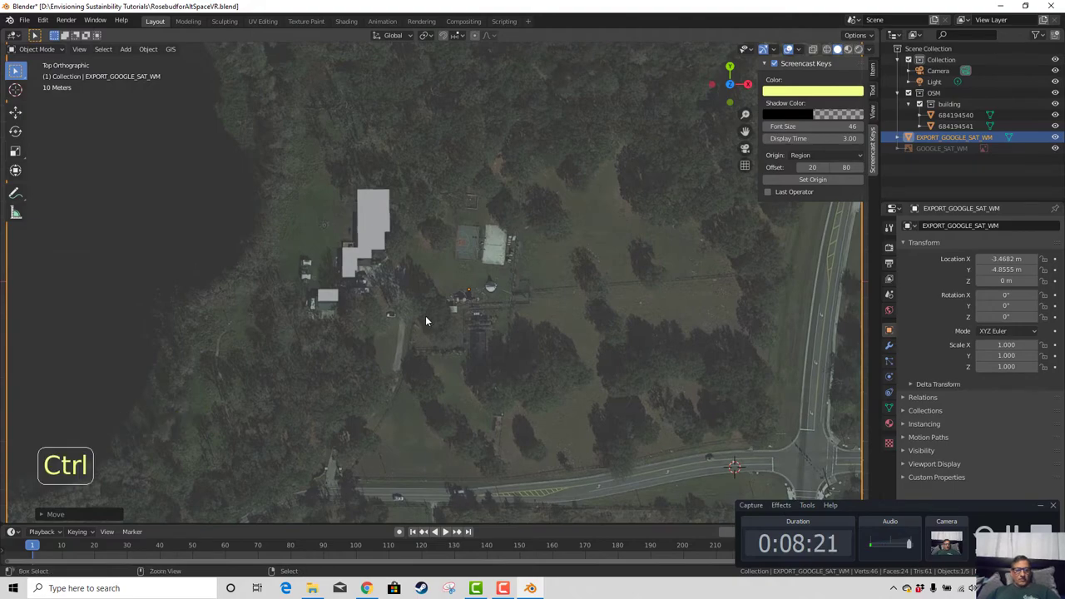
pyautogui.hotkey('ctrl', 'z')
pyautogui.moveTo(424, 320)
pyautogui.mouseDown(button='middle')
pyautogui.moveTo(428, 206)
pyautogui.moveTo(444, 346)
pyautogui.moveTo(426, 218)
pyautogui.moveTo(431, 326)
pyautogui.mouseUp(button='middle')
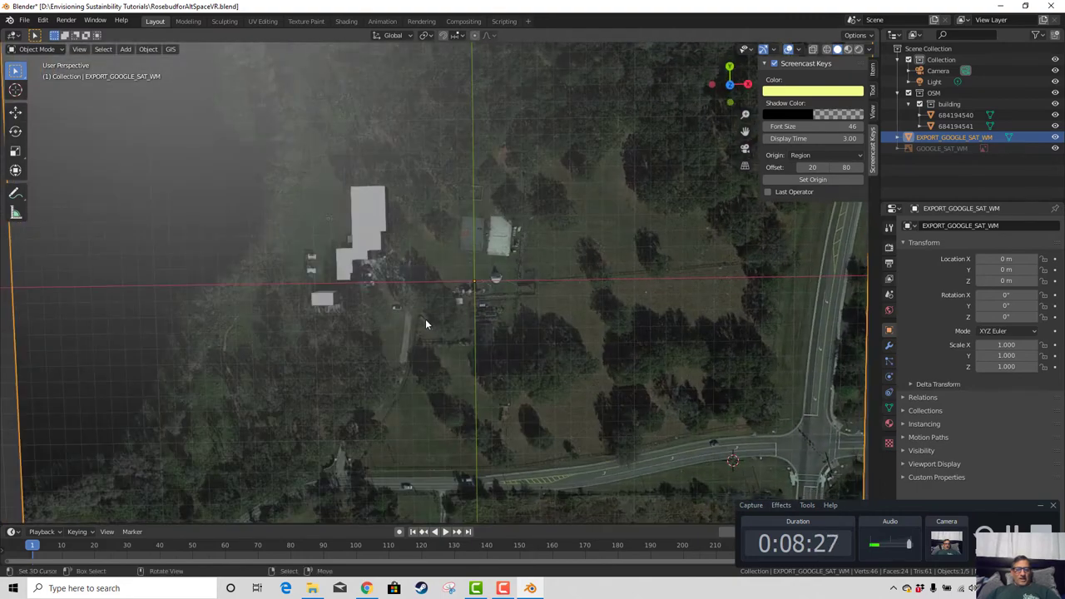
pyautogui.hotkey('ctrl', 'z')
pyautogui.hotkey('ctrl', 'z')
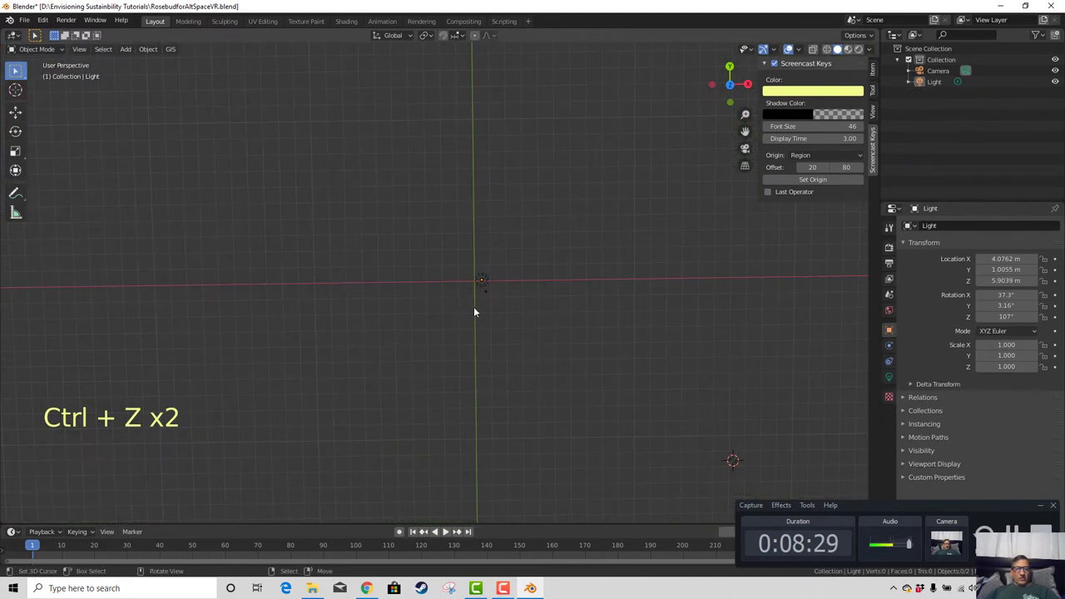
pyautogui.moveTo(475, 309)
pyautogui.mouseDown(button='middle')
pyautogui.moveTo(457, 316)
pyautogui.moveTo(471, 324)
pyautogui.mouseUp(button='middle')
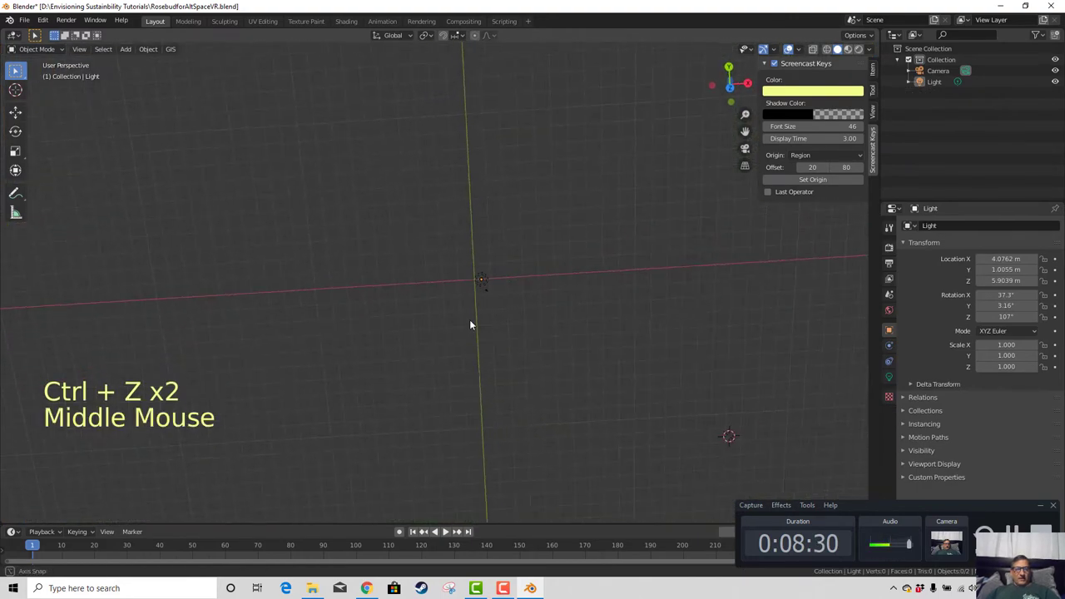
pyautogui.click(43, 21)
# Redo to bring back the satellite plane and OSM buildings, viewed from the top.
pyautogui.click(61, 47)
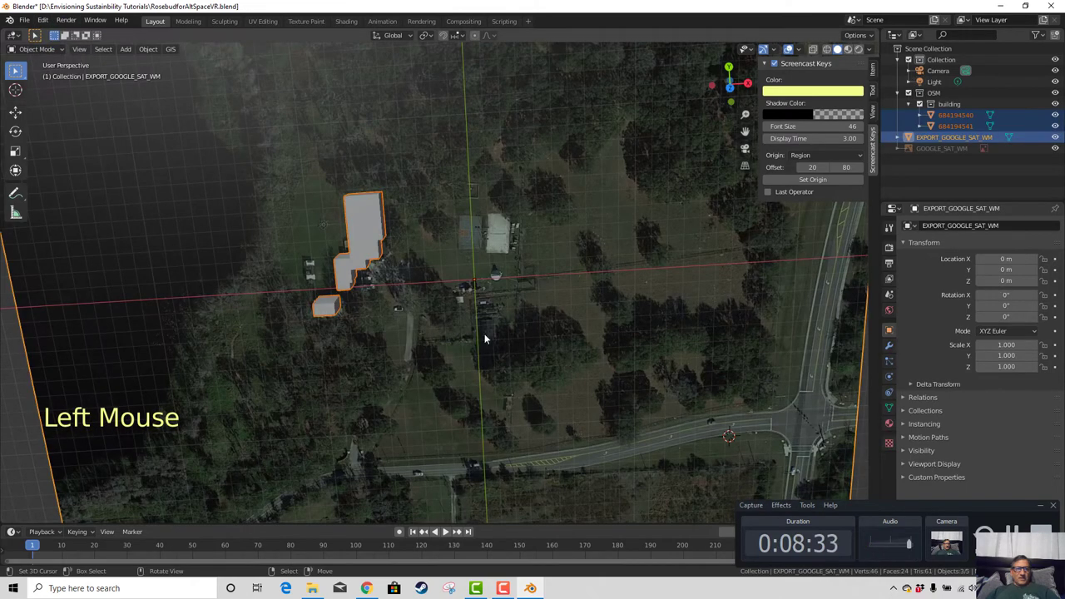
pyautogui.moveTo(470, 356)
pyautogui.mouseDown(button='middle')
pyautogui.moveTo(475, 367)
pyautogui.moveTo(479, 338)
pyautogui.mouseUp(button='middle')
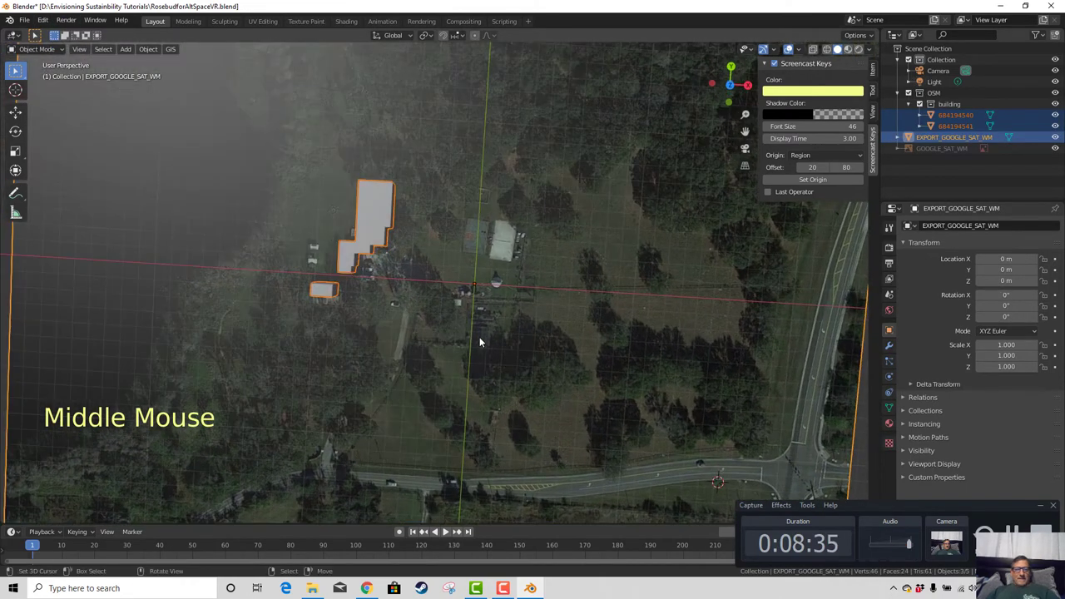
pyautogui.press('KP_7')
# Delete the small and large OSM building objects.
pyautogui.rightClick(366, 230)
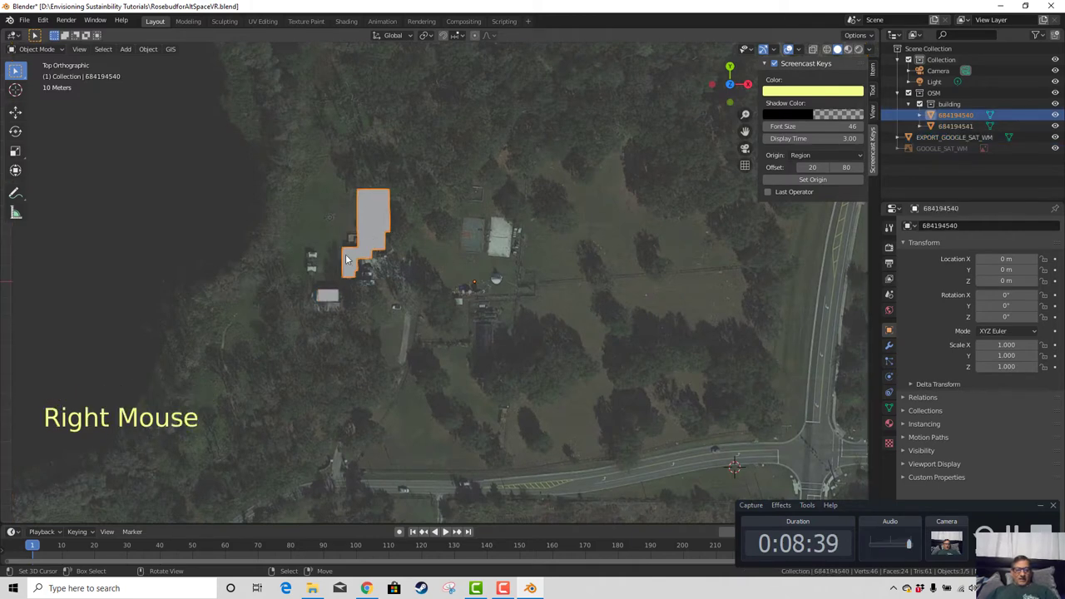
pyautogui.rightClick(327, 296)
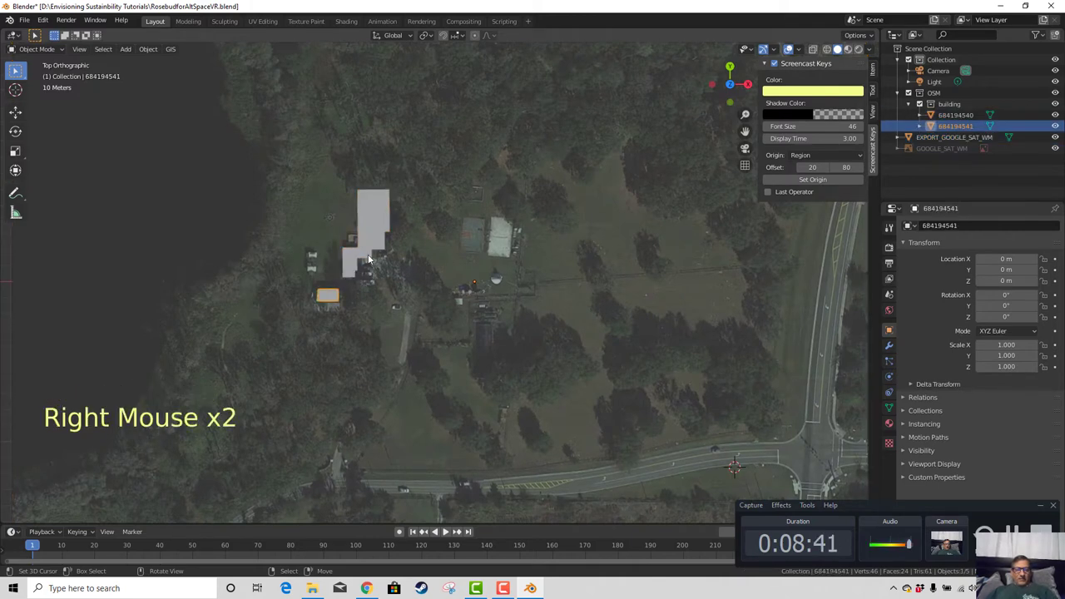
pyautogui.press('x')
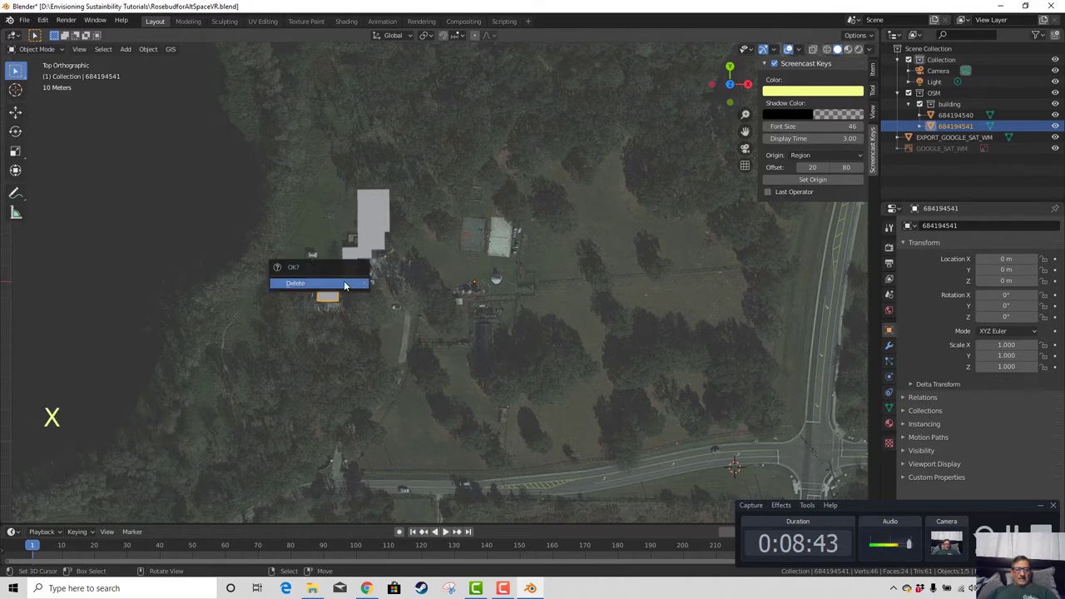
pyautogui.click(346, 283)
pyautogui.rightClick(367, 223)
pyautogui.press('x')
pyautogui.click(369, 225)
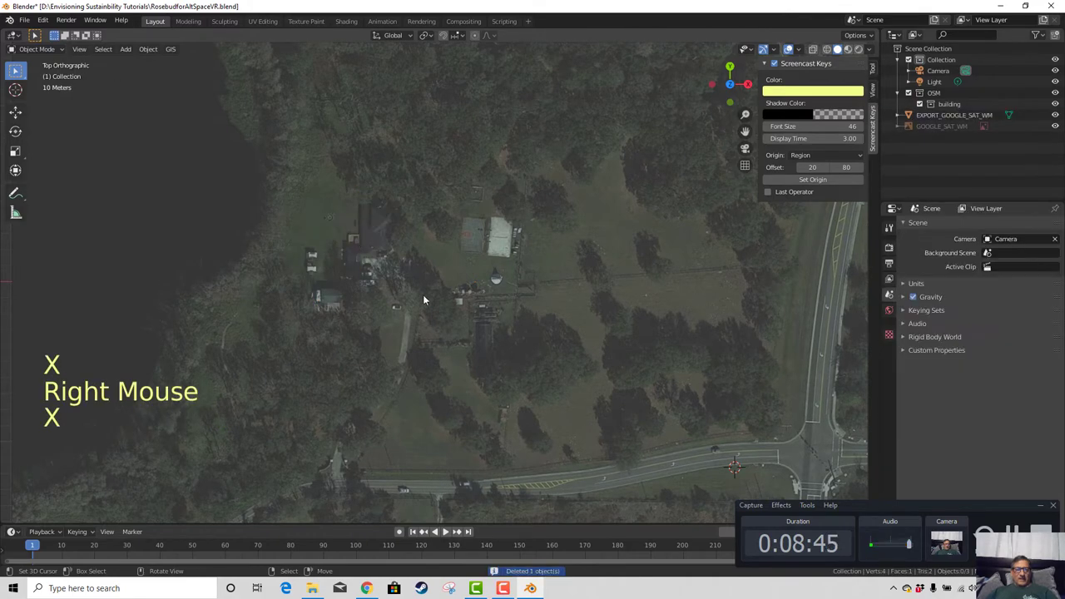
pyautogui.scroll(-3, 423, 294)
pyautogui.click(448, 266)
pyautogui.rightClick(476, 207)
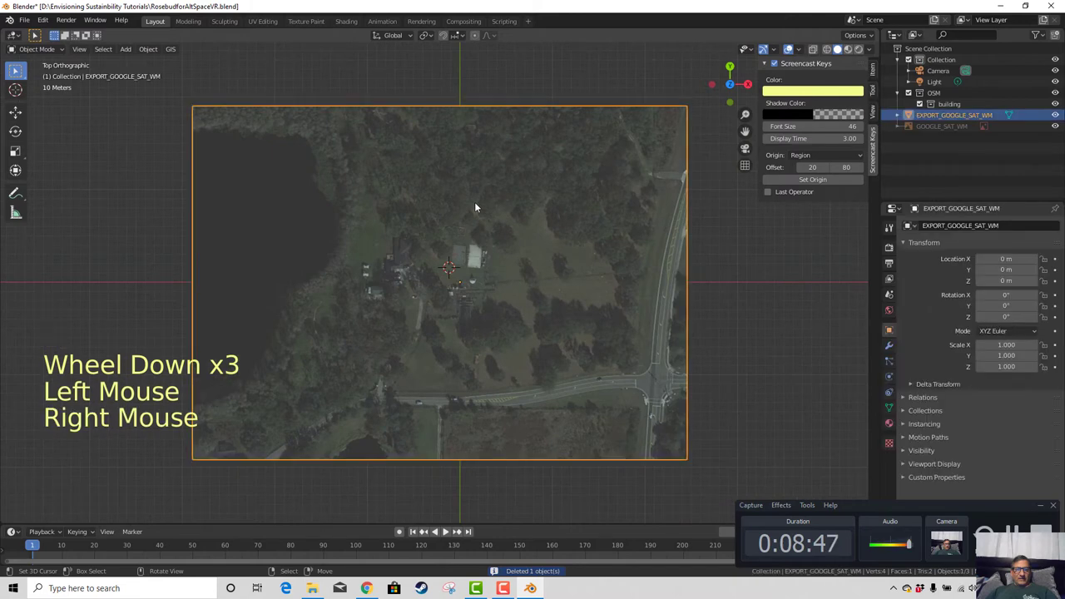
pyautogui.click(170, 49)
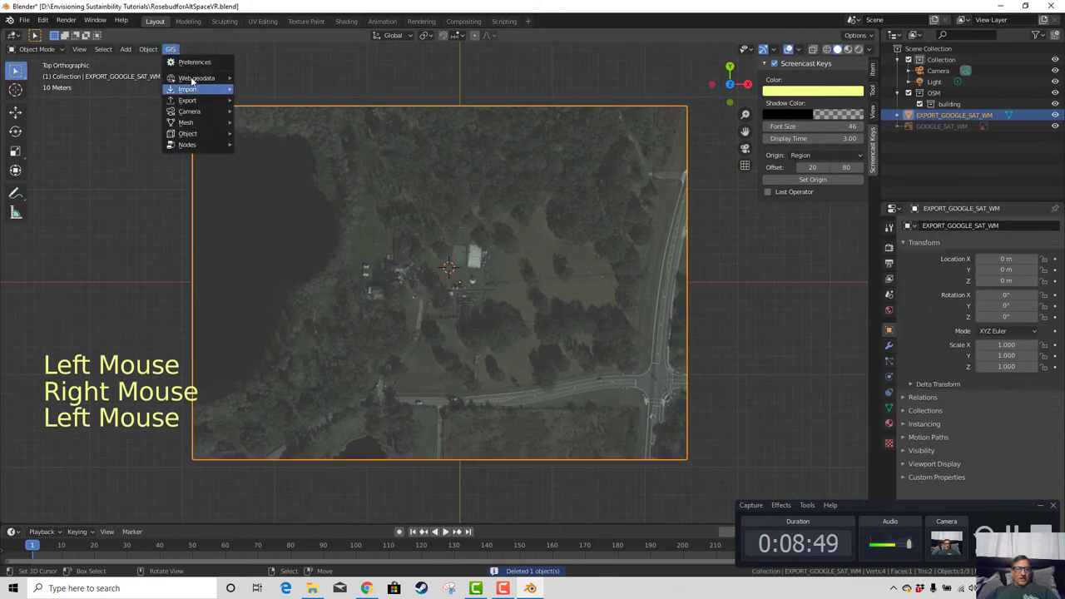
pyautogui.moveTo(193, 80)
pyautogui.click(263, 88)
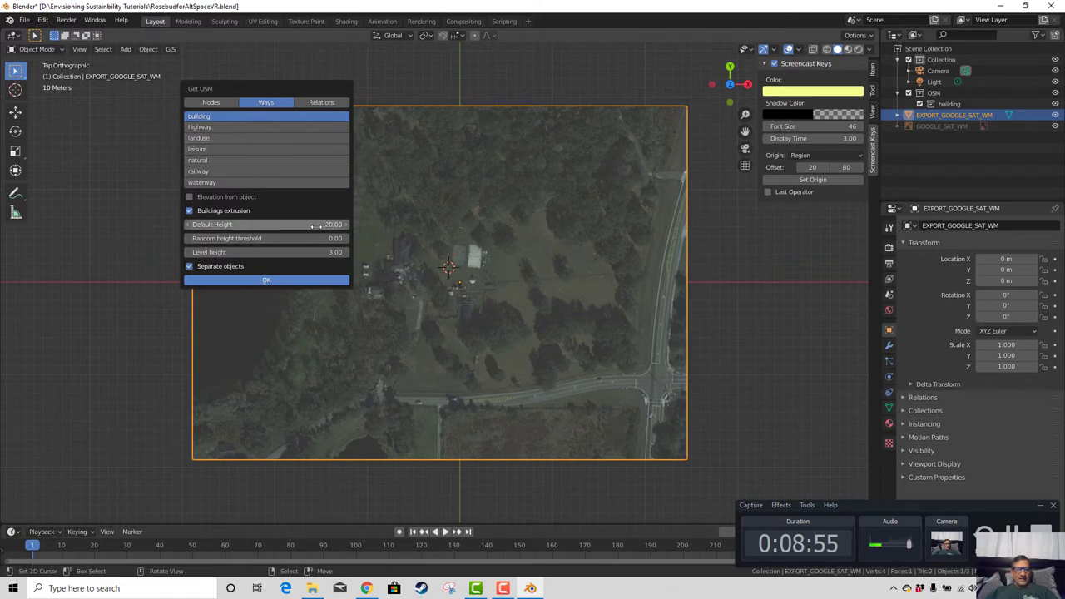
pyautogui.click(190, 197)
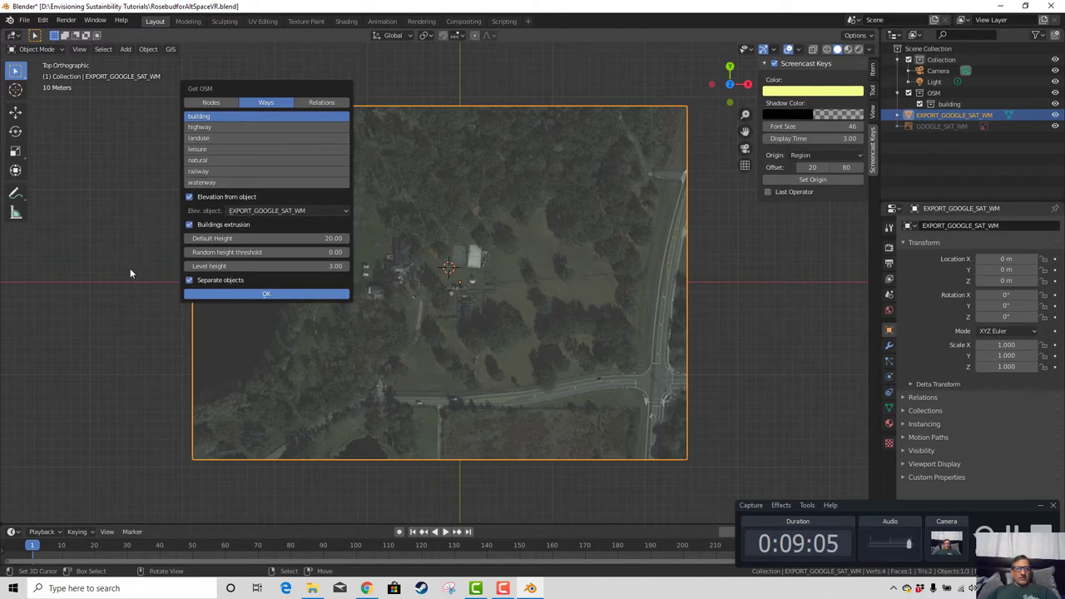
# Apply Get SRTM elevation to the satellite plane, move it to X 11.387 m, Y -4.1951 m, and inspect the relief.
pyautogui.click(171, 49)
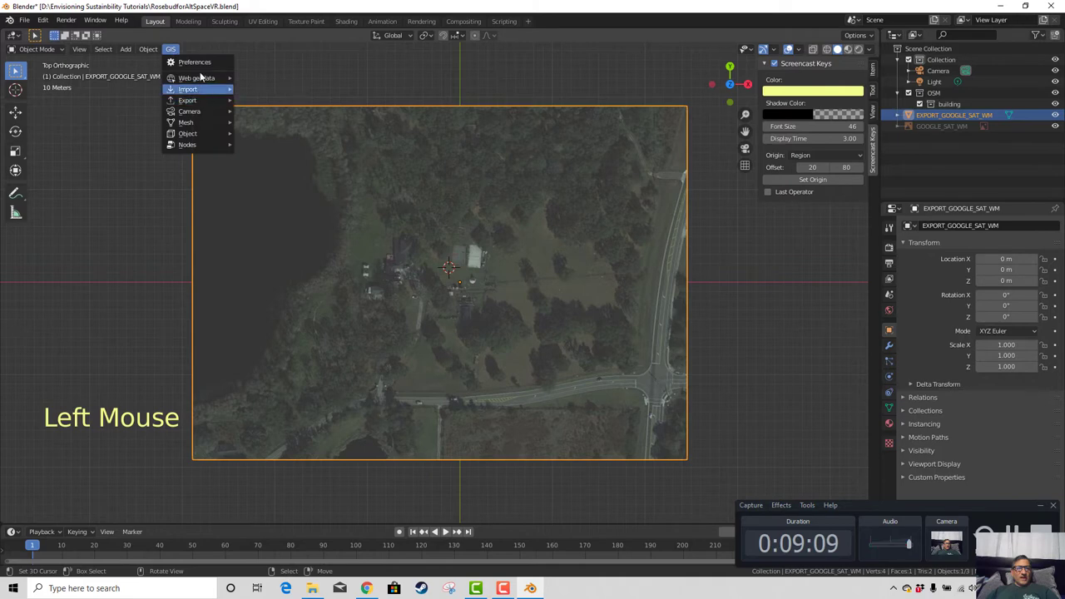
pyautogui.moveTo(204, 77)
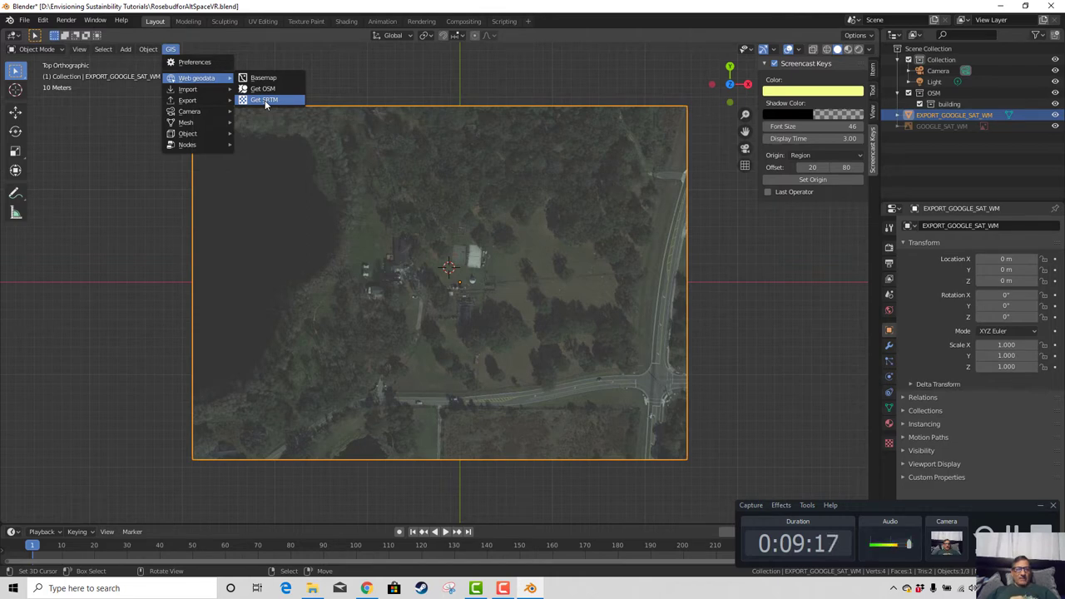
pyautogui.click(265, 100)
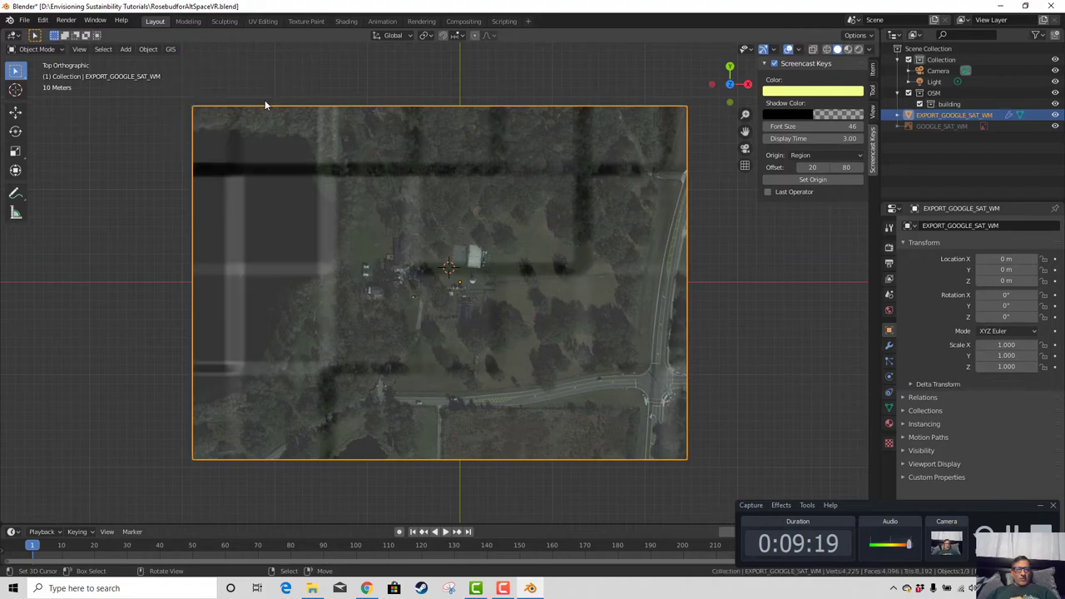
pyautogui.moveTo(452, 378); pyautogui.dragTo(481, 386, button='right')
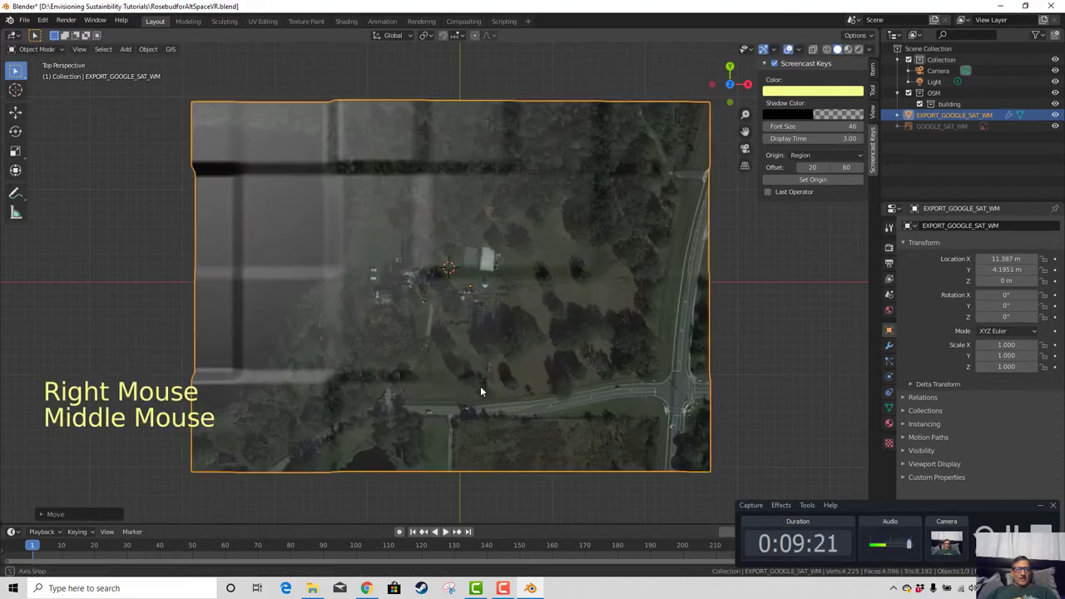
pyautogui.moveTo(480, 386); pyautogui.dragTo(491, 263, button='middle')
pyautogui.moveTo(363, 232); pyautogui.dragTo(428, 319, button='middle')
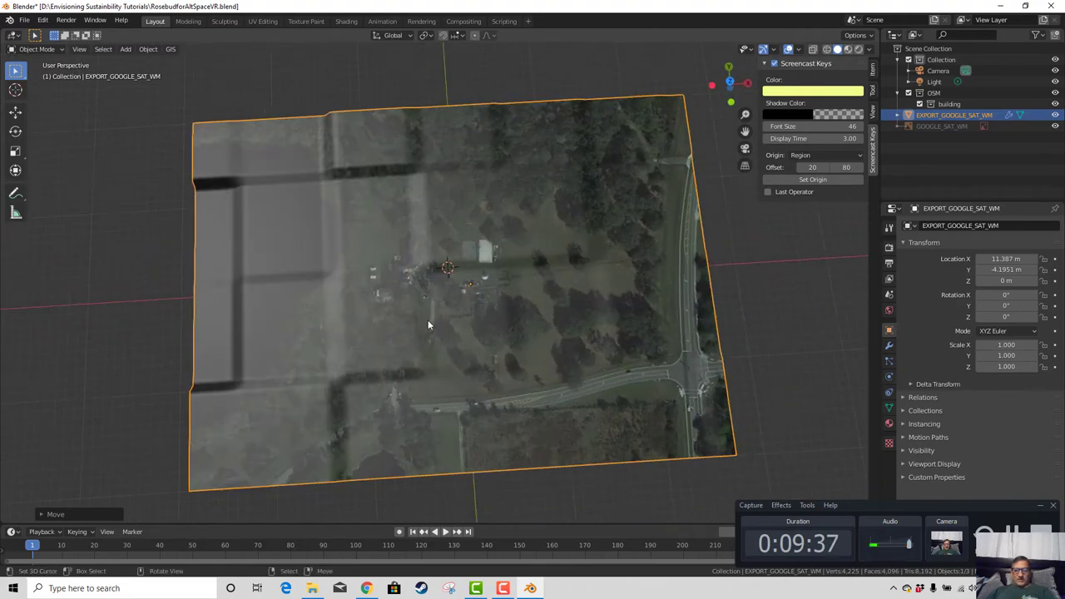
# Re-import OSM buildings with elevation from the satellite terrain plane and default height 5.
pyautogui.press('KP_7')
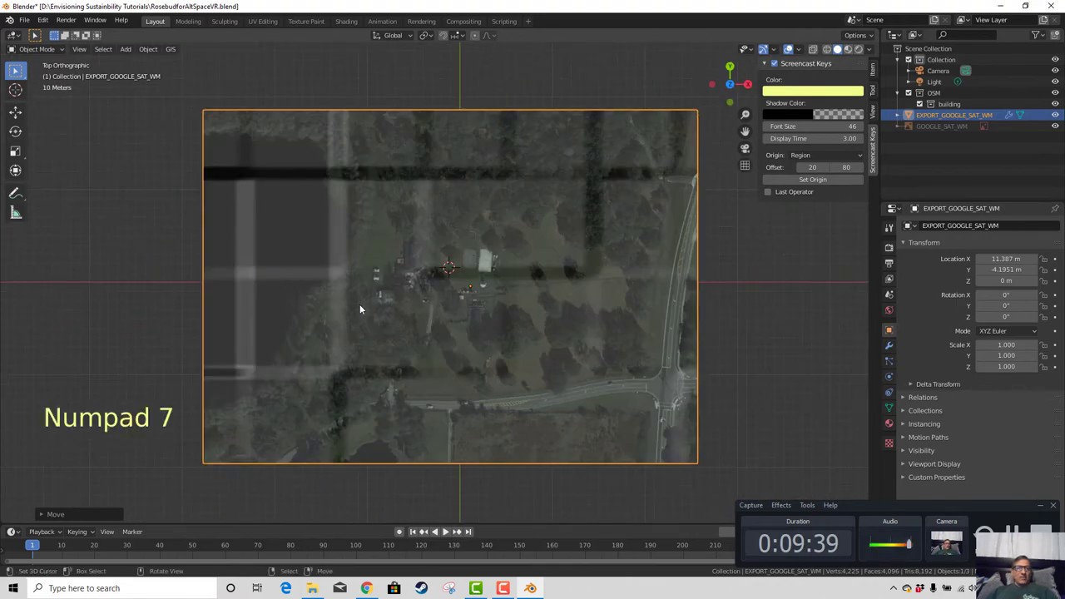
pyautogui.scroll(2, 358, 302)
pyautogui.scroll(-2, 333, 254)
pyautogui.click(171, 50)
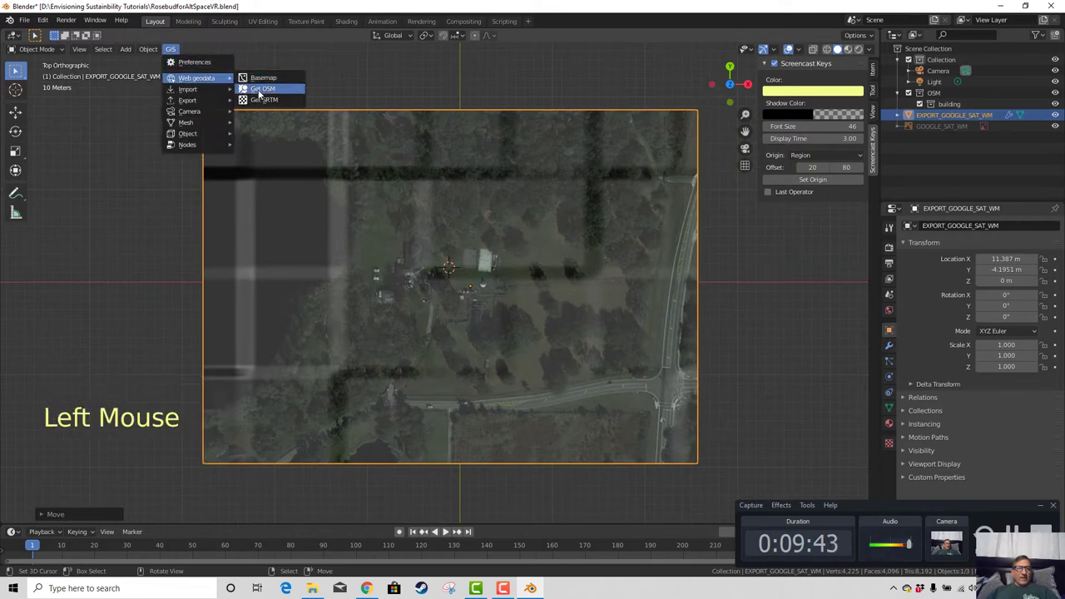
pyautogui.click(259, 92)
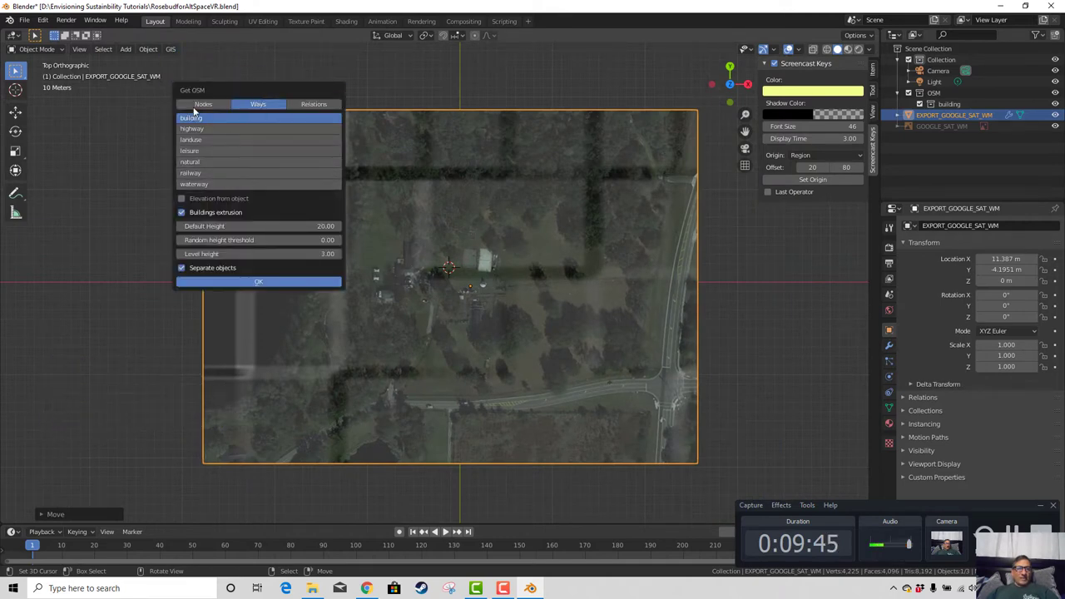
pyautogui.click(182, 199)
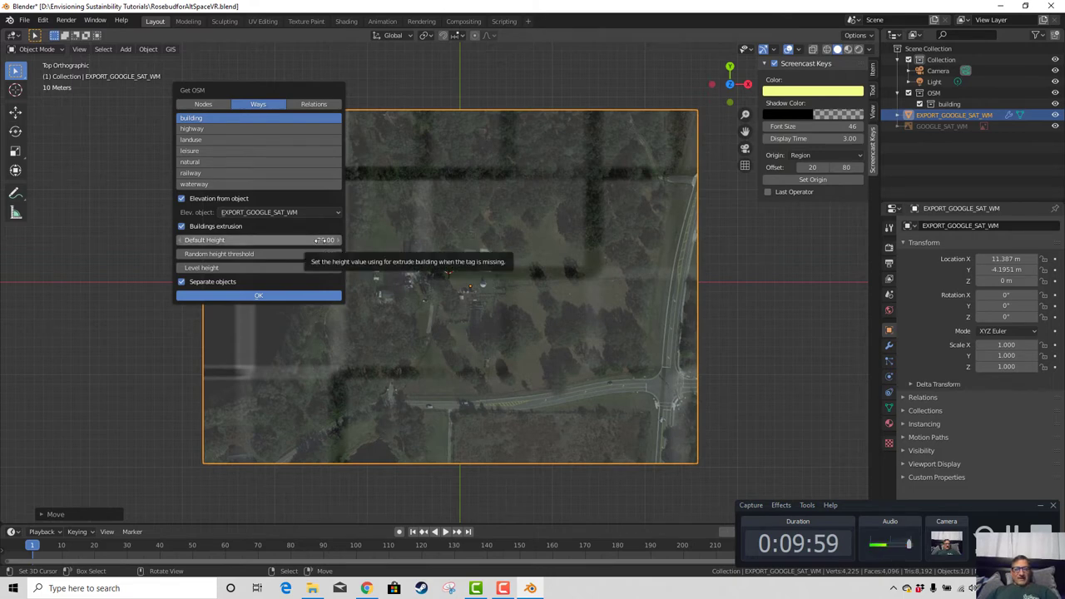
pyautogui.click(320, 240)
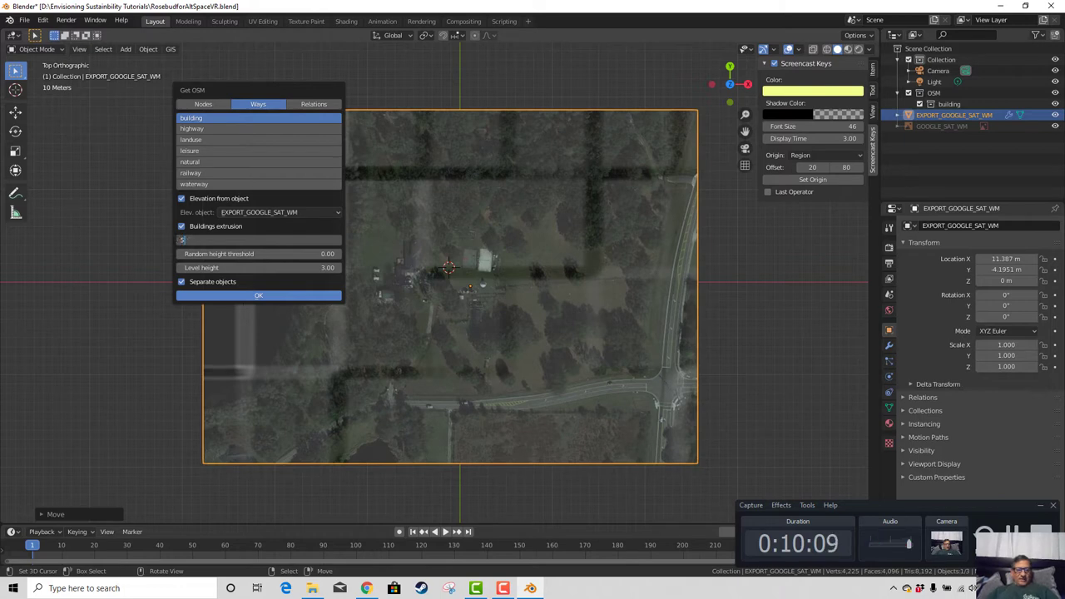
pyautogui.click(231, 297)
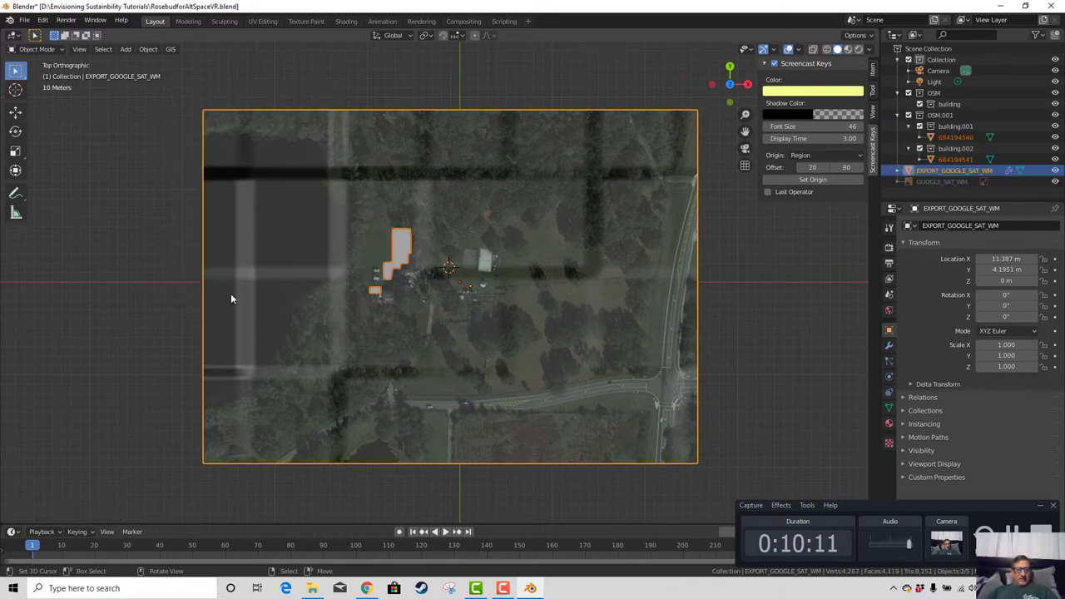
# Move the large L-shaped building footprint onto its rooftop in the satellite image.
pyautogui.click(439, 360)
pyautogui.moveTo(451, 366); pyautogui.dragTo(457, 268, button='middle')
pyautogui.scroll(4, 460, 265)
pyautogui.scroll(3, 444, 248)
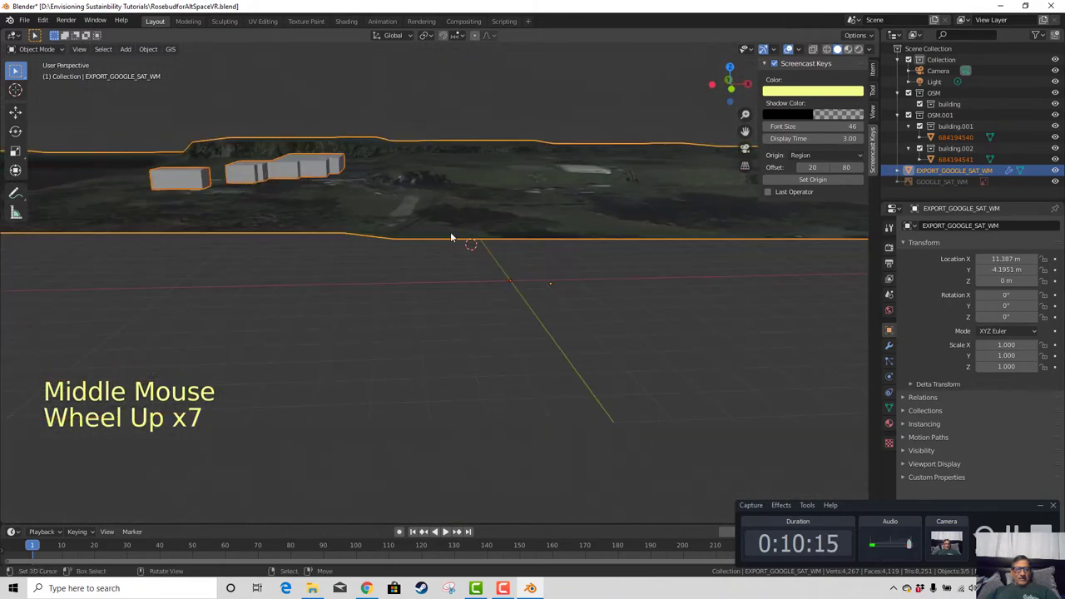
pyautogui.moveTo(451, 232); pyautogui.dragTo(468, 338, button='middle')
pyautogui.scroll(-3, 454, 301)
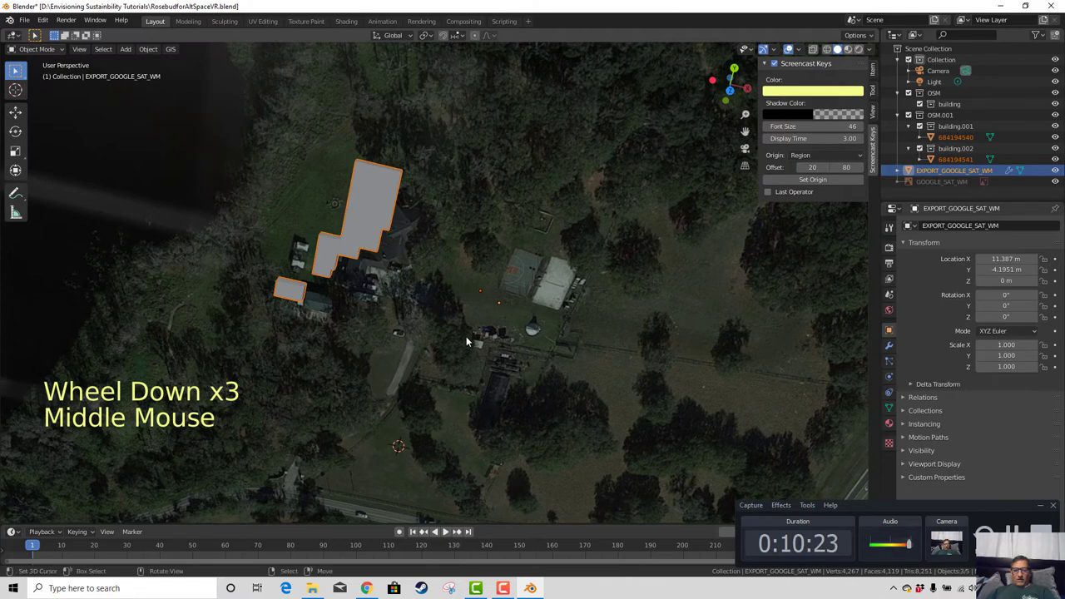
pyautogui.press('KP_7')
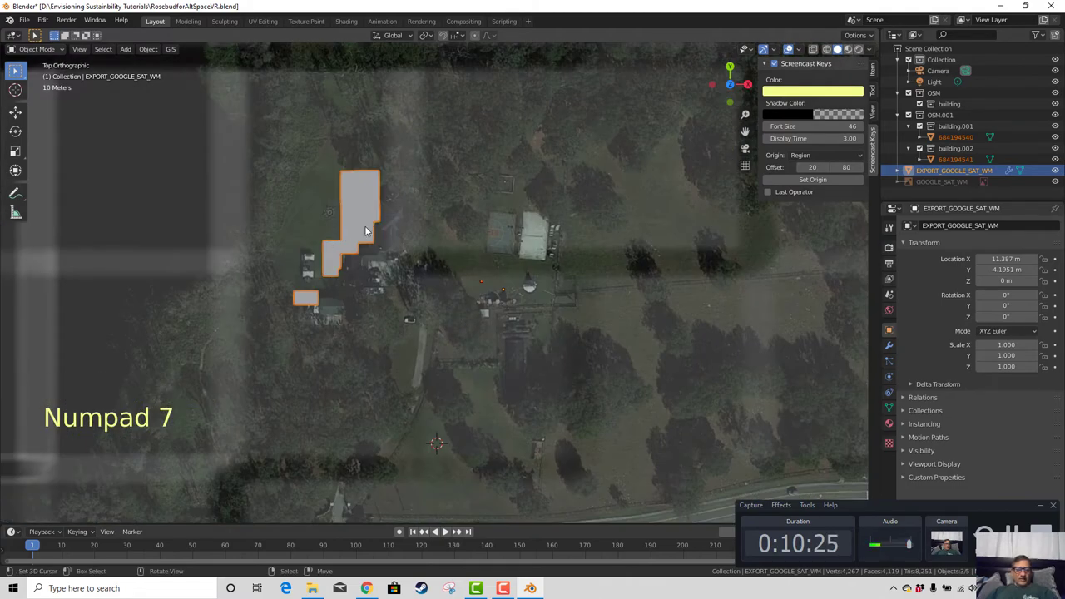
pyautogui.press('g')
pyautogui.press('g')
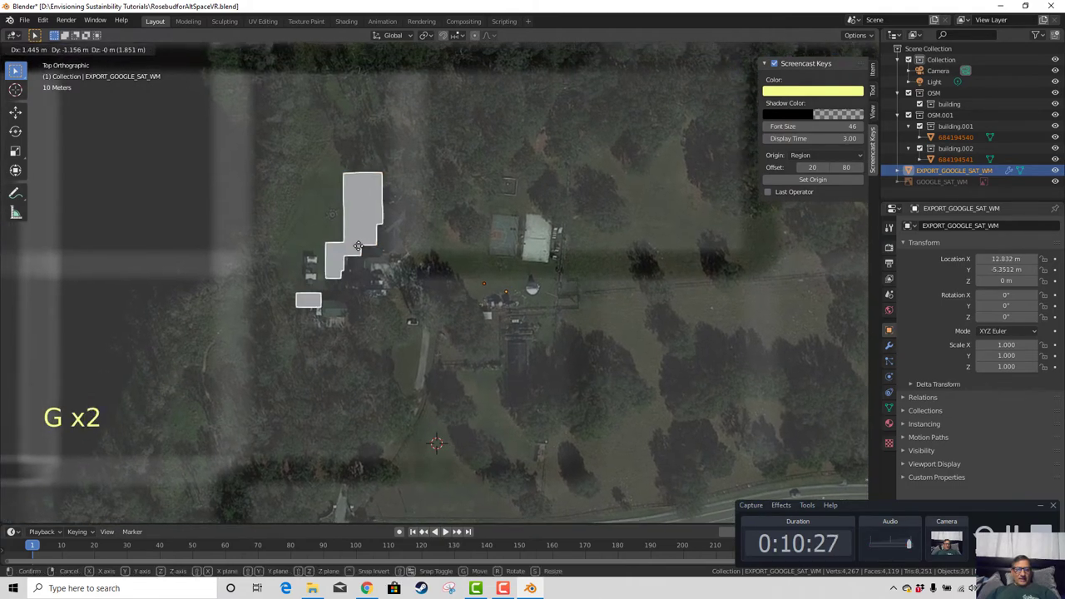
pyautogui.rightClick(360, 232)
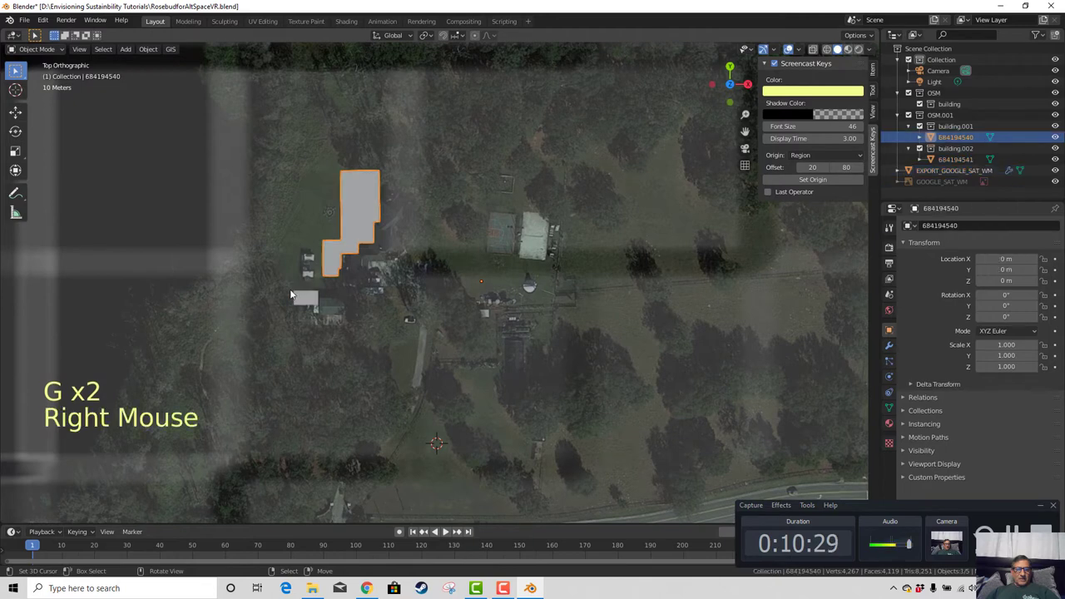
pyautogui.press('g')
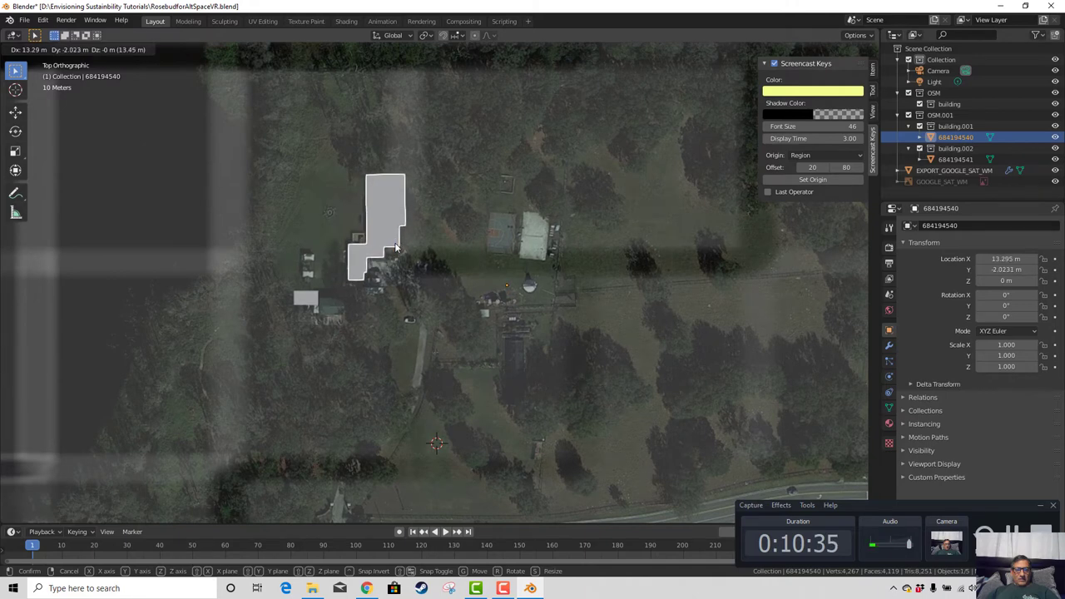
pyautogui.click(401, 244)
# Move the small building over its rooftop and check the alignment from top view.
pyautogui.rightClick(307, 301)
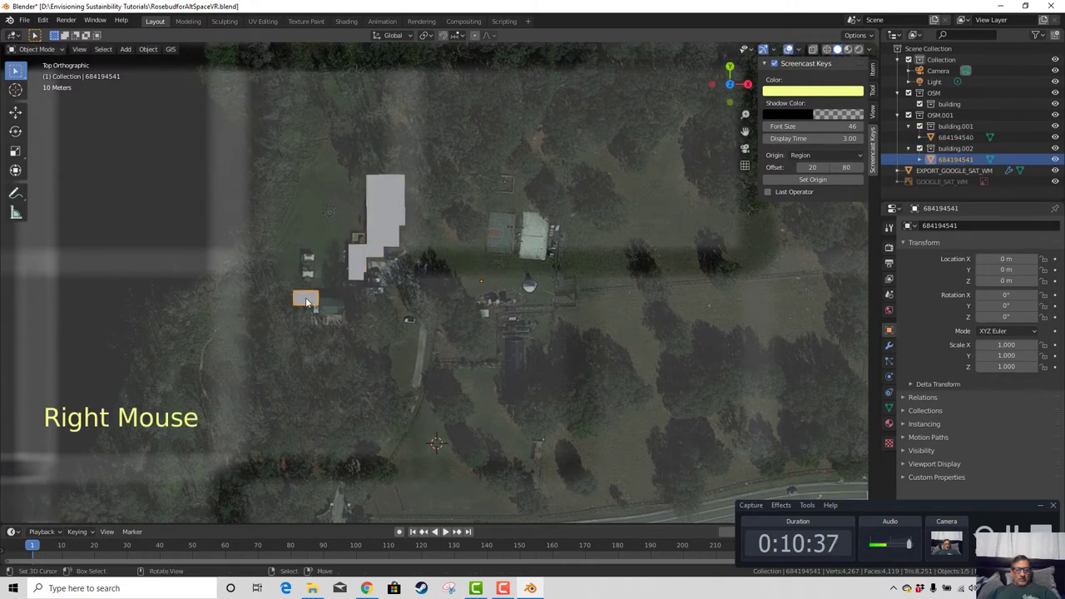
pyautogui.press('g')
pyautogui.click(329, 307)
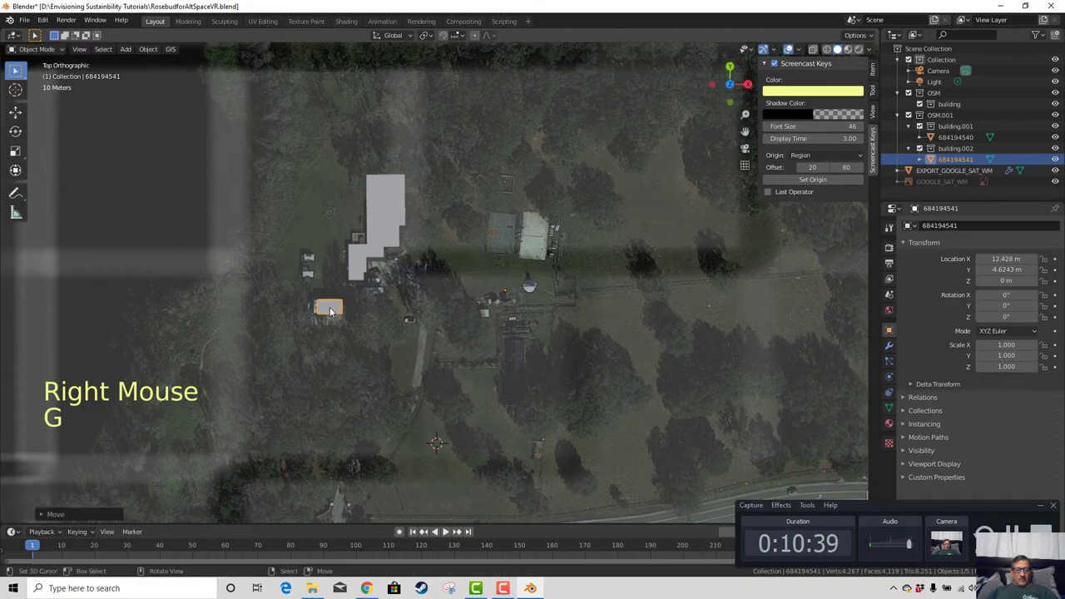
pyautogui.moveTo(451, 365); pyautogui.dragTo(481, 379, button='middle')
pyautogui.scroll(-3, 466, 324)
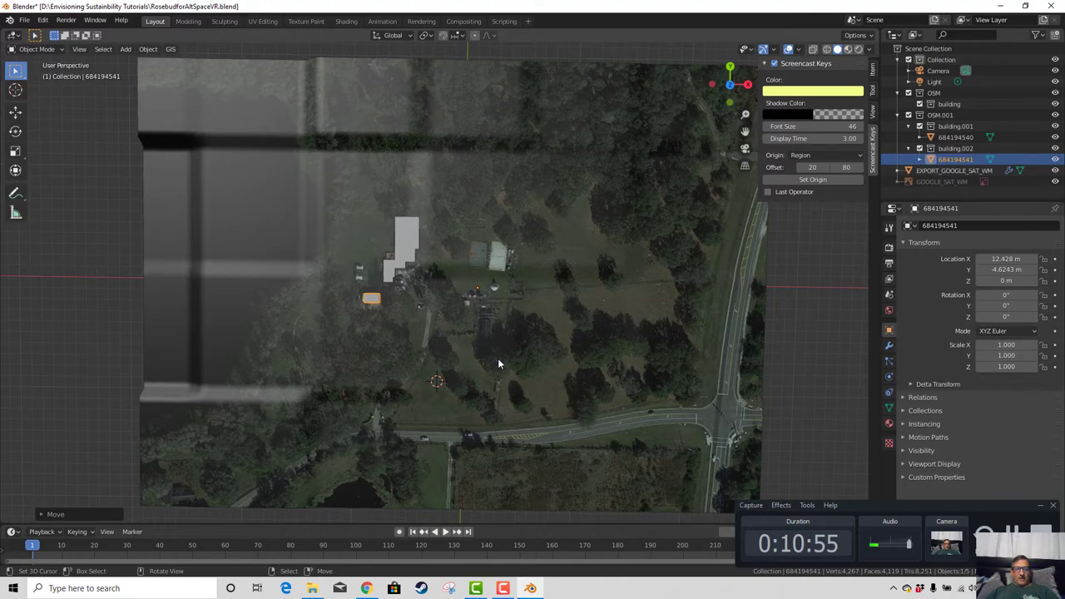
pyautogui.scroll(4, 496, 372)
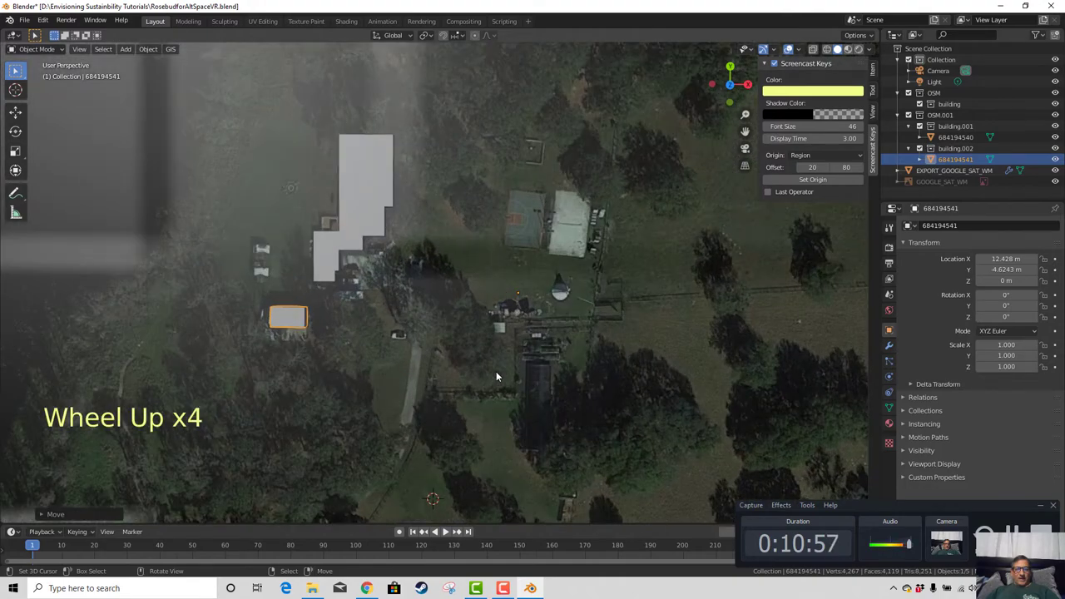
pyautogui.scroll(-3, 496, 377)
pyautogui.press('KP_7')
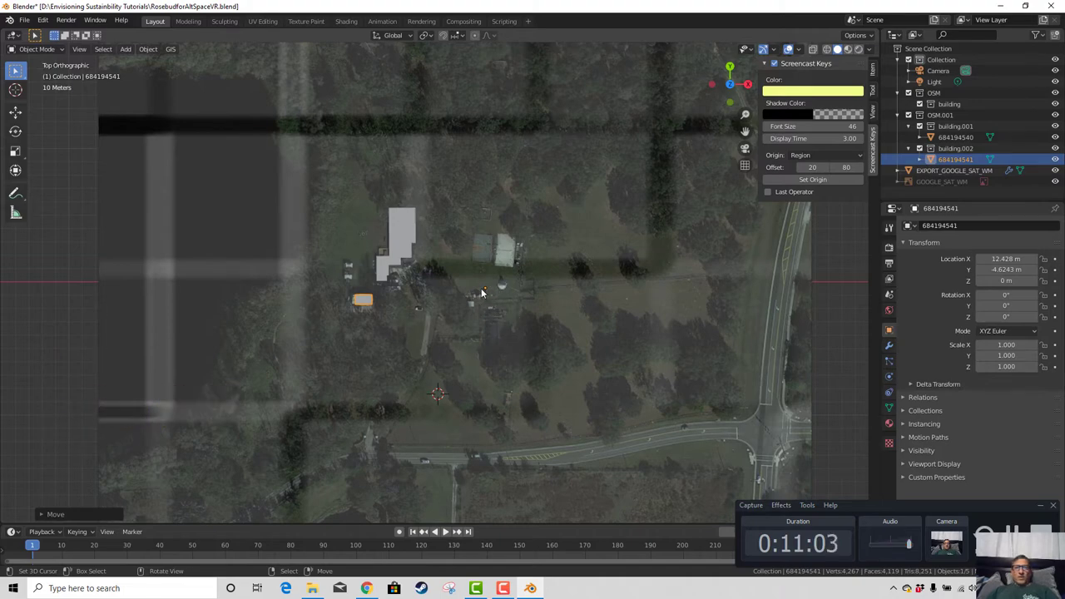
pyautogui.scroll(3, 492, 296)
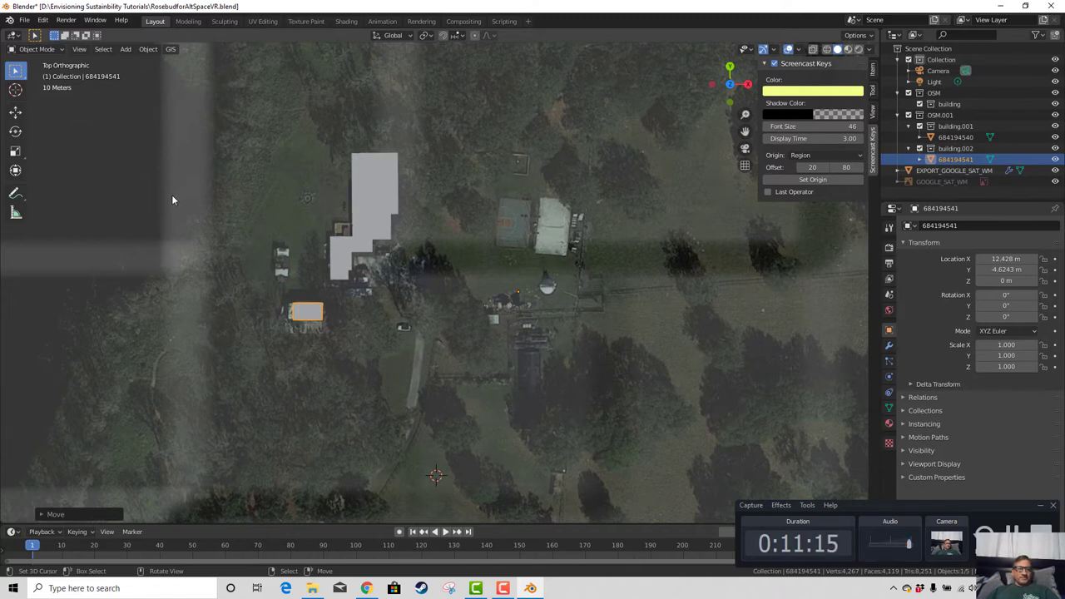
# Add a cube and place it over the basketball court.
pyautogui.click(125, 49)
pyautogui.moveTo(139, 65)
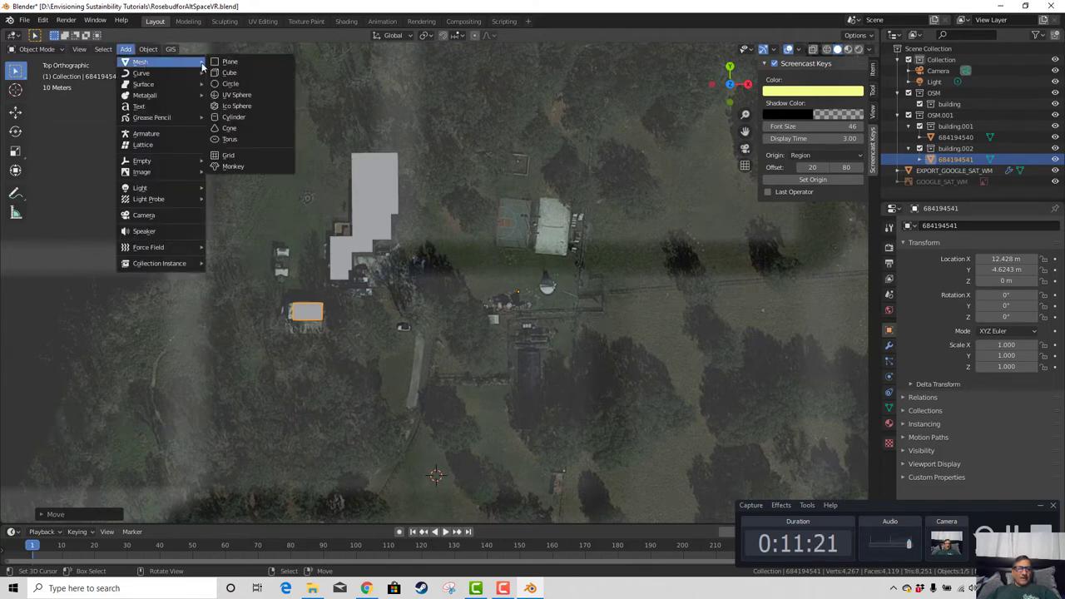
pyautogui.click(243, 73)
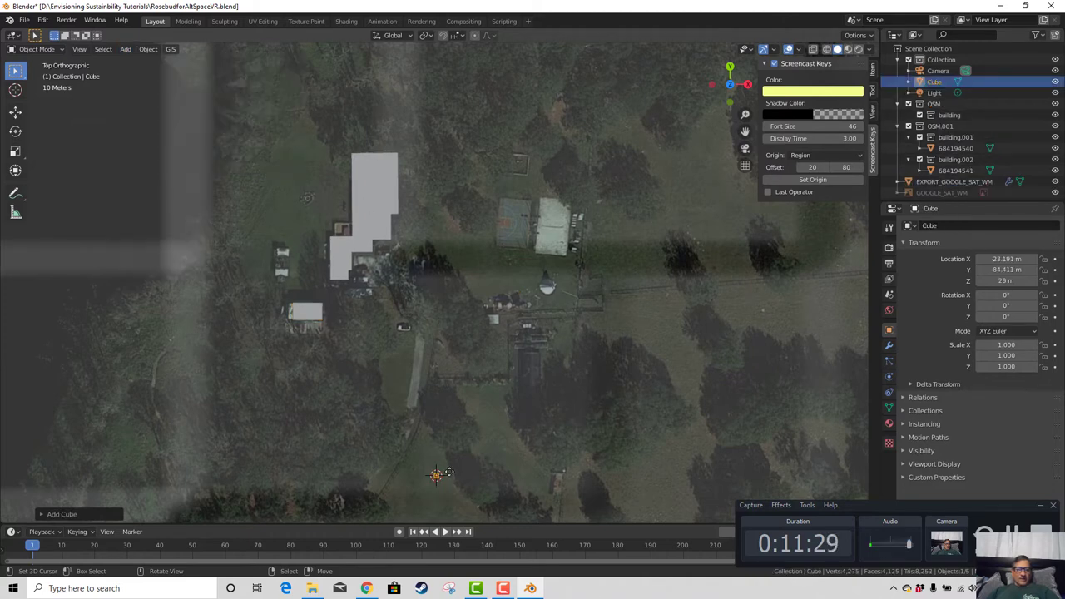
pyautogui.press('g')
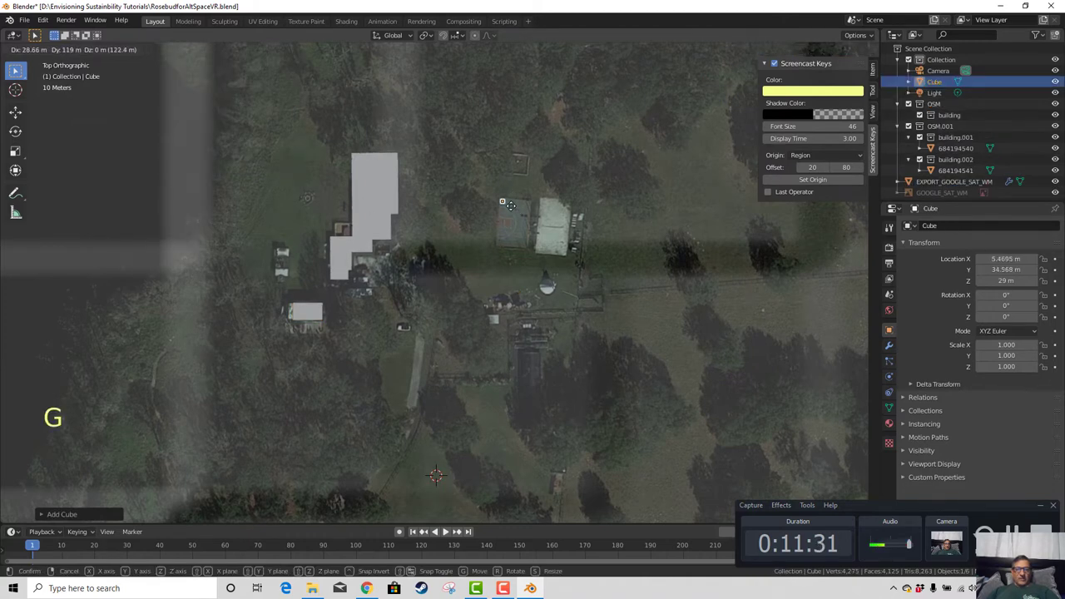
pyautogui.click(508, 203)
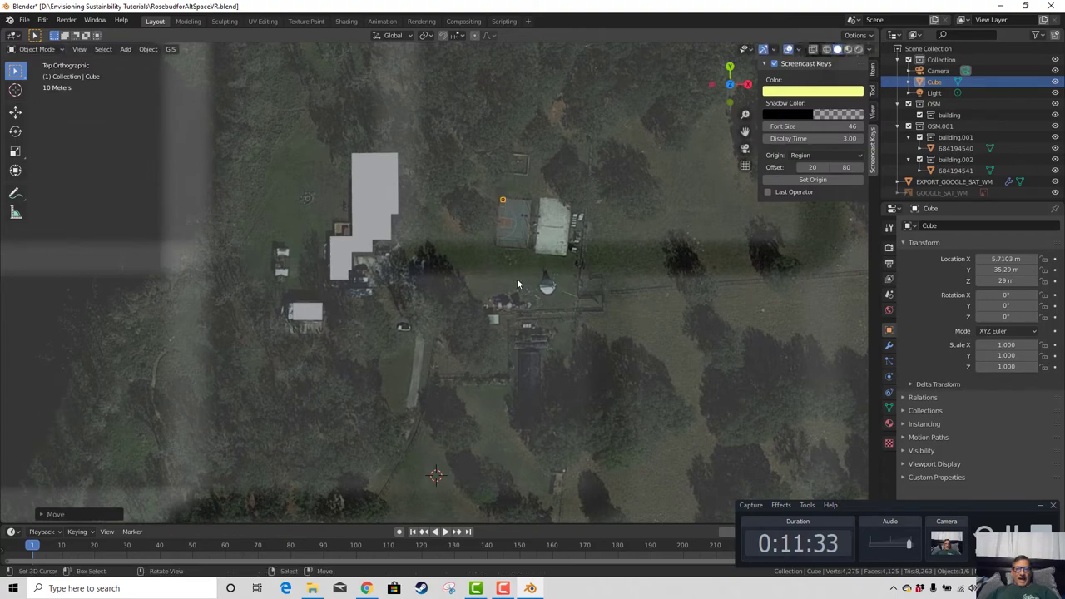
pyautogui.scroll(3, 495, 285)
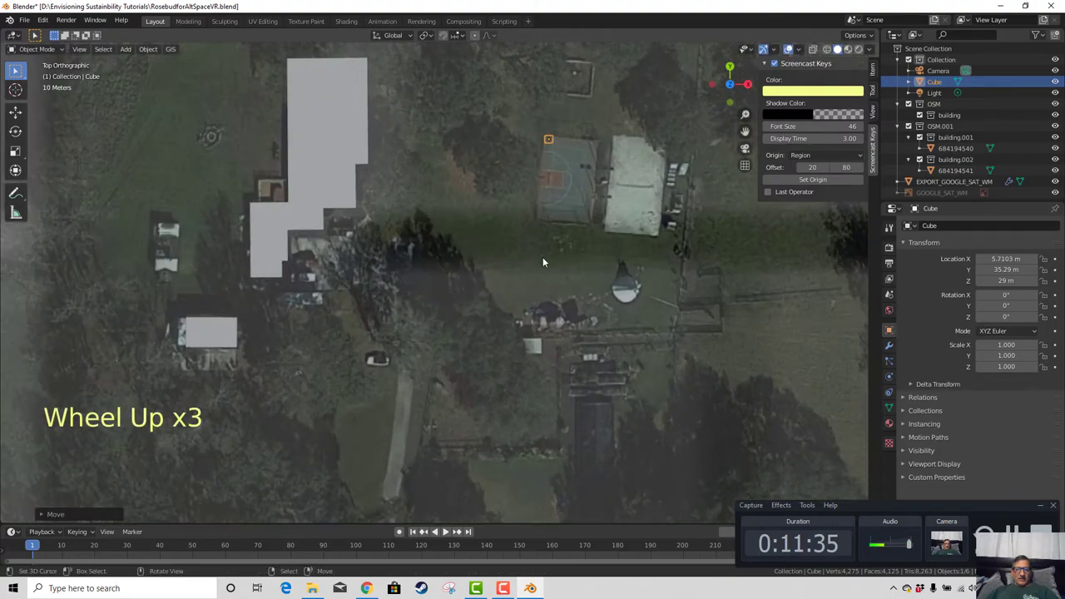
pyautogui.press('KP_Decimal')
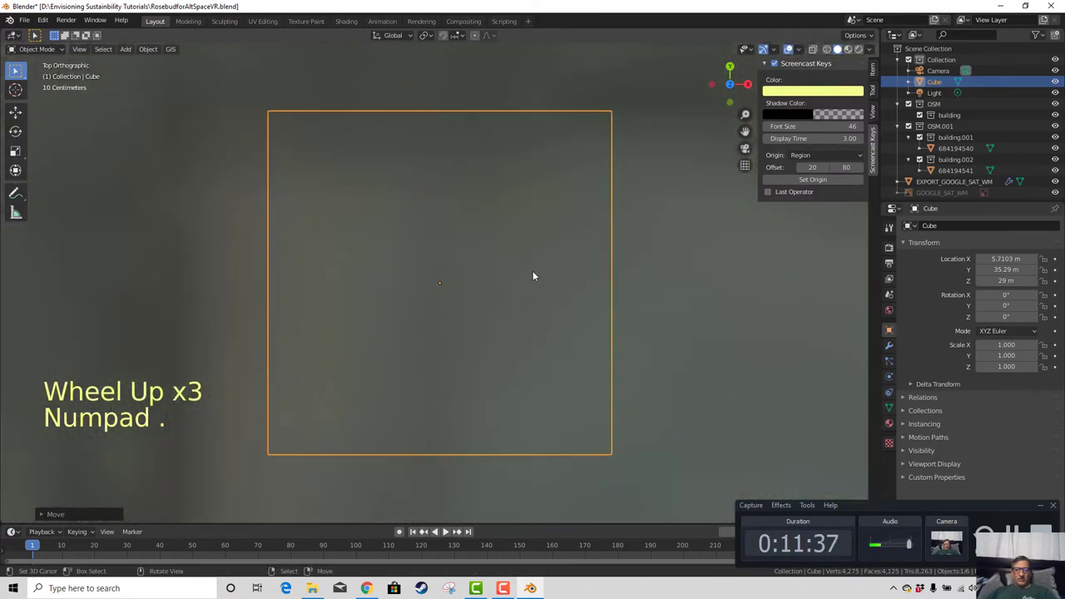
pyautogui.scroll(-3, 533, 275)
pyautogui.scroll(-10, 533, 276)
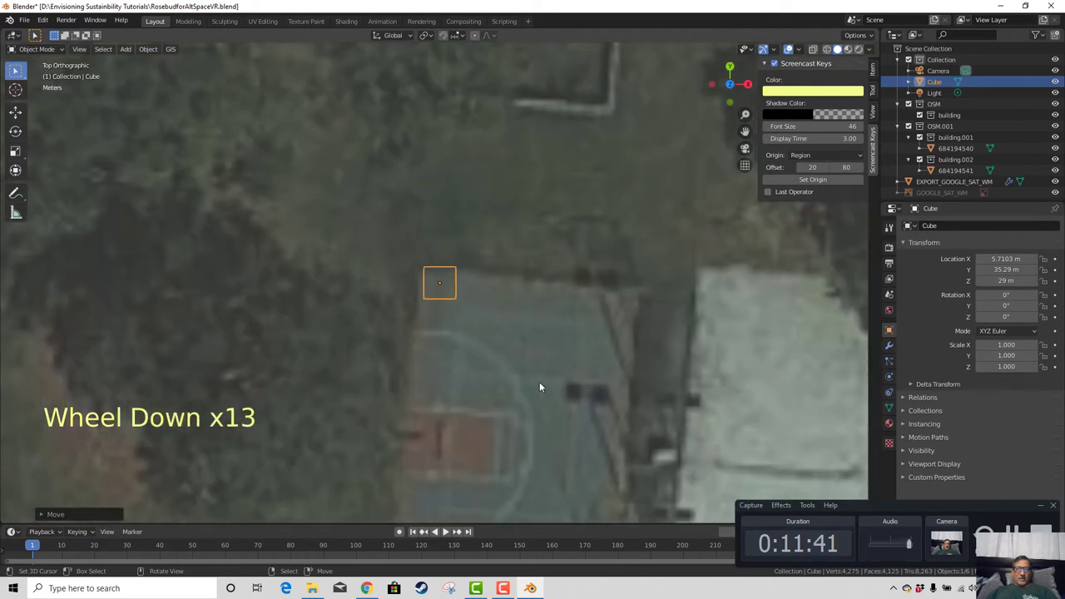
# Raise the cube along Z to Z 34.296 m, just above the terrain surface.
pyautogui.moveTo(539, 386); pyautogui.dragTo(538, 387, button='middle')
pyautogui.scroll(-1, 536, 381)
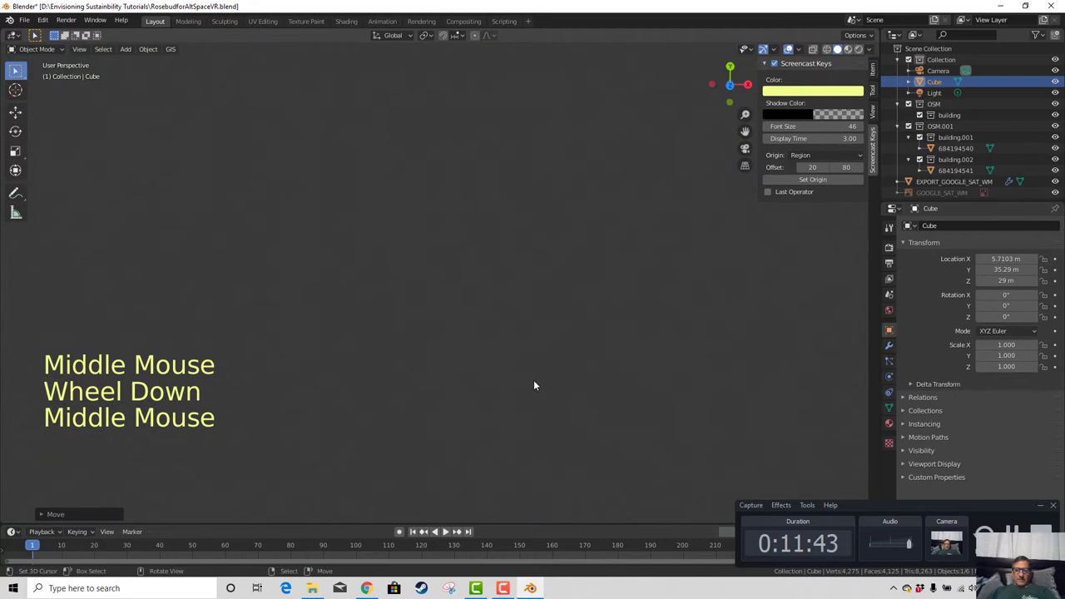
pyautogui.press('KP_7')
pyautogui.rightClick(520, 368)
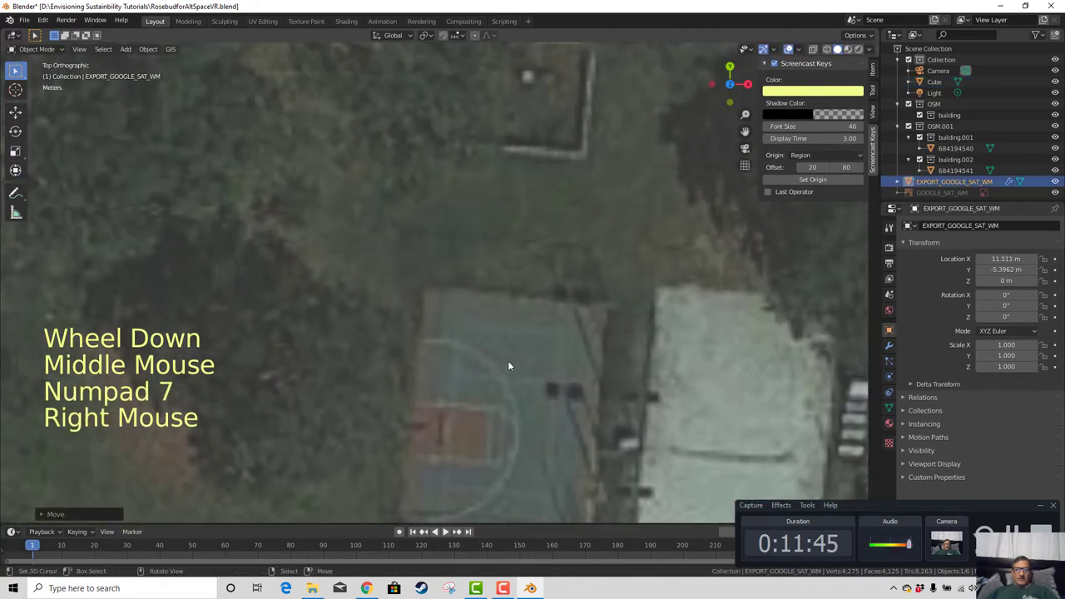
pyautogui.moveTo(506, 328); pyautogui.dragTo(582, 208, button='middle')
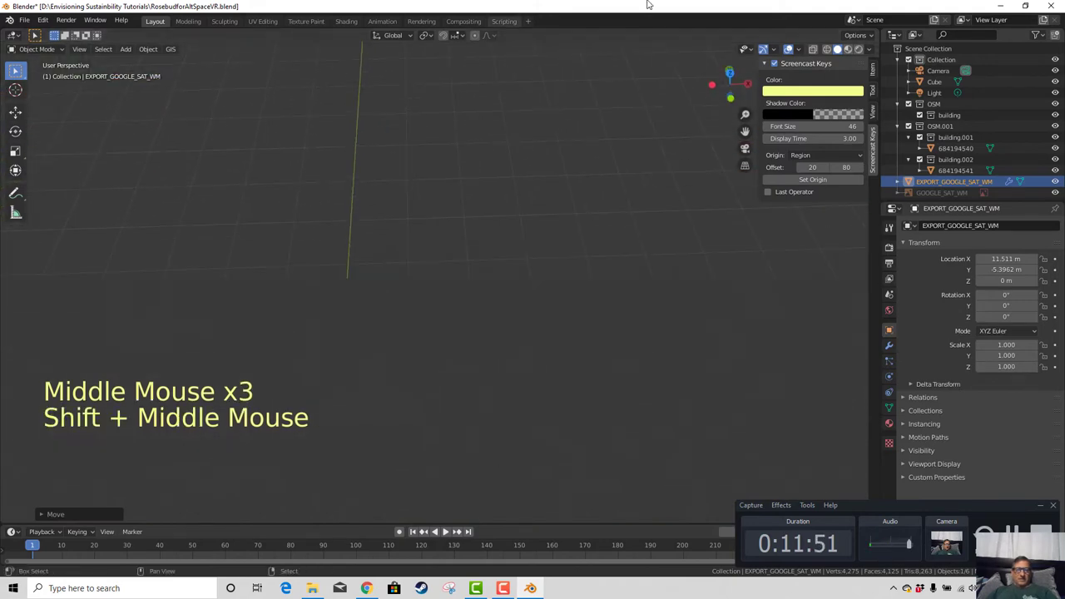
pyautogui.scroll(-12, 606, 97)
pyautogui.moveTo(556, 167); pyautogui.dragTo(542, 143, button='middle')
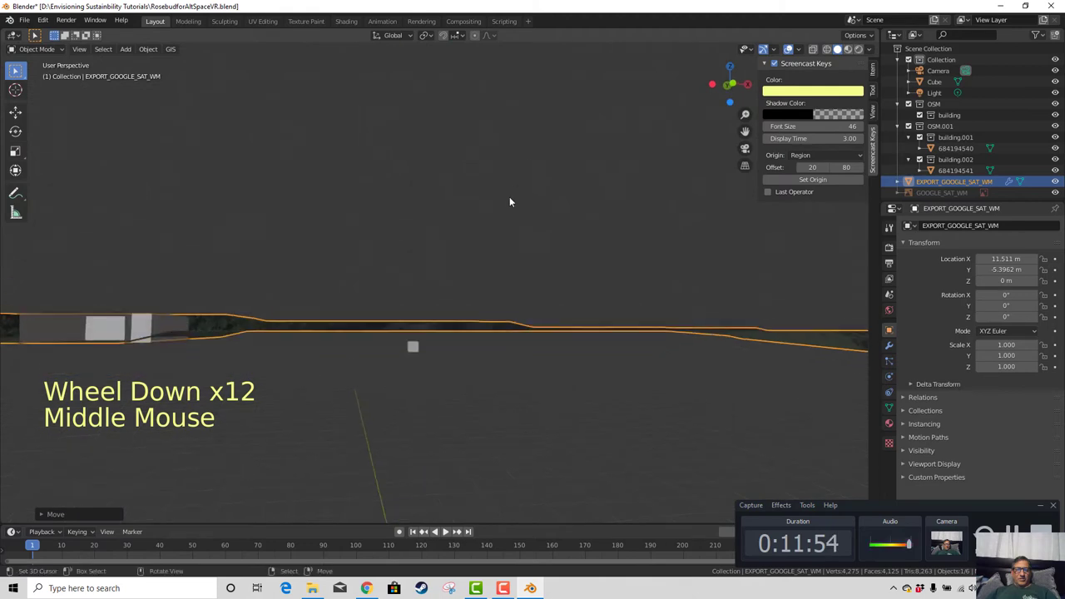
pyautogui.rightClick(414, 348)
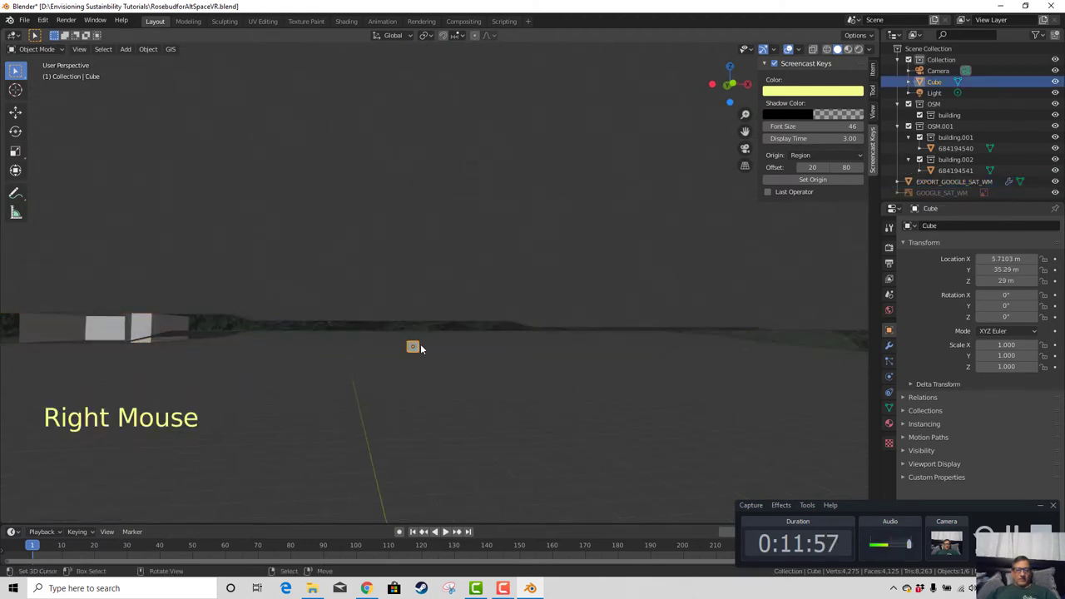
pyautogui.press('g')
pyautogui.press('z')
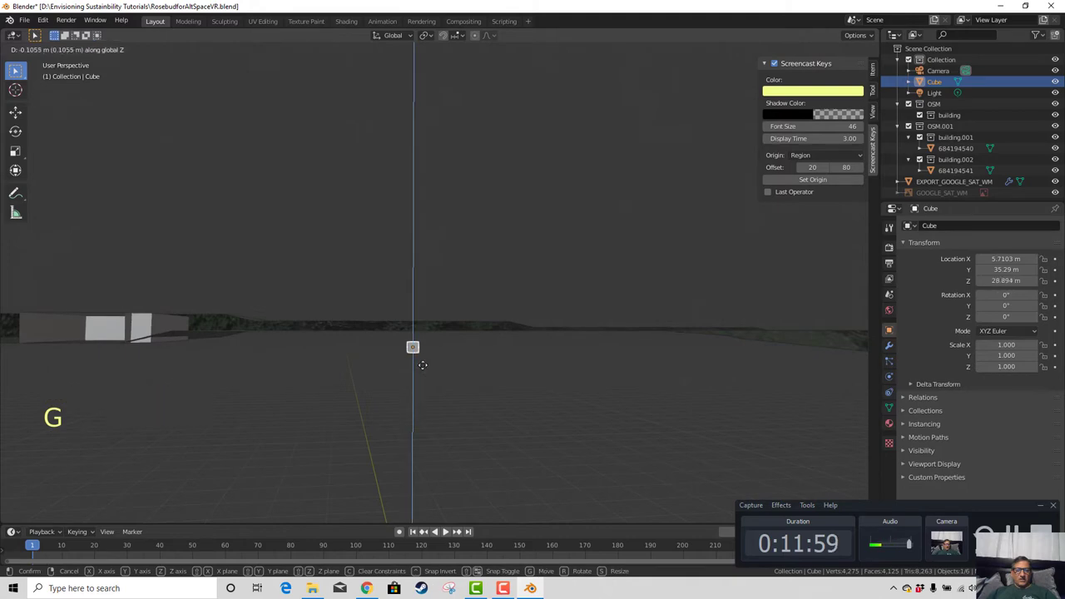
pyautogui.click(433, 336)
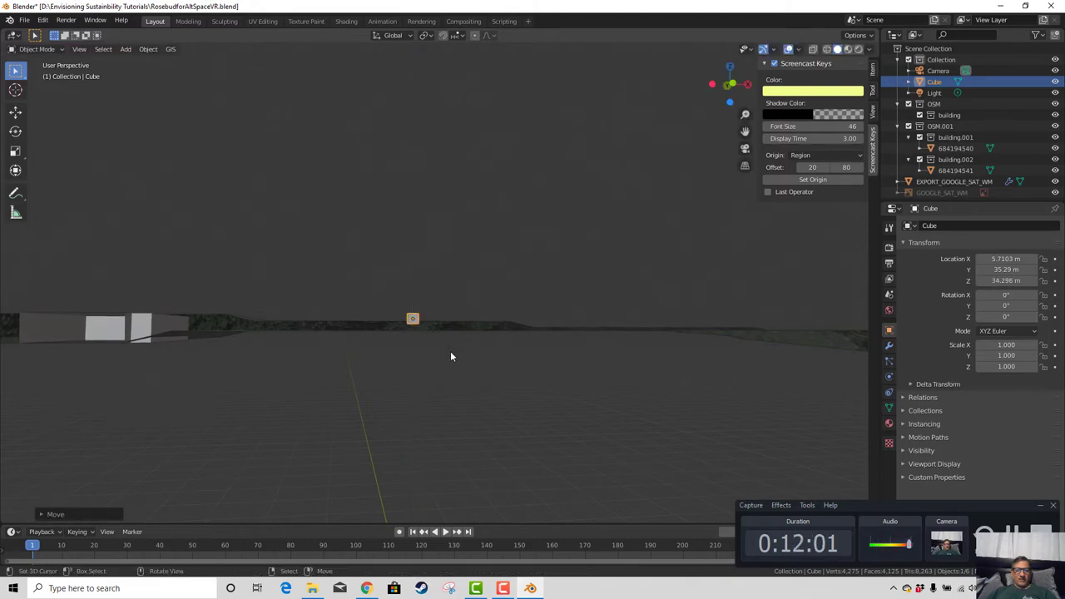
# Check the cube's height against the terrain from front and oblique views.
pyautogui.moveTo(450, 351)
pyautogui.mouseDown(button='middle')
pyautogui.moveTo(444, 457)
pyautogui.moveTo(454, 368)
pyautogui.mouseUp(button='middle')
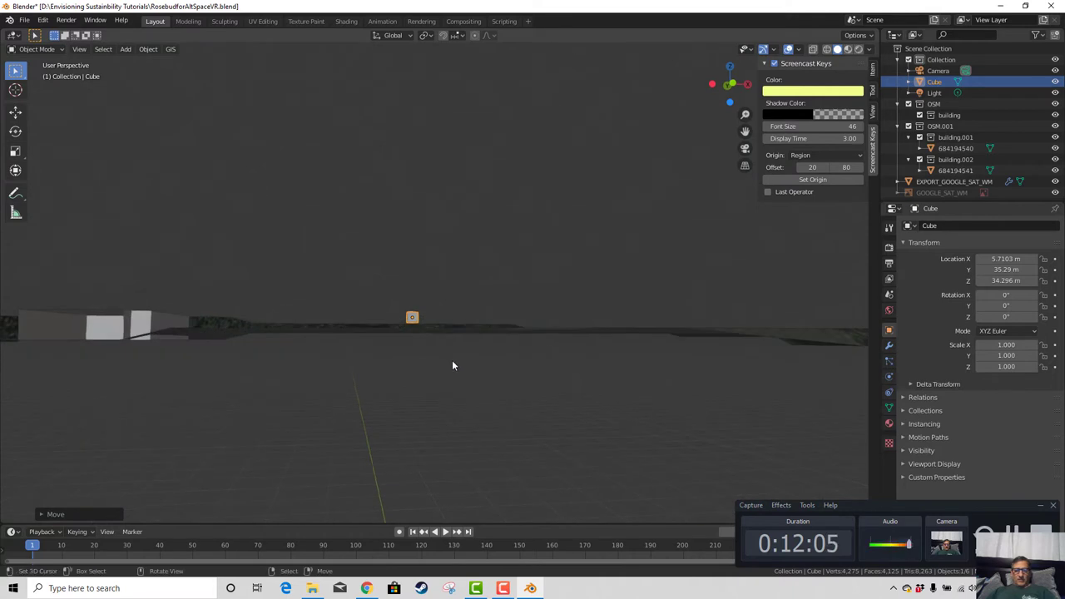
pyautogui.press('KP_1')
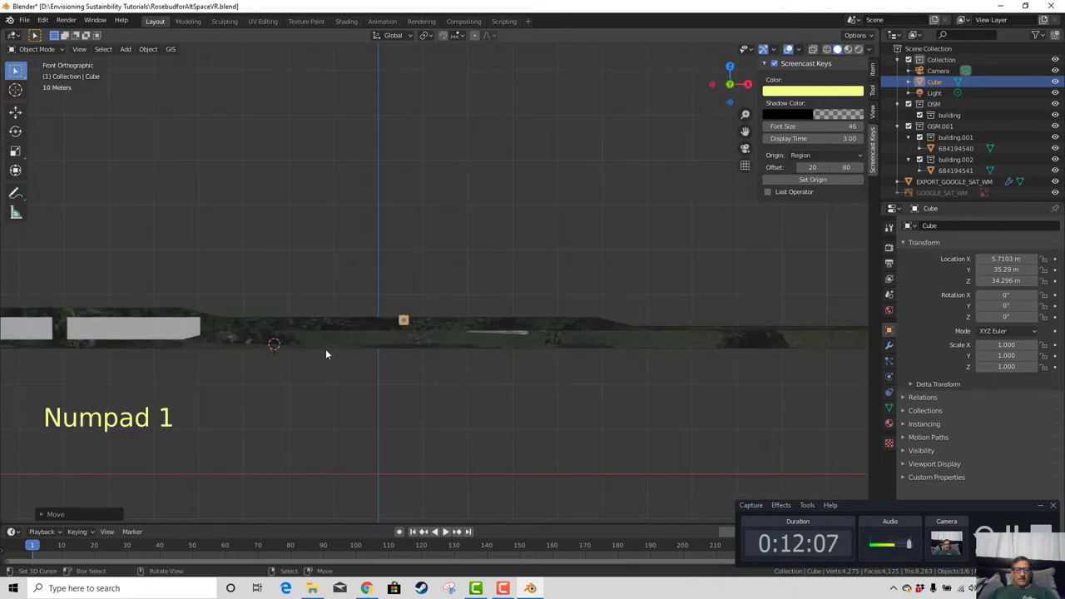
pyautogui.scroll(-5, 385, 350)
pyautogui.scroll(-3, 384, 343)
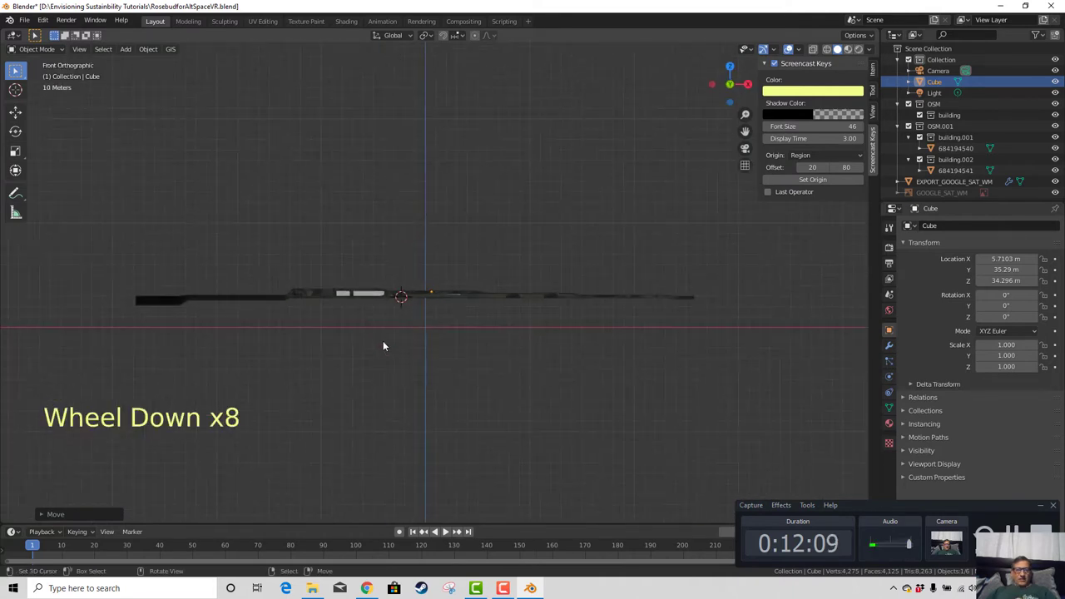
pyautogui.scroll(2, 400, 328)
pyautogui.scroll(5, 400, 330)
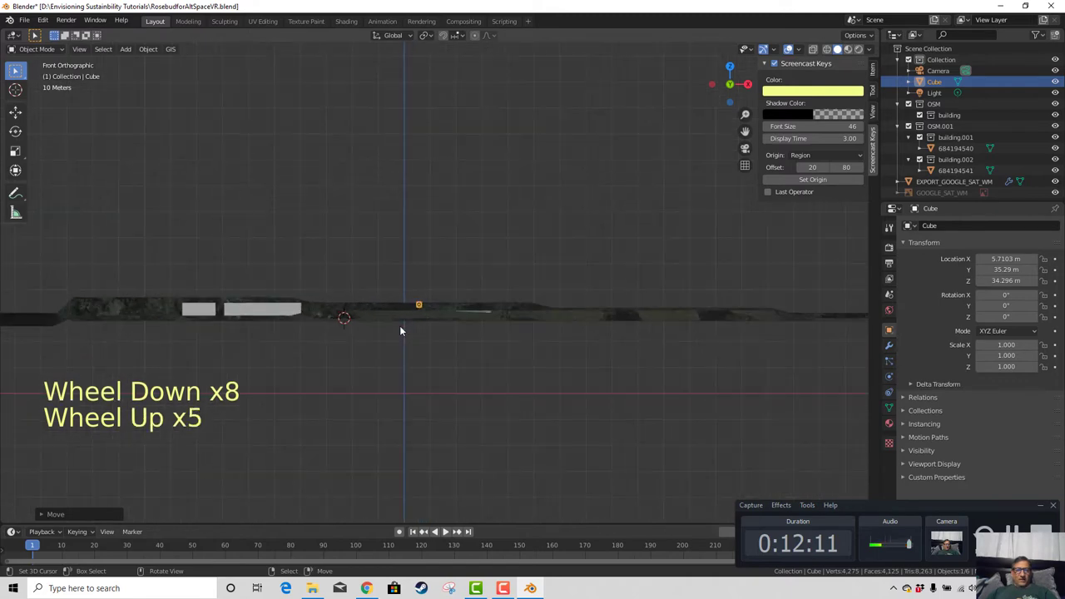
pyautogui.scroll(-1, 427, 377)
pyautogui.scroll(-2, 428, 380)
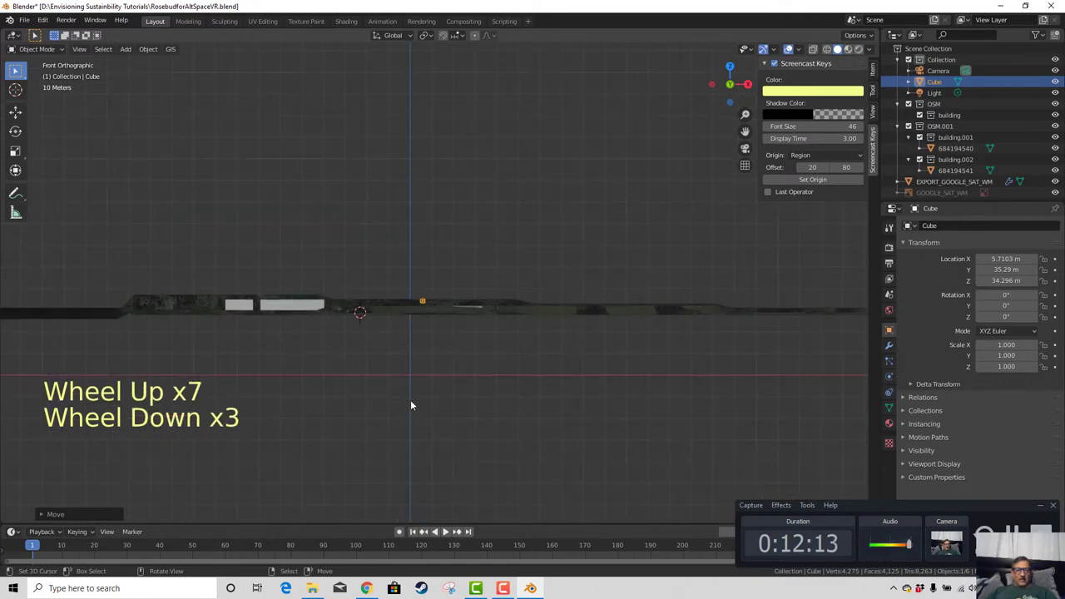
pyautogui.moveTo(464, 379); pyautogui.dragTo(469, 400, button='middle')
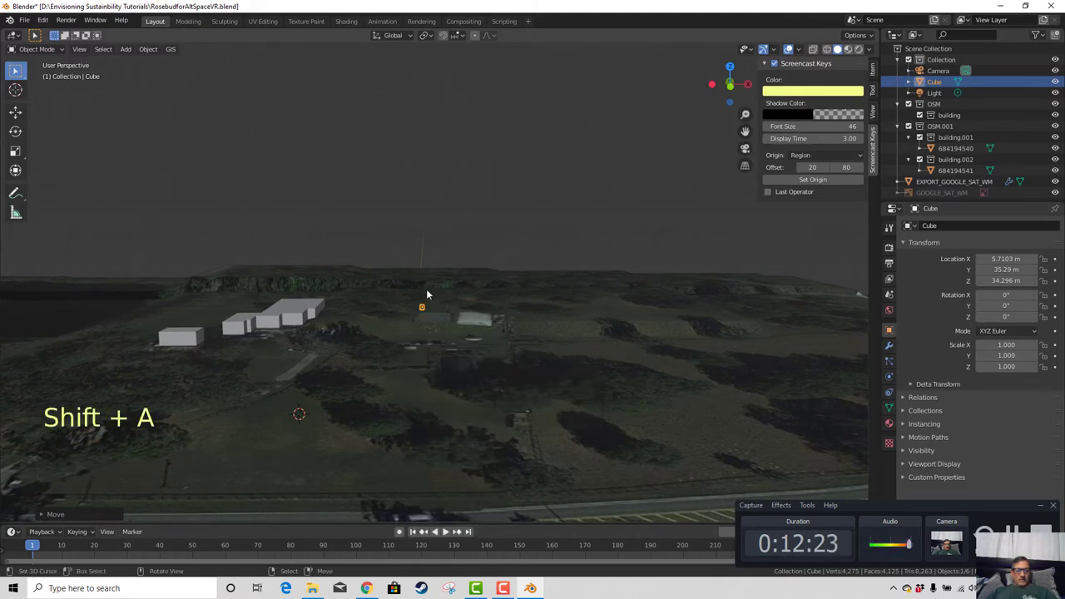
# Select all objects, switch to front view, and lower everything about 28 m along Z.
pyautogui.press('a')
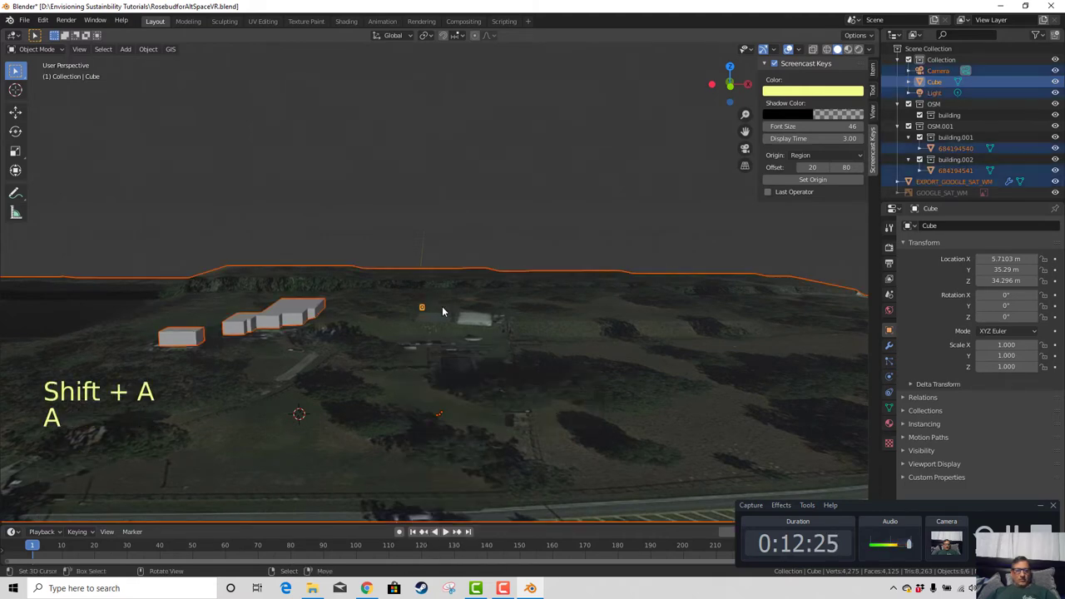
pyautogui.scroll(-1, 463, 375)
pyautogui.moveTo(452, 357); pyautogui.dragTo(485, 388, button='middle')
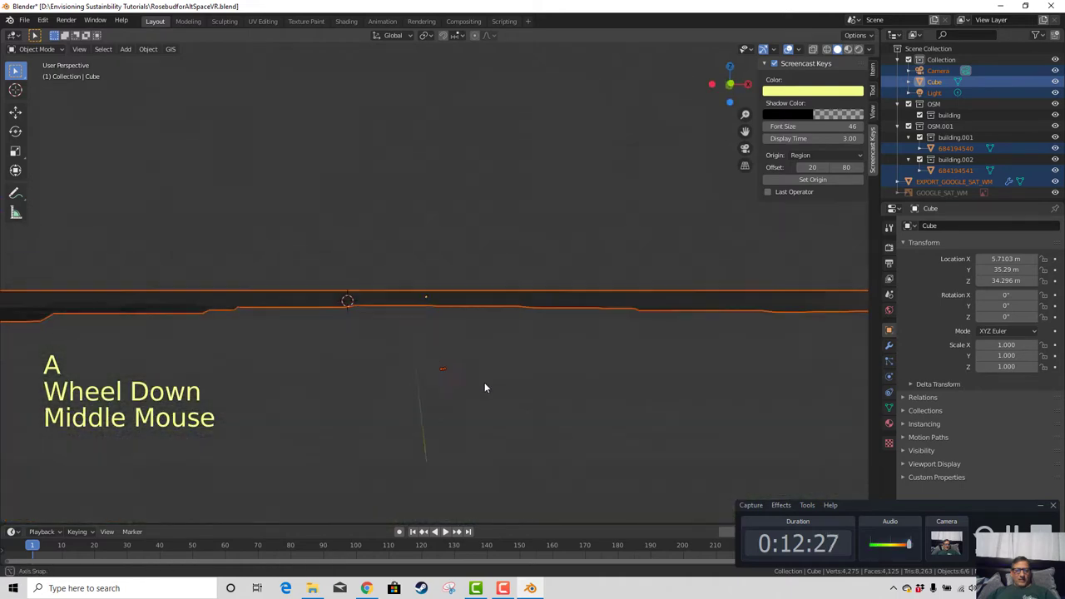
pyautogui.scroll(-1, 483, 385)
pyautogui.press('KP_1')
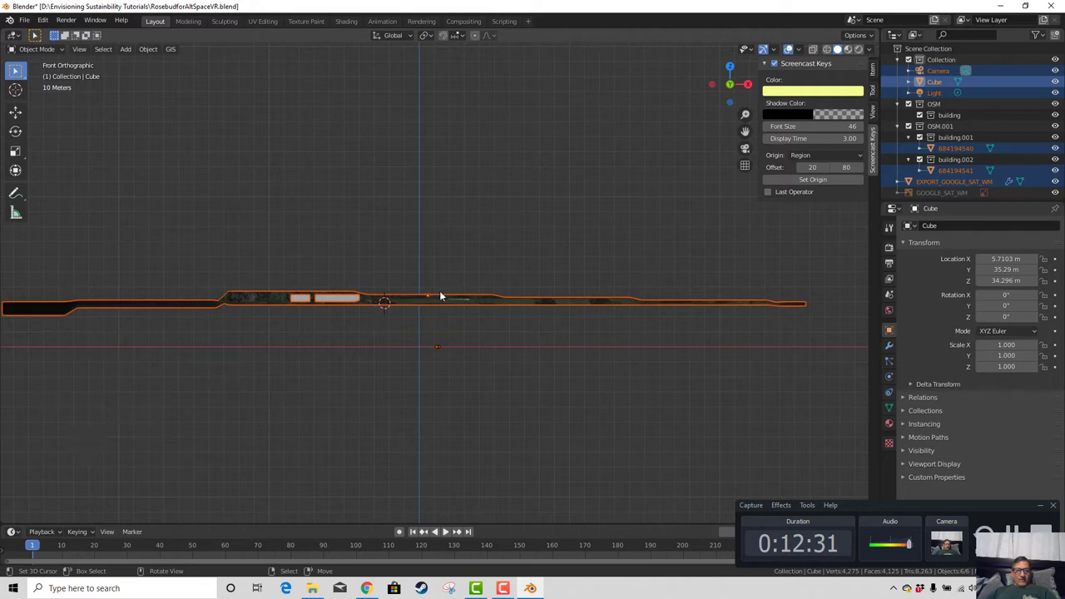
pyautogui.press('g')
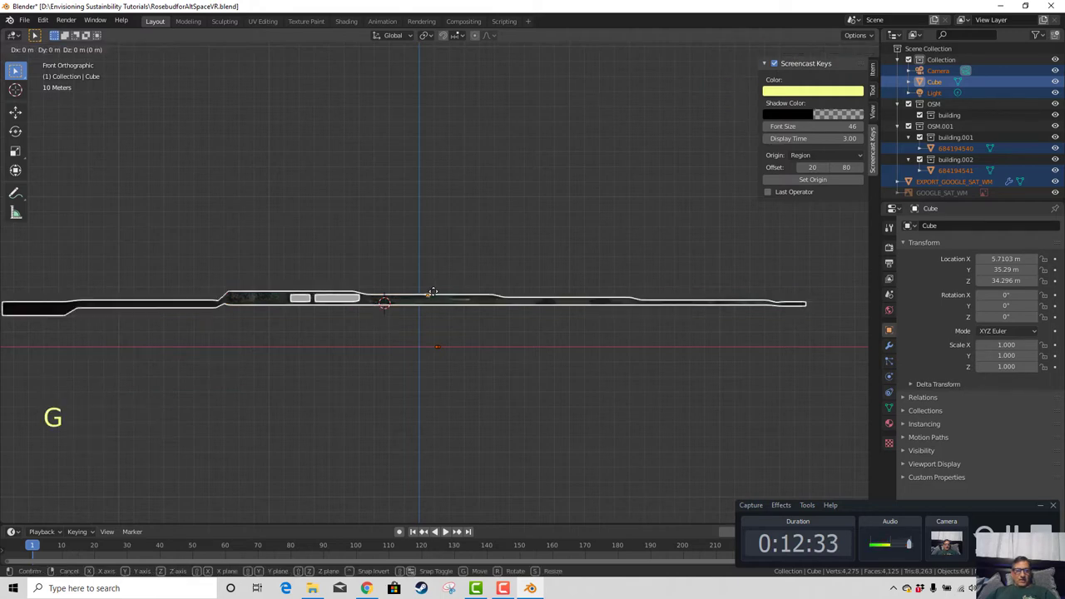
pyautogui.press('z')
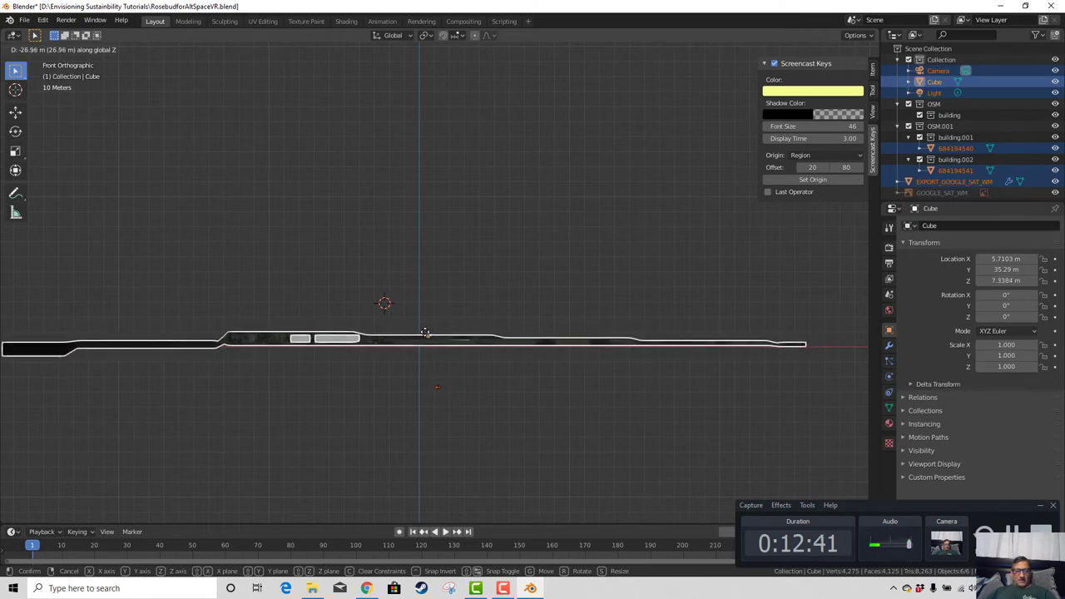
pyautogui.rightClick(424, 333)
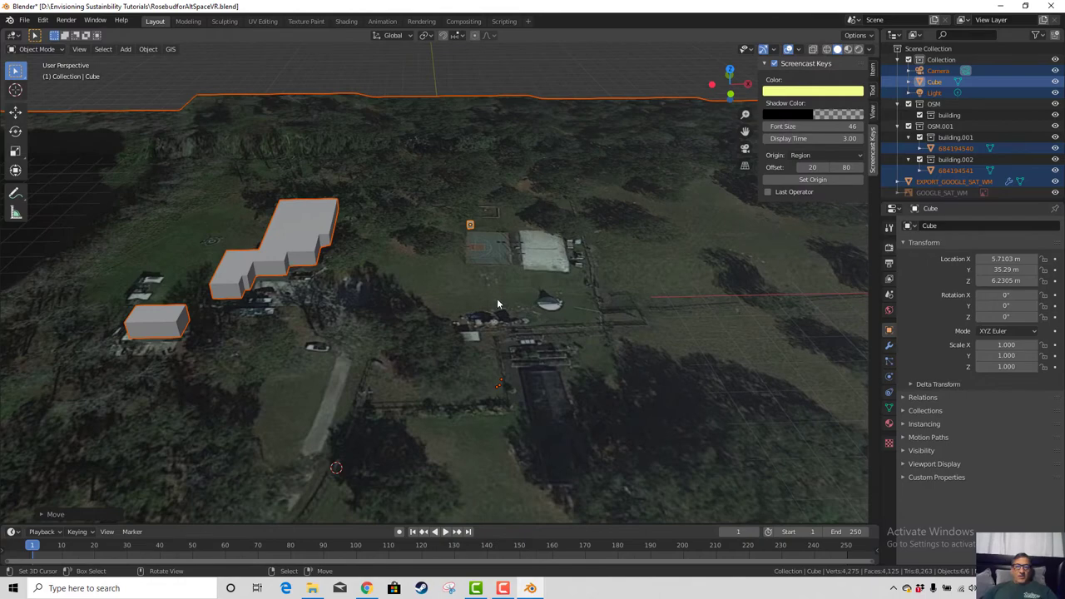
# Orbit and zoom toward the court, then select the small Cube on its own.
pyautogui.moveTo(520, 322)
pyautogui.mouseDown(button='middle')
pyautogui.moveTo(521, 281)
pyautogui.moveTo(540, 326)
pyautogui.mouseUp(button='middle')
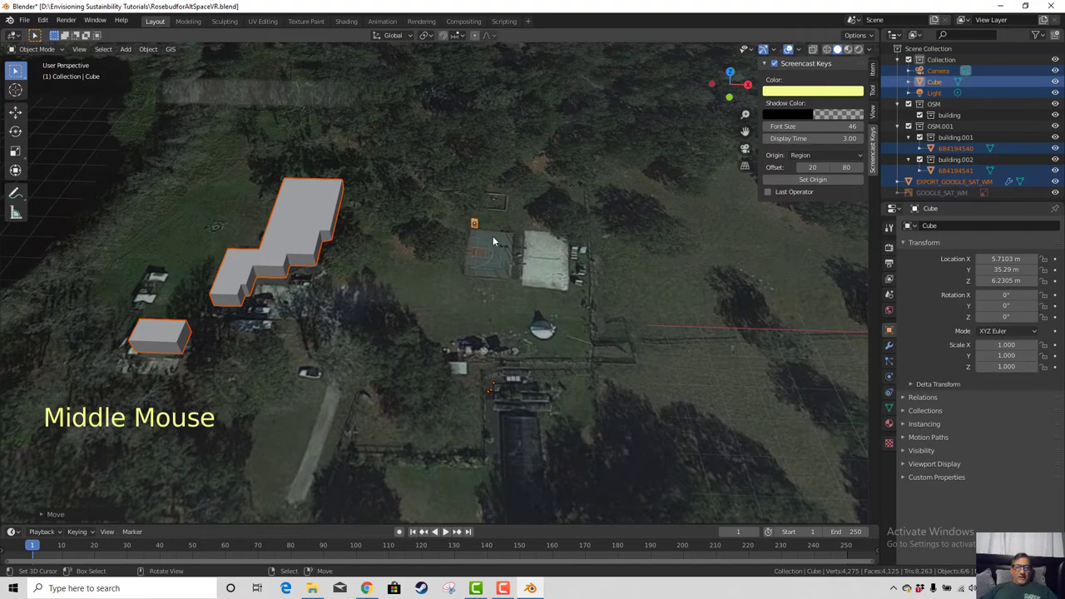
pyautogui.scroll(3, 500, 258)
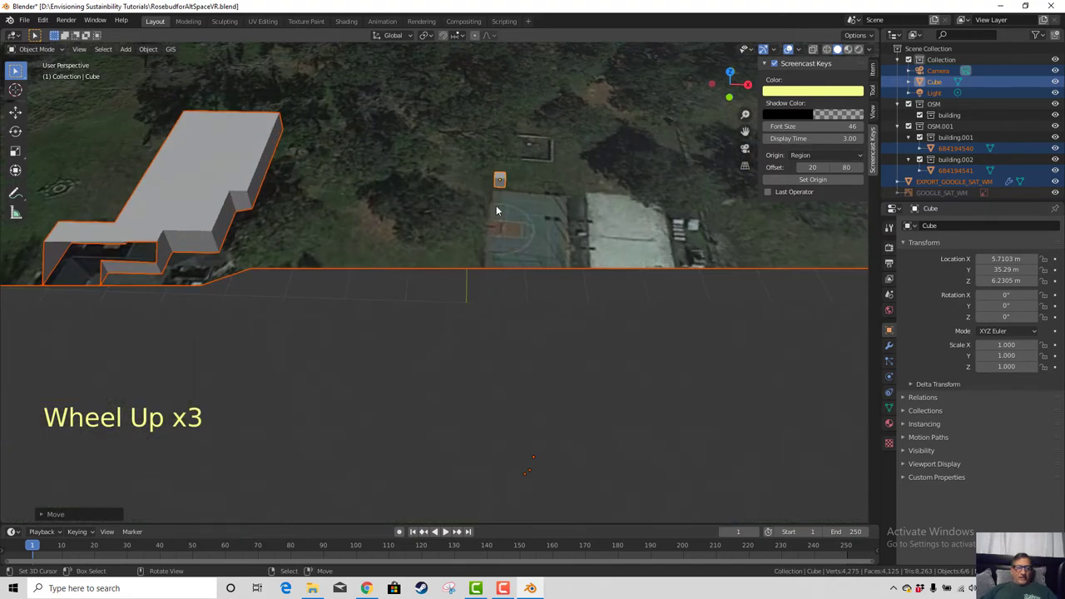
pyautogui.rightClick(502, 179)
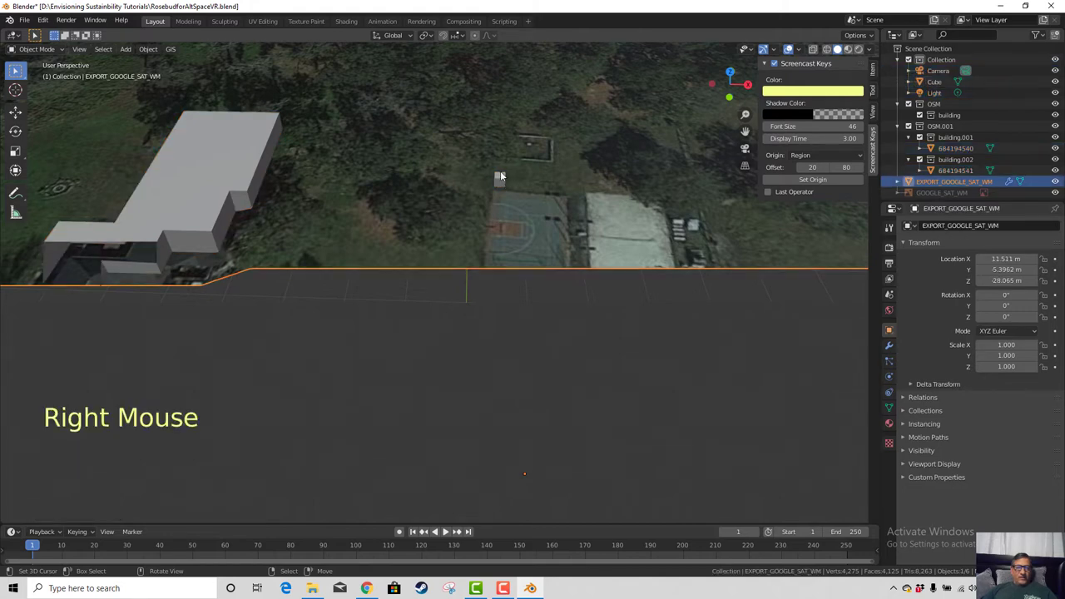
pyautogui.rightClick(501, 177)
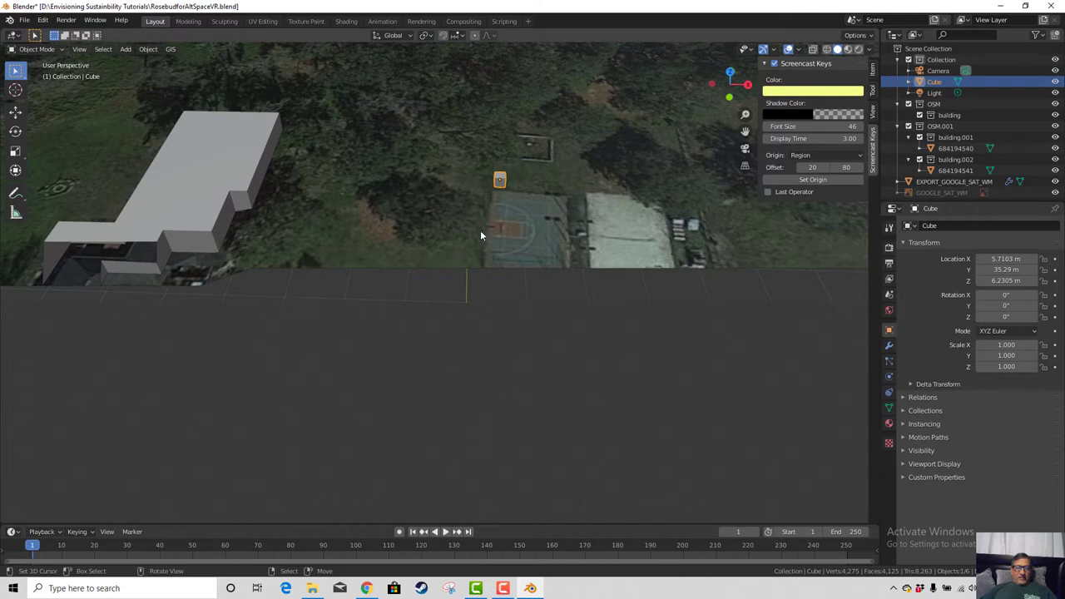
# Scale the Cube along Z to 0.251 and centre the view on it.
pyautogui.press('s')
pyautogui.press('z')
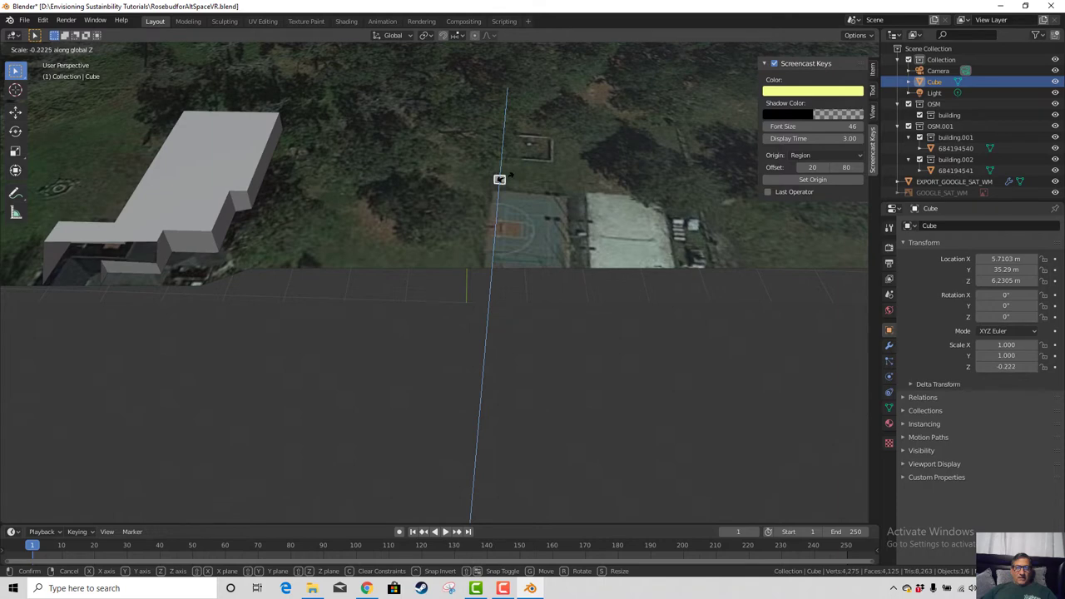
pyautogui.click(508, 179)
pyautogui.scroll(1, 535, 242)
pyautogui.scroll(-2, 534, 240)
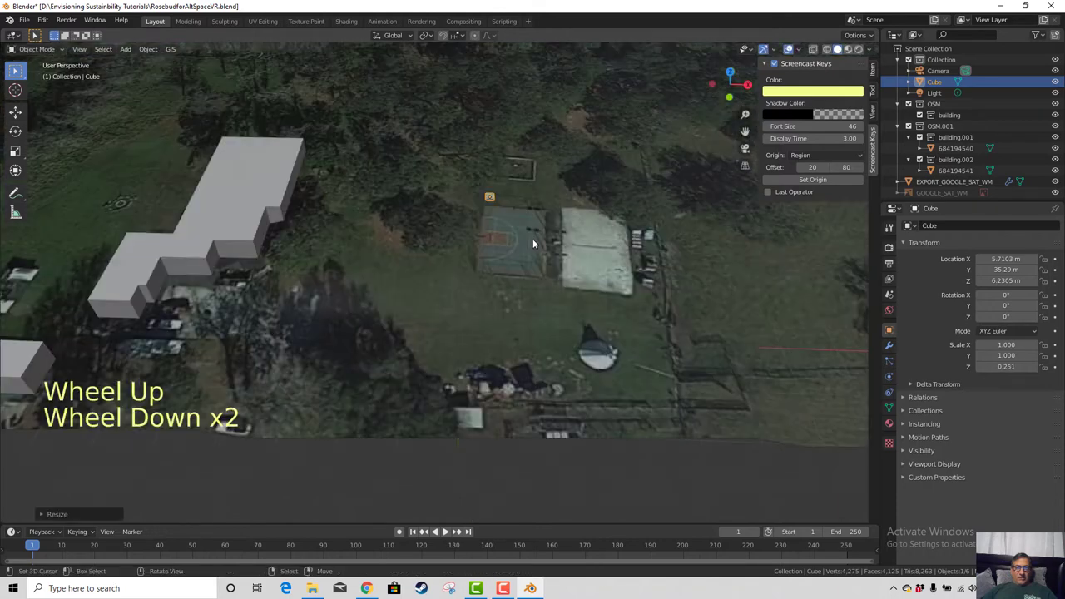
pyautogui.press('KP_Decimal')
pyautogui.press('KP_Decimal')
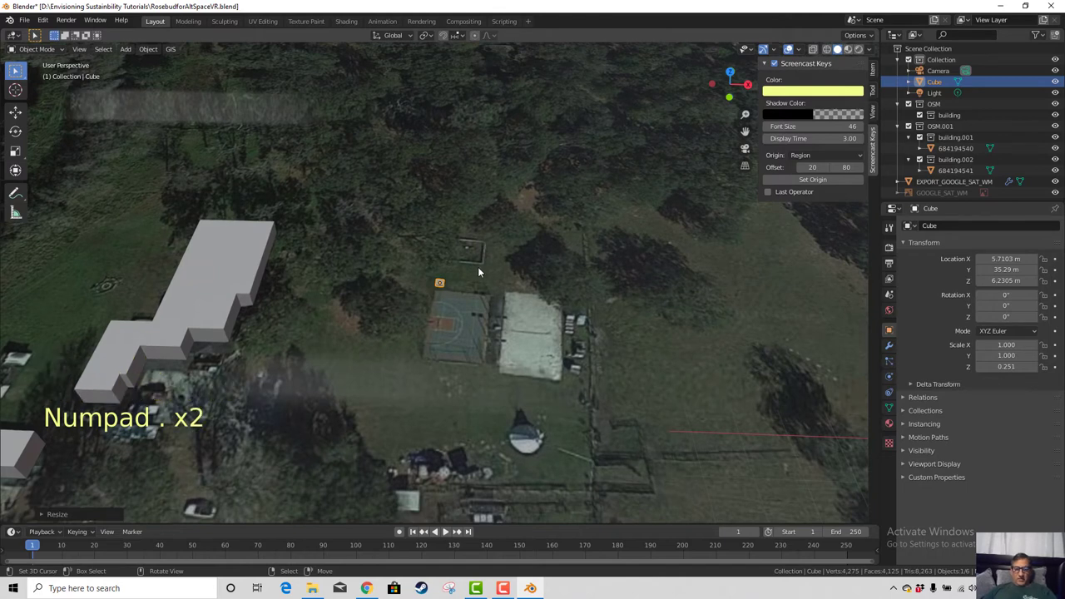
pyautogui.press('.')
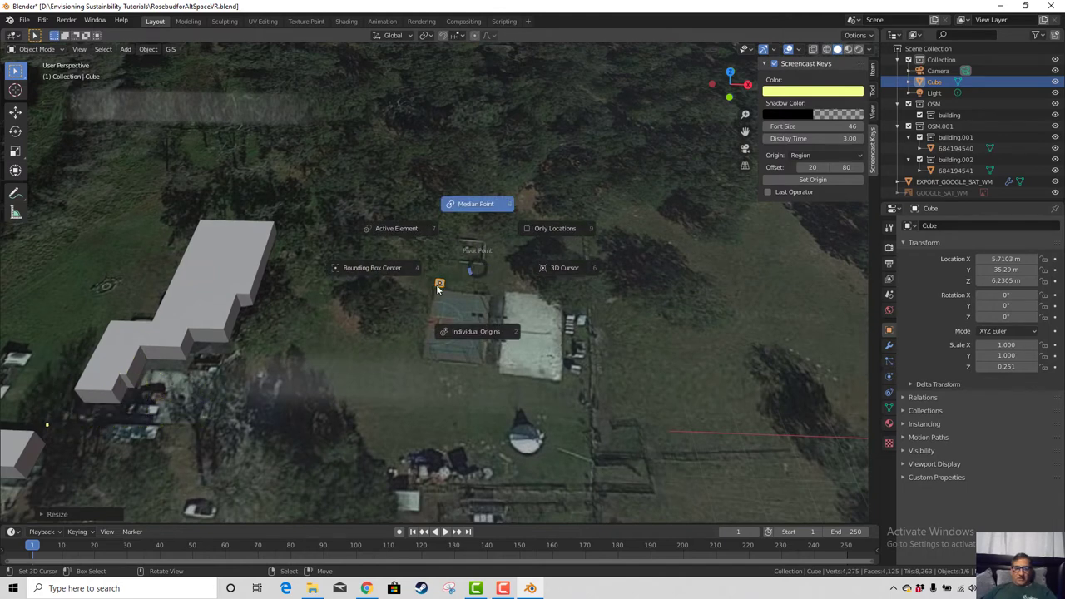
pyautogui.click(439, 288)
# Orbit and zoom around the flattened Cube to inspect it against the terrain.
pyautogui.scroll(5, 449, 290)
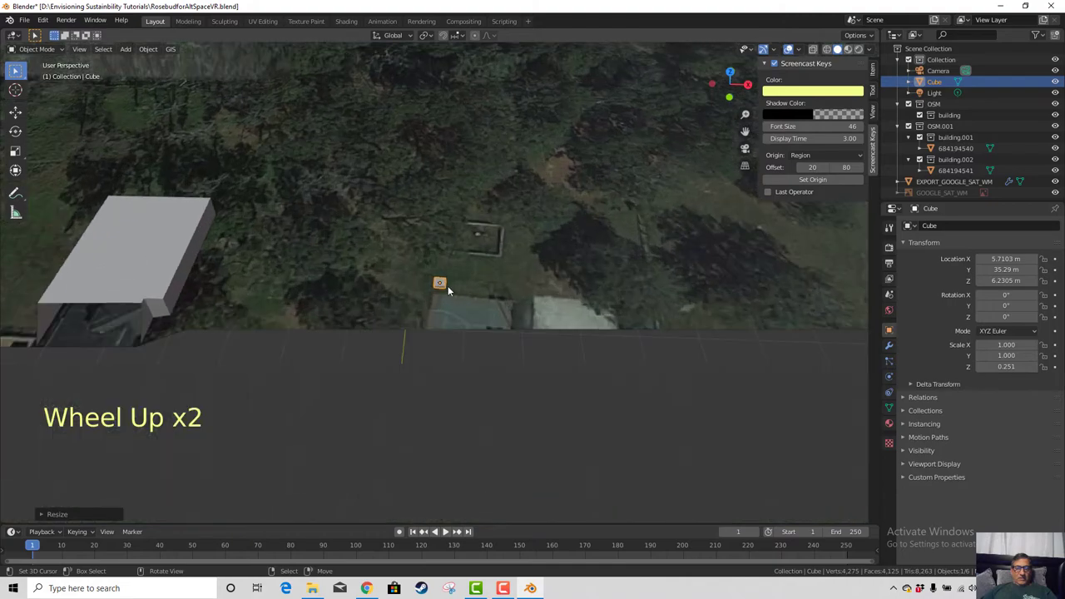
pyautogui.scroll(-3, 451, 292)
pyautogui.moveTo(452, 289); pyautogui.dragTo(459, 257, button='middle')
pyautogui.middleClick(469, 260)
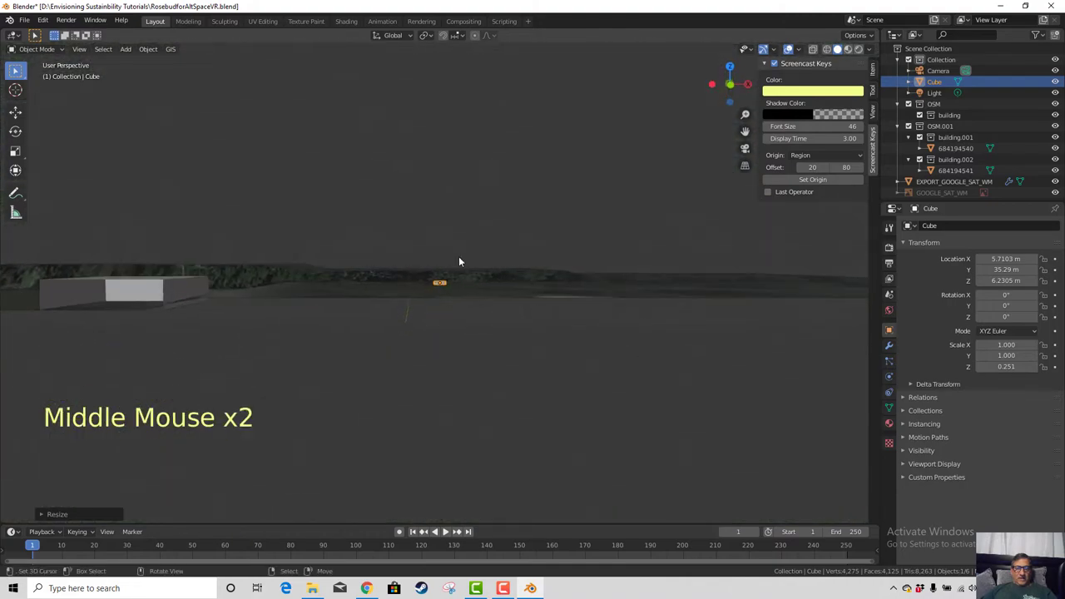
pyautogui.scroll(1, 458, 257)
pyautogui.scroll(-1, 459, 257)
pyautogui.moveTo(459, 328); pyautogui.dragTo(453, 359, button='middle')
pyautogui.scroll(2, 551, 295)
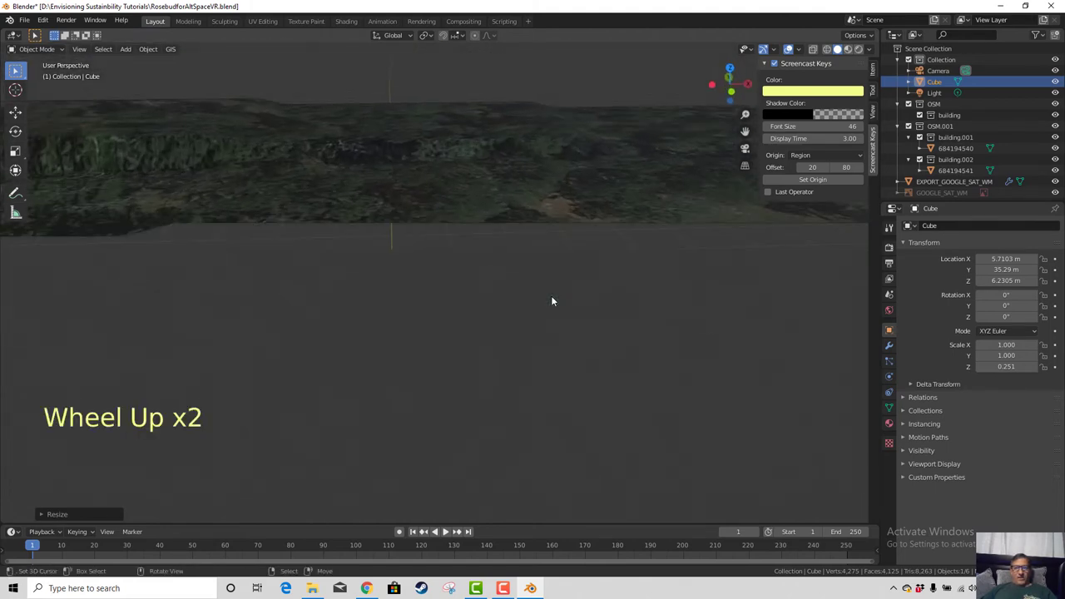
pyautogui.scroll(-7, 550, 294)
pyautogui.scroll(-4, 548, 293)
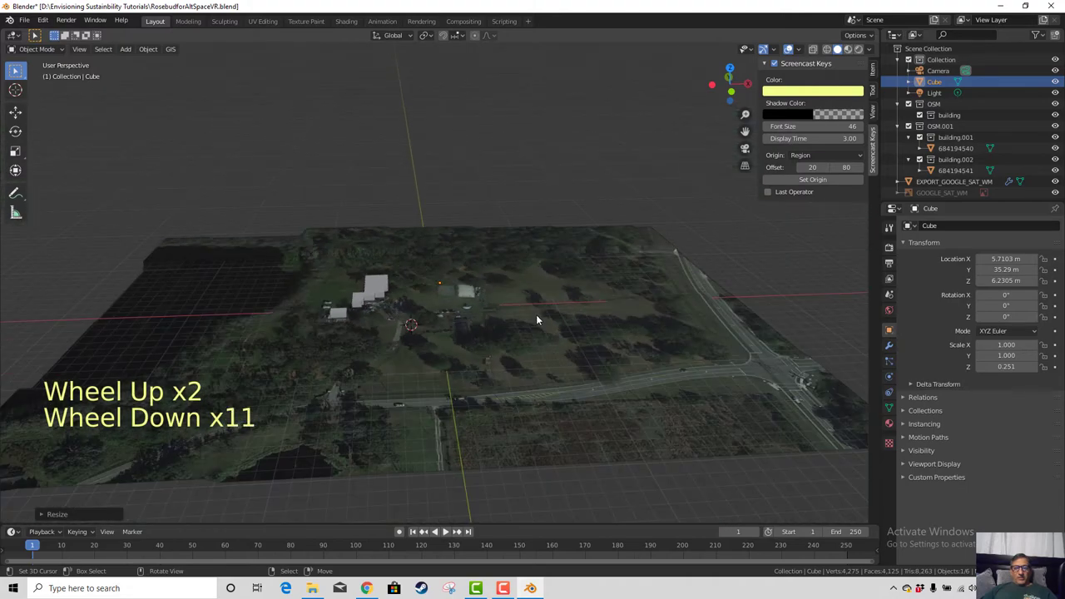
pyautogui.scroll(10, 536, 316)
pyautogui.scroll(-2, 541, 321)
pyautogui.scroll(1, 547, 320)
pyautogui.scroll(-2, 541, 318)
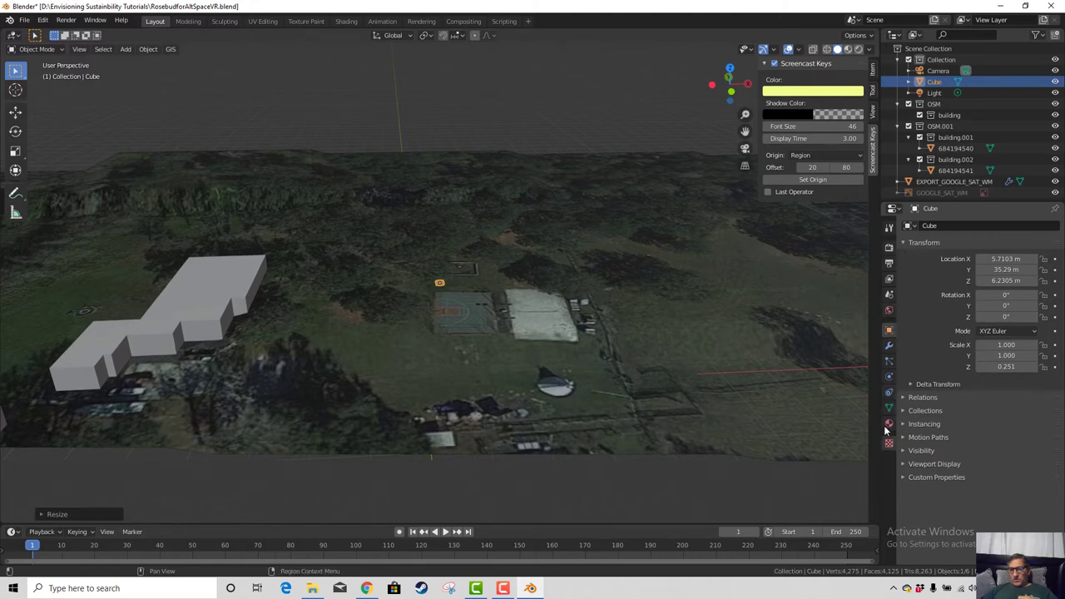
pyautogui.scroll(2, 890, 333)
pyautogui.scroll(-2, 869, 231)
pyautogui.scroll(-1, 869, 231)
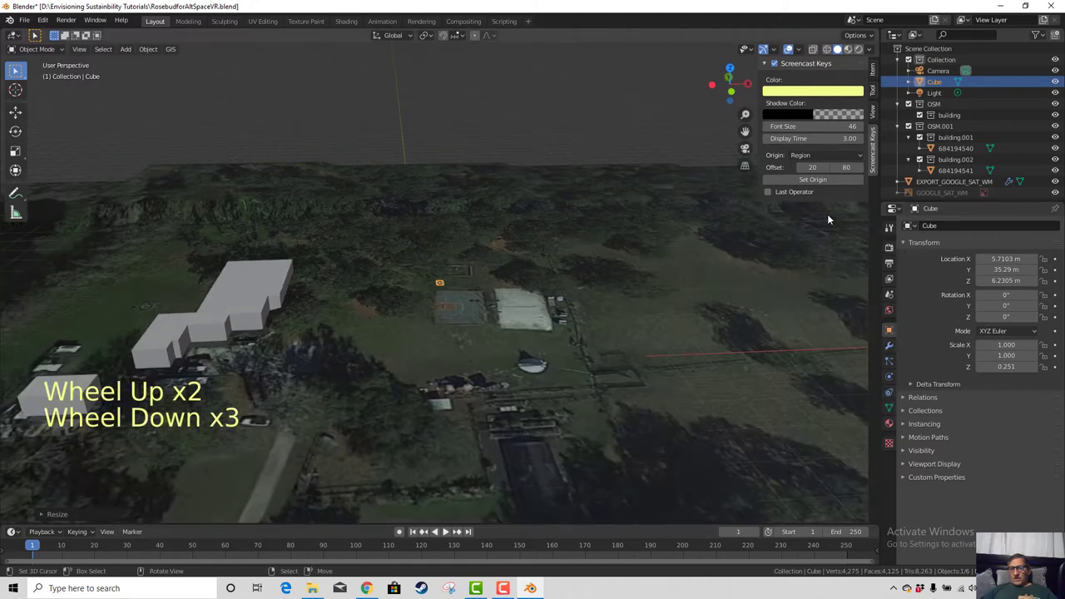
# Set the viewport's Clip Start to 1 m in the sidebar View settings.
pyautogui.click(873, 111)
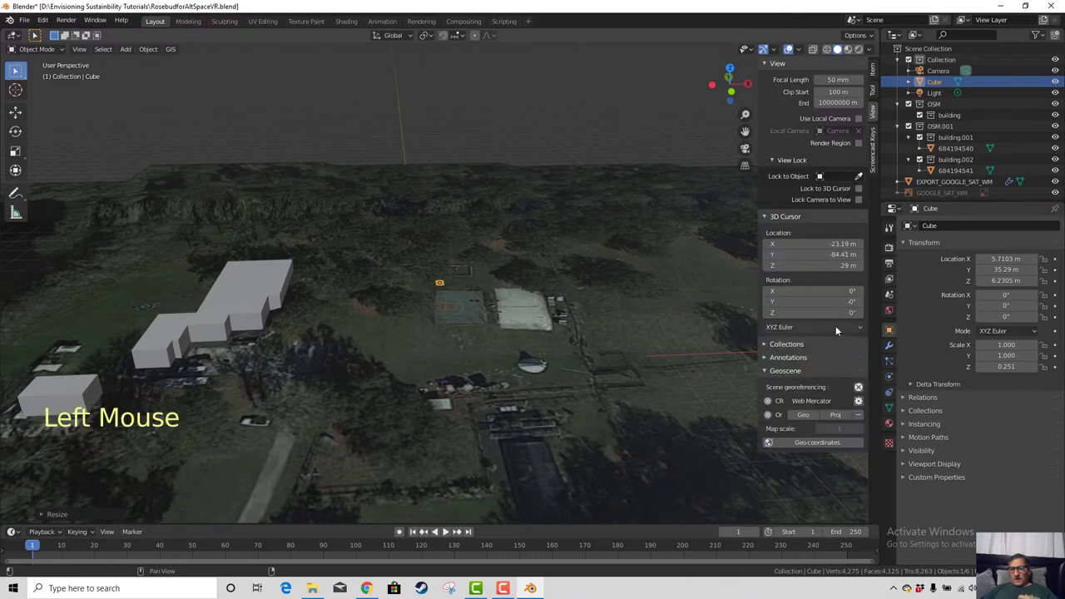
pyautogui.click(838, 91)
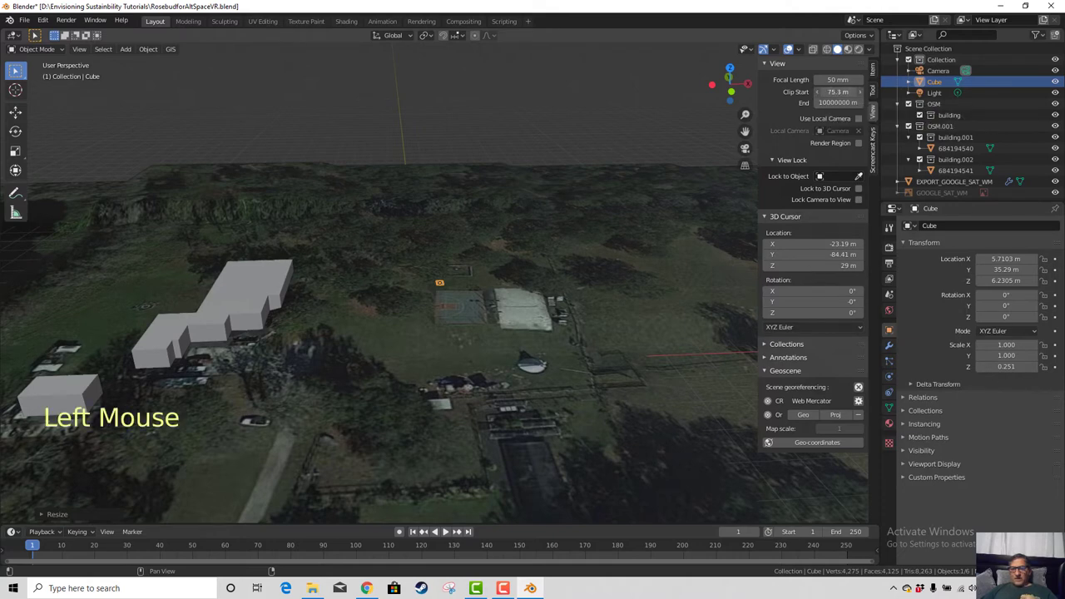
pyautogui.moveTo(838, 91); pyautogui.dragTo(828, 92)
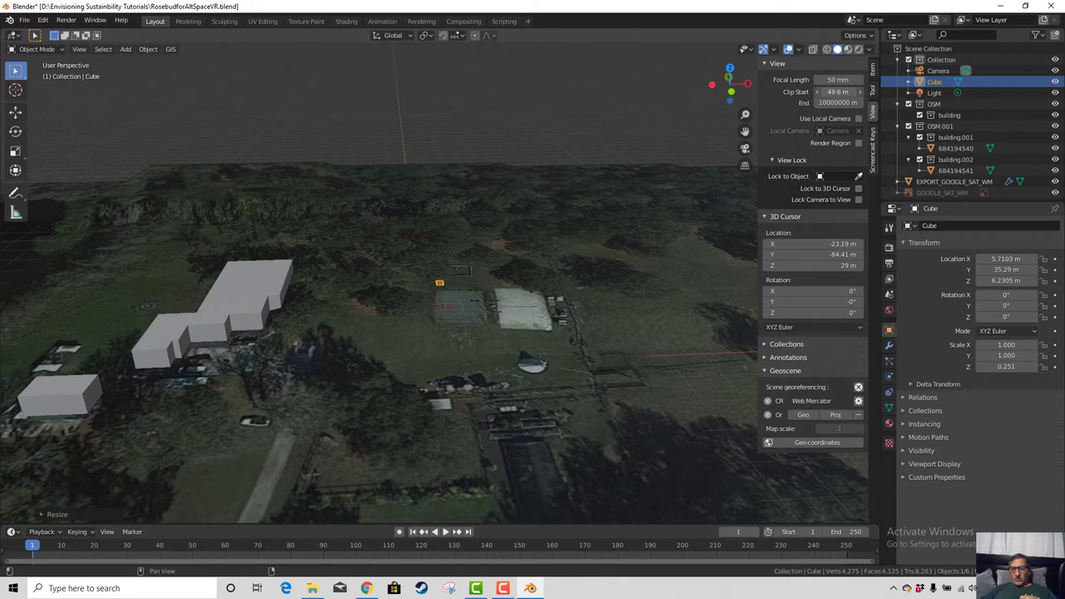
pyautogui.click(832, 91)
pyautogui.press('Return')
# Place the 3D cursor beside the courts and orbit down over the site.
pyautogui.click(594, 299)
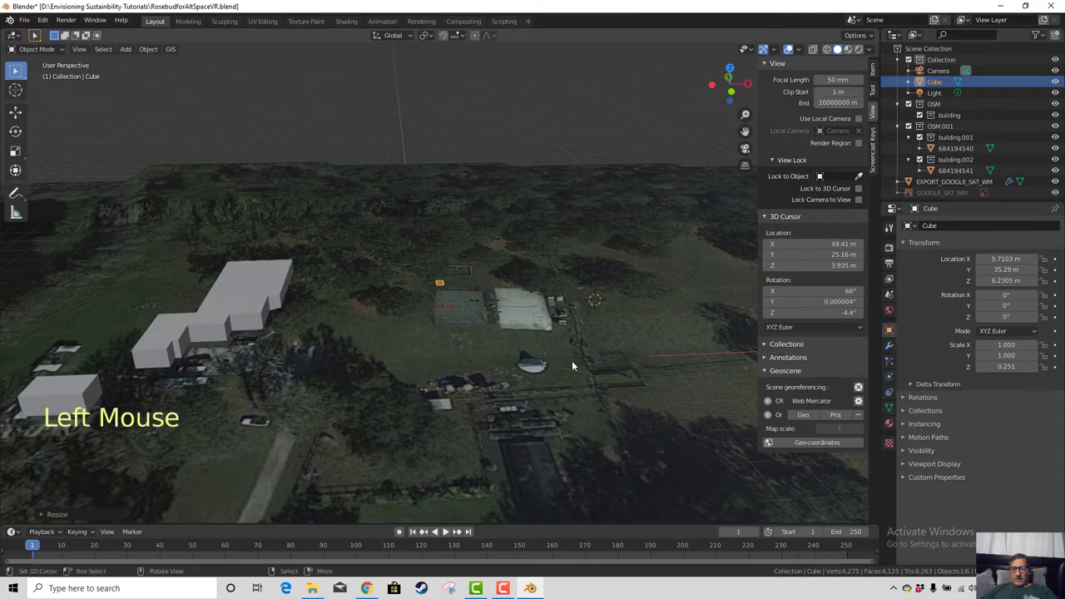
pyautogui.moveTo(572, 361); pyautogui.dragTo(585, 335, button='middle')
pyautogui.scroll(-5, 581, 335)
pyautogui.scroll(16, 577, 334)
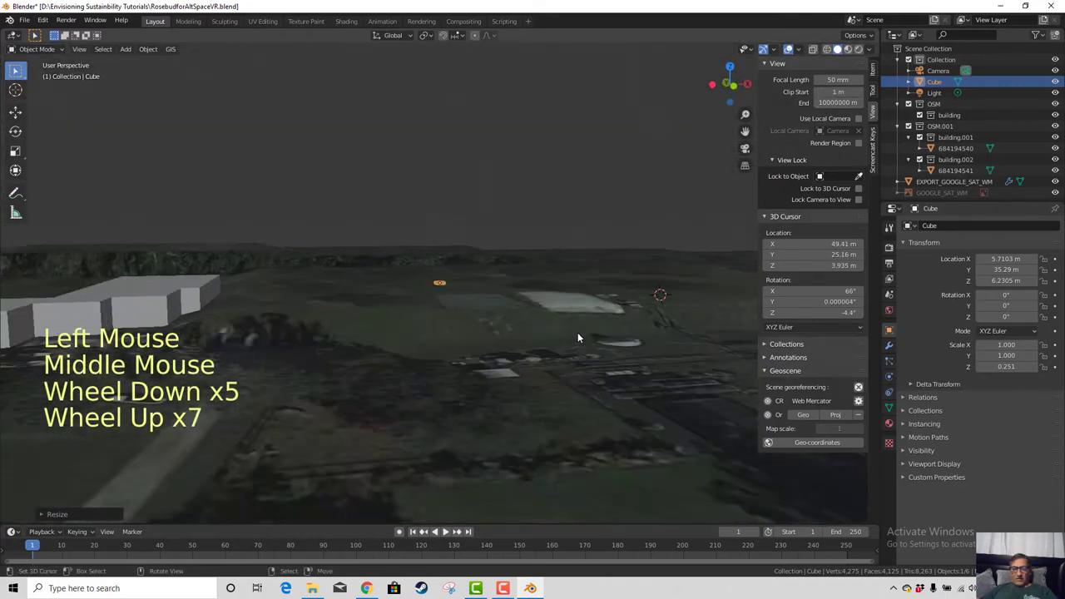
pyautogui.scroll(-7, 578, 334)
pyautogui.scroll(-6, 577, 338)
pyautogui.moveTo(573, 322); pyautogui.dragTo(651, 417, button='middle')
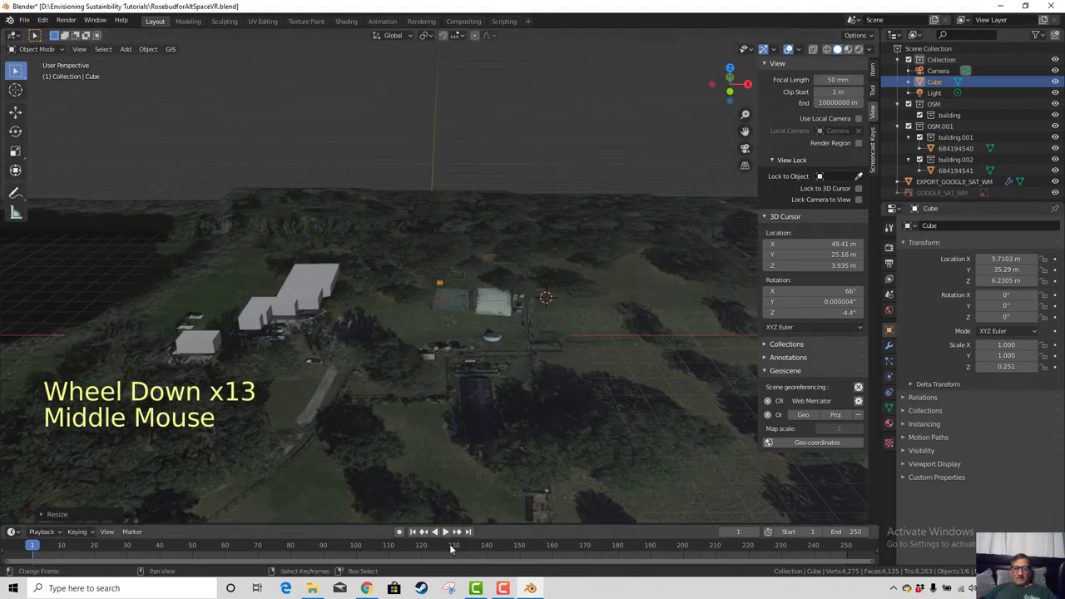
pyautogui.moveTo(958, 543)
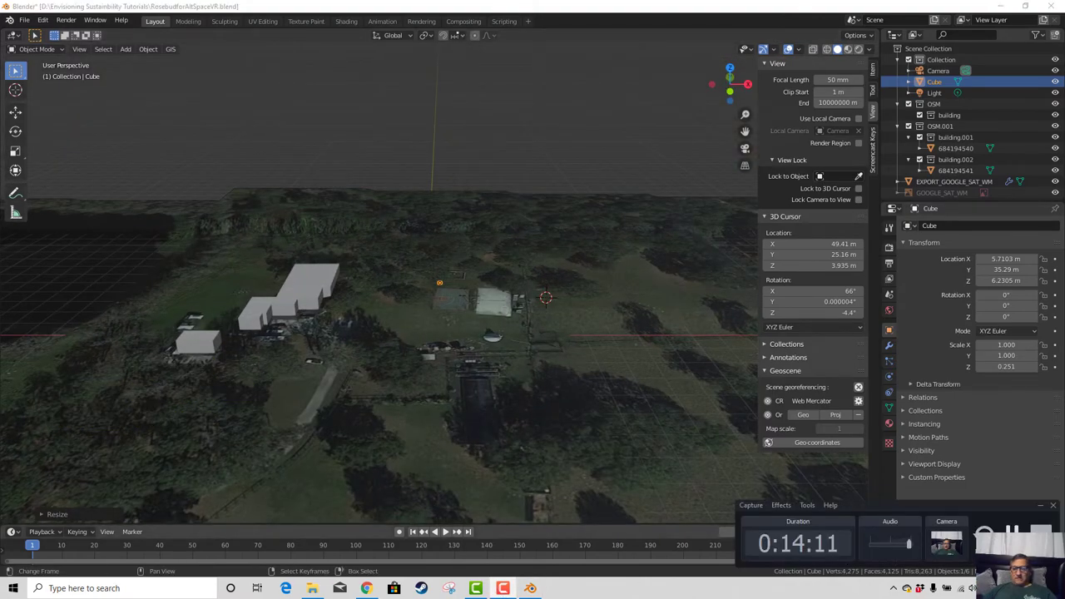
pyautogui.scroll(10, 515, 340)
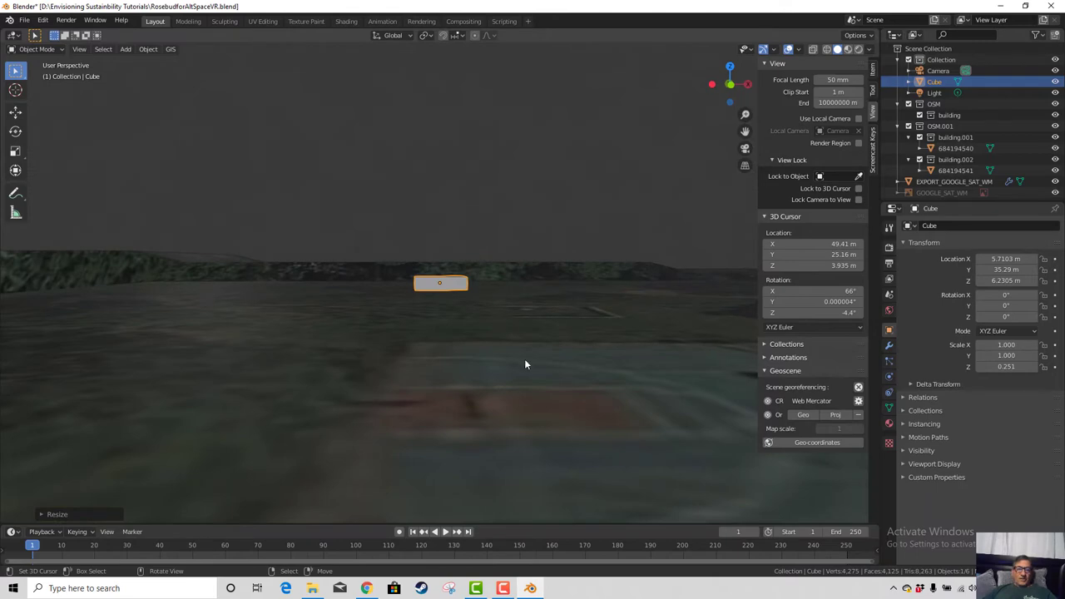
# Orbit around the flattened Cube, nudge the clip start value, and view it from low down.
pyautogui.moveTo(525, 364); pyautogui.dragTo(680, 302, button='middle')
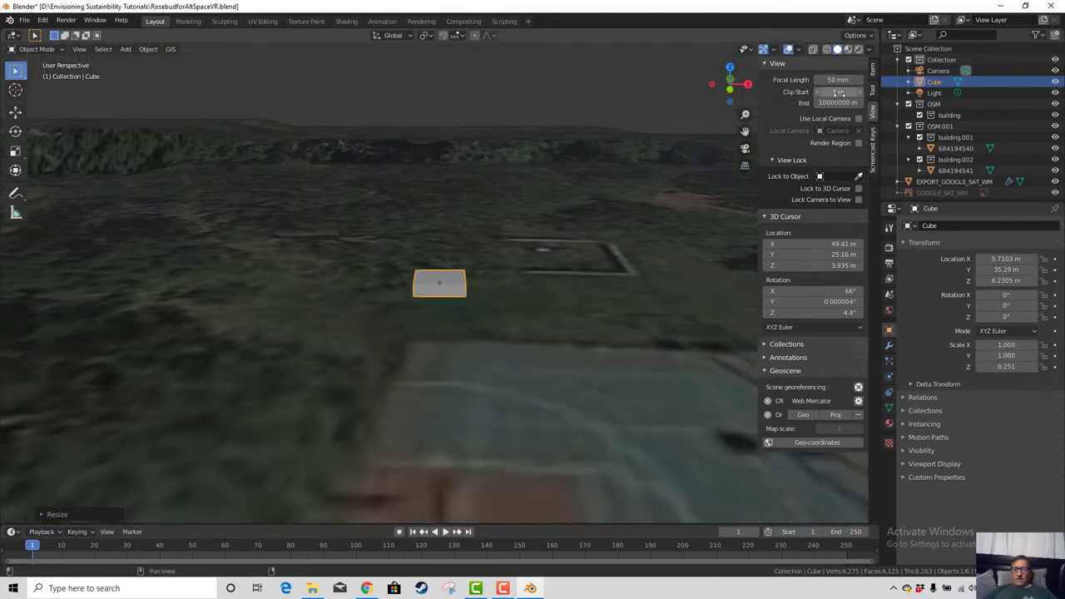
pyautogui.moveTo(834, 93)
pyautogui.mouseDown()
pyautogui.moveTo(916, 94)
pyautogui.moveTo(832, 92)
pyautogui.mouseUp()
pyautogui.scroll(6, 507, 321)
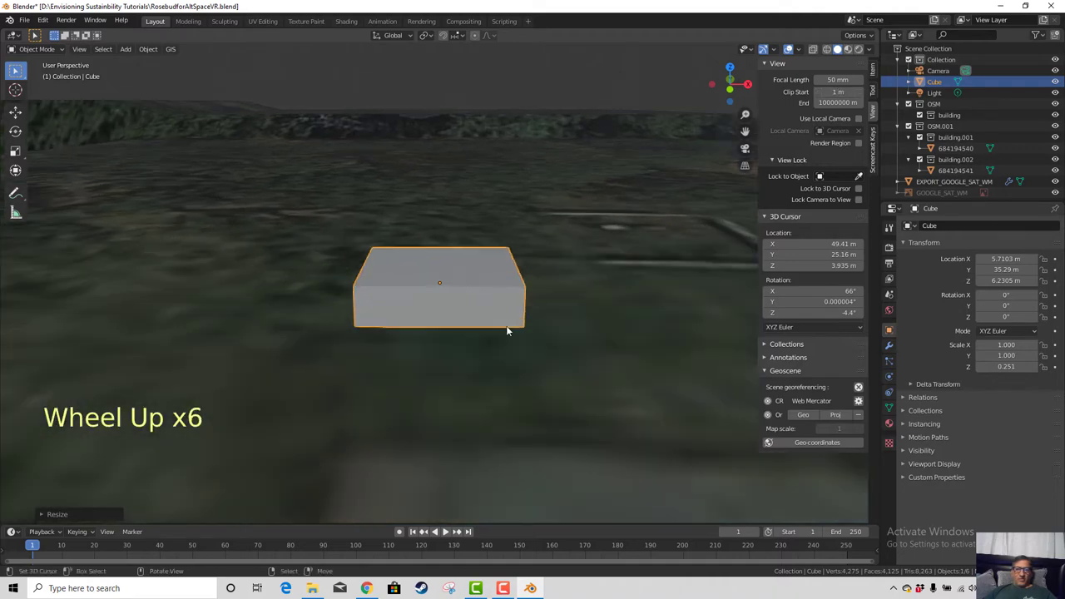
pyautogui.moveTo(541, 353); pyautogui.dragTo(549, 345, button='middle')
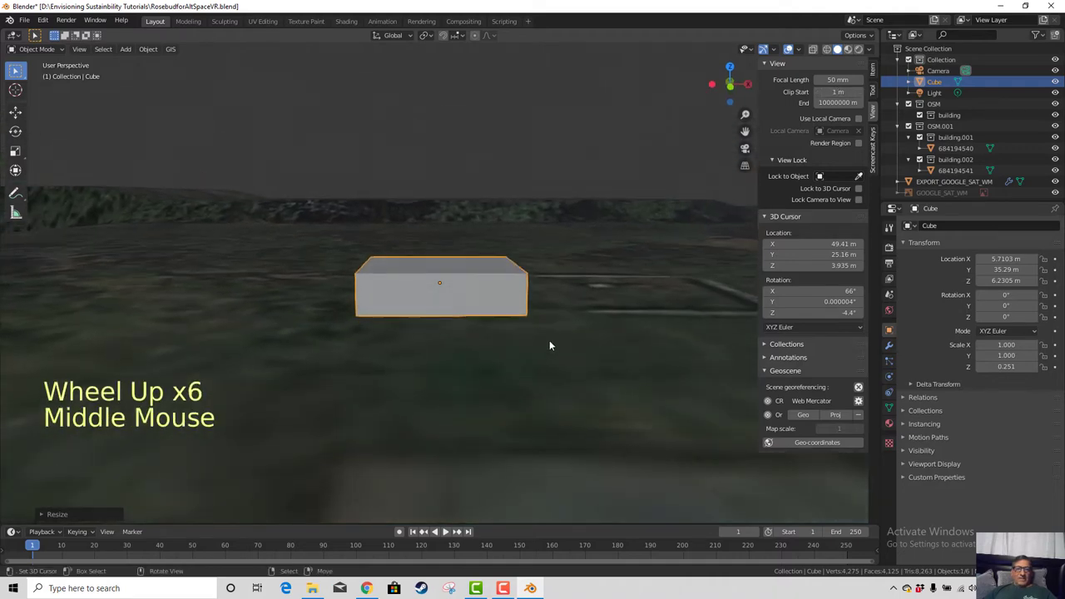
# Flatten the Cube along Z to a 0.013 scale, making a thin plate.
pyautogui.press('s')
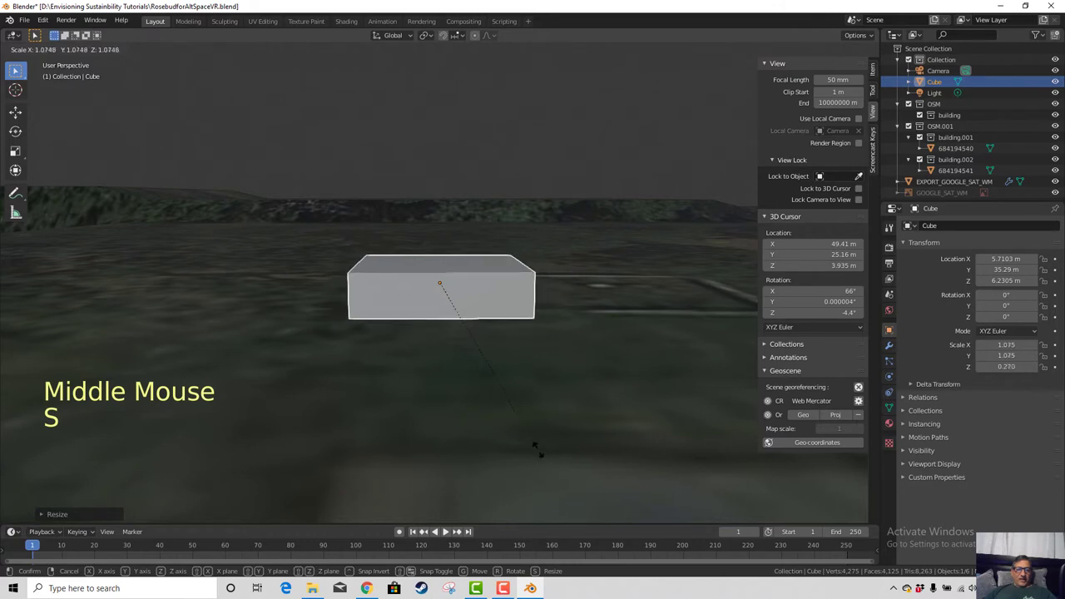
pyautogui.press('z')
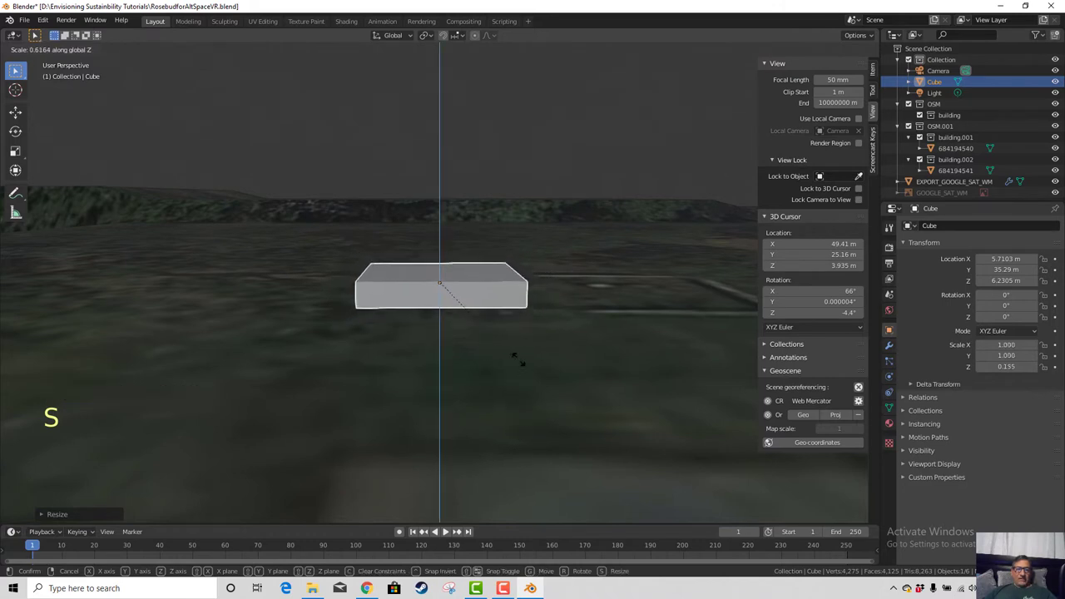
pyautogui.click(441, 288)
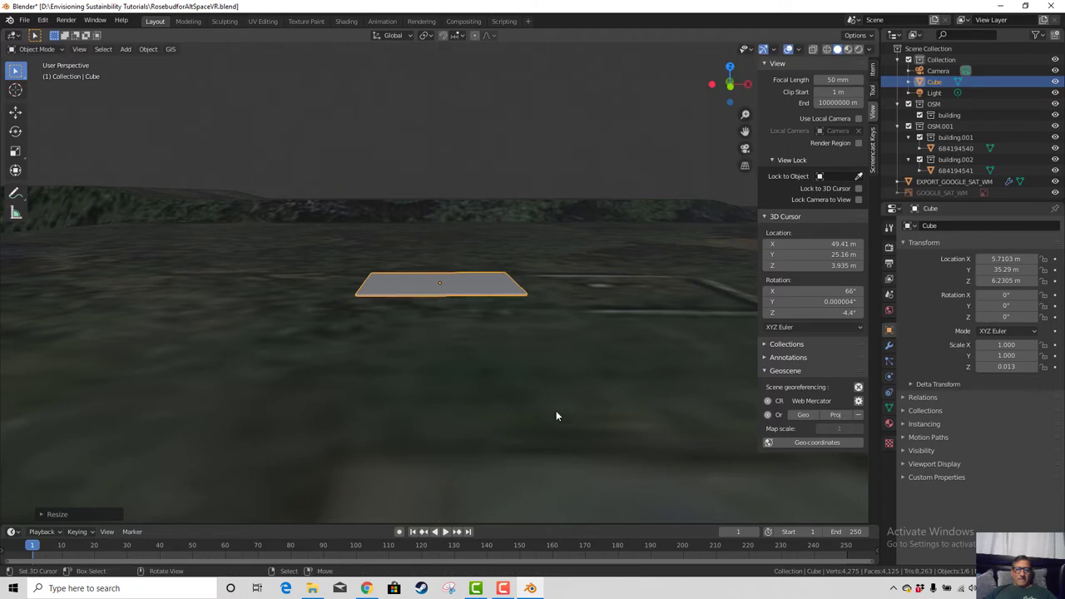
pyautogui.moveTo(557, 416); pyautogui.dragTo(558, 473, button='middle')
# View the plate edge-on and begin moving it straight down along Z.
pyautogui.scroll(-11, 563, 397)
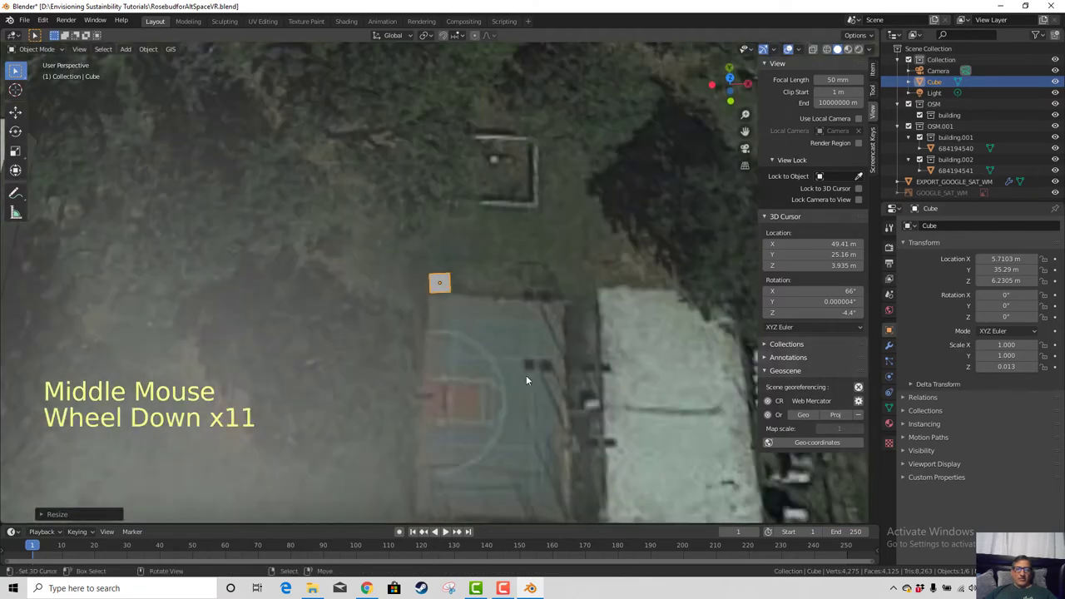
pyautogui.scroll(-2, 526, 385)
pyautogui.scroll(4, 525, 397)
pyautogui.scroll(4, 520, 391)
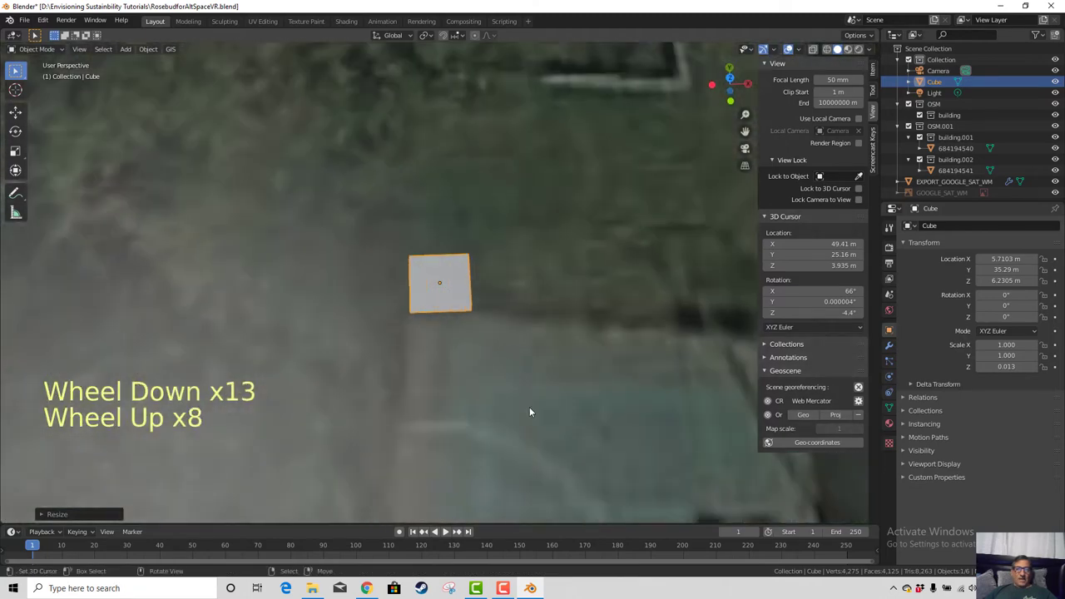
pyautogui.moveTo(529, 411); pyautogui.dragTo(533, 314, button='middle')
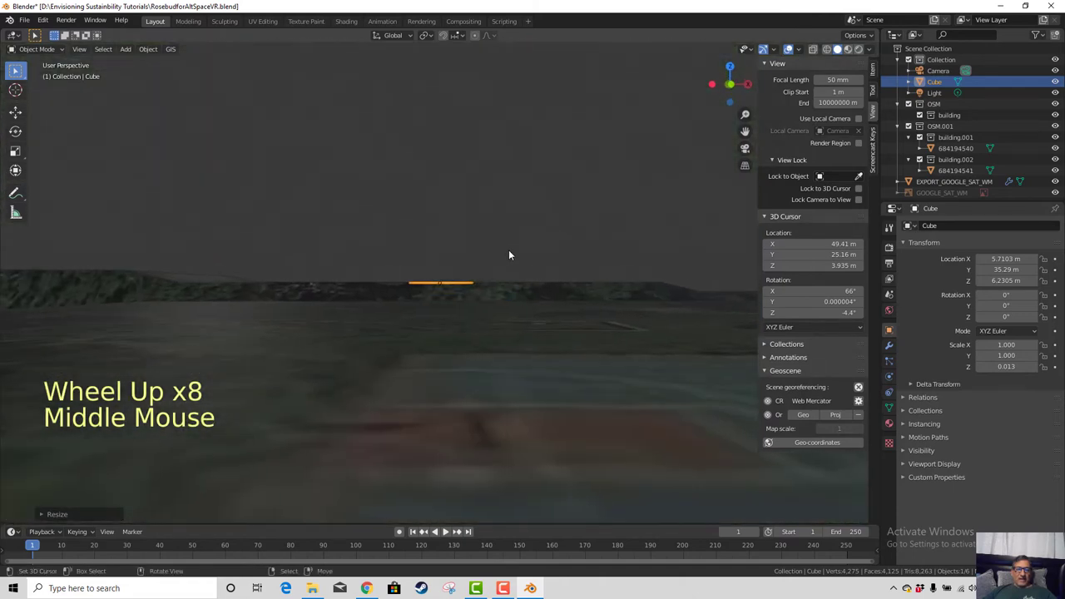
pyautogui.press('g')
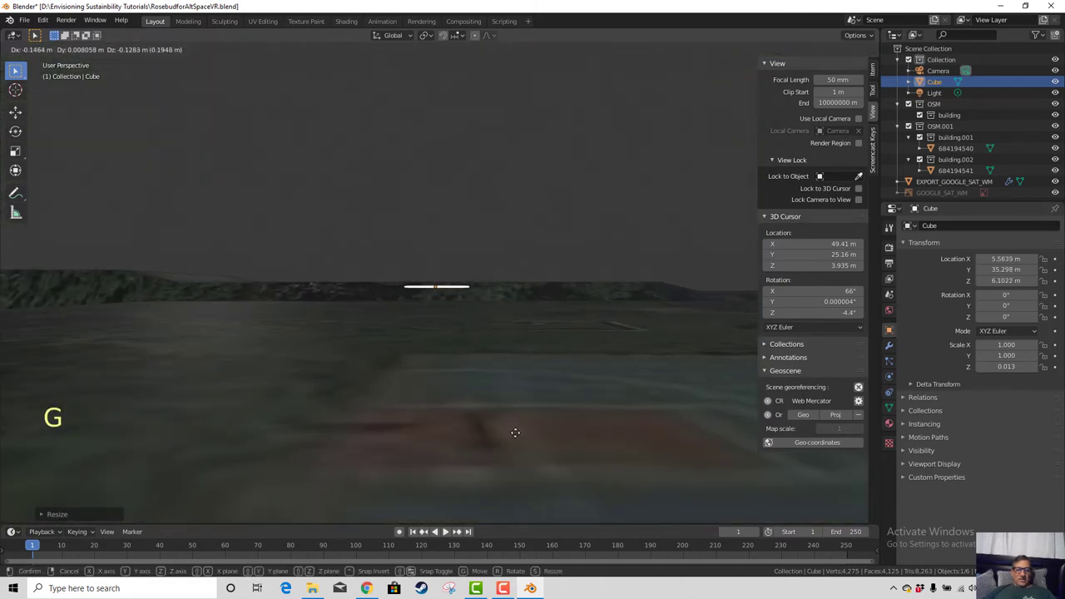
pyautogui.press('z')
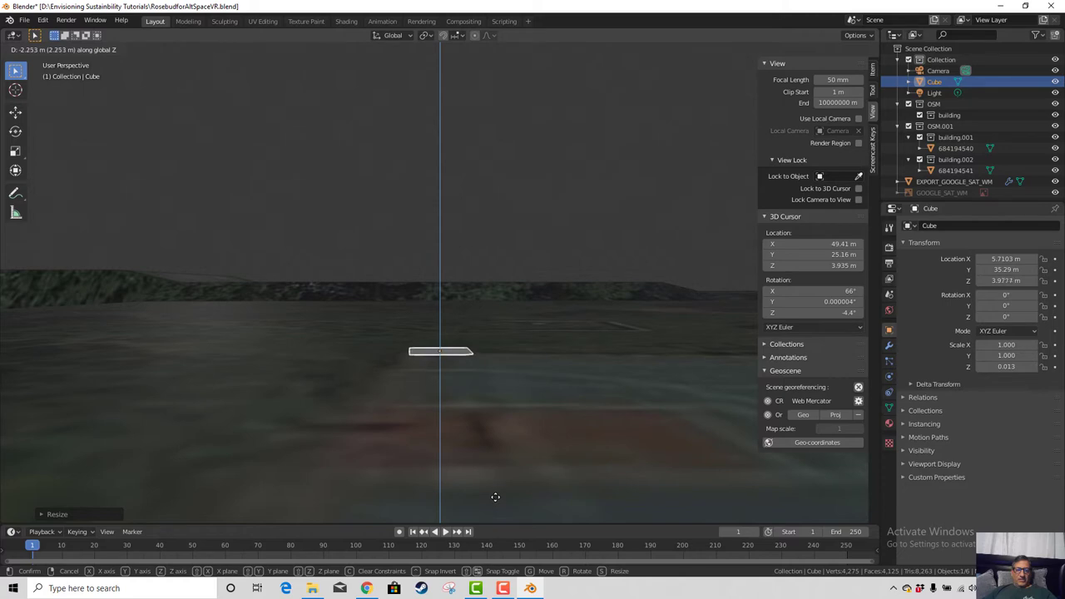
# Set the plate down at Z 3.9777 m and switch to top view.
pyautogui.click(497, 500)
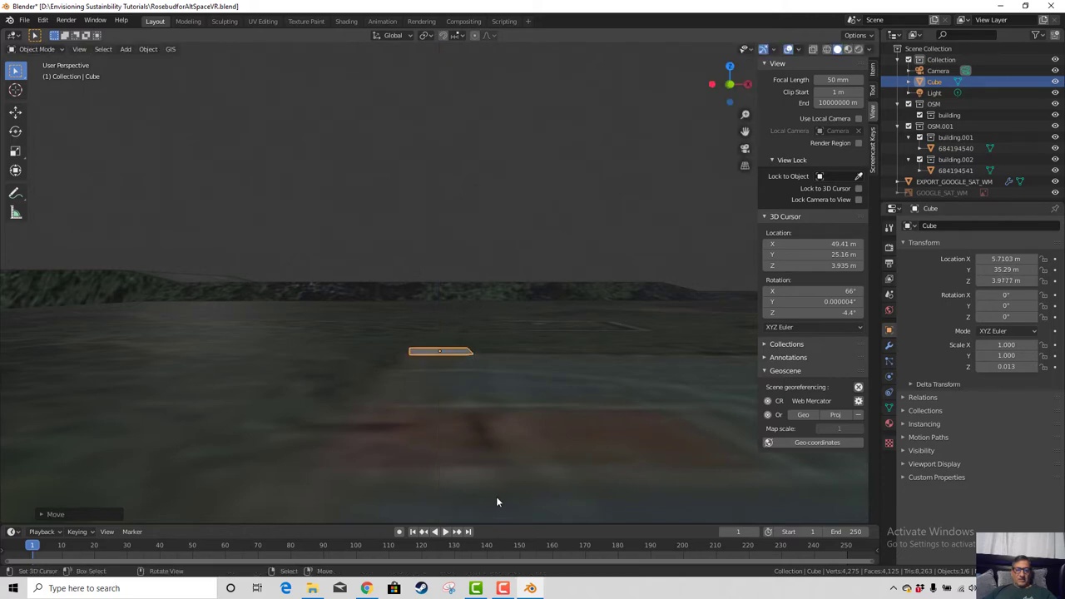
pyautogui.press('KP_7')
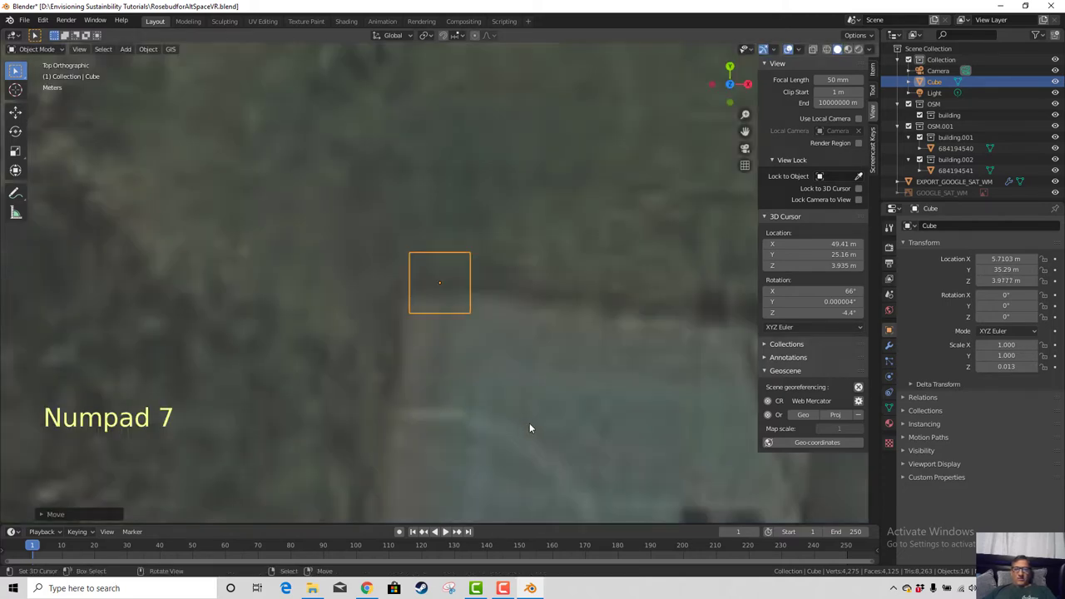
pyautogui.scroll(-5, 458, 391)
# Move the plate to the court's top-left corner and rotate it -5.58° about Z.
pyautogui.press('g')
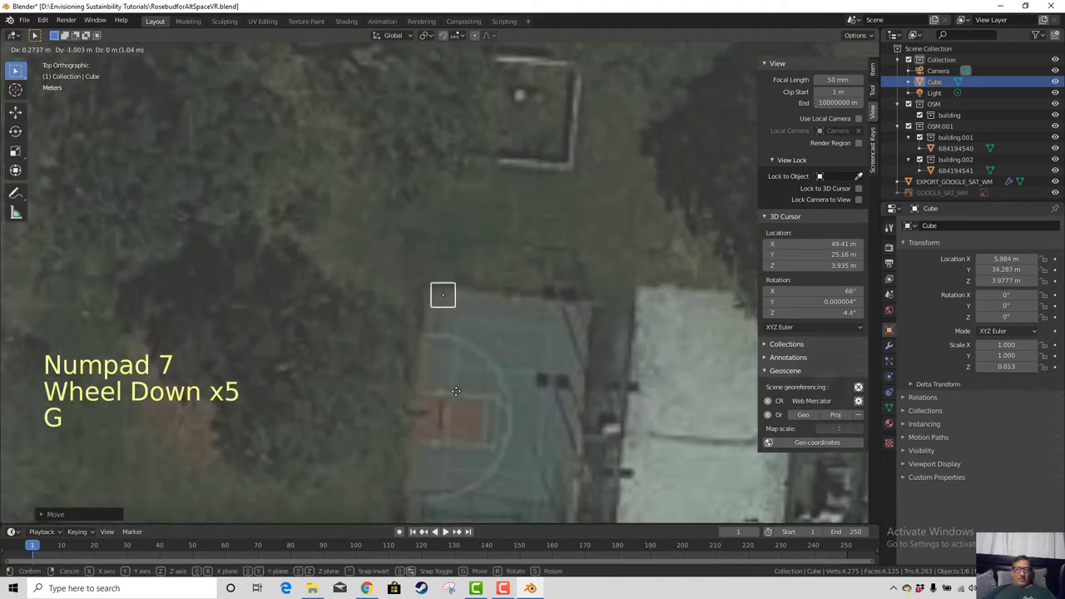
pyautogui.click(450, 400)
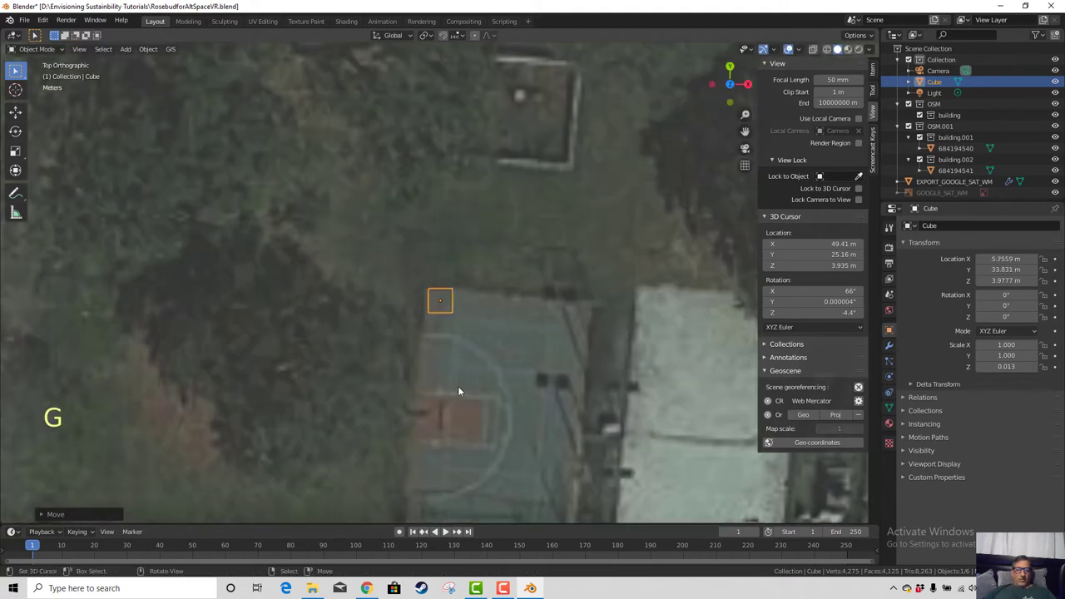
pyautogui.press('r')
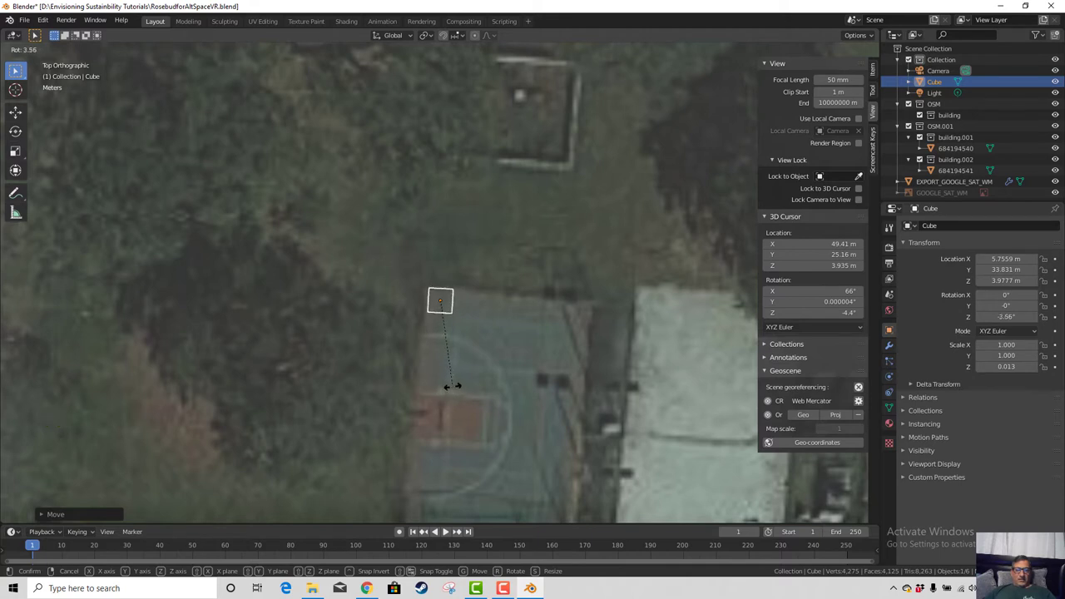
pyautogui.click(463, 391)
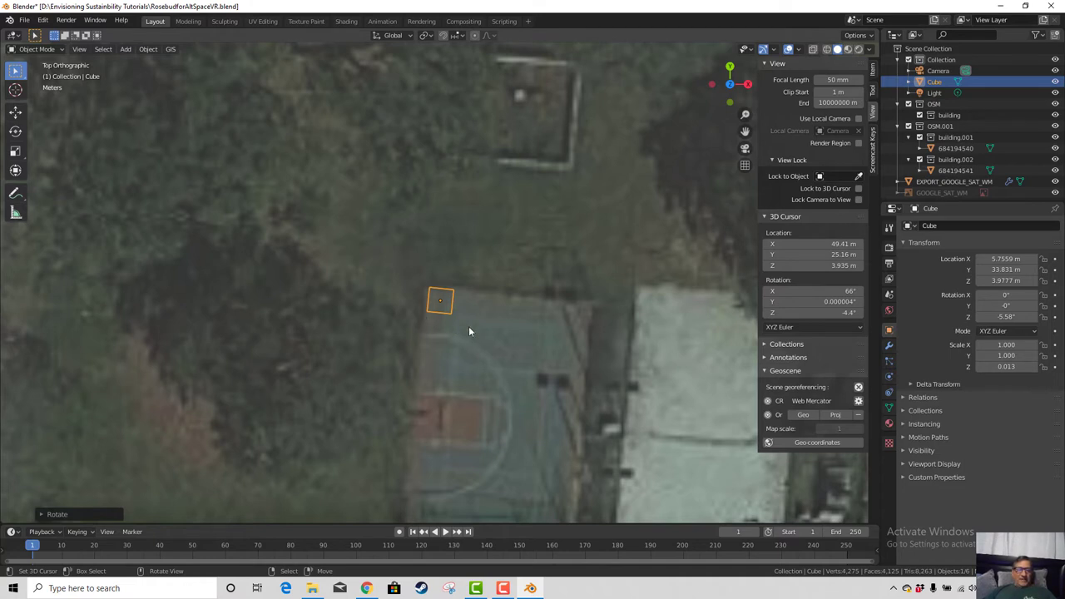
# Stretch the plate to 4.709 along X and move it onto the court's top edge.
pyautogui.press('s')
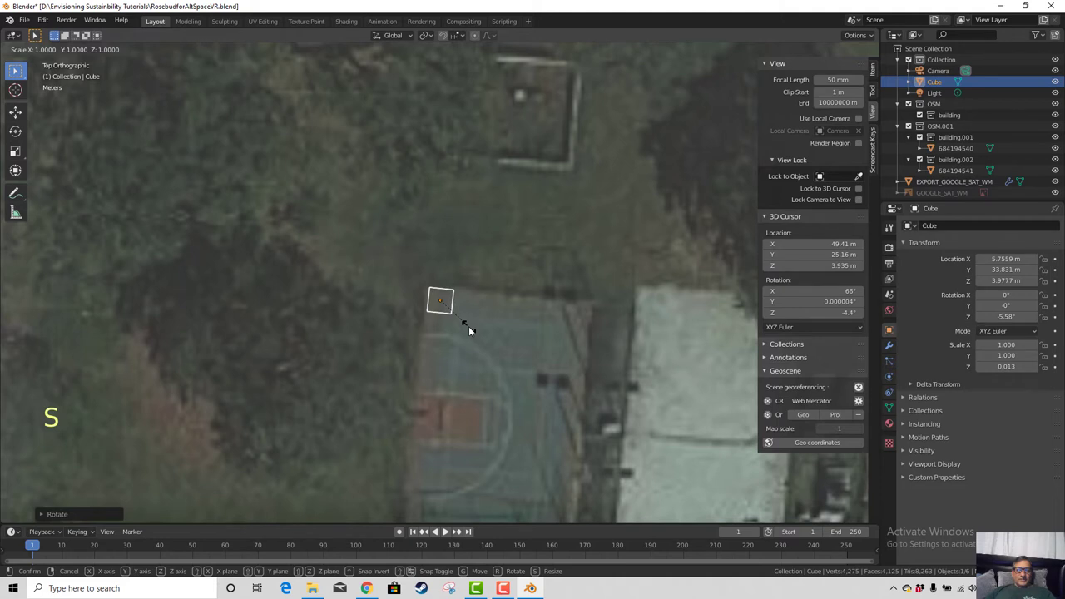
pyautogui.press('x')
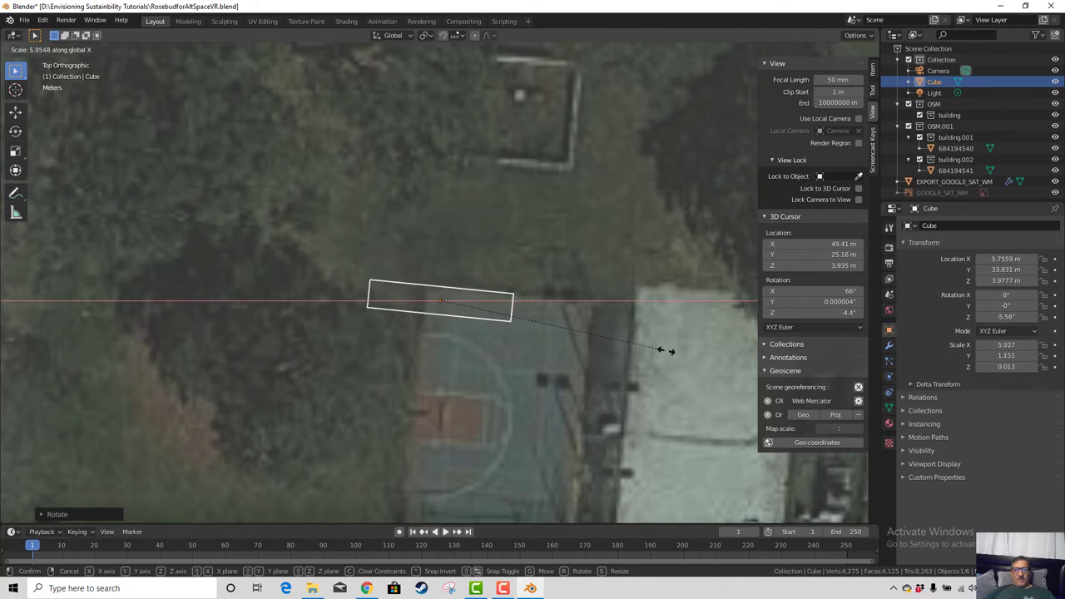
pyautogui.click(619, 352)
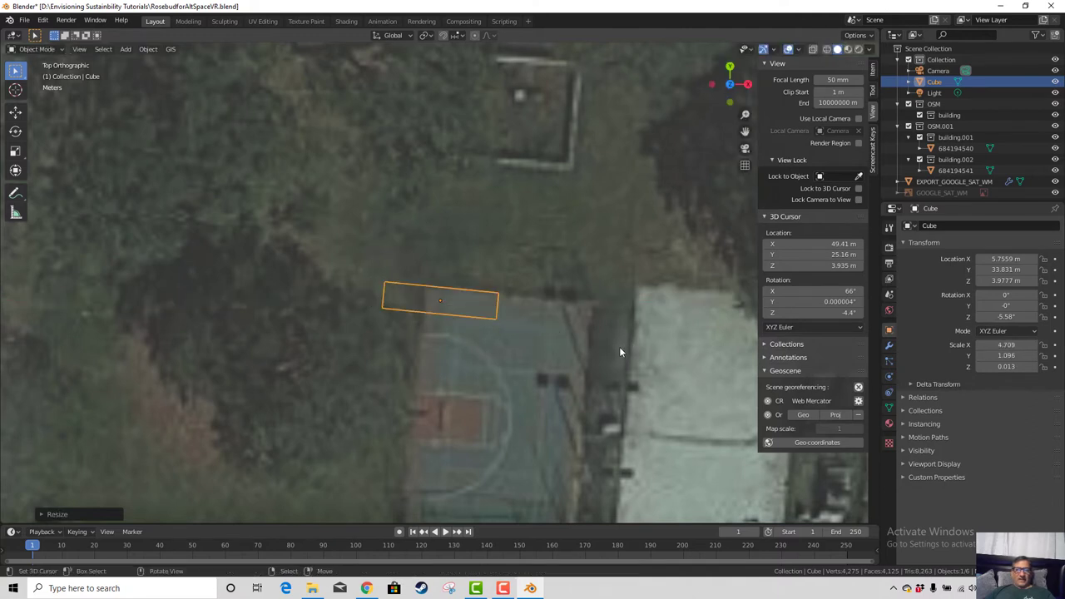
pyautogui.press('g')
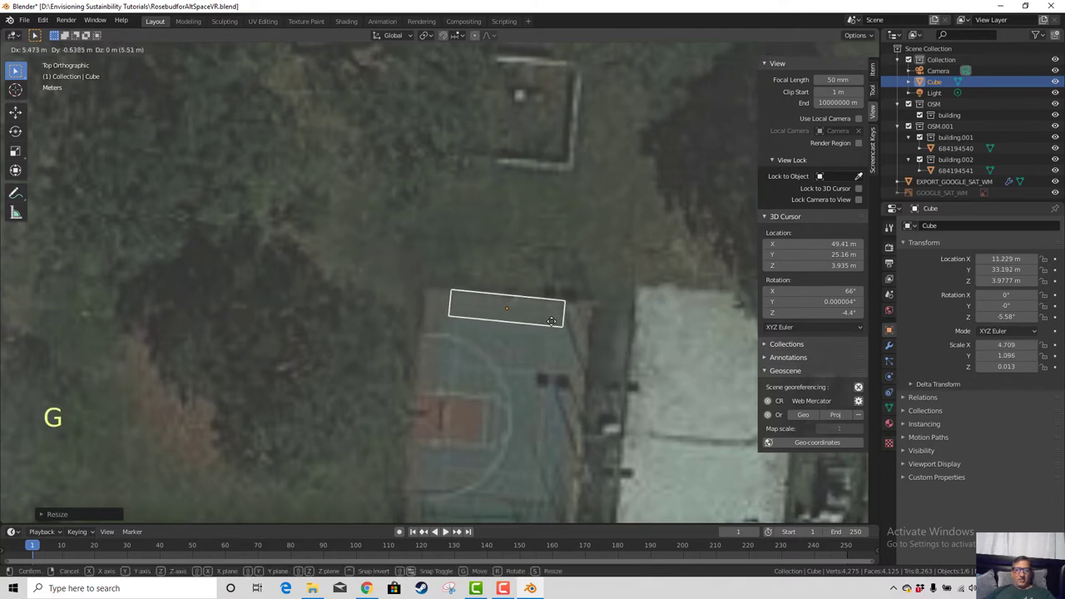
pyautogui.click(498, 278)
# Cancel a second X resize, keeping the size, and enter Edit Mode on the plate.
pyautogui.press('s')
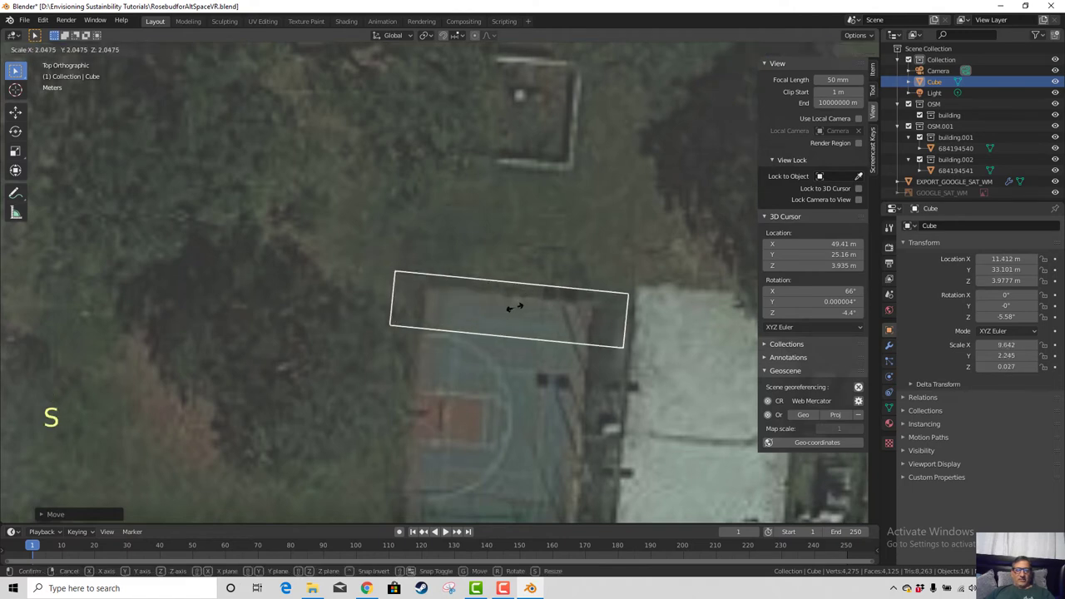
pyautogui.press('x')
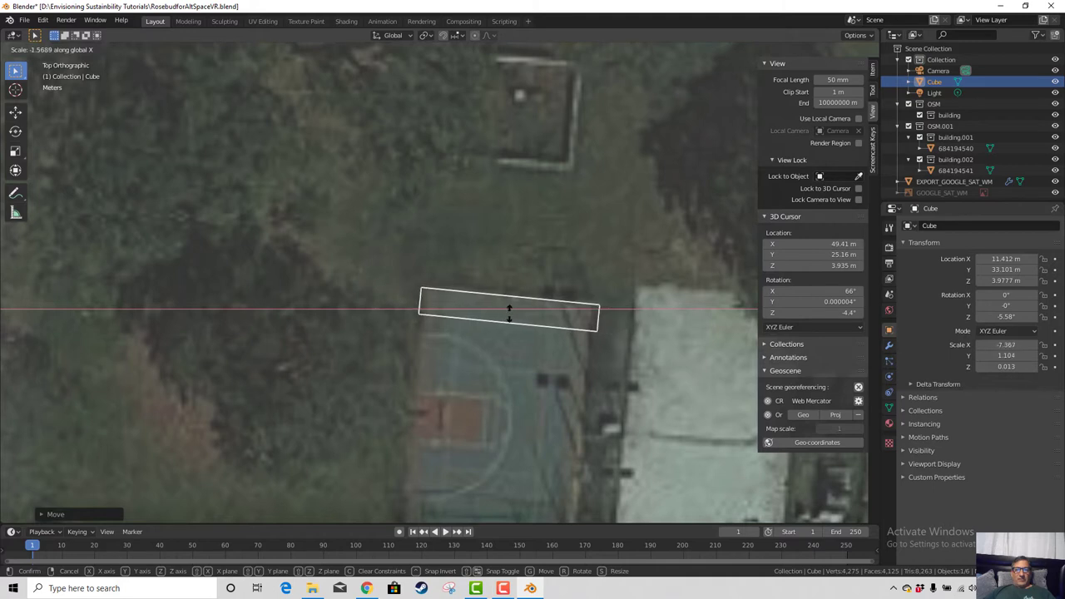
pyautogui.click(510, 324)
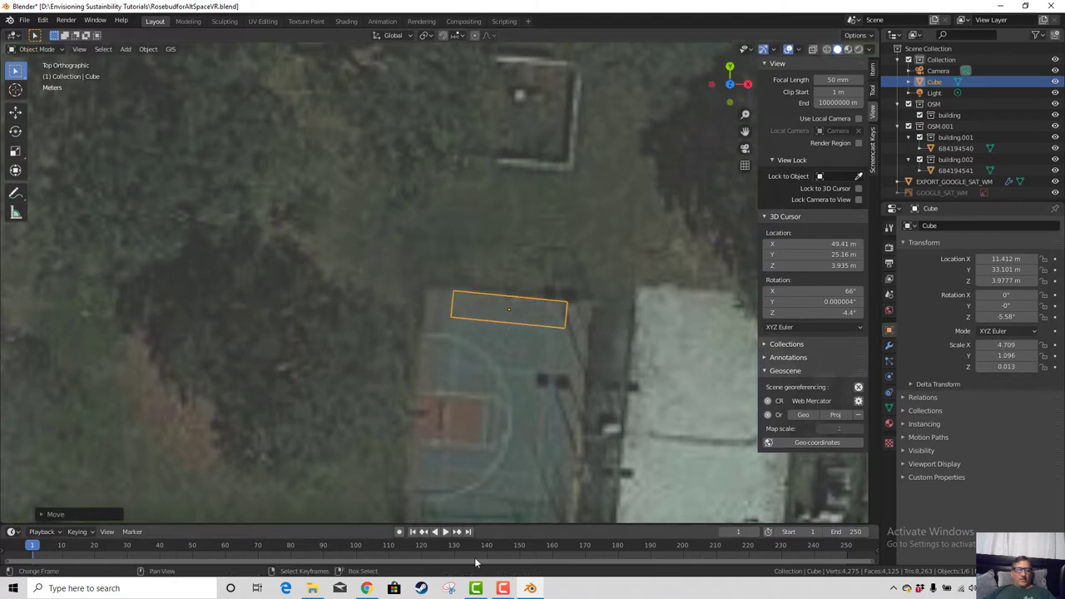
pyautogui.press('Tab')
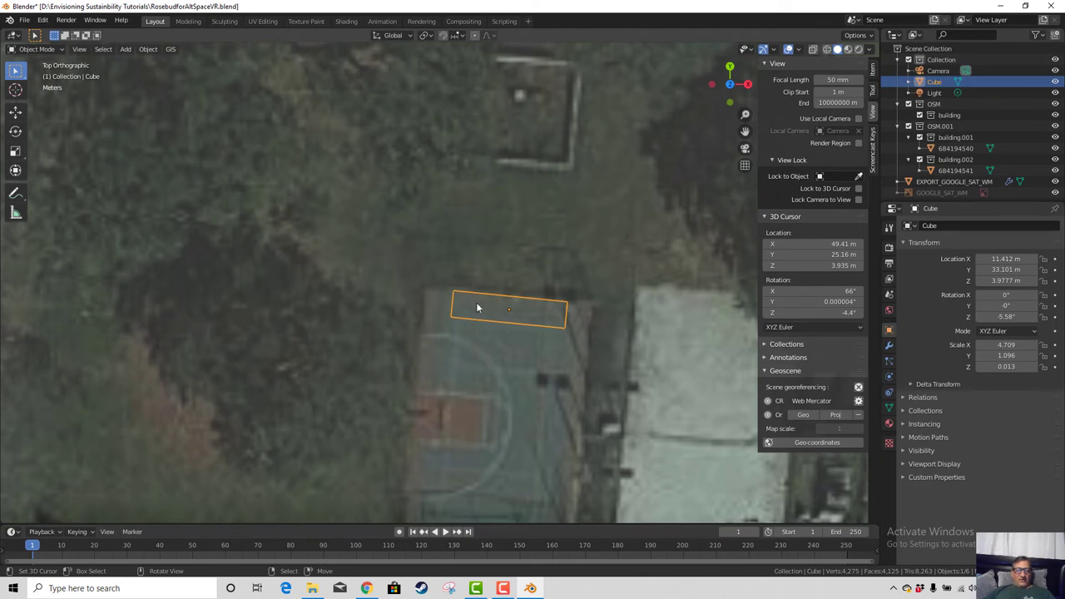
pyautogui.scroll(1, 483, 318)
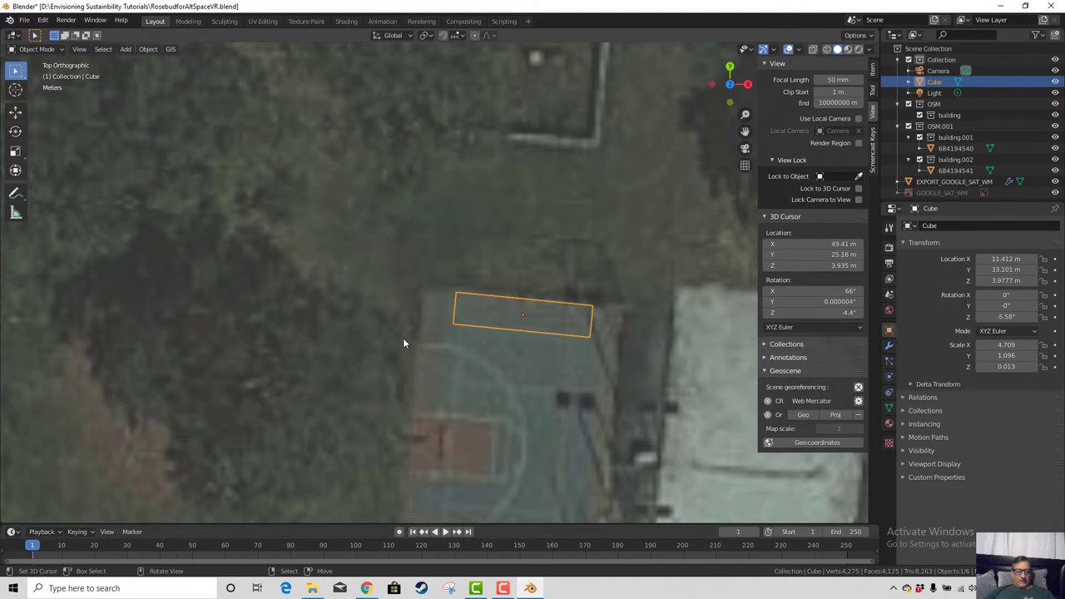
pyautogui.press('Tab')
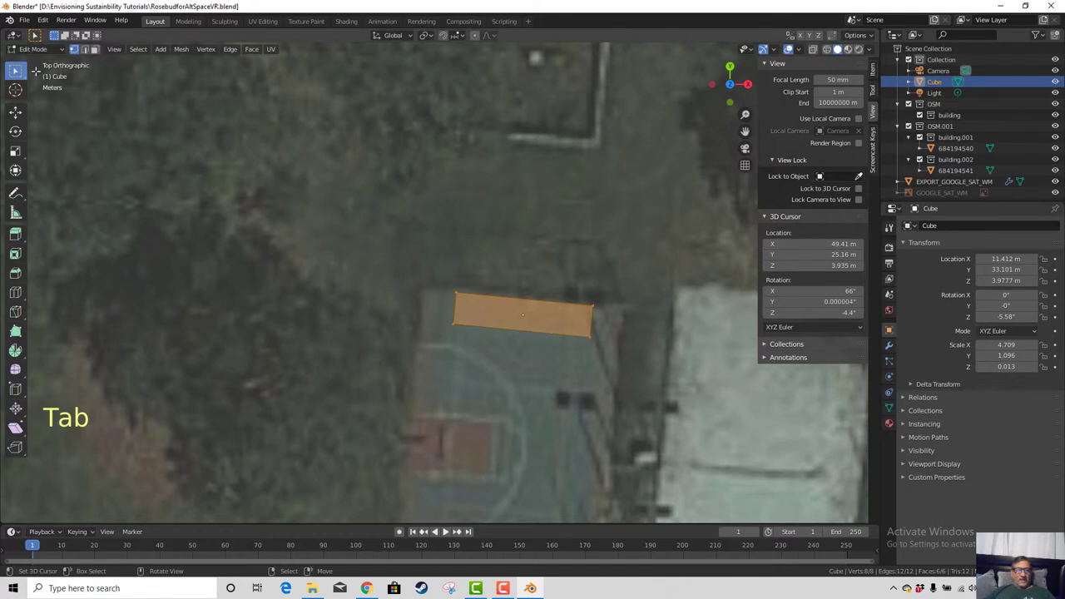
# Box-select the vertices at the plate's right end, checking from an orbit and top view.
pyautogui.press('Tab')
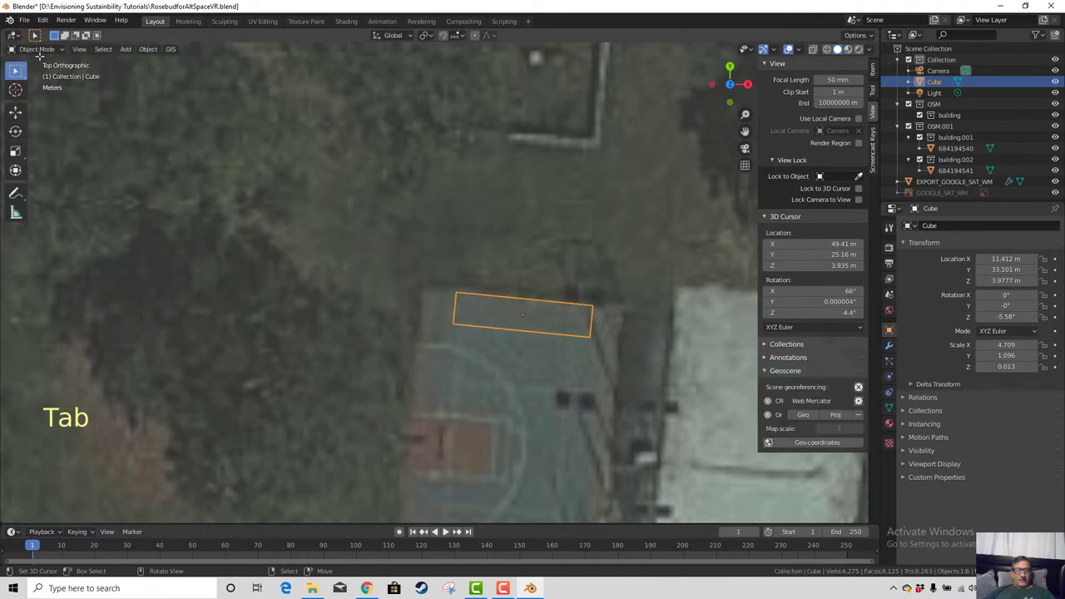
pyautogui.press('Tab')
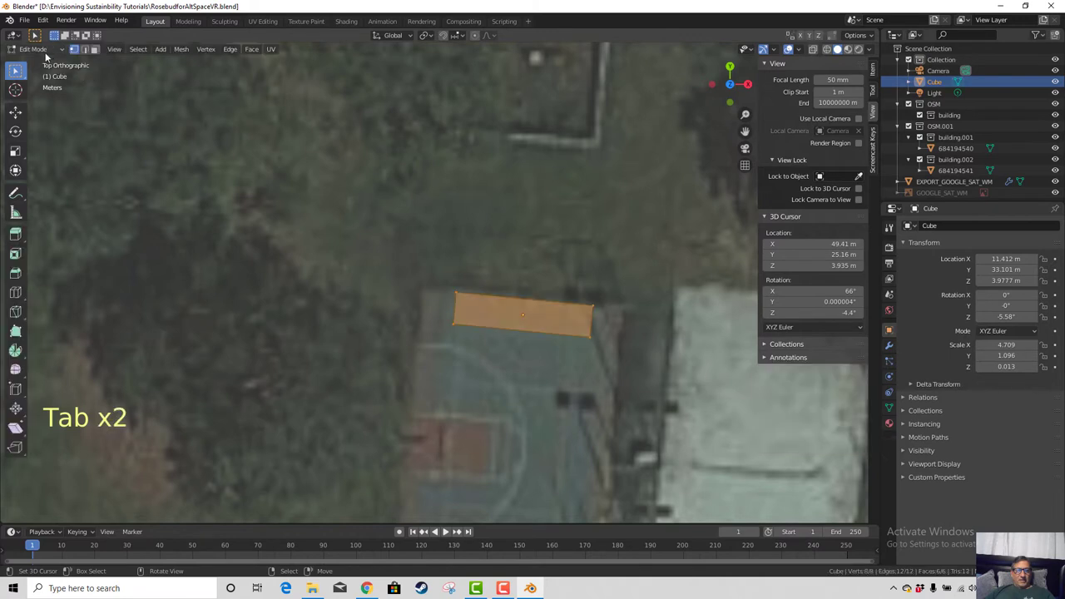
pyautogui.rightClick(590, 317)
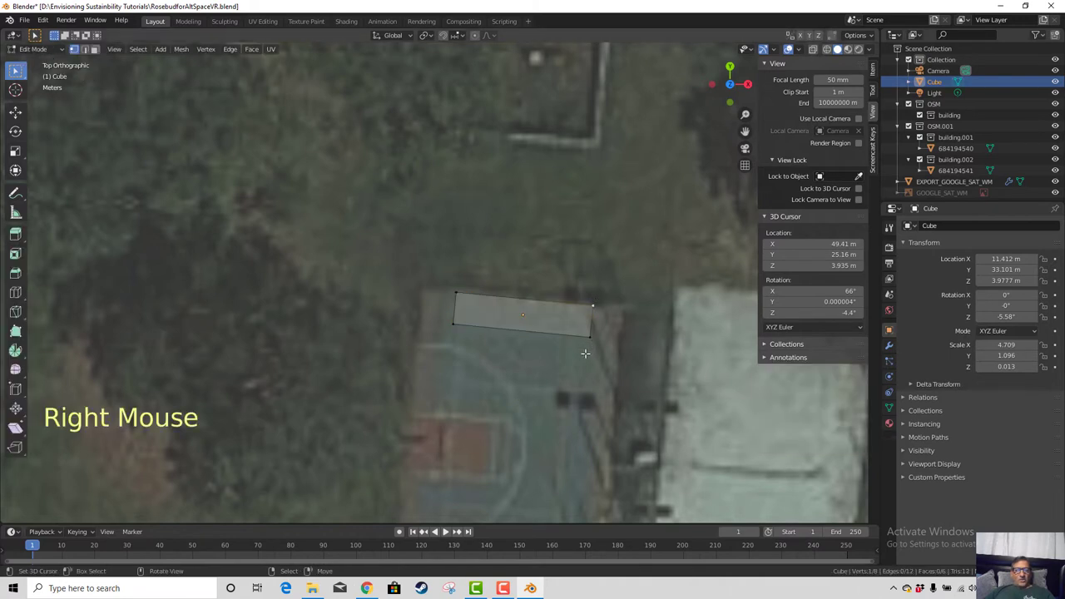
pyautogui.press('b')
pyautogui.moveTo(583, 295); pyautogui.dragTo(608, 359)
pyautogui.press('b')
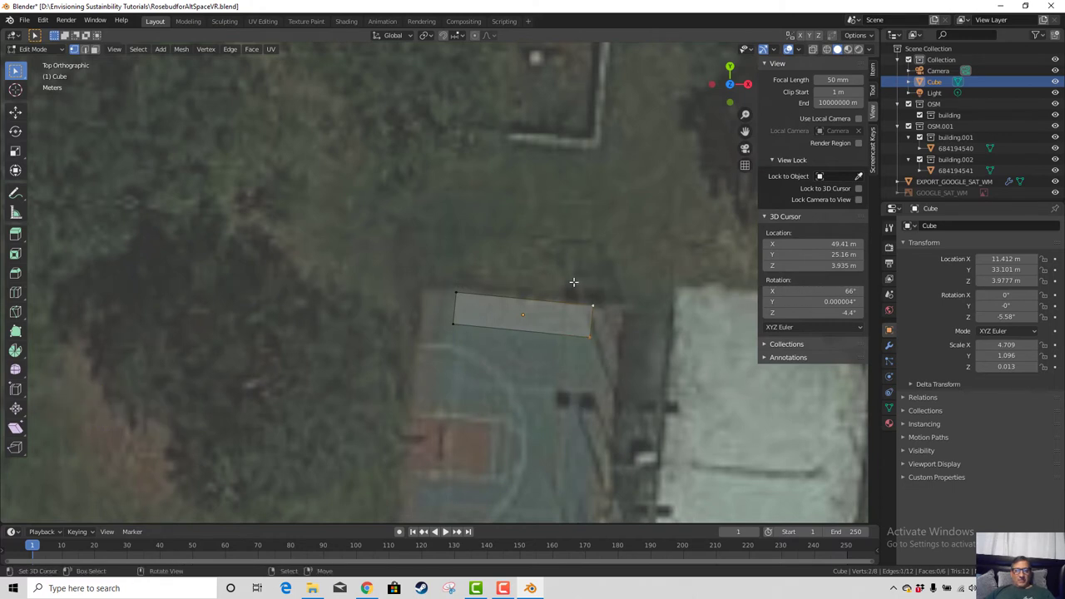
pyautogui.moveTo(573, 284); pyautogui.dragTo(607, 358)
pyautogui.moveTo(589, 368); pyautogui.dragTo(592, 340, button='middle')
pyautogui.press('KP_7')
# In wireframe, select both right-edge vertices, then return to shading showing the satellite image.
pyautogui.press('z')
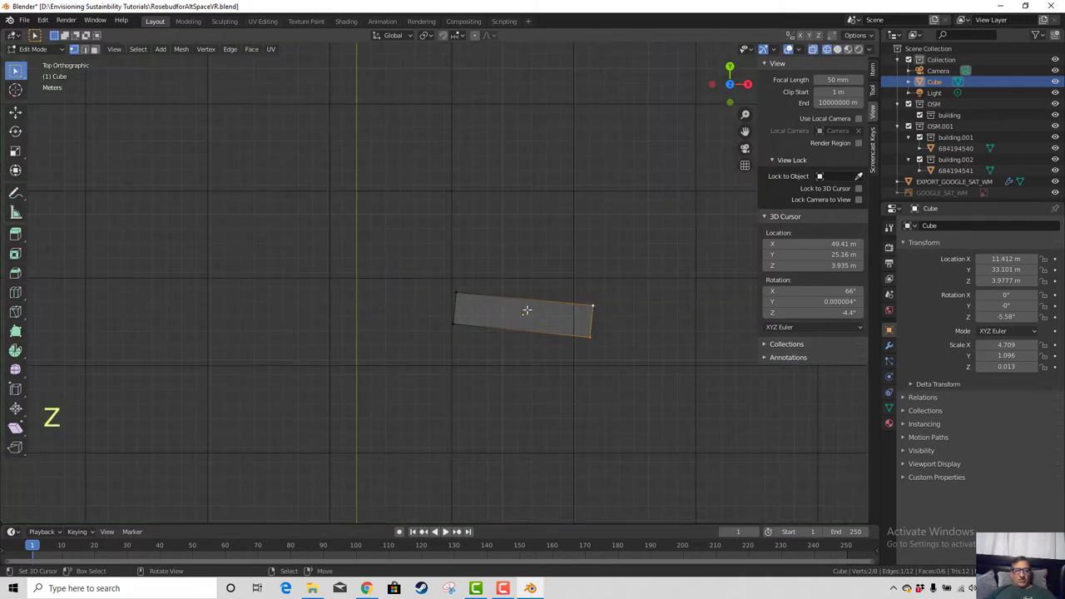
pyautogui.press('b')
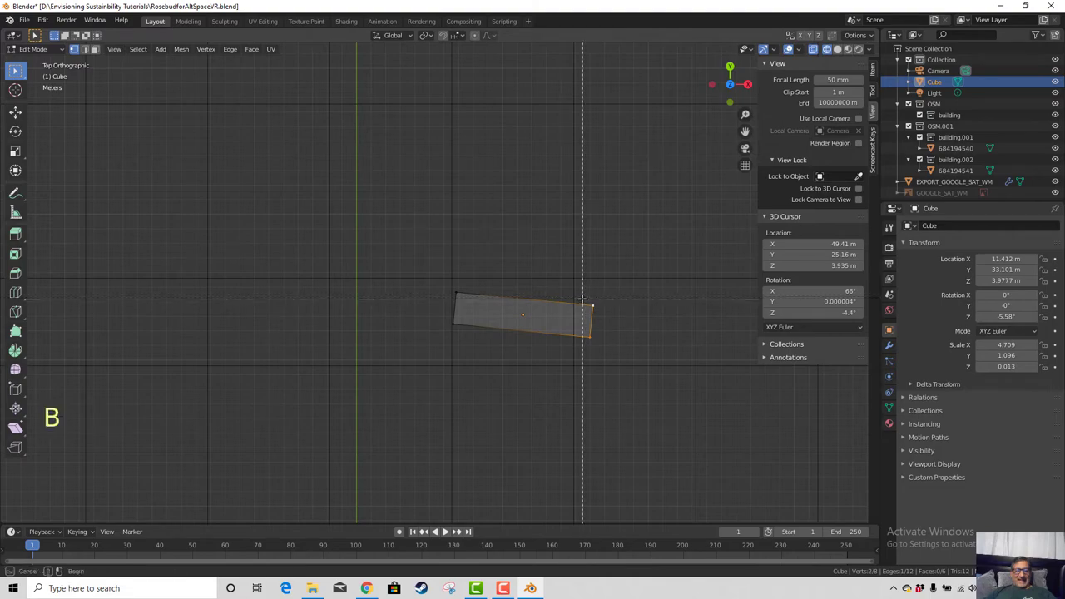
pyautogui.moveTo(571, 285); pyautogui.dragTo(606, 367)
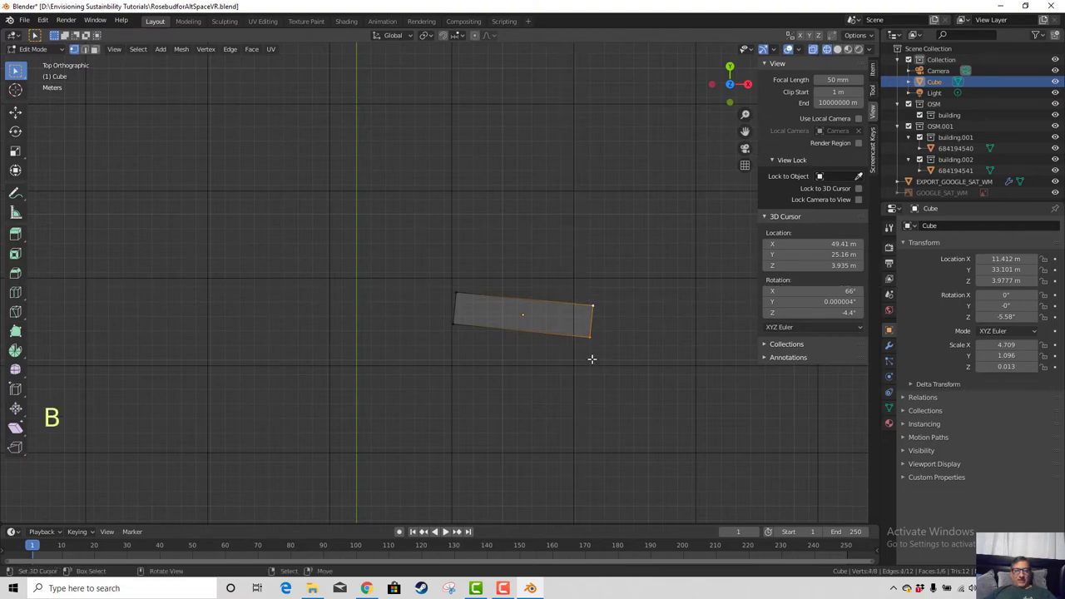
pyautogui.moveTo(597, 366); pyautogui.dragTo(611, 330, button='middle')
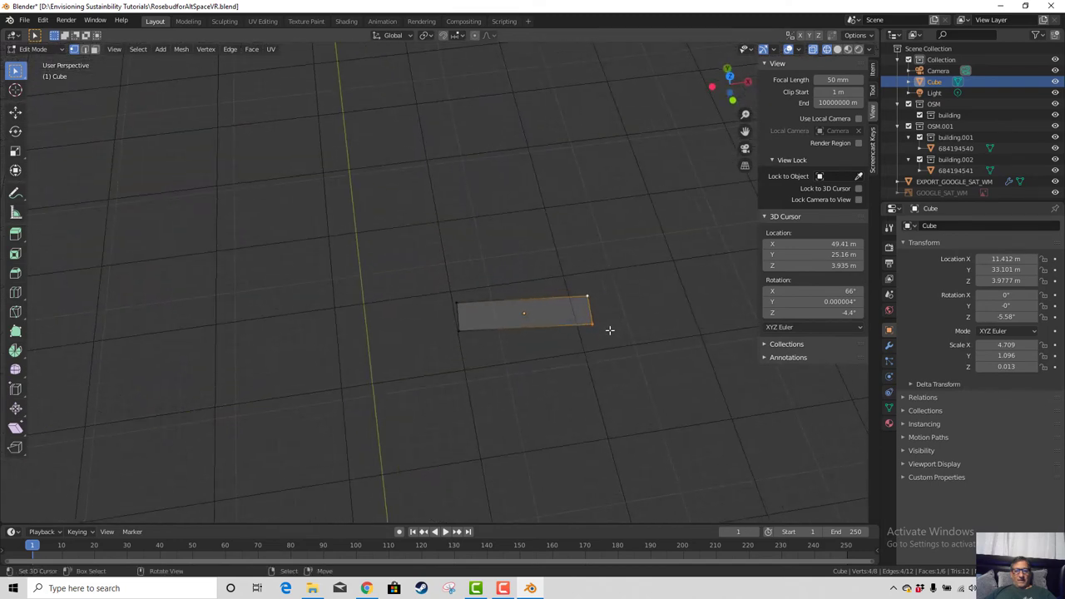
pyautogui.press('KP_7')
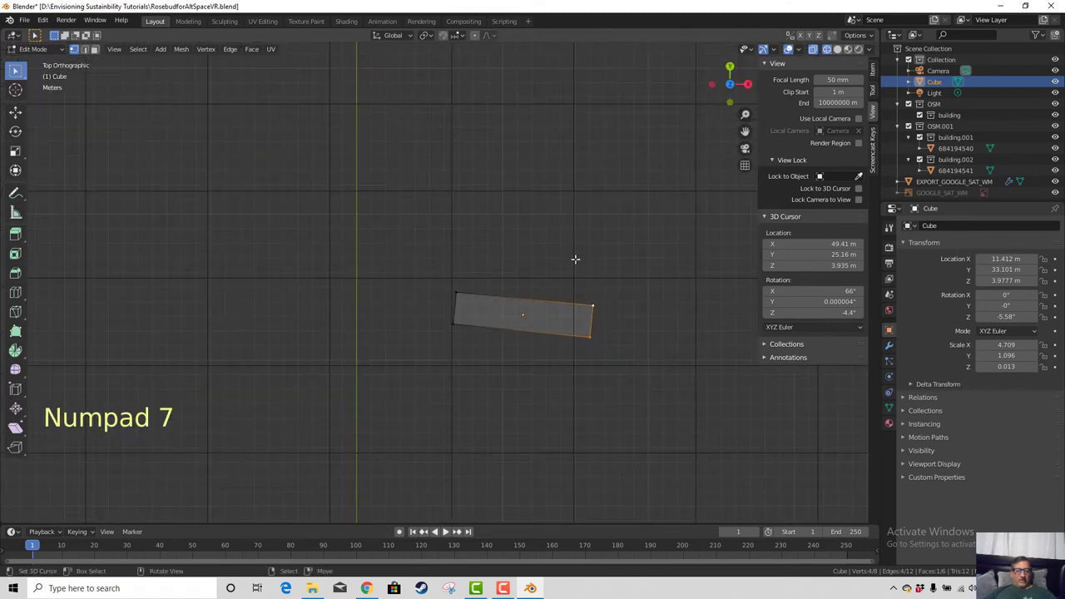
pyautogui.press('z')
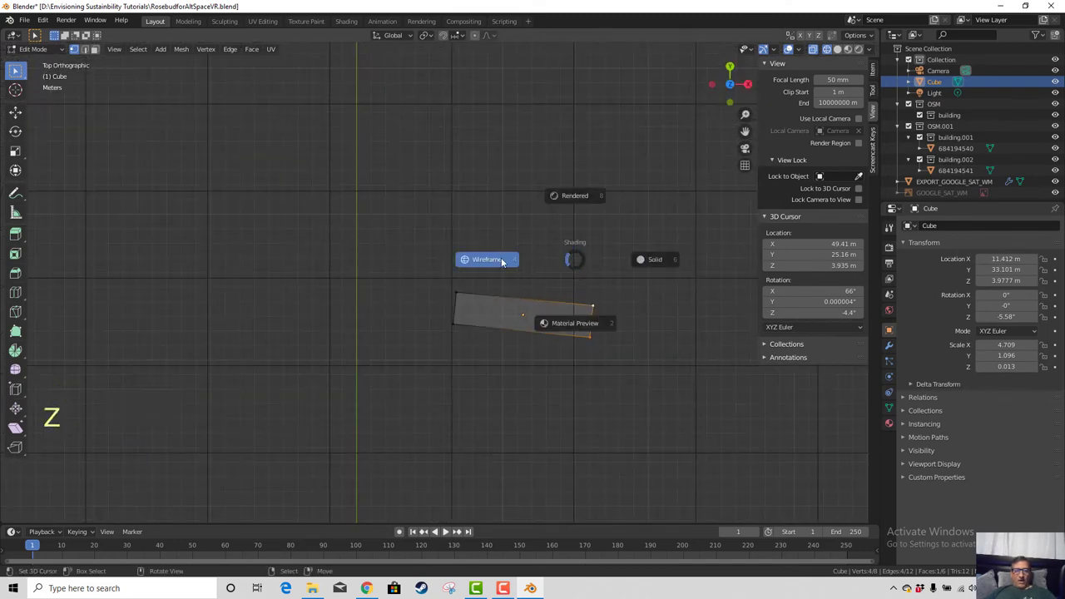
pyautogui.click(654, 260)
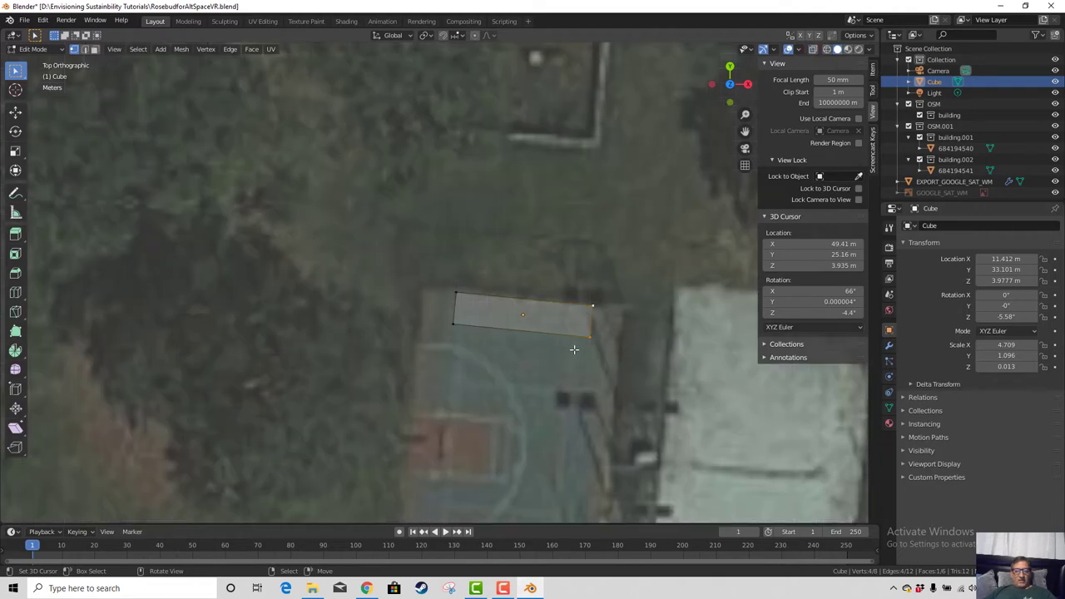
# Move the plane's right edge to the court's right side, then clear the selection.
pyautogui.press('g')
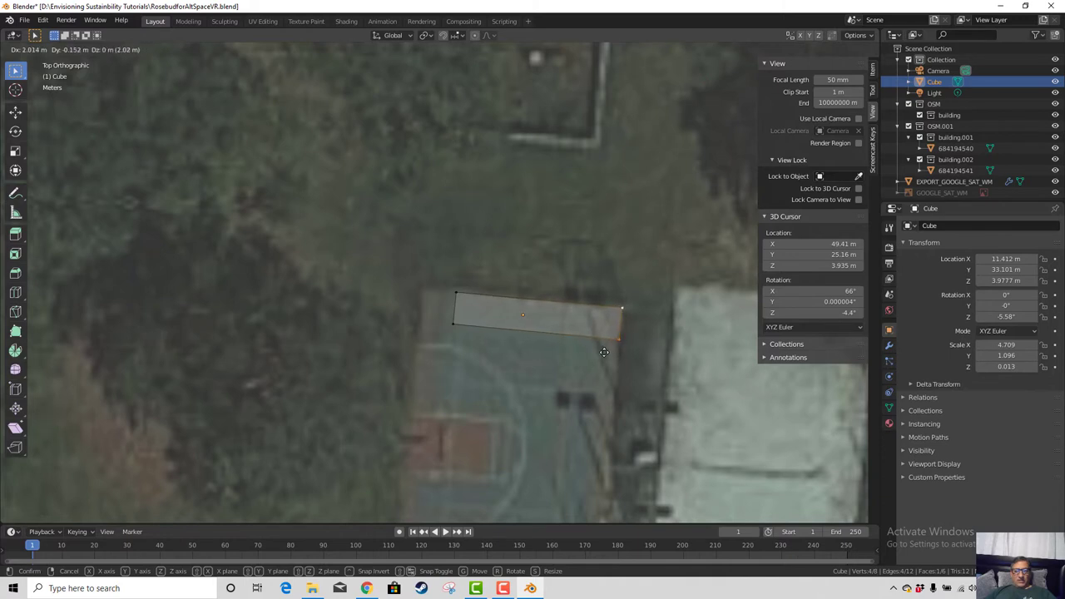
pyautogui.click(605, 352)
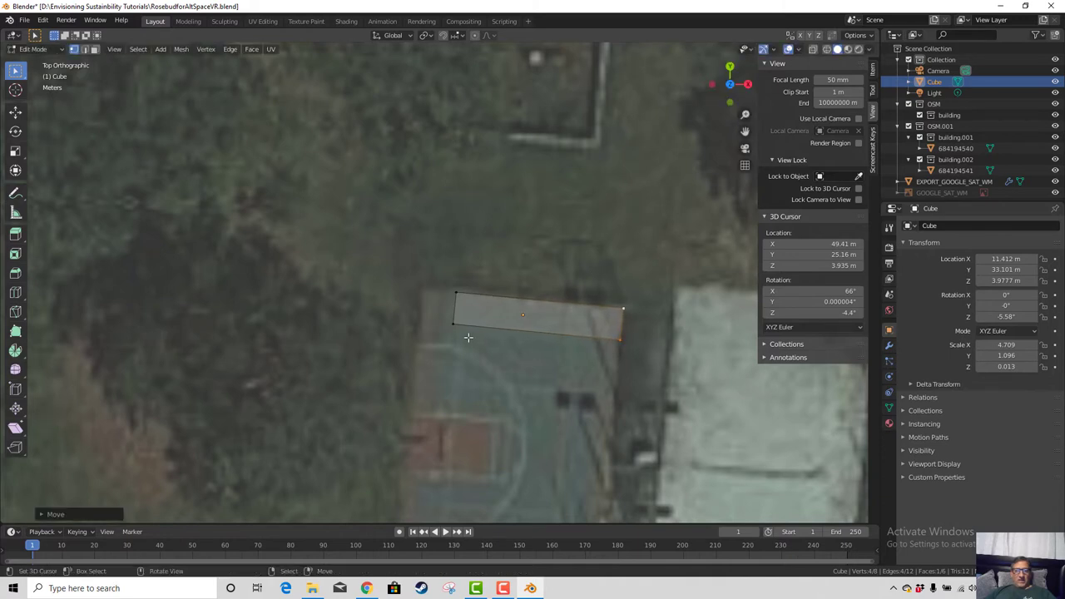
pyautogui.press('a')
pyautogui.press('a')
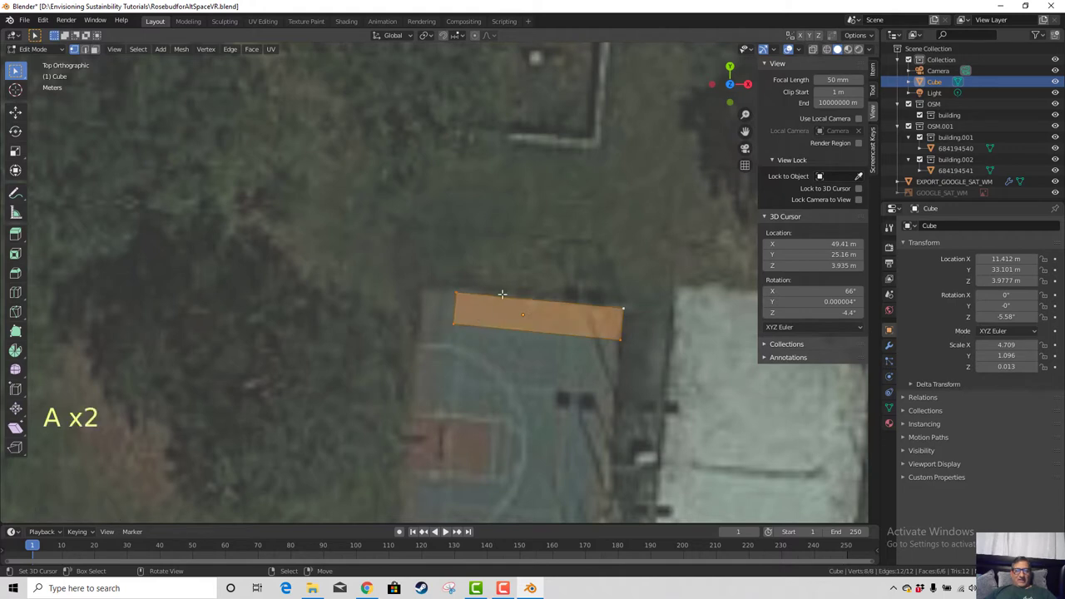
pyautogui.press('a')
pyautogui.rightClick(484, 301)
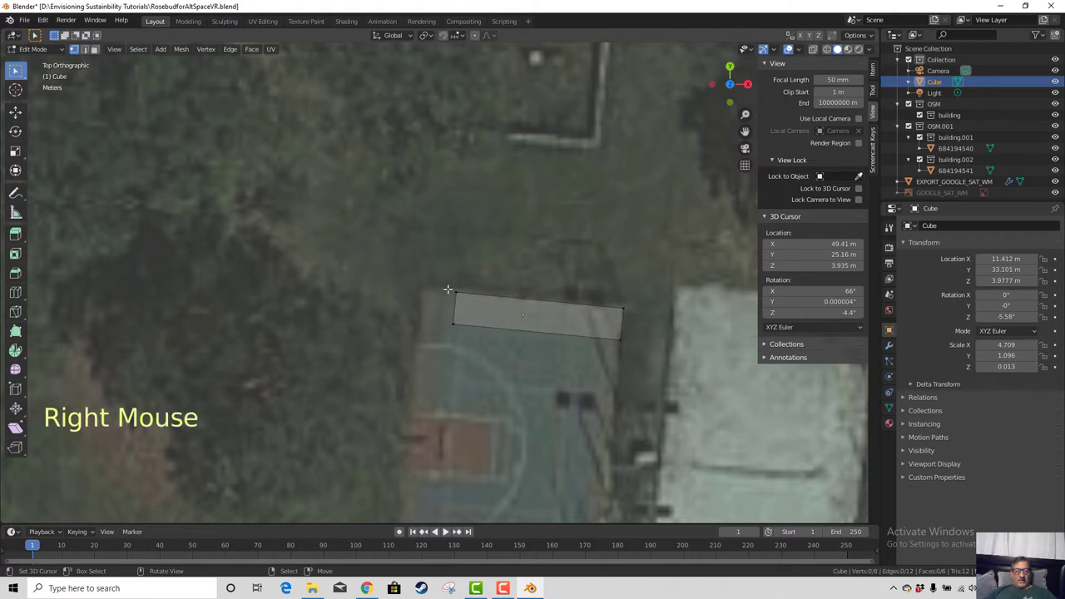
# Select the plane's left-edge vertices in wireframe and move them to the court's left side.
pyautogui.press('z')
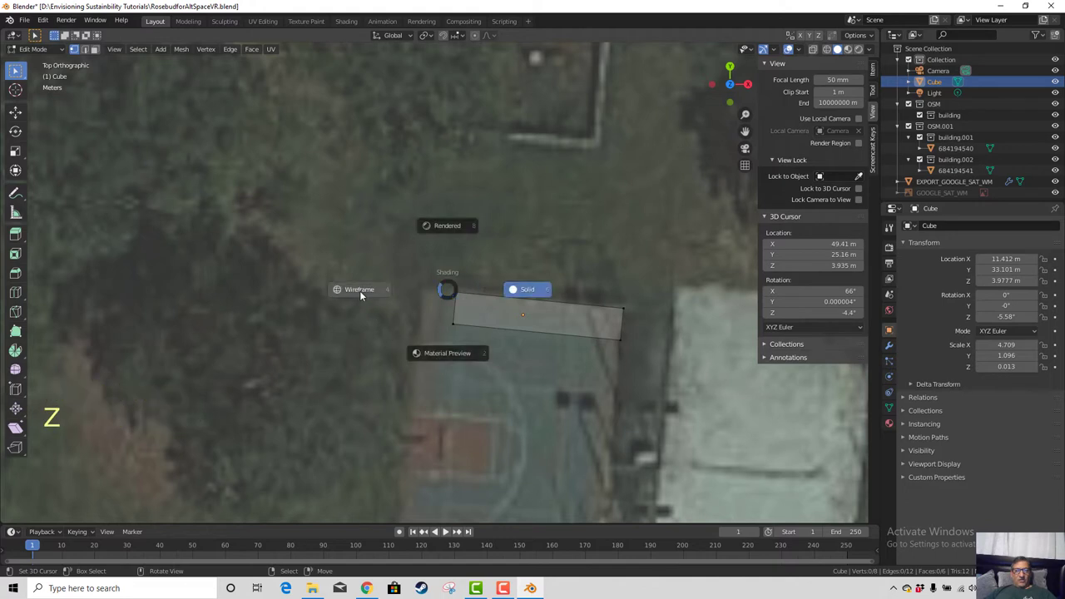
pyautogui.click(360, 293)
pyautogui.press('b')
pyautogui.moveTo(421, 274); pyautogui.dragTo(489, 340)
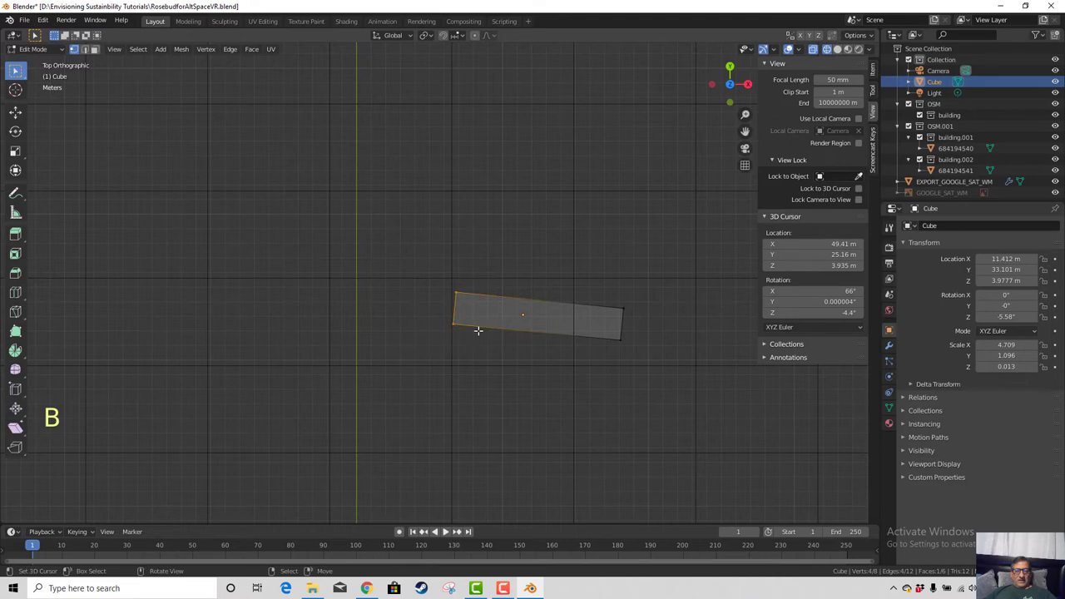
pyautogui.press('z')
pyautogui.click(514, 323)
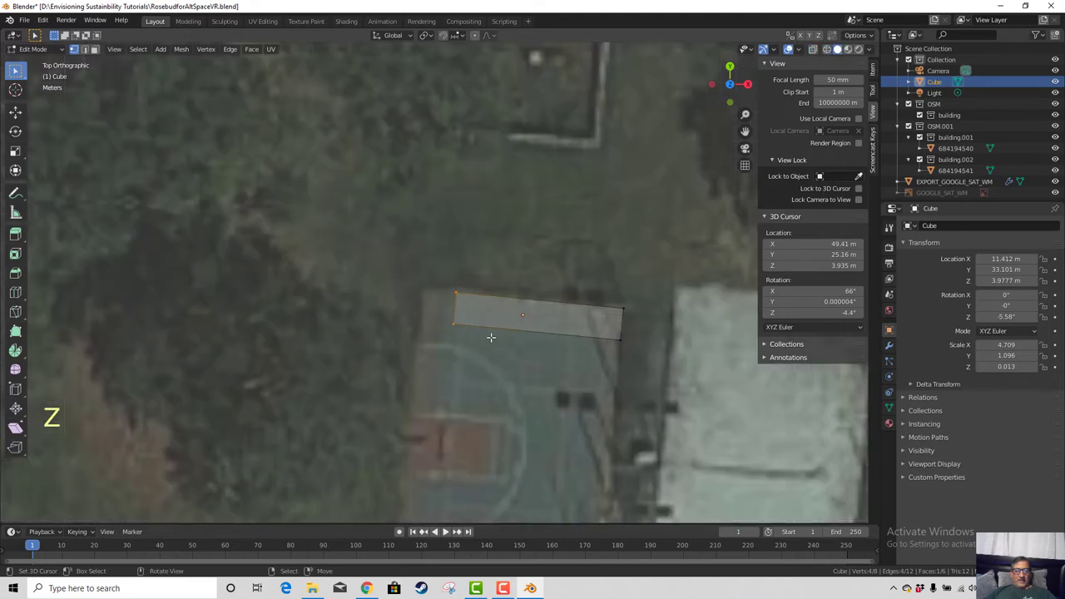
pyautogui.press('g')
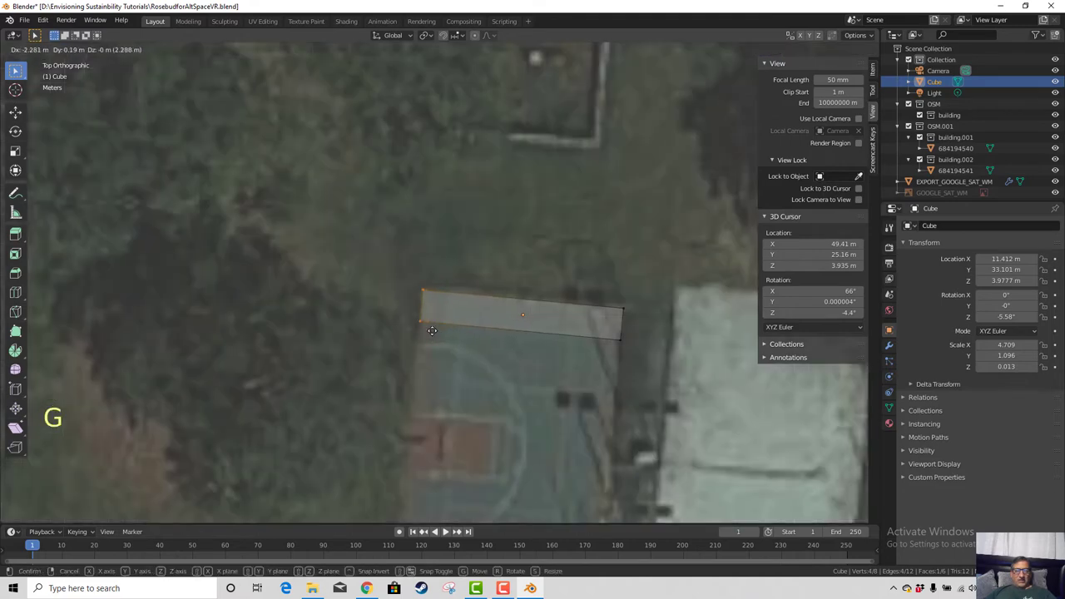
pyautogui.rightClick(431, 330)
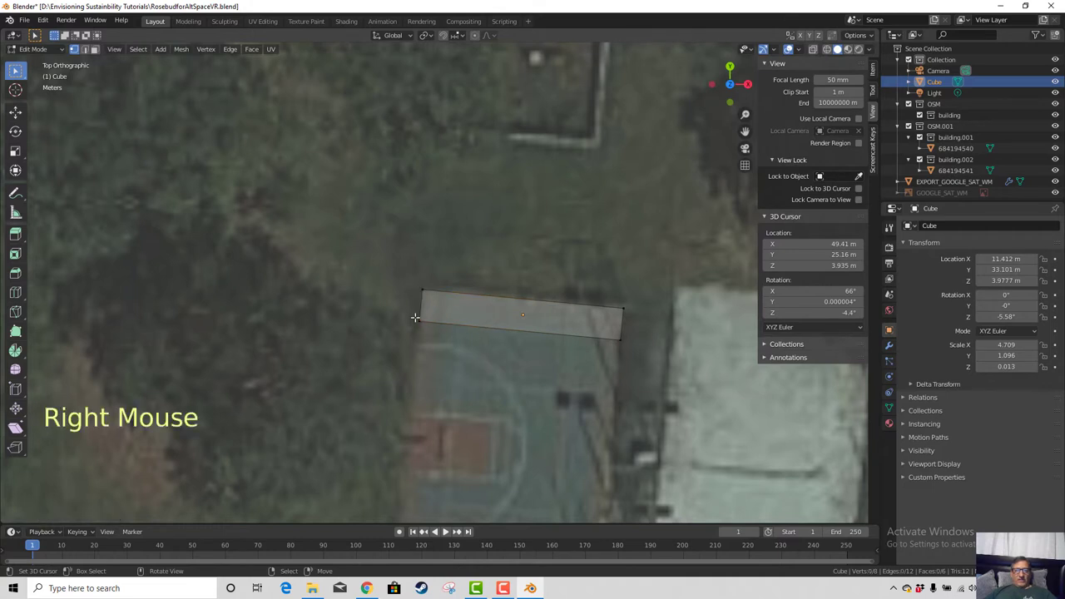
# In wireframe, box-select the lower-left and lower-right vertices forming the plane's bottom edge.
pyautogui.press('z')
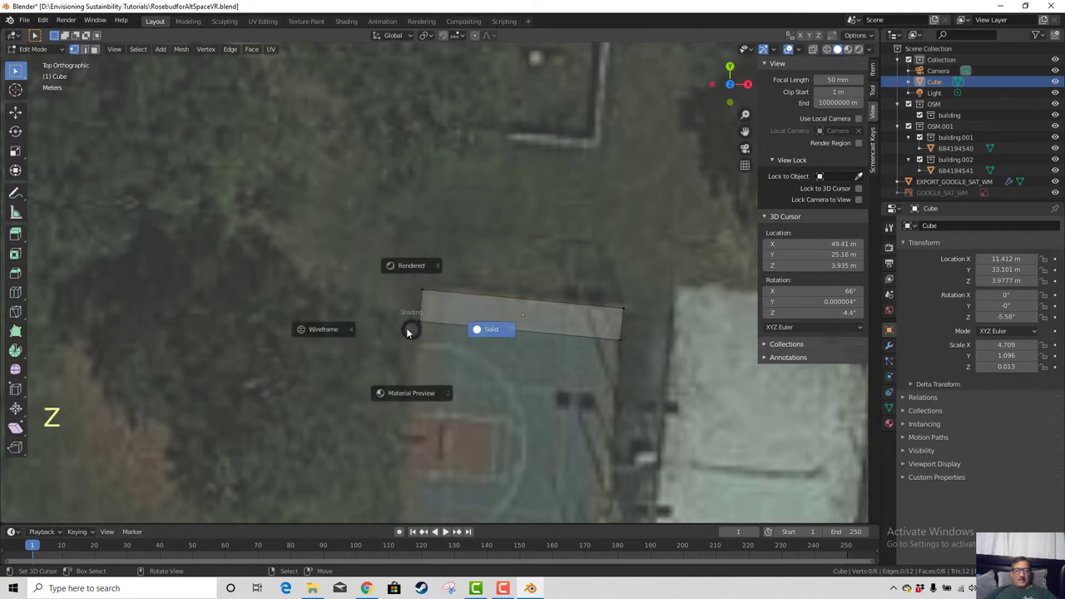
pyautogui.click(351, 330)
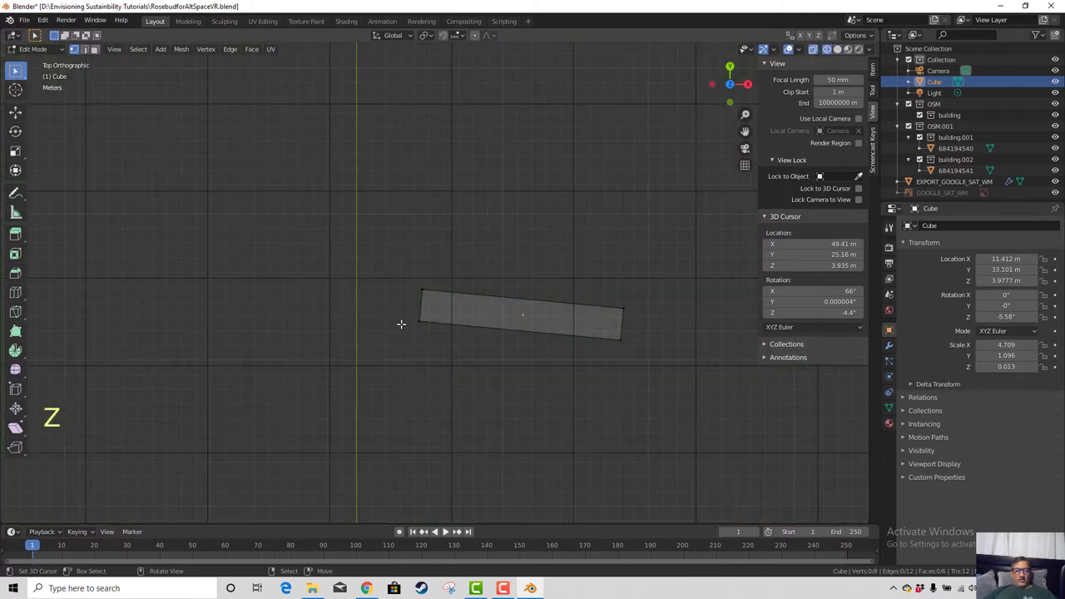
pyautogui.press('b')
pyautogui.moveTo(400, 310); pyautogui.dragTo(535, 365)
pyautogui.press('b')
pyautogui.moveTo(595, 324); pyautogui.dragTo(624, 357)
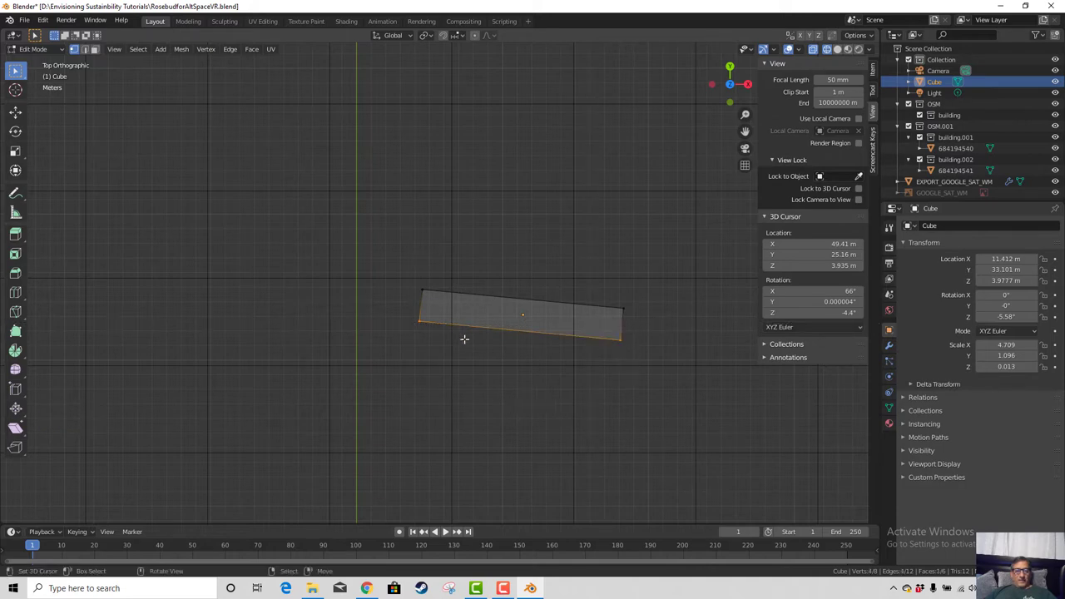
# In solid shading, drag the plane's bottom edge down to the basketball court's far end.
pyautogui.press('z')
pyautogui.click(544, 347)
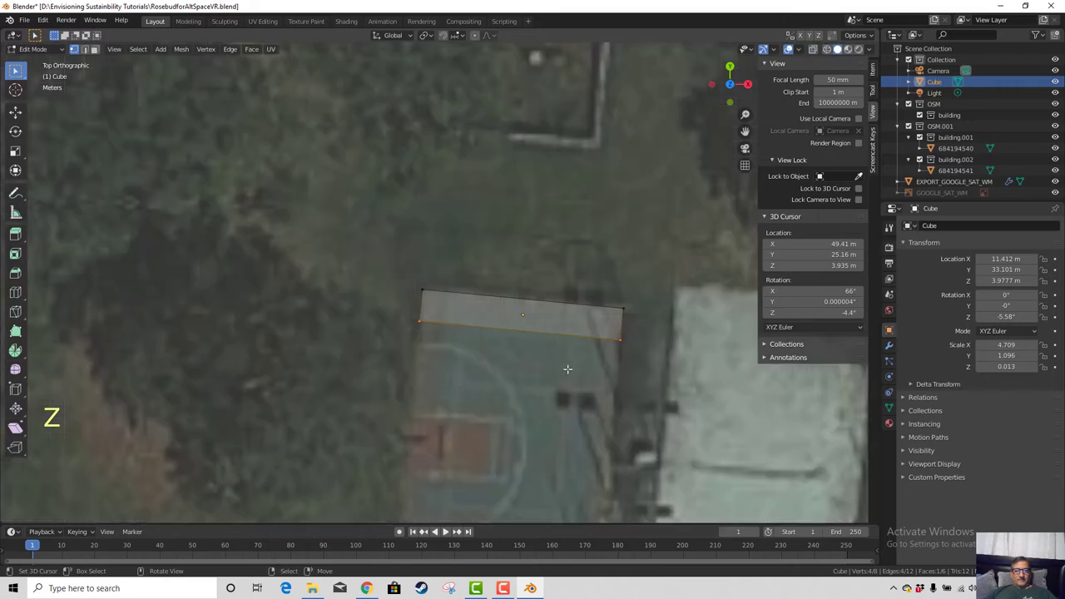
pyautogui.scroll(-2, 482, 373)
pyautogui.press('g')
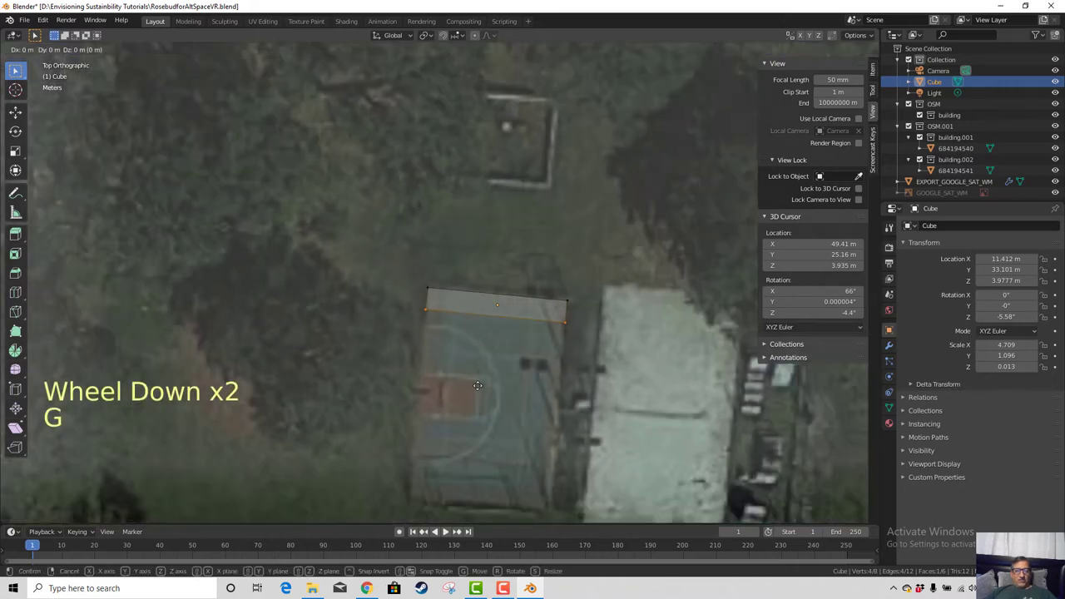
pyautogui.click(465, 86)
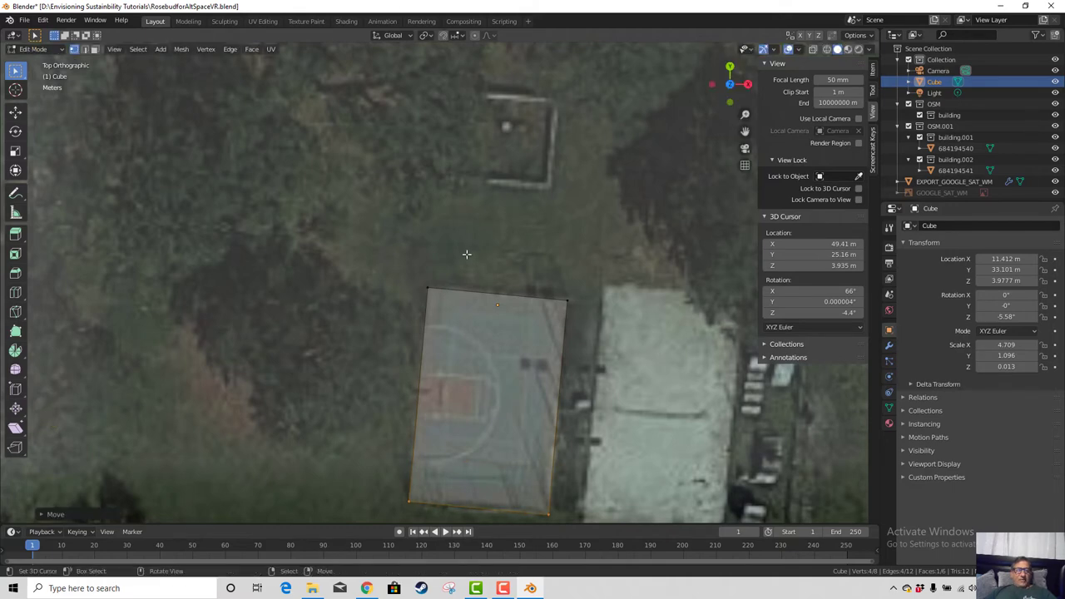
# Return to Object Mode and check from another angle that the plane covers the court.
pyautogui.press('Tab')
pyautogui.scroll(-2, 495, 319)
pyautogui.moveTo(495, 319)
pyautogui.mouseDown(button='middle')
pyautogui.moveTo(499, 190)
pyautogui.moveTo(504, 325)
pyautogui.mouseUp(button='middle')
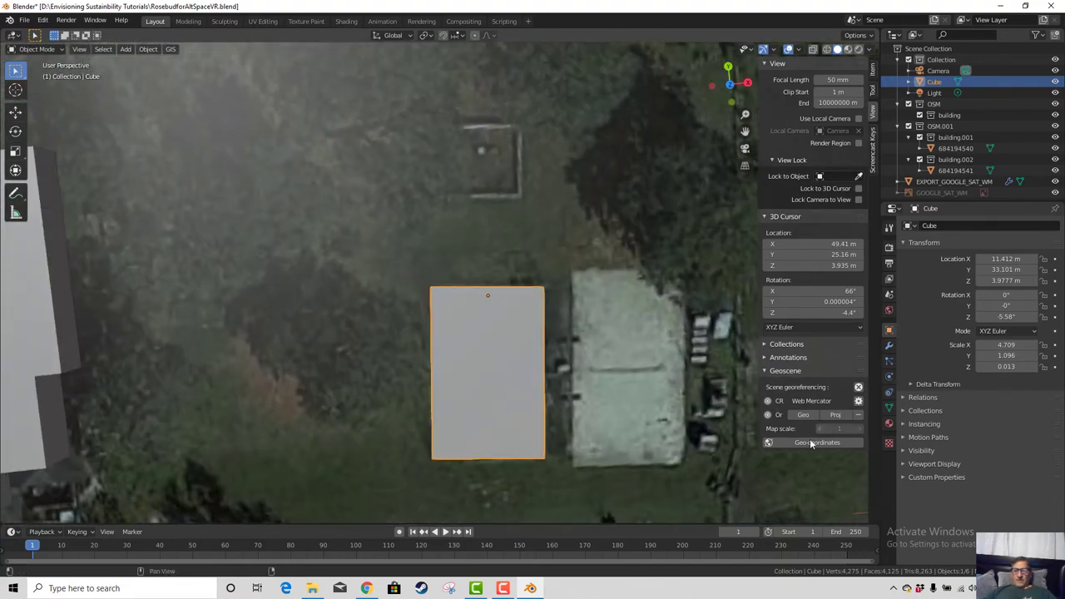
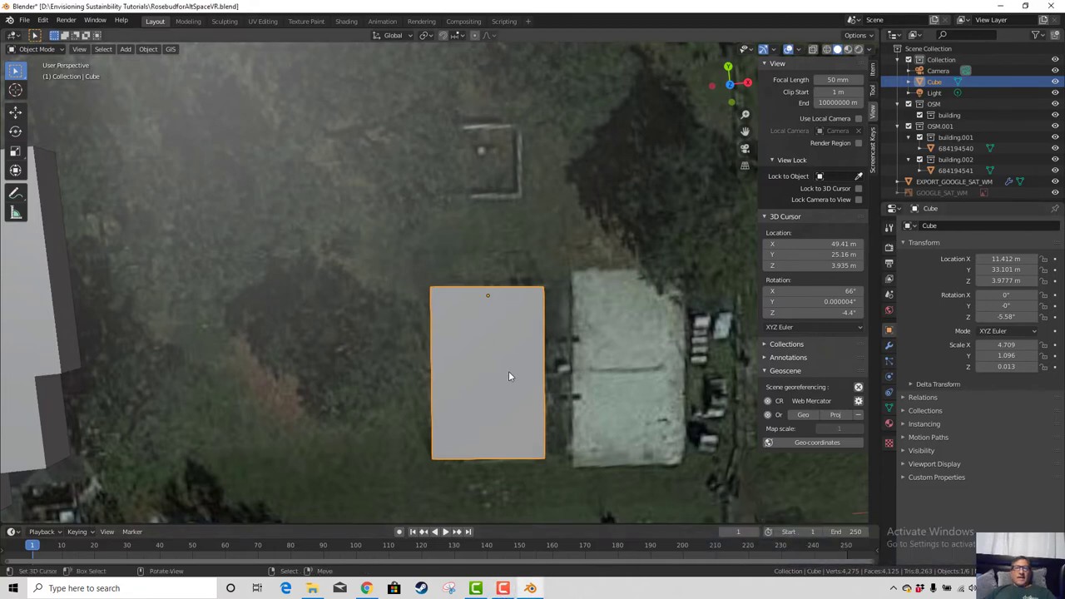
# Duplicate the flat slab and slide the copy along X over the white-roofed building.
pyautogui.scroll(2, 508, 425)
pyautogui.scroll(-2, 495, 433)
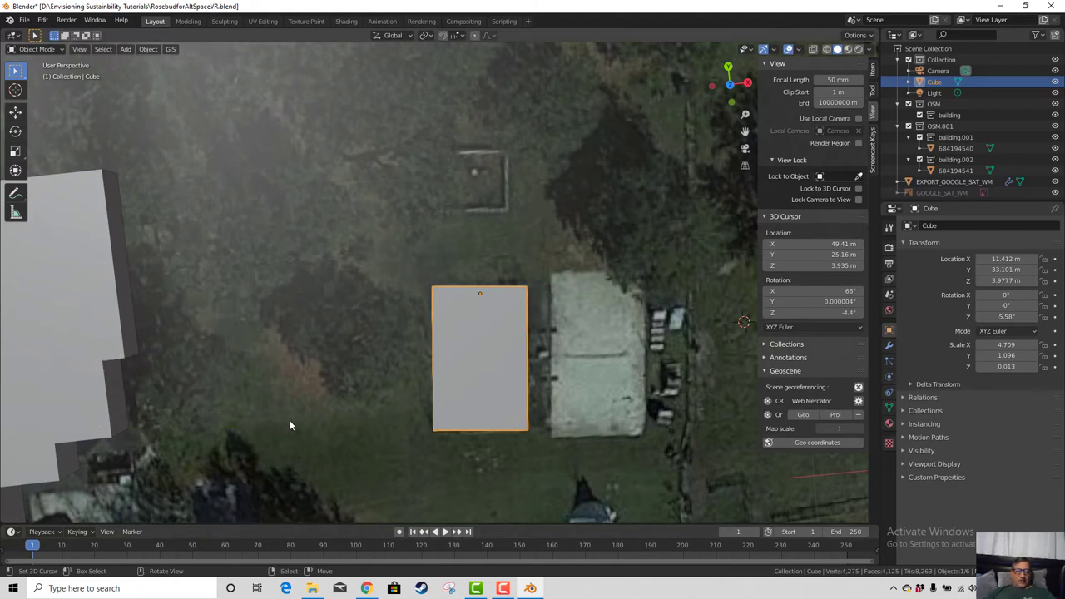
pyautogui.hotkey('shift', 'd')
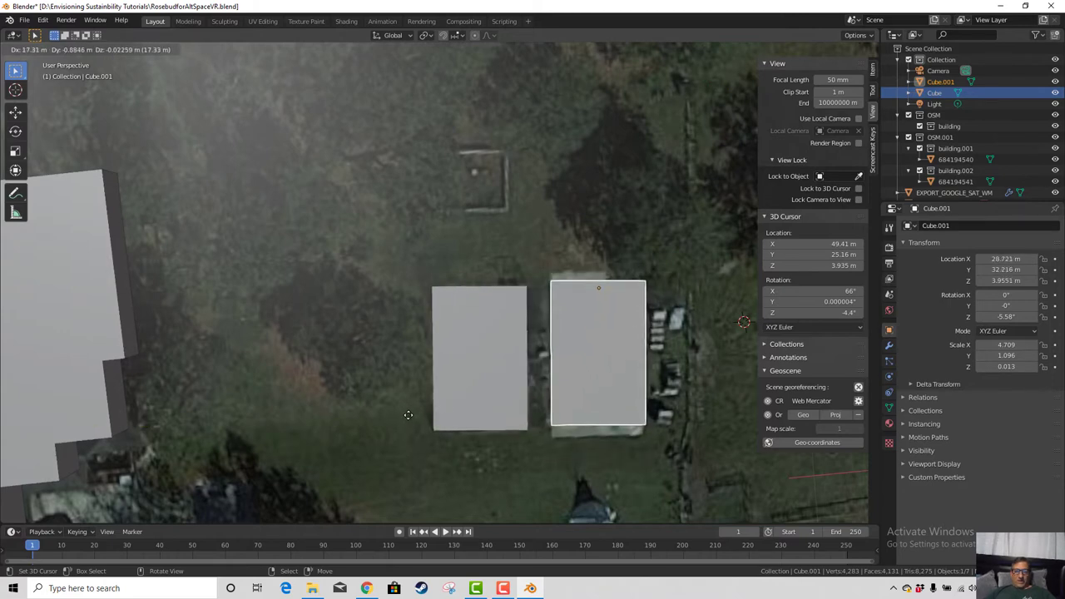
pyautogui.rightClick(408, 414)
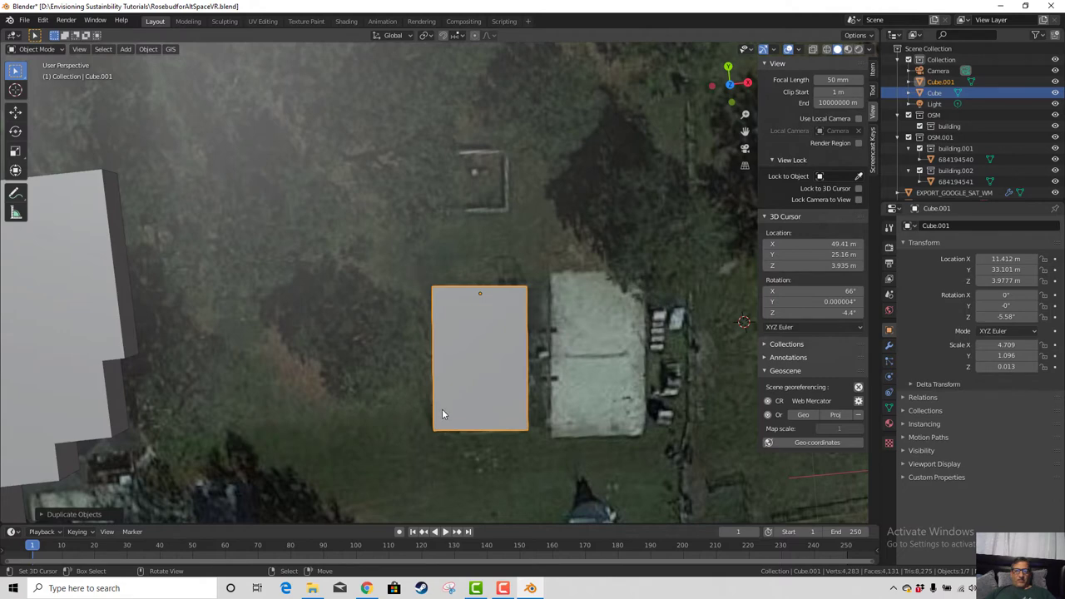
pyautogui.press('g')
pyautogui.press('x')
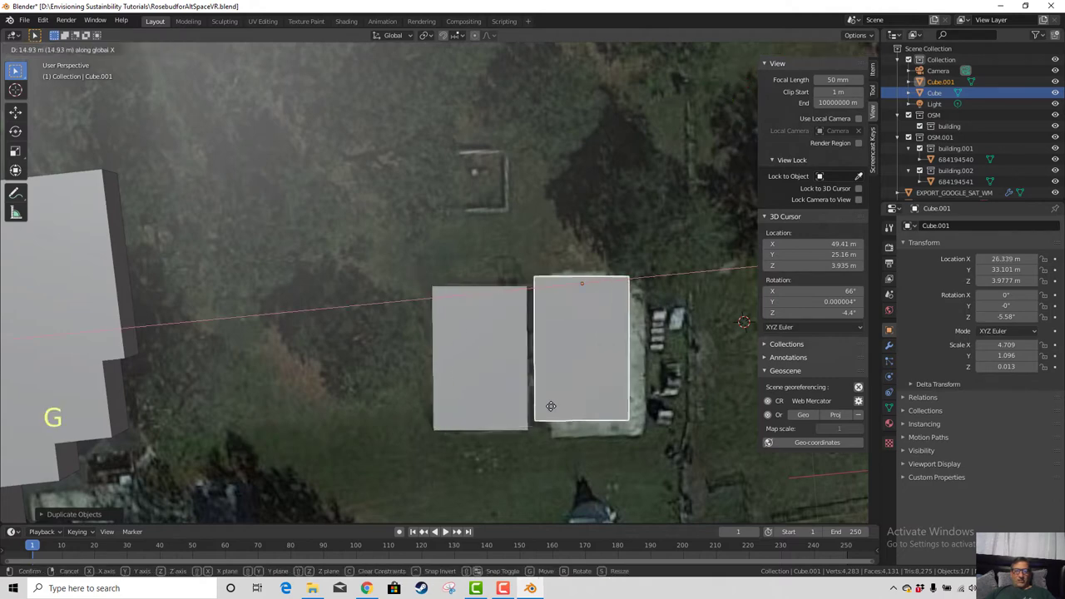
pyautogui.click(559, 411)
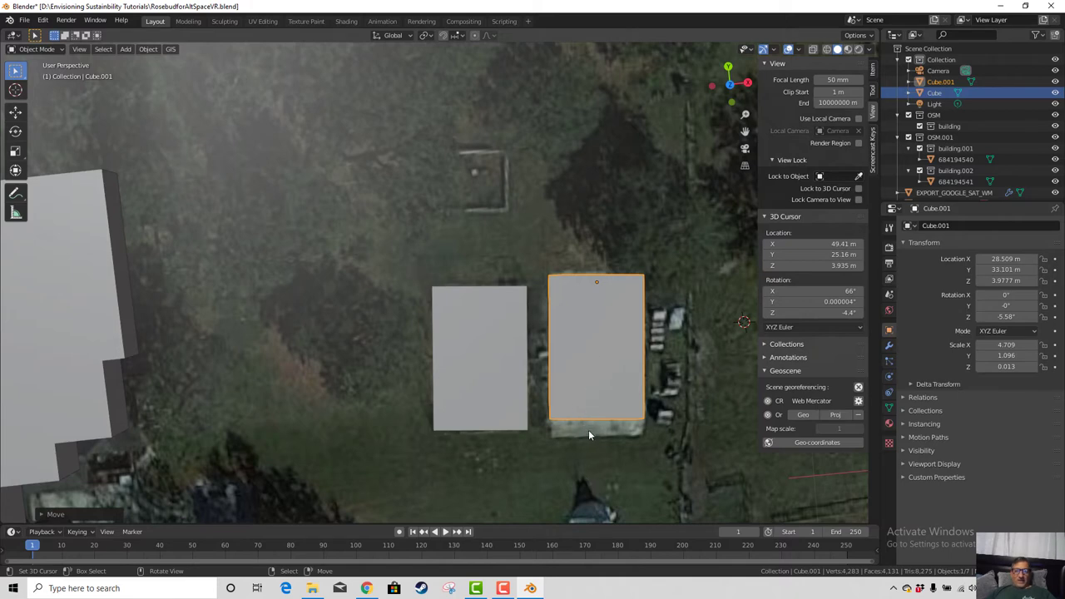
# Nudge the copied slab slightly upward so it sits over the building.
pyautogui.click(583, 398)
pyautogui.click(599, 380)
pyautogui.moveTo(601, 385); pyautogui.dragTo(600, 380, button='right')
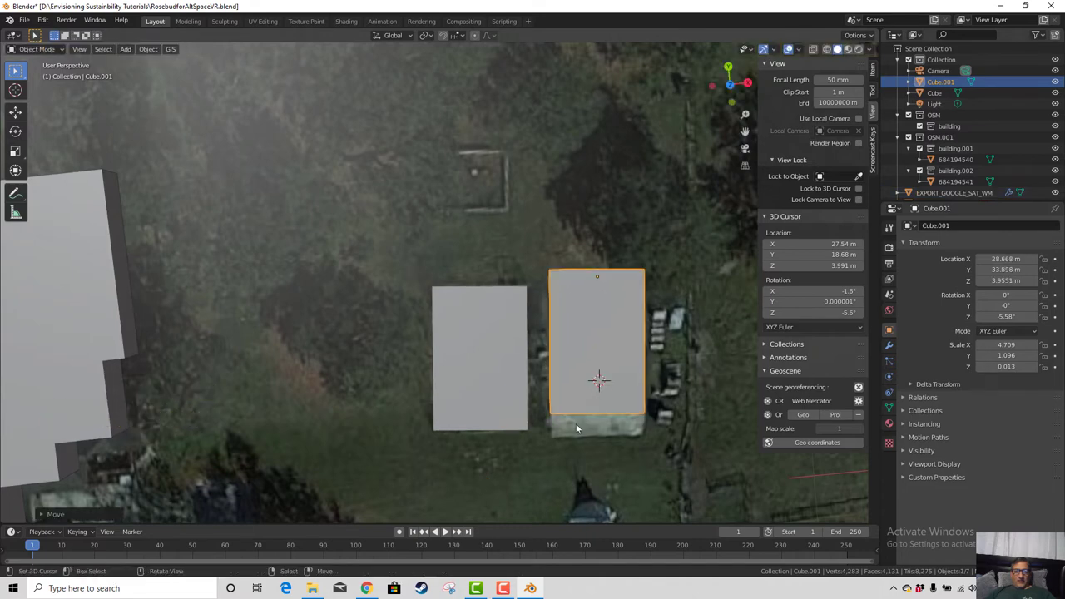
# In Edit Mode with wireframe shading, box-select the copied slab's two bottom-edge vertices.
pyautogui.press('Tab')
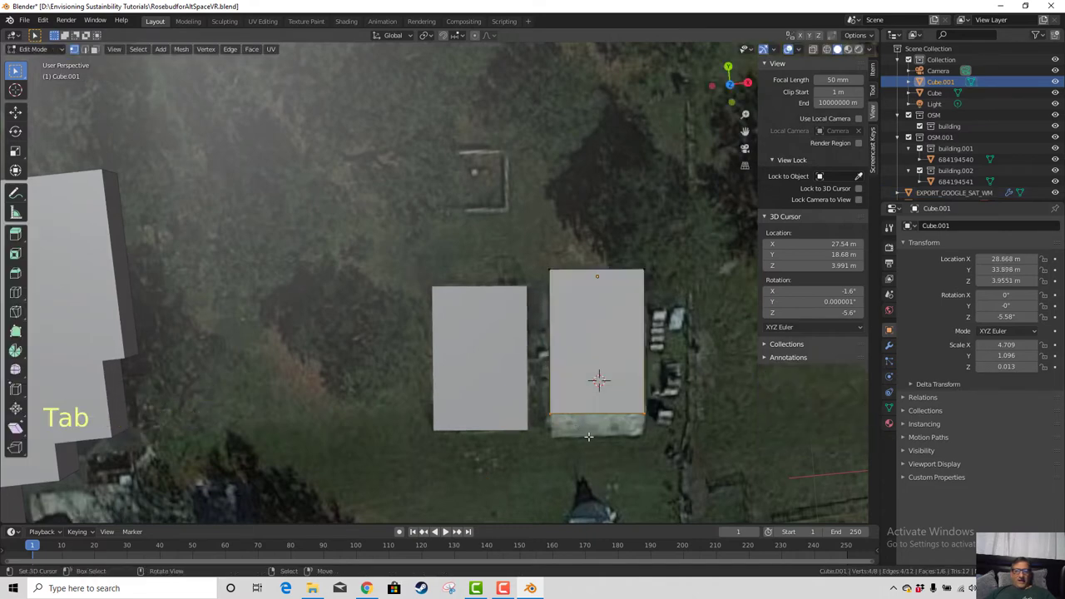
pyautogui.press('a')
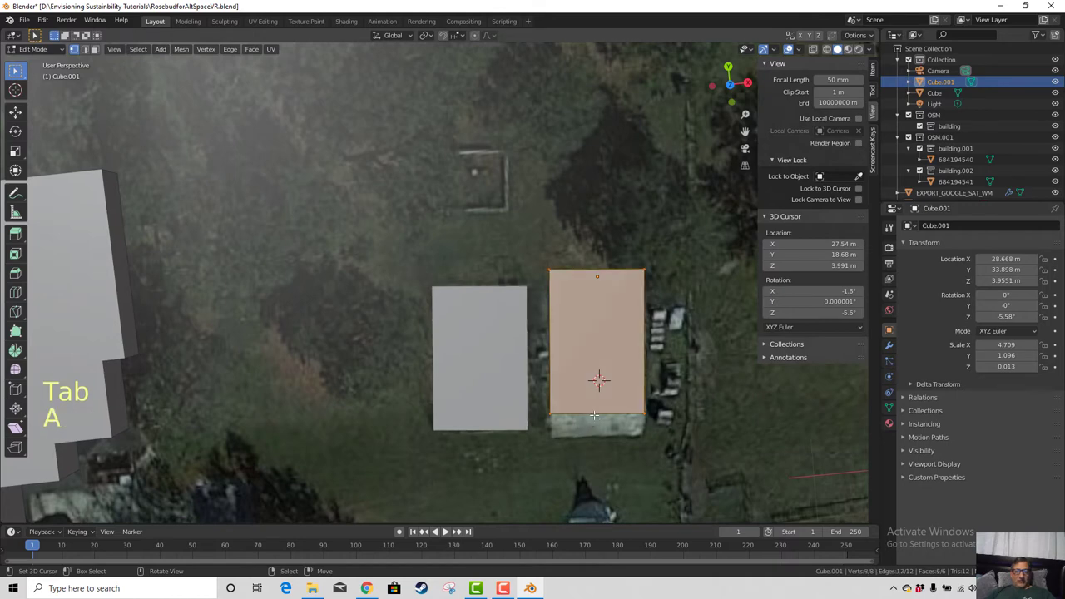
pyautogui.click(645, 449)
pyautogui.rightClick(645, 448)
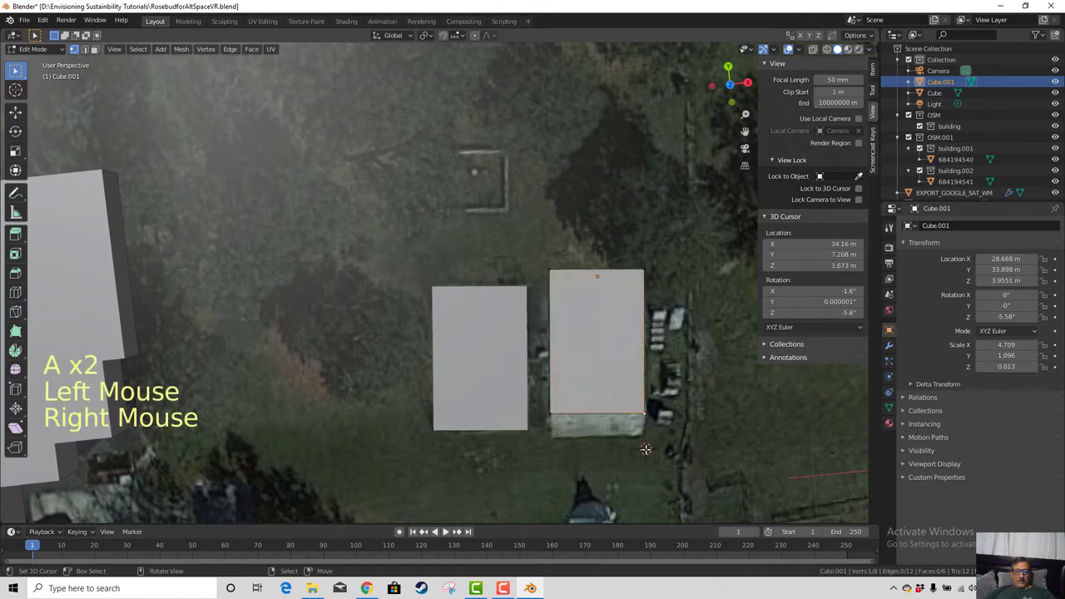
pyautogui.press('z')
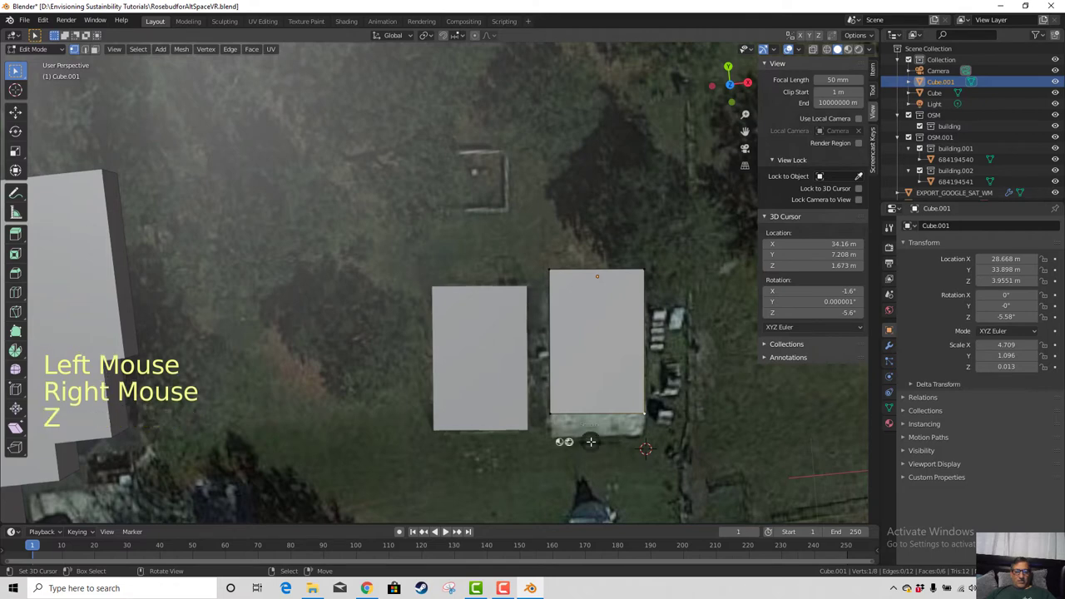
pyautogui.click(508, 445)
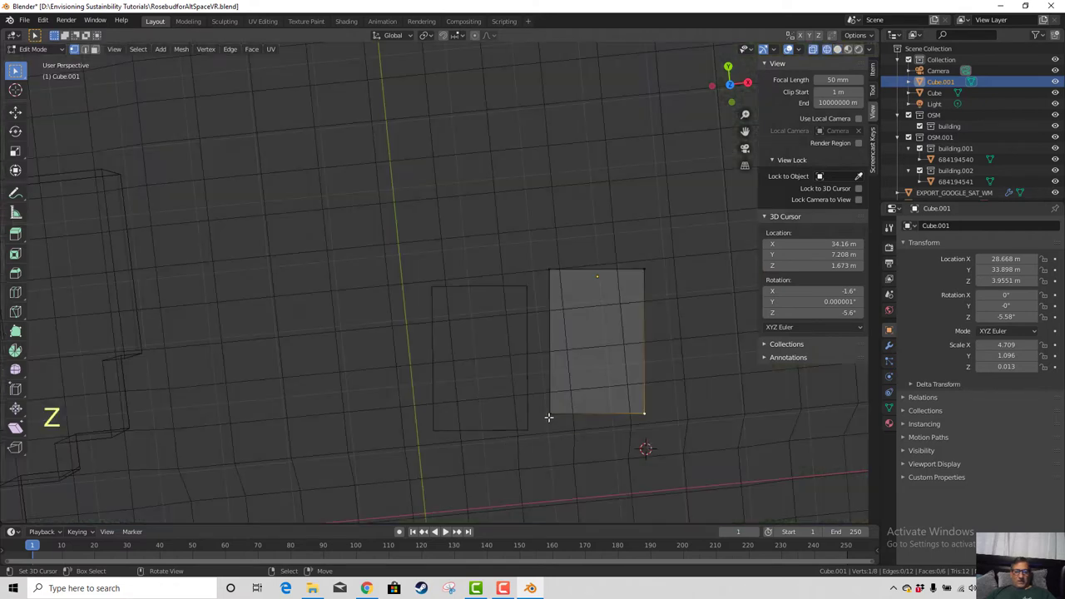
pyautogui.press('b')
pyautogui.moveTo(551, 405); pyautogui.dragTo(656, 425)
pyautogui.press('b')
pyautogui.moveTo(547, 403); pyautogui.dragTo(660, 427)
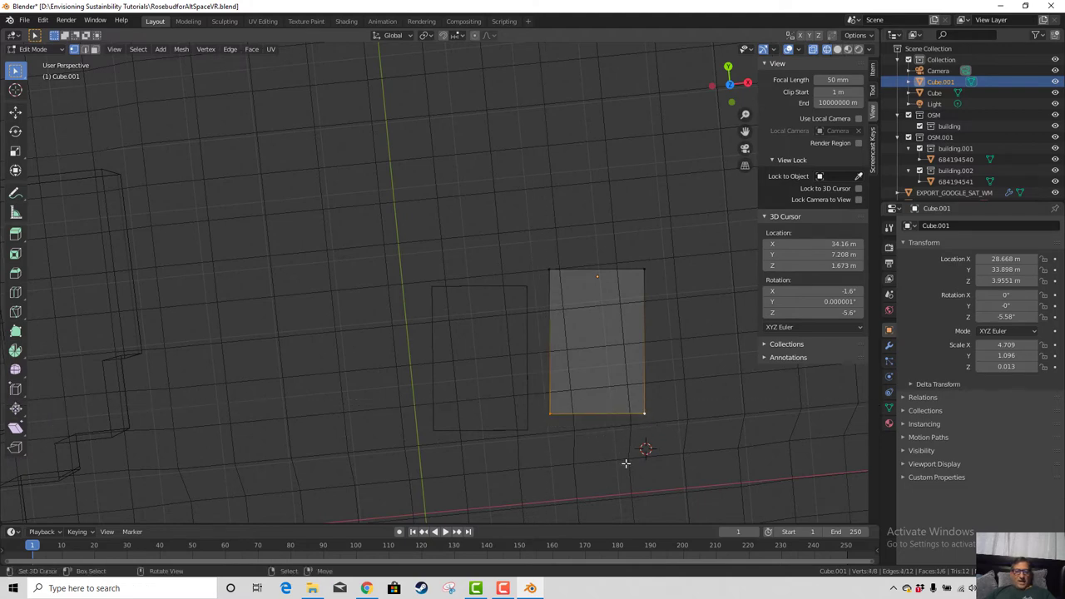
# Back in solid shading, drag the bottom edge about 3 m down past the building and exit Edit Mode.
pyautogui.press('z')
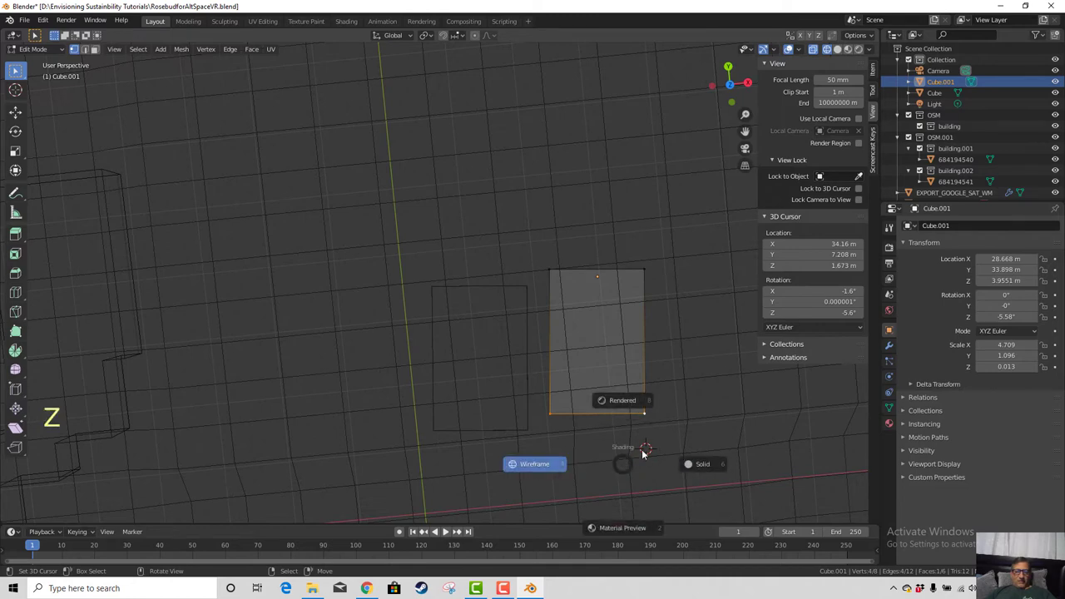
pyautogui.click(704, 468)
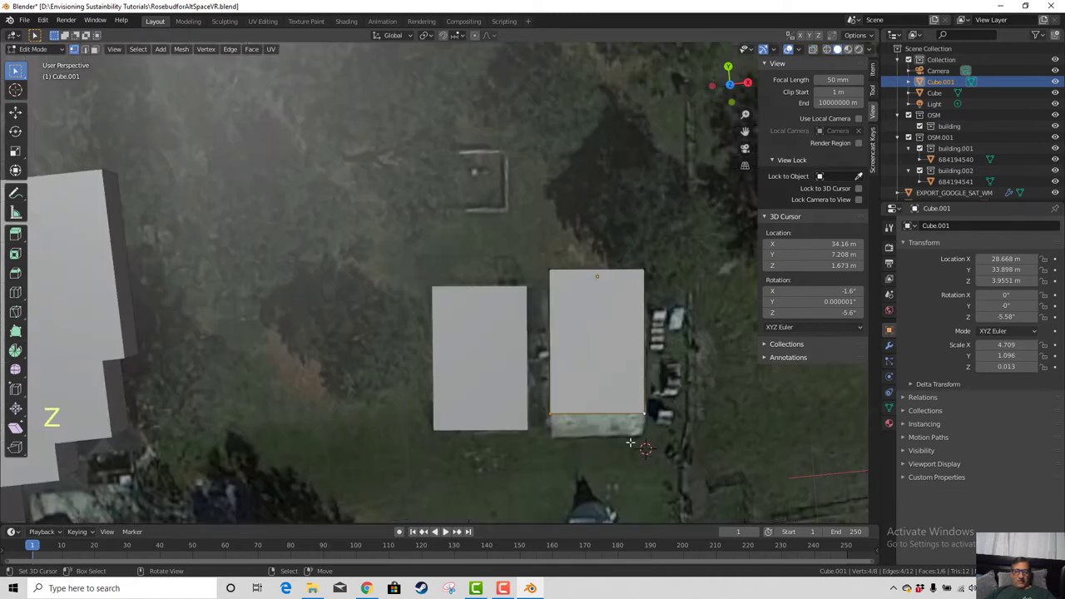
pyautogui.click(583, 438)
pyautogui.press('g')
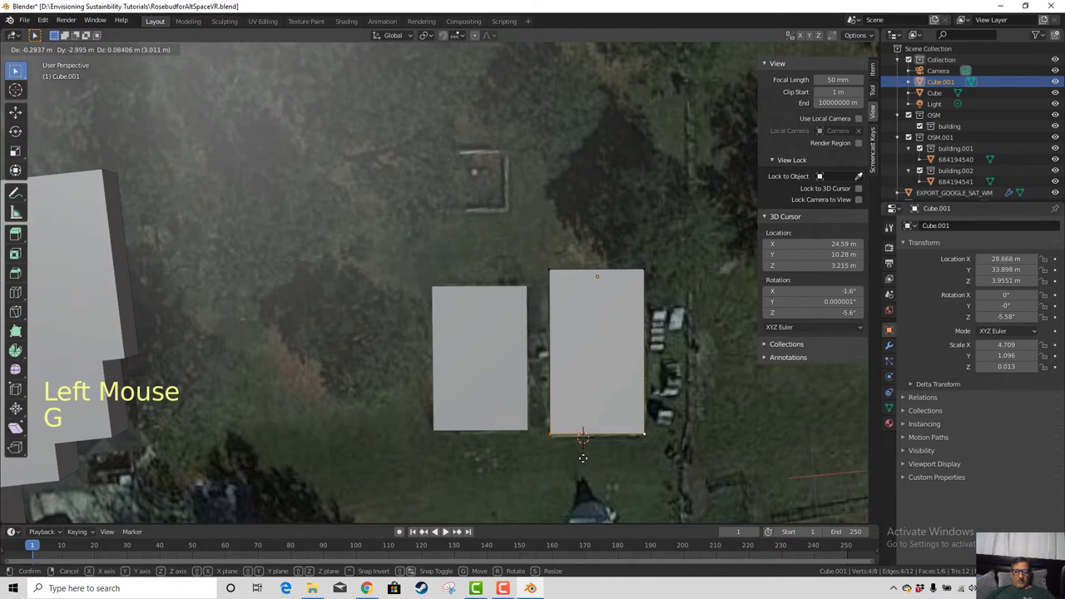
pyautogui.click(582, 459)
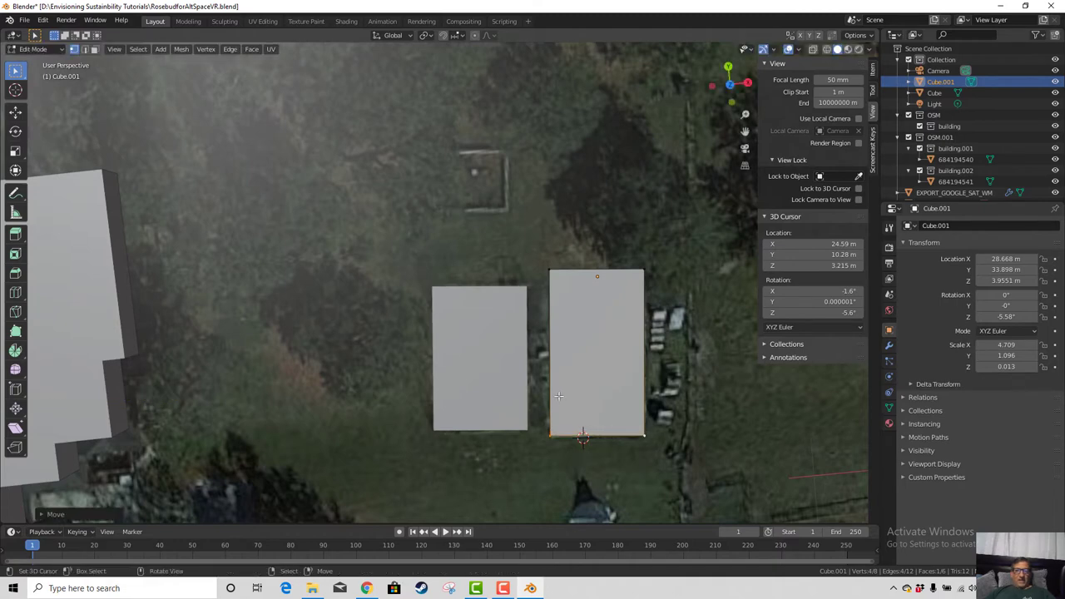
pyautogui.press('Tab')
pyautogui.moveTo(582, 447); pyautogui.dragTo(609, 317, button='middle')
# From front view, try tilting the copied slab, then undo the rotation.
pyautogui.press('KP_1')
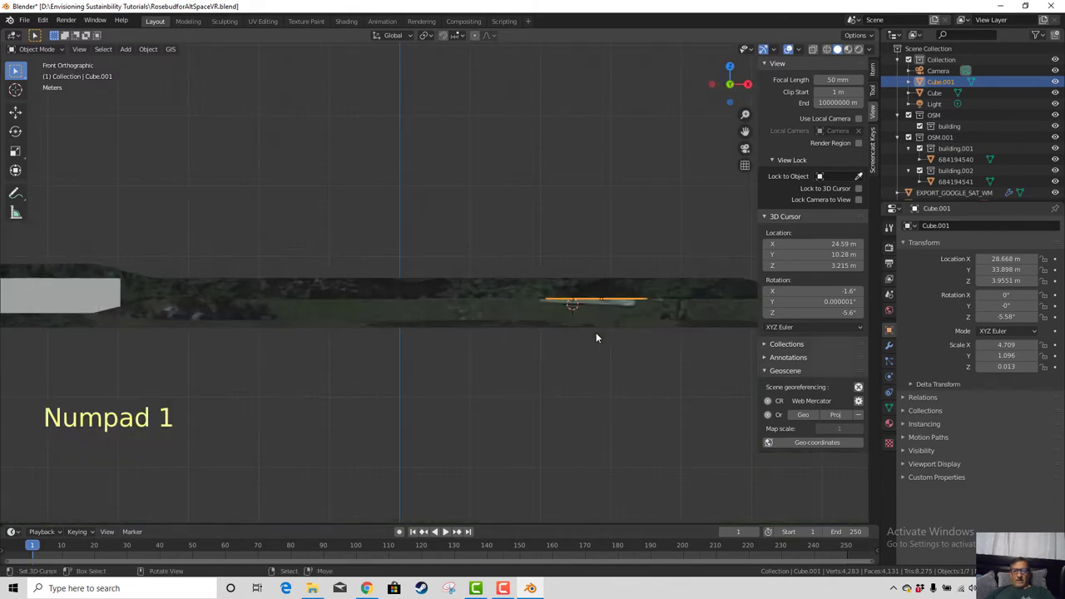
pyautogui.scroll(2, 593, 341)
pyautogui.moveTo(628, 366); pyautogui.dragTo(581, 396, button='middle')
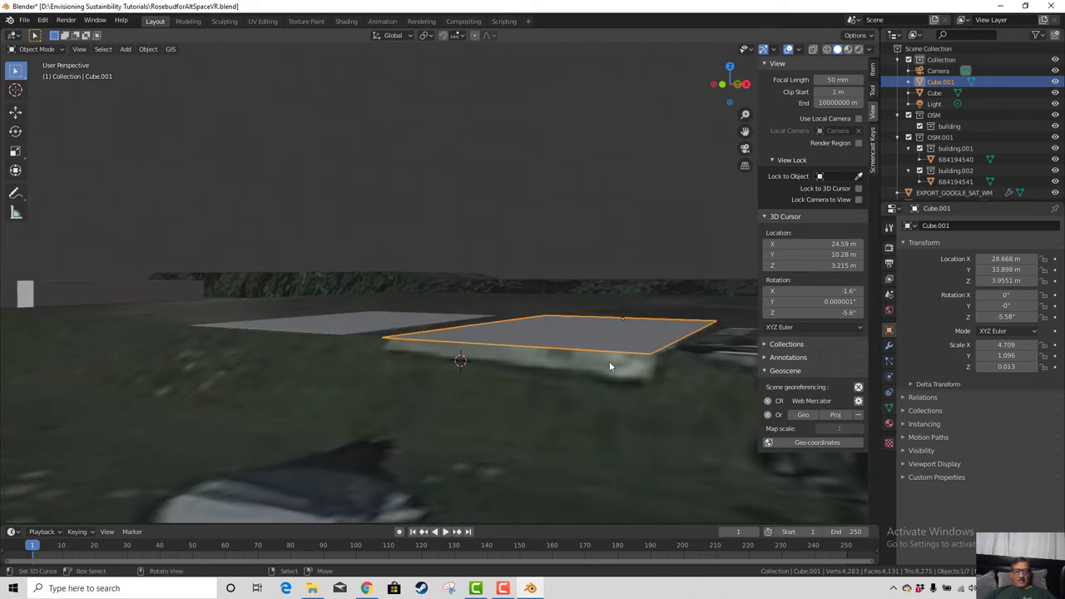
pyautogui.press('r')
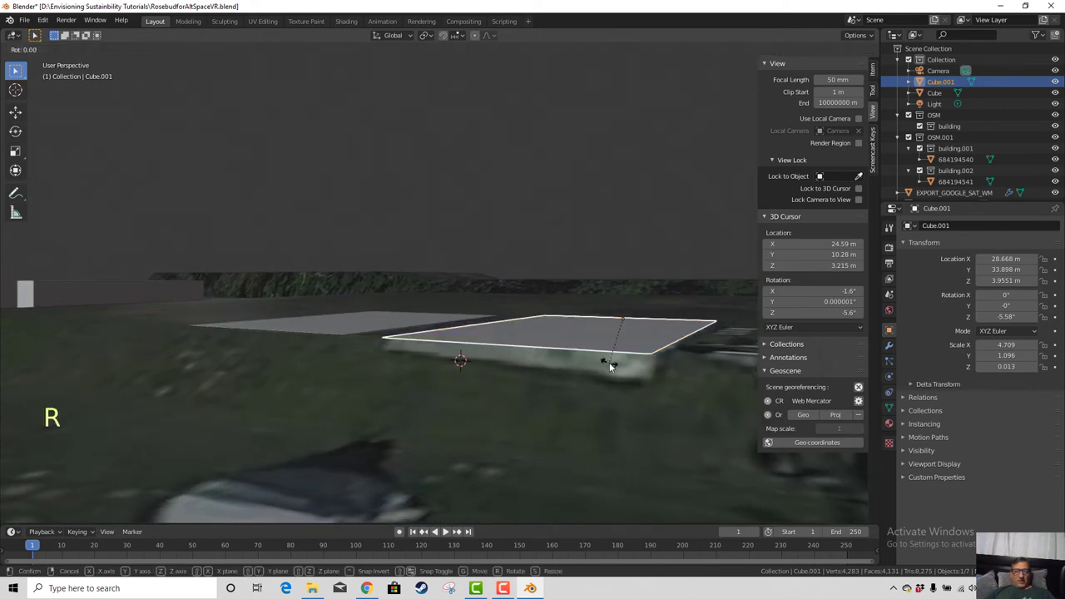
pyautogui.click(609, 364)
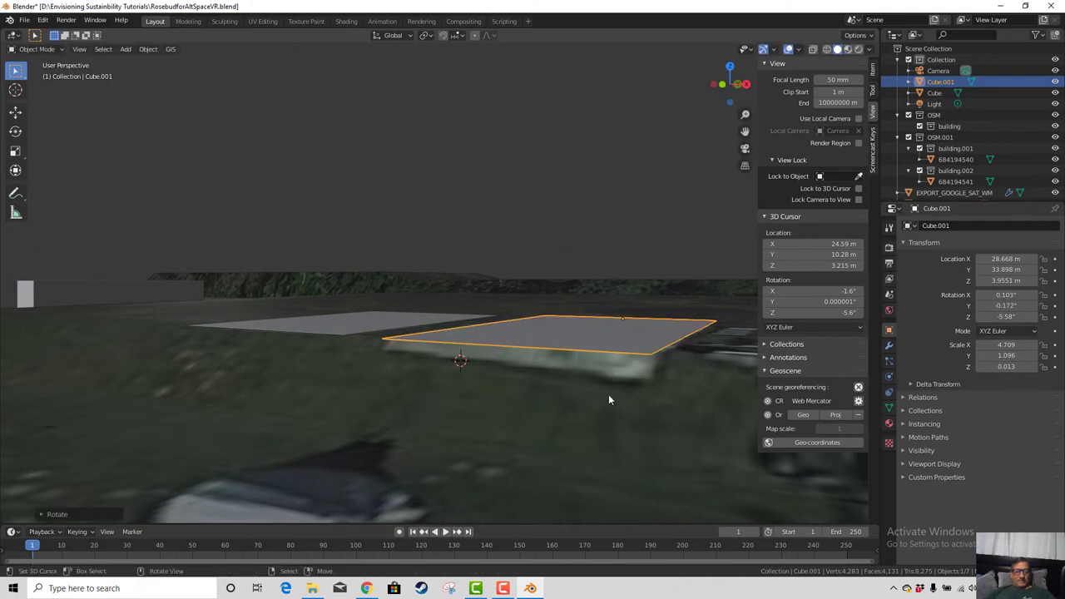
pyautogui.hotkey('ctrl', 'z')
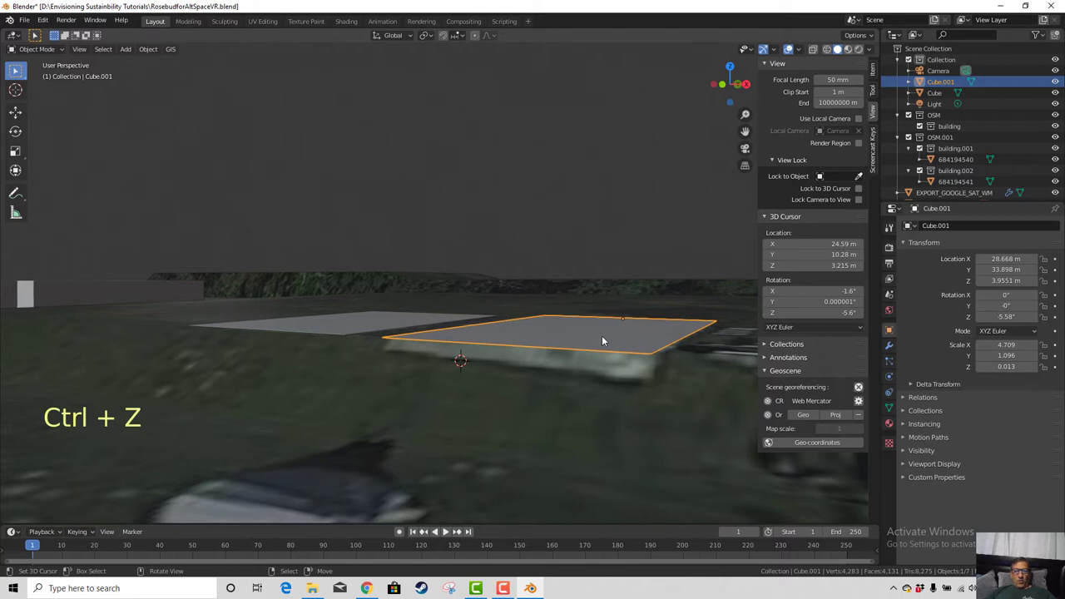
# Orbit edge-on and above to check Cube.001 lies on the terrain beside the original slab.
pyautogui.moveTo(636, 395); pyautogui.dragTo(609, 408, button='middle')
pyautogui.scroll(-3, 566, 401)
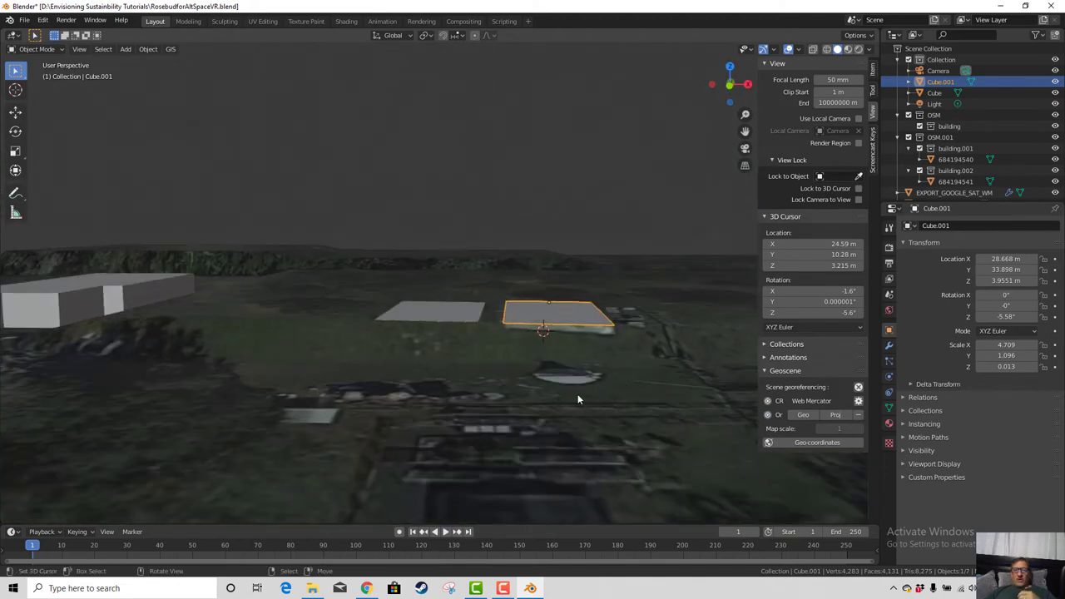
pyautogui.scroll(-5, 472, 403)
pyautogui.scroll(8, 494, 410)
pyautogui.moveTo(514, 435); pyautogui.dragTo(448, 428, button='middle')
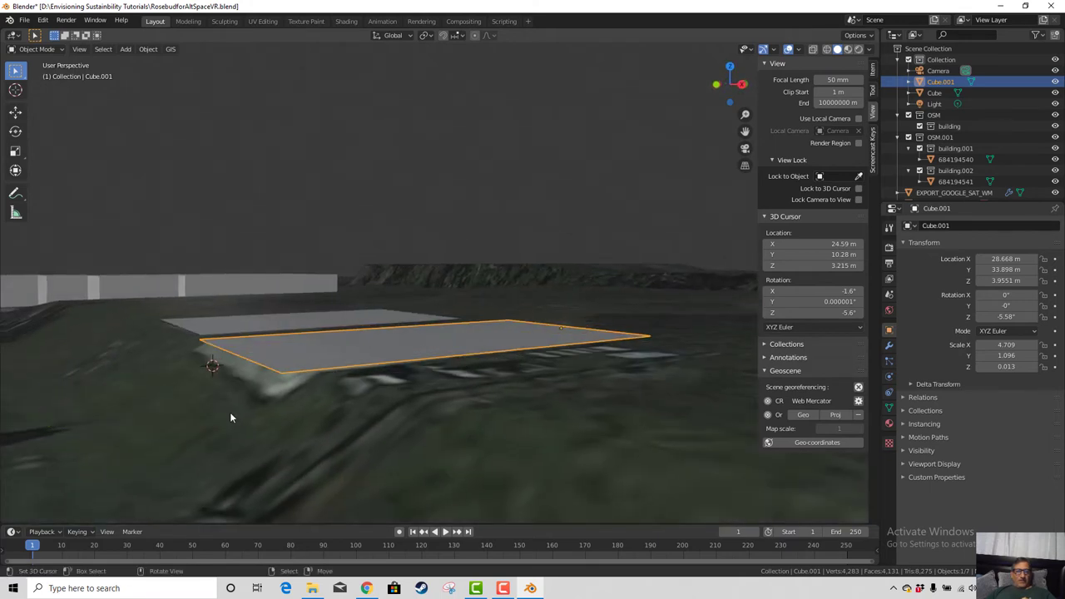
pyautogui.moveTo(232, 410); pyautogui.dragTo(286, 413, button='middle')
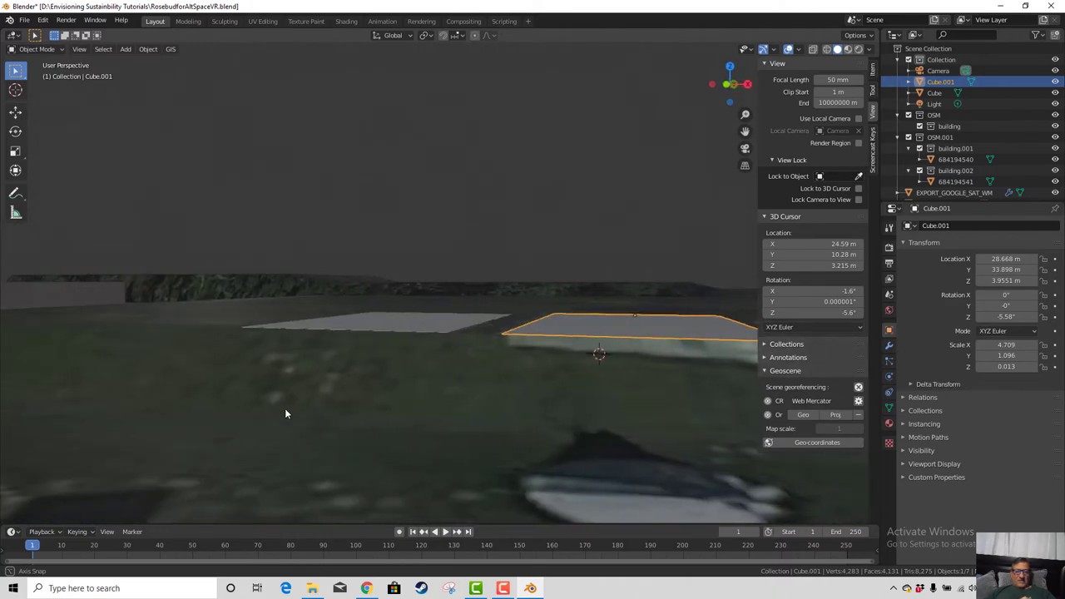
pyautogui.scroll(-4, 290, 411)
pyautogui.moveTo(359, 411); pyautogui.dragTo(396, 417, button='middle')
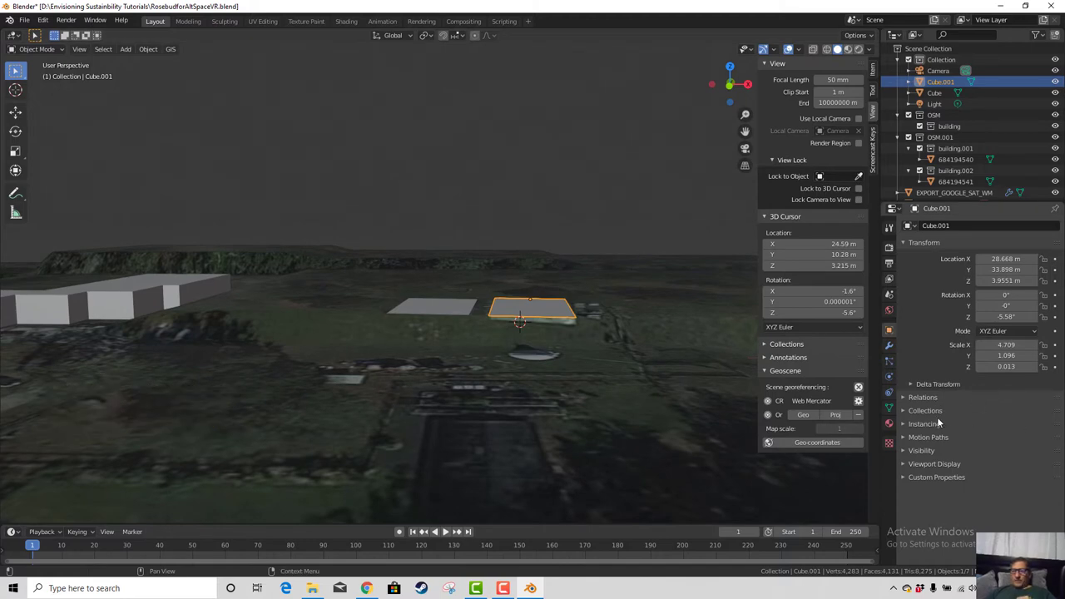
# Select EXPORT_GOOGLE_SAT_WM and raise its DEM Displace strength from 1.000 to 4.200.
pyautogui.click(966, 193)
pyautogui.scroll(-1, 596, 380)
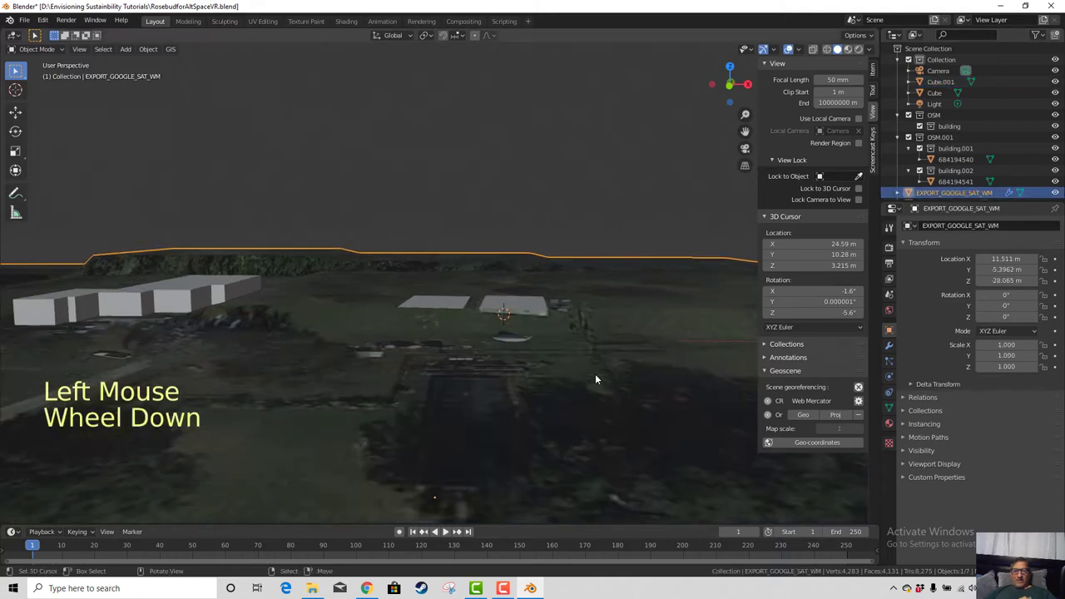
pyautogui.scroll(-2, 595, 379)
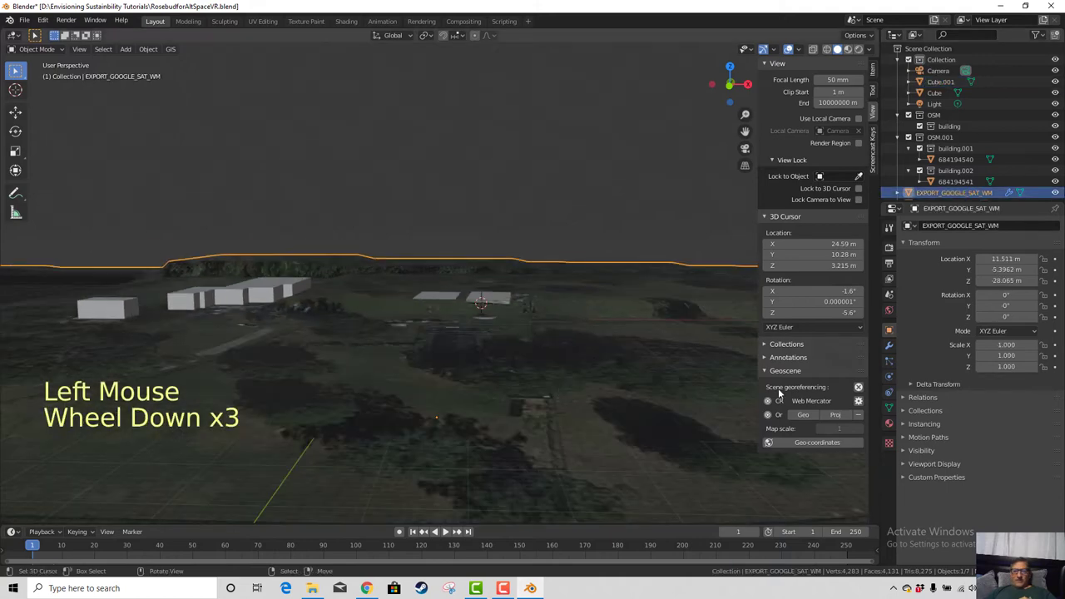
pyautogui.click(890, 348)
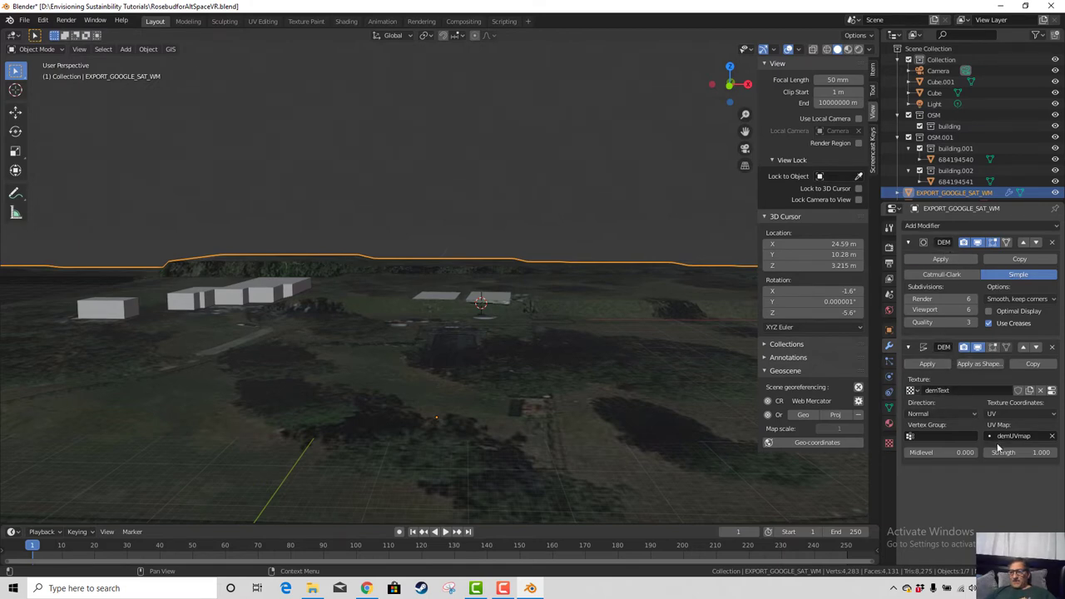
pyautogui.scroll(1, 1022, 402)
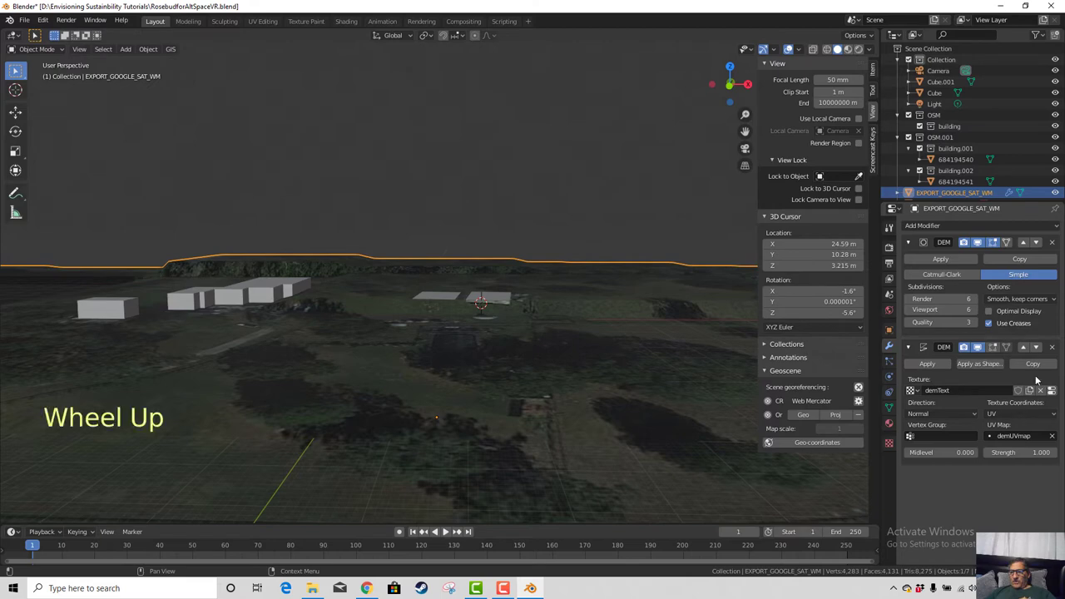
pyautogui.click(1026, 452)
pyautogui.moveTo(1025, 452); pyautogui.dragTo(1057, 452)
pyautogui.scroll(-2, 633, 400)
pyautogui.moveTo(632, 400); pyautogui.dragTo(502, 409, button='middle')
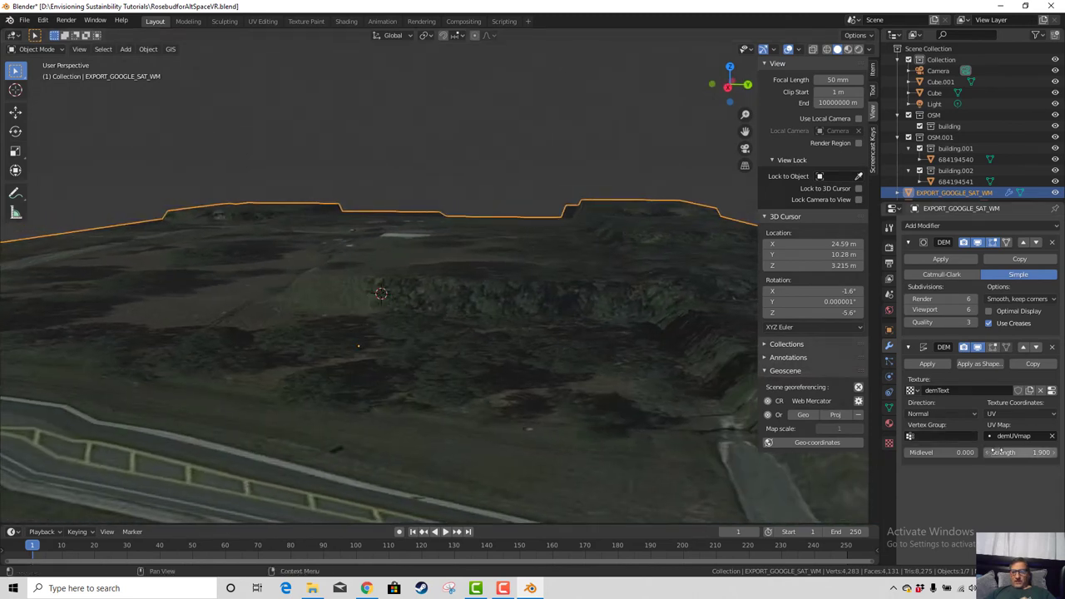
pyautogui.moveTo(1019, 452); pyautogui.dragTo(1057, 451)
pyautogui.moveTo(651, 379); pyautogui.dragTo(730, 428, button='middle')
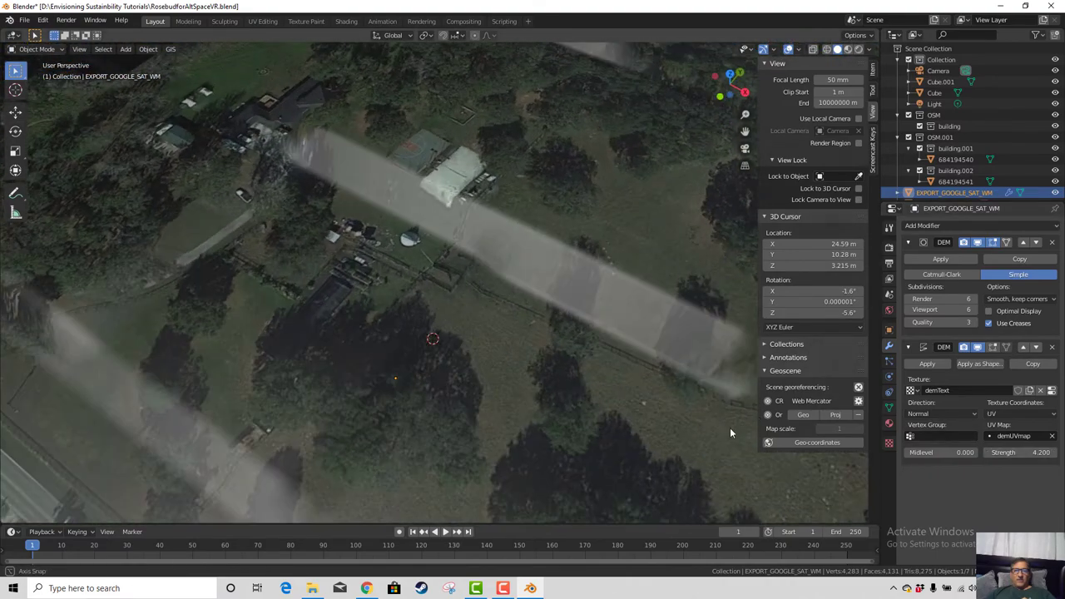
# Set the DEM Displace strength back to 1.000.
pyautogui.scroll(1, 493, 260)
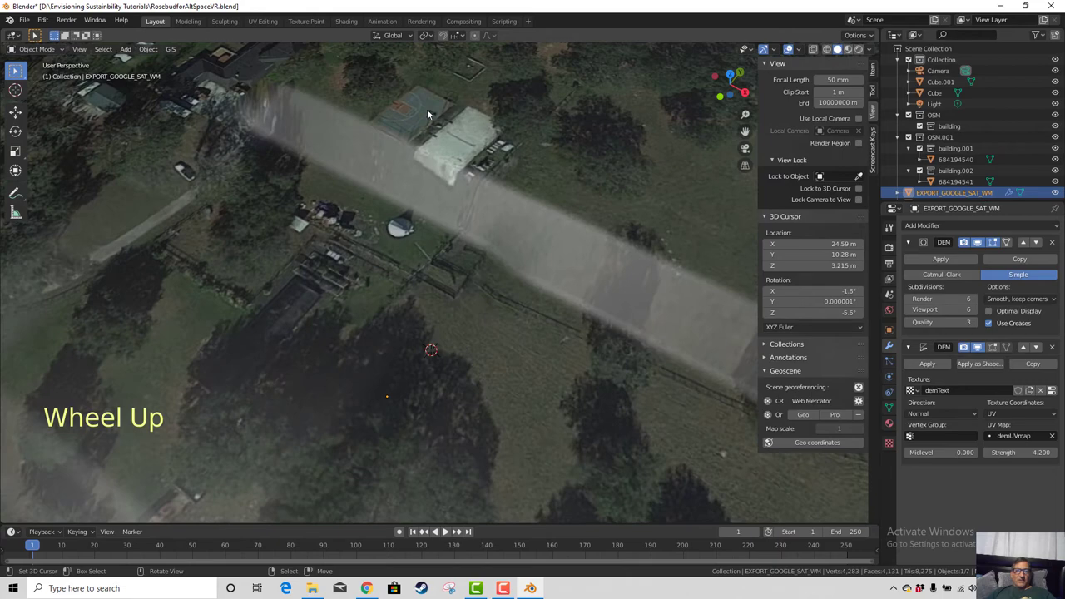
pyautogui.moveTo(443, 196); pyautogui.dragTo(452, 231, button='middle')
pyautogui.moveTo(402, 271); pyautogui.dragTo(544, 268, button='middle')
pyautogui.scroll(-4, 545, 268)
pyautogui.moveTo(388, 267); pyautogui.dragTo(275, 275, button='middle')
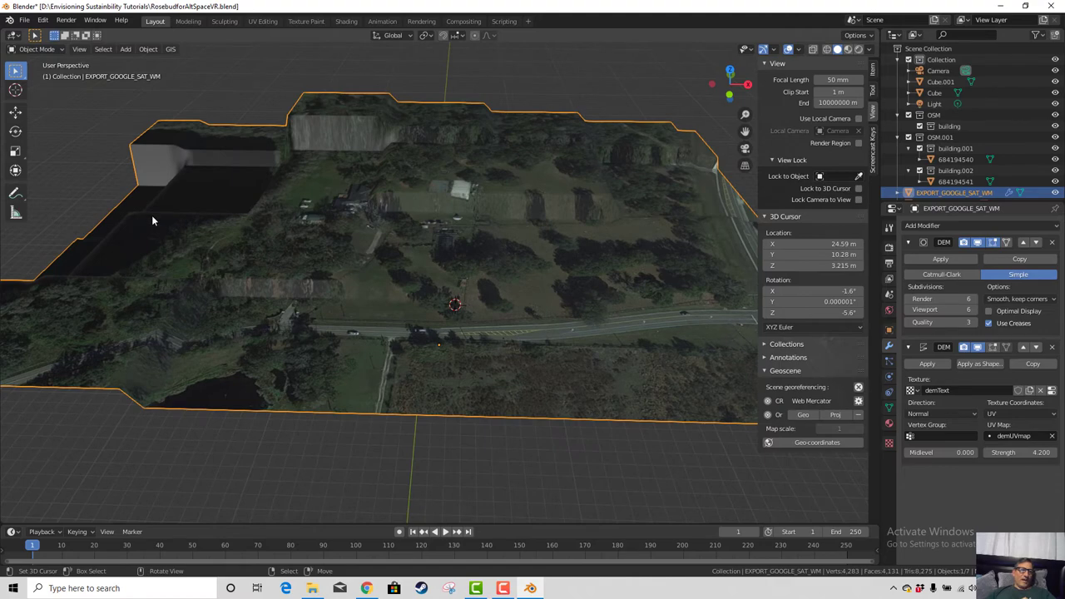
pyautogui.scroll(3, 152, 221)
pyautogui.moveTo(167, 238); pyautogui.dragTo(219, 244, button='middle')
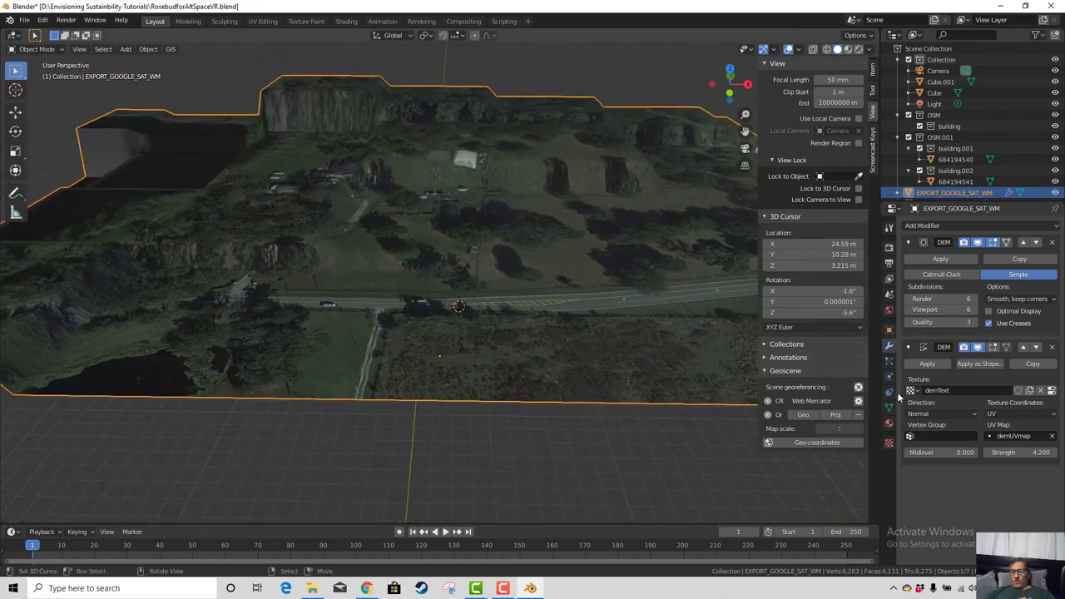
pyautogui.click(1031, 452)
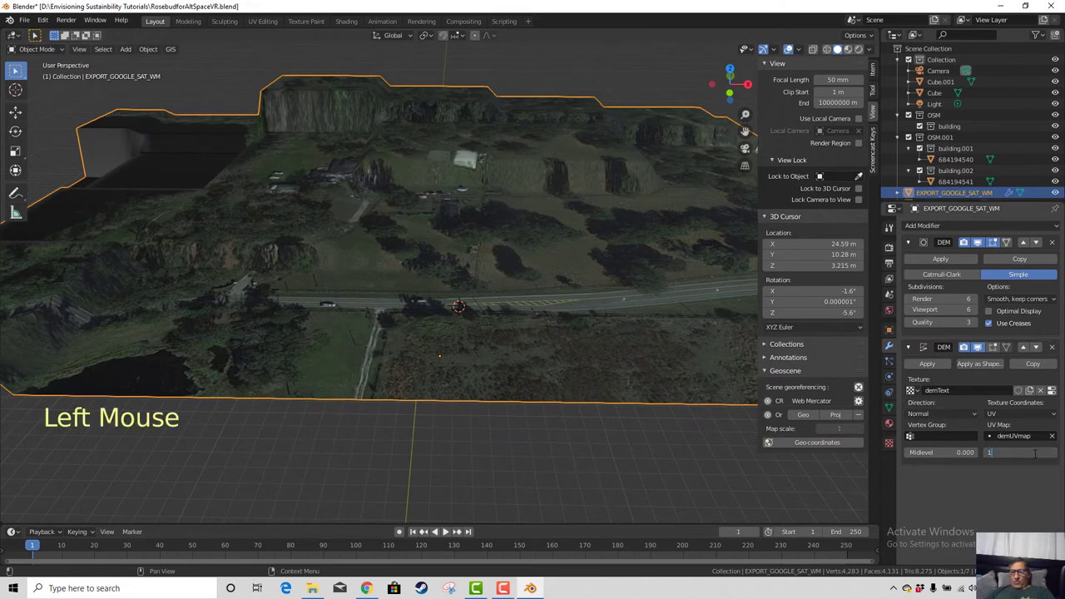
pyautogui.press('Return')
# Try a DEM Displace strength of 0.500.
pyautogui.moveTo(560, 380); pyautogui.dragTo(435, 378, button='middle')
pyautogui.scroll(4, 599, 379)
pyautogui.scroll(4, 434, 398)
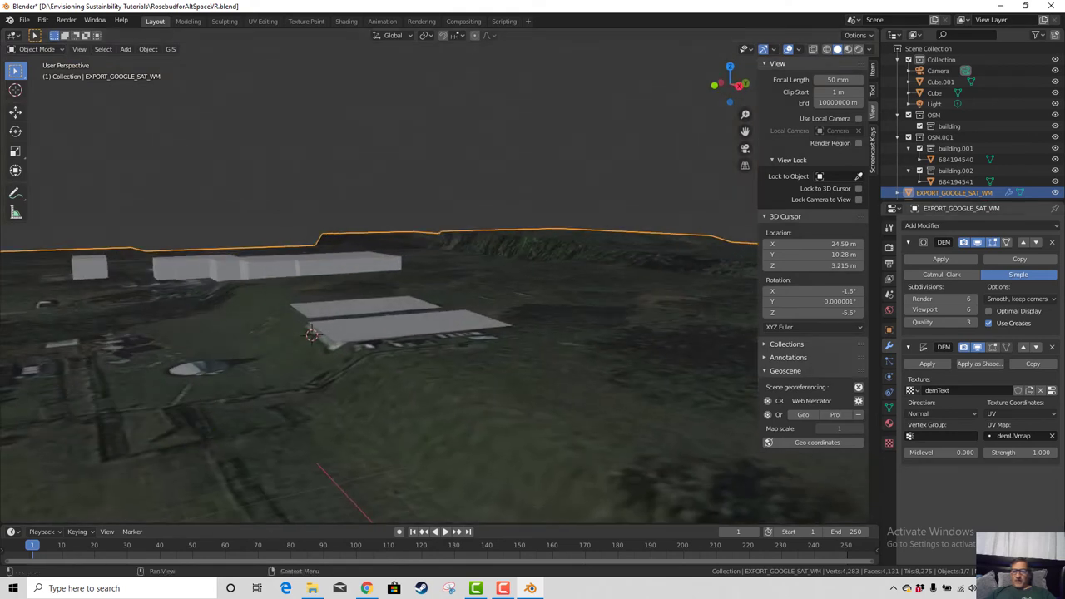
pyautogui.click(1032, 452)
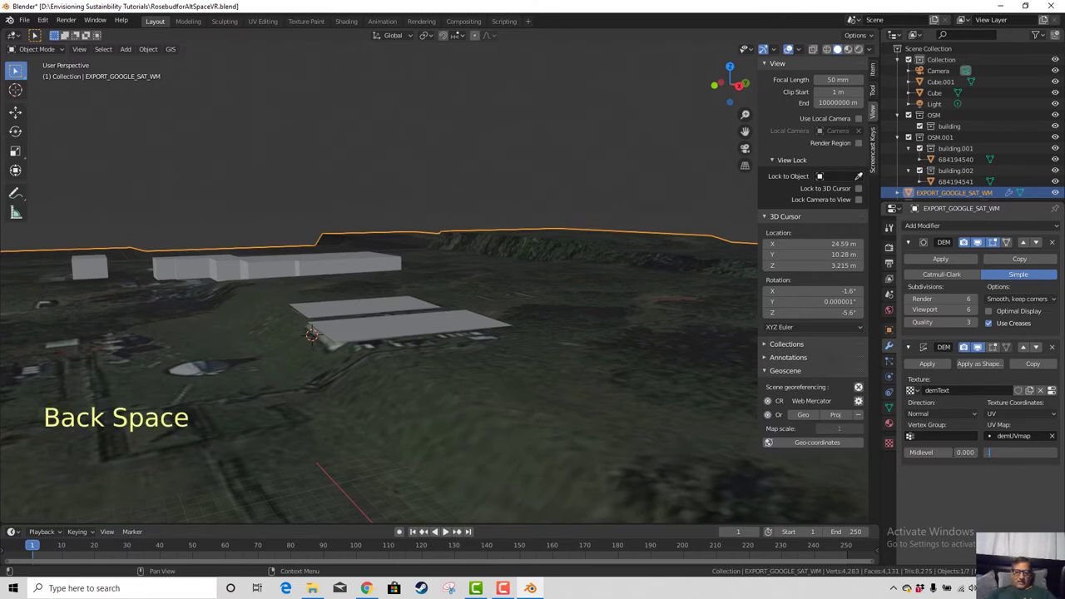
pyautogui.write('.5')
pyautogui.press('Return')
# Settle on a DEM Displace strength of 0.300, leaving the ground nearly flat.
pyautogui.moveTo(506, 411); pyautogui.dragTo(474, 487, button='middle')
pyautogui.scroll(1, 502, 423)
pyautogui.scroll(-4, 521, 421)
pyautogui.scroll(-3, 521, 422)
pyautogui.scroll(3, 504, 411)
pyautogui.scroll(4, 488, 419)
pyautogui.moveTo(249, 365); pyautogui.dragTo(575, 520, button='middle')
pyautogui.rightClick(280, 349)
pyautogui.scroll(-1, 283, 354)
pyautogui.keyDown('shift'); pyautogui.moveTo(305, 191); pyautogui.dragTo(441, 195, button='middle'); pyautogui.keyUp('shift')
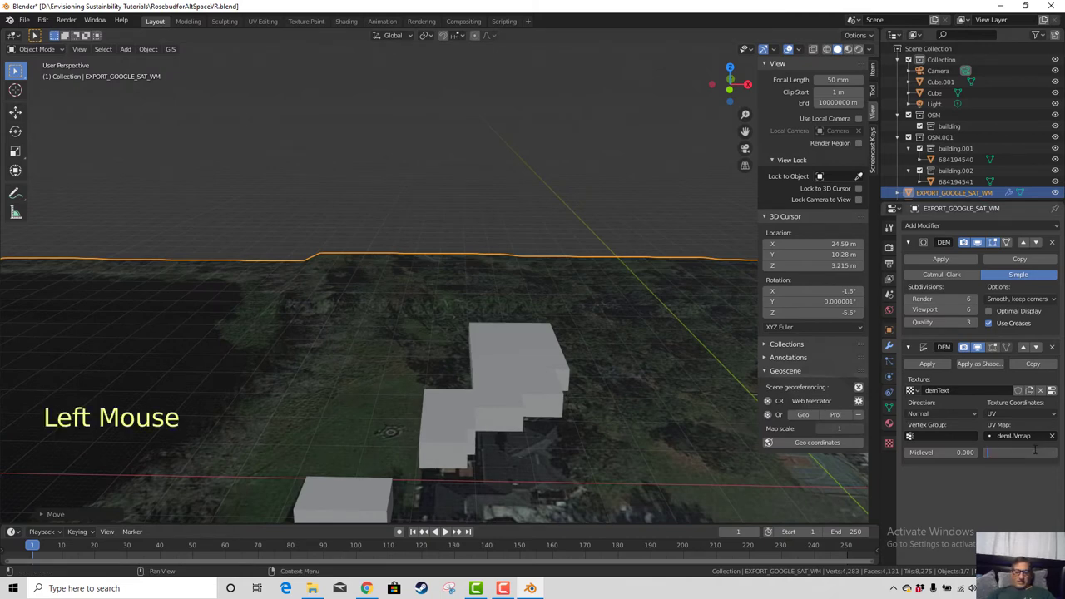
pyautogui.press('Return')
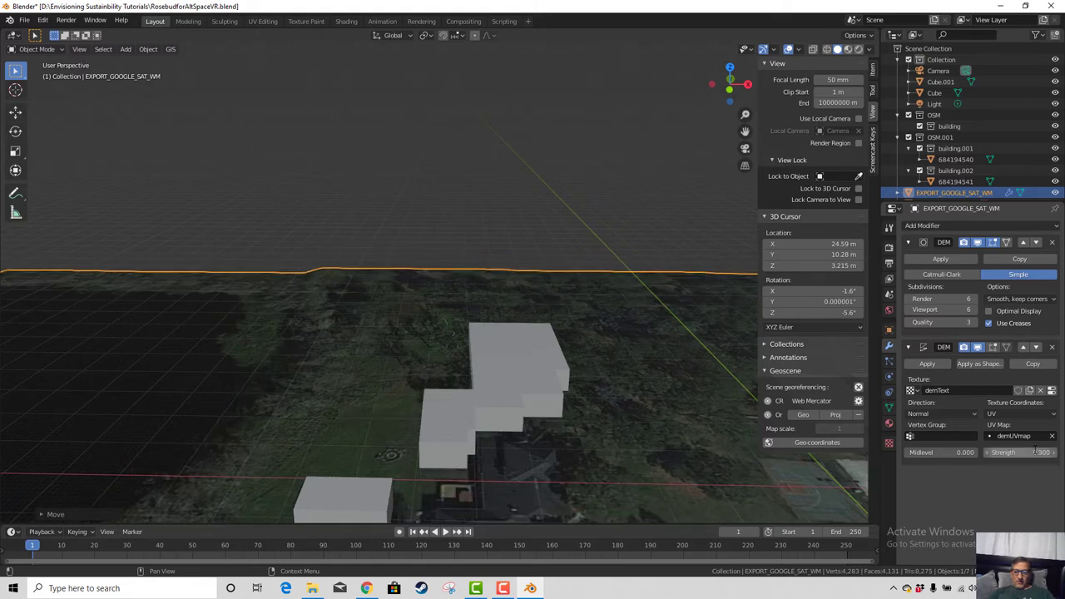
pyautogui.moveTo(453, 488); pyautogui.dragTo(392, 448, button='middle')
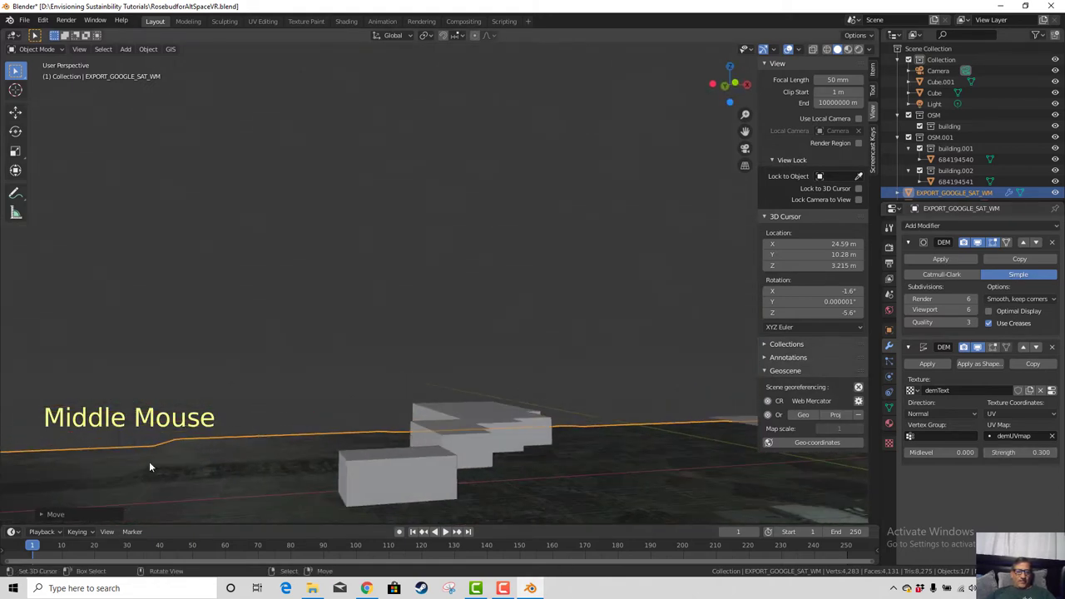
# In front orthographic view, raise the EXPORT_GOOGLE_SAT_WM terrain about 20.5 m along Z.
pyautogui.scroll(-2, 258, 467)
pyautogui.keyDown('shift'); pyautogui.moveTo(260, 465); pyautogui.dragTo(337, 371, button='middle'); pyautogui.keyUp('shift')
pyautogui.scroll(-5, 308, 357)
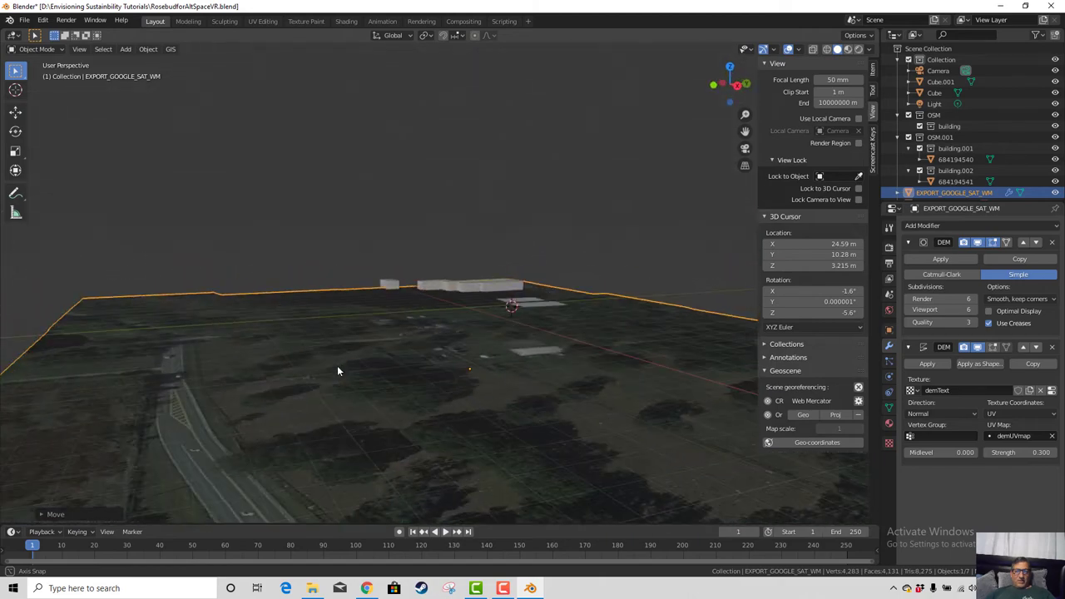
pyautogui.scroll(2, 406, 411)
pyautogui.scroll(2, 406, 412)
pyautogui.moveTo(449, 433); pyautogui.dragTo(534, 413, button='middle')
pyautogui.scroll(1, 536, 432)
pyautogui.scroll(-4, 538, 433)
pyautogui.scroll(-4, 538, 433)
pyautogui.press('KP_1')
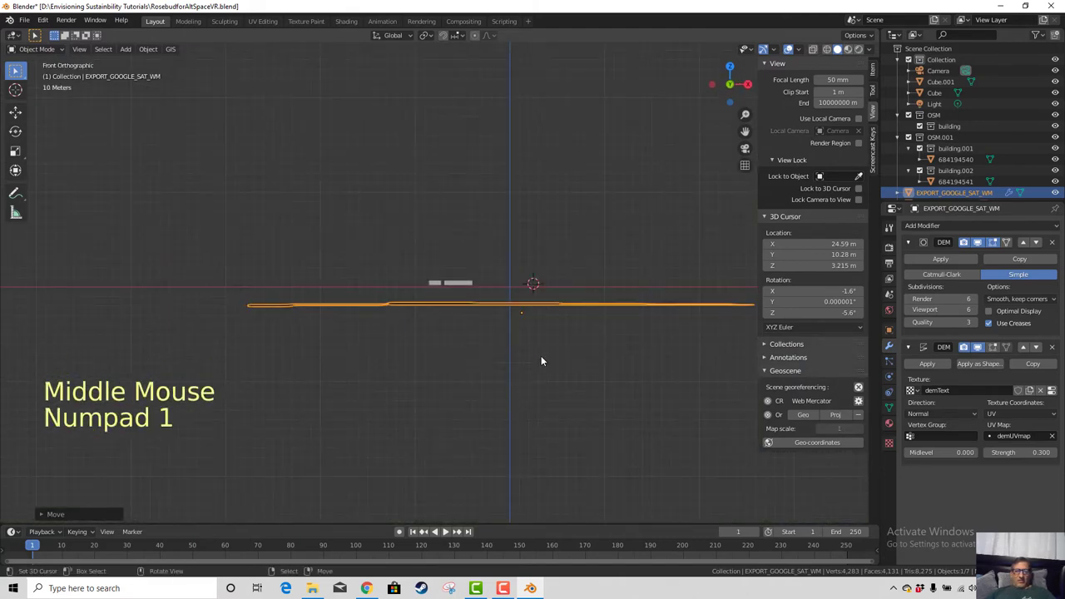
pyautogui.press('g')
pyautogui.press('z')
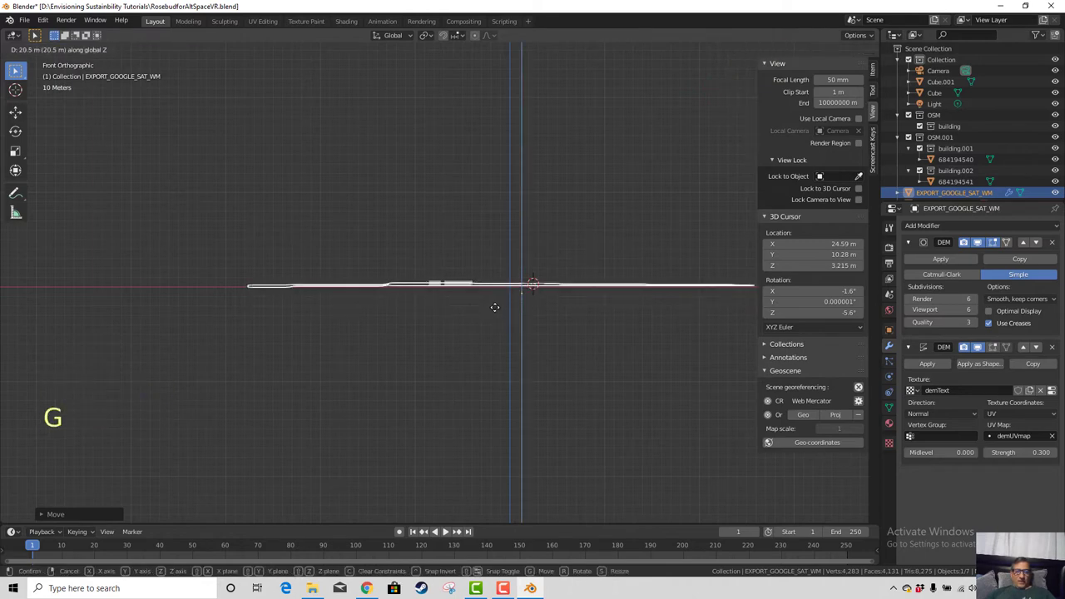
pyautogui.click(494, 307)
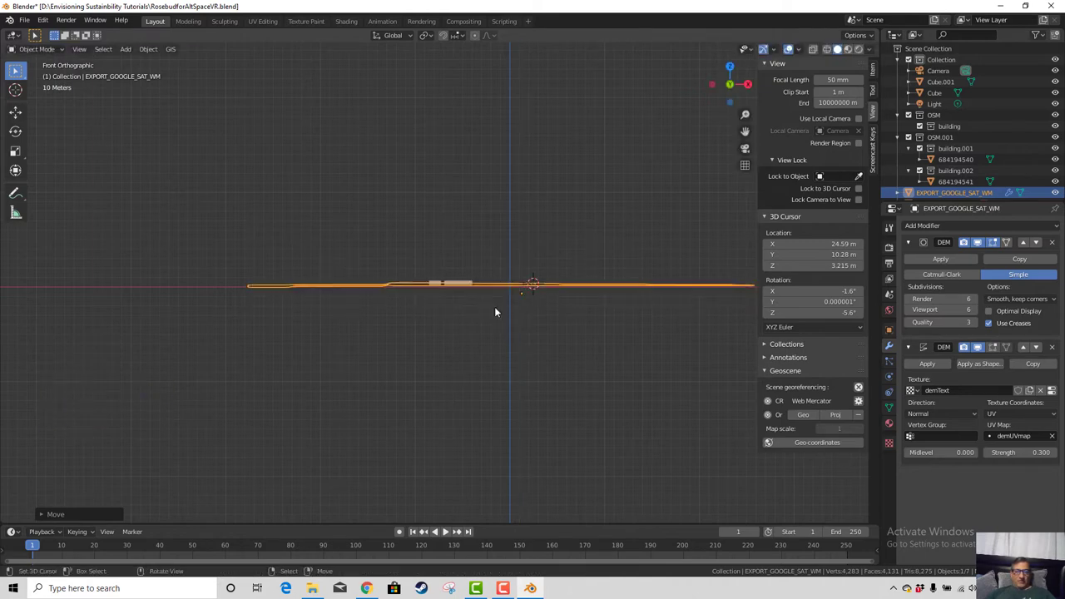
pyautogui.scroll(8, 515, 333)
# Lower the Cube.001 court plane along Z onto the terrain.
pyautogui.scroll(3, 512, 344)
pyautogui.moveTo(512, 344); pyautogui.dragTo(526, 420, button='middle')
pyautogui.scroll(-4, 533, 391)
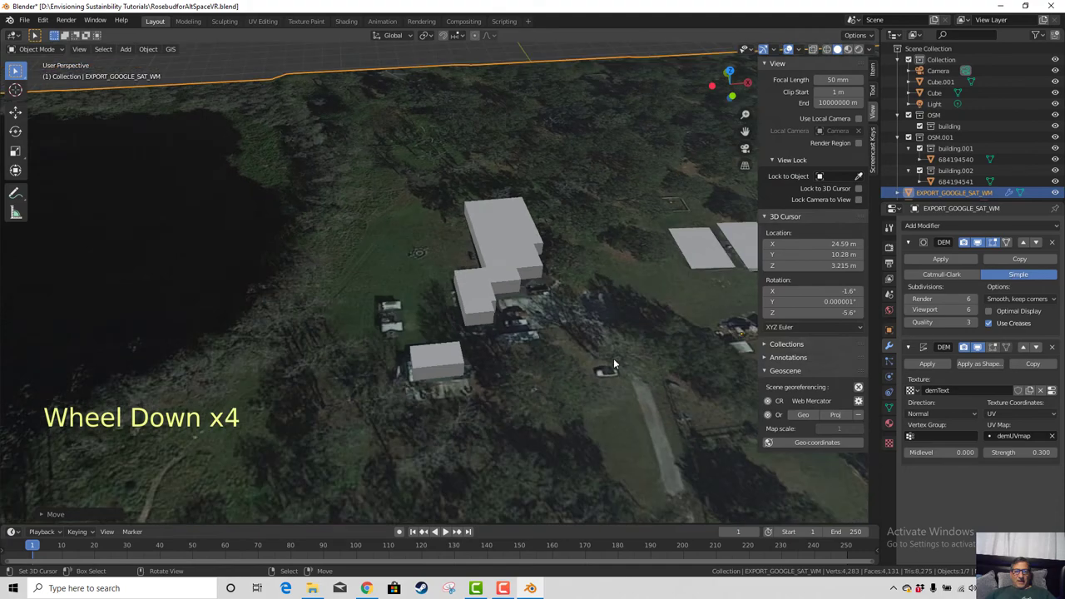
pyautogui.keyDown('shift'); pyautogui.moveTo(599, 363); pyautogui.dragTo(554, 309, button='middle'); pyautogui.keyUp('shift')
pyautogui.rightClick(576, 308)
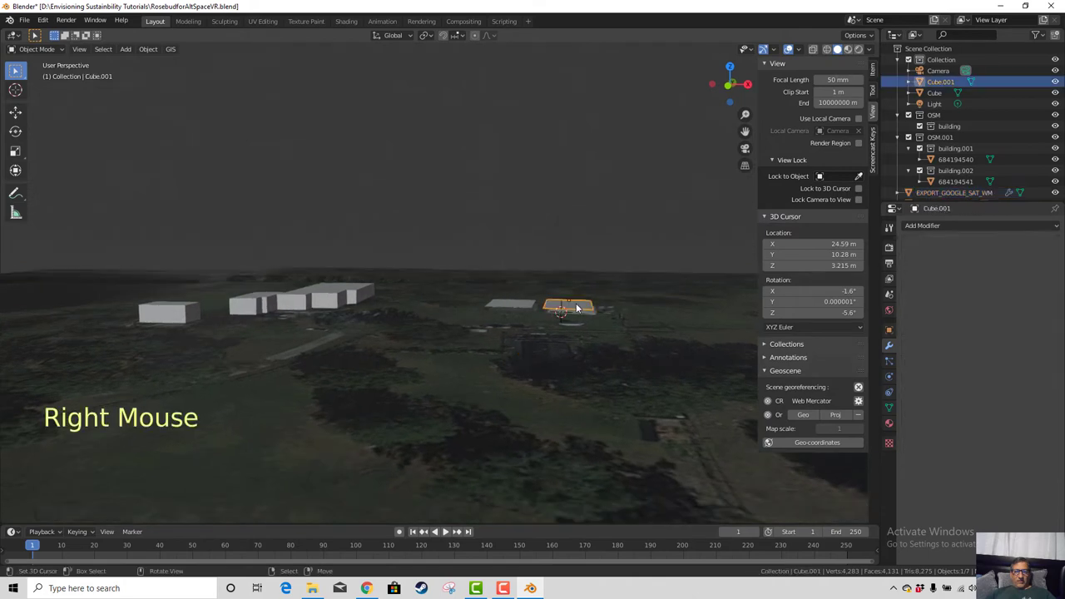
pyautogui.moveTo(591, 343); pyautogui.dragTo(542, 354, button='middle')
pyautogui.scroll(3, 592, 341)
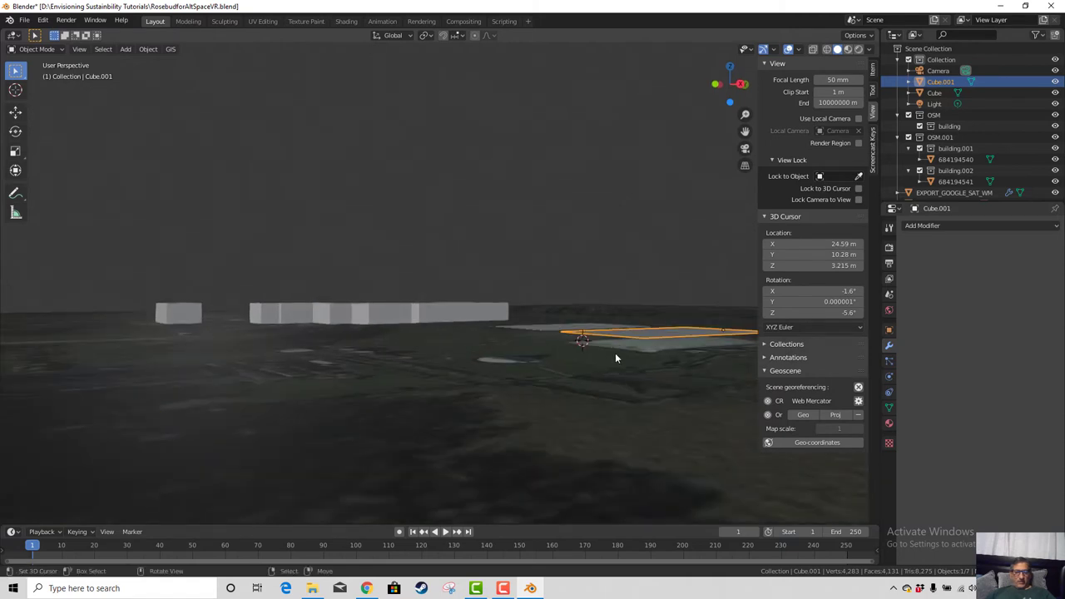
pyautogui.press('g')
pyautogui.press('z')
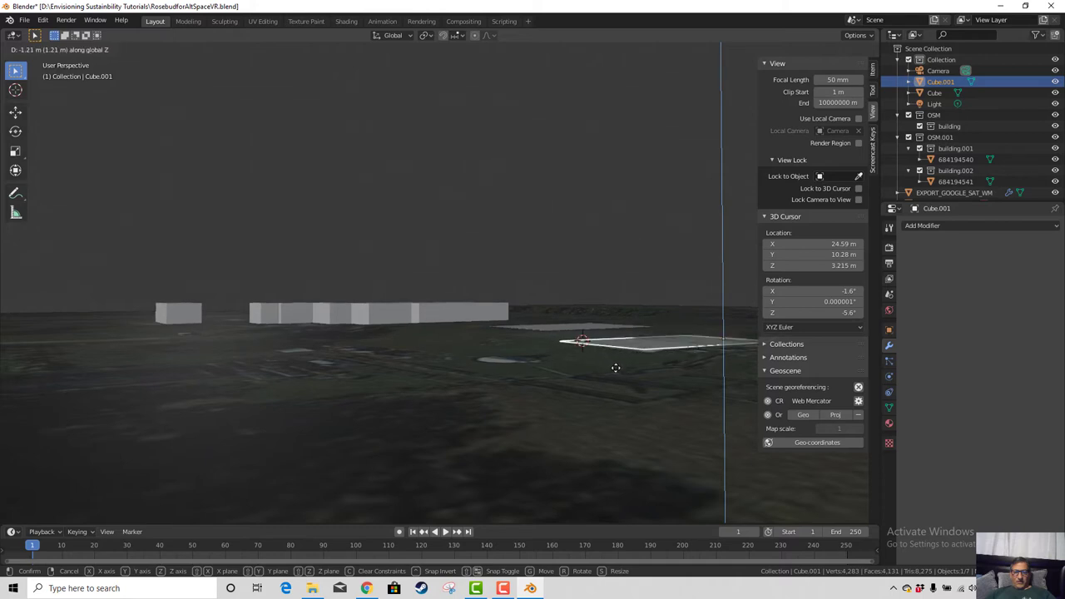
pyautogui.click(615, 366)
# Lower the left court plane, Cube, along Z onto the terrain.
pyautogui.rightClick(568, 328)
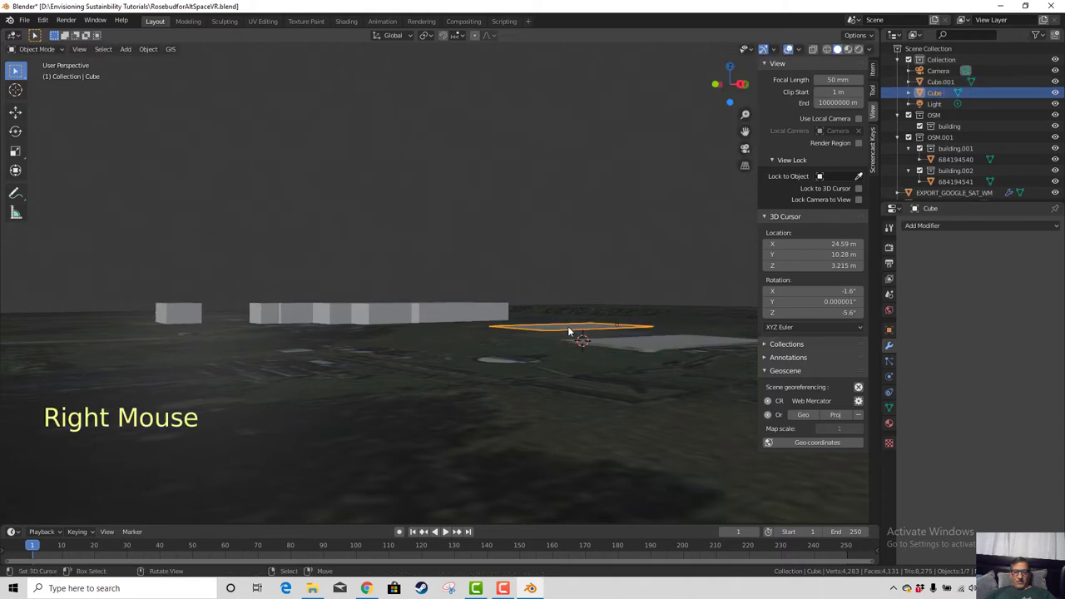
pyautogui.scroll(4, 571, 342)
pyautogui.scroll(-2, 573, 357)
pyautogui.moveTo(573, 358); pyautogui.dragTo(554, 360, button='middle')
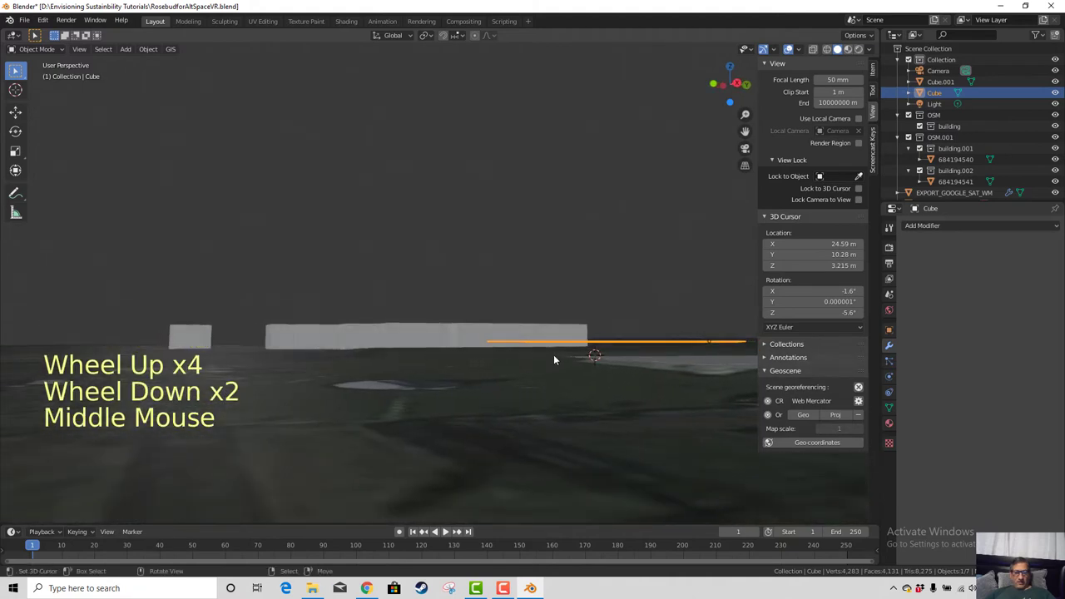
pyautogui.press('g')
pyautogui.press('z')
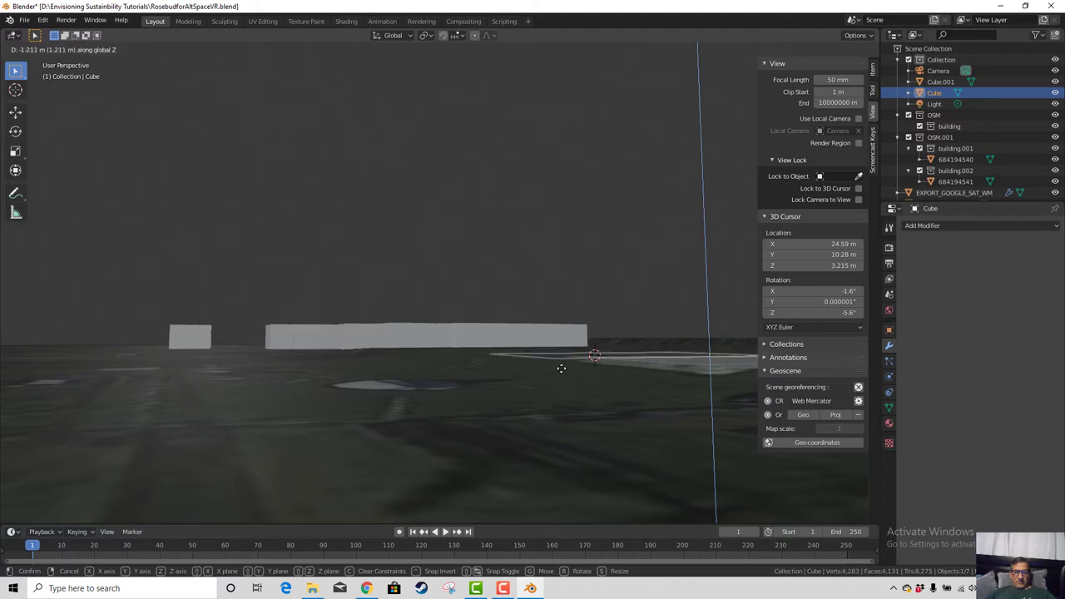
pyautogui.click(562, 367)
# Drop the right-hand court plane a bit further along Z to rest on the ground.
pyautogui.moveTo(562, 368); pyautogui.dragTo(590, 358, button='middle')
pyautogui.scroll(-4, 596, 421)
pyautogui.rightClick(587, 310)
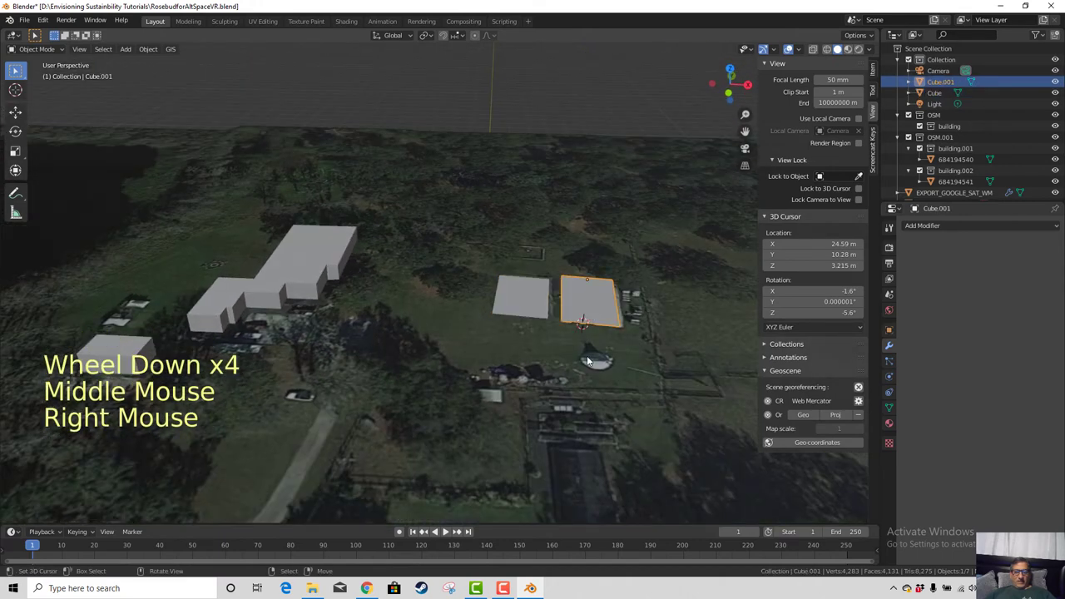
pyautogui.press('g')
pyautogui.press('z')
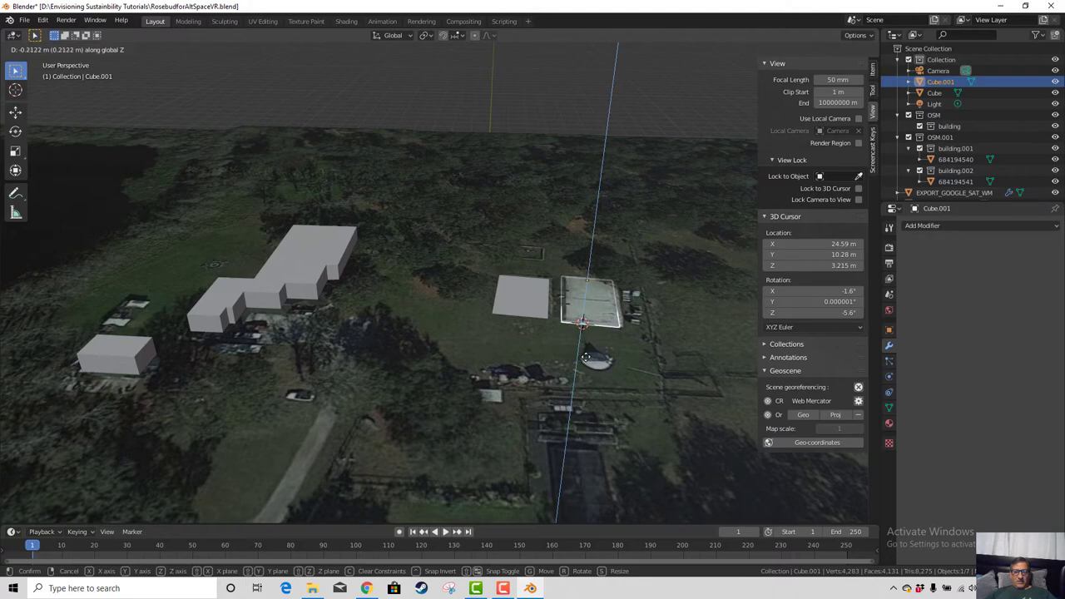
pyautogui.click(586, 357)
pyautogui.scroll(2, 538, 403)
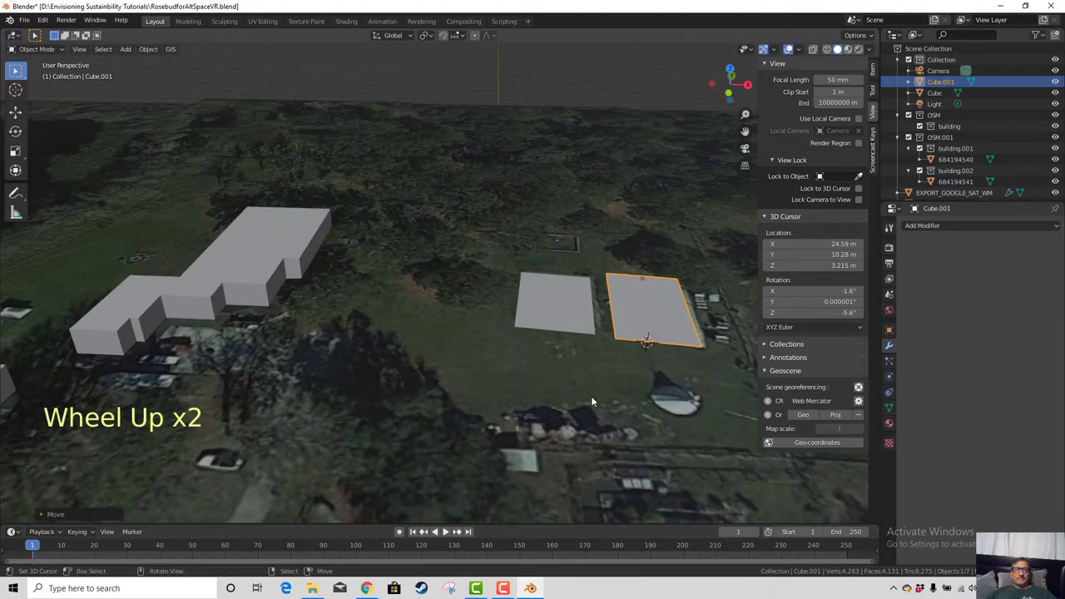
pyautogui.moveTo(523, 360); pyautogui.dragTo(539, 420, button='middle')
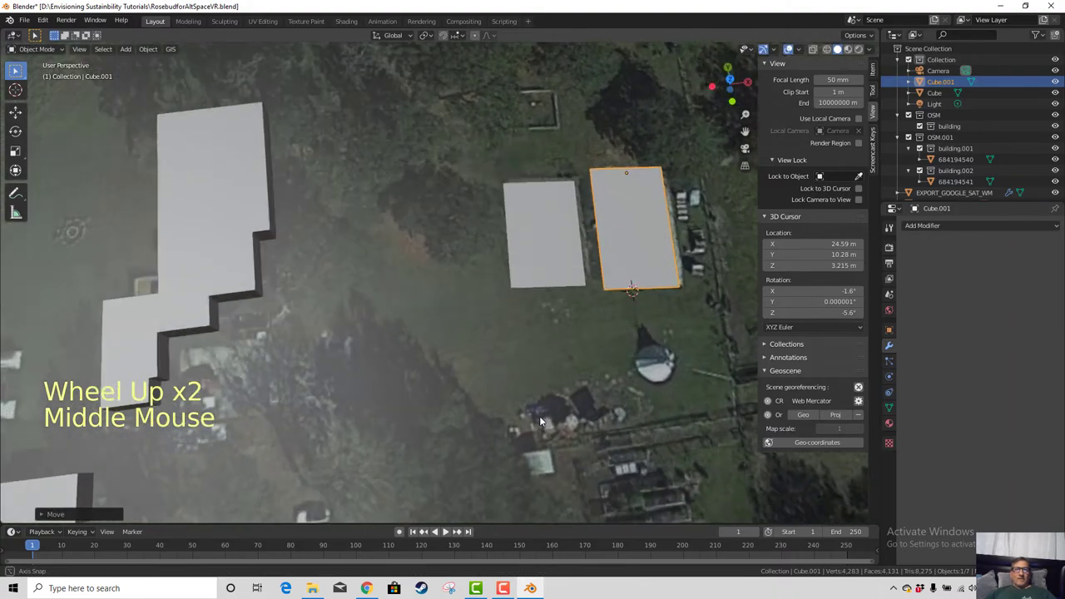
# Select the left plane, switch to top orthographic view, and rename Cube to 'BasketballCourt'.
pyautogui.click(553, 247)
pyautogui.rightClick(553, 246)
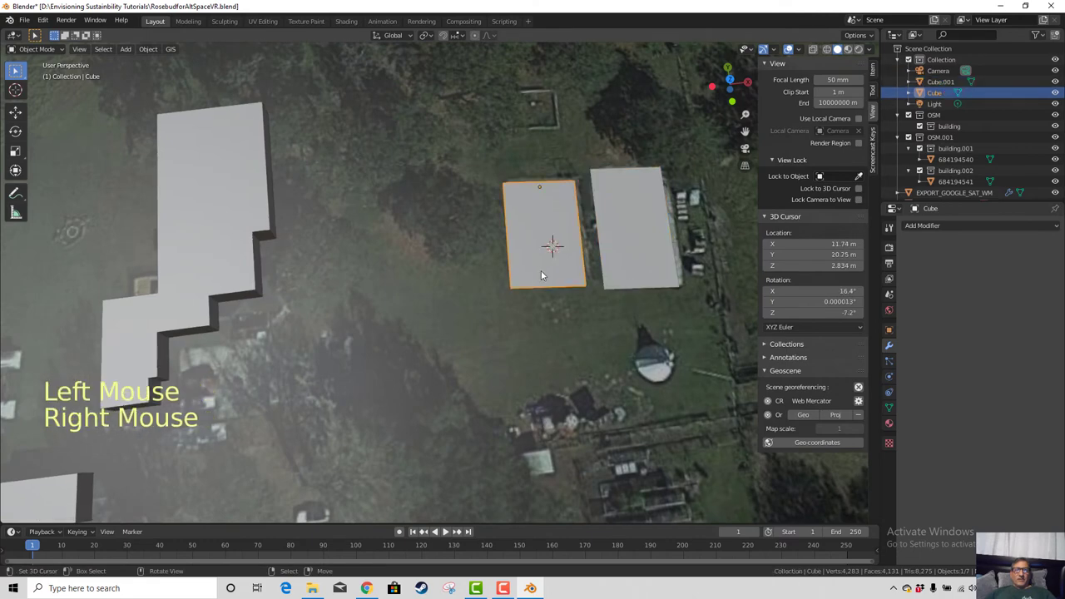
pyautogui.press('KP_7')
pyautogui.keyDown('shift'); pyautogui.moveTo(529, 281); pyautogui.dragTo(497, 286, button='middle'); pyautogui.keyUp('shift')
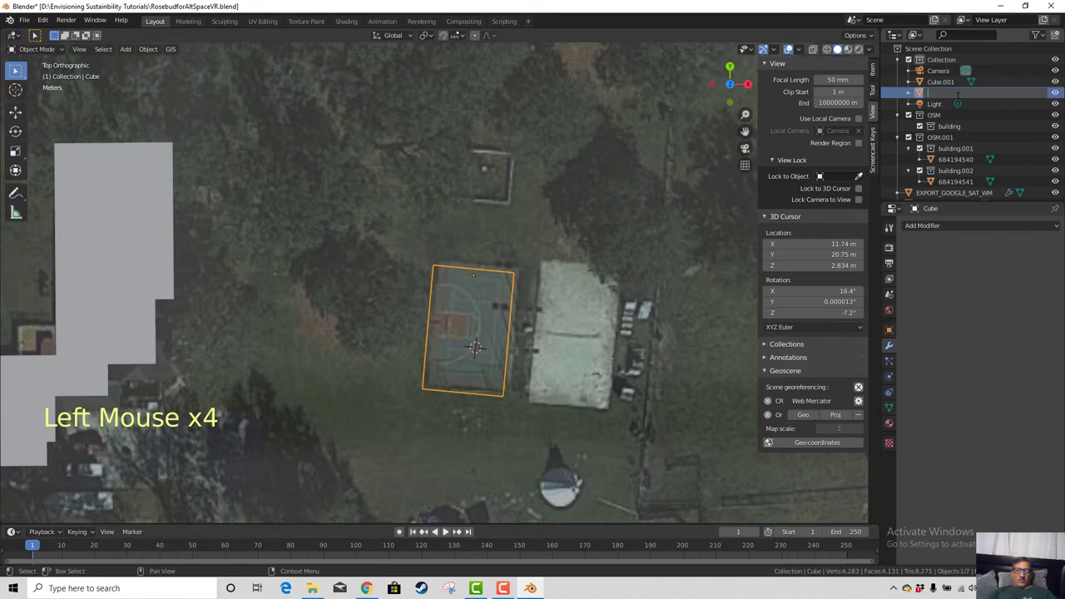
pyautogui.press('BackSpace')
pyautogui.write('Bask')
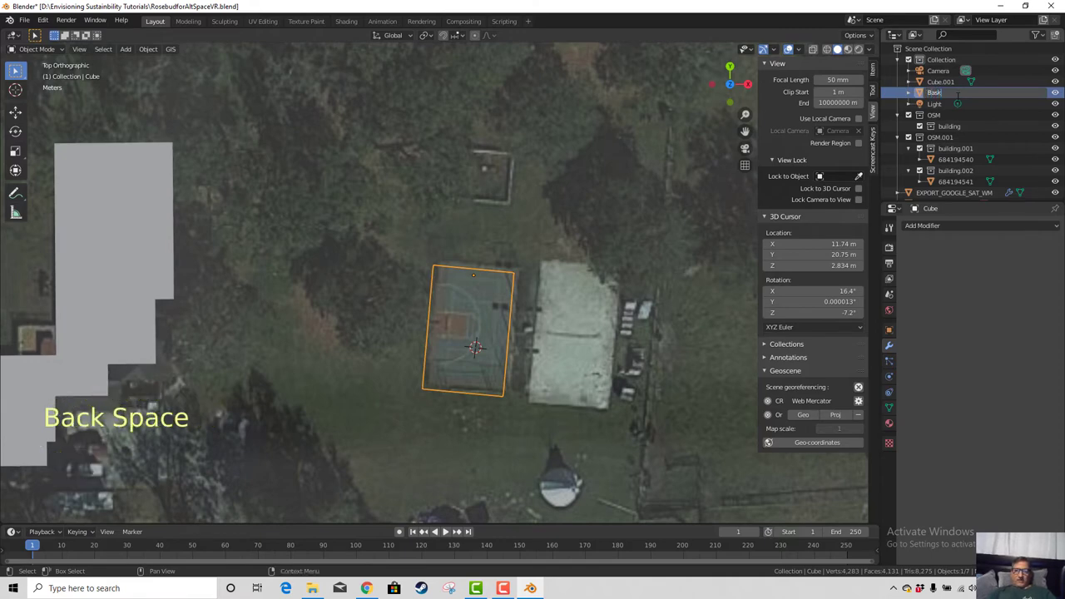
pyautogui.write('etball')
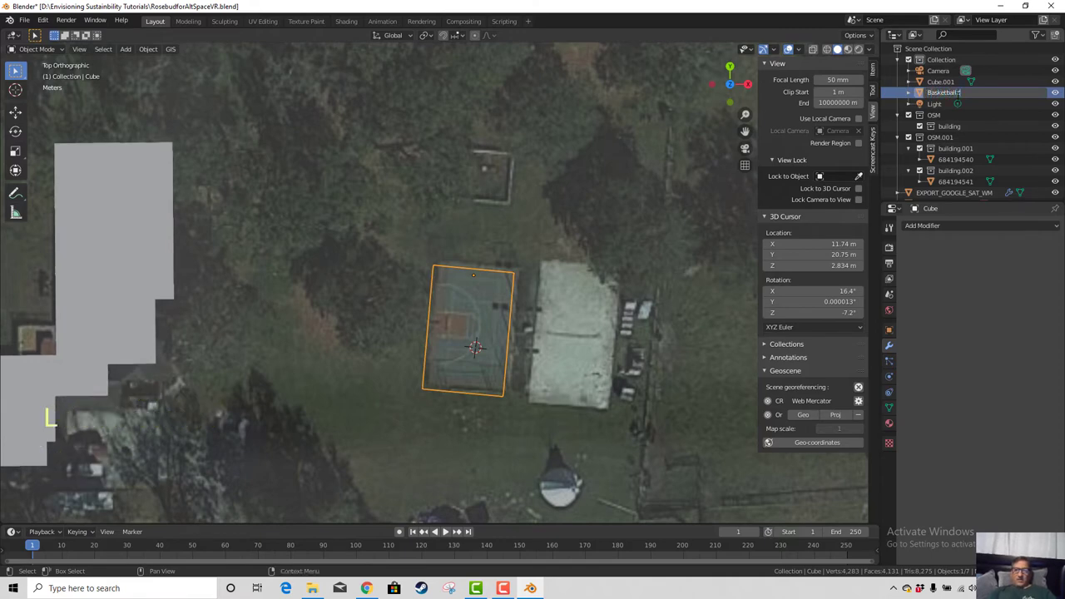
pyautogui.write('Court')
pyautogui.press('Return')
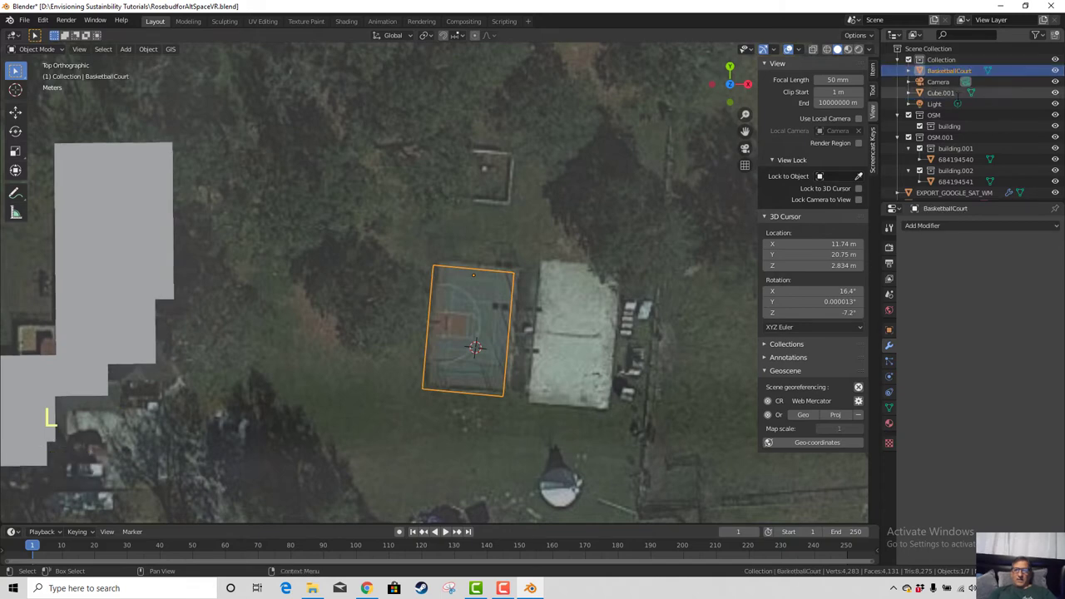
# Move the Cube.001 plane slightly right to fit the white volleyball court.
pyautogui.rightClick(549, 332)
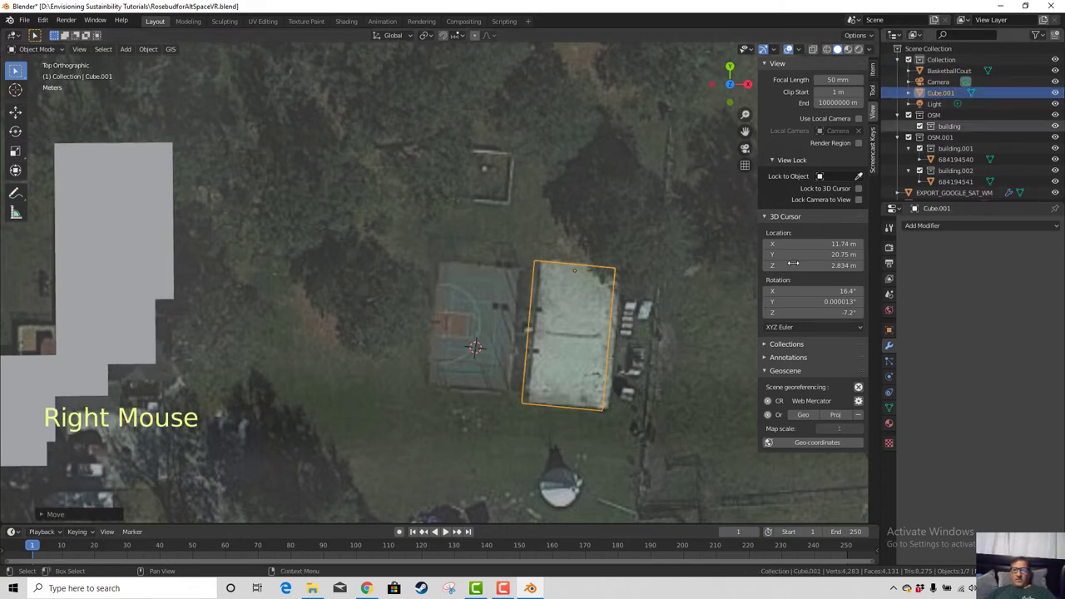
pyautogui.click(562, 351)
pyautogui.press('g')
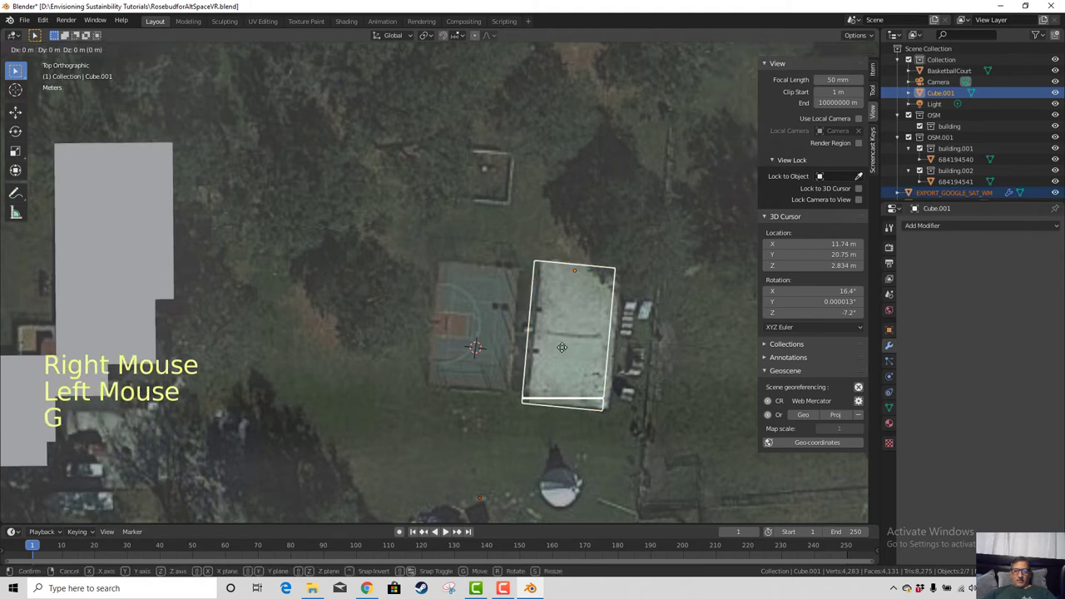
pyautogui.press('g')
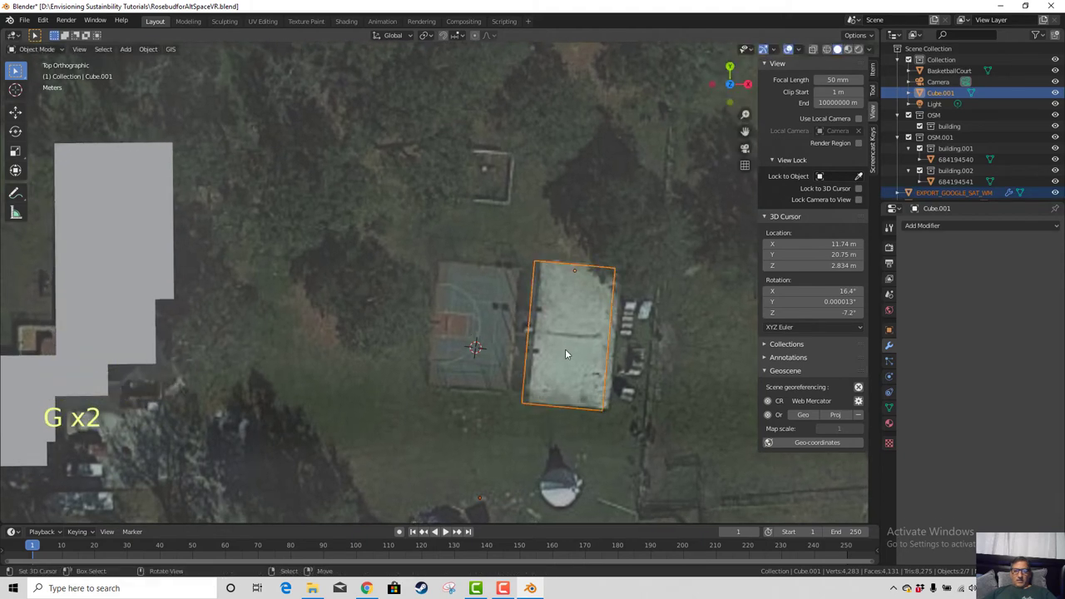
pyautogui.rightClick(576, 350)
pyautogui.press('g')
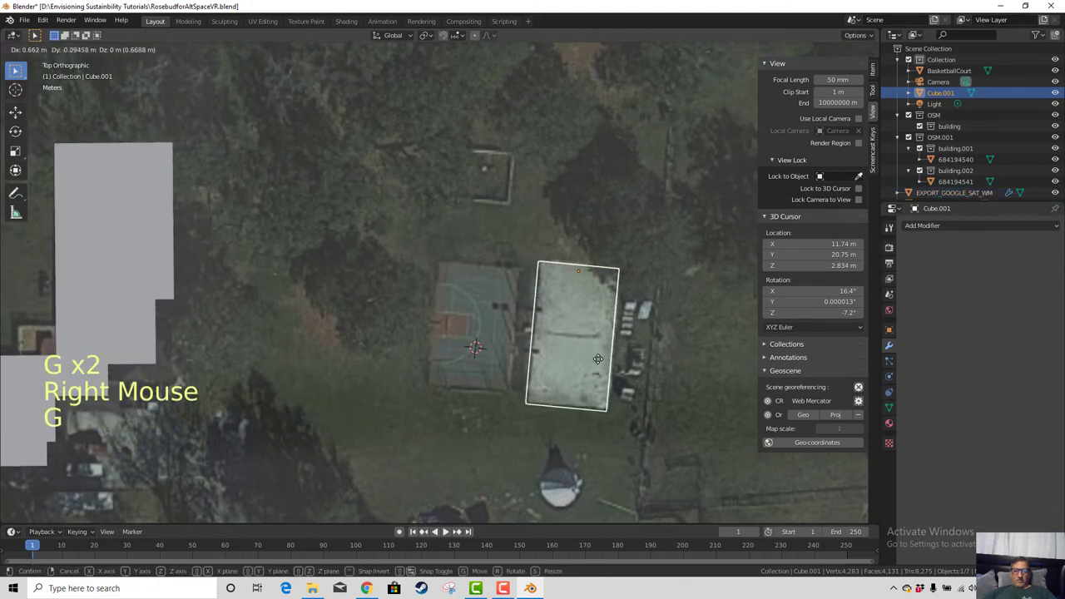
pyautogui.click(600, 362)
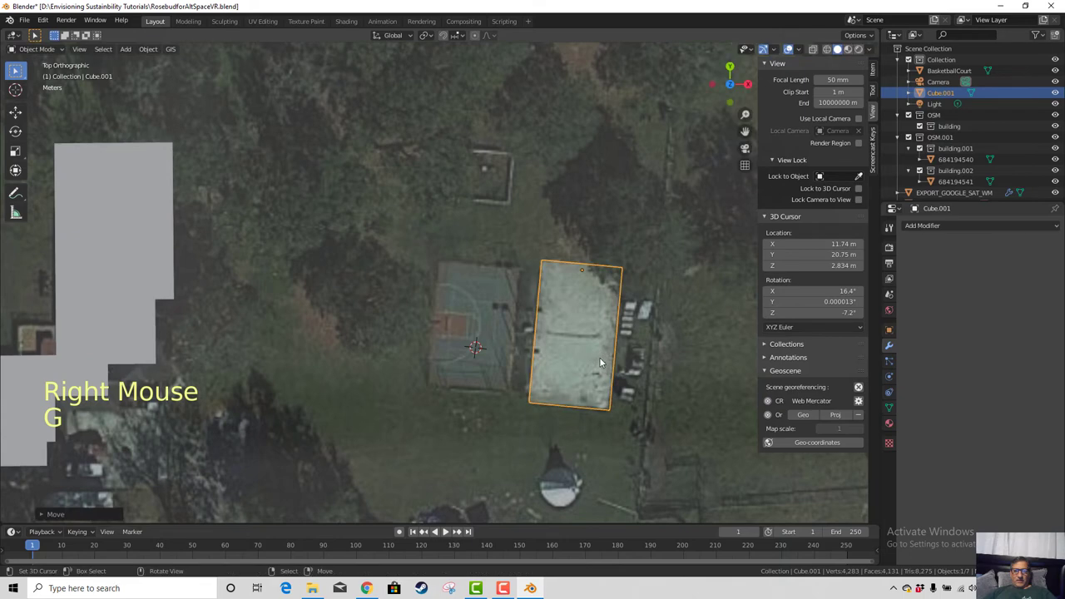
# Rename Cube.001 to 'Volleyballcourt' in the Outliner.
pyautogui.doubleClick(952, 96)
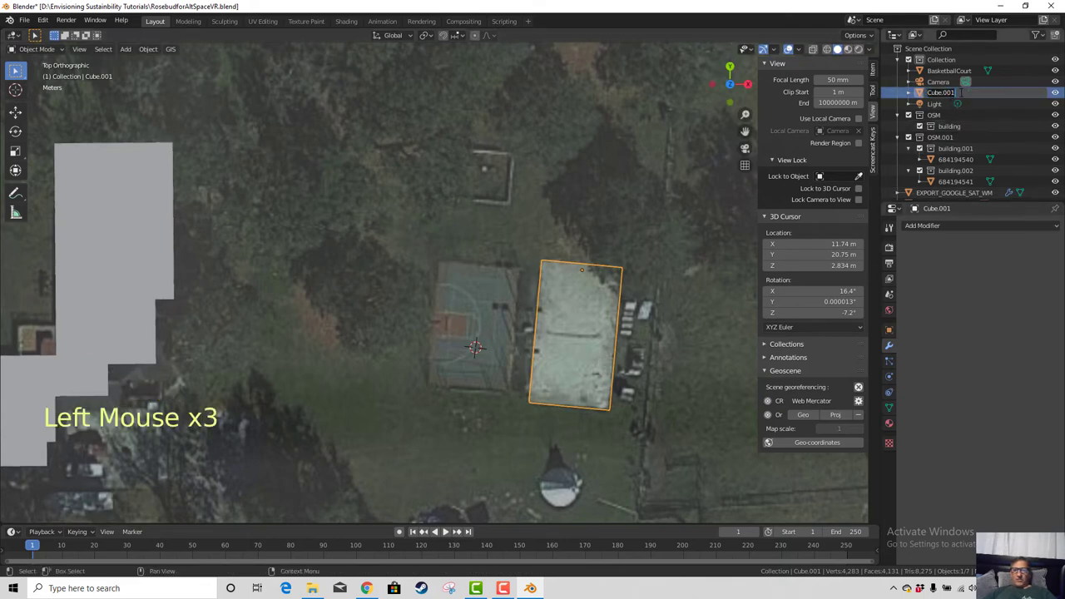
pyautogui.press('BackSpace')
pyautogui.press('BackSpace')
pyautogui.write('Voll')
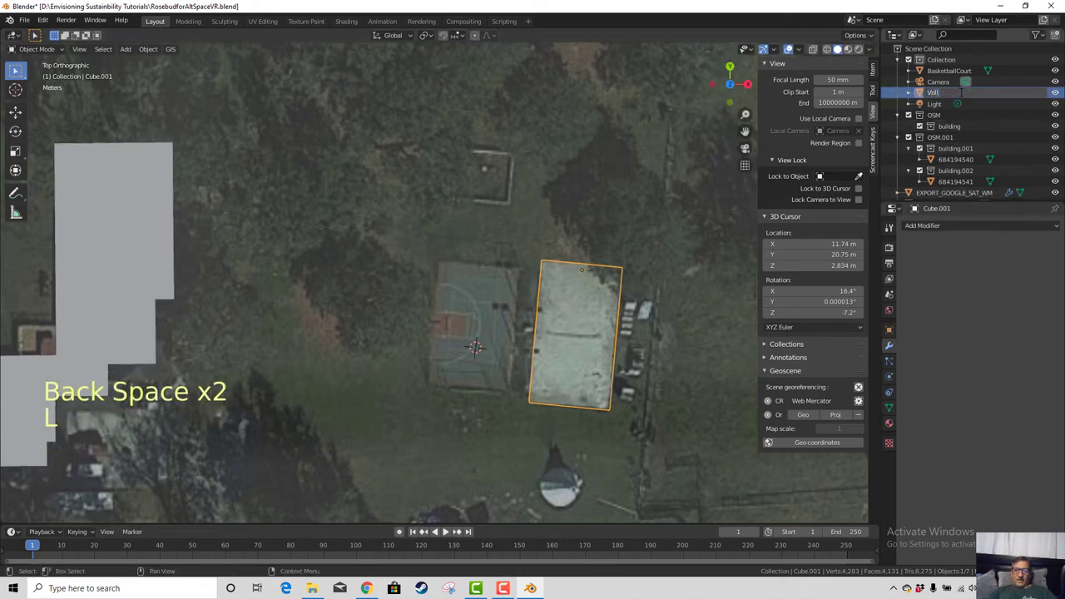
pyautogui.write('eyballcourt')
pyautogui.press('Return')
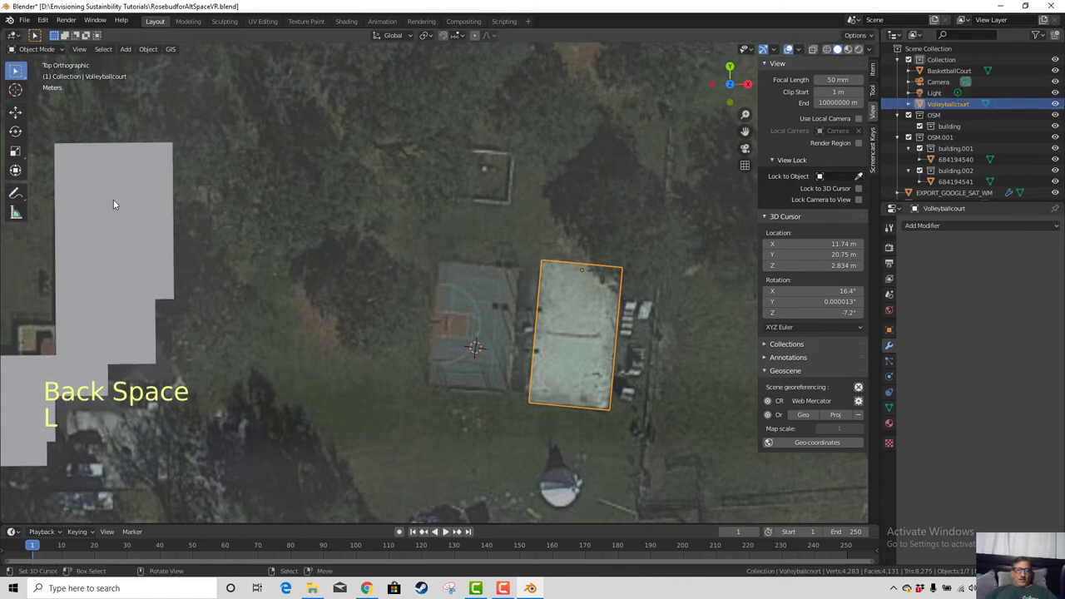
pyautogui.rightClick(96, 232)
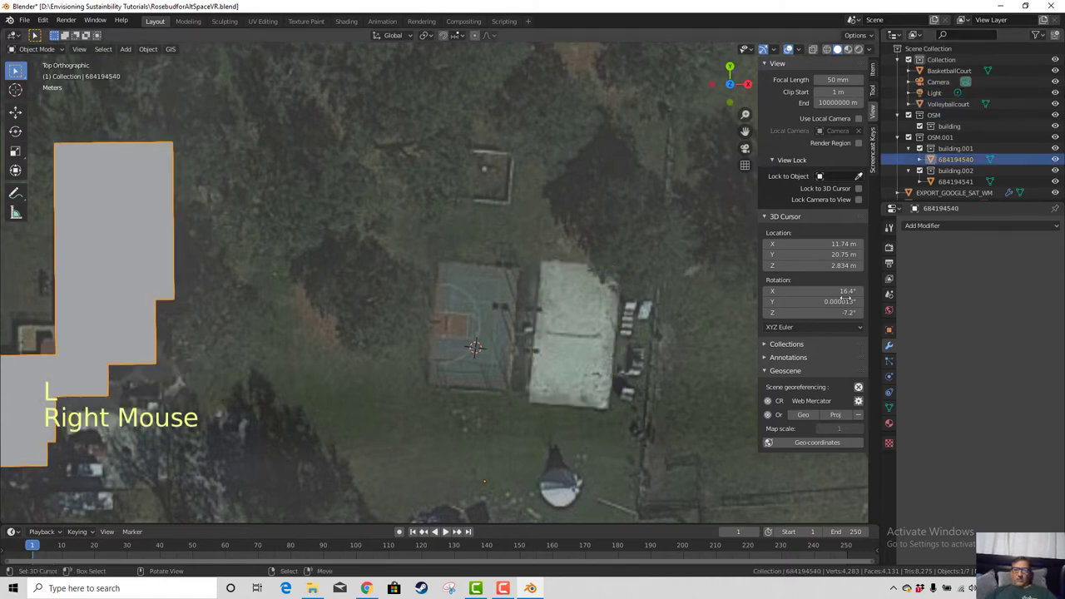
# Rename OSM building 684194540 to House in the Outliner.
pyautogui.click(955, 160)
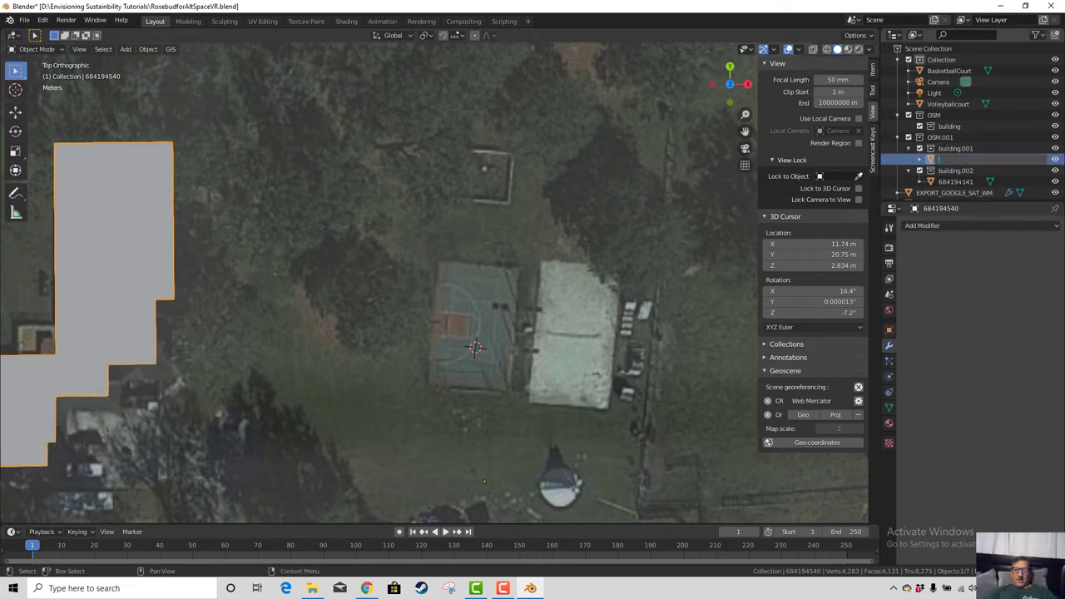
pyautogui.press('BackSpace')
pyautogui.press('BackSpace')
pyautogui.press('Return')
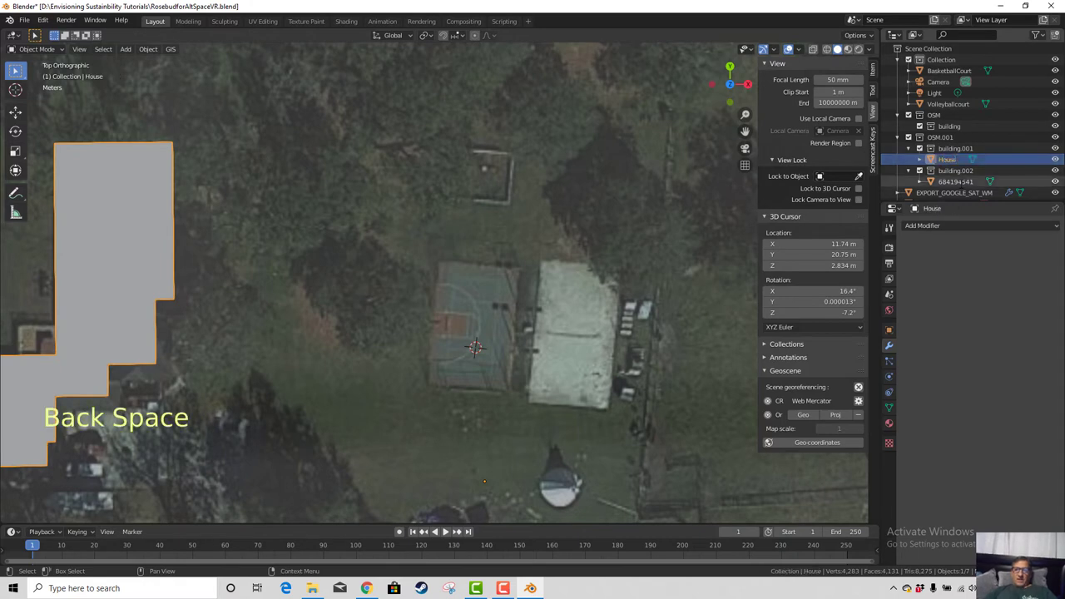
# Select the small building at lower left and clear its old name 684194541.
pyautogui.scroll(-2, 173, 472)
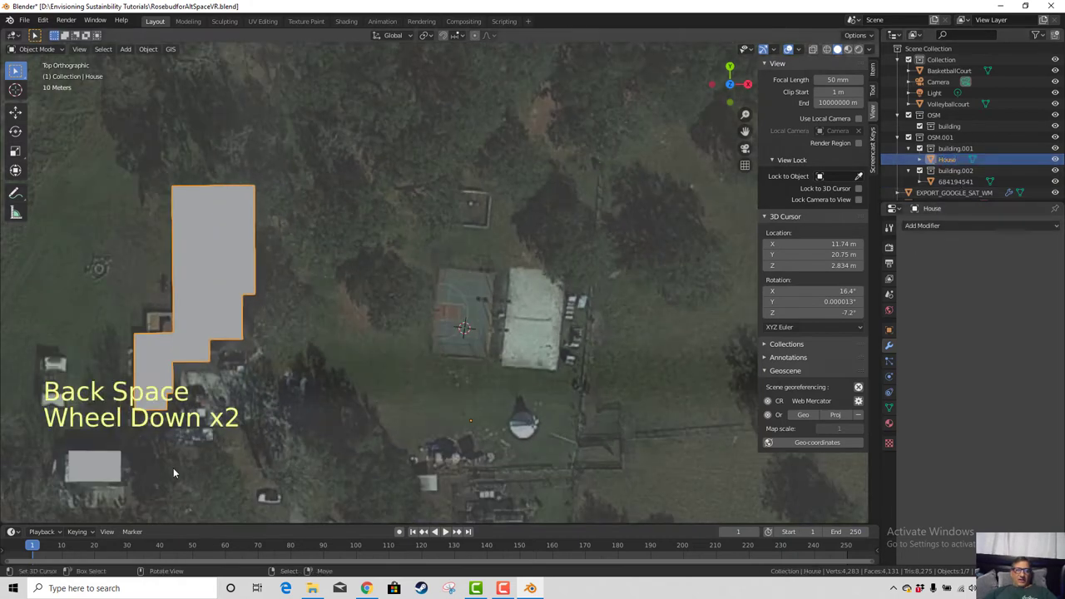
pyautogui.rightClick(79, 466)
pyautogui.doubleClick(949, 180)
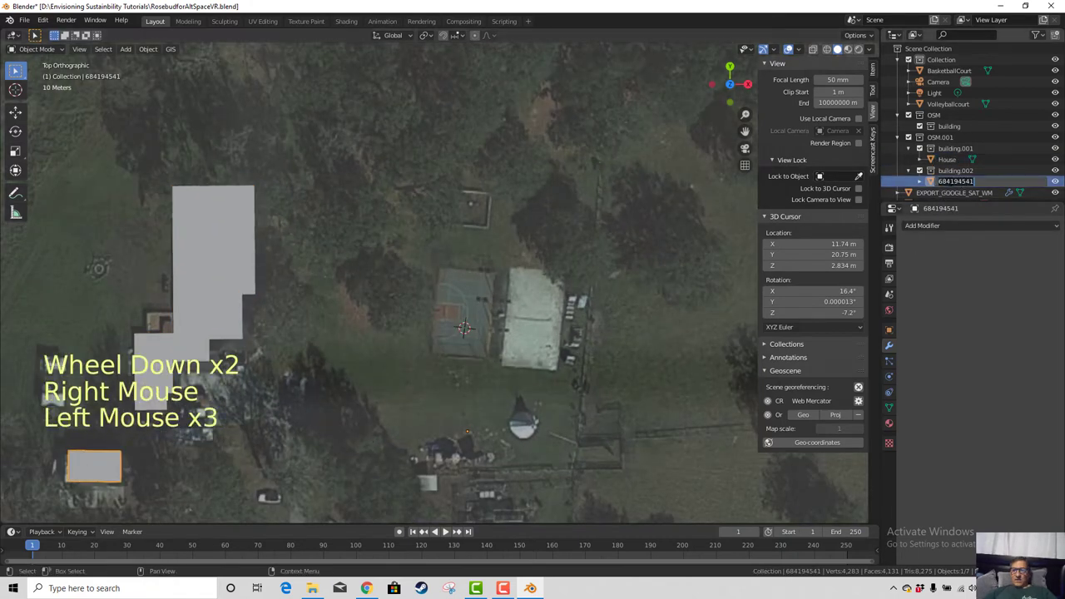
pyautogui.press('BackSpace')
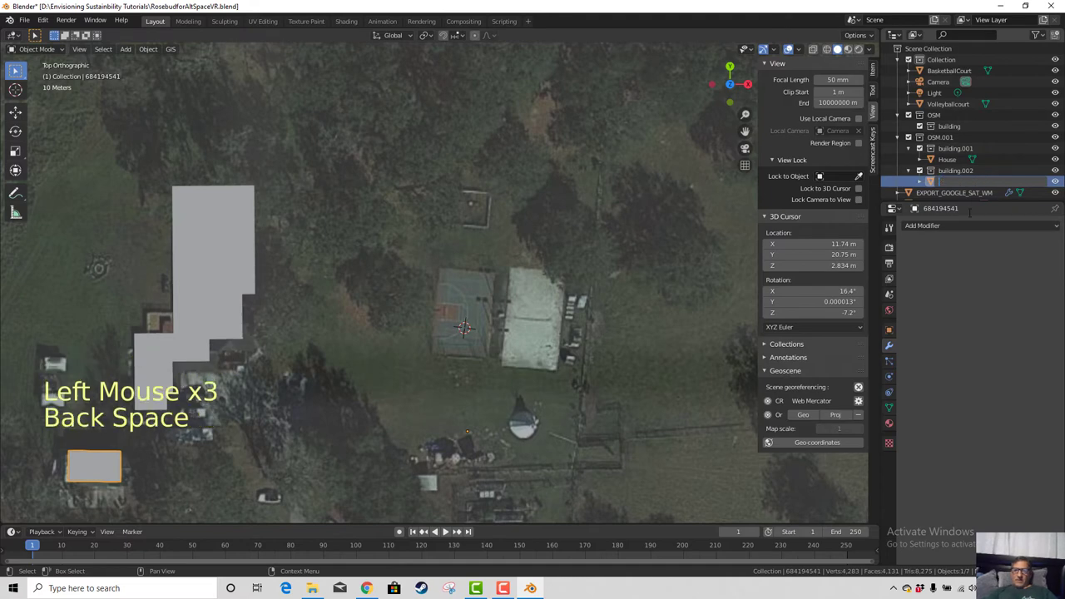
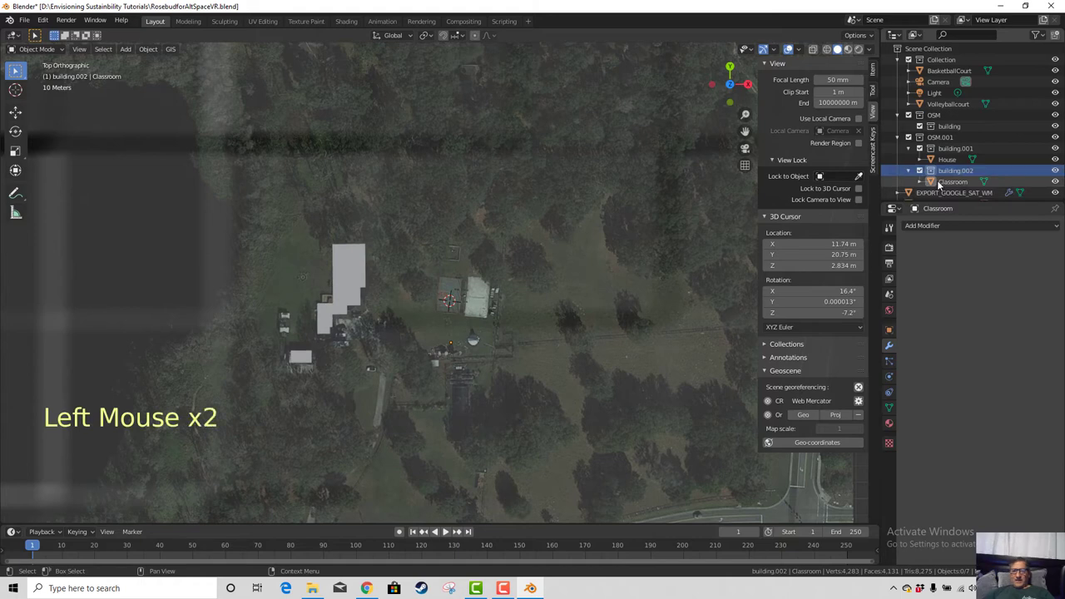
# Rename the building.001 collection, mistakenly typing 'Houdr'.
pyautogui.click(938, 181)
pyautogui.click(948, 160)
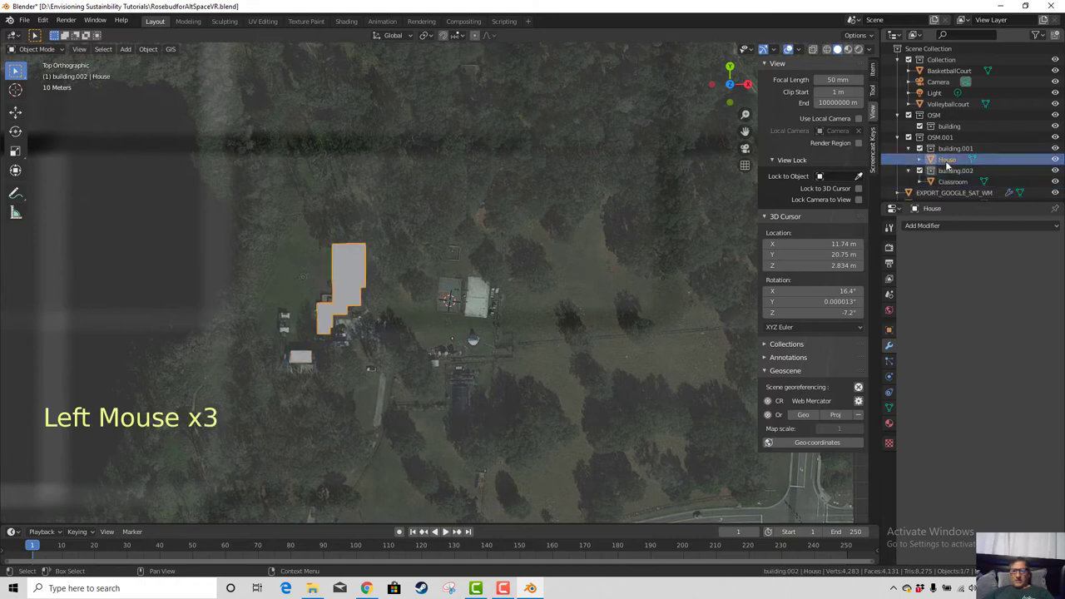
pyautogui.click(947, 148)
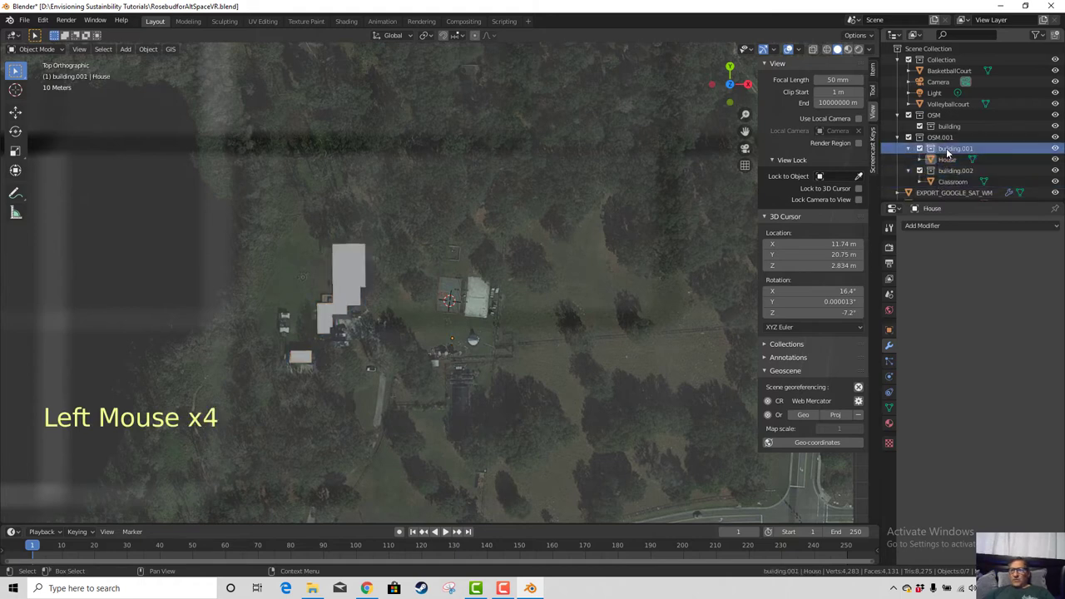
pyautogui.rightClick(947, 147)
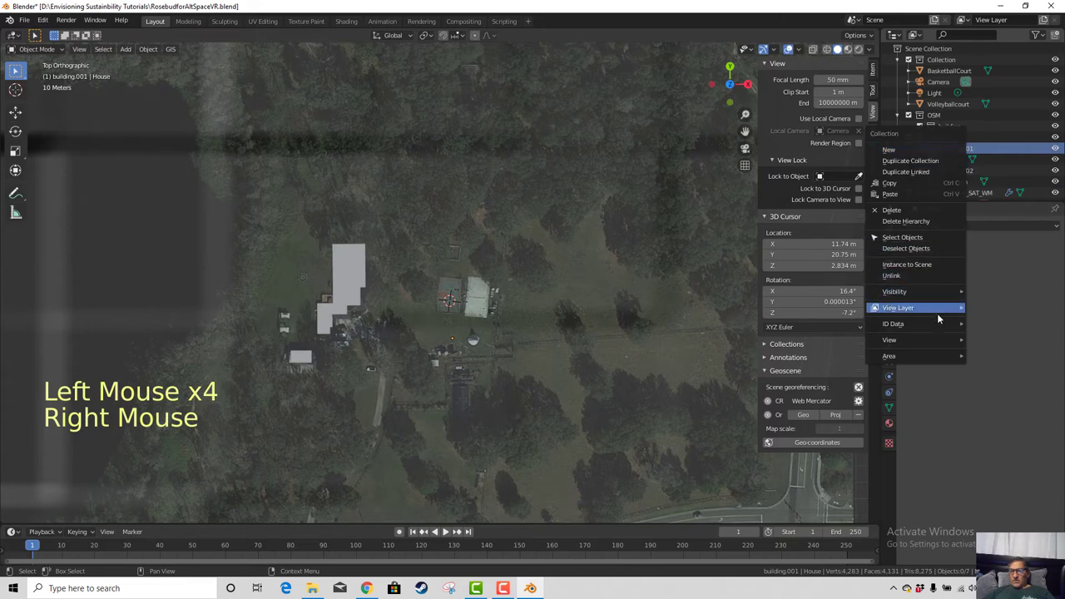
pyautogui.moveTo(939, 322)
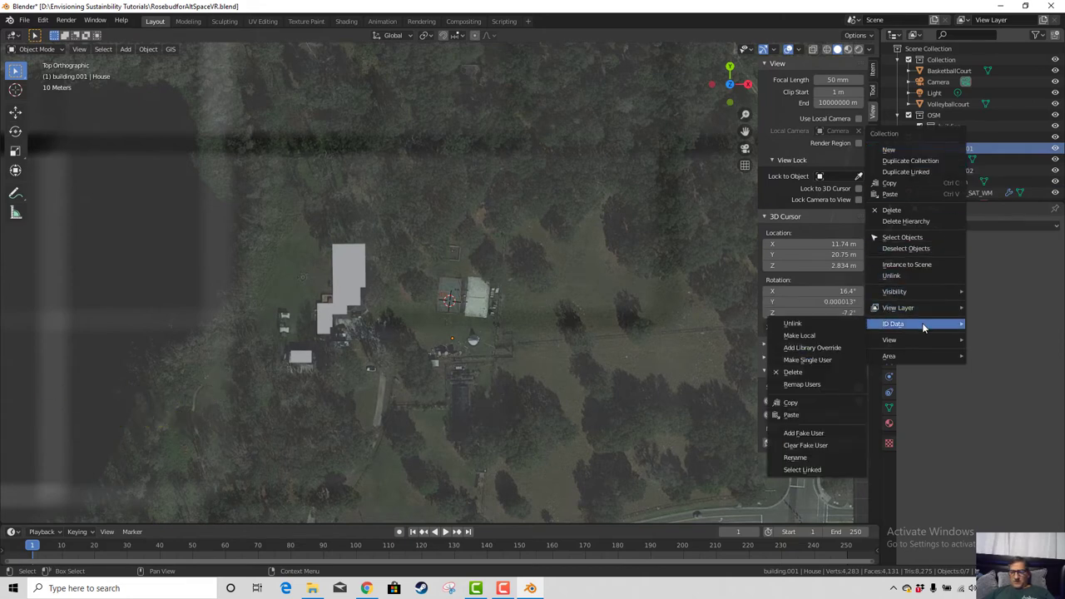
pyautogui.click(797, 458)
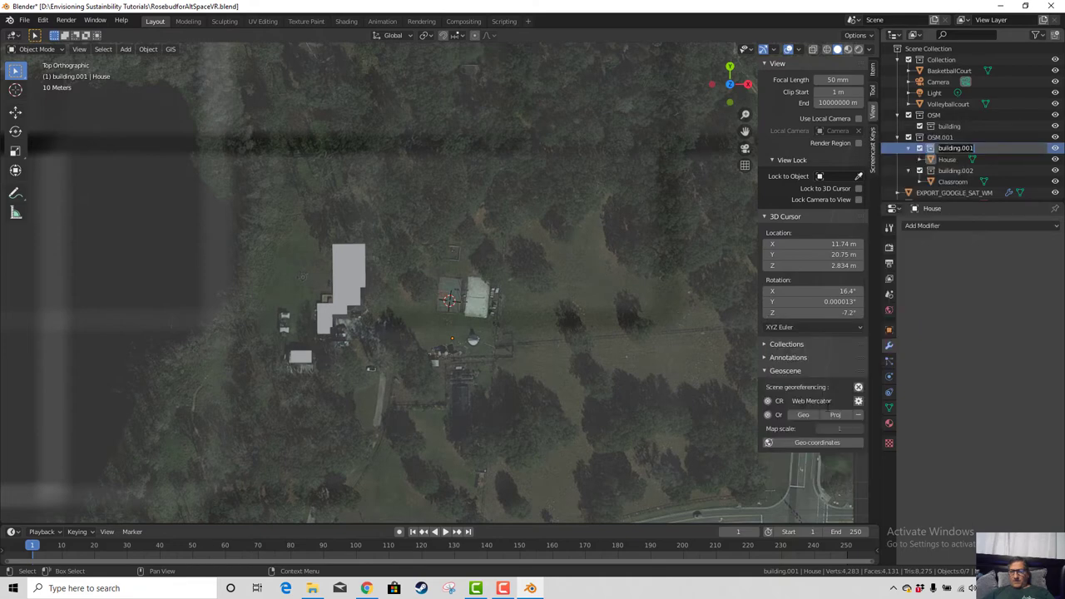
pyautogui.write('Houdr')
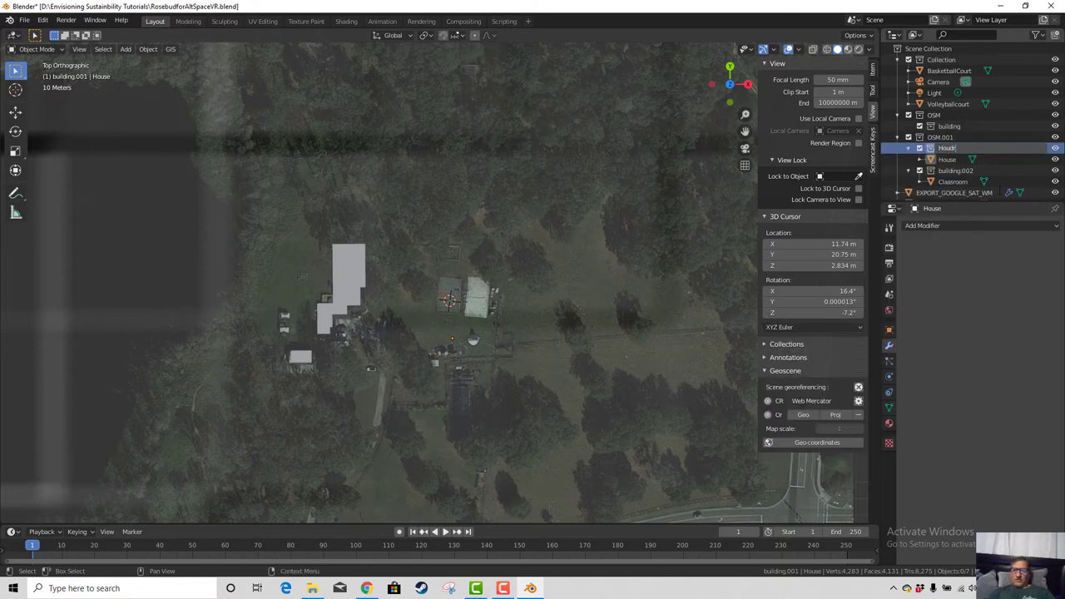
pyautogui.press('Return')
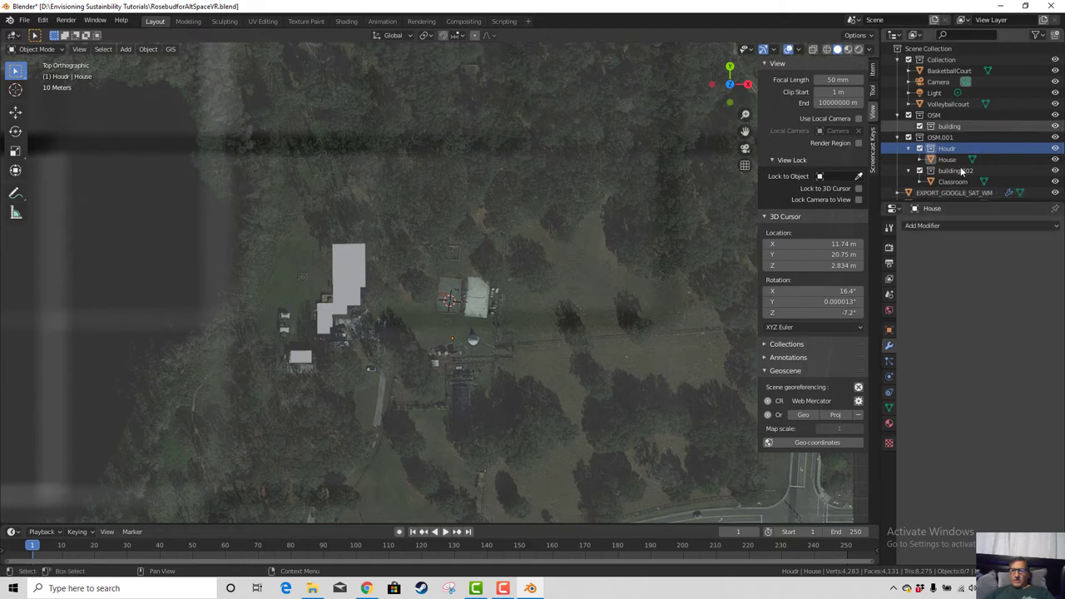
# Reopen renaming on the Houdr collection and delete the mistyped letters.
pyautogui.click(952, 148)
pyautogui.rightClick(953, 150)
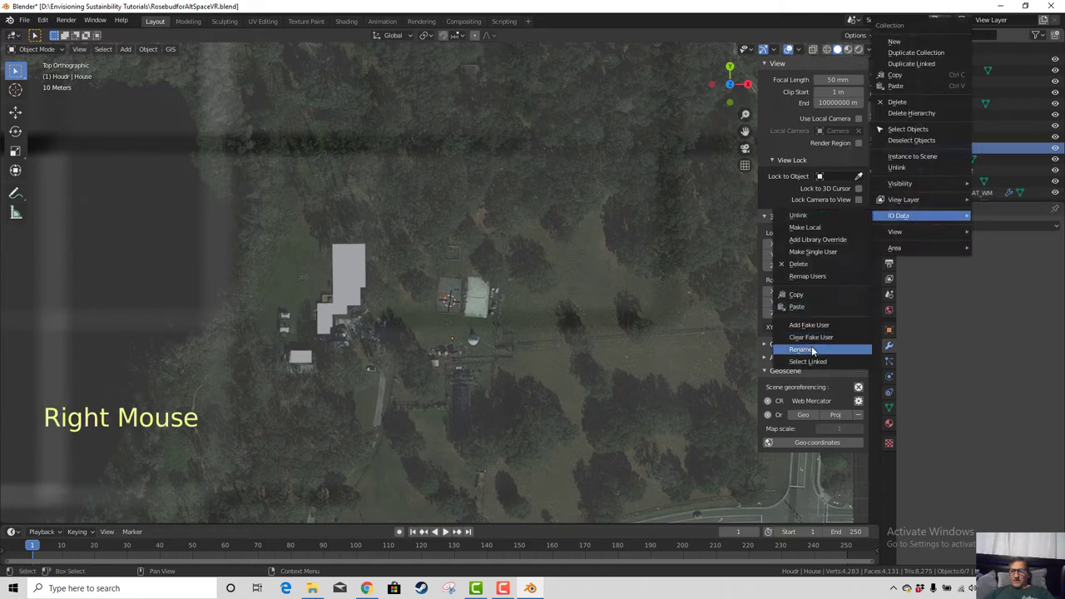
pyautogui.click(812, 349)
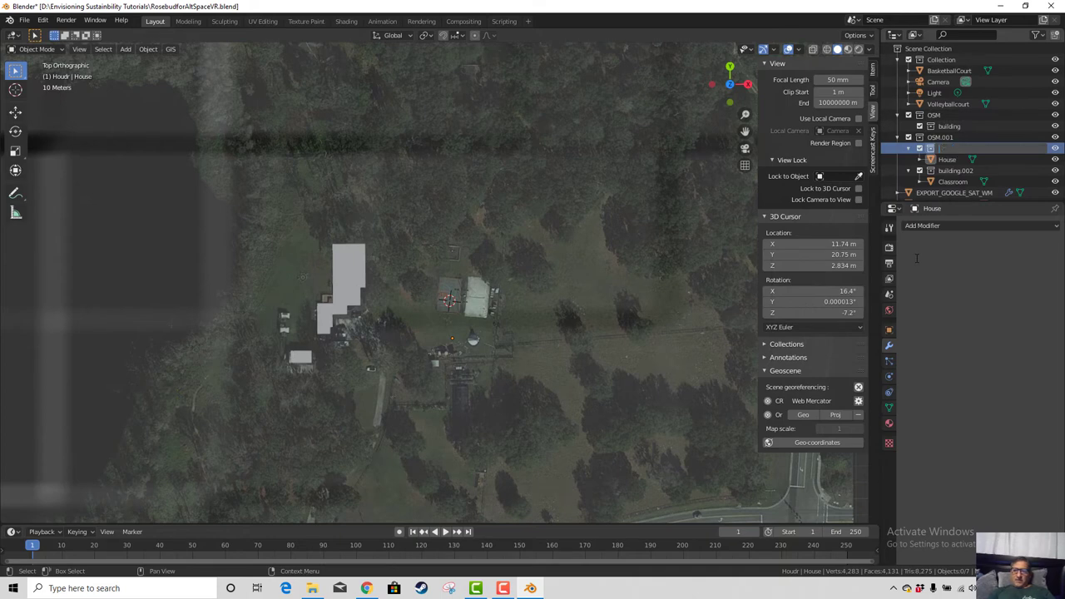
pyautogui.write('Houdr')
pyautogui.press('BackSpace')
pyautogui.press('BackSpace')
# Finish naming the collection House, rename building.002 to Classroom, and collapse both collections.
pyautogui.write('se')
pyautogui.click(916, 258)
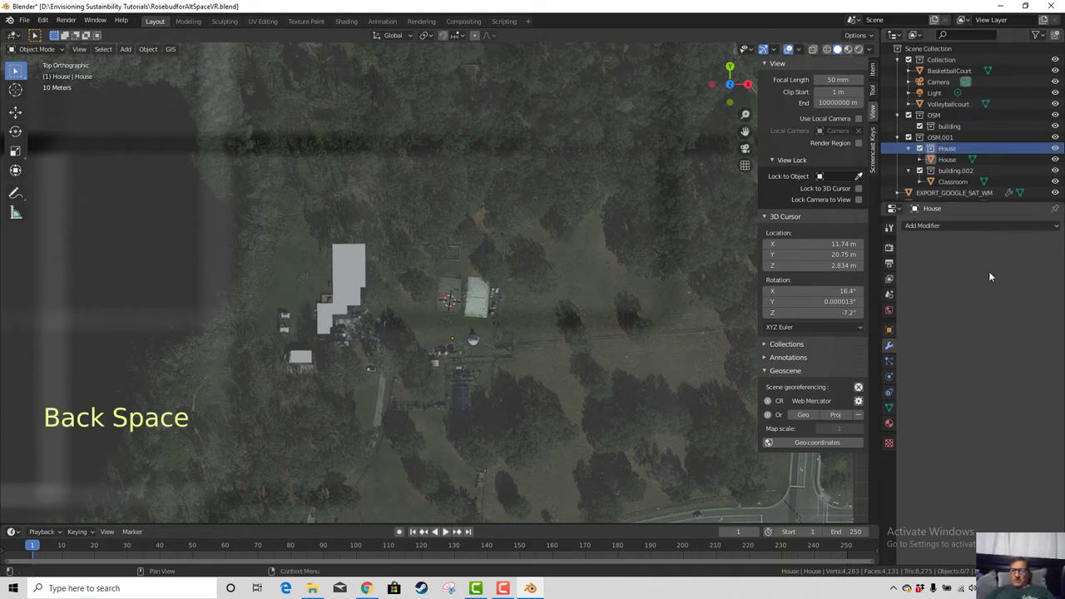
pyautogui.click(957, 171)
pyautogui.rightClick(957, 172)
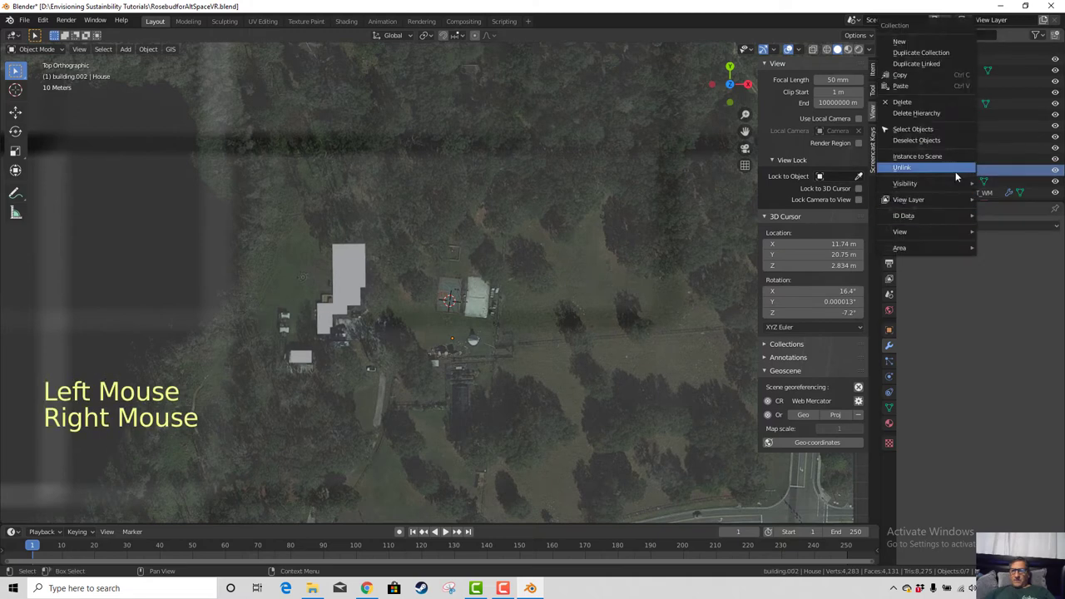
pyautogui.moveTo(933, 214)
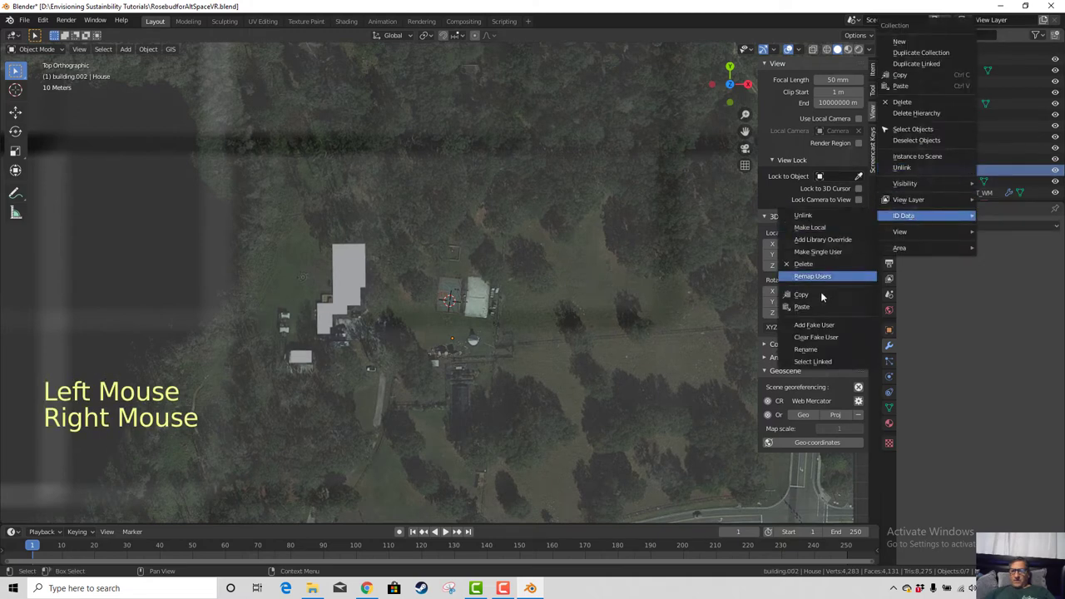
pyautogui.click(816, 350)
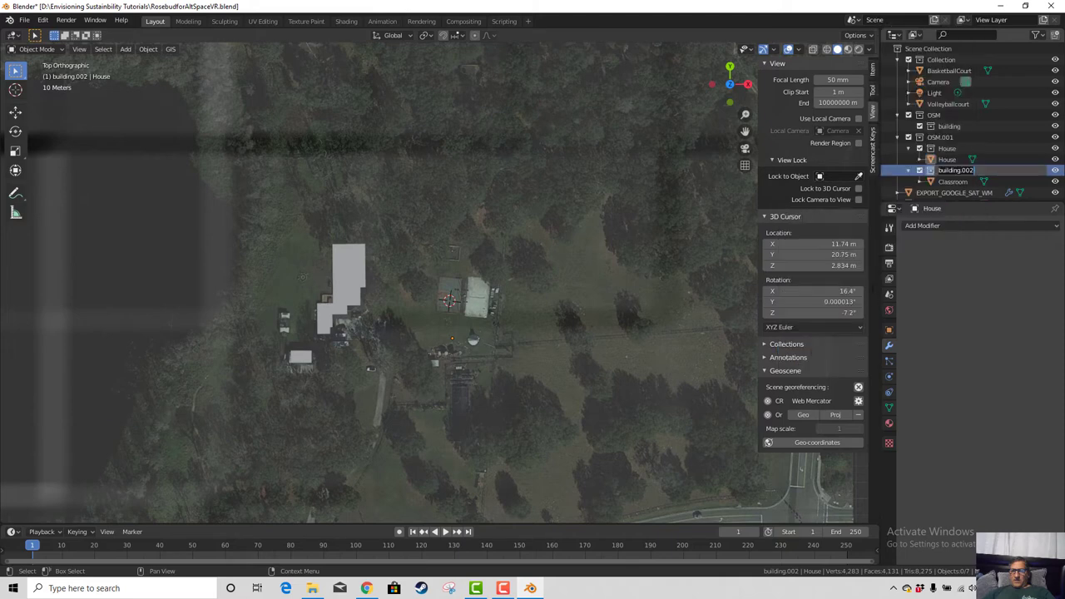
pyautogui.press('BackSpace')
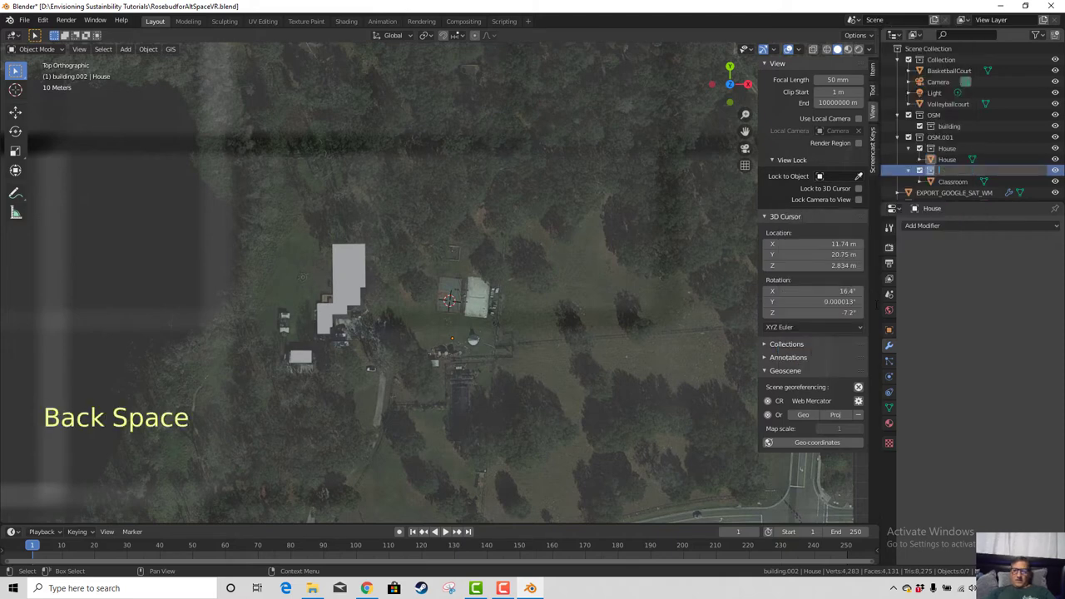
pyautogui.write('Classroom')
pyautogui.press('Return')
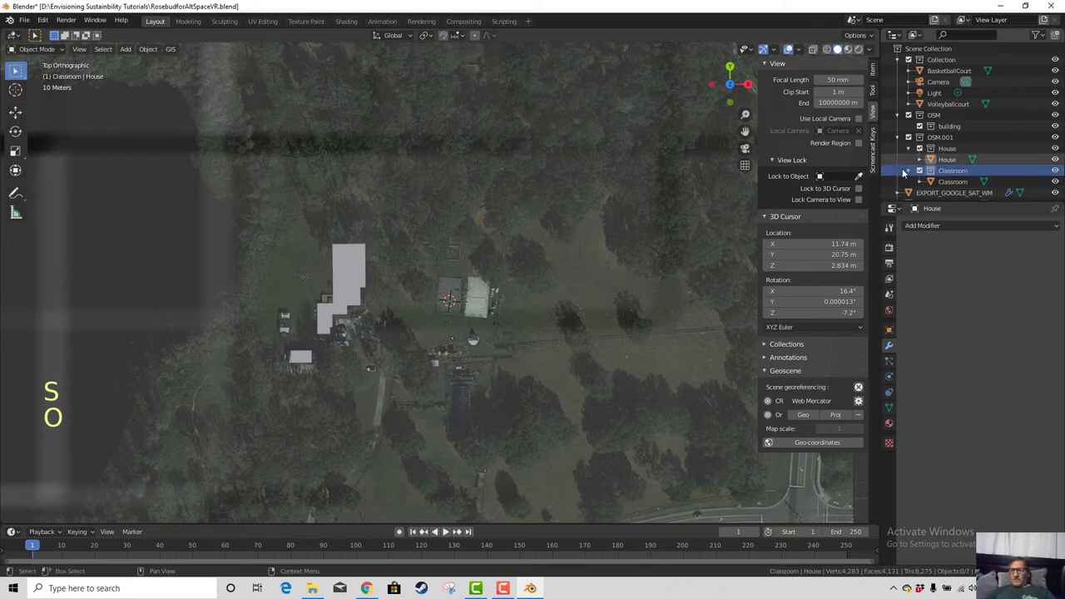
pyautogui.click(920, 171)
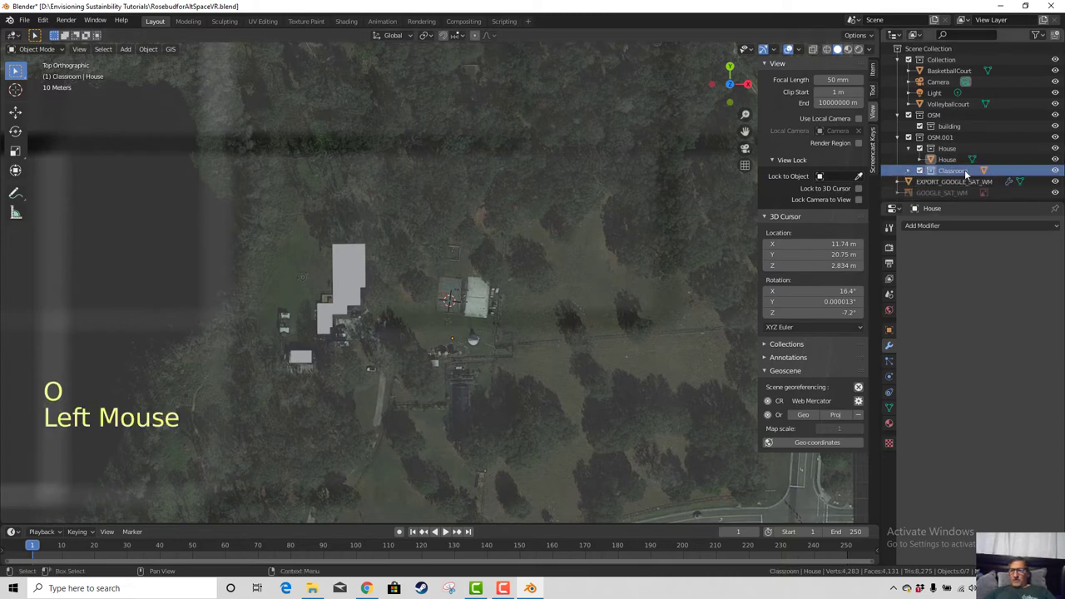
pyautogui.click(909, 148)
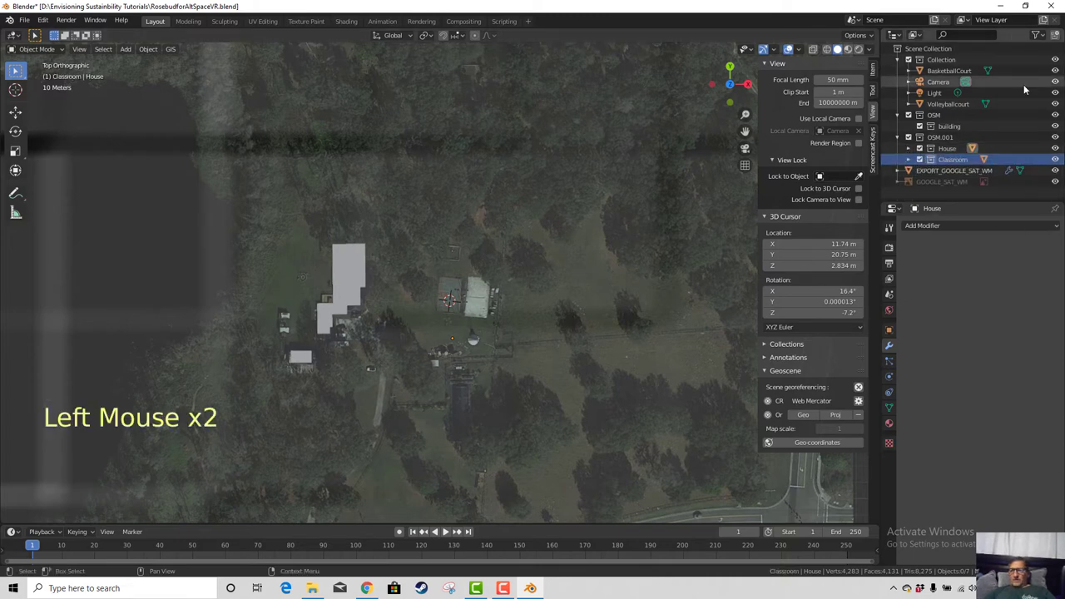
# Collapse the OSM collection, leaving OSM.001 with House and Classroom visible.
pyautogui.click(950, 127)
pyautogui.rightClick(952, 127)
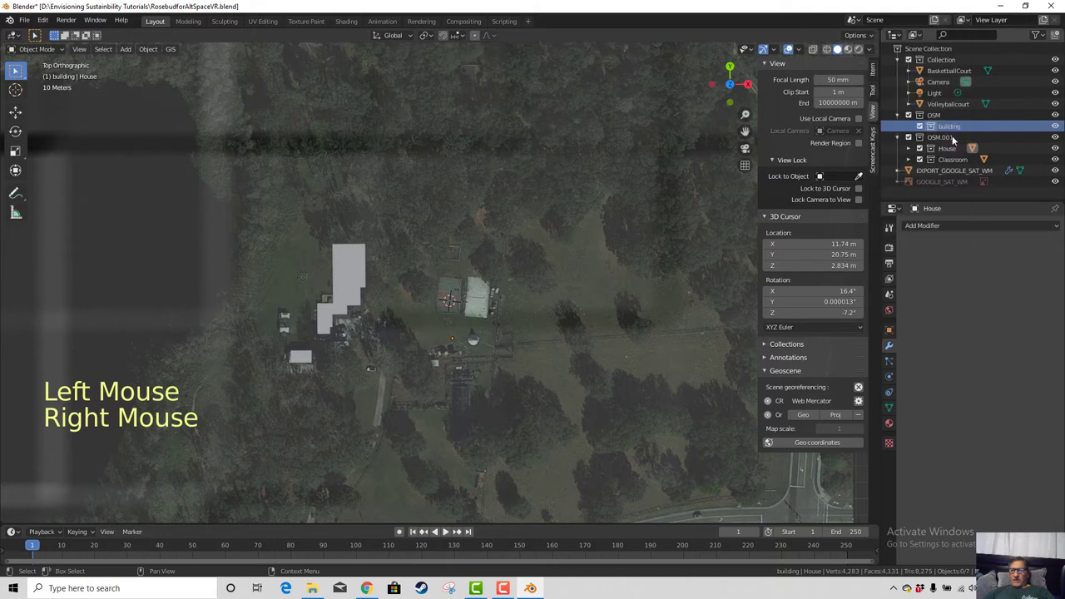
pyautogui.click(947, 129)
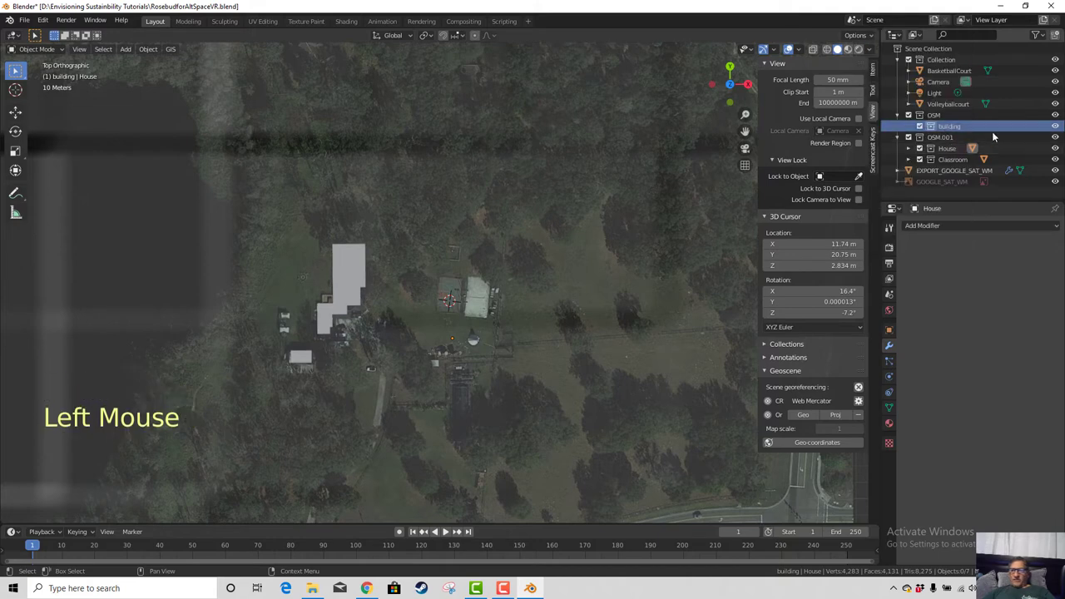
pyautogui.click(938, 138)
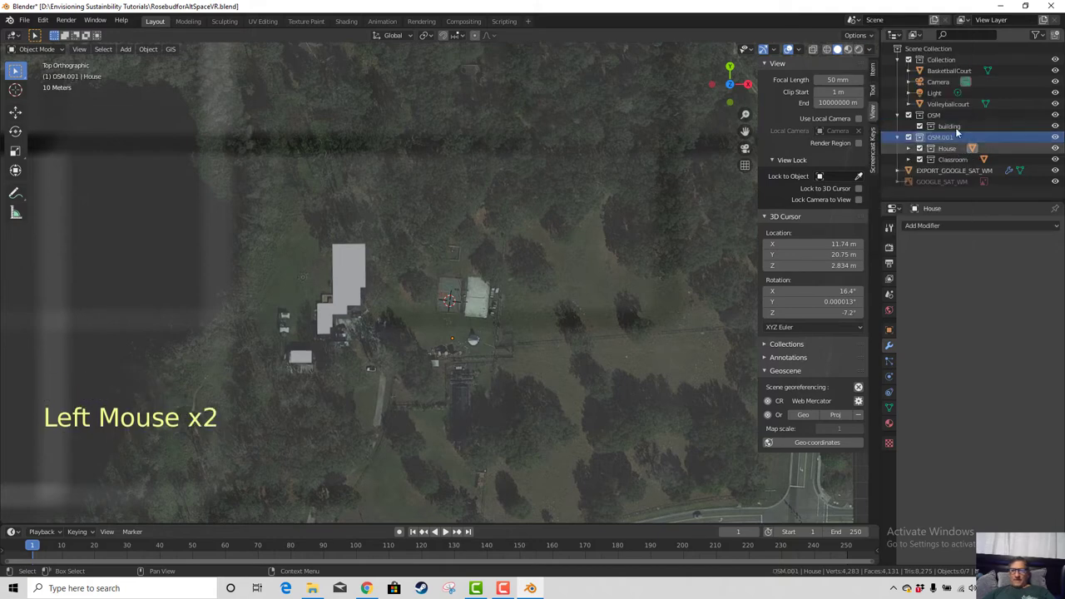
pyautogui.click(898, 117)
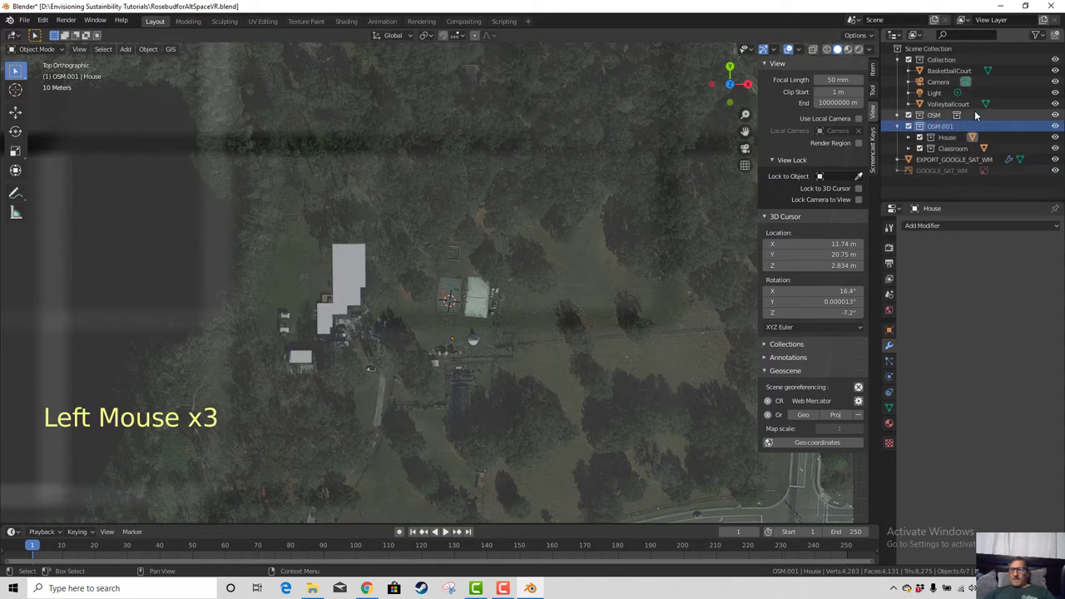
# Duplicate the BasketballCourt, place the copy north, and rotate it about 90° around Z.
pyautogui.rightClick(482, 297)
pyautogui.rightClick(449, 302)
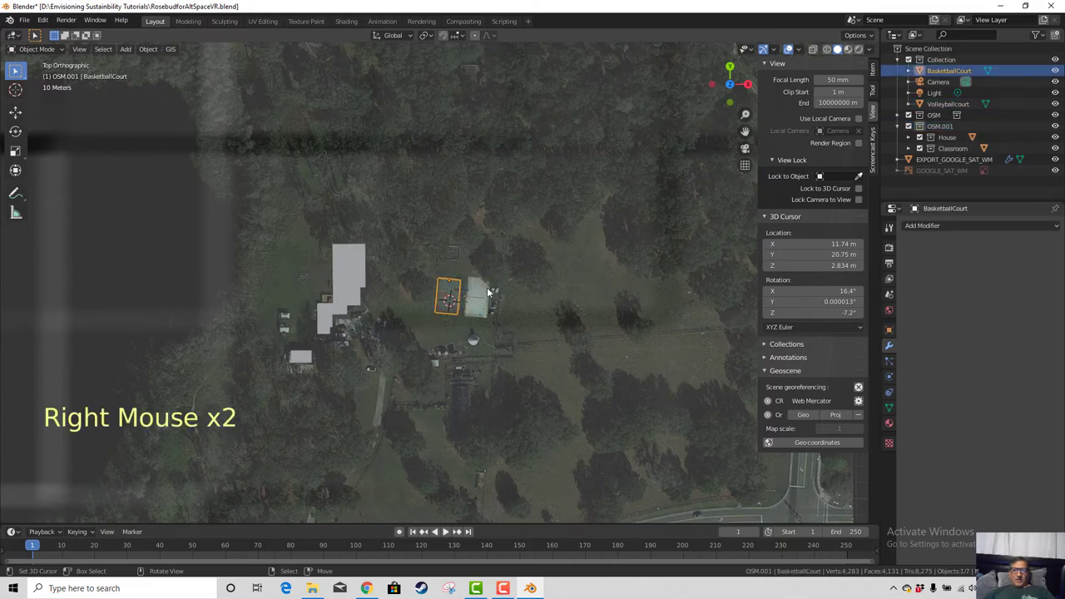
pyautogui.scroll(7, 453, 300)
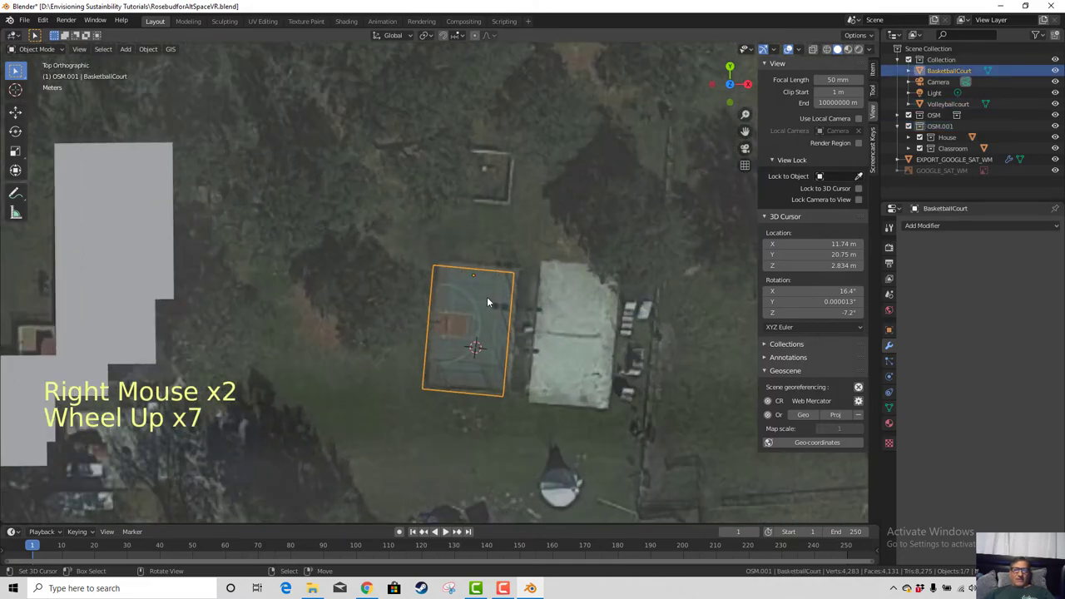
pyautogui.hotkey('shift', 'd')
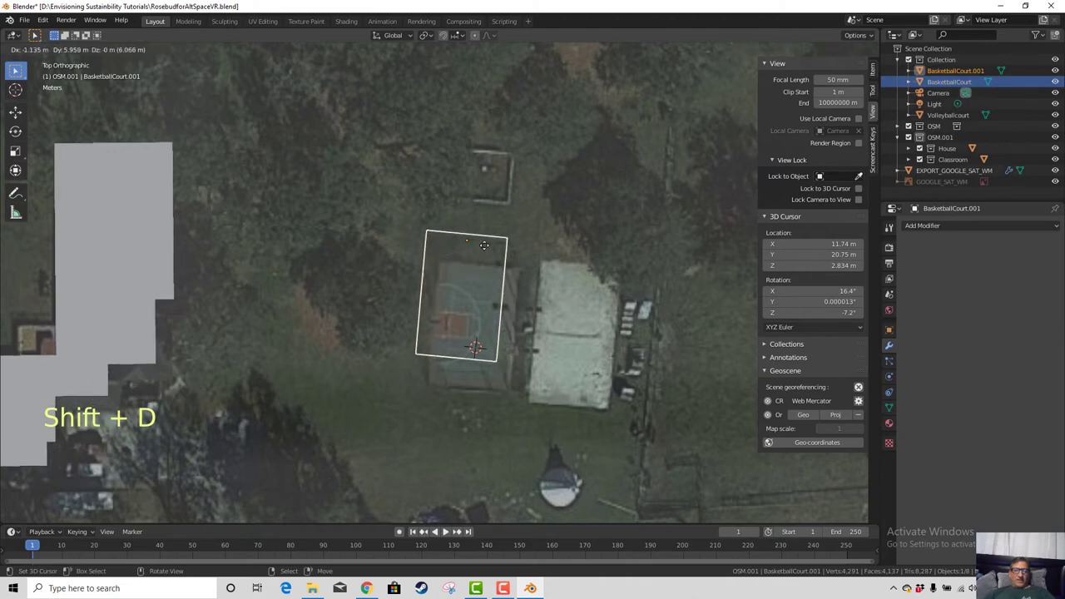
pyautogui.click(489, 133)
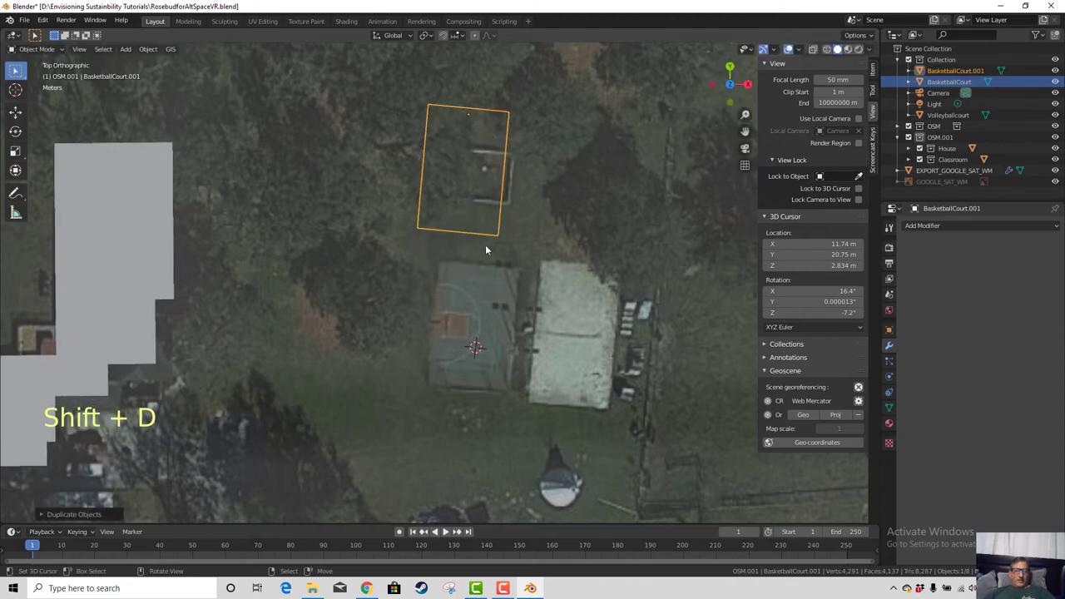
pyautogui.press('r')
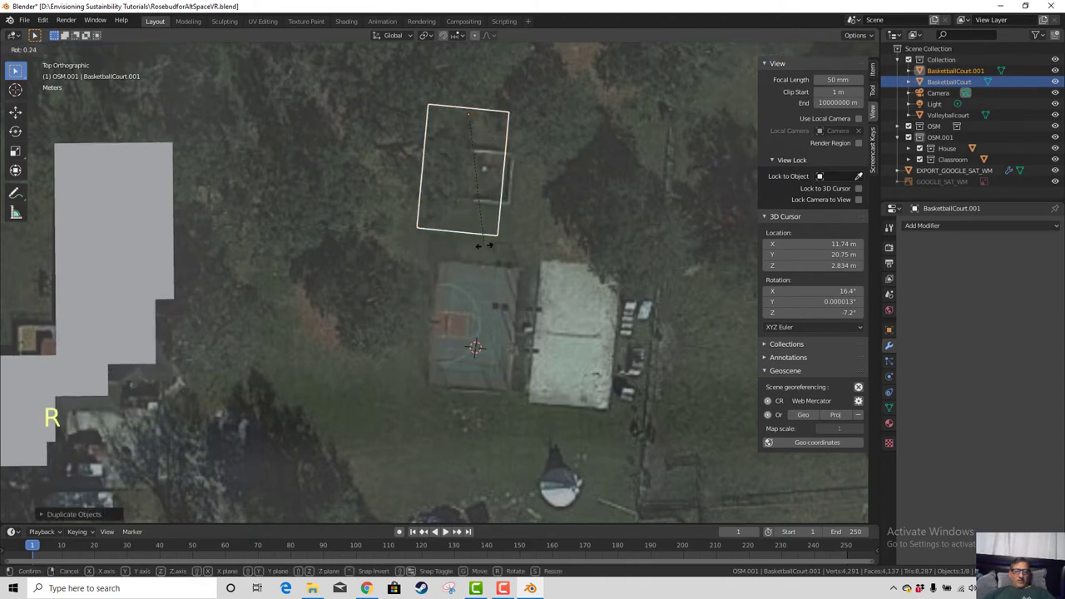
pyautogui.press('z')
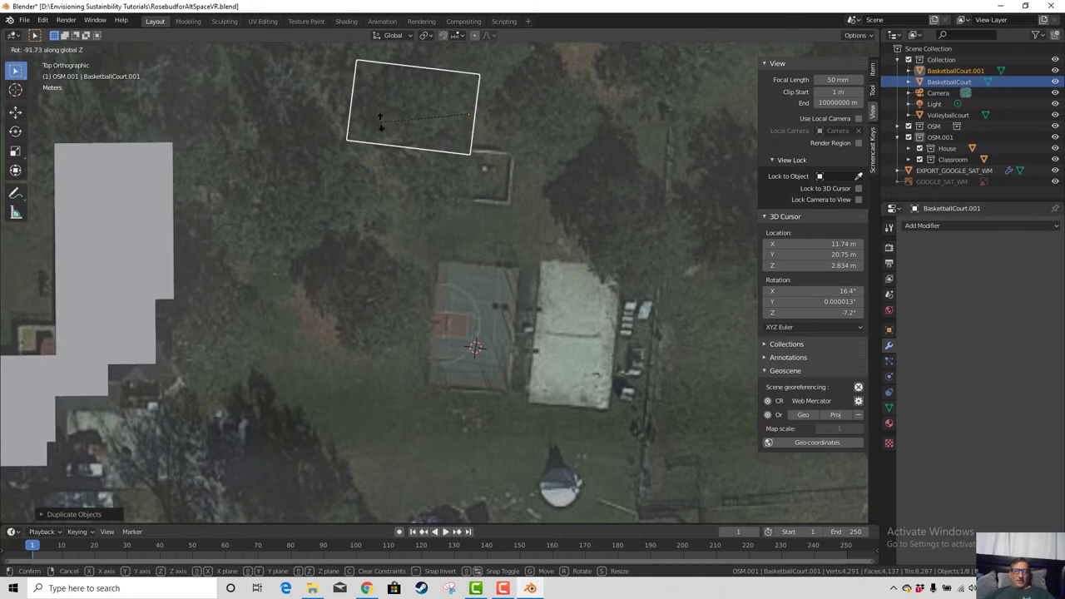
pyautogui.click(400, 156)
# Fit the copy over the small enclosure, adjusting rotation and scaling it to about 0.68.
pyautogui.press('g')
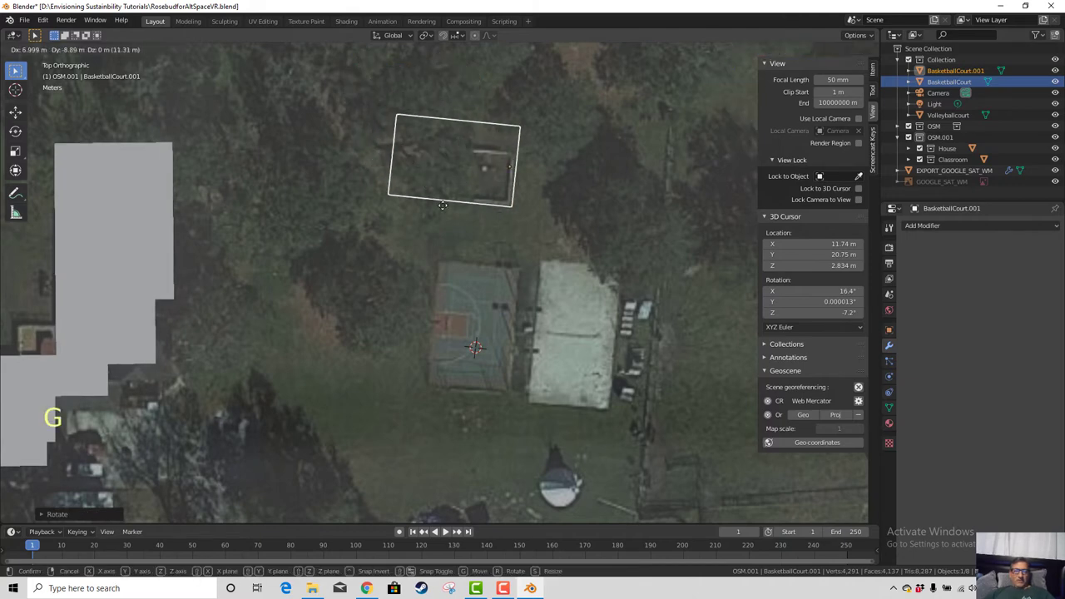
pyautogui.click(451, 215)
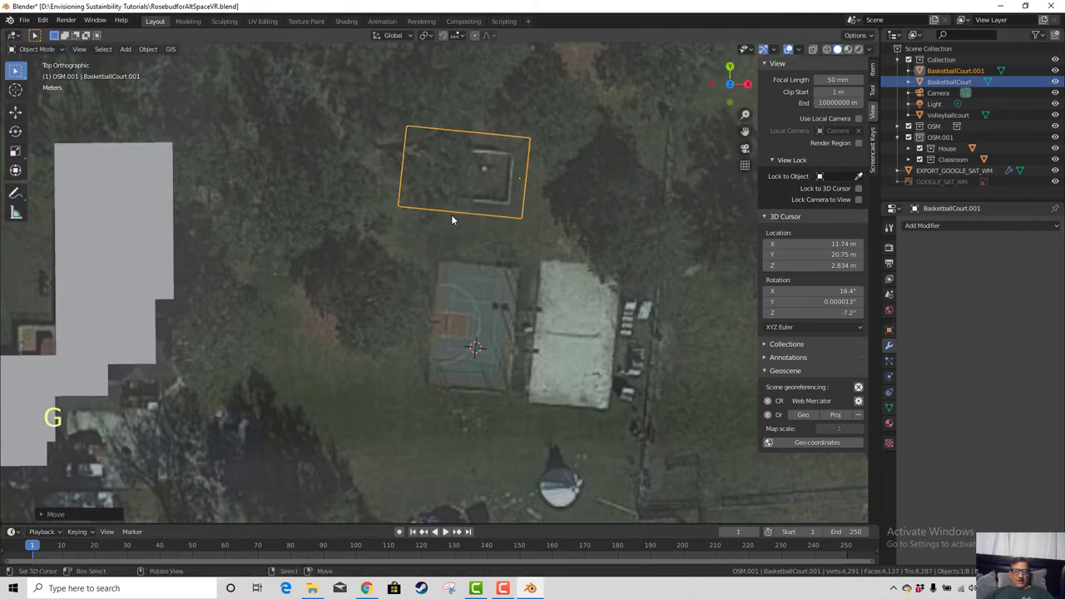
pyautogui.press('r')
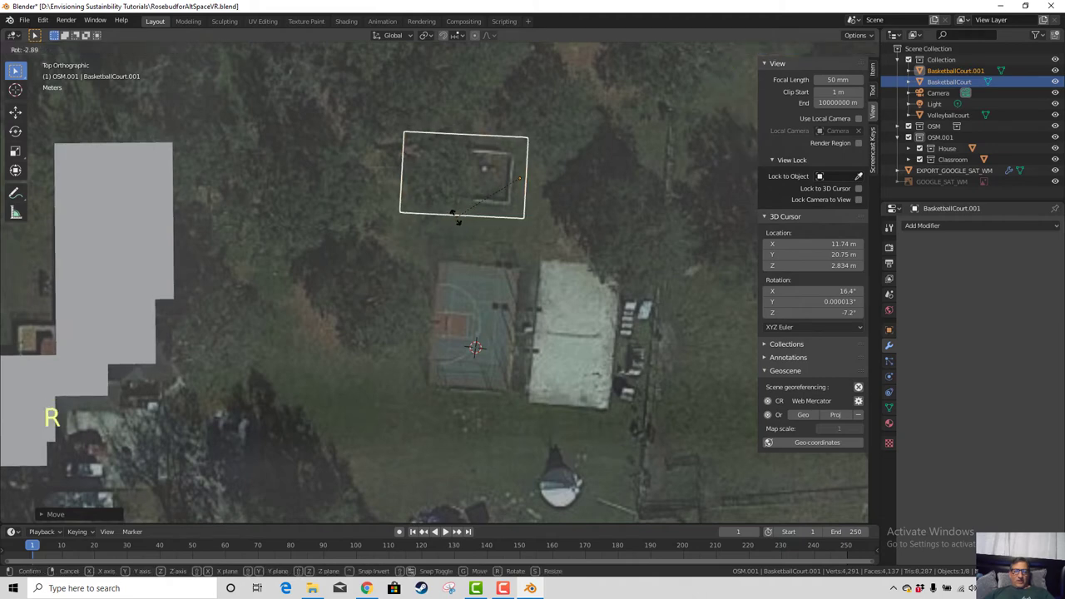
pyautogui.click(456, 214)
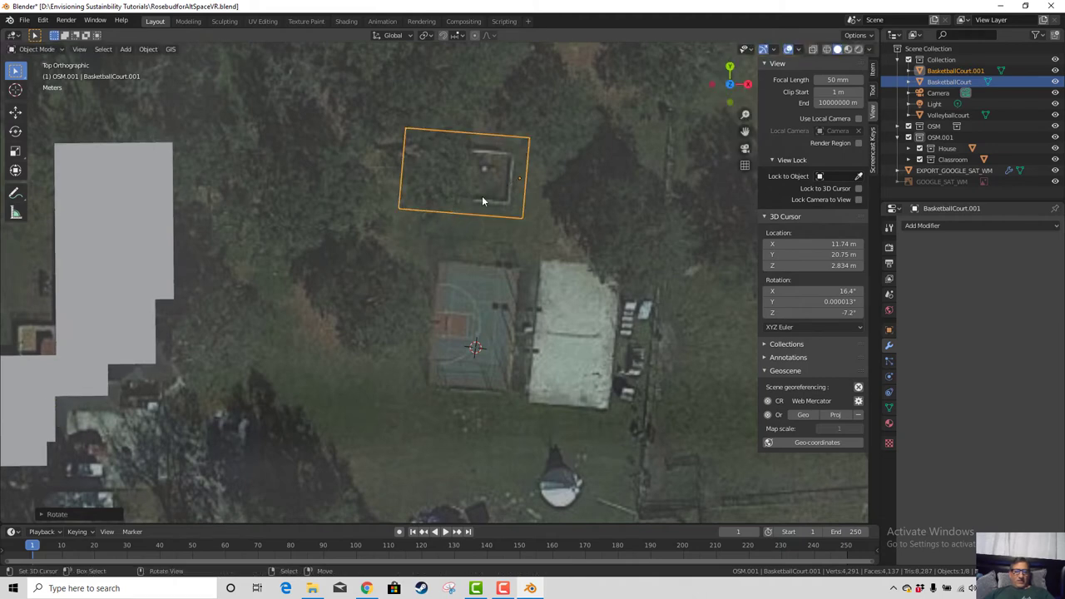
pyautogui.press('s')
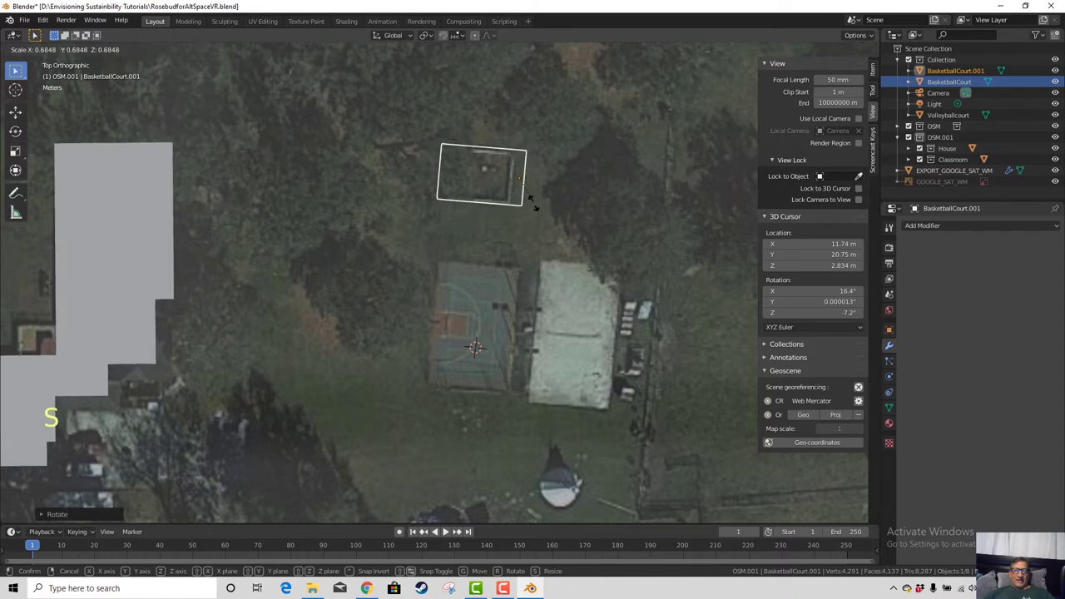
pyautogui.click(532, 202)
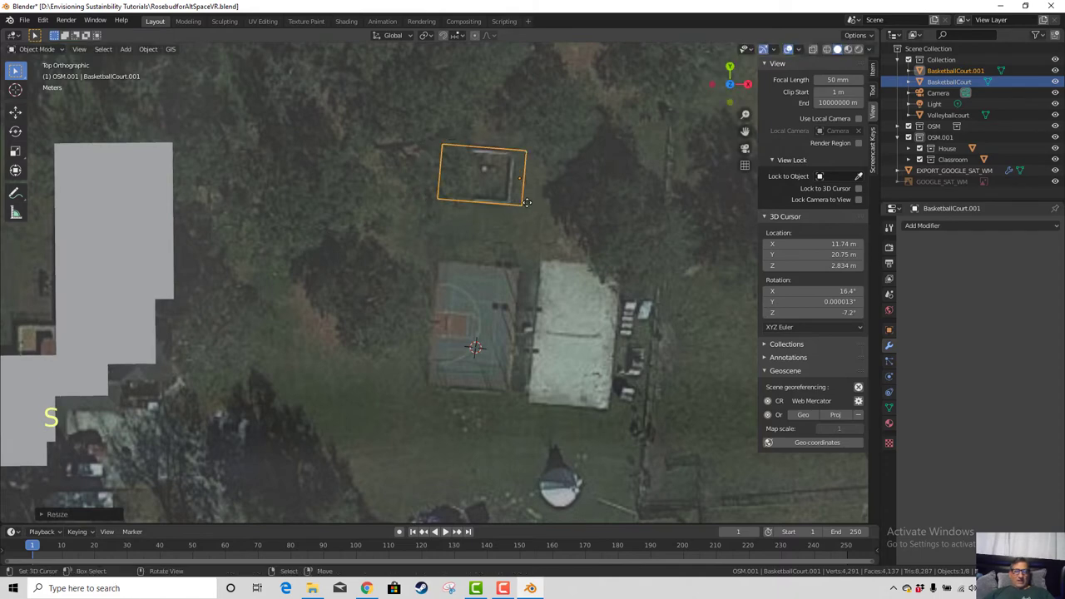
pyautogui.press('g')
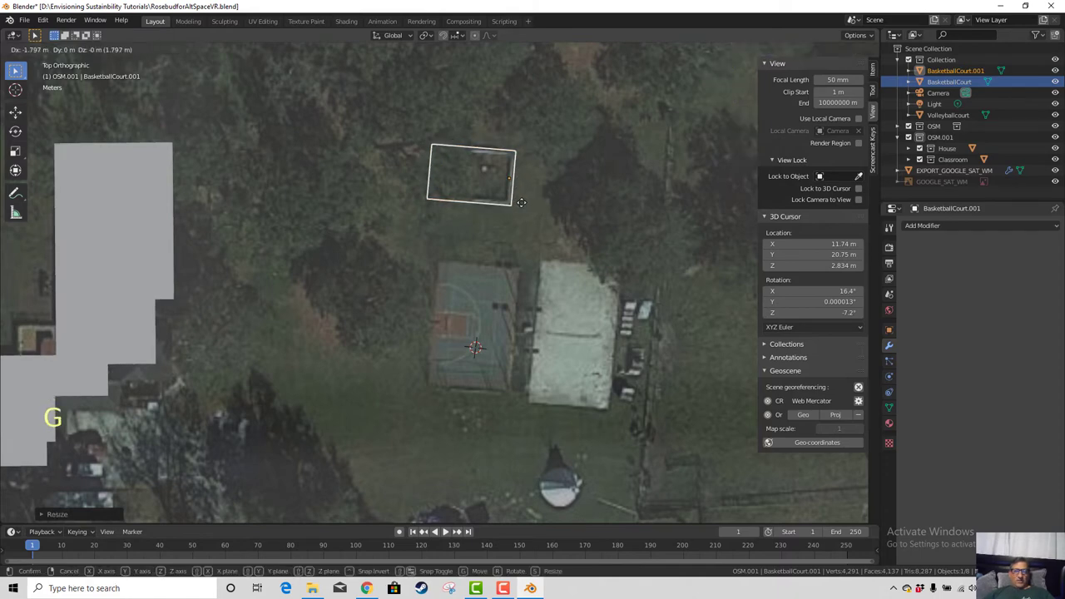
pyautogui.click(521, 203)
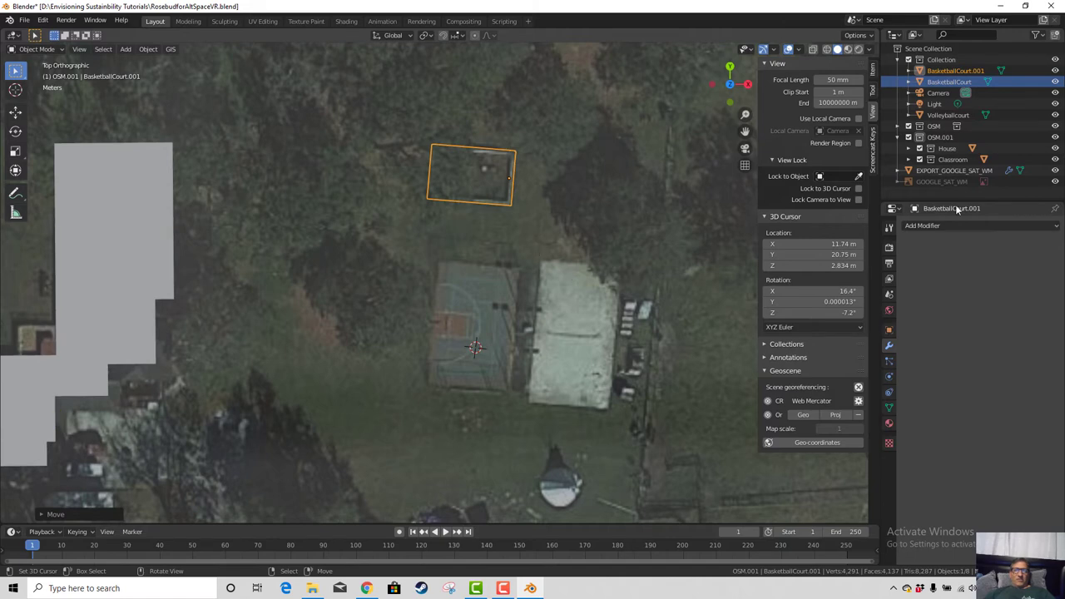
pyautogui.click(954, 84)
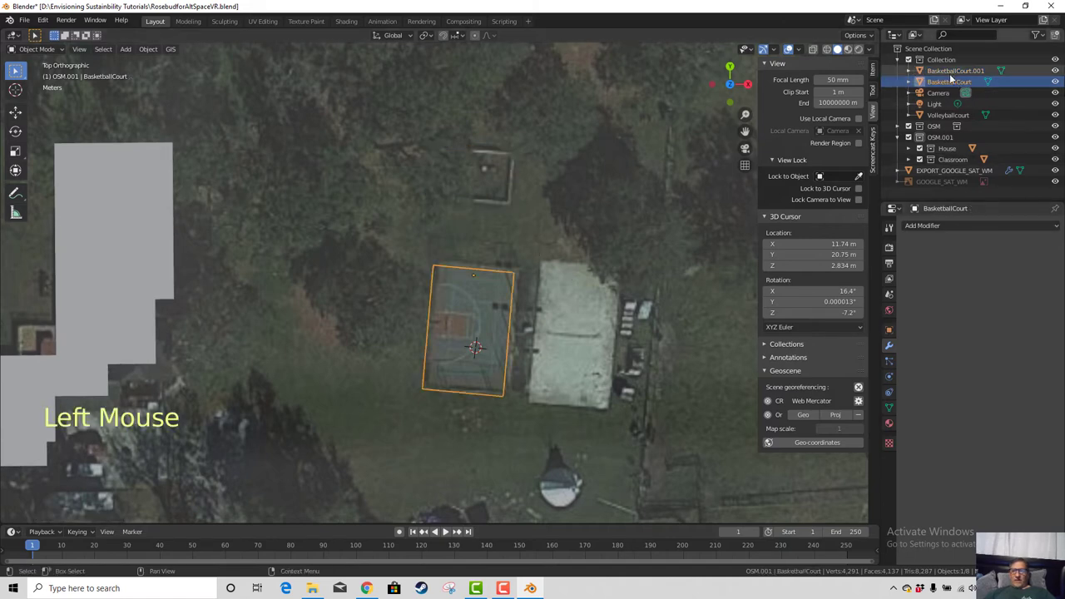
# Remove BasketballCourt.001 from the scene through its Outliner context menu.
pyautogui.click(942, 72)
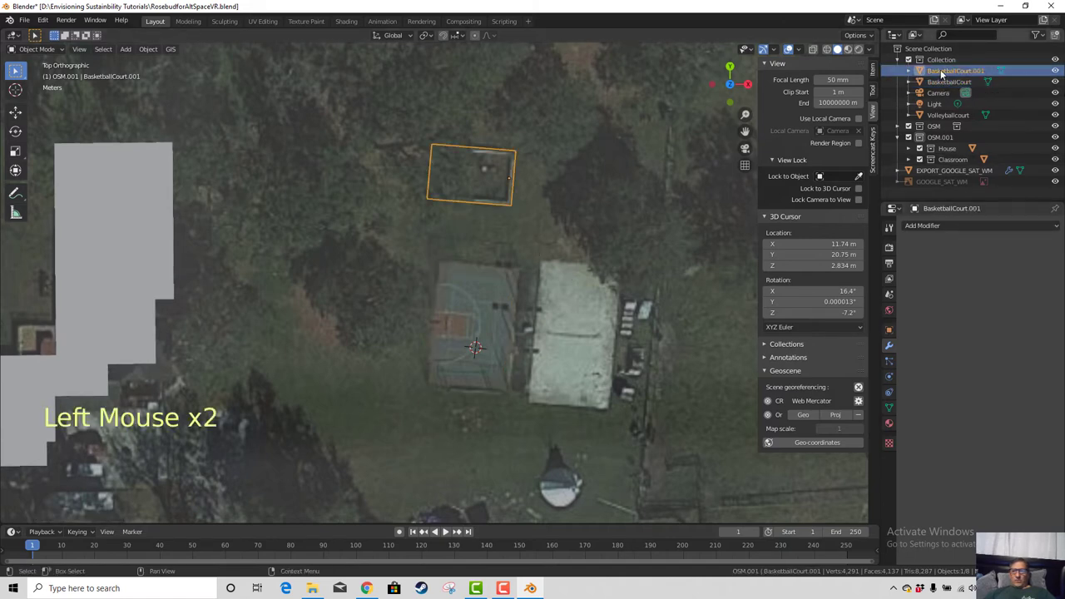
pyautogui.rightClick(943, 74)
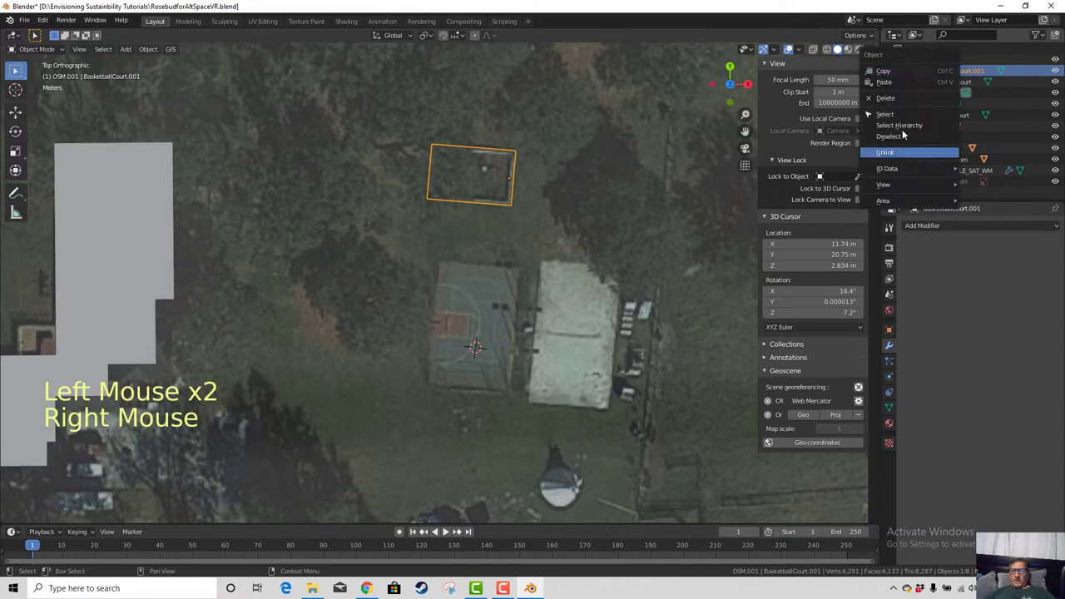
pyautogui.click(968, 75)
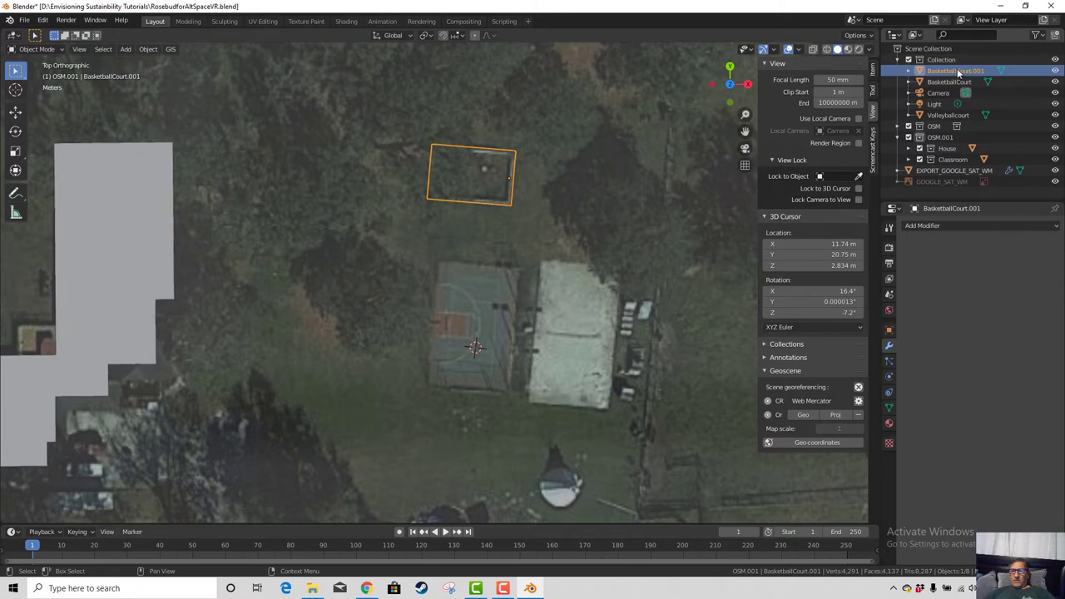
pyautogui.click(959, 73)
pyautogui.click(958, 73)
pyautogui.rightClick(952, 74)
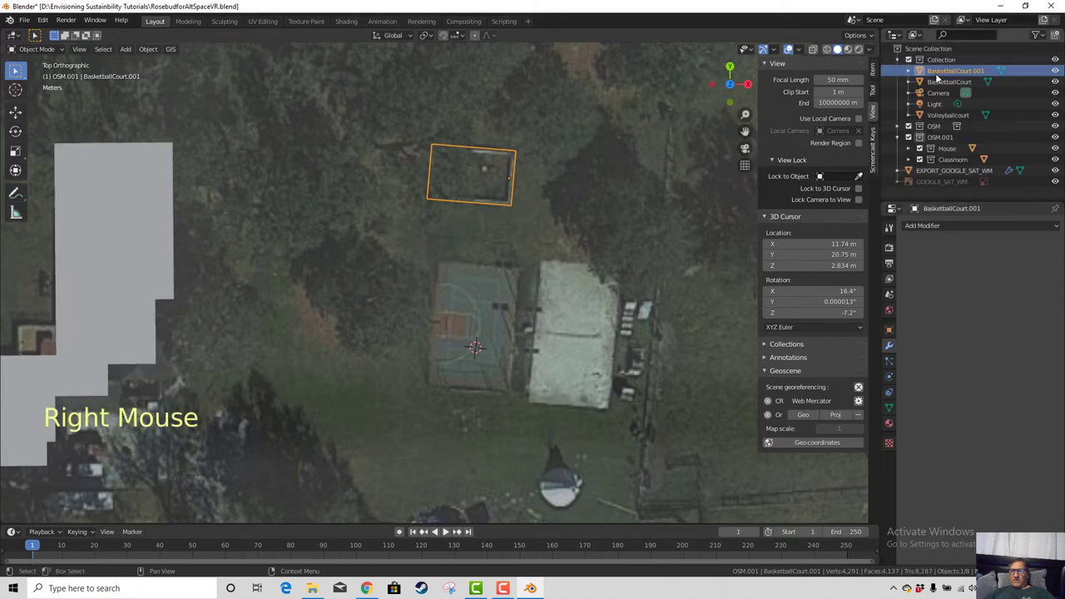
pyautogui.click(911, 71)
pyautogui.click(957, 71)
pyautogui.rightClick(977, 72)
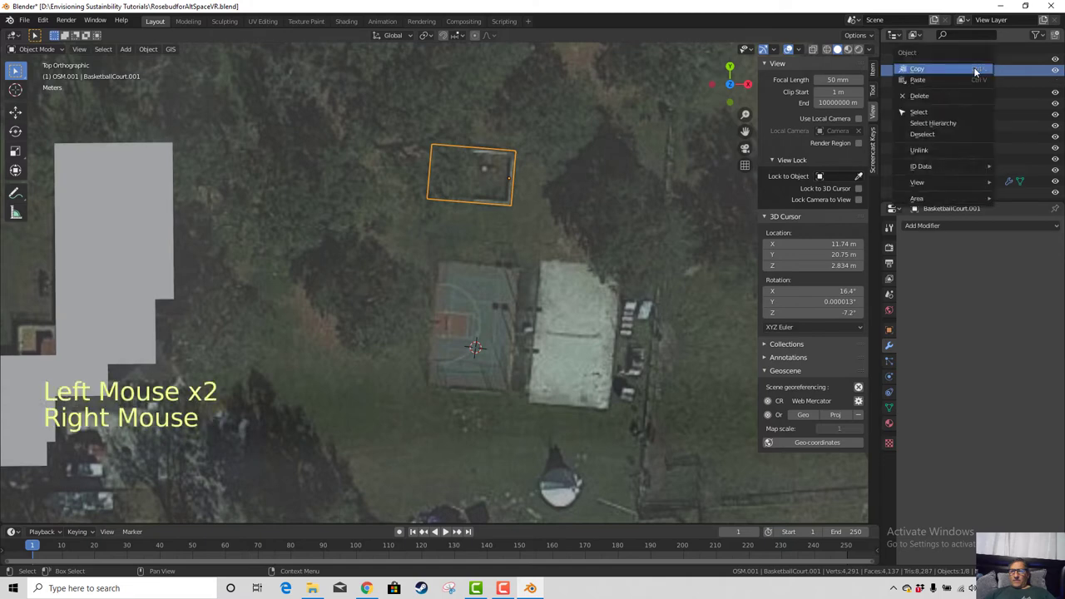
pyautogui.click(945, 152)
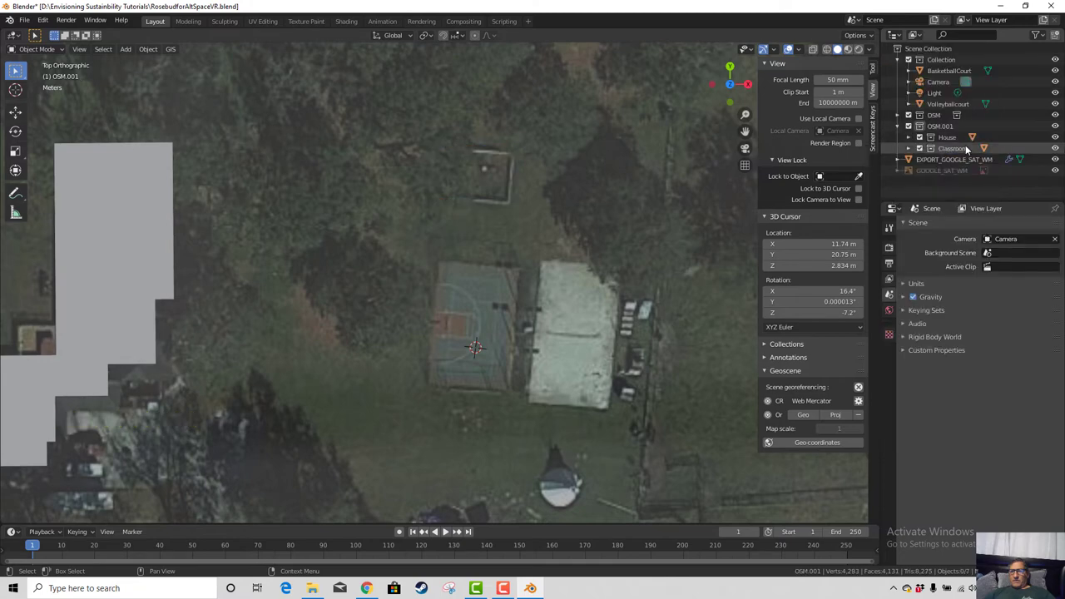
# Undo stray selections, then check the courts and ground mesh, ending on Volleyballcourt.
pyautogui.click(957, 159)
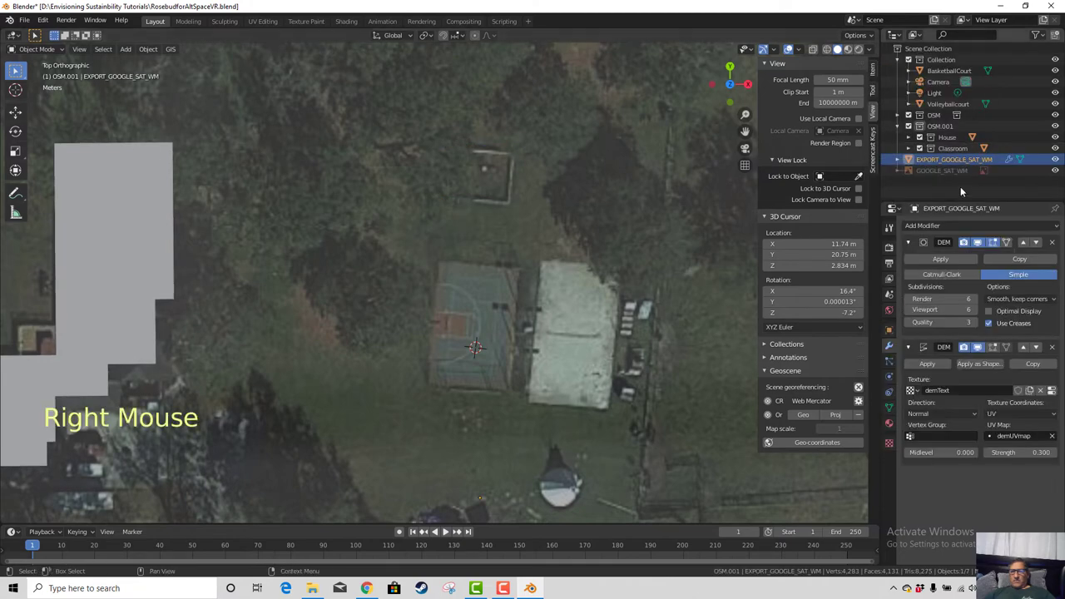
pyautogui.hotkey('ctrl', 'z')
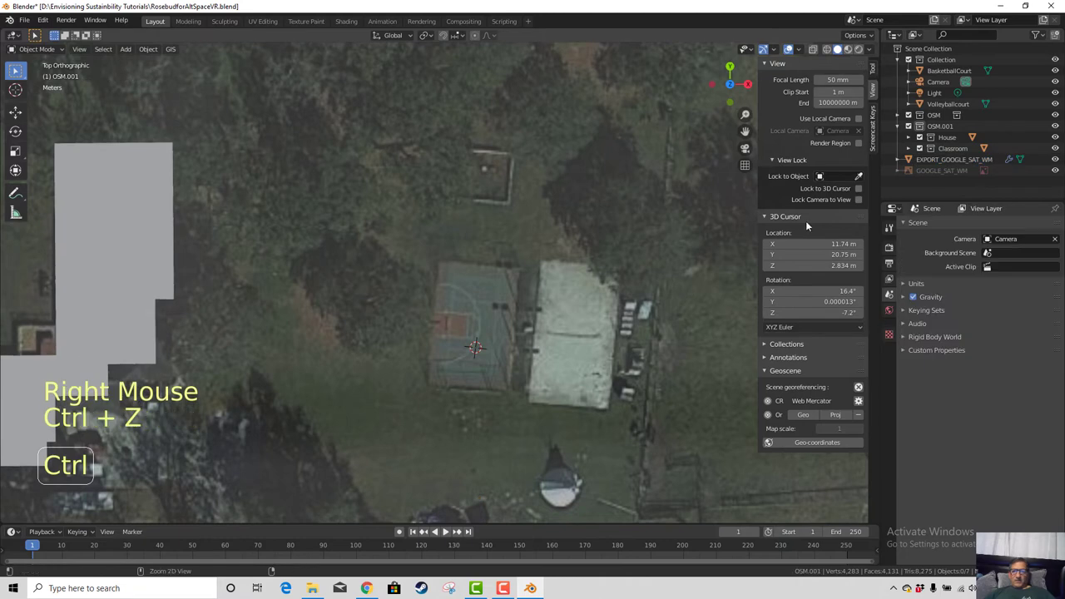
pyautogui.scroll(-1, 946, 148)
pyautogui.scroll(1, 960, 122)
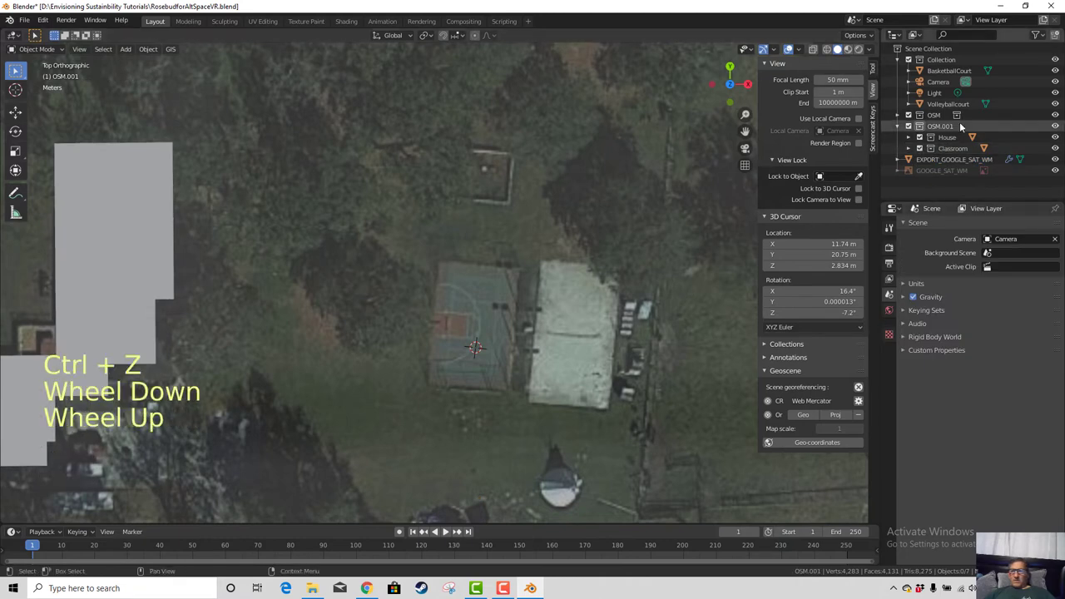
pyautogui.click(954, 70)
pyautogui.hotkey('ctrl', 'z')
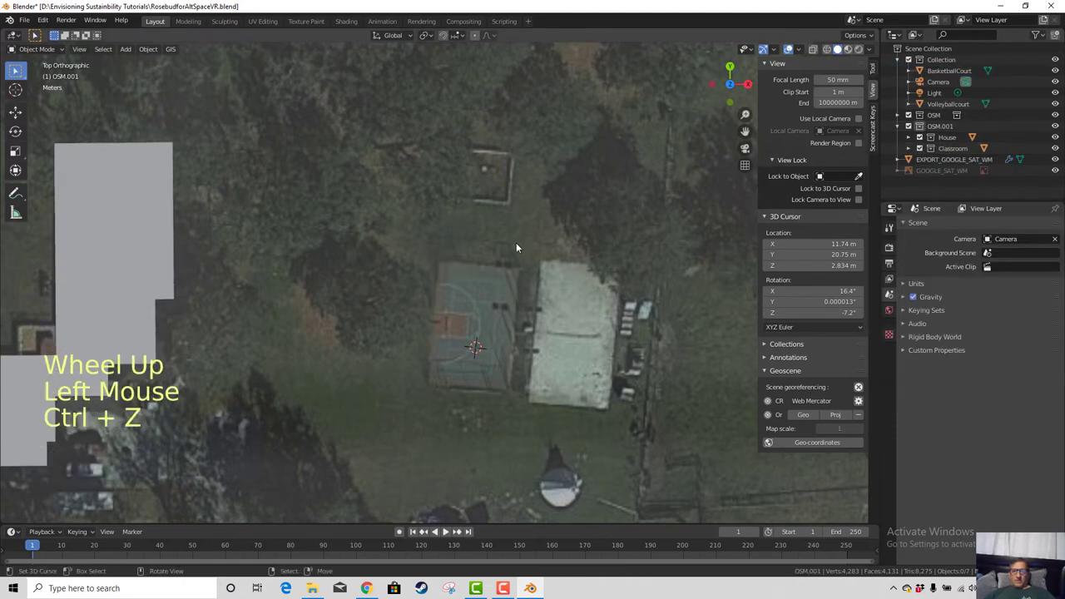
pyautogui.scroll(-4, 966, 137)
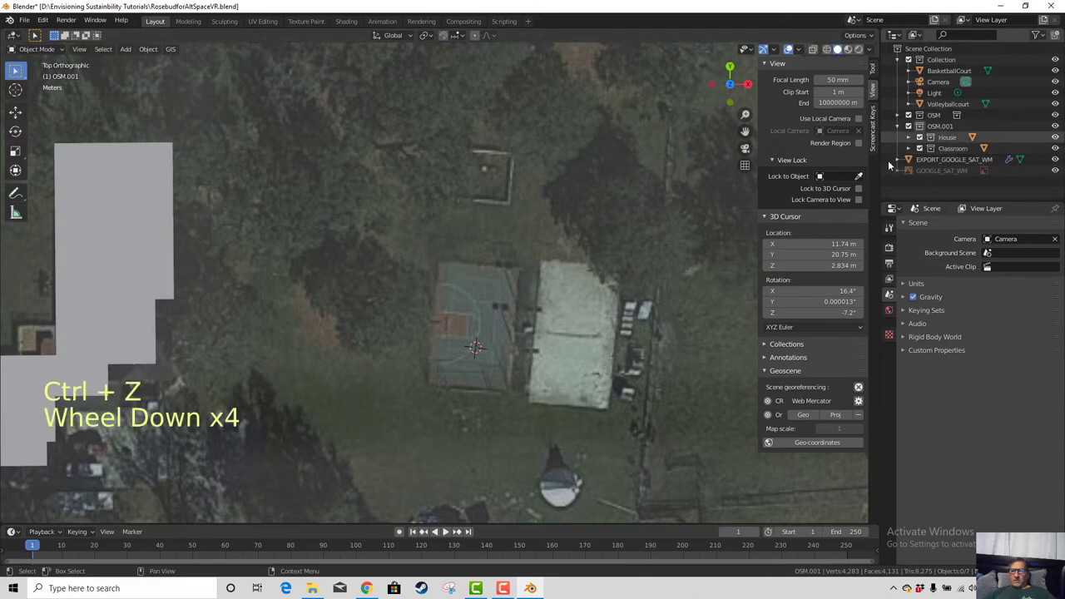
pyautogui.rightClick(556, 301)
pyautogui.rightClick(463, 320)
pyautogui.rightClick(494, 197)
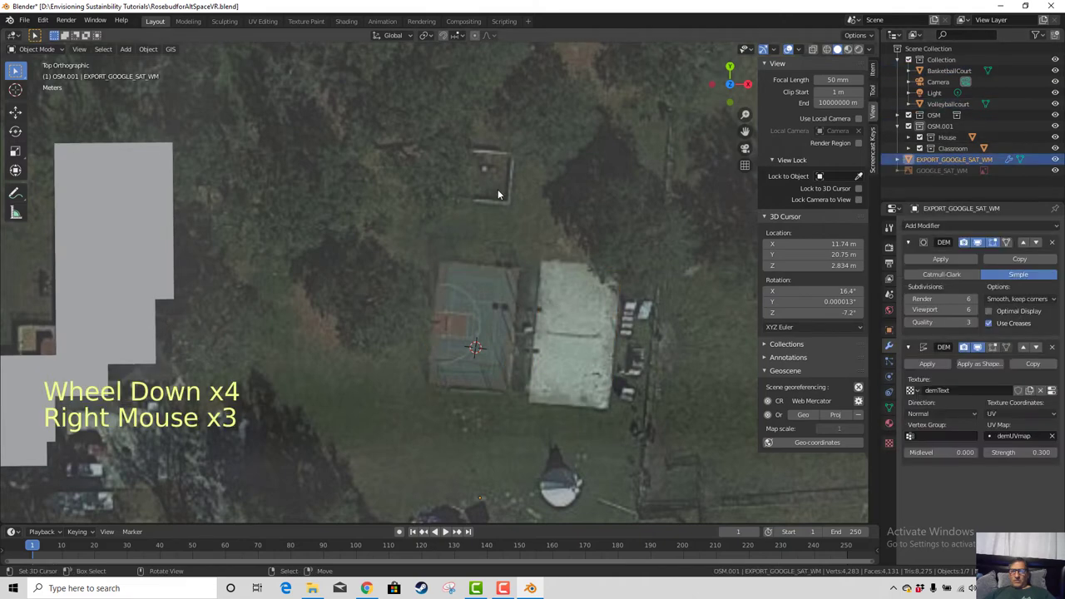
pyautogui.scroll(2, 997, 160)
pyautogui.scroll(-1, 998, 160)
pyautogui.scroll(2, 997, 160)
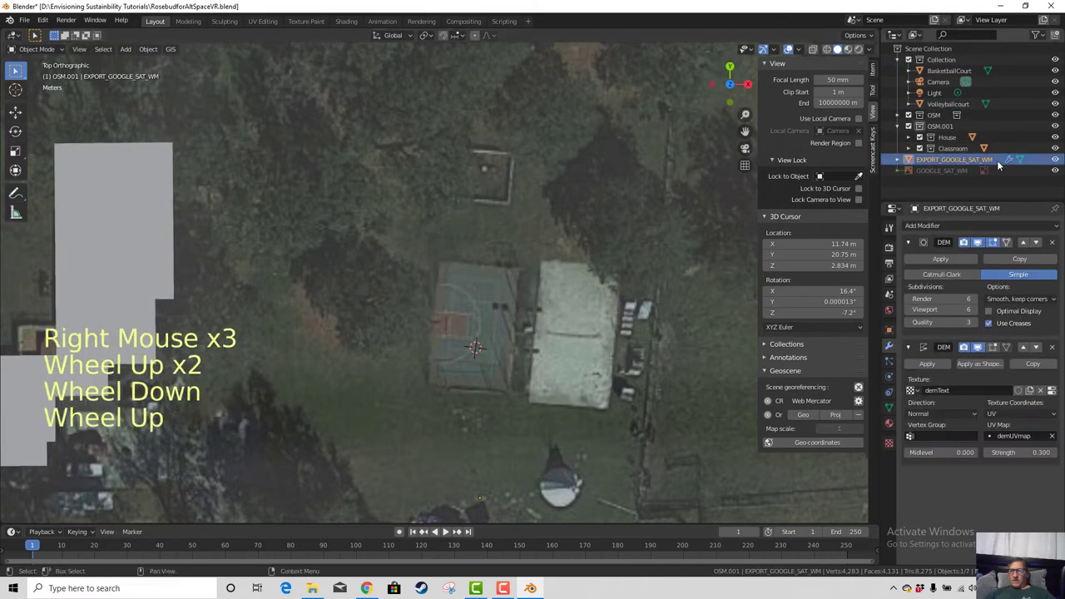
pyautogui.click(947, 104)
# Duplicate the basketball court north of the original, then delete that duplicate.
pyautogui.click(934, 72)
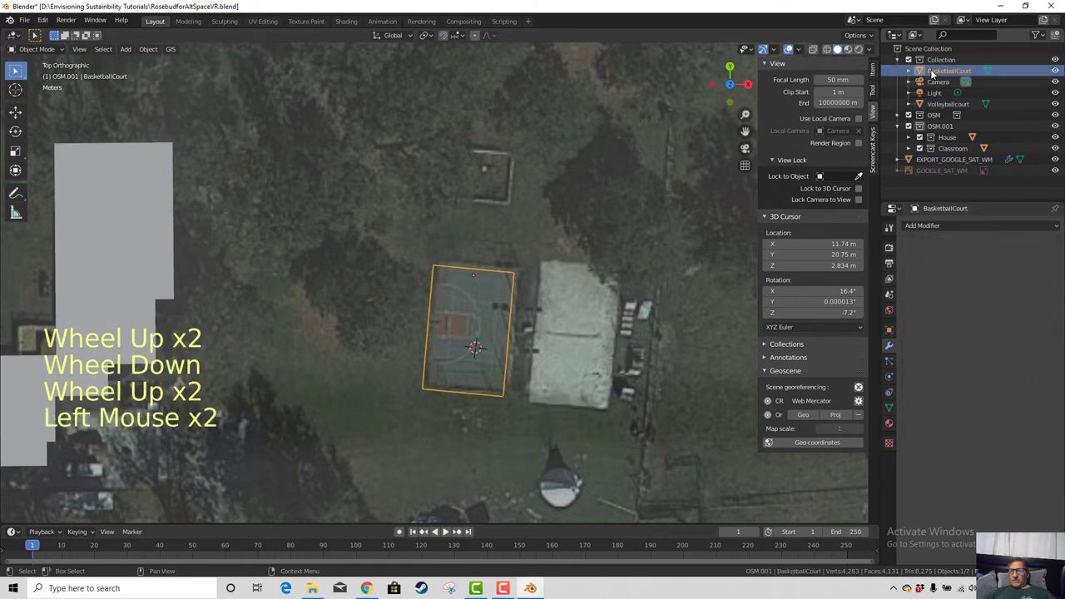
pyautogui.hotkey('shift', 'd')
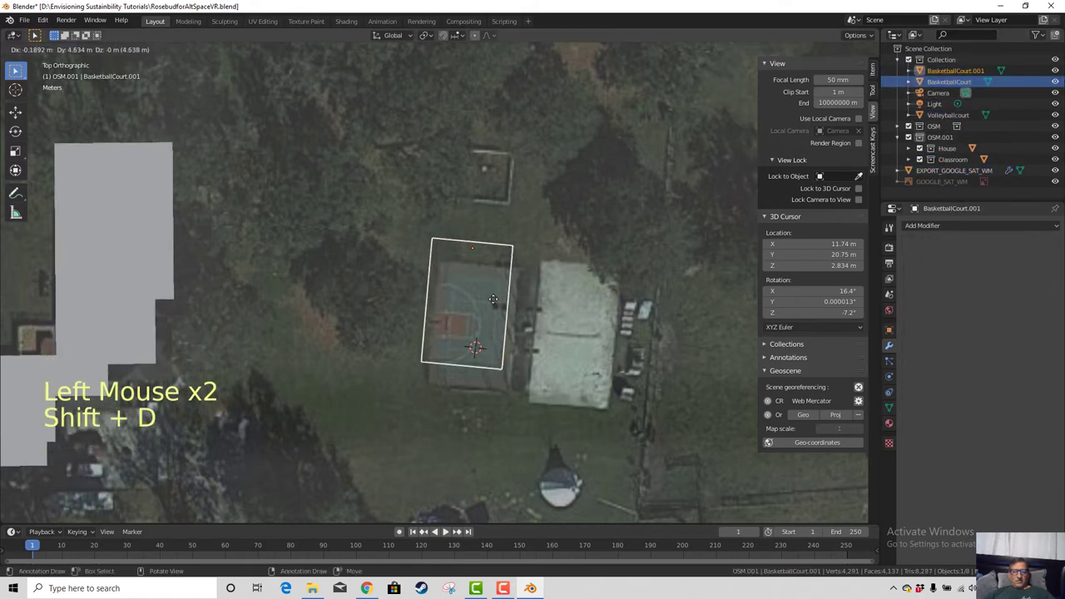
pyautogui.click(487, 179)
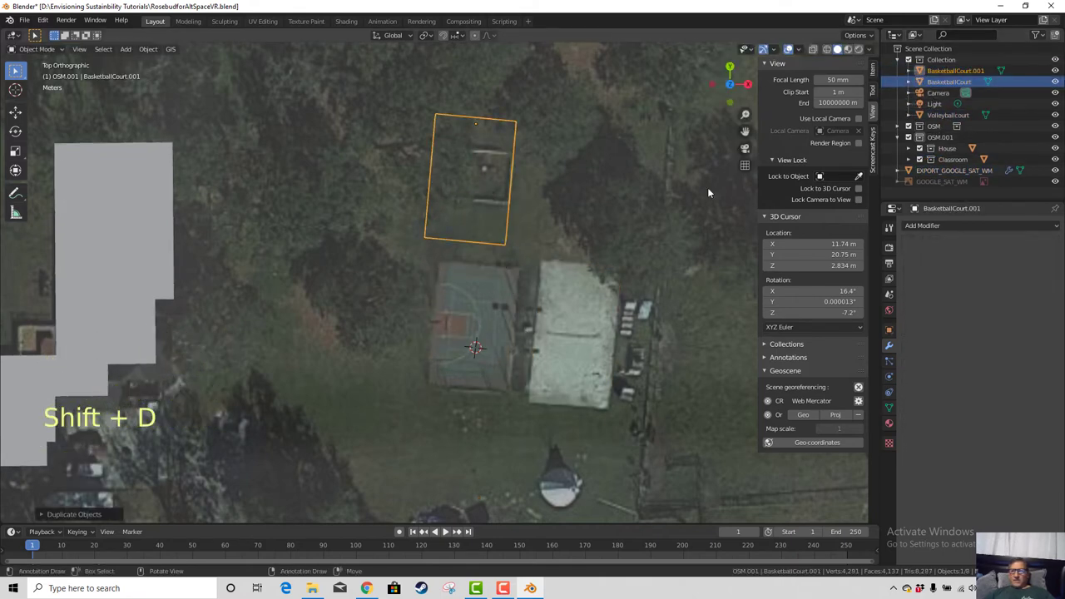
pyautogui.click(953, 71)
pyautogui.rightClick(953, 72)
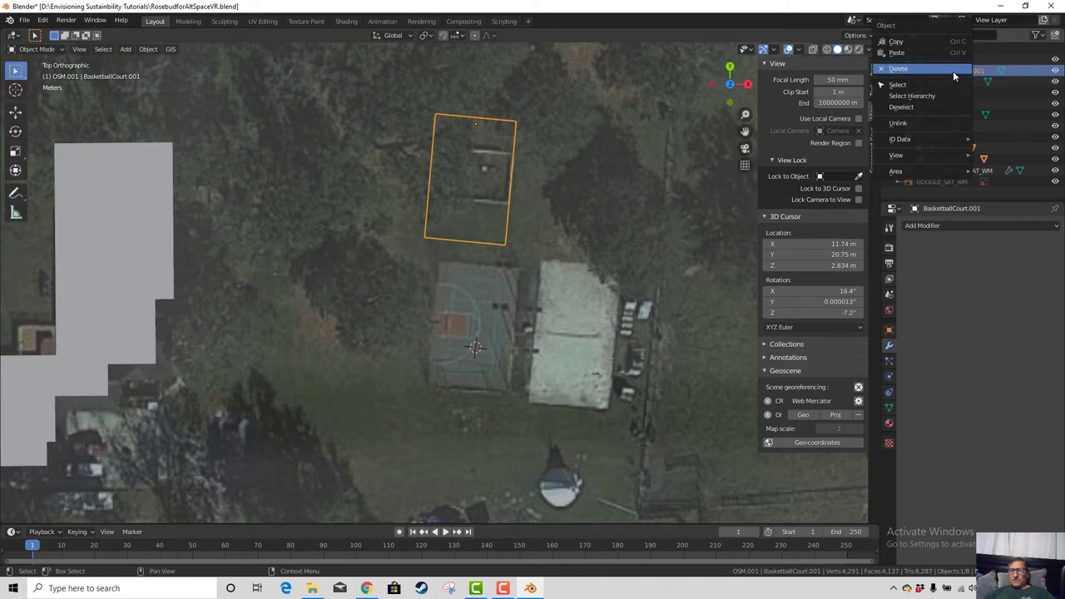
pyautogui.click(953, 70)
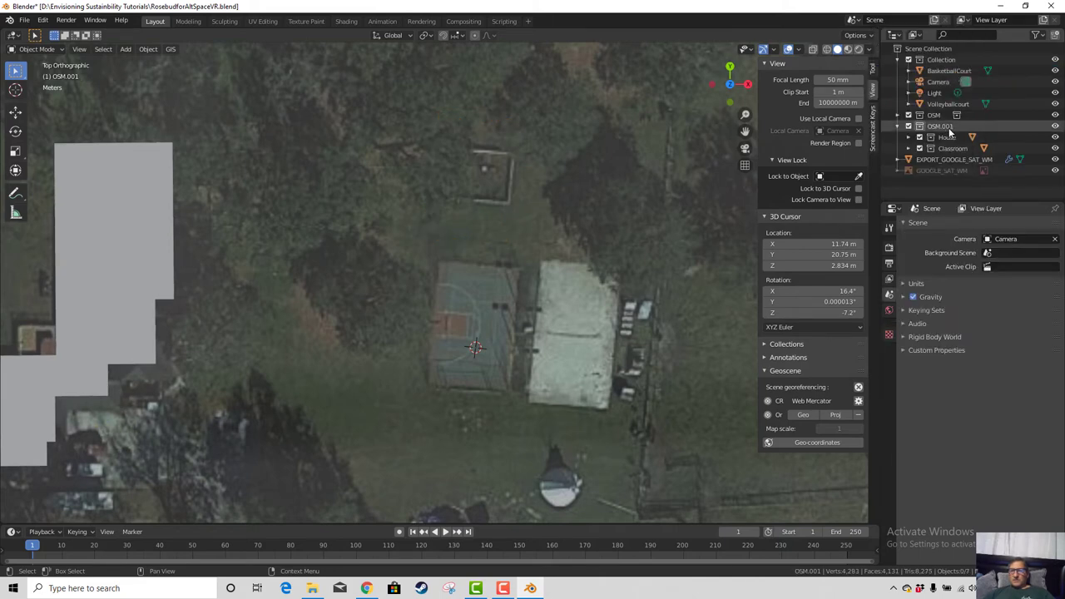
# Duplicate the volleyball court over the northern enclosure and expand Volleyballcourt.001 to show its mesh.
pyautogui.rightClick(471, 345)
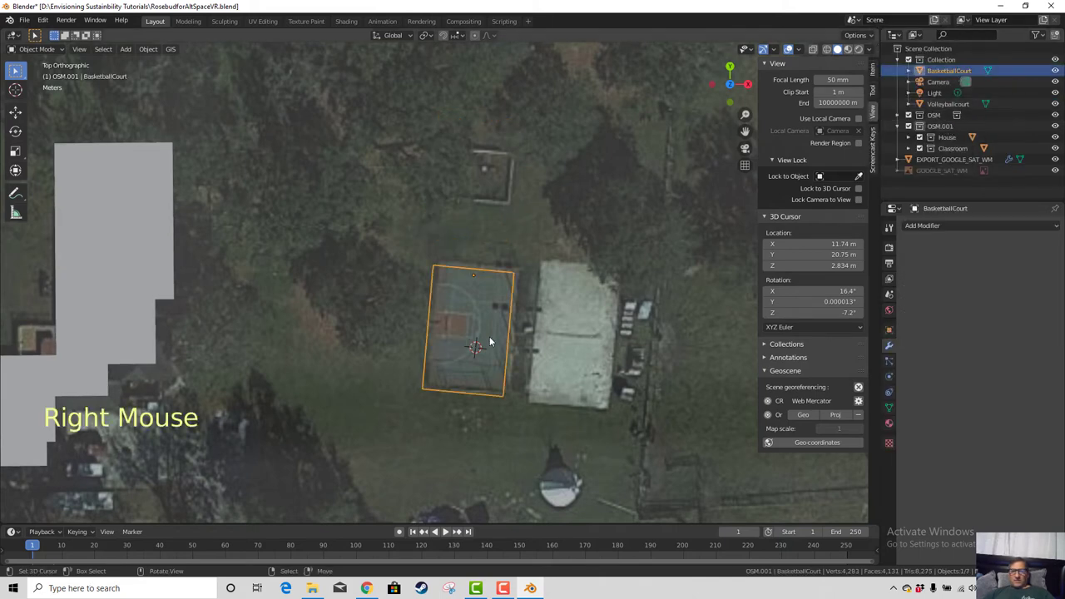
pyautogui.rightClick(560, 343)
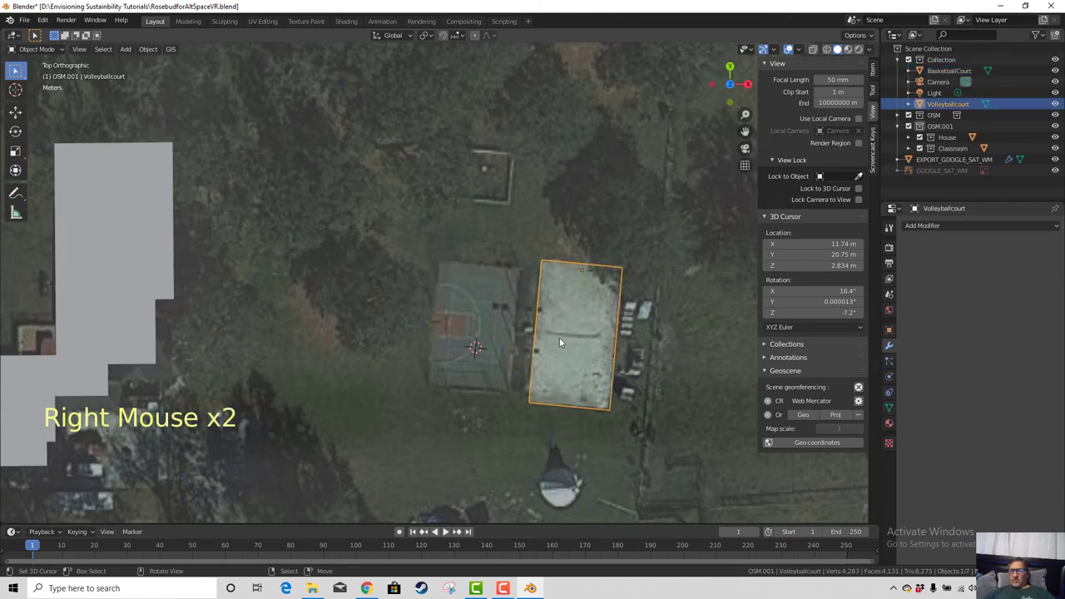
pyautogui.rightClick(499, 333)
pyautogui.rightClick(596, 336)
pyautogui.hotkey('shift', 'd')
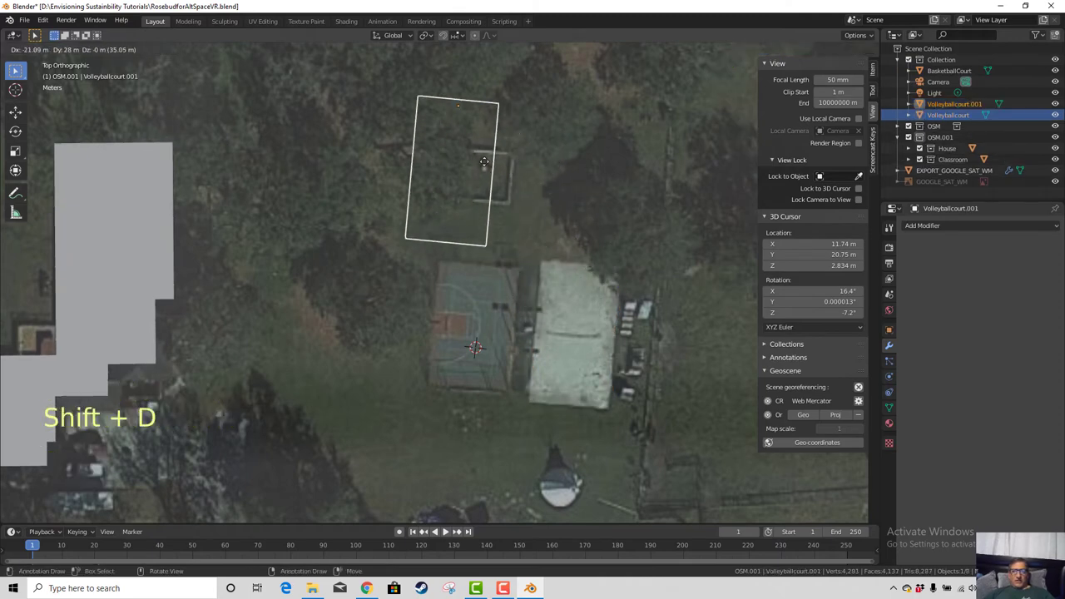
pyautogui.click(493, 163)
pyautogui.rightClick(938, 103)
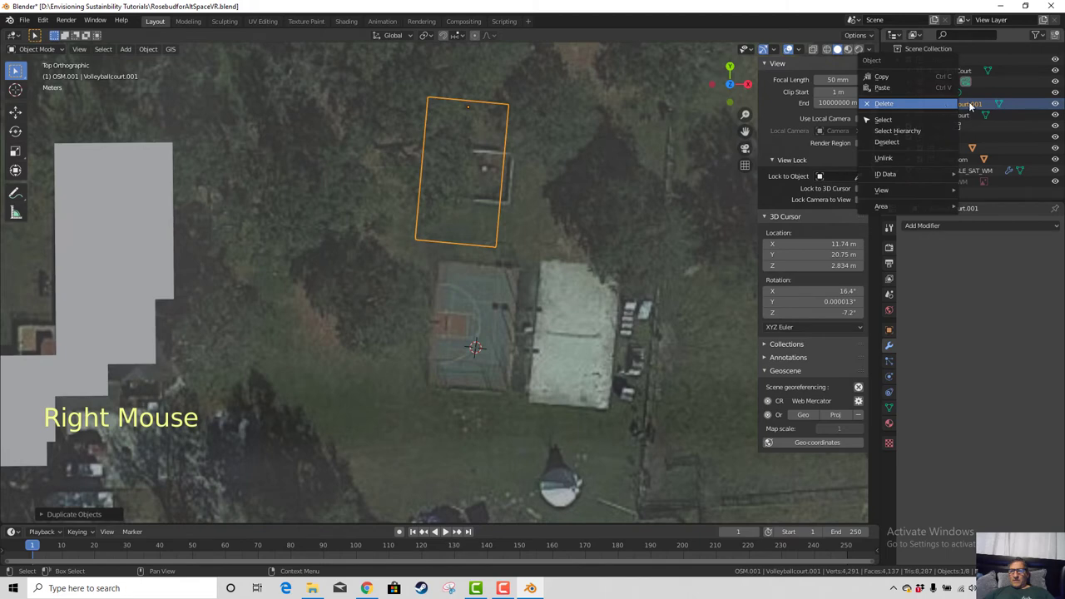
pyautogui.click(971, 104)
pyautogui.click(954, 105)
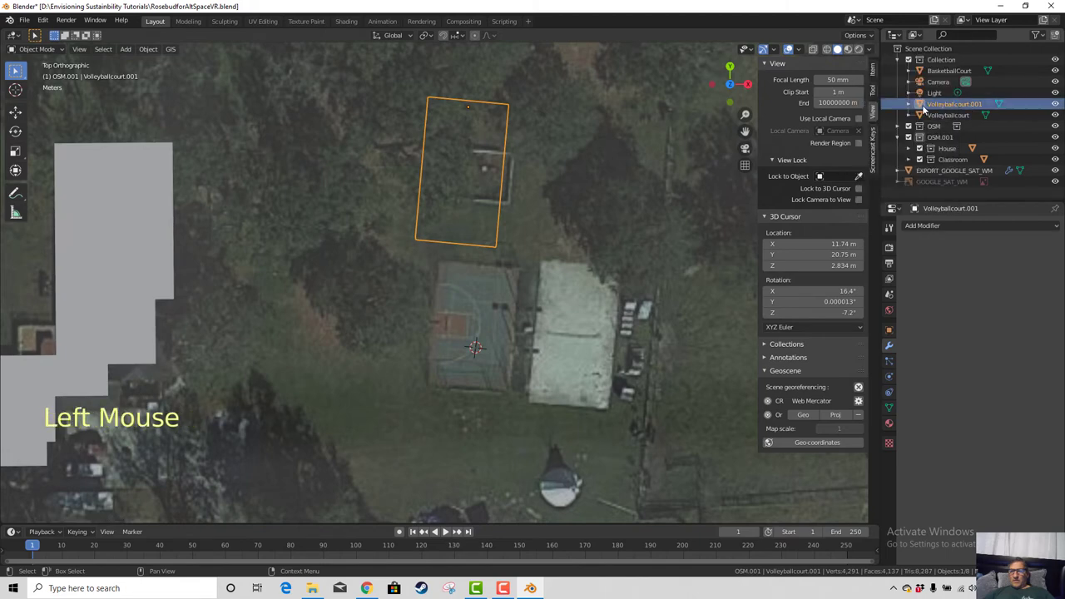
pyautogui.click(909, 104)
# Toggle Edit Mode on Volleyballcourt.001 and inspect its object options.
pyautogui.click(939, 115)
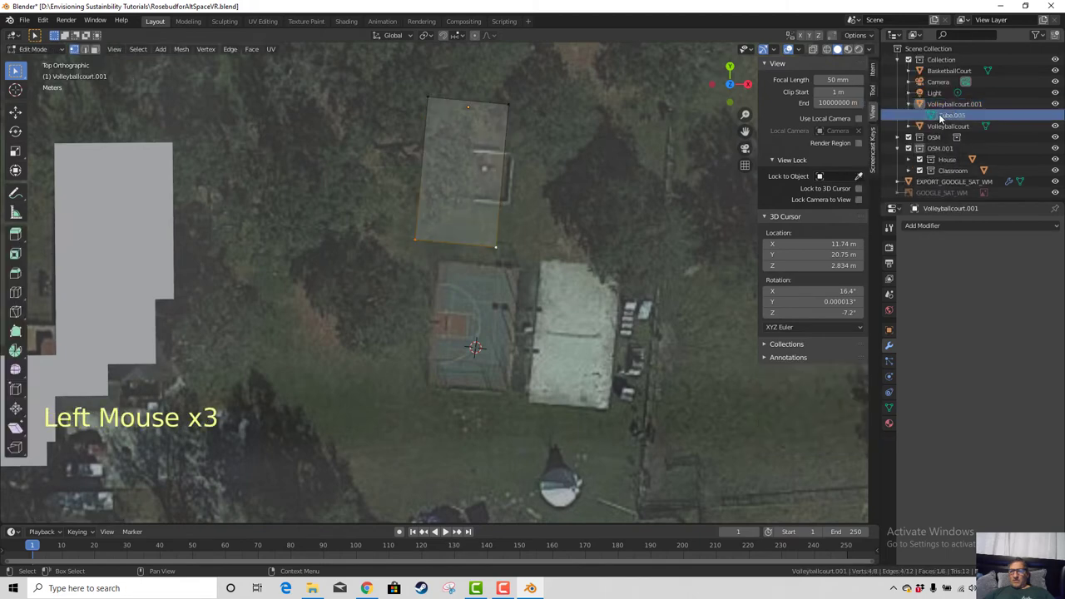
pyautogui.rightClick(939, 114)
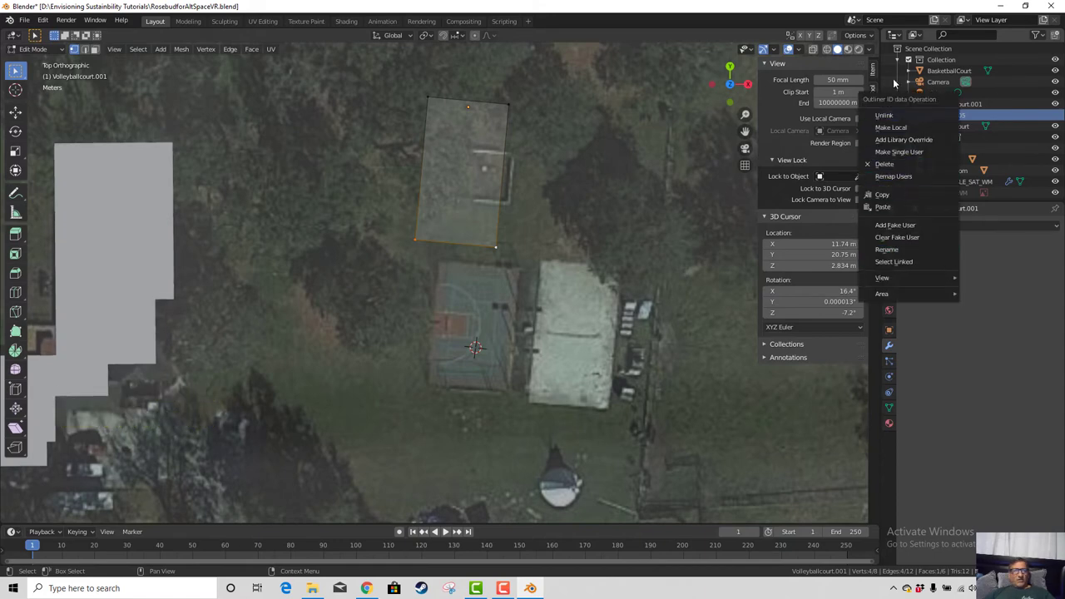
pyautogui.click(949, 105)
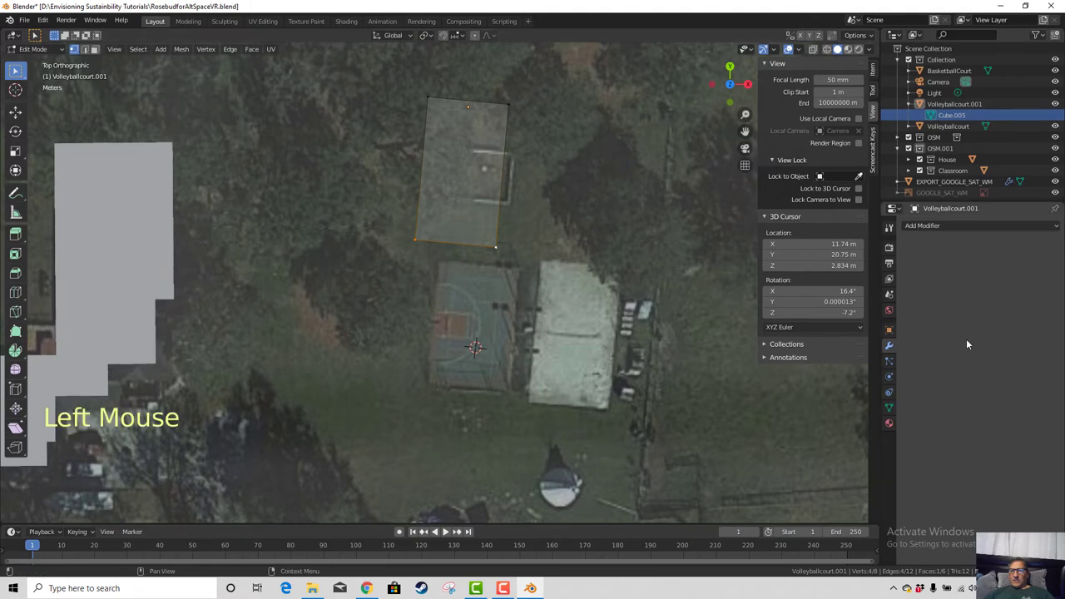
pyautogui.click(947, 101)
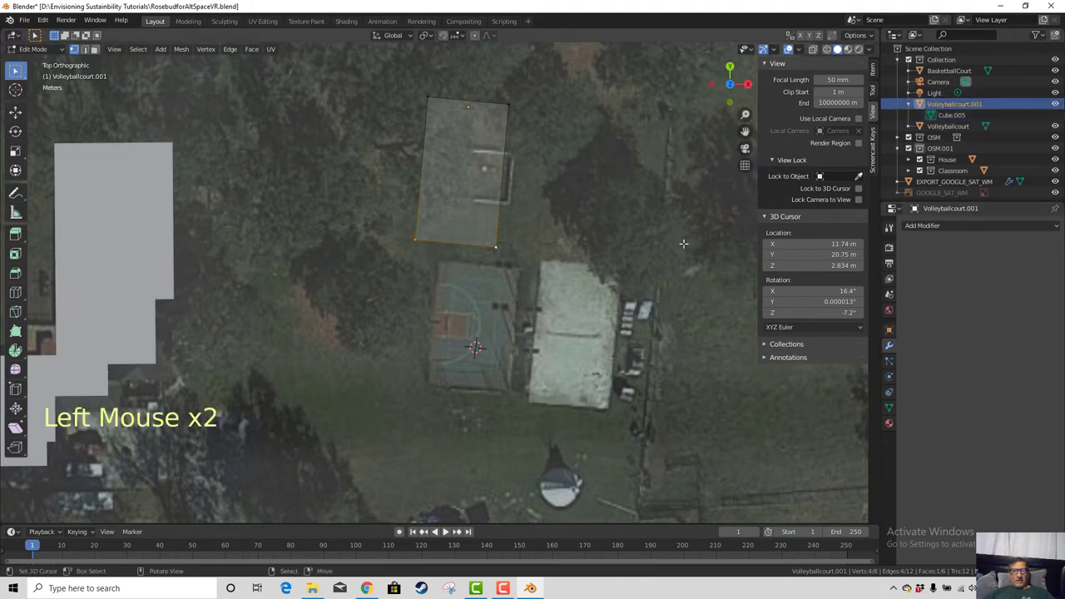
pyautogui.press('Tab')
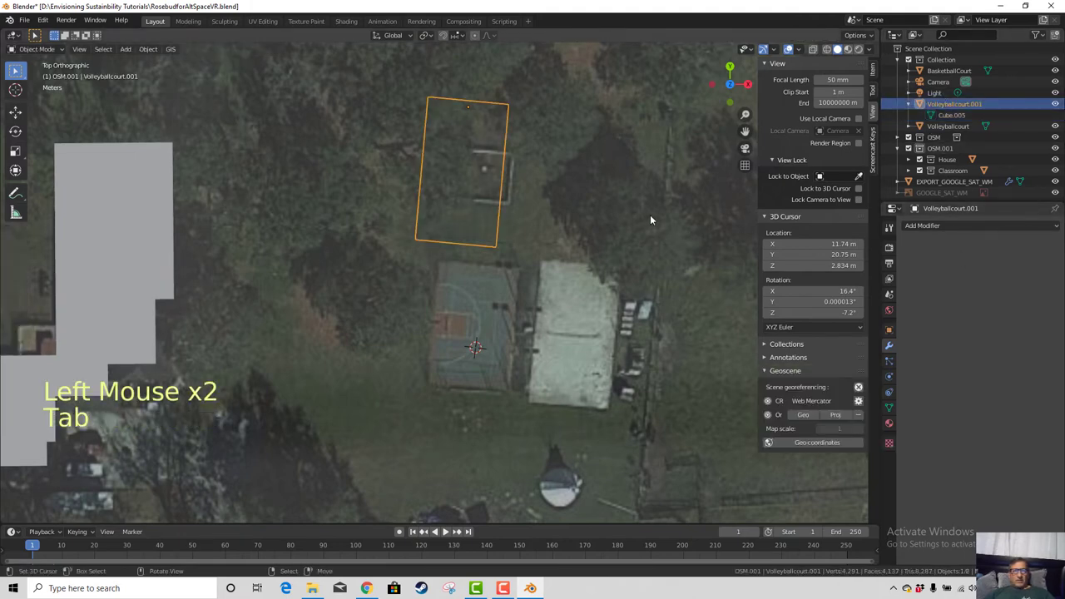
pyautogui.rightClick(938, 104)
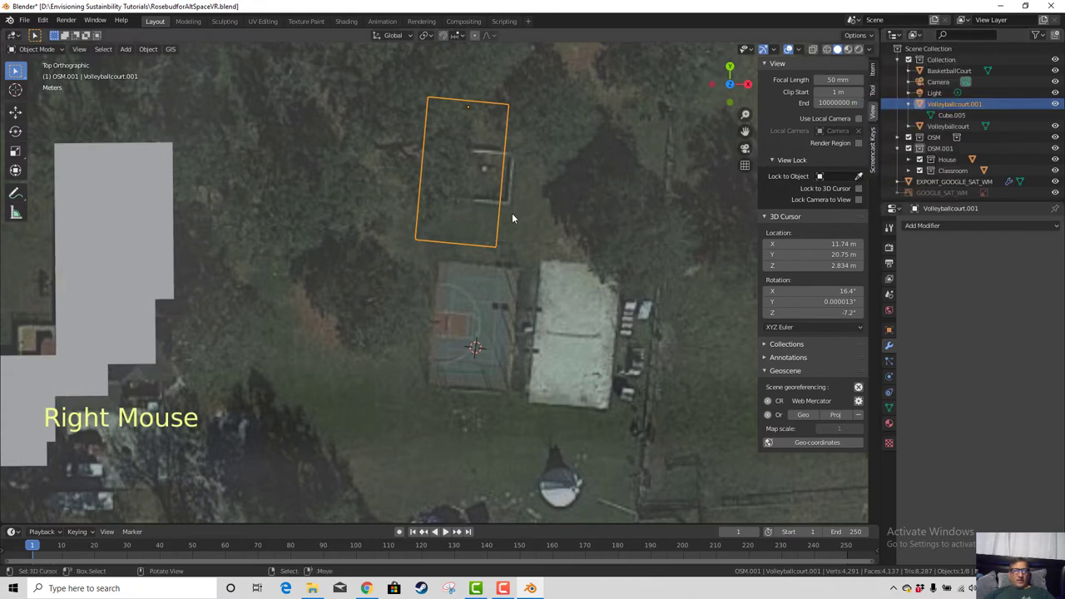
pyautogui.press('Tab')
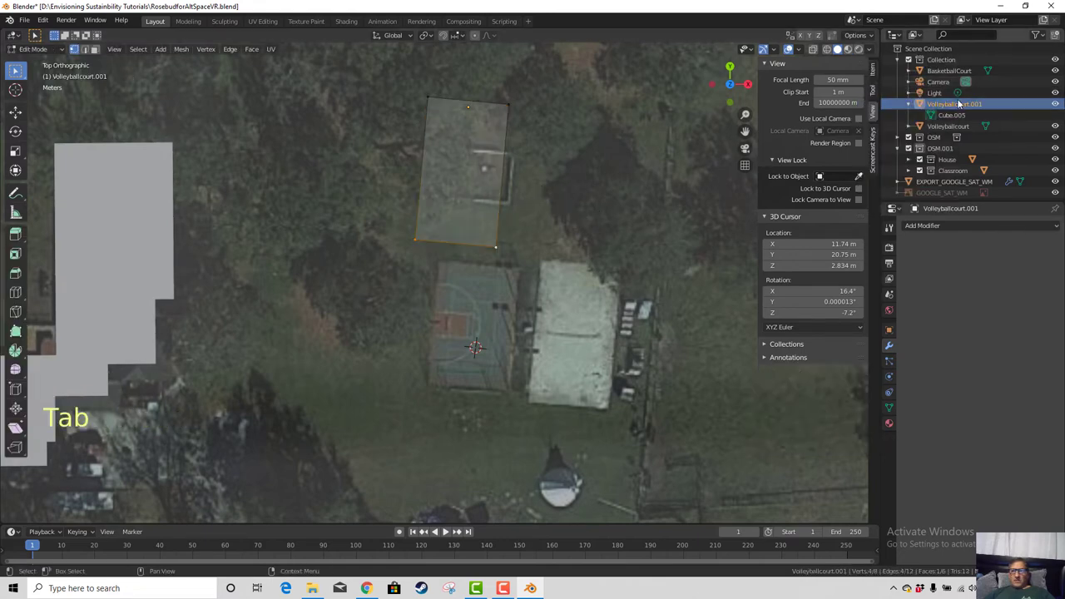
pyautogui.rightClick(958, 103)
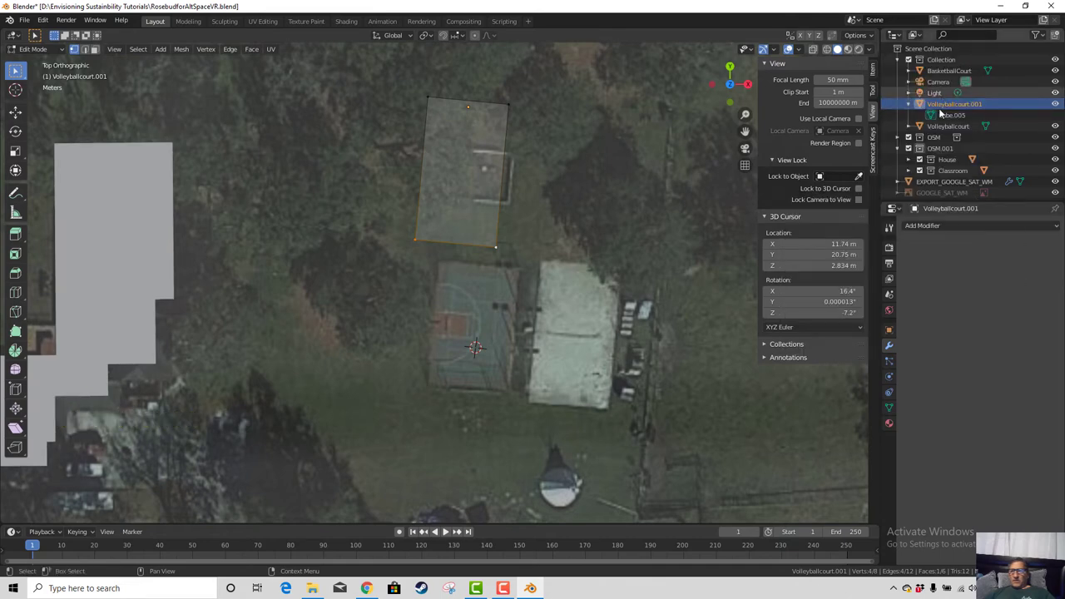
# Rename the Cube.005 mesh data to 'Beehive'.
pyautogui.click(945, 117)
pyautogui.rightClick(946, 116)
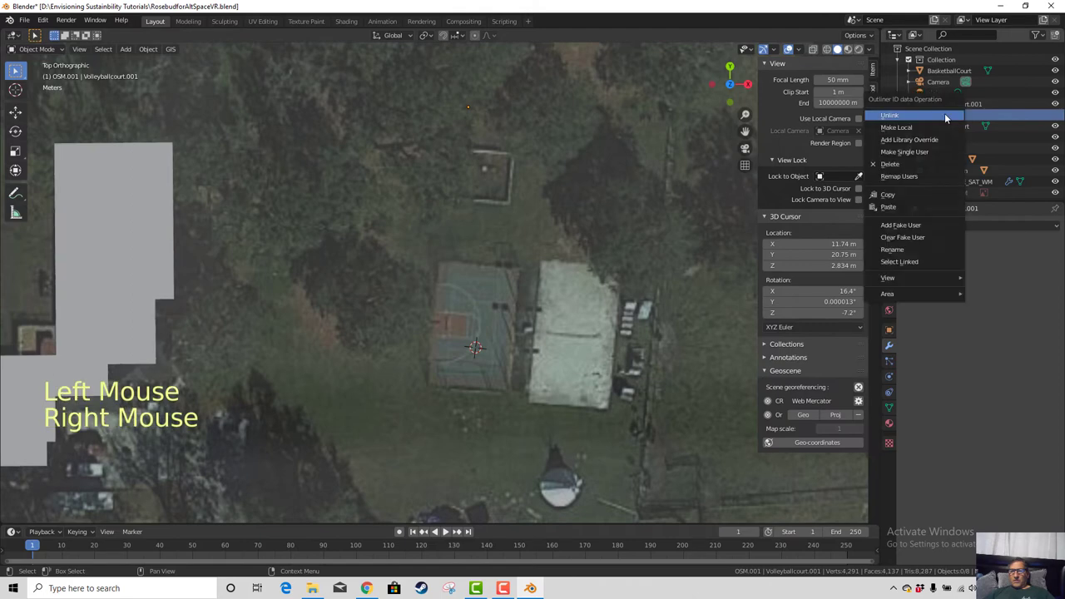
pyautogui.click(912, 241)
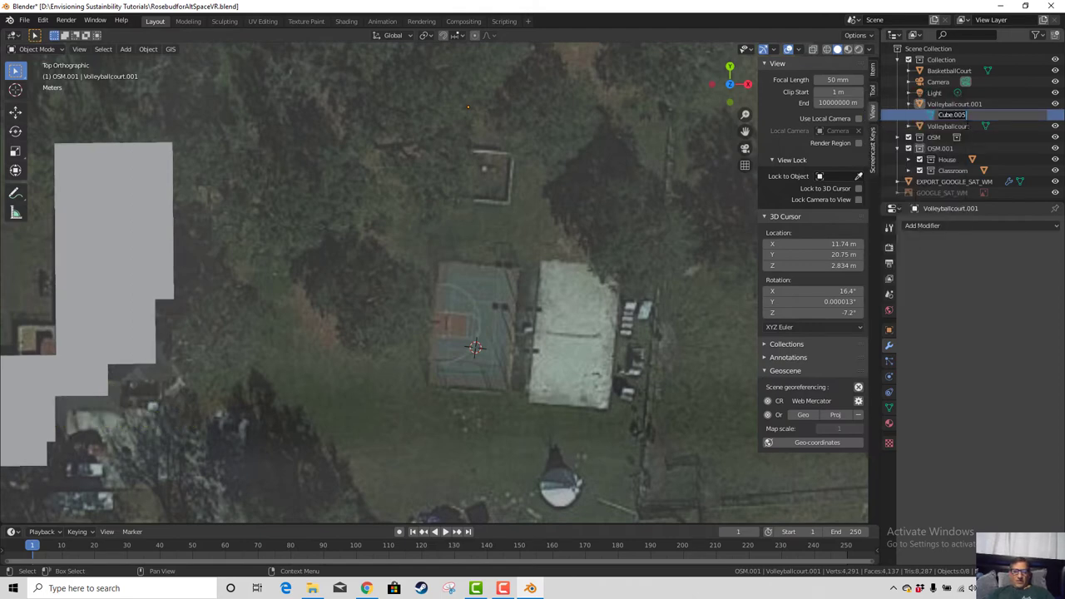
pyautogui.write('Ble')
pyautogui.write('hiv')
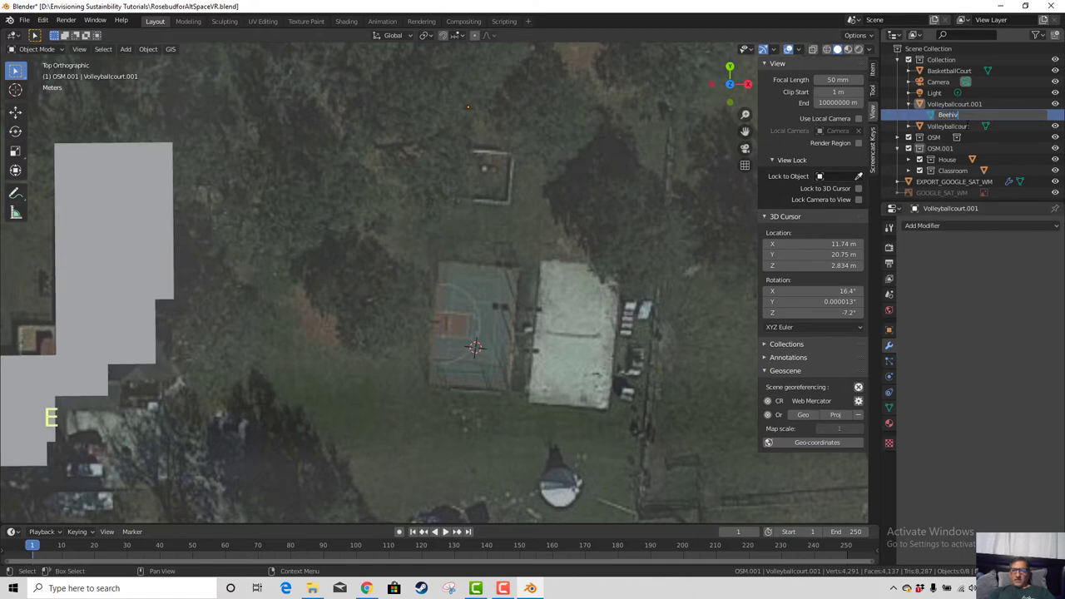
pyautogui.write('e')
pyautogui.press('Return')
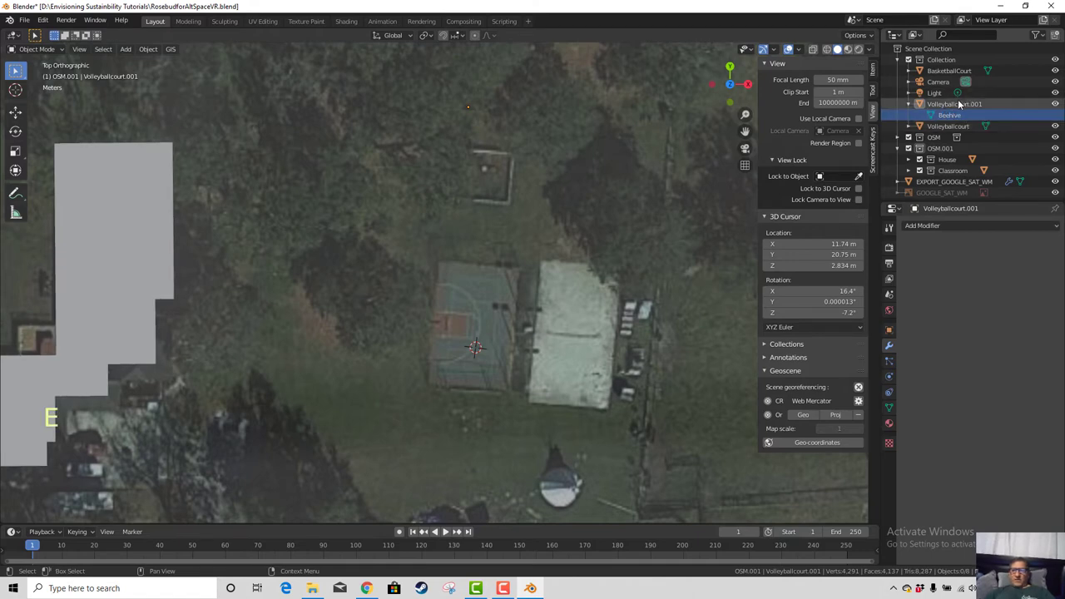
# Delete the Volleyballcourt.001 object, then select the courts and satellite terrain.
pyautogui.click(958, 103)
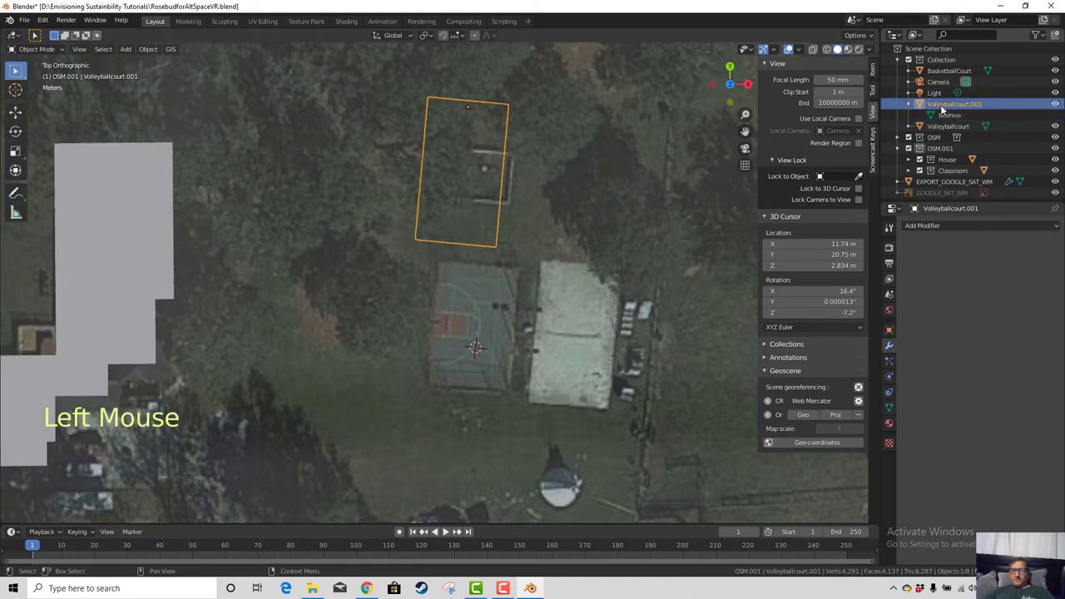
pyautogui.rightClick(943, 105)
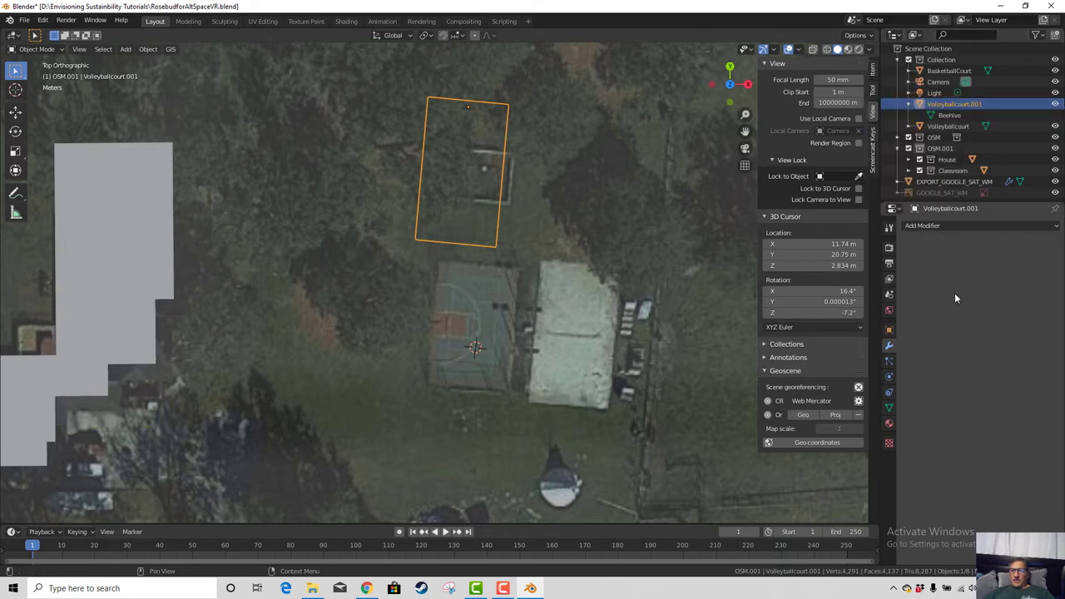
pyautogui.rightClick(943, 104)
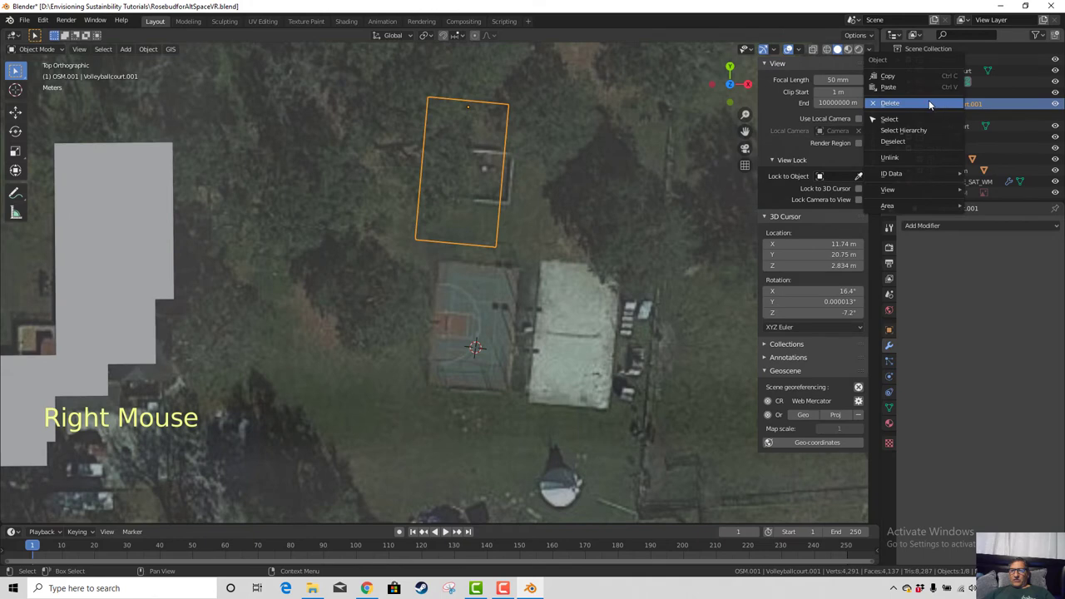
pyautogui.click(929, 104)
pyautogui.rightClick(510, 338)
pyautogui.rightClick(571, 345)
pyautogui.rightClick(492, 308)
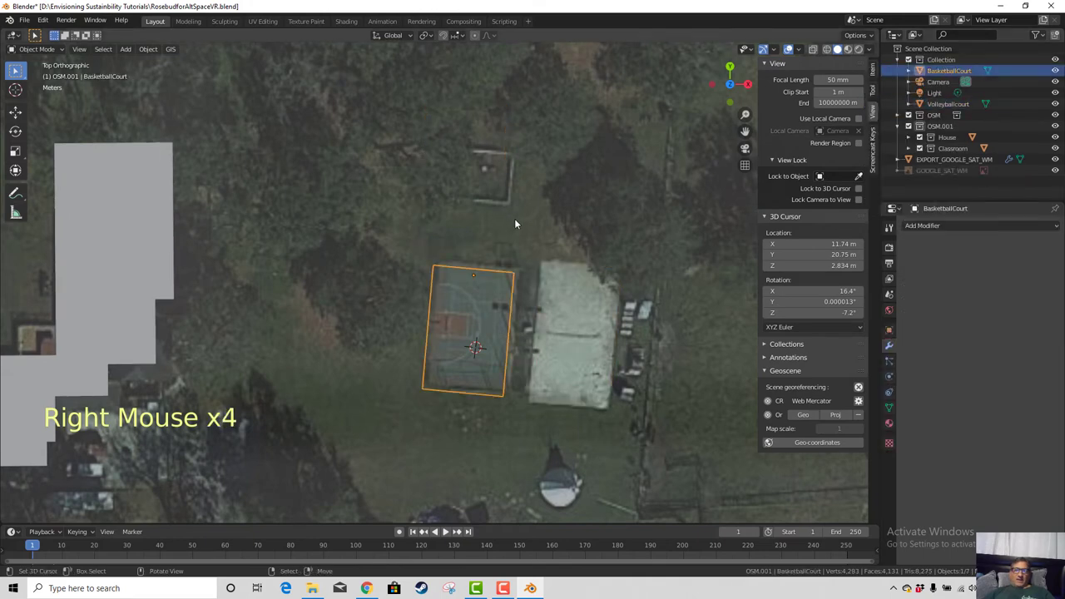
pyautogui.rightClick(489, 198)
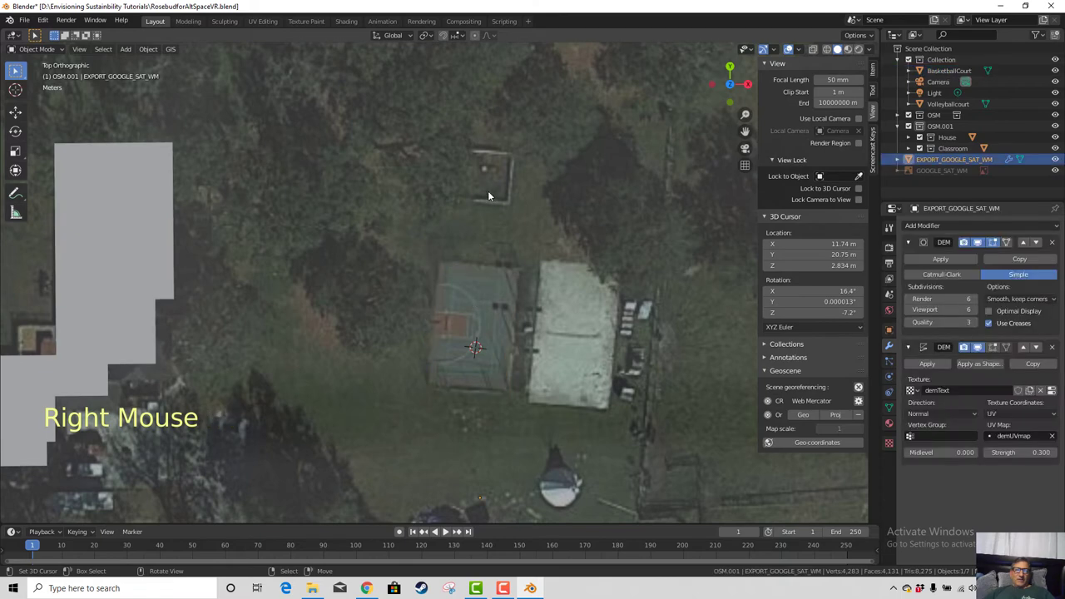
# Add a plane and move it onto the small square enclosure, viewed from above.
pyautogui.click(125, 52)
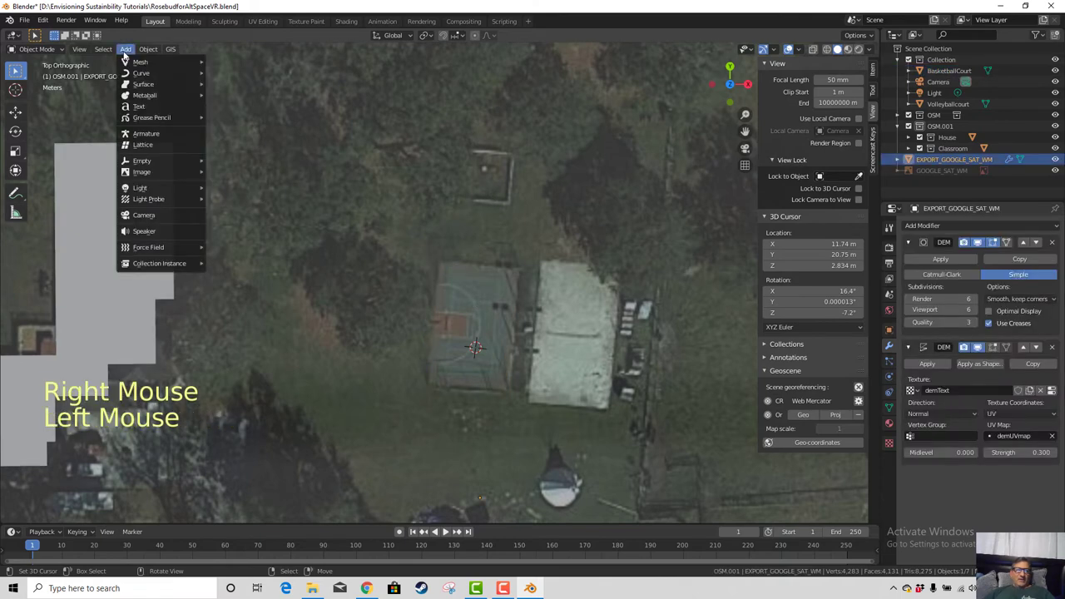
pyautogui.moveTo(142, 61)
pyautogui.click(233, 62)
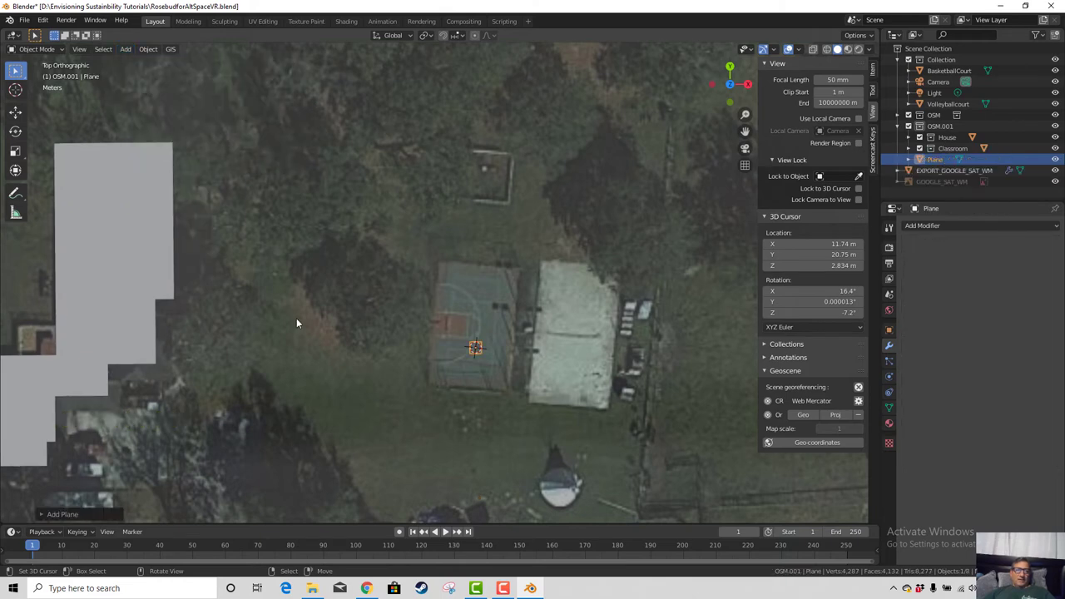
pyautogui.press('g')
pyautogui.click(324, 207)
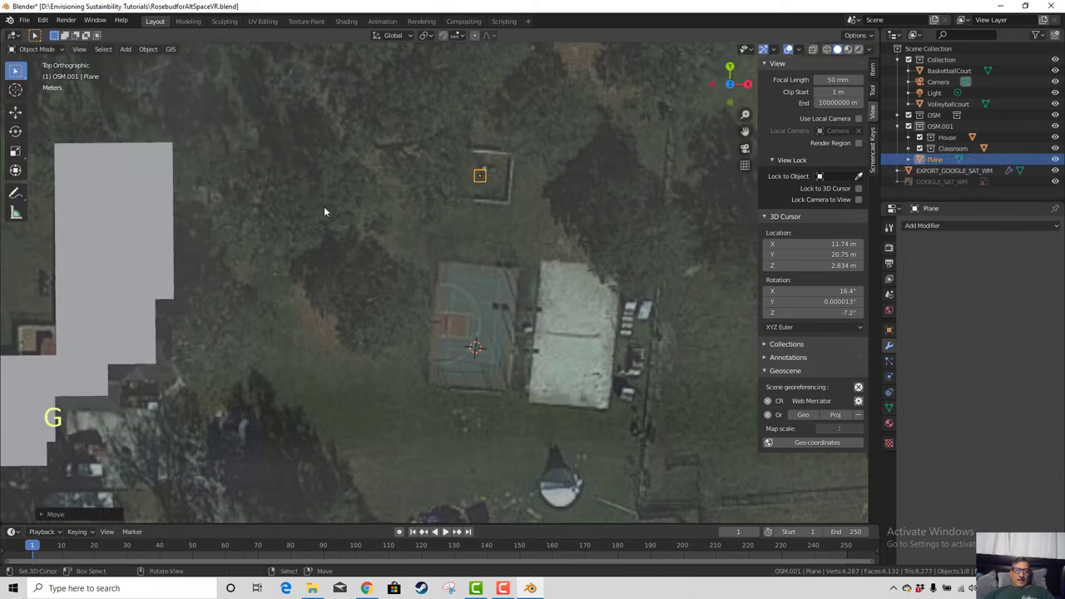
pyautogui.moveTo(525, 361); pyautogui.dragTo(529, 254, button='middle')
pyautogui.moveTo(545, 301); pyautogui.dragTo(555, 387, button='middle')
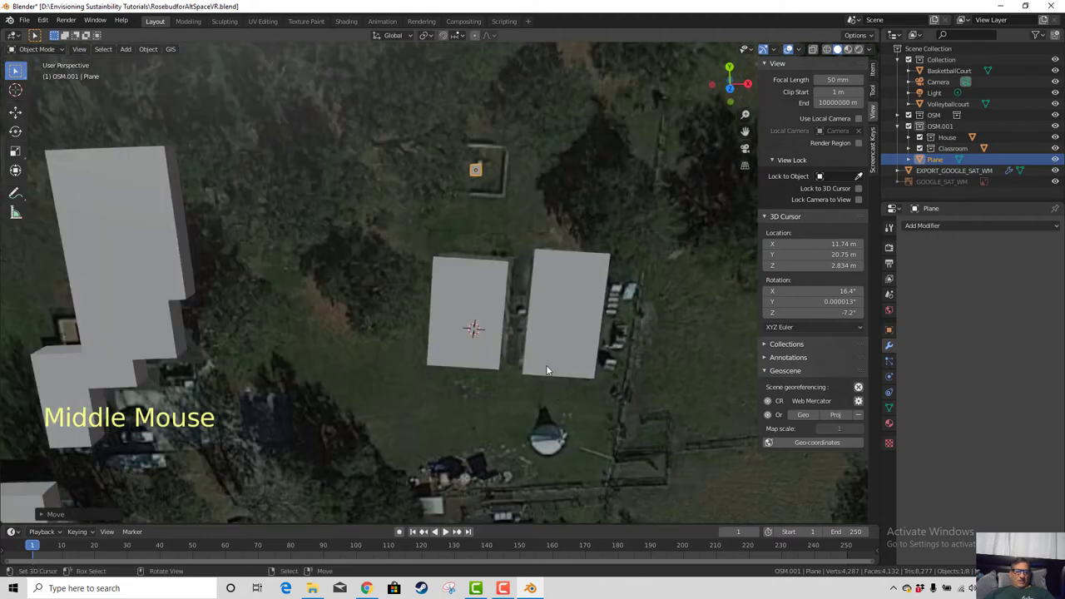
# In Edit Mode, scale the plane about 3.43 times to cover the enclosure.
pyautogui.press('Tab')
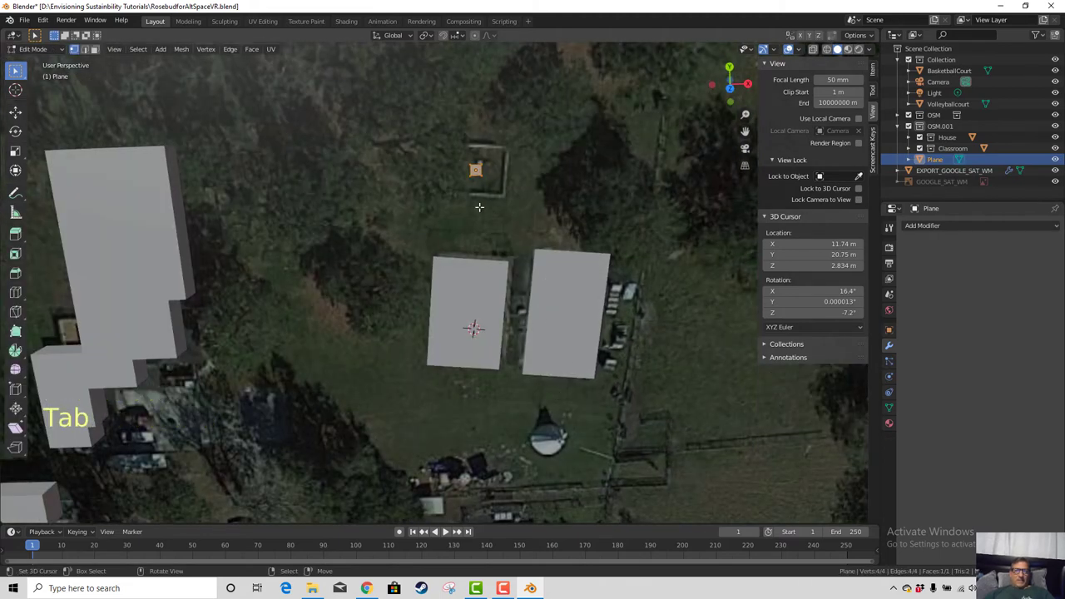
pyautogui.press('s')
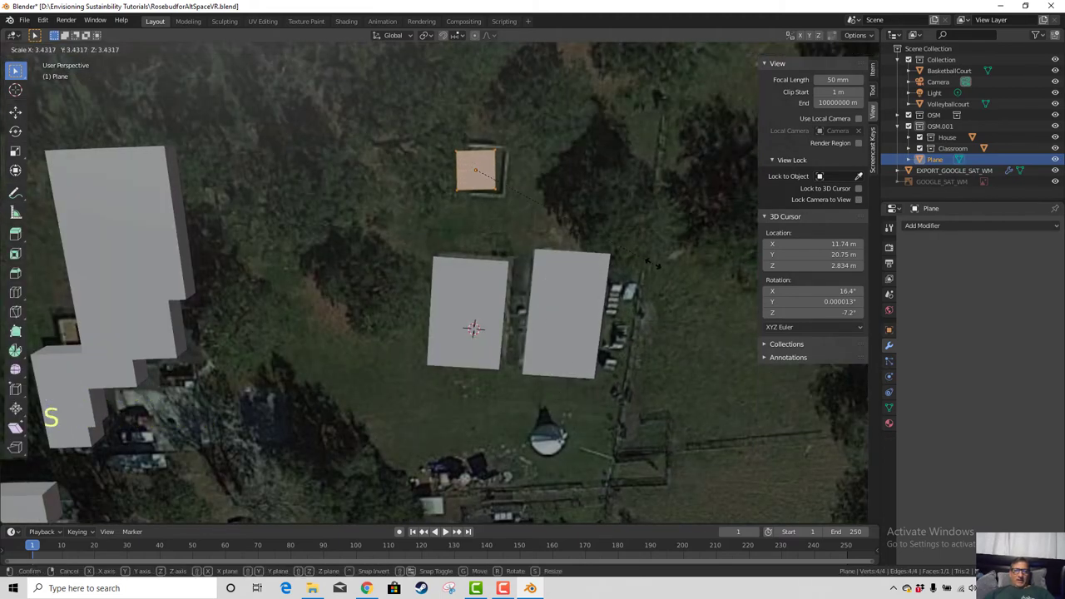
pyautogui.click(533, 240)
pyautogui.click(338, 181)
pyautogui.press('b')
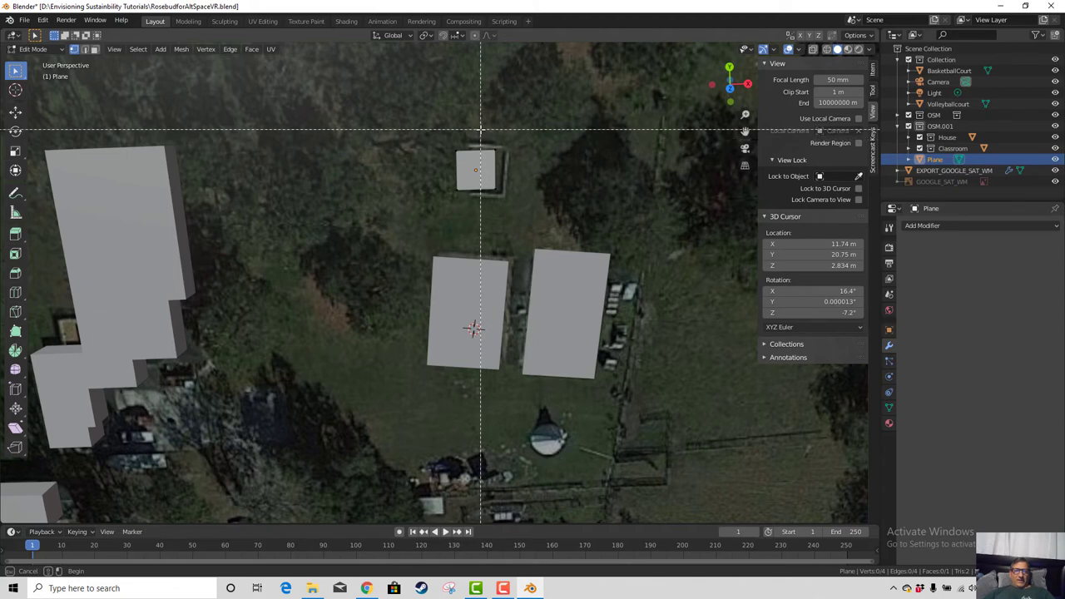
pyautogui.press('Escape')
pyautogui.press('z')
pyautogui.click(357, 202)
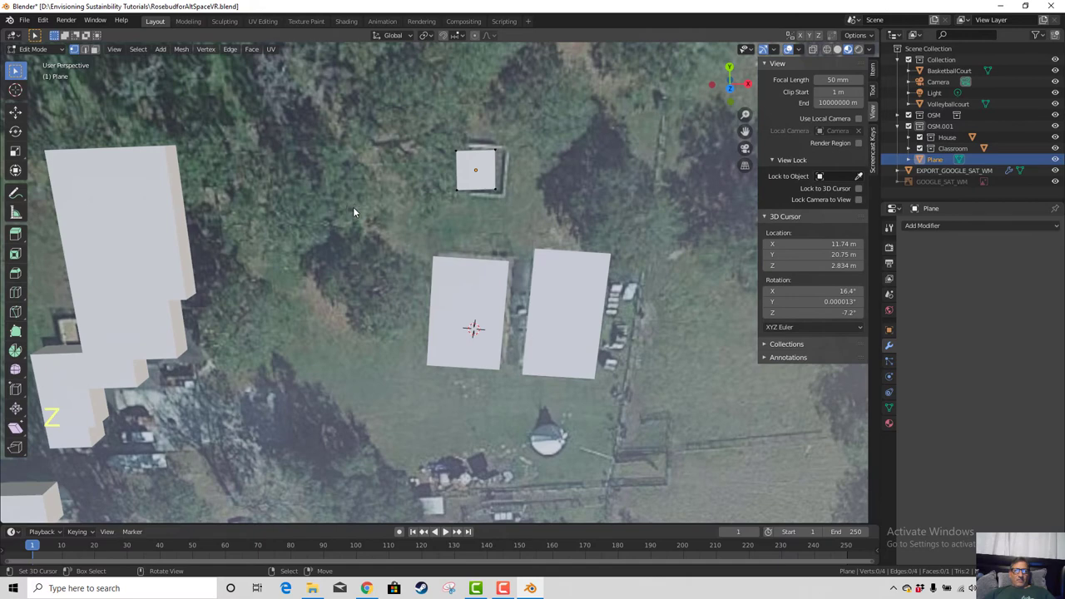
pyautogui.press('z')
pyautogui.click(270, 209)
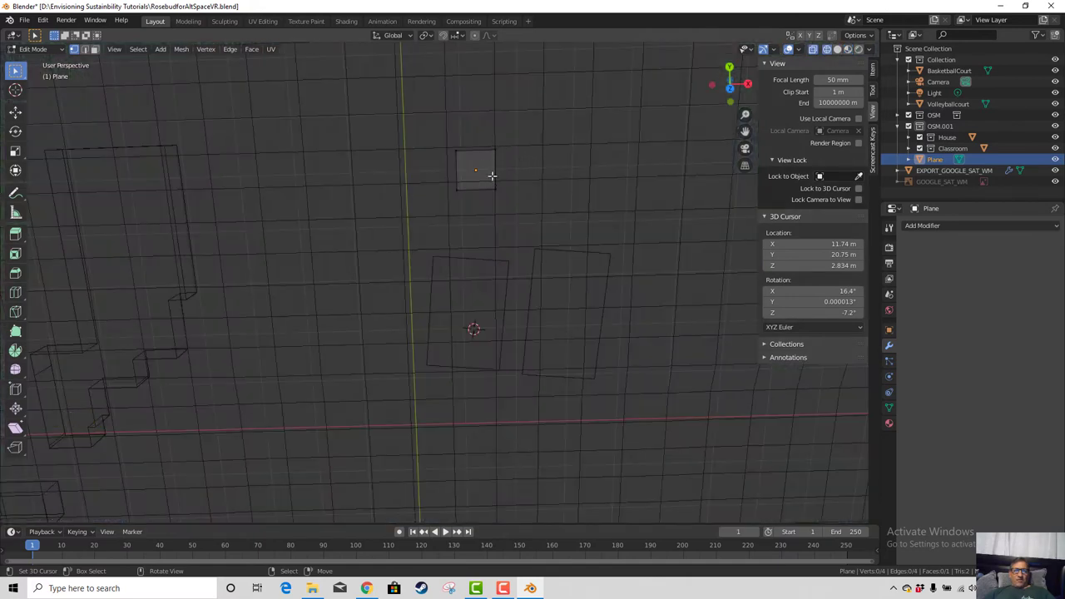
pyautogui.scroll(3, 494, 175)
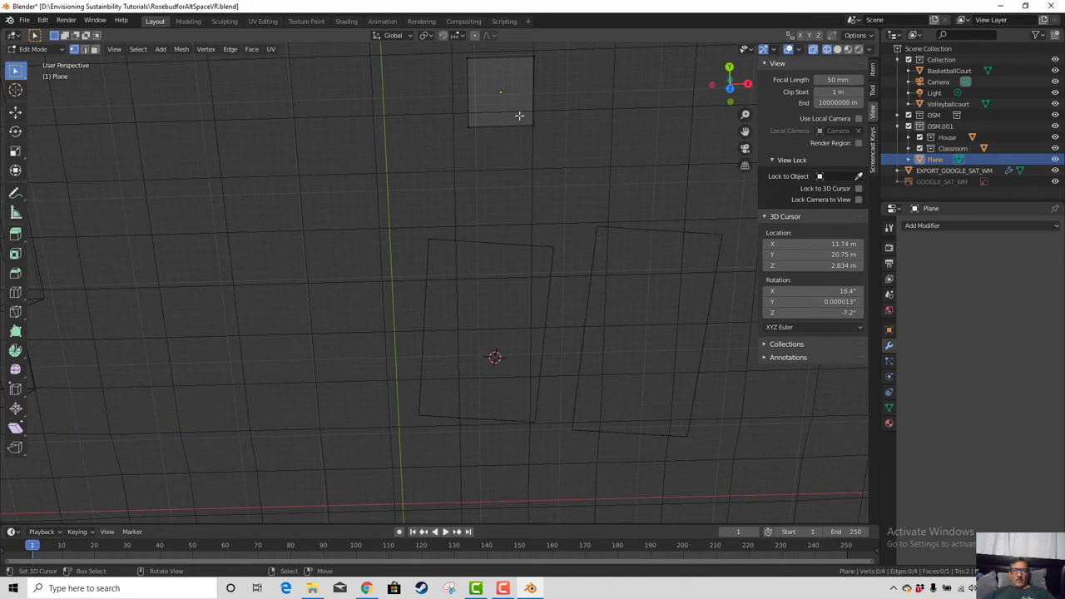
pyautogui.scroll(-3, 518, 187)
pyautogui.press('z')
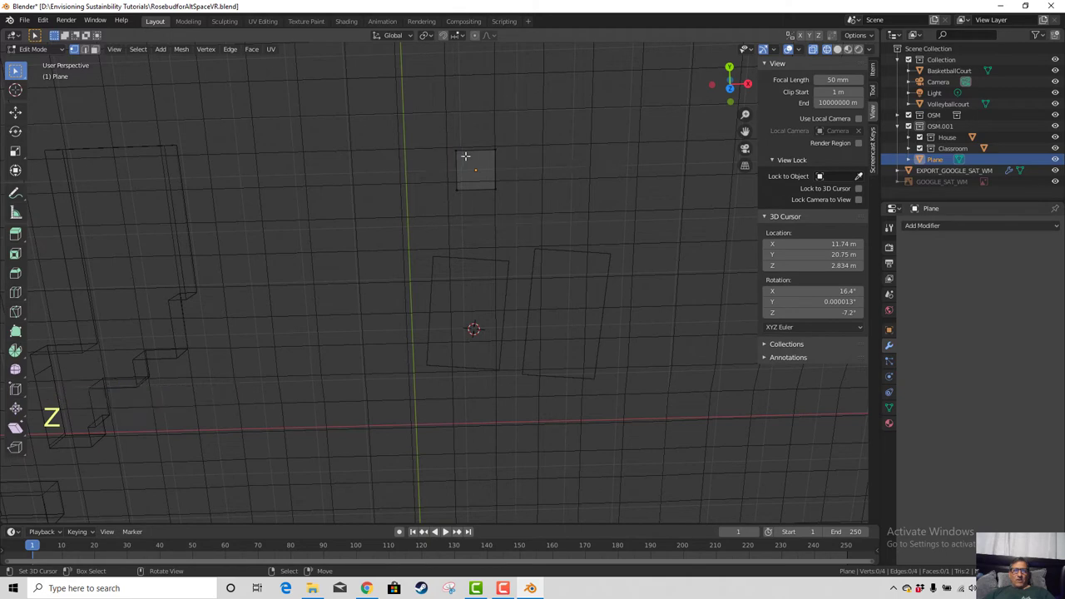
pyautogui.rightClick(466, 158)
pyautogui.rightClick(491, 151)
pyautogui.press('z')
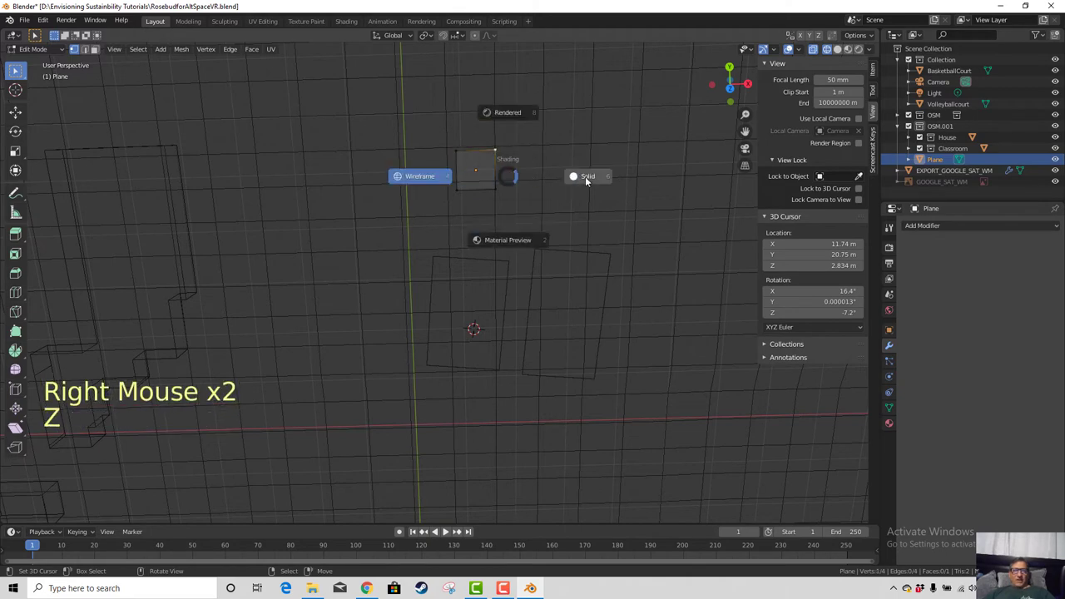
pyautogui.scroll(2, 471, 192)
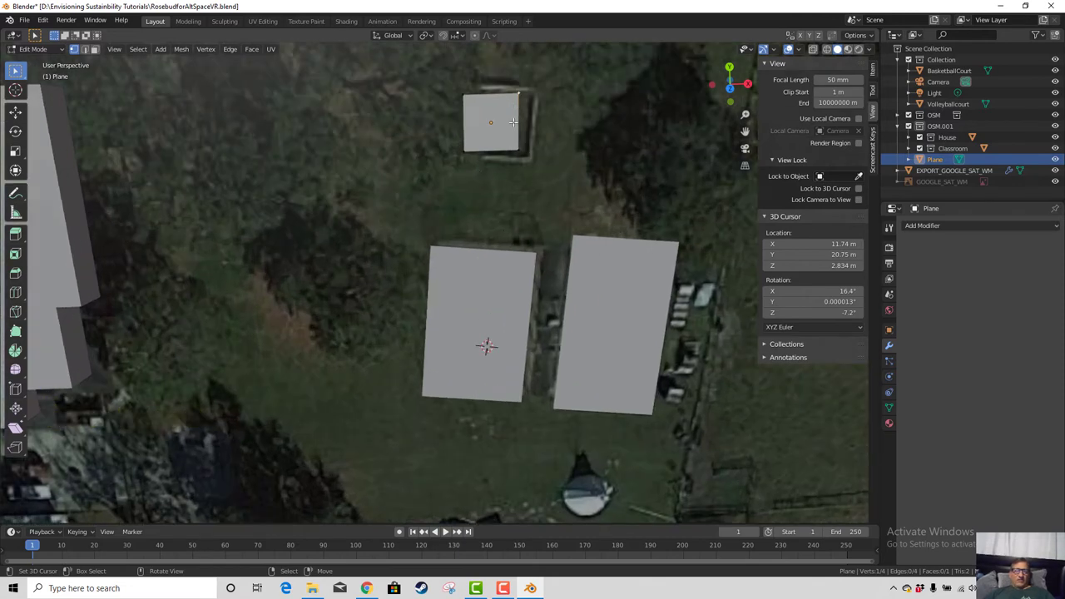
# Stretch the plane's right edge vertices, then undo that move.
pyautogui.press('b')
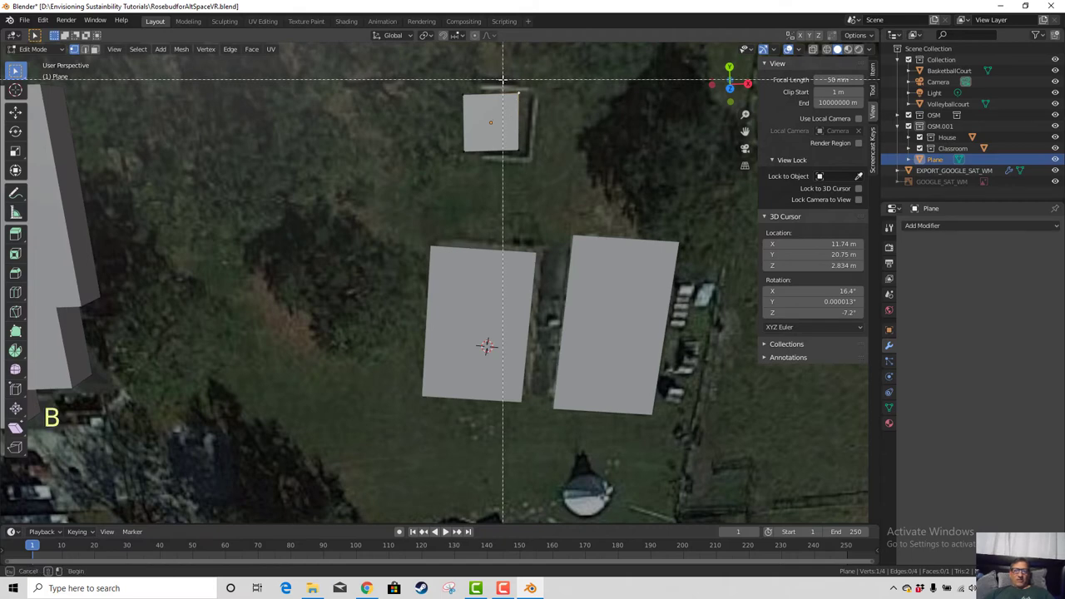
pyautogui.moveTo(513, 89); pyautogui.dragTo(533, 173)
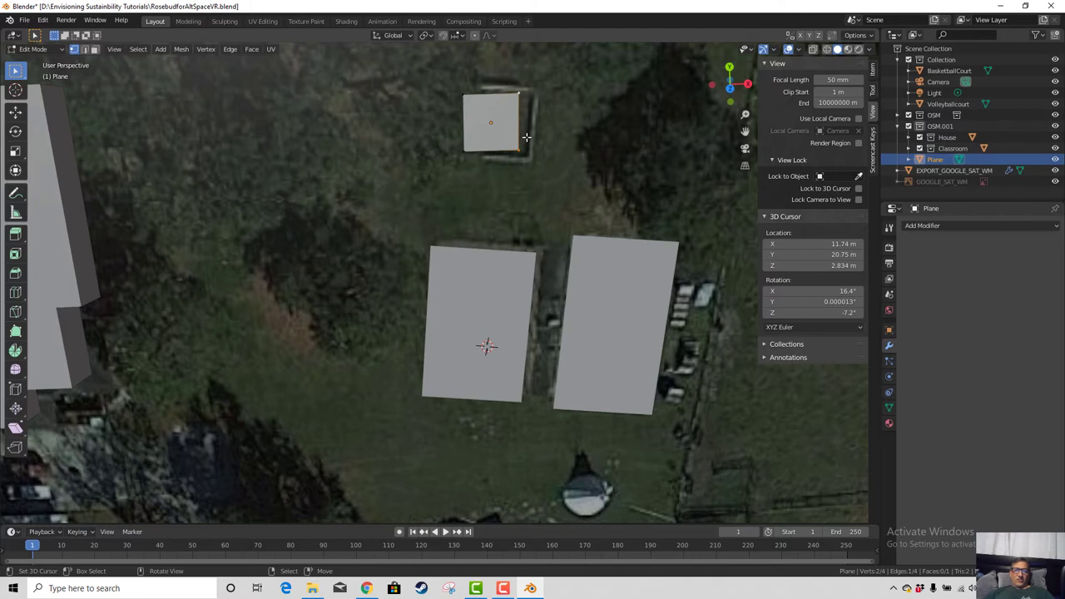
pyautogui.press('g')
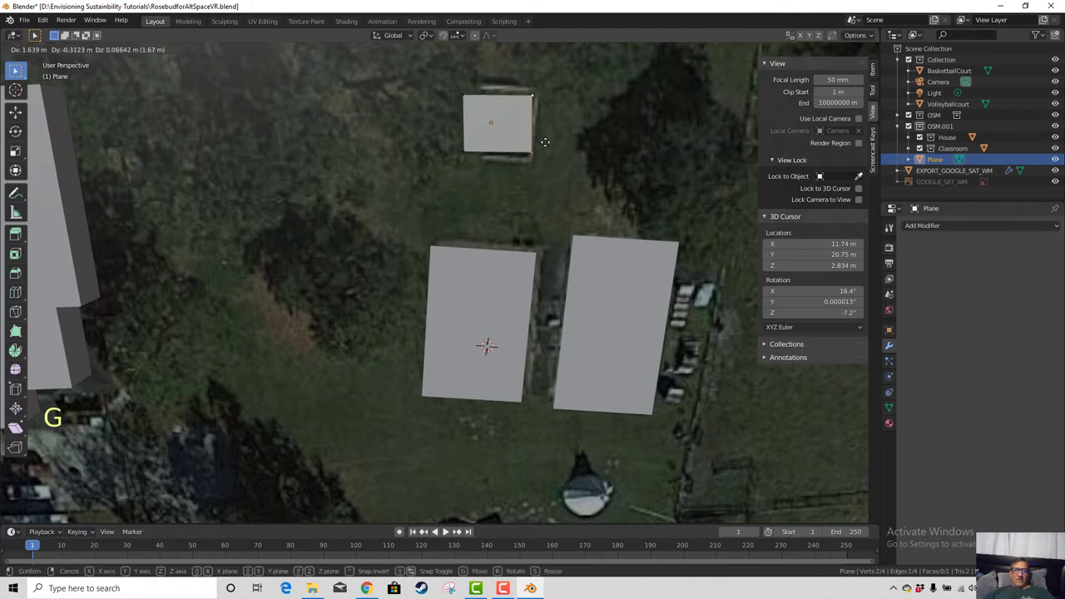
pyautogui.click(543, 139)
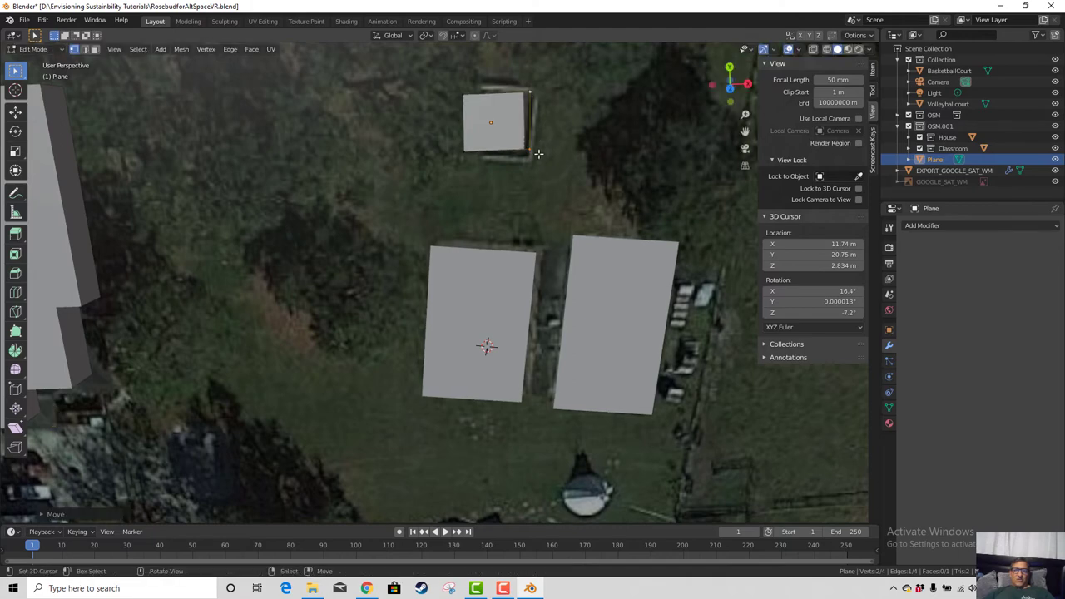
pyautogui.press('ctrl')
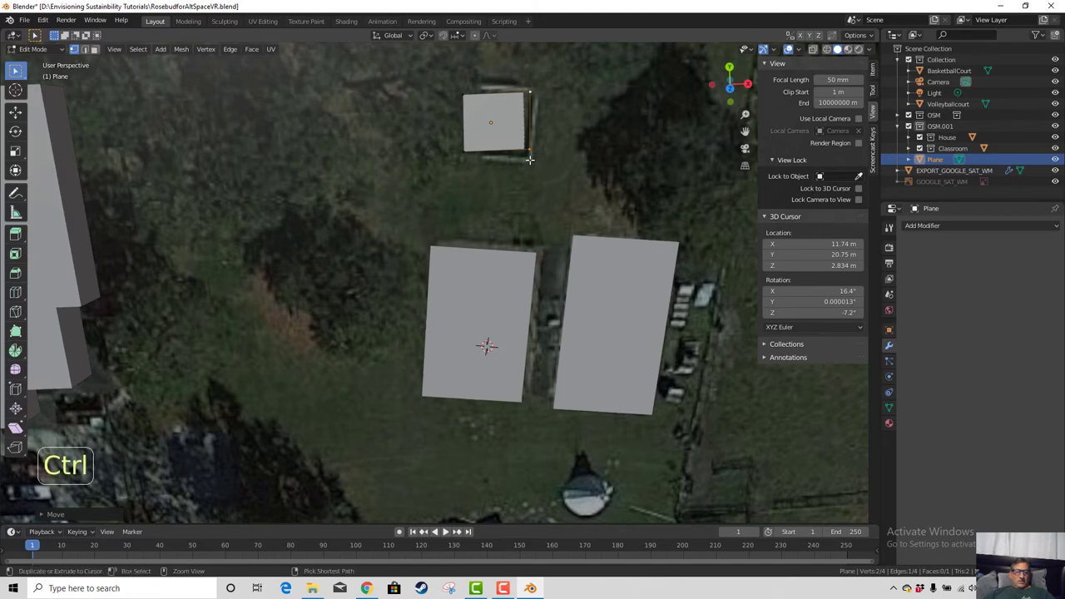
pyautogui.hotkey('ctrl', 'z')
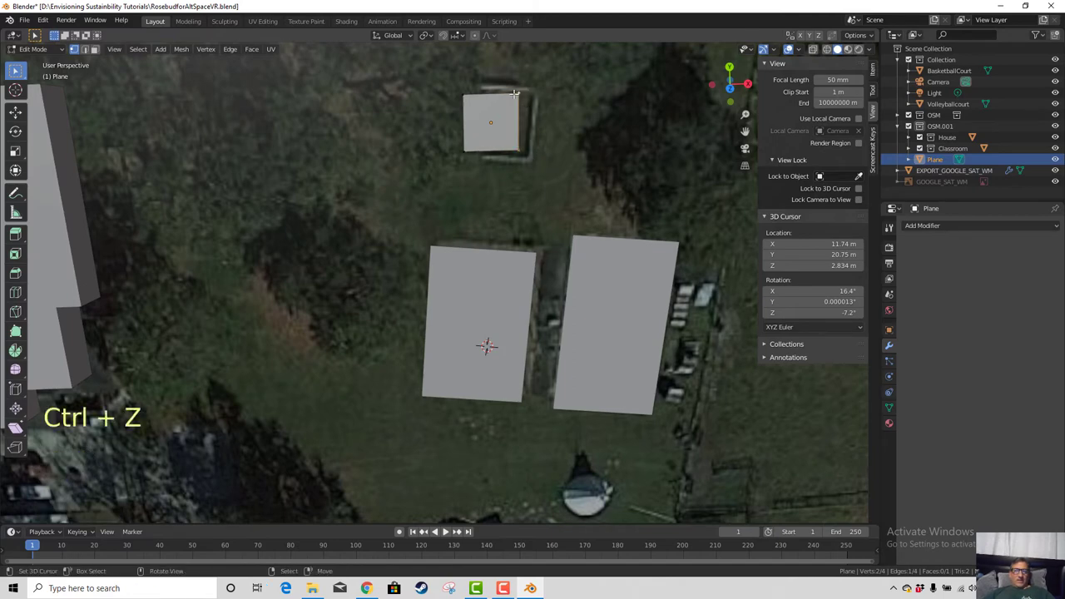
# Rotate the whole plane to align with the enclosure outline and begin moving it along Z.
pyautogui.rightClick(516, 93)
pyautogui.press('a')
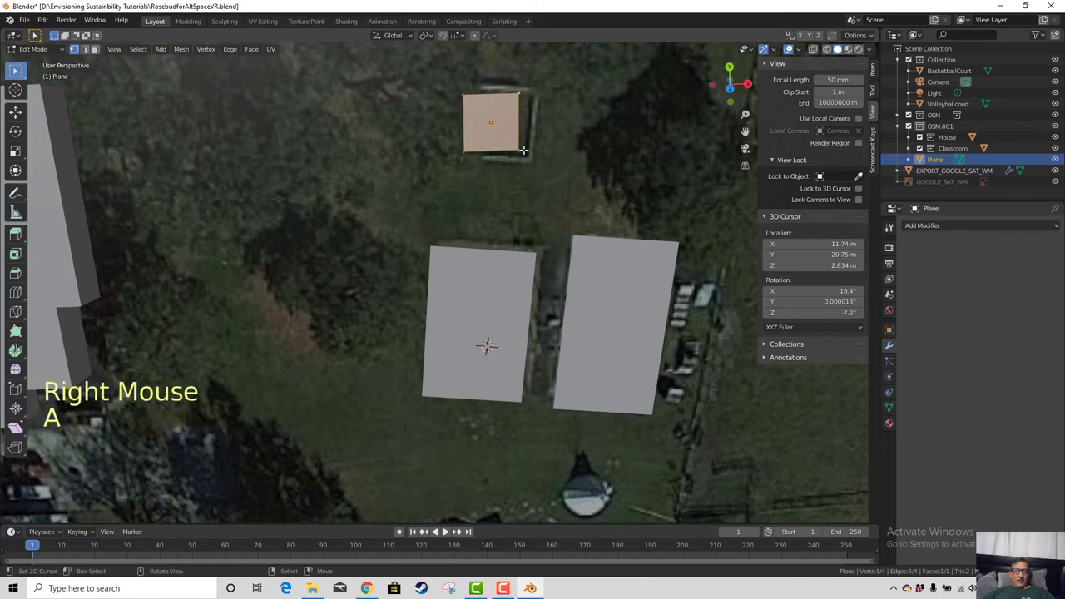
pyautogui.press('r')
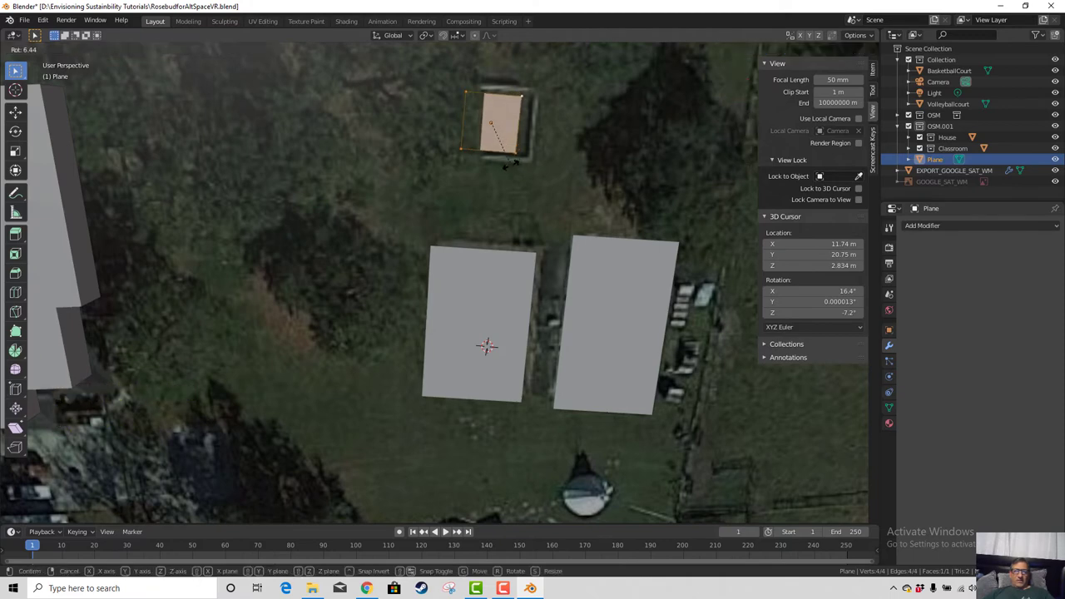
pyautogui.click(511, 162)
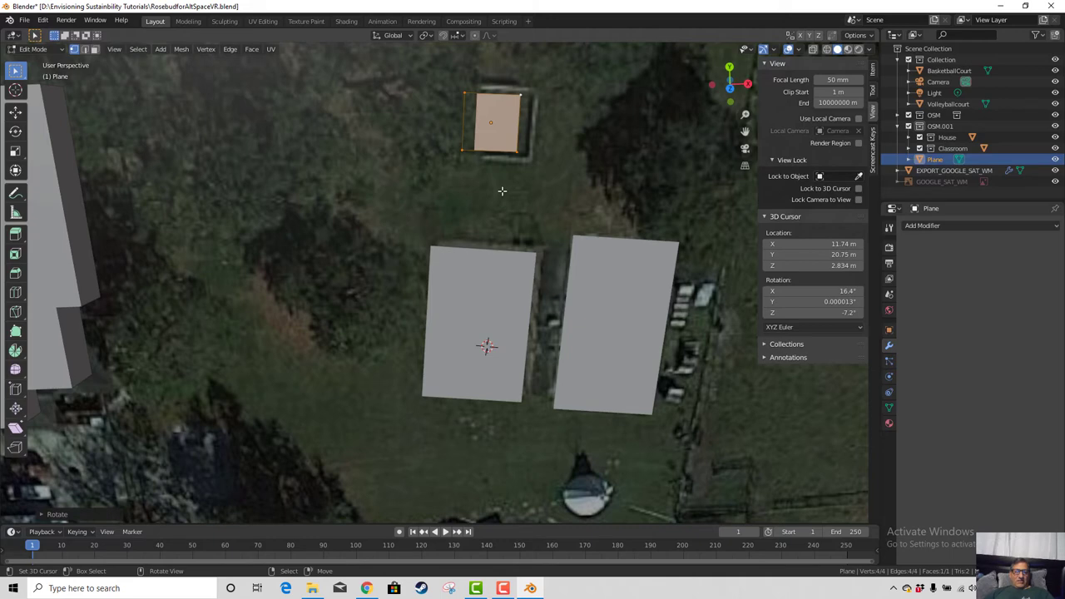
pyautogui.press('g')
pyautogui.press('z')
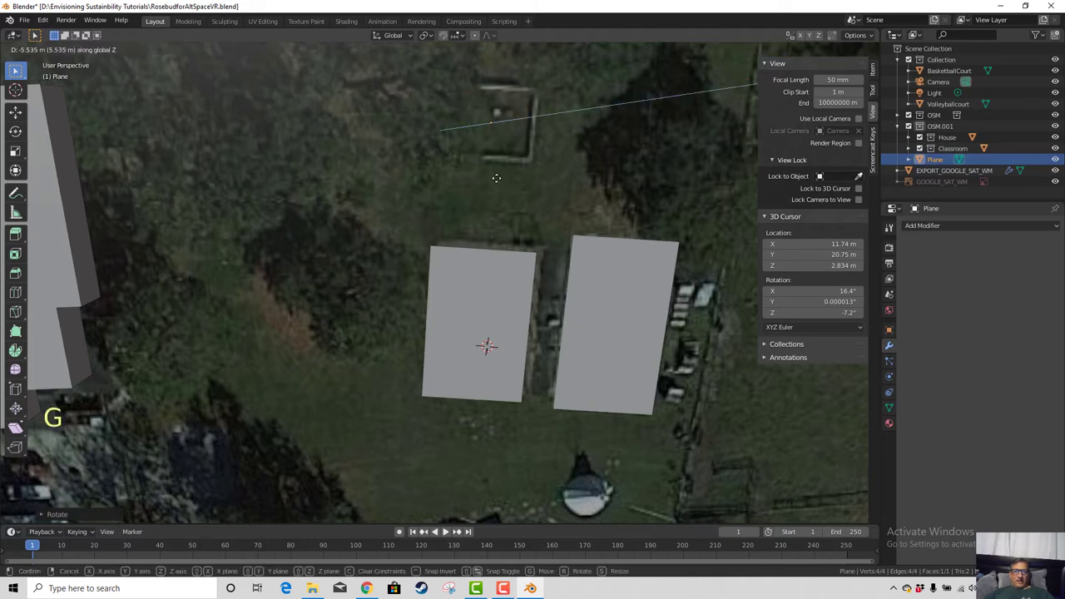
# Confirm the previous vertical move, then tilt the plane about 1° around the Y axis.
pyautogui.click(498, 168)
pyautogui.moveTo(503, 163); pyautogui.dragTo(538, 92, button='middle')
pyautogui.moveTo(557, 262); pyautogui.dragTo(602, 266, button='middle')
pyautogui.scroll(2, 534, 295)
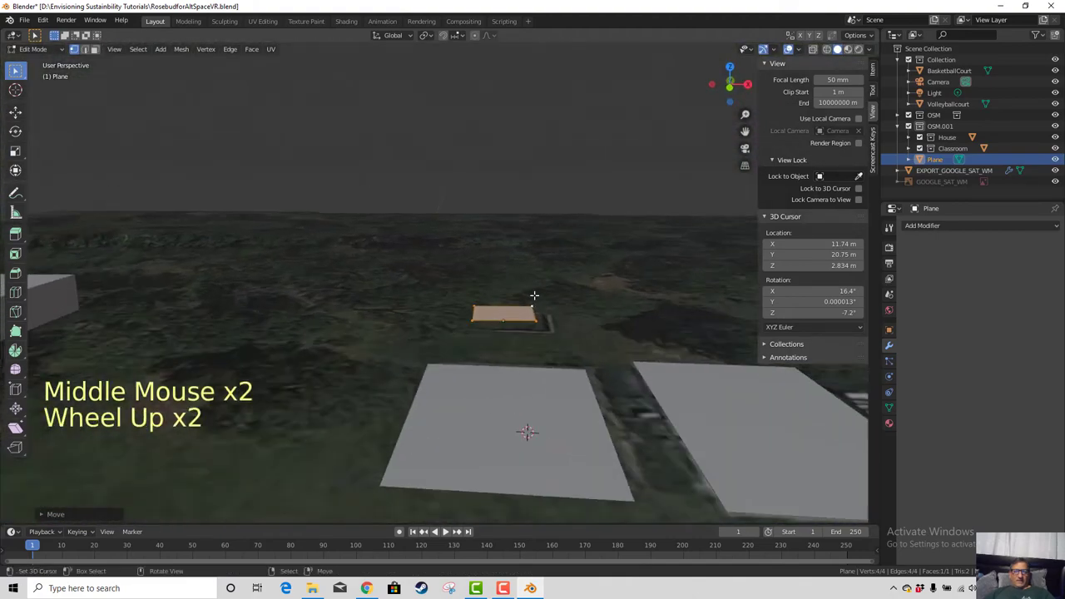
pyautogui.scroll(2, 534, 295)
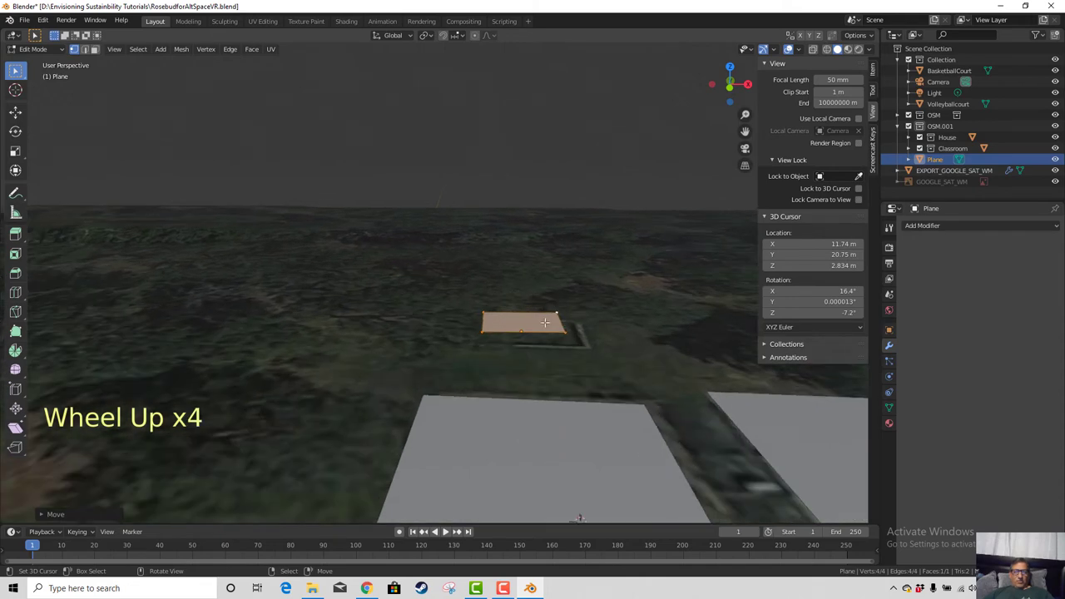
pyautogui.press('r')
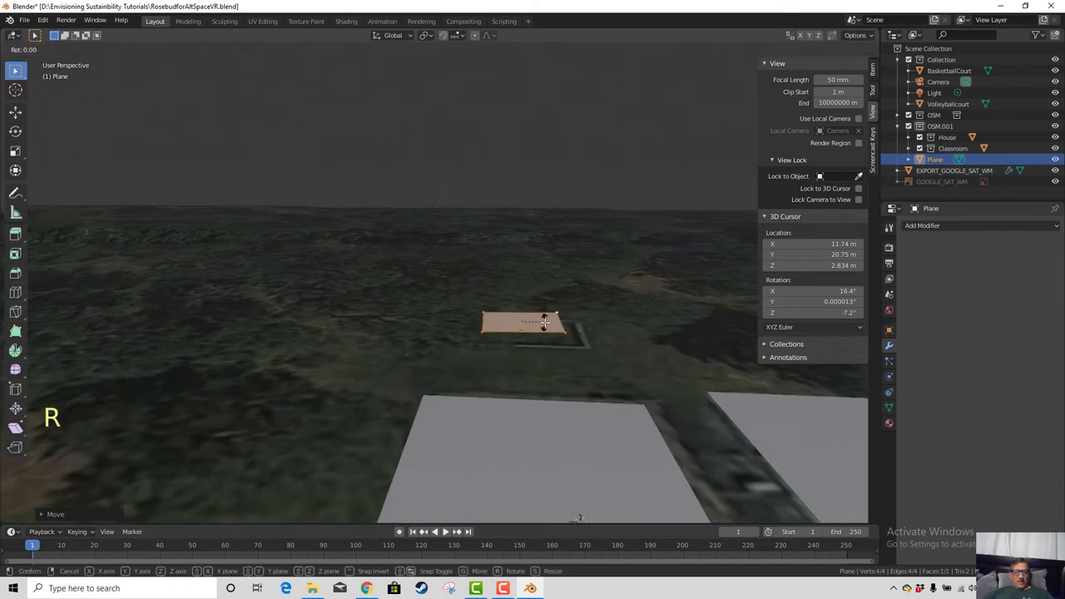
pyautogui.press('y')
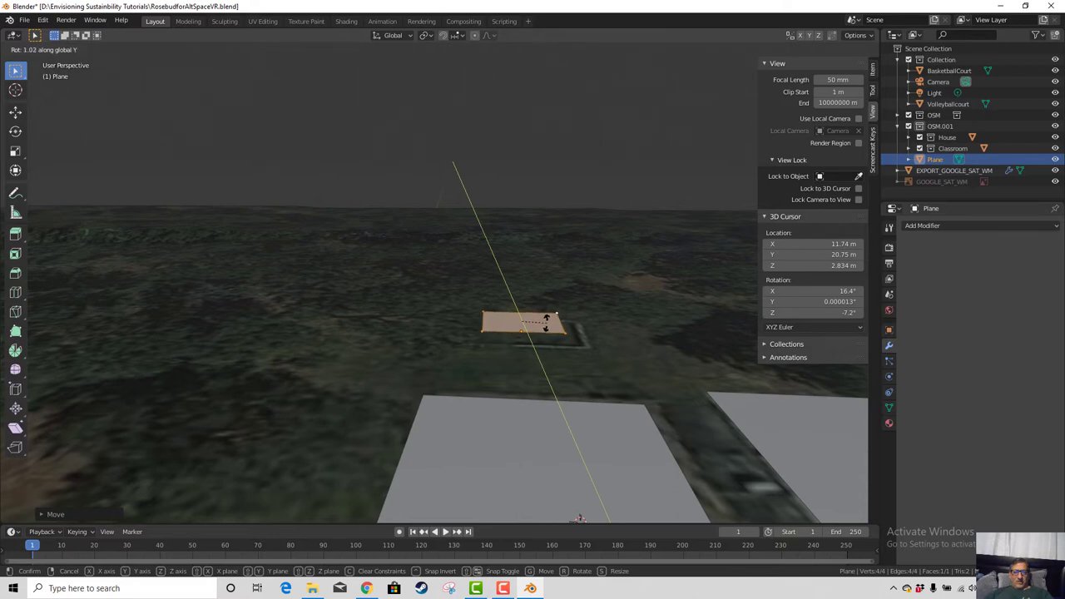
pyautogui.click(546, 323)
# Lower the plane about 0.85 m along Z onto the enclosure, then press Tab.
pyautogui.scroll(2, 568, 325)
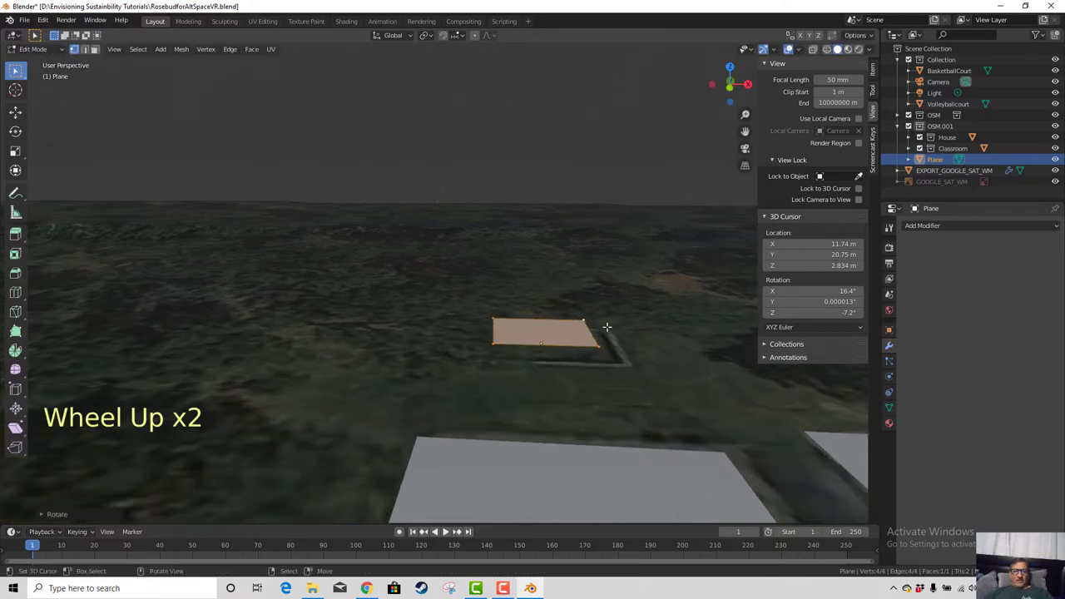
pyautogui.press('g')
pyautogui.press('z')
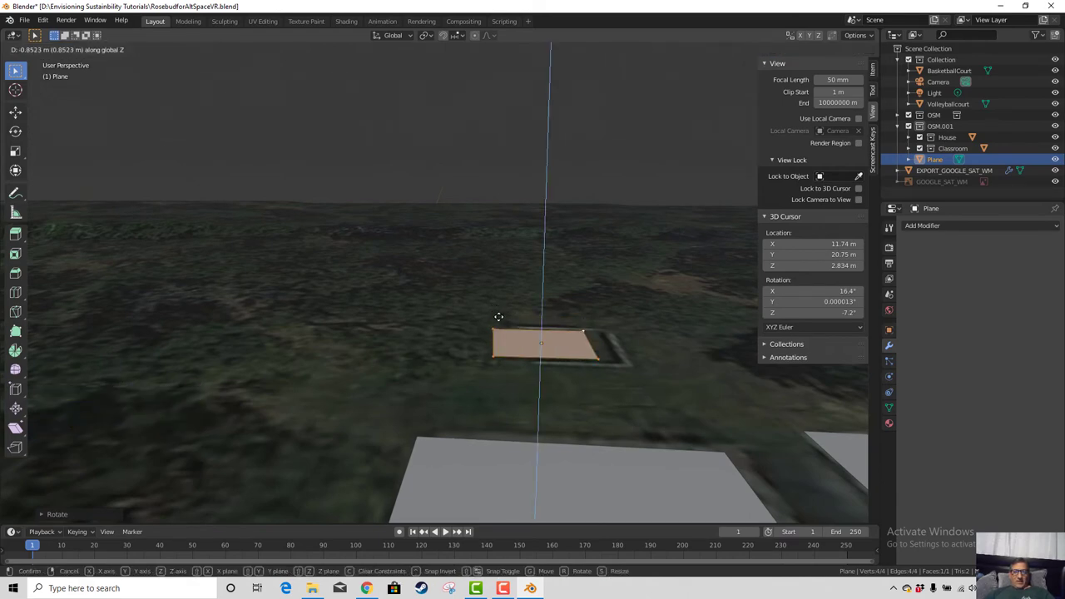
pyautogui.click(499, 317)
pyautogui.press('Tab')
# In top view, pull the plane's right and top edges out to the footprint outline.
pyautogui.press('KP_7')
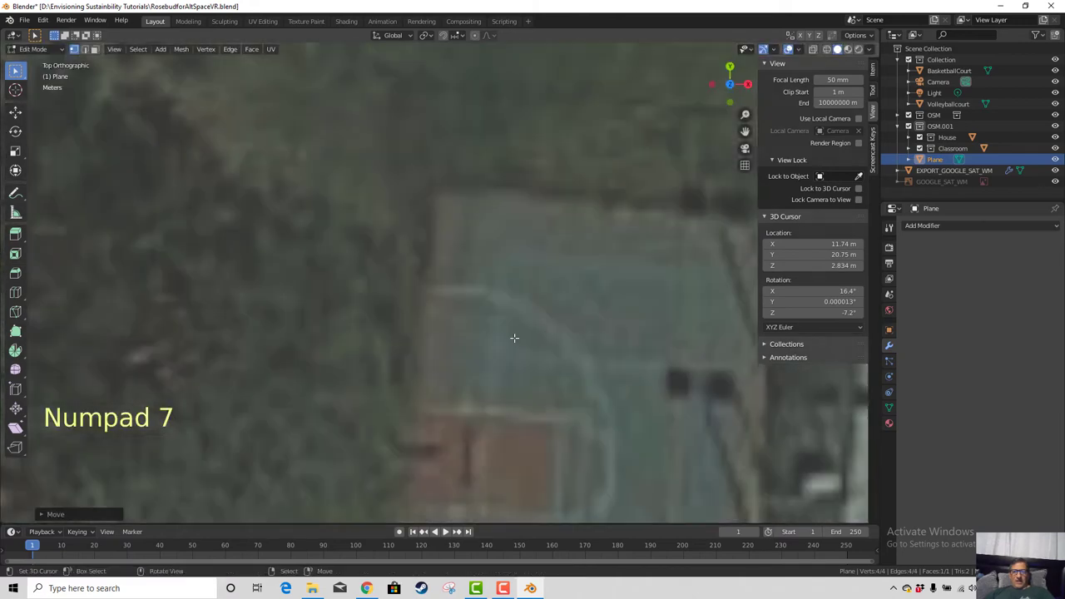
pyautogui.scroll(-5, 428, 327)
pyautogui.keyDown('shift'); pyautogui.moveTo(386, 99); pyautogui.dragTo(496, 226, button='middle'); pyautogui.keyUp('shift')
pyautogui.click(481, 164)
pyautogui.rightClick(481, 164)
pyautogui.press('b')
pyautogui.moveTo(506, 202); pyautogui.dragTo(527, 308)
pyautogui.press('g')
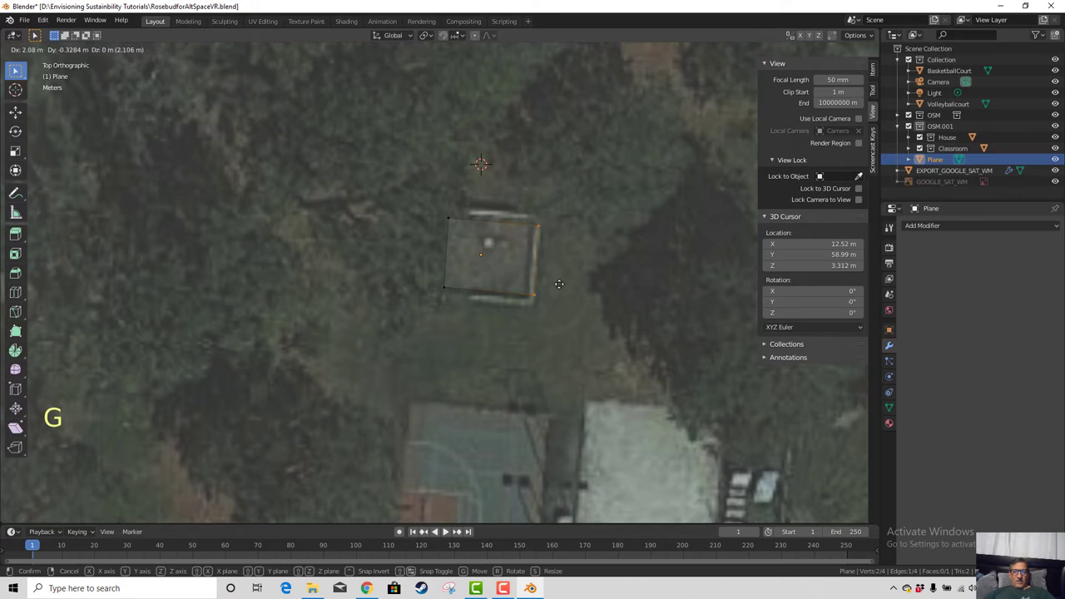
pyautogui.click(559, 284)
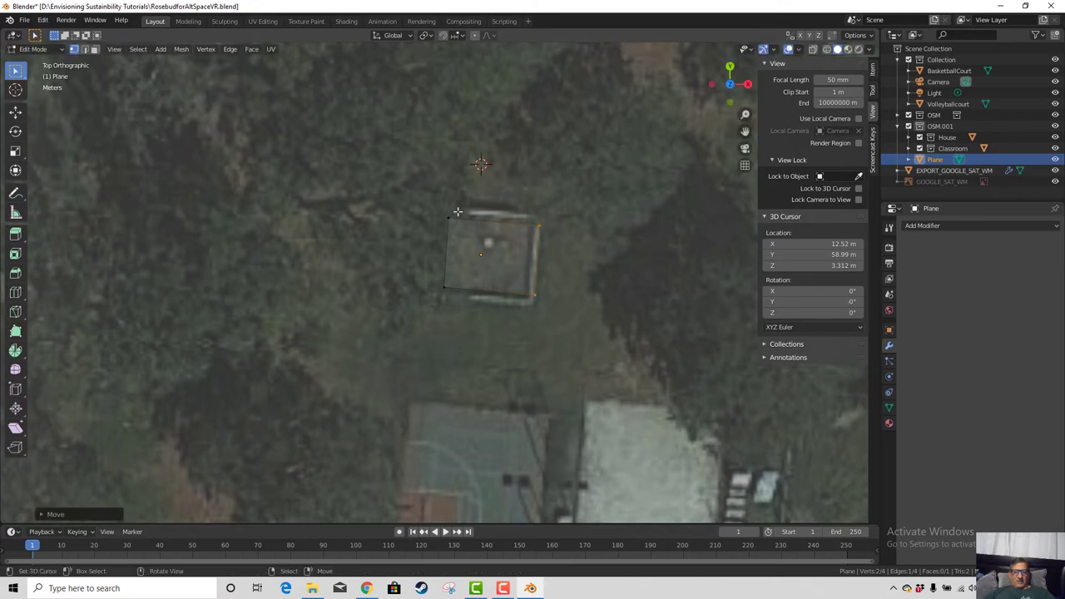
pyautogui.rightClick(469, 175)
pyautogui.press('b')
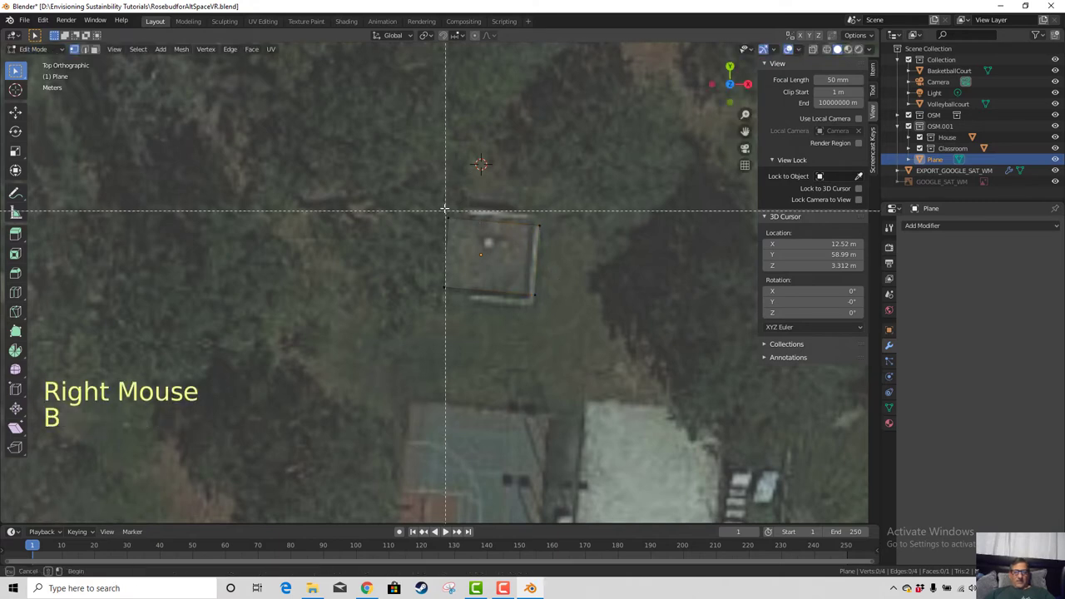
pyautogui.moveTo(436, 198); pyautogui.dragTo(562, 248)
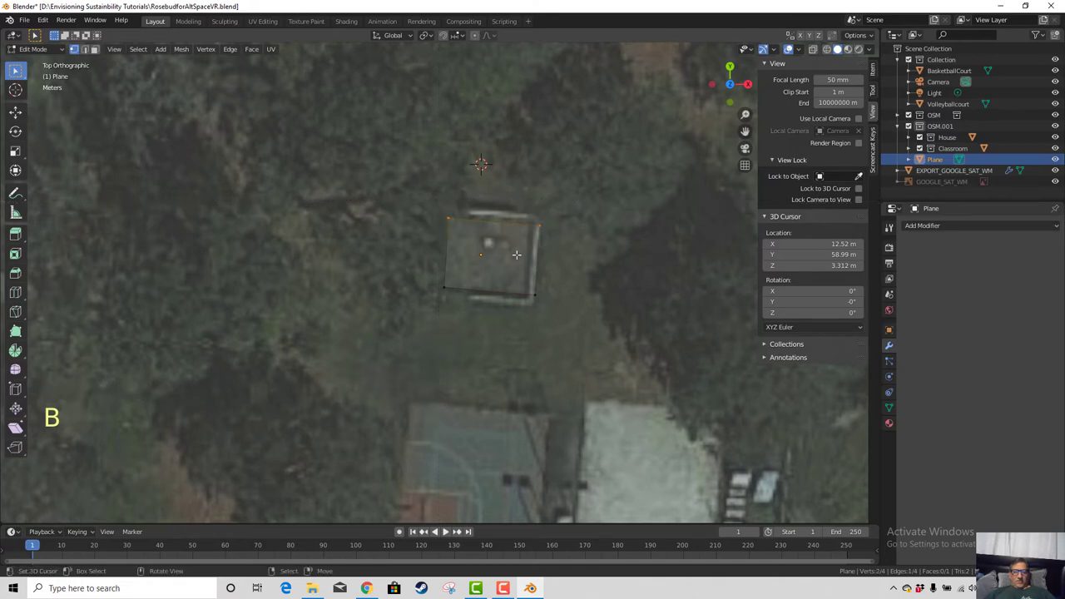
pyautogui.press('g')
pyautogui.click(518, 246)
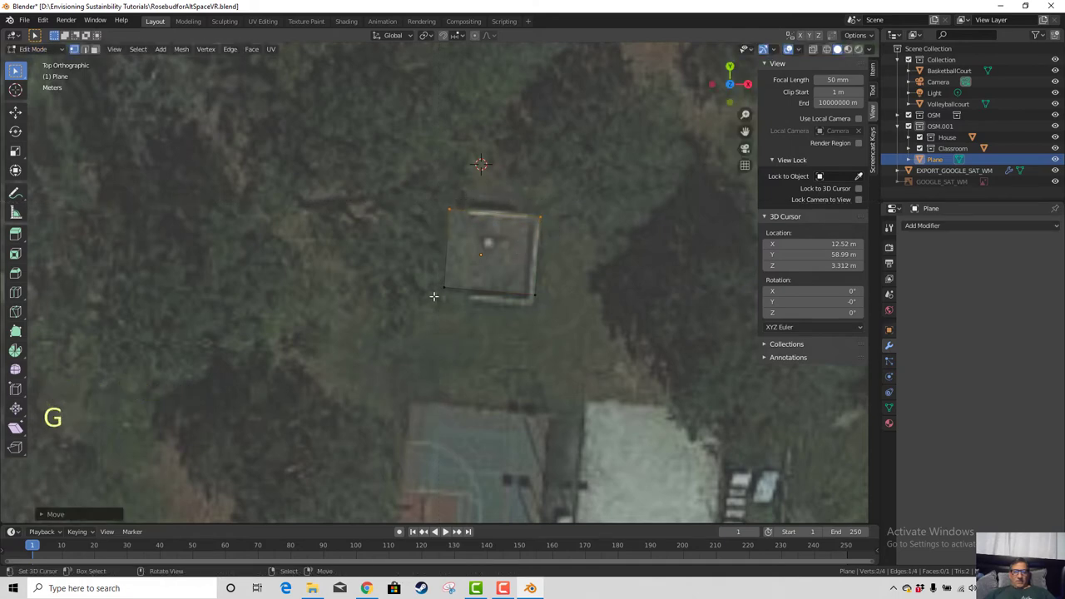
# Pull the bottom and left edges out to the outline, then select the whole plane.
pyautogui.rightClick(428, 181)
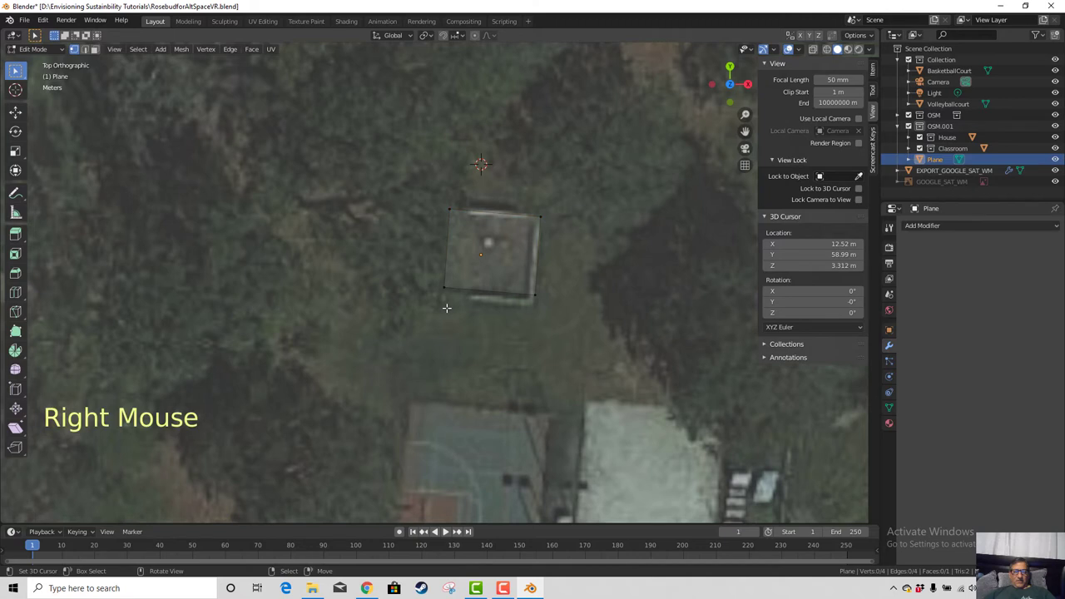
pyautogui.press('b')
pyautogui.moveTo(425, 274); pyautogui.dragTo(563, 318)
pyautogui.press('g')
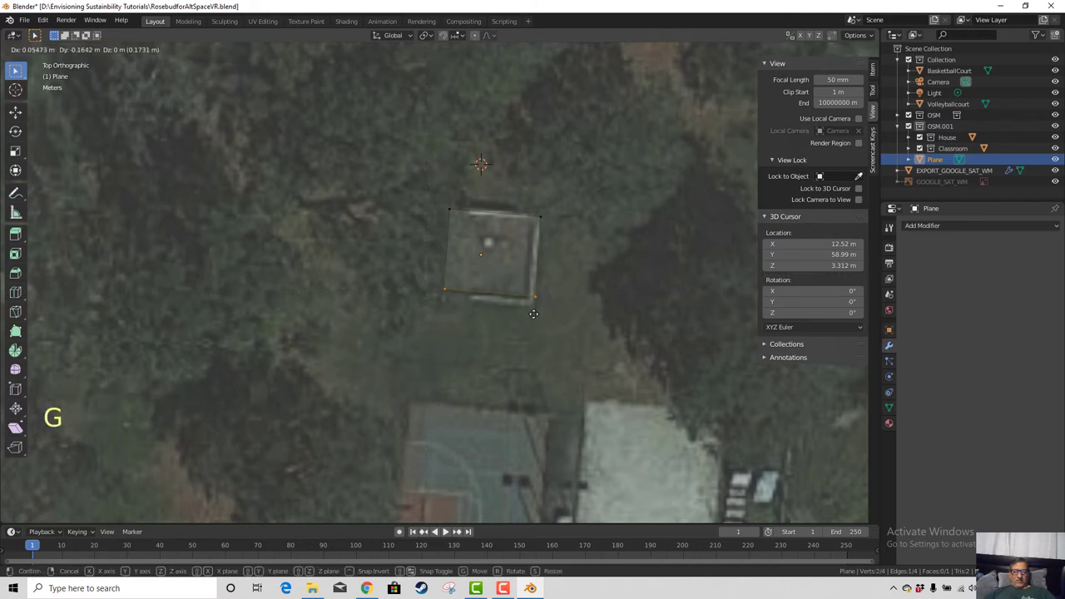
pyautogui.click(533, 318)
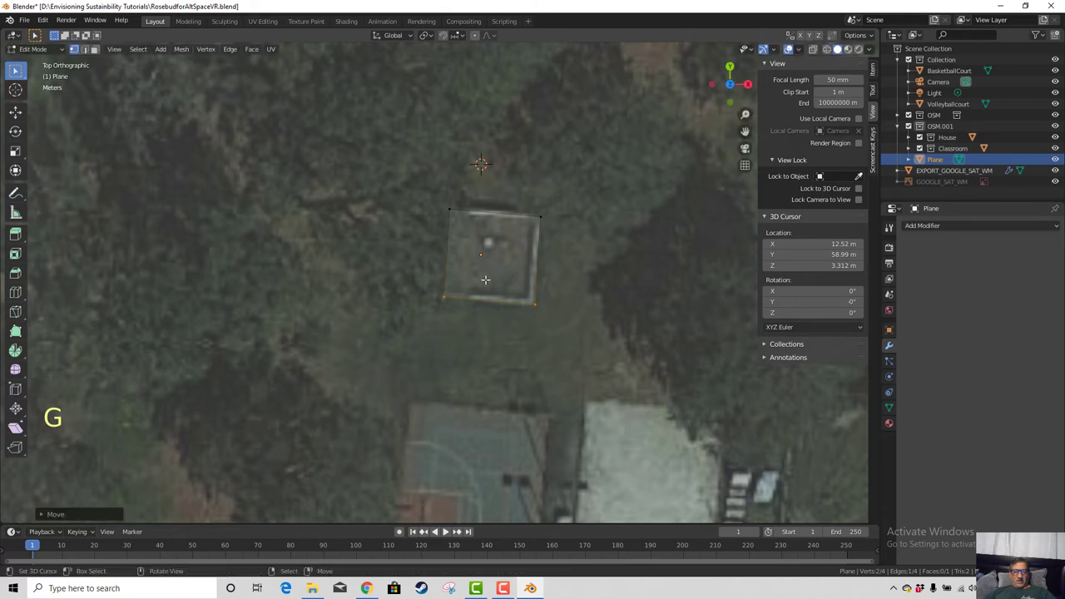
pyautogui.rightClick(418, 288)
pyautogui.press('b')
pyautogui.moveTo(433, 190); pyautogui.dragTo(466, 308)
pyautogui.press('g')
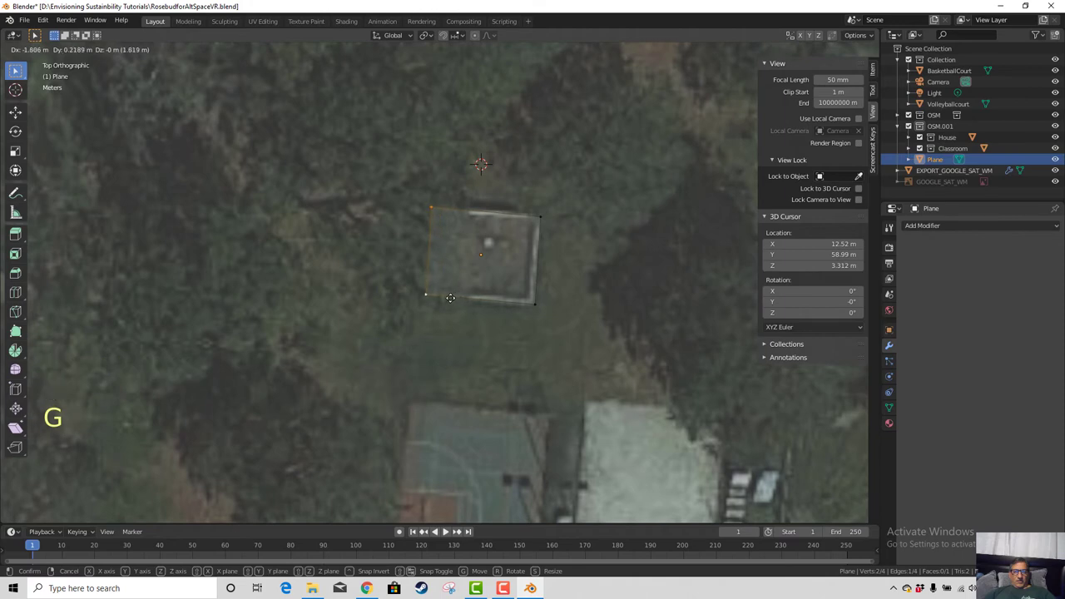
pyautogui.click(450, 298)
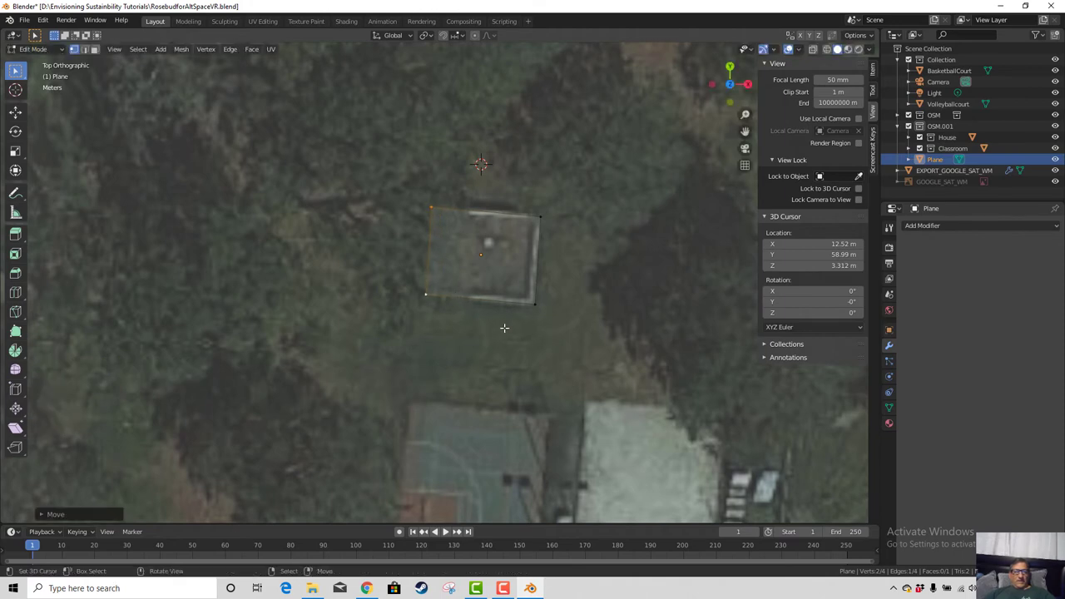
pyautogui.press('a')
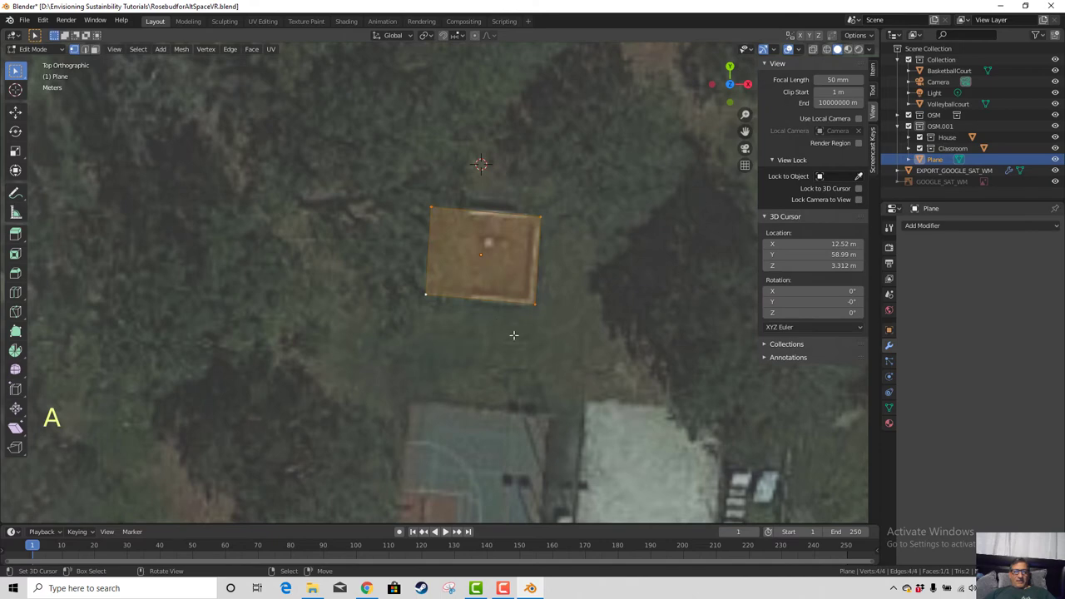
# Extrude the plane face about 0.34 m upward into a thin slab and exit Edit Mode.
pyautogui.moveTo(572, 370); pyautogui.dragTo(576, 242, button='middle')
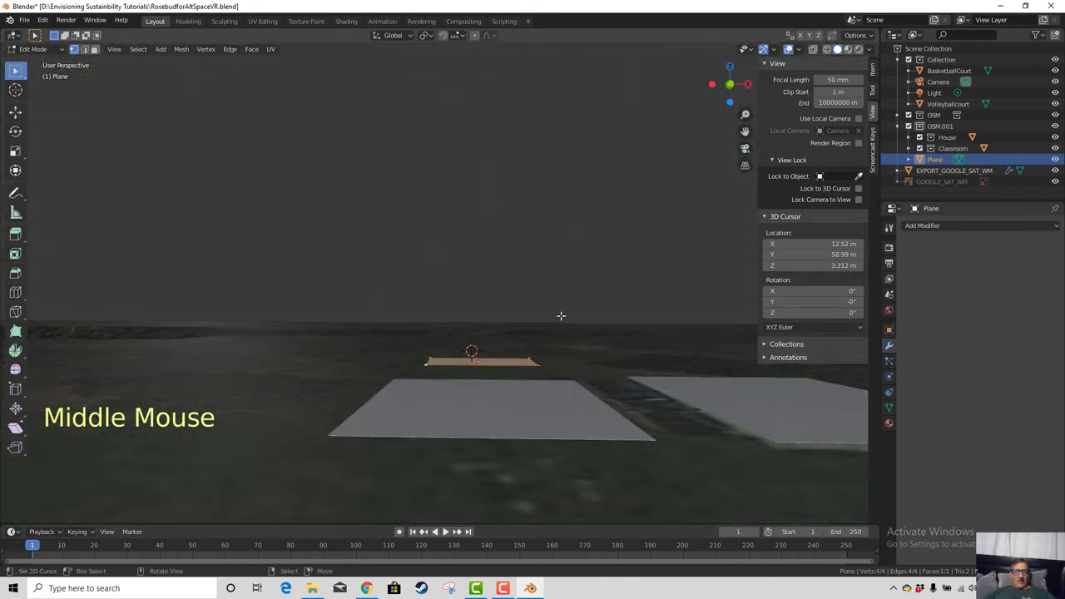
pyautogui.press('e')
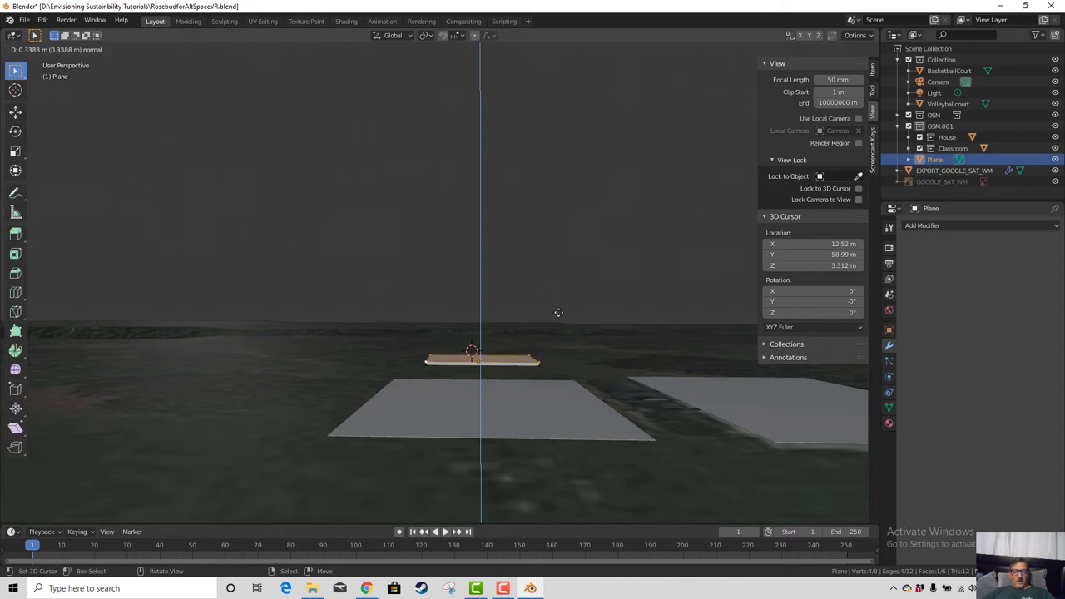
pyautogui.click(559, 311)
pyautogui.moveTo(594, 352); pyautogui.dragTo(600, 388, button='middle')
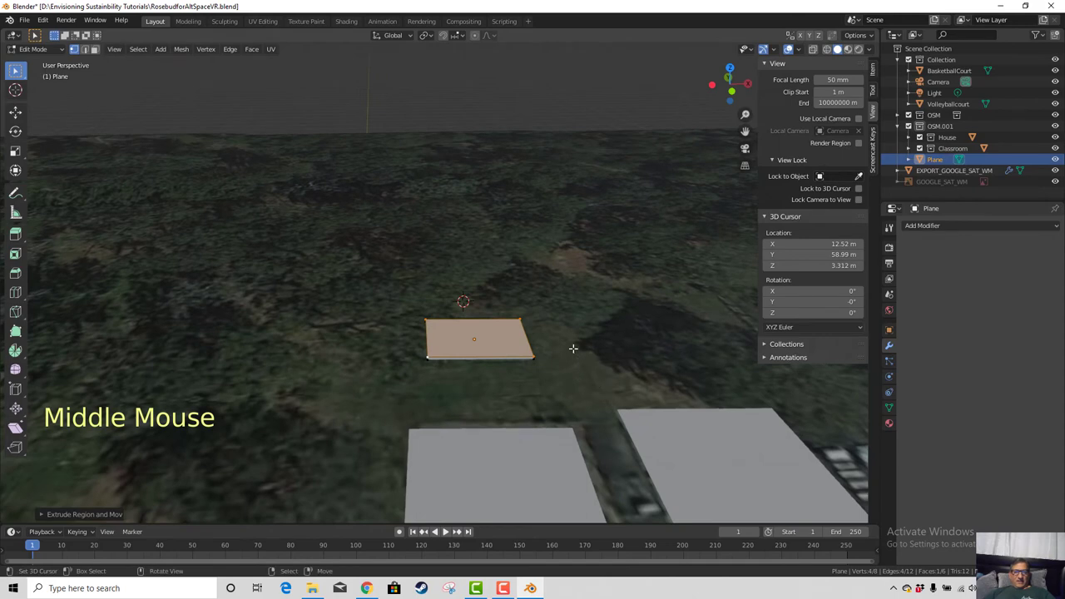
pyautogui.press('Tab')
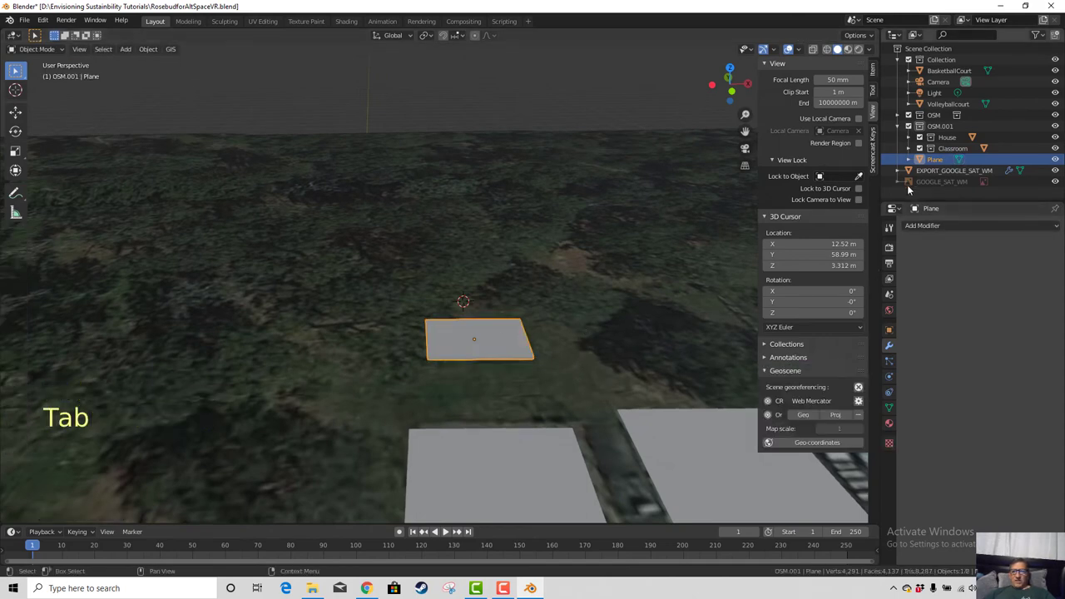
# Try moving the Plane into OSM.001 and unlinking it in the Outliner, then undo the unlink.
pyautogui.rightClick(933, 164)
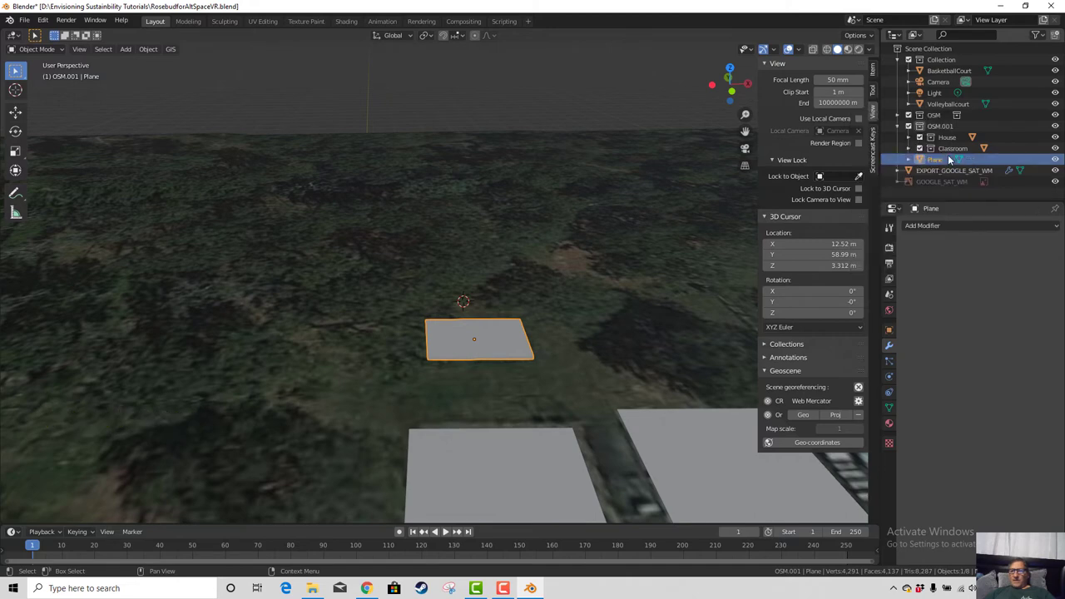
pyautogui.rightClick(932, 157)
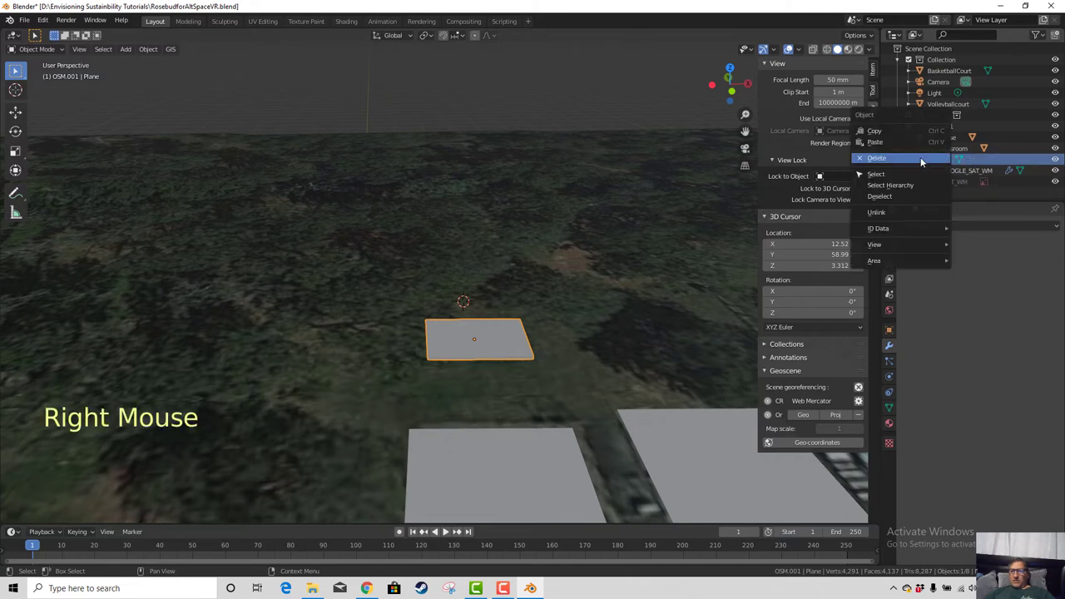
pyautogui.click(965, 319)
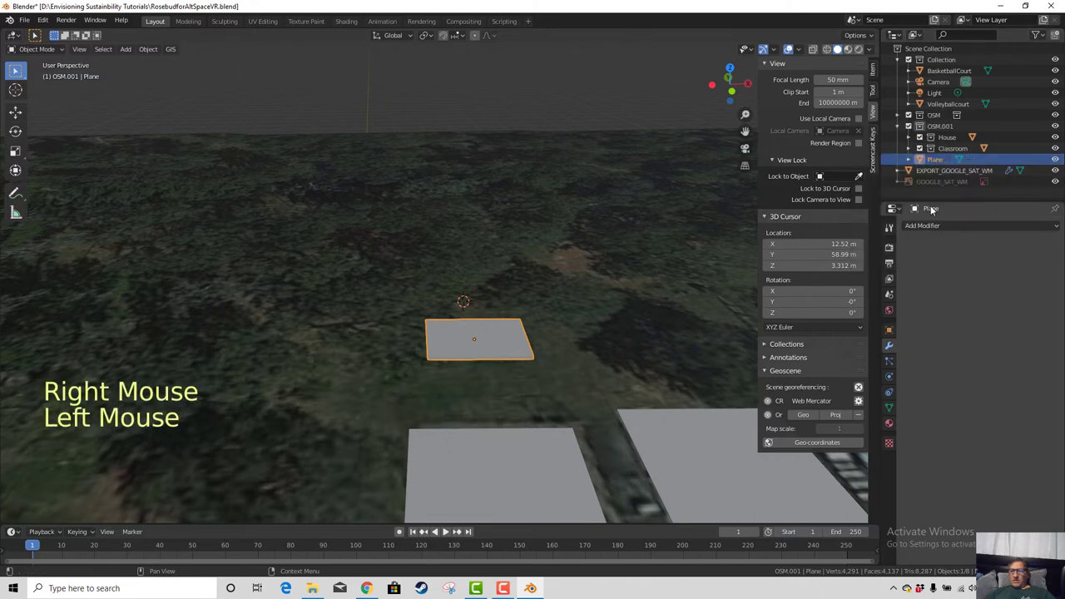
pyautogui.rightClick(930, 160)
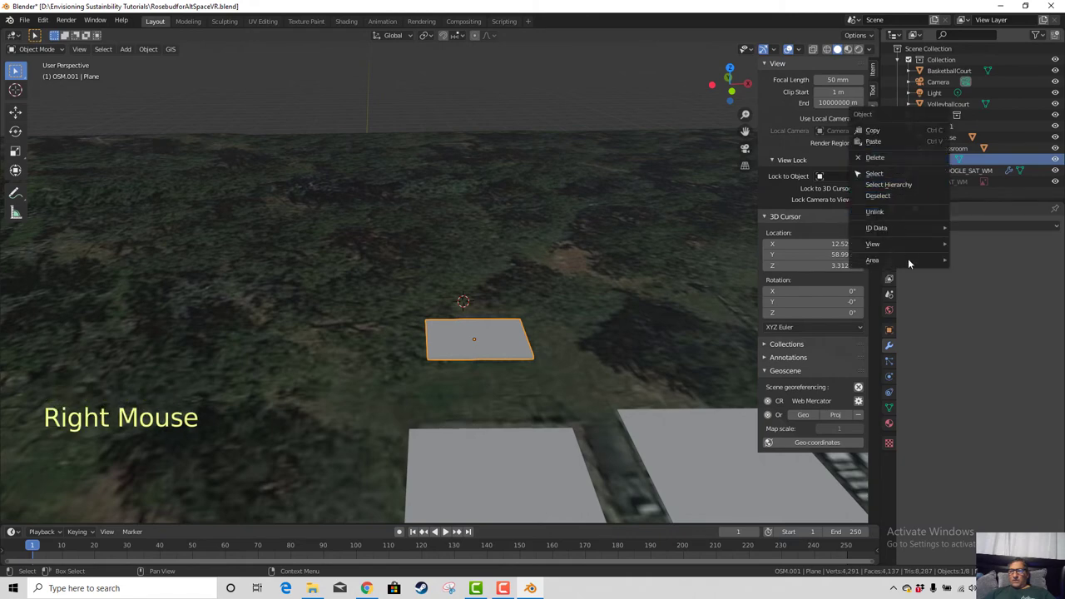
pyautogui.click(924, 187)
pyautogui.moveTo(931, 160); pyautogui.dragTo(905, 94)
pyautogui.rightClick(934, 106)
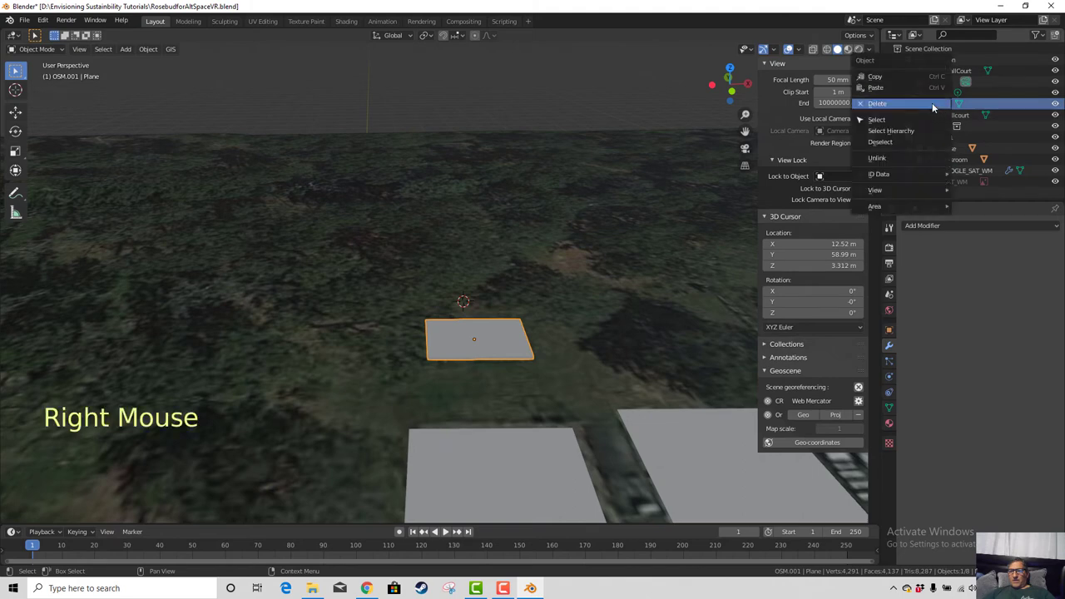
pyautogui.click(897, 159)
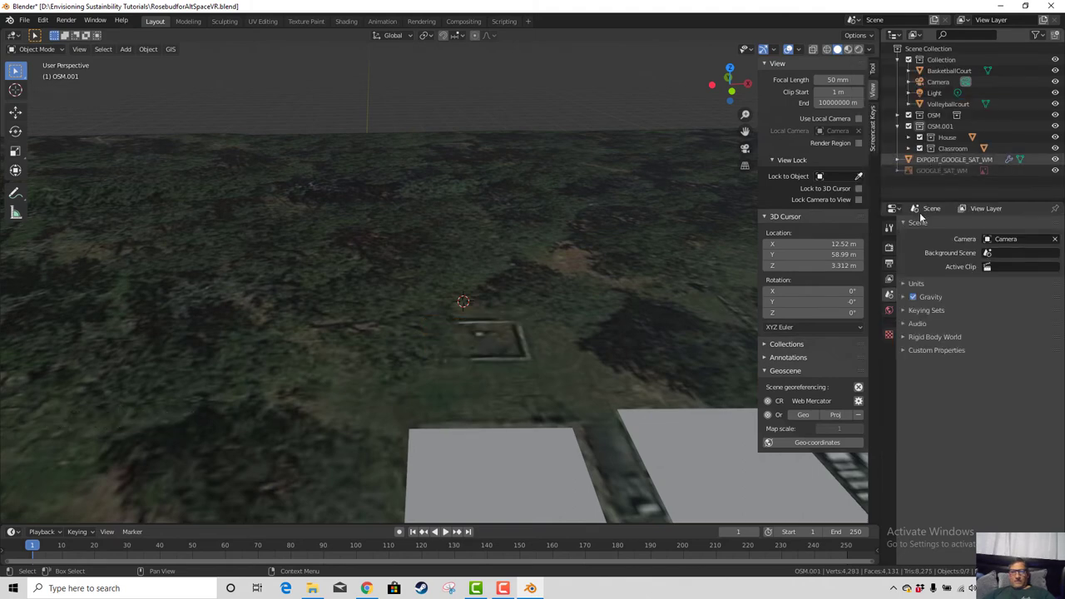
pyautogui.hotkey('ctrl', 'z')
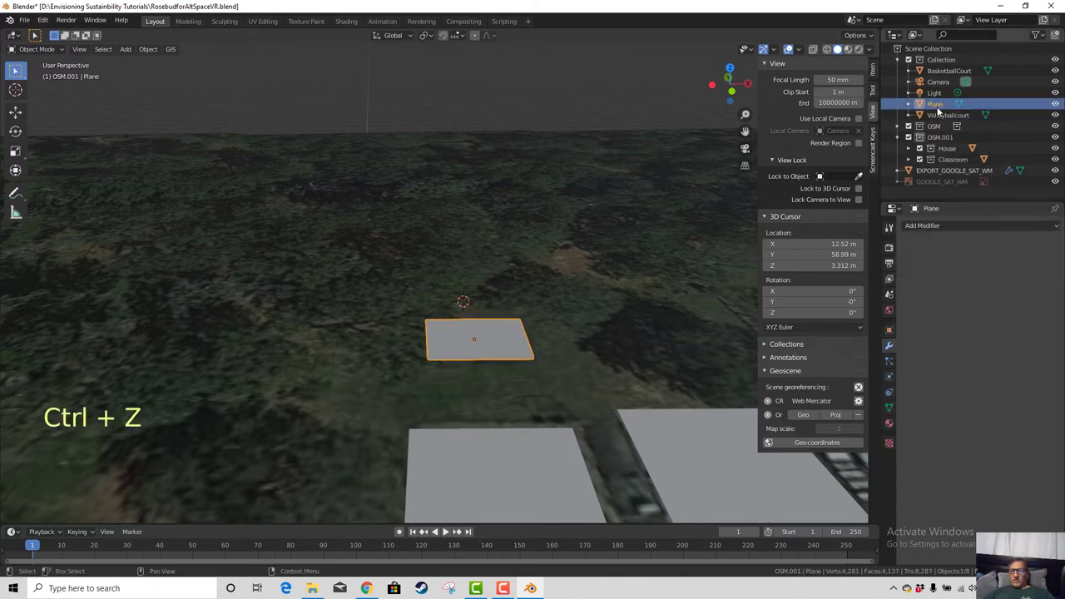
# Rename the Plane object to 'Beehive Plane' in the Outliner.
pyautogui.click(936, 105)
pyautogui.click(937, 104)
pyautogui.tripleClick(937, 104)
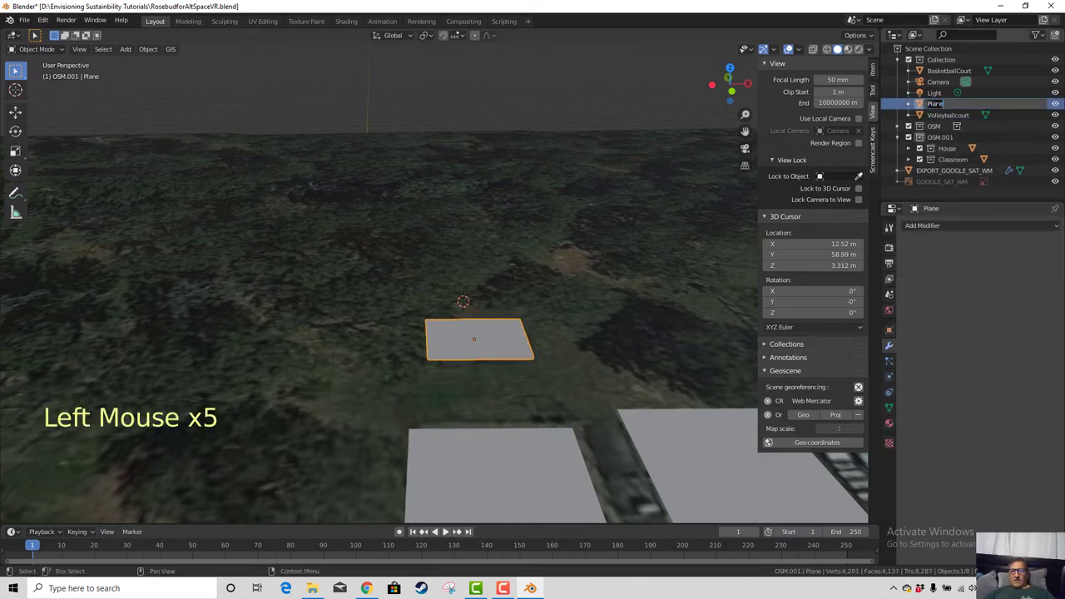
pyautogui.tripleClick(937, 104)
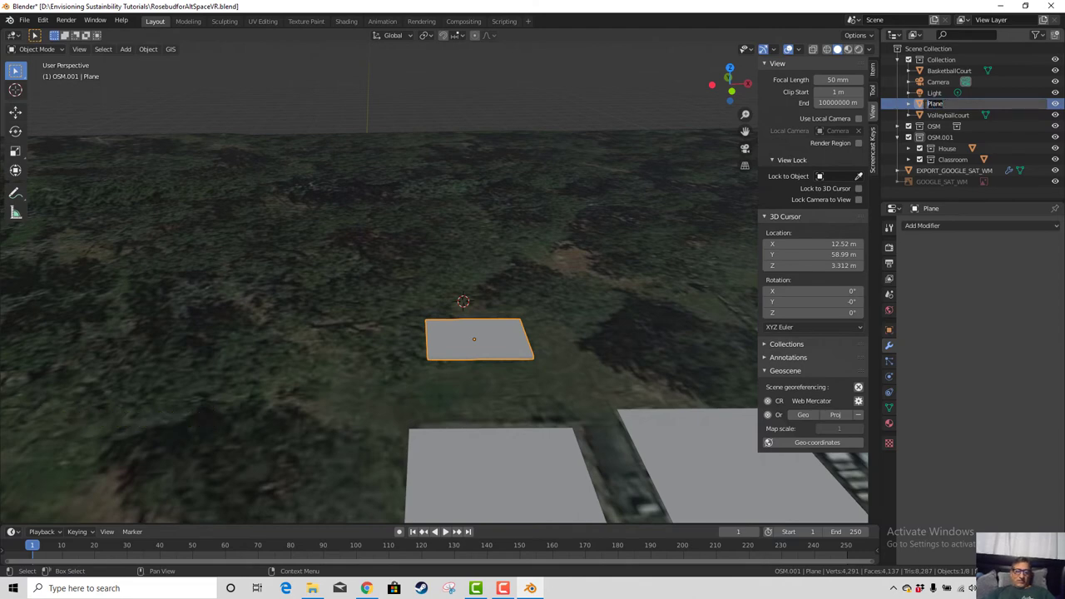
pyautogui.write('Beehive')
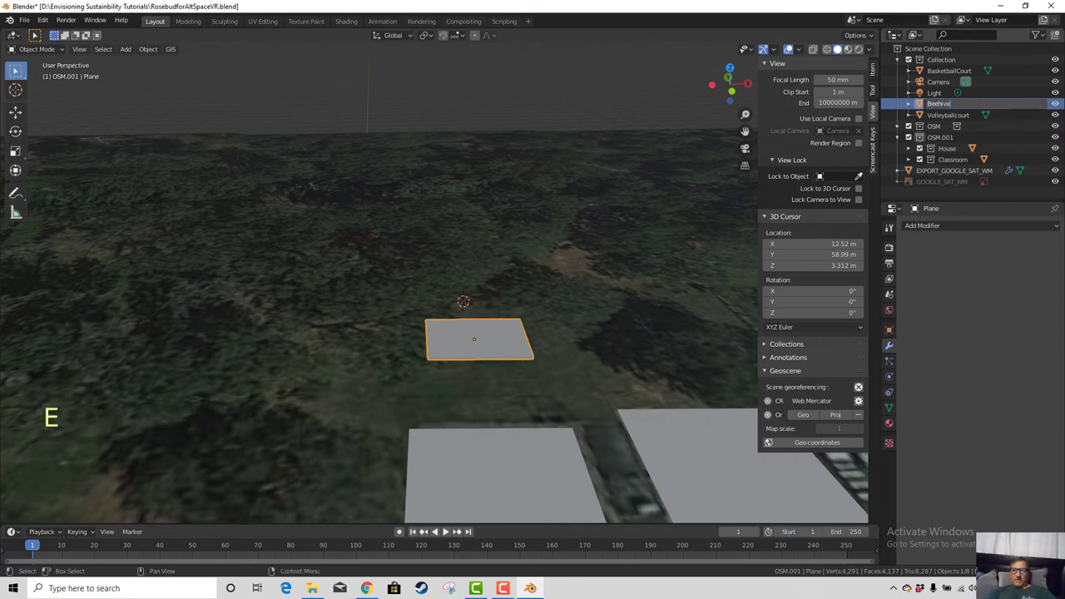
pyautogui.write(' Plane')
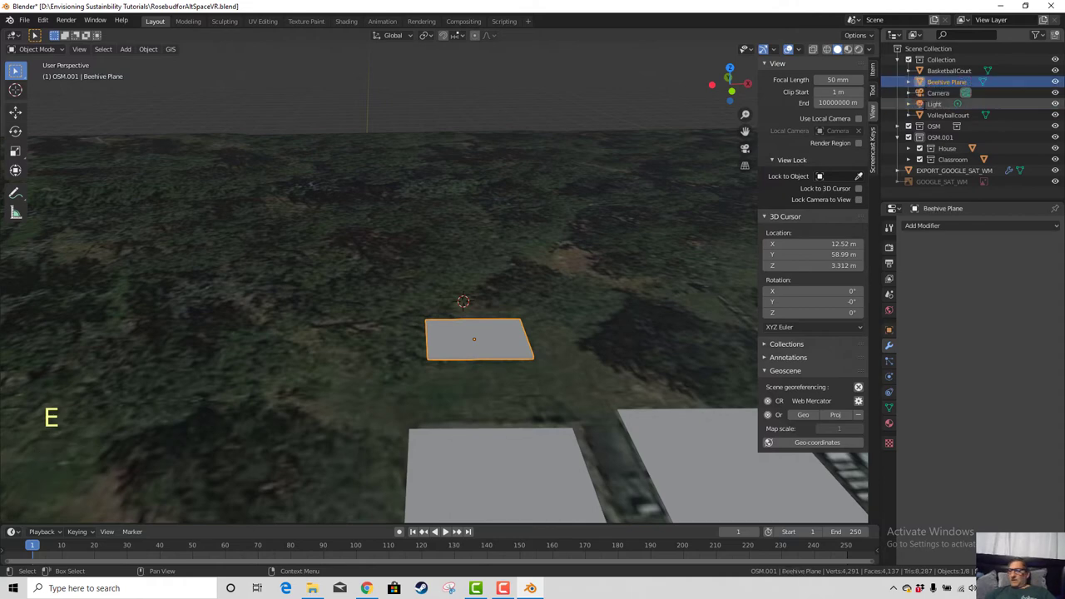
pyautogui.press('Return')
pyautogui.click(503, 588)
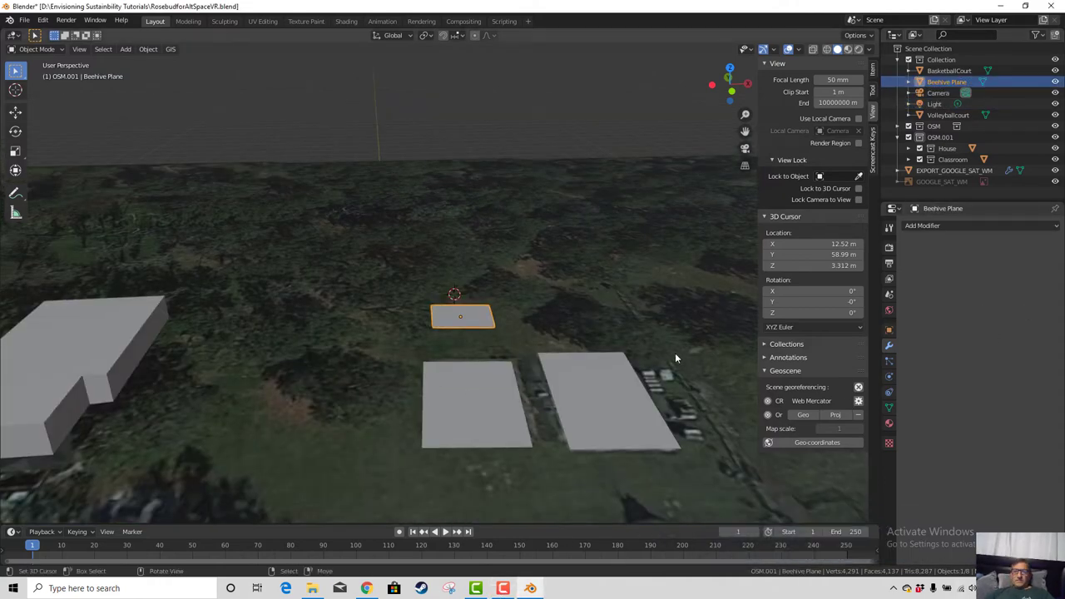
# Switch to top orthographic view and pan to centre the large building and its small neighbouring structures.
pyautogui.moveTo(675, 353); pyautogui.dragTo(671, 440, button='middle')
pyautogui.press('KP_7')
pyautogui.scroll(2, 622, 384)
pyautogui.scroll(-7, 625, 383)
pyautogui.moveTo(624, 384); pyautogui.dragTo(619, 398, button='middle')
pyautogui.scroll(-1, 627, 408)
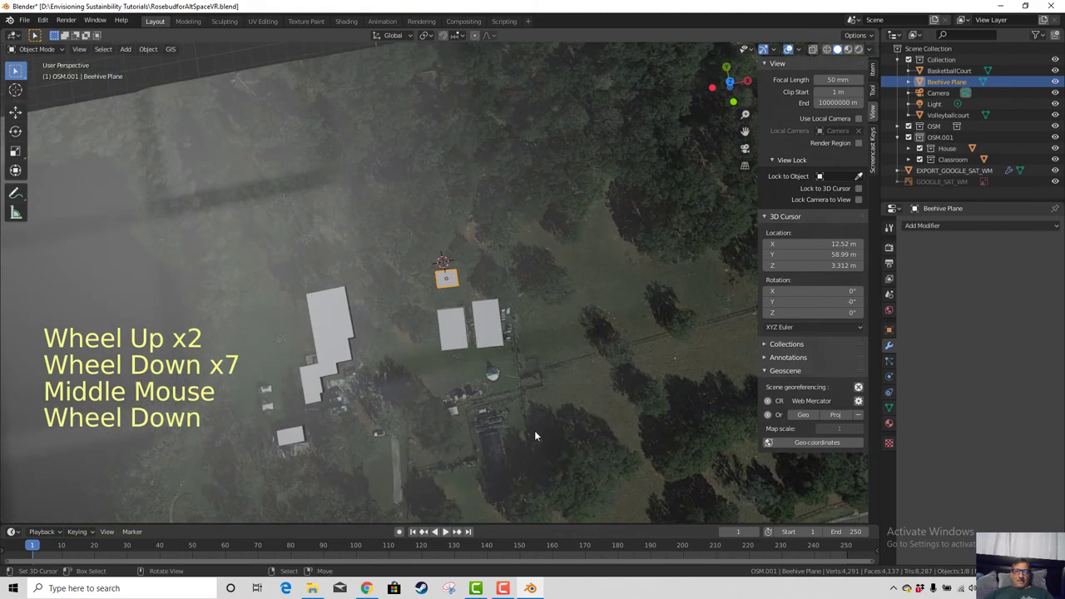
pyautogui.keyDown('shift'); pyautogui.moveTo(551, 444); pyautogui.dragTo(593, 233, button='middle'); pyautogui.keyUp('shift')
pyautogui.scroll(3, 541, 301)
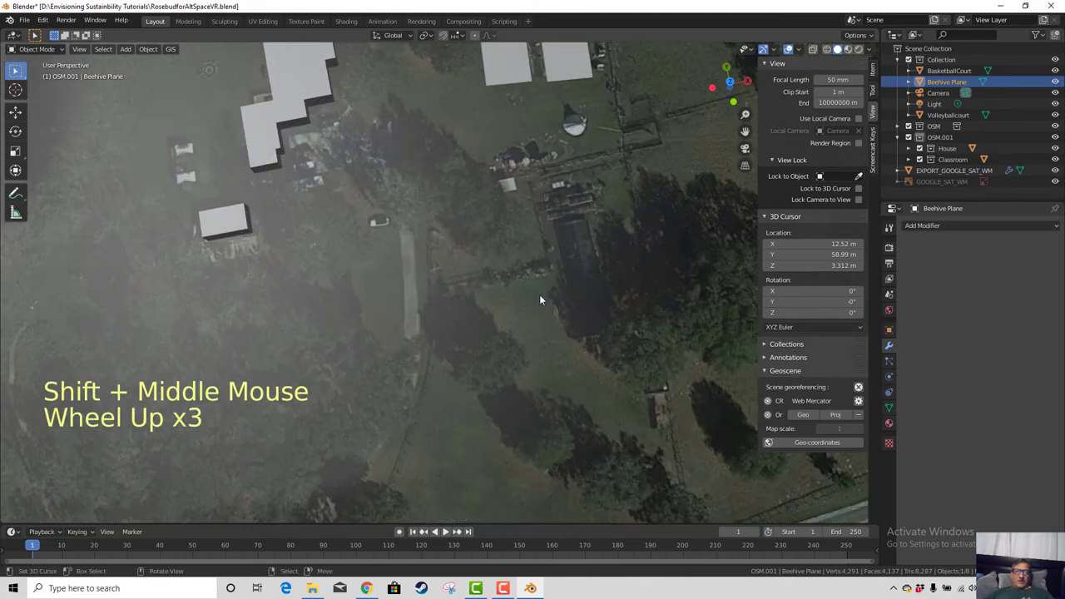
pyautogui.moveTo(471, 312); pyautogui.dragTo(466, 316, button='middle')
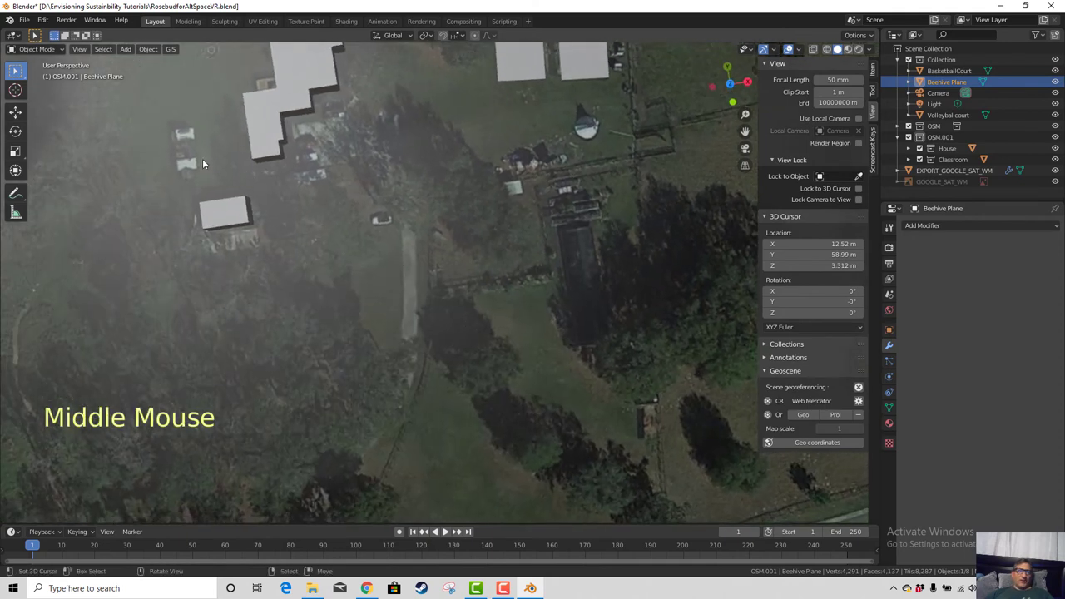
pyautogui.press('KP_7')
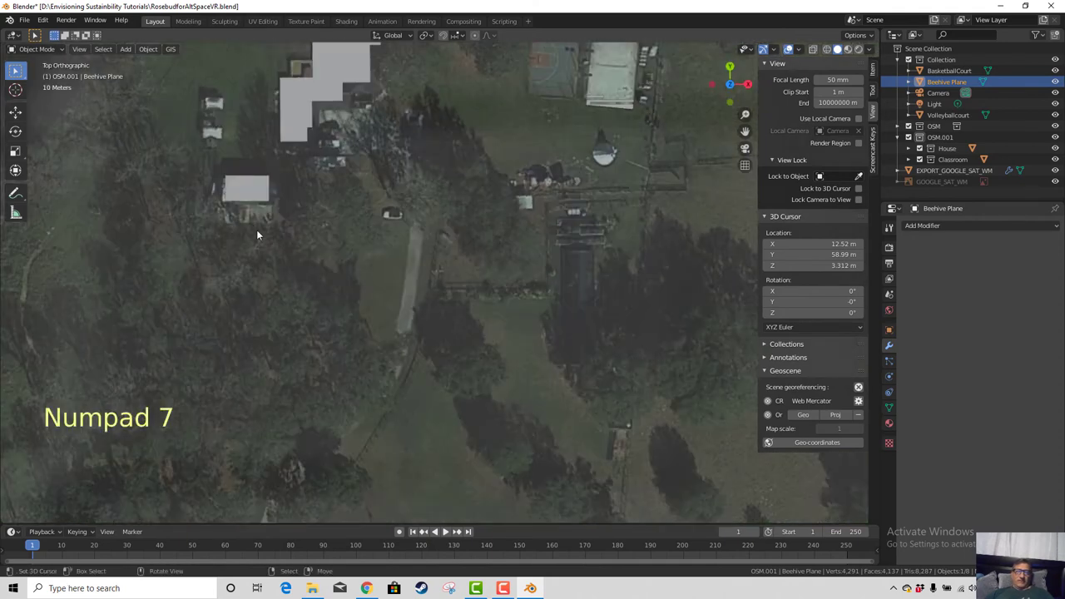
pyautogui.keyDown('shift'); pyautogui.moveTo(259, 244); pyautogui.dragTo(442, 394, button='middle'); pyautogui.keyUp('shift')
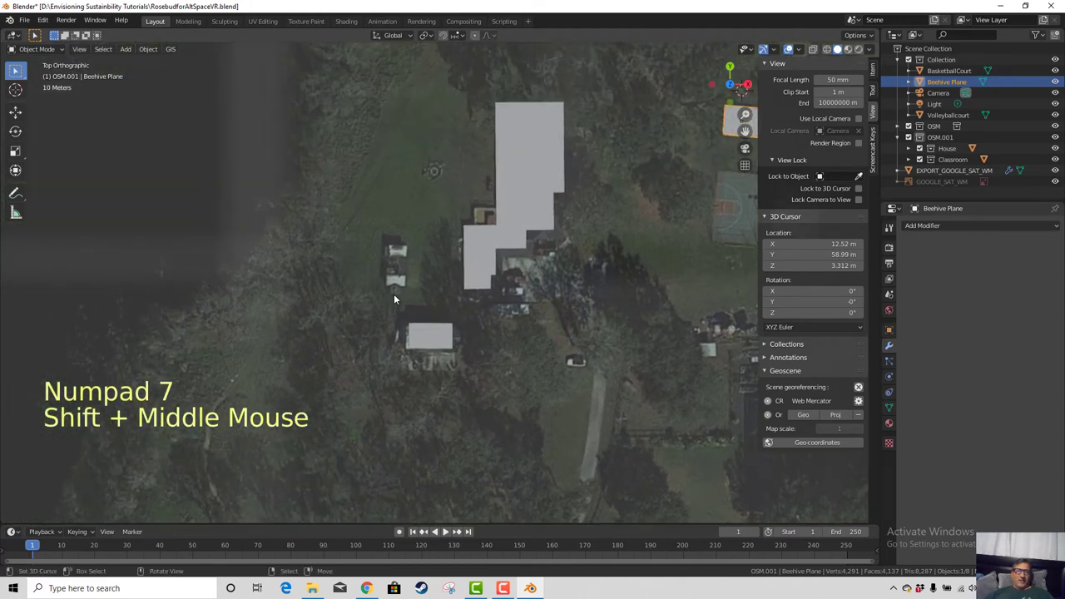
pyautogui.scroll(1, 395, 298)
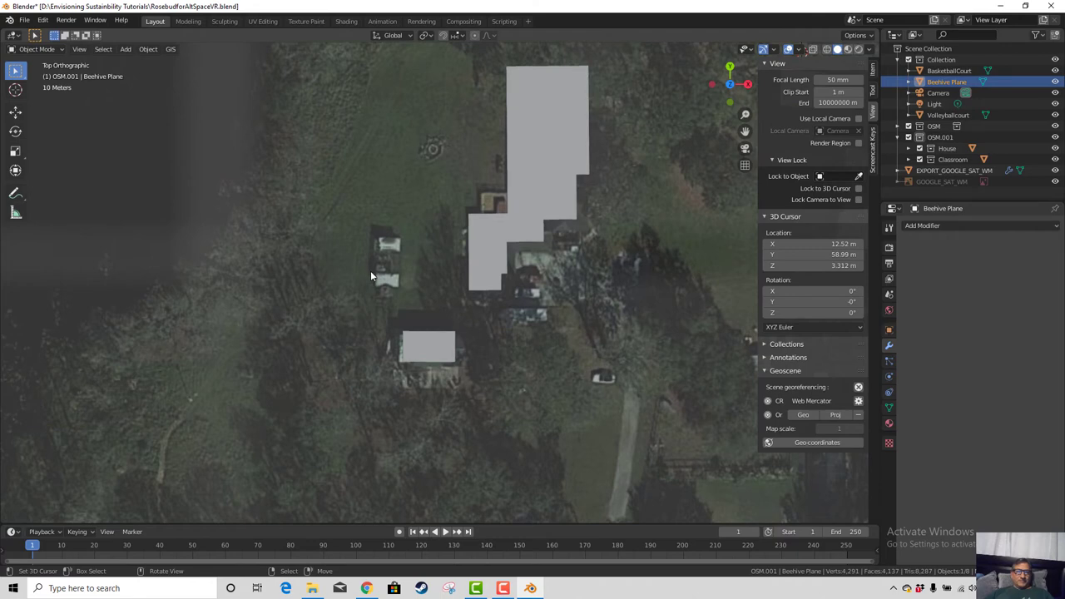
# Add a new mesh plane and place it by the small structures west of the large building.
pyautogui.click(126, 49)
pyautogui.moveTo(185, 62)
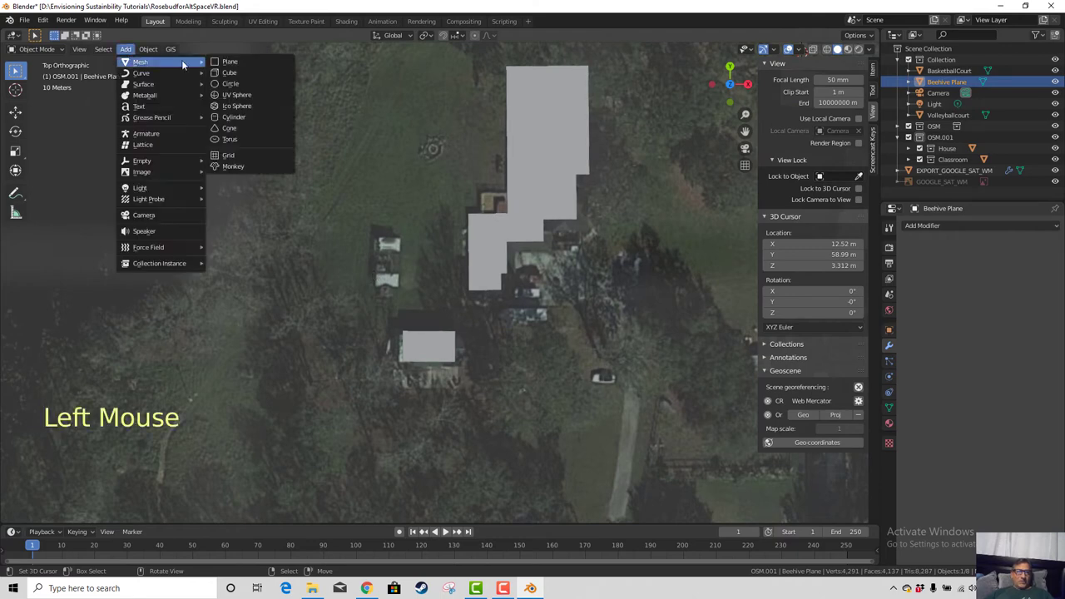
pyautogui.click(230, 62)
pyautogui.scroll(-3, 420, 266)
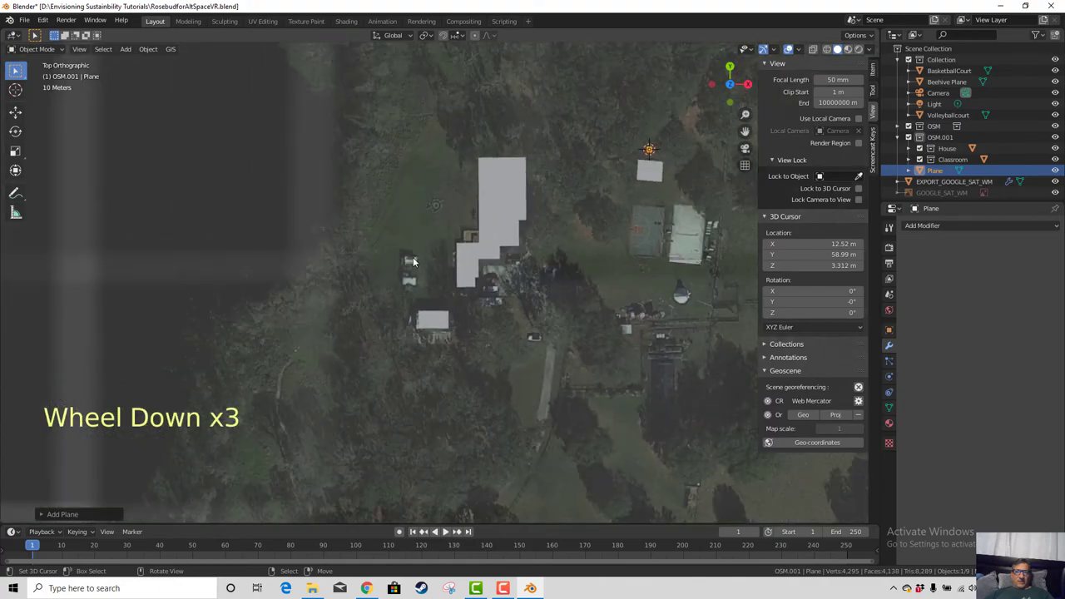
pyautogui.press('g')
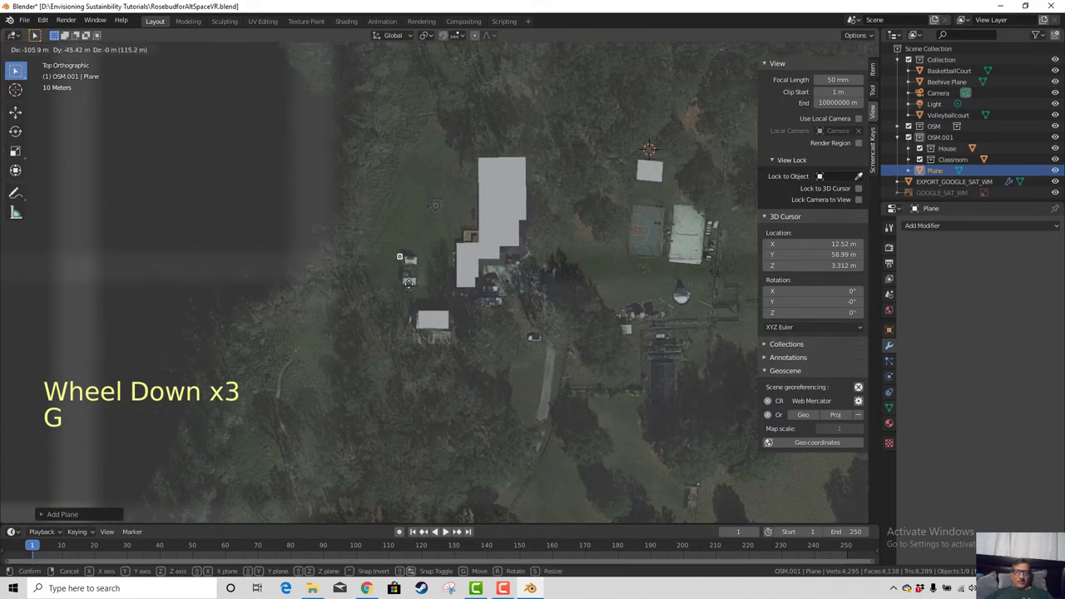
pyautogui.click(417, 318)
# Lower the new plane about 1.15 m along Z onto the ground.
pyautogui.moveTo(417, 318); pyautogui.dragTo(423, 265, button='middle')
pyautogui.scroll(7, 422, 265)
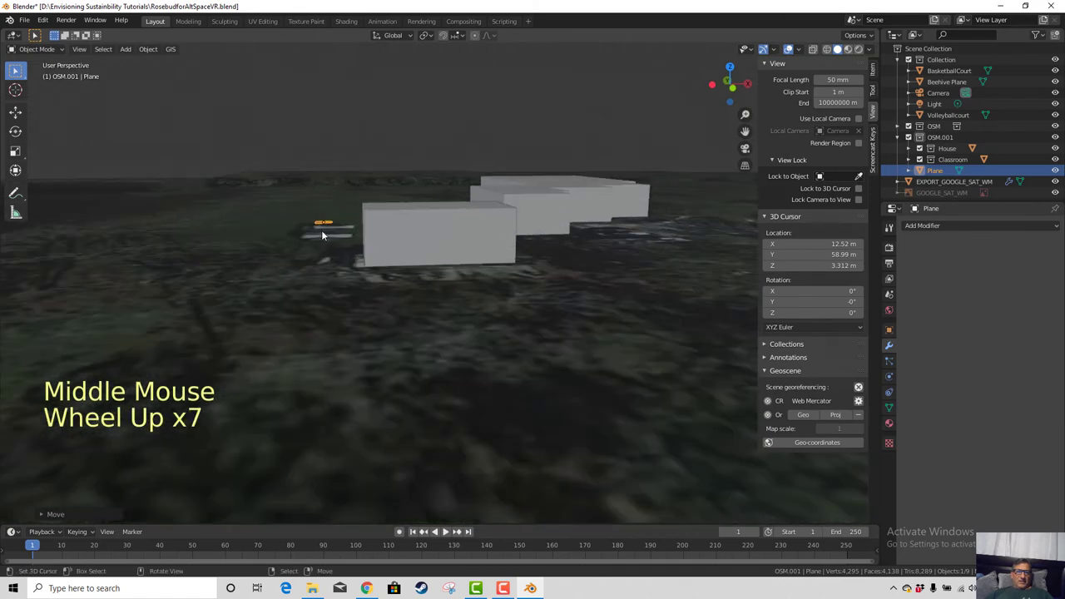
pyautogui.moveTo(324, 235); pyautogui.dragTo(333, 253, button='middle')
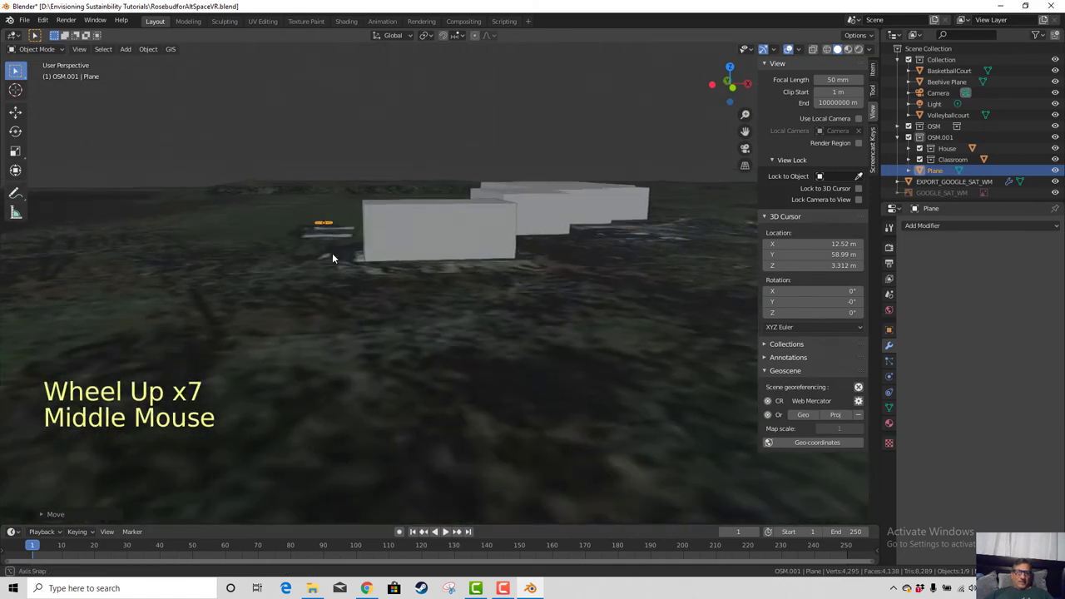
pyautogui.press('g')
pyautogui.press('z')
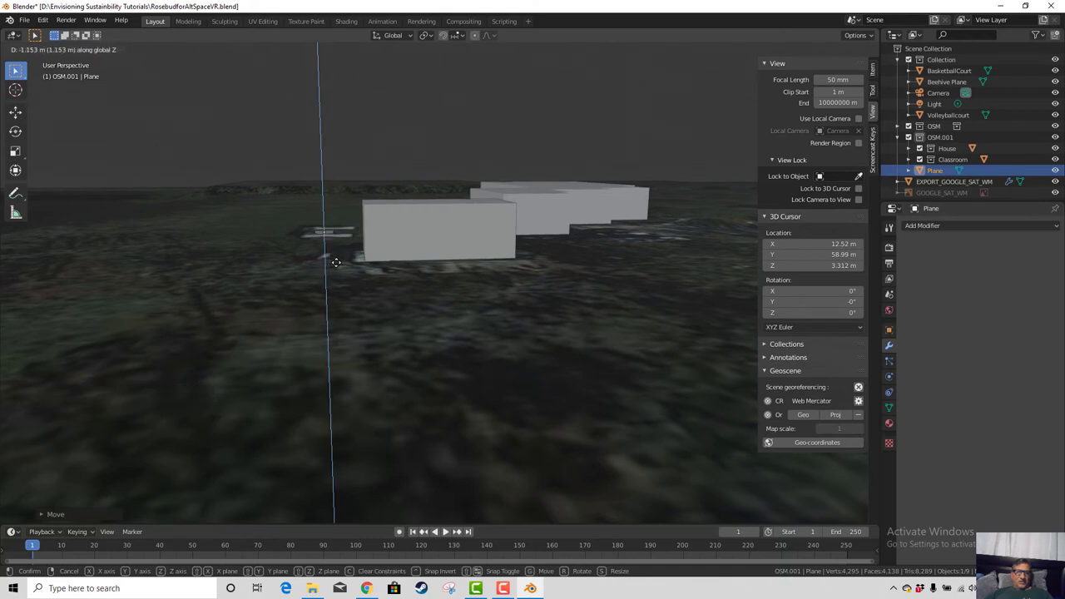
pyautogui.click(334, 262)
pyautogui.moveTo(335, 265); pyautogui.dragTo(325, 376, button='middle')
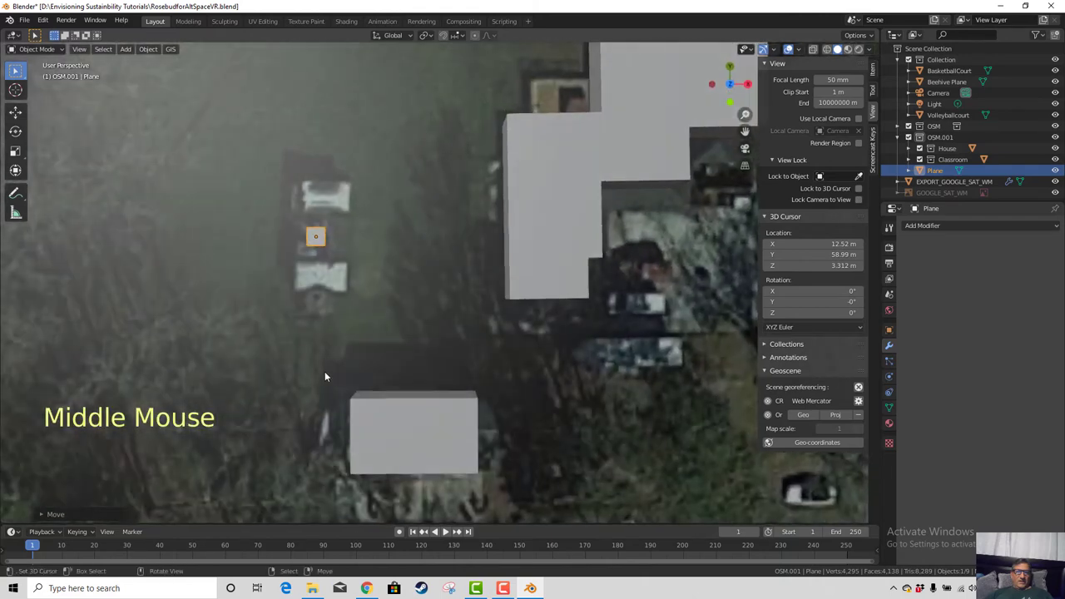
# In top view, enlarge the plane and move it between the two small structures.
pyautogui.press('KP_7')
pyautogui.scroll(3, 143, 338)
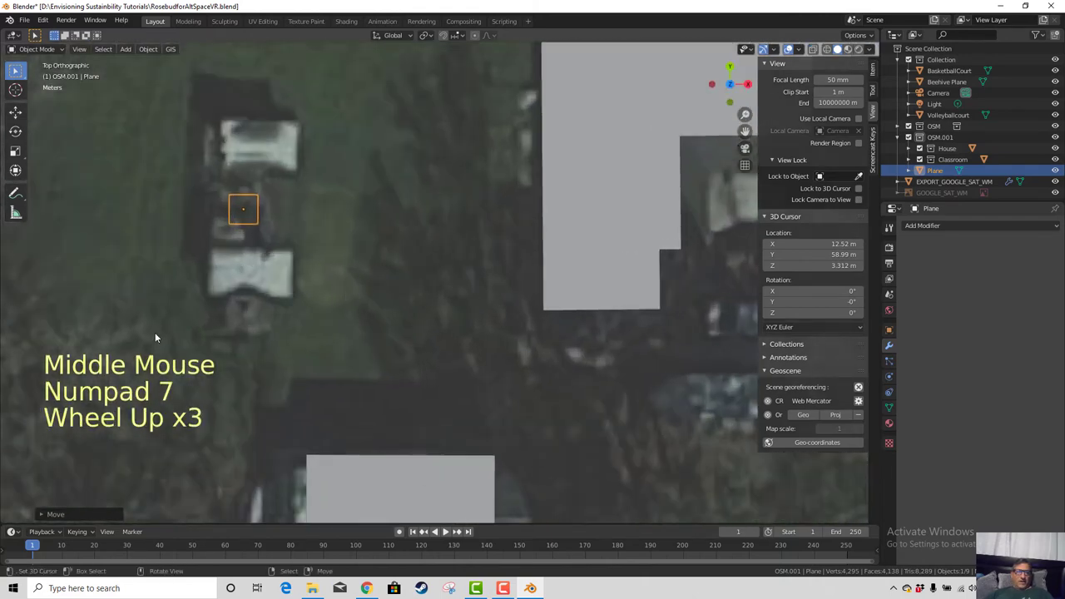
pyautogui.press('s')
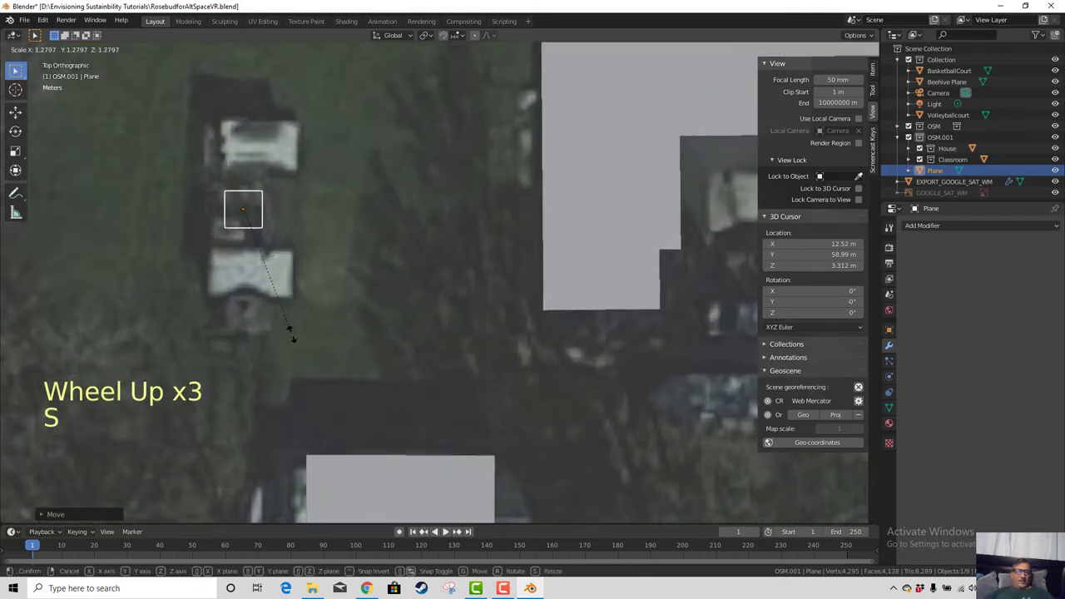
pyautogui.click(354, 452)
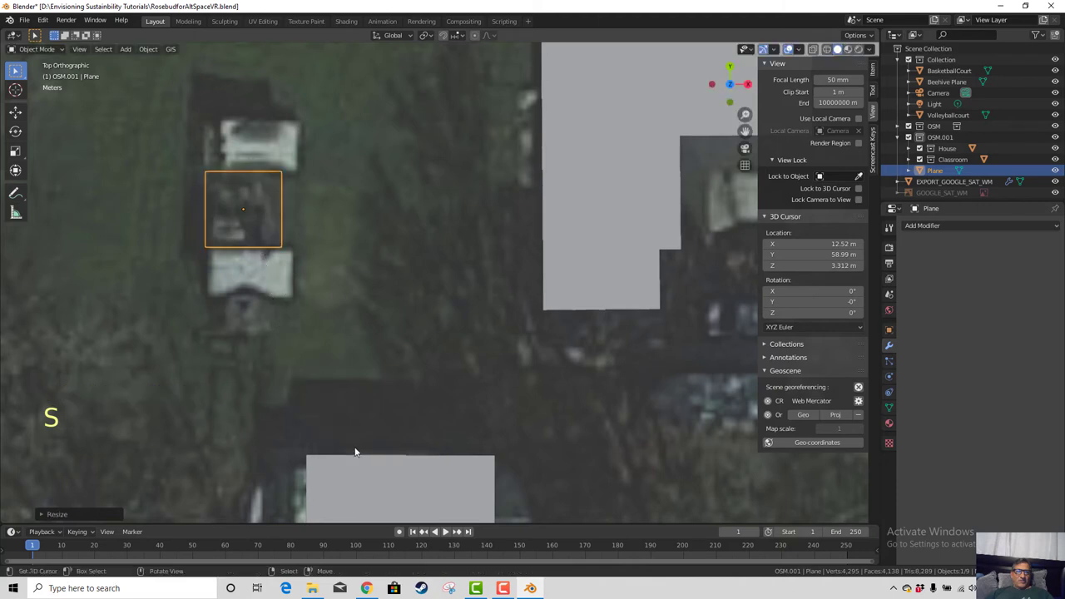
pyautogui.press('g')
pyautogui.click(266, 313)
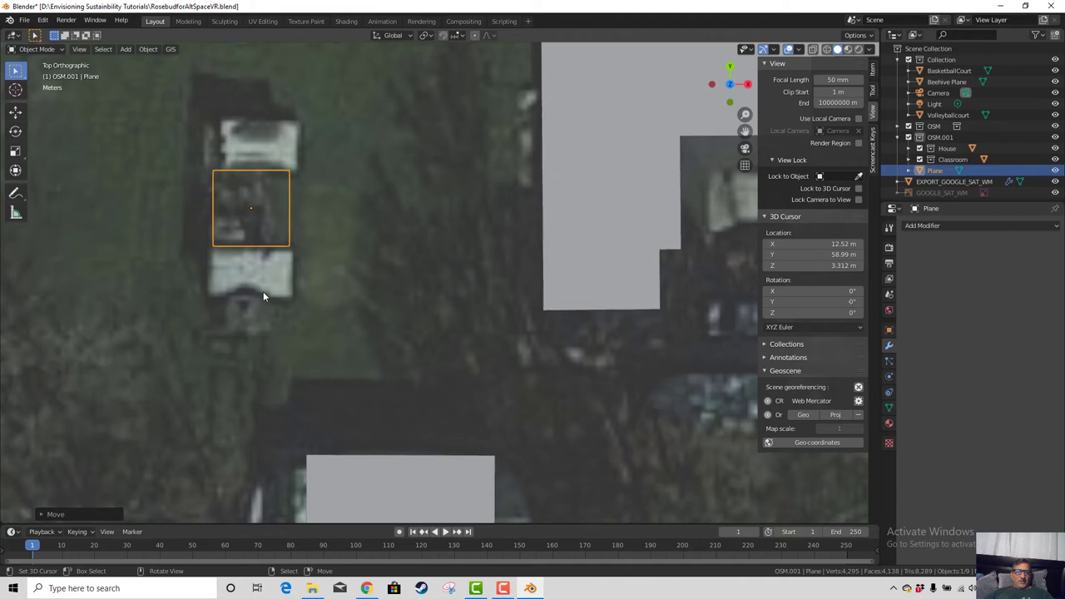
# Stretch the plane along Y, widen it about 1.19 times along X, and enter Edit Mode.
pyautogui.press('s')
pyautogui.press('y')
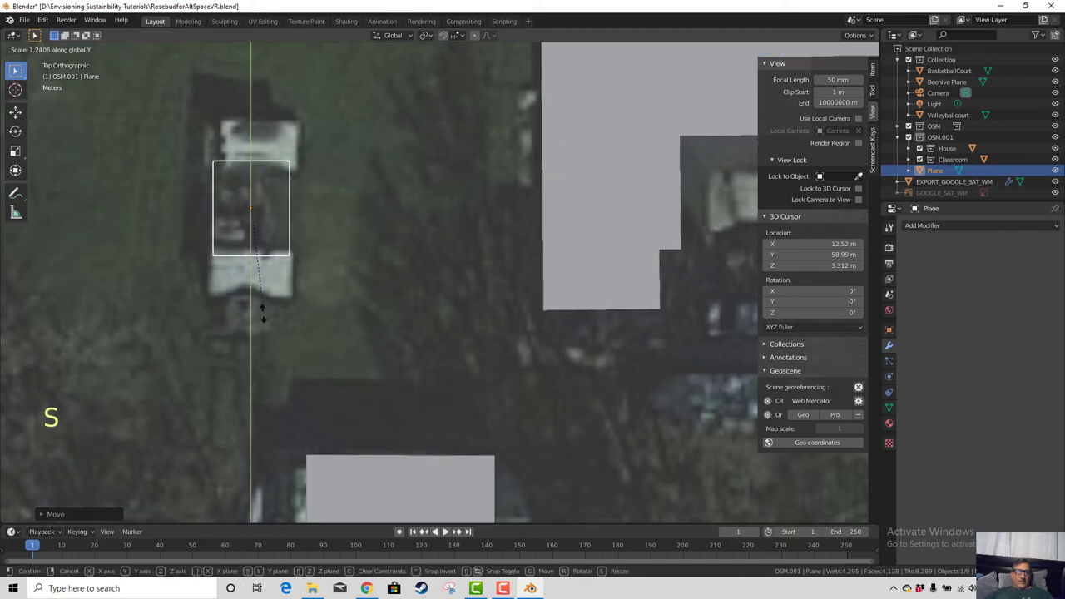
pyautogui.click(263, 380)
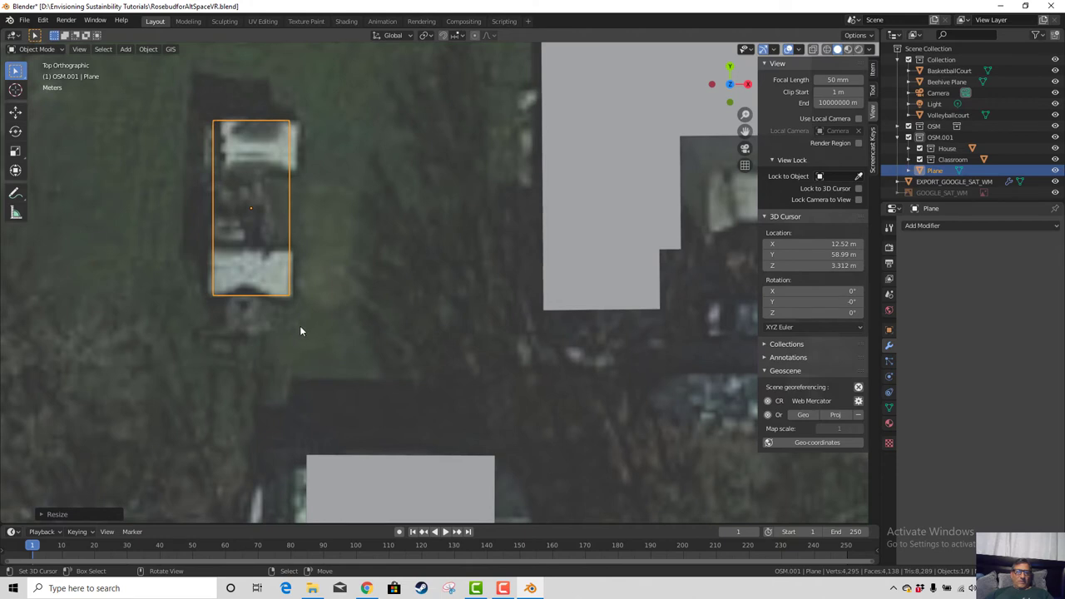
pyautogui.press('s')
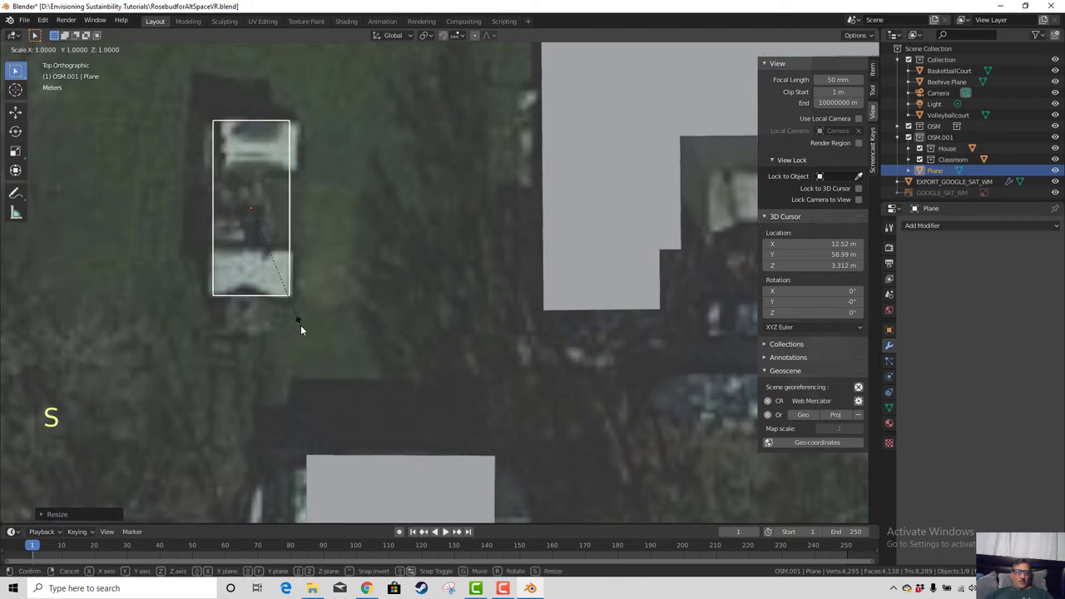
pyautogui.click(308, 324)
pyautogui.press('s')
pyautogui.press('x')
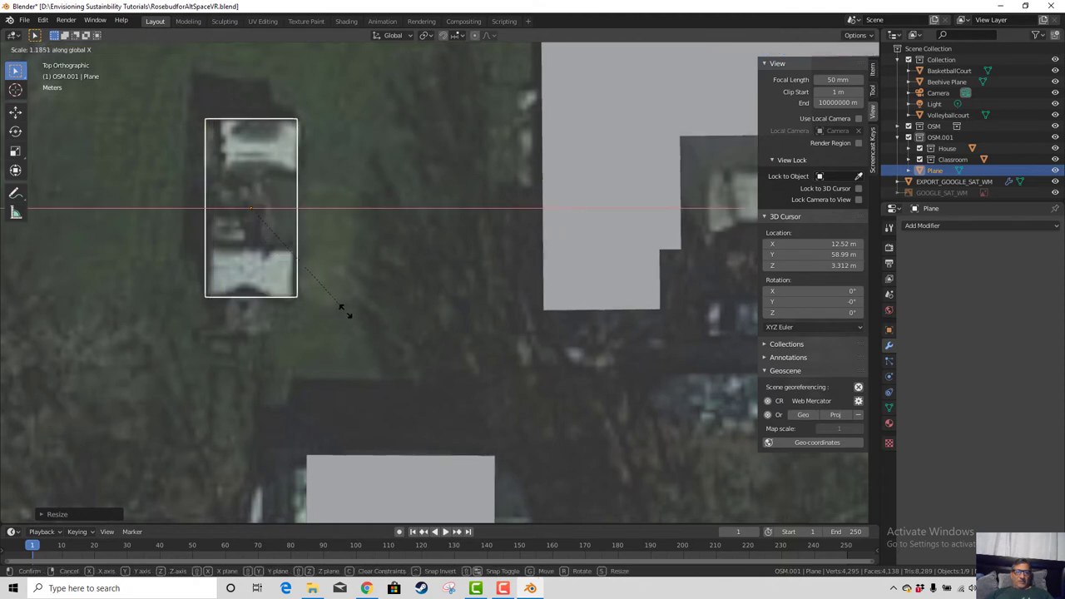
pyautogui.click(343, 310)
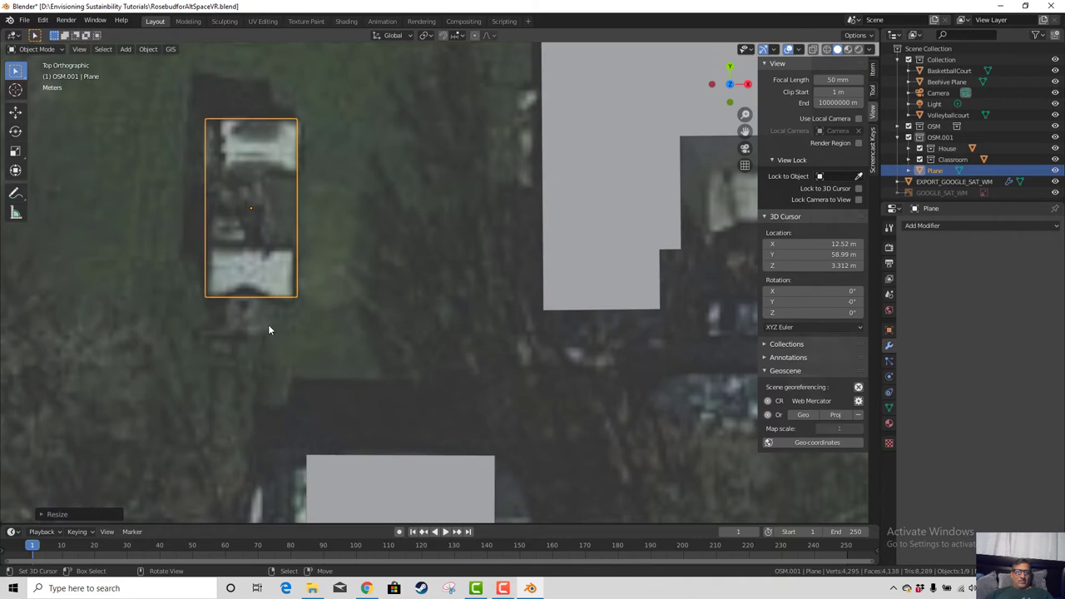
pyautogui.press('Tab')
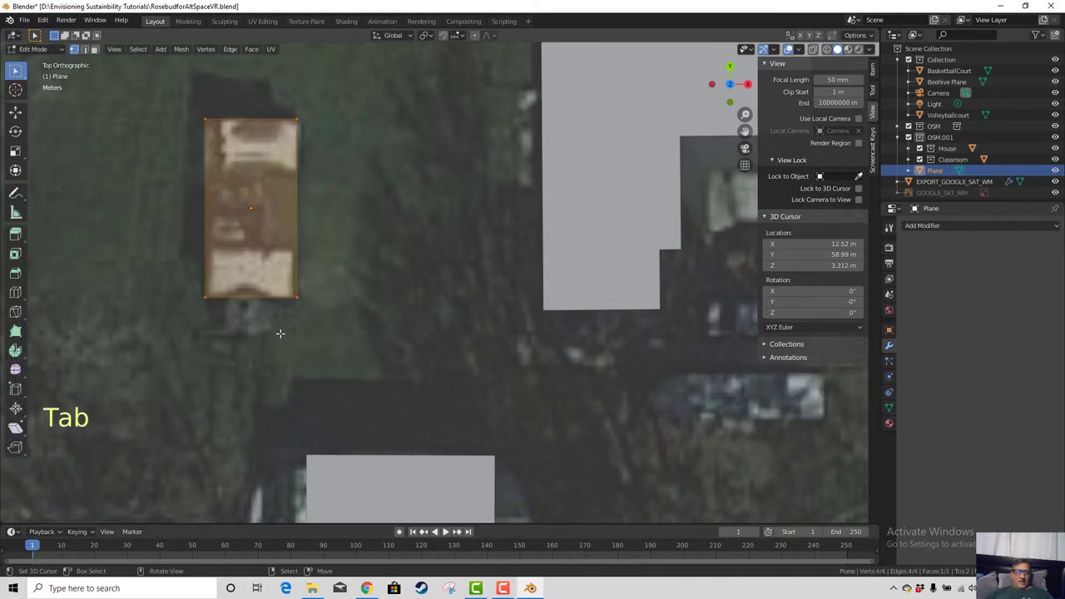
# Extrude the small plane's face upward to give it thickness.
pyautogui.press('e')
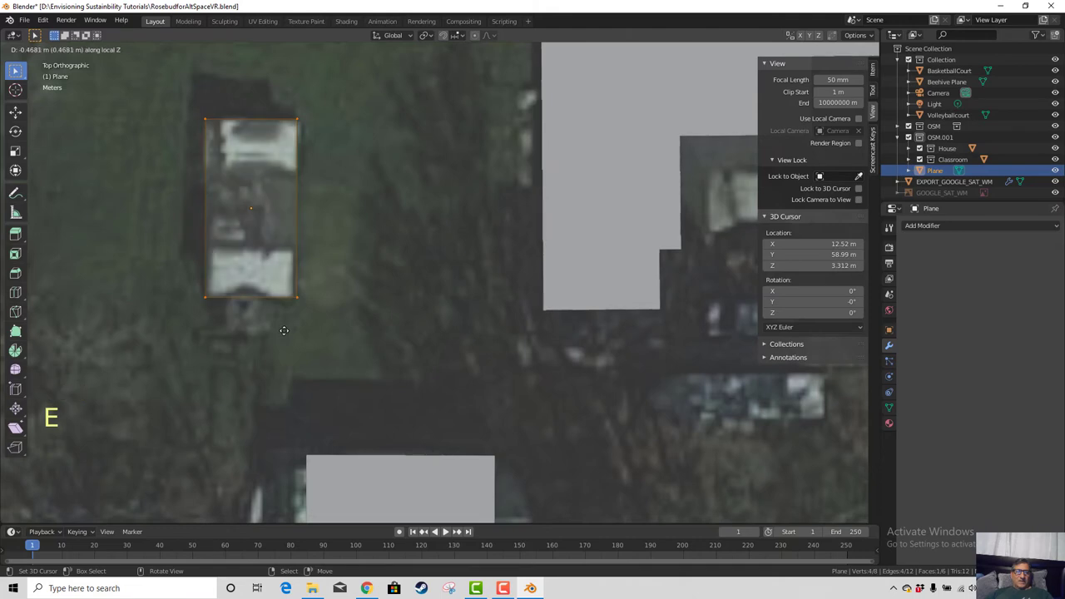
pyautogui.click(284, 330)
pyautogui.moveTo(323, 371); pyautogui.dragTo(346, 276, button='middle')
pyautogui.scroll(2, 274, 269)
pyautogui.scroll(-2, 250, 309)
pyautogui.moveTo(250, 309); pyautogui.dragTo(261, 302, button='middle')
pyautogui.press('e')
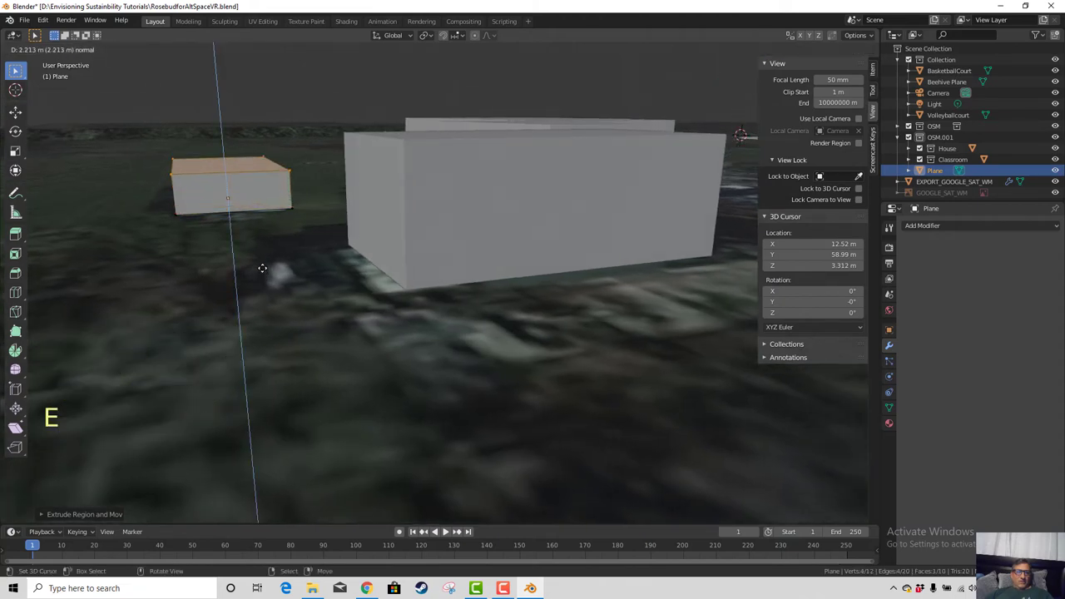
pyautogui.click(262, 274)
pyautogui.moveTo(263, 276); pyautogui.dragTo(369, 355, button='middle')
# Select the whole box mesh, return to Object Mode, and go back to top orthographic view.
pyautogui.press('a')
pyautogui.scroll(-3, 430, 343)
pyautogui.moveTo(478, 319); pyautogui.dragTo(508, 382, button='middle')
pyautogui.scroll(-4, 463, 371)
pyautogui.scroll(-3, 509, 387)
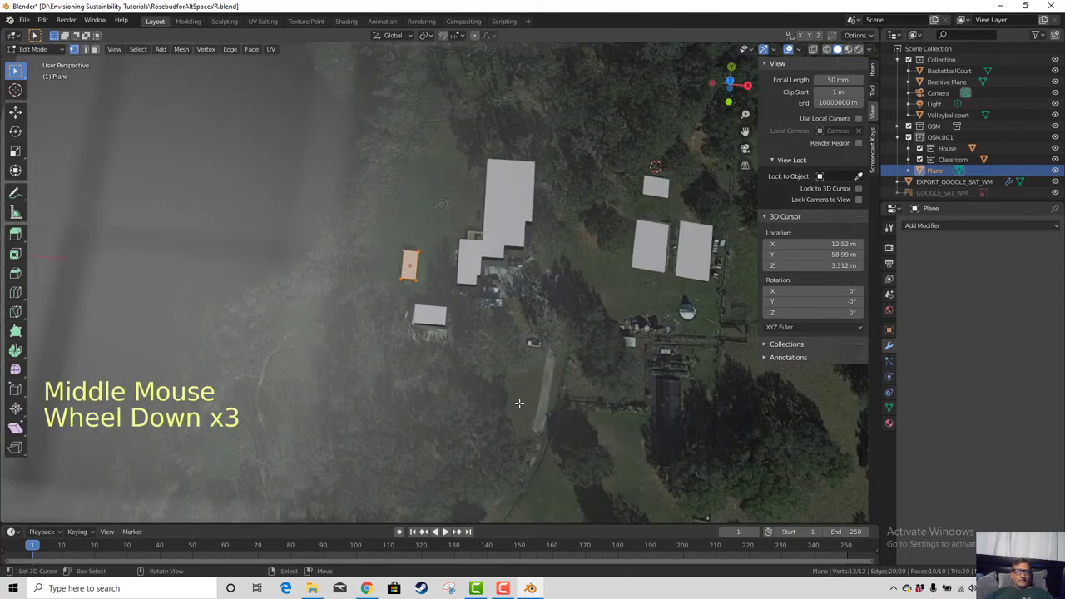
pyautogui.press('Tab')
pyautogui.scroll(3, 499, 405)
pyautogui.moveTo(517, 399); pyautogui.dragTo(535, 266, button='middle')
pyautogui.scroll(-6, 537, 356)
pyautogui.press('KP_7')
pyautogui.scroll(4, 560, 428)
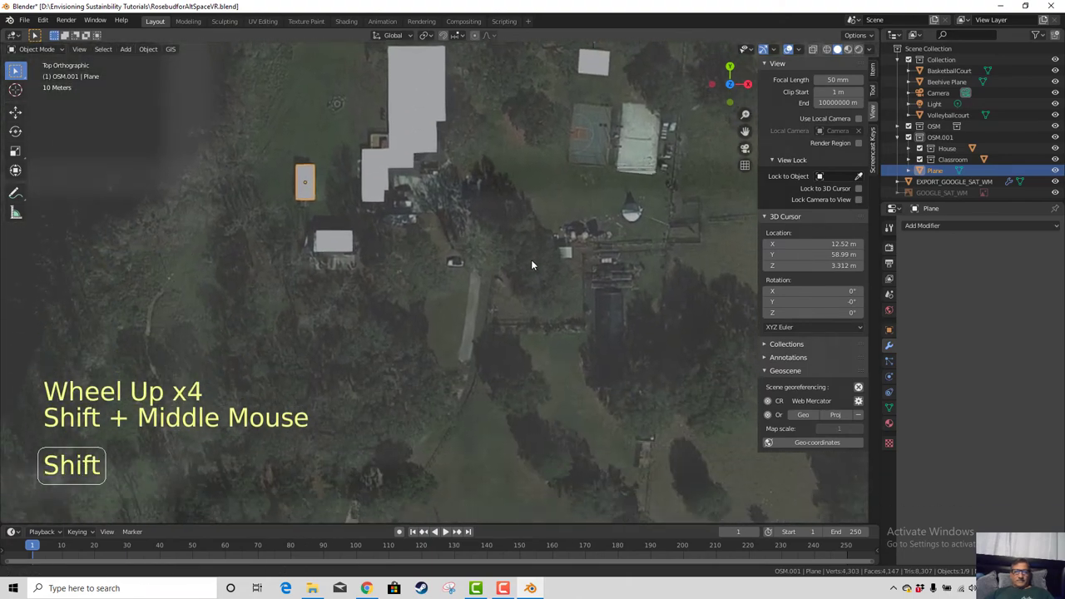
# Rename the small box's Plane entry in the Outliner to 'Chicken Coop'.
pyautogui.scroll(3, 593, 424)
pyautogui.keyDown('shift'); pyautogui.moveTo(593, 421); pyautogui.dragTo(366, 453, button='middle'); pyautogui.keyUp('shift')
pyautogui.scroll(1, 468, 374)
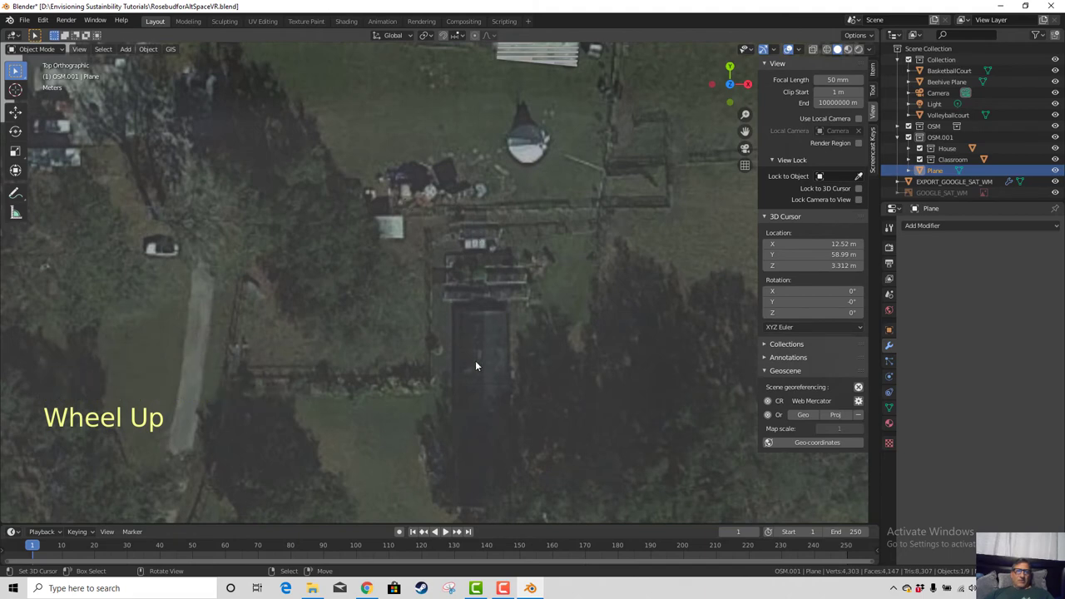
pyautogui.rightClick(933, 170)
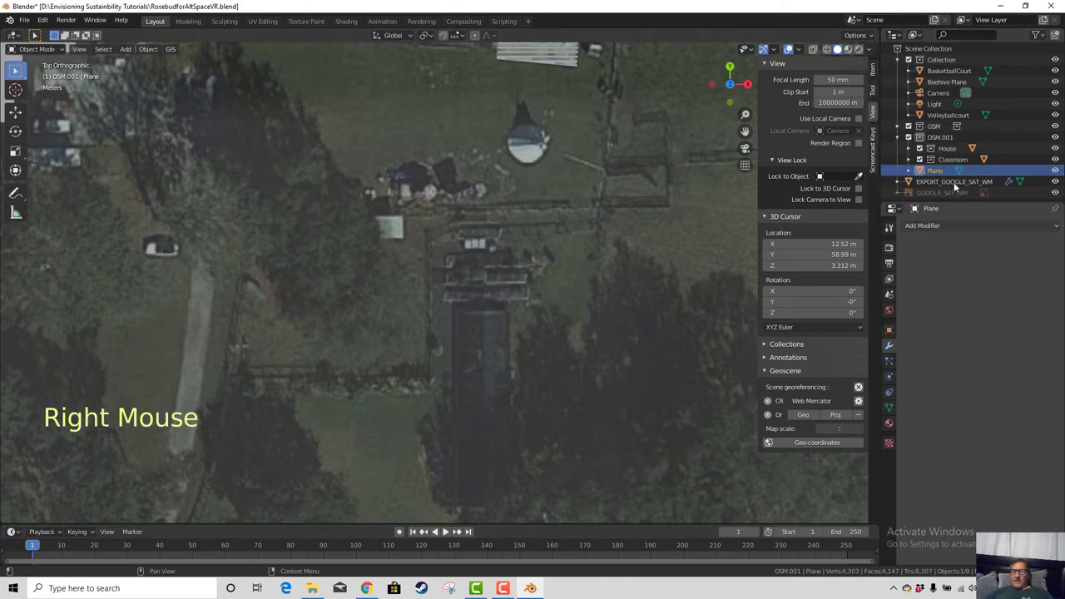
pyautogui.tripleClick(940, 171)
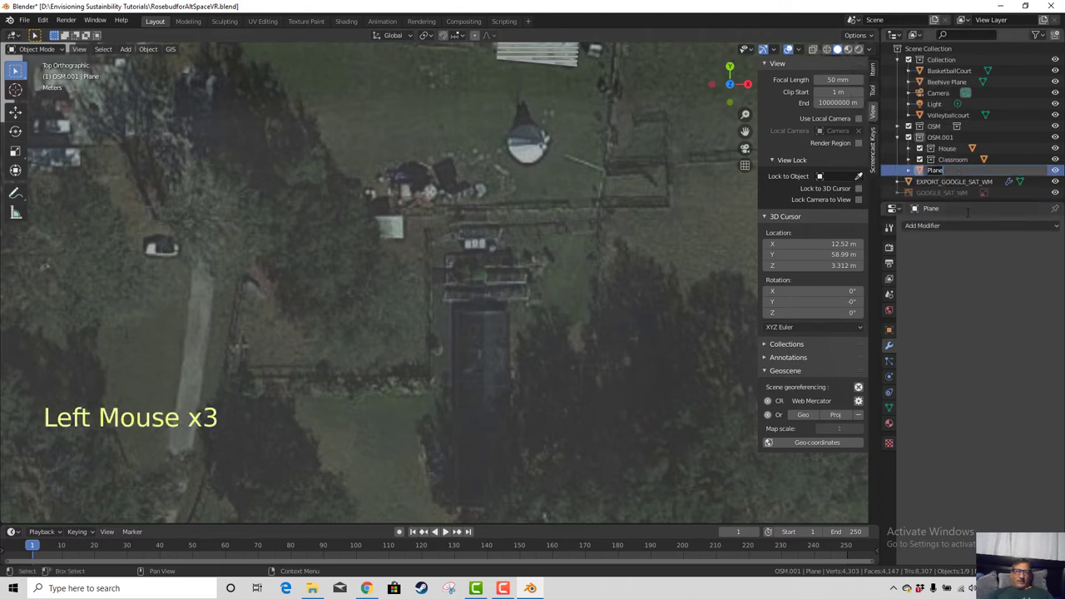
pyautogui.write('Chi')
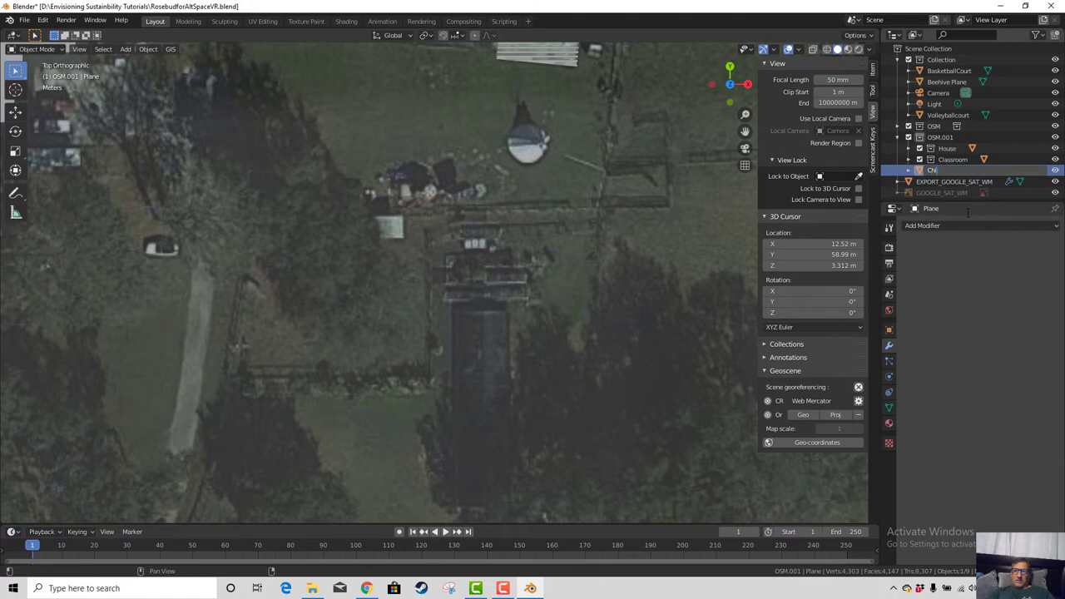
pyautogui.write('cken C')
pyautogui.press('Return')
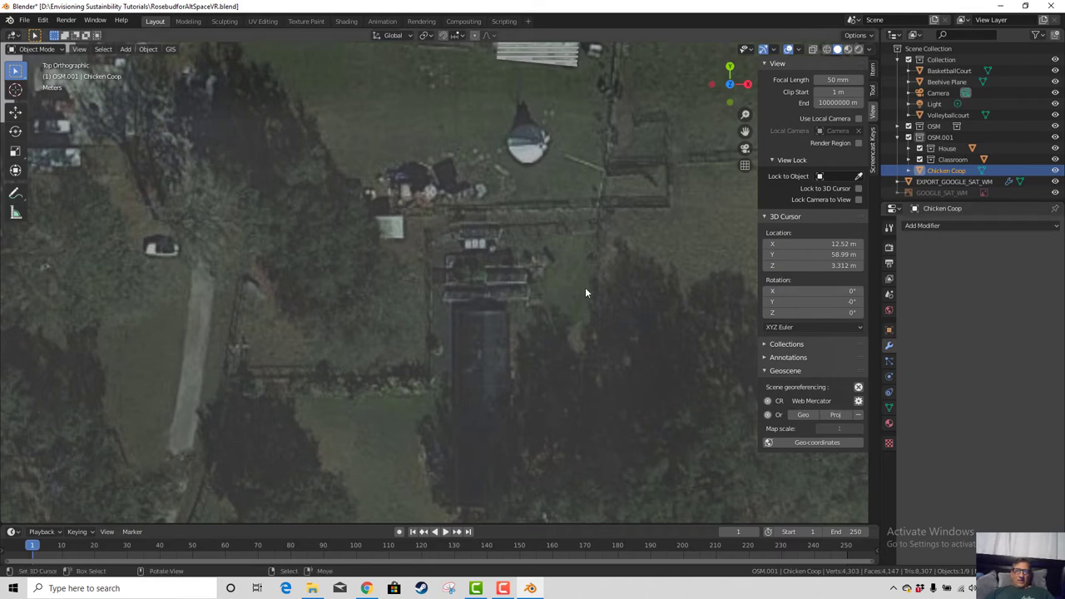
pyautogui.scroll(-2, 441, 267)
# Add a plane, move it onto the long dark structure and scale it down.
pyautogui.click(126, 49)
pyautogui.moveTo(129, 63)
pyautogui.click(218, 67)
pyautogui.press('g')
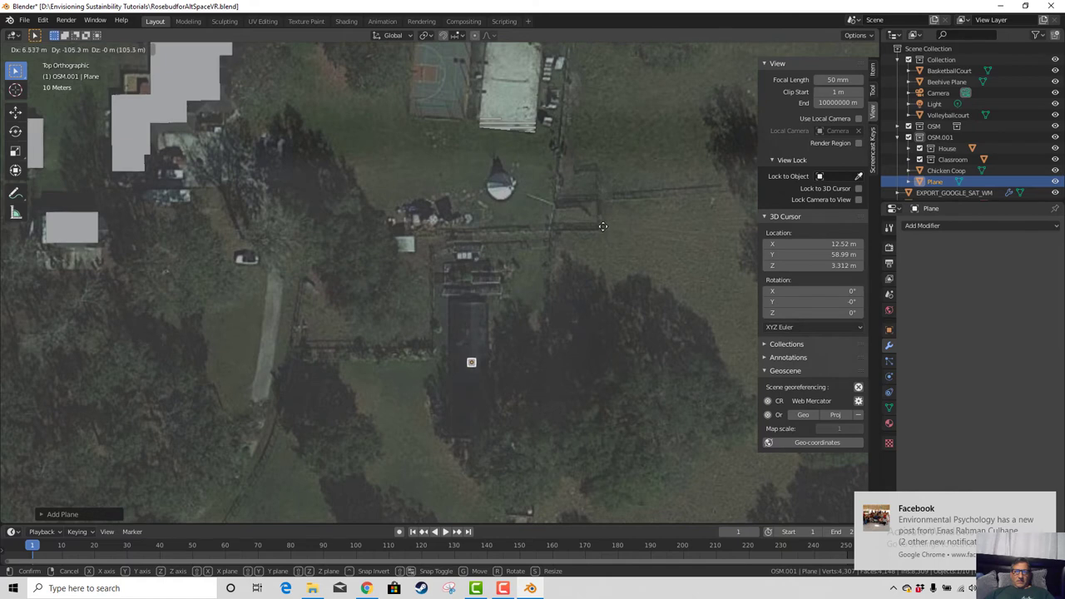
pyautogui.click(580, 251)
pyautogui.scroll(2, 576, 283)
pyautogui.press('s')
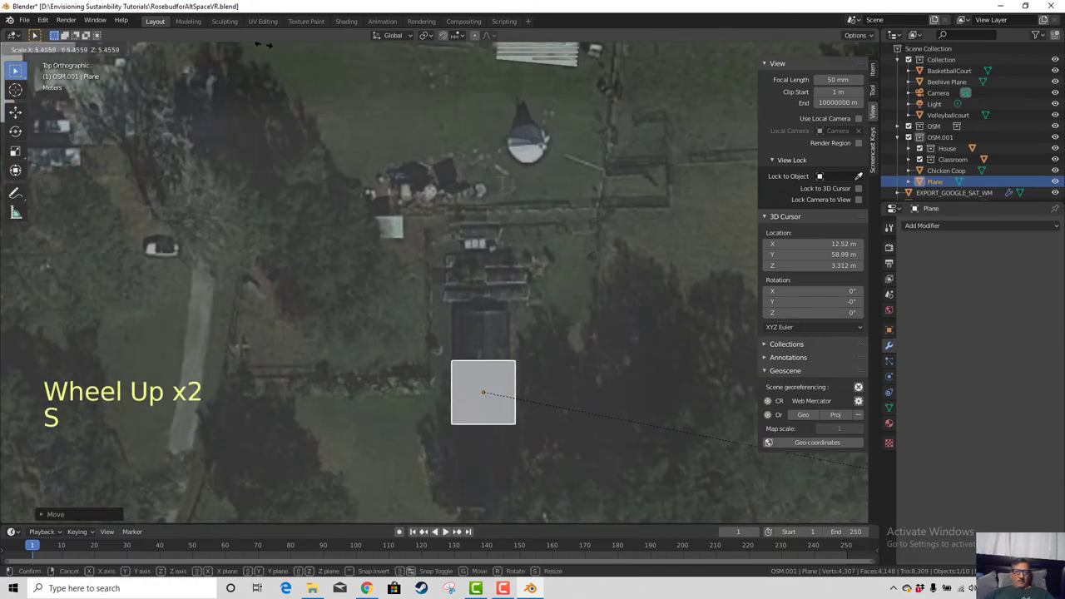
pyautogui.click(104, 487)
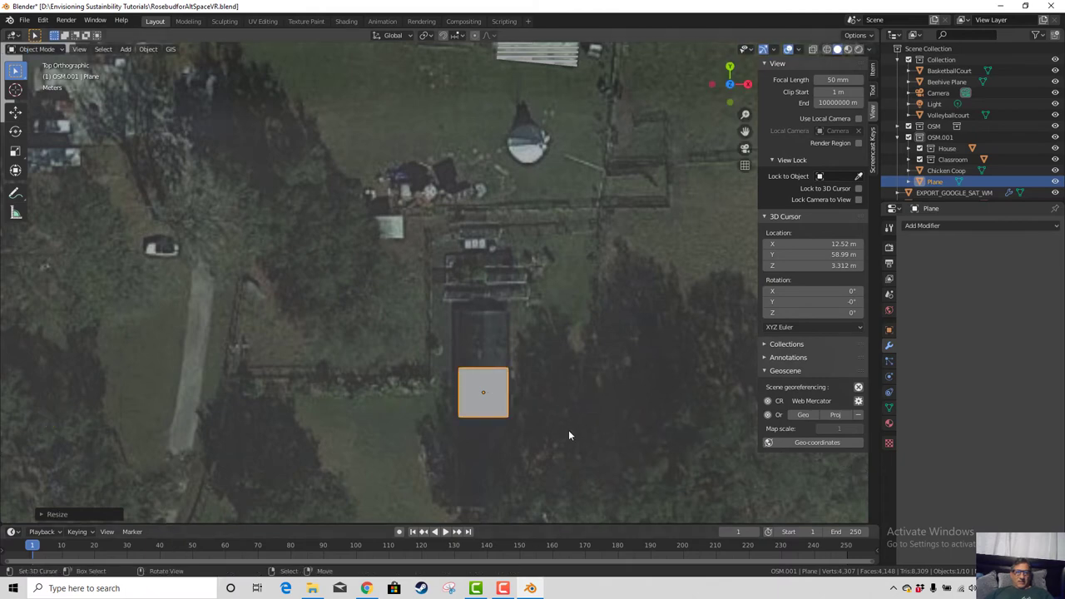
# Resize the plane and stretch it along Y to cover the long structure.
pyautogui.press('s')
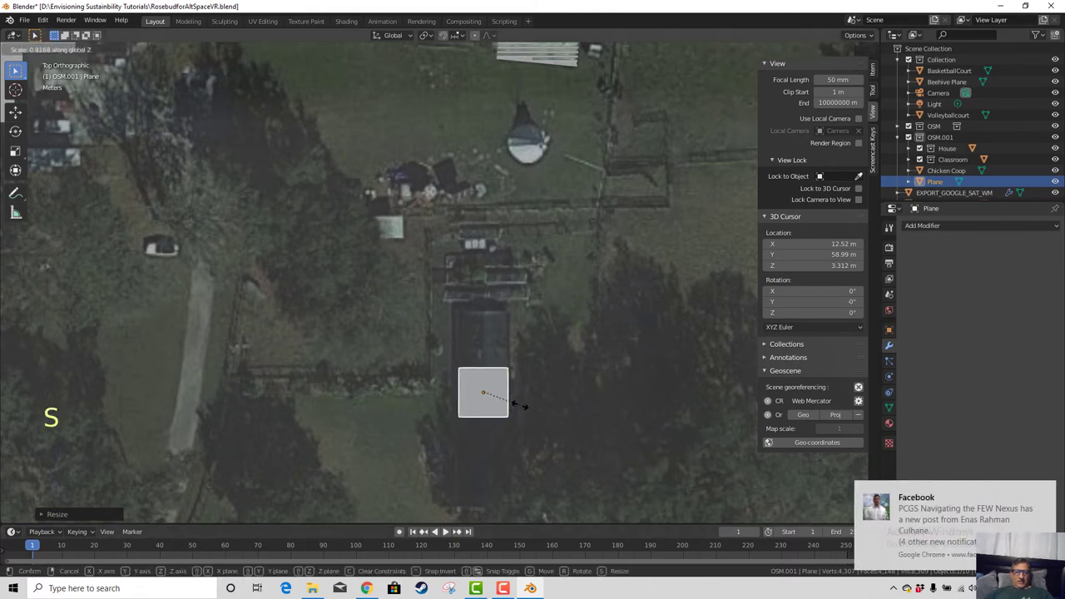
pyautogui.click(496, 424)
pyautogui.press('s')
pyautogui.press('y')
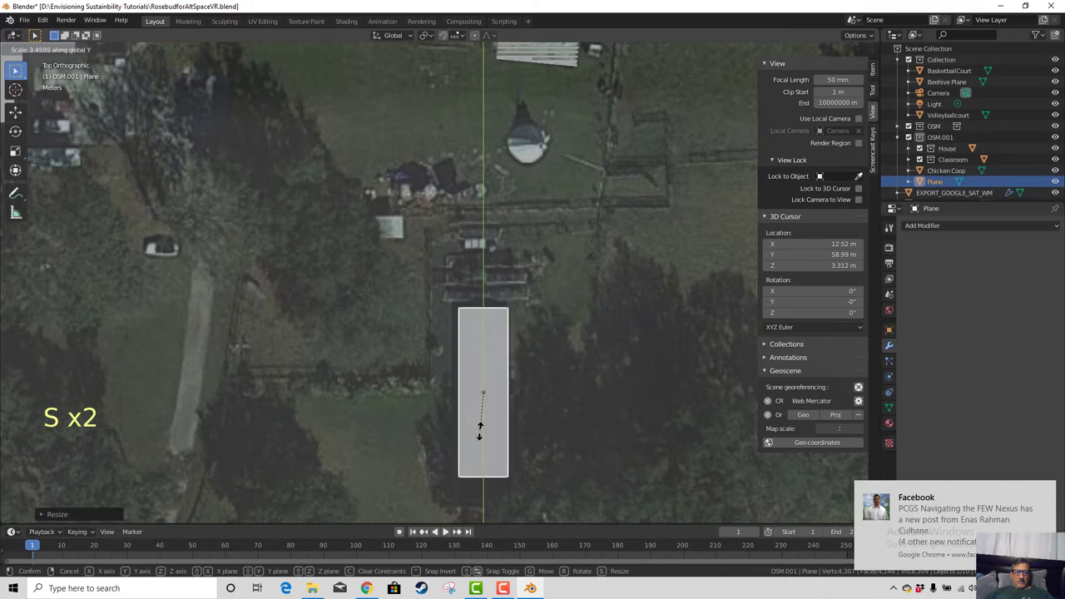
pyautogui.click(477, 447)
pyautogui.scroll(1, 511, 443)
pyautogui.scroll(-2, 503, 441)
pyautogui.keyDown('shift'); pyautogui.moveTo(502, 442); pyautogui.dragTo(497, 353, button='middle'); pyautogui.keyUp('shift')
pyautogui.scroll(1, 504, 370)
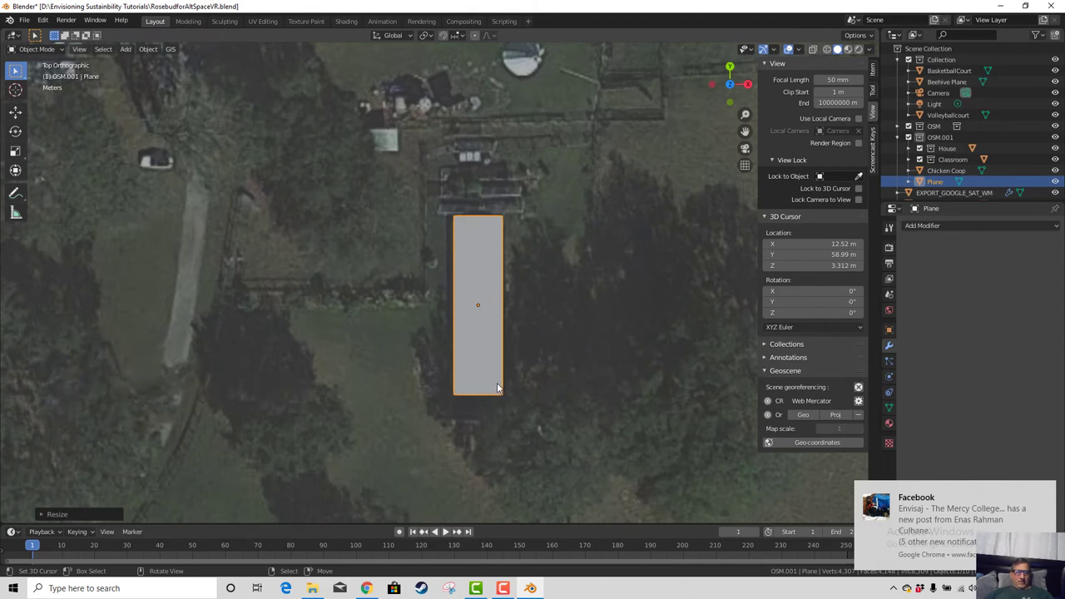
pyautogui.press('Tab')
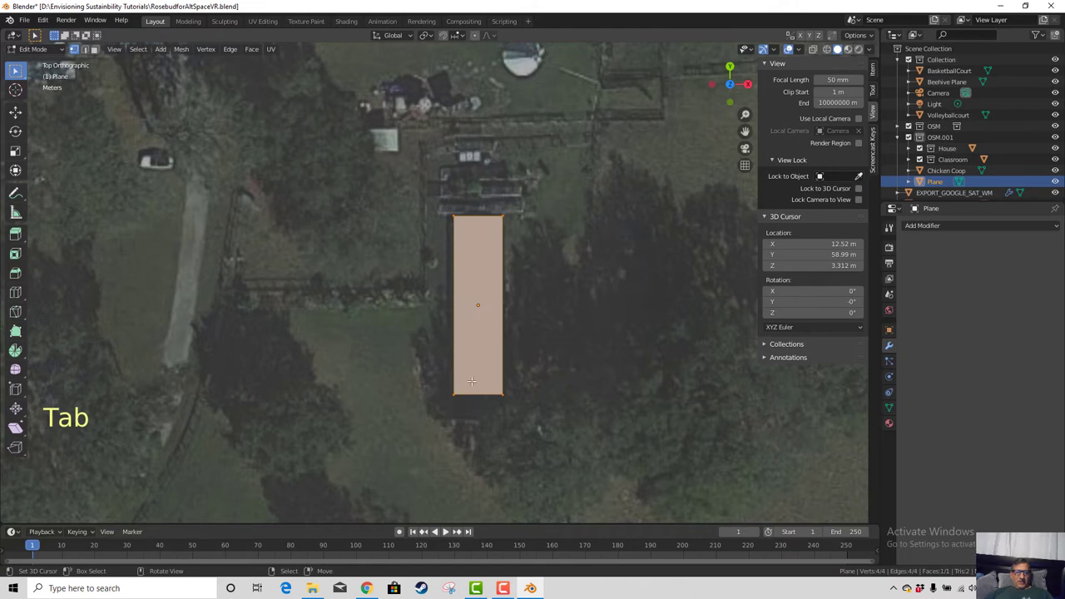
# Enlarge the plane slightly and move its right edge outward to widen that side.
pyautogui.press('s')
pyautogui.click(470, 391)
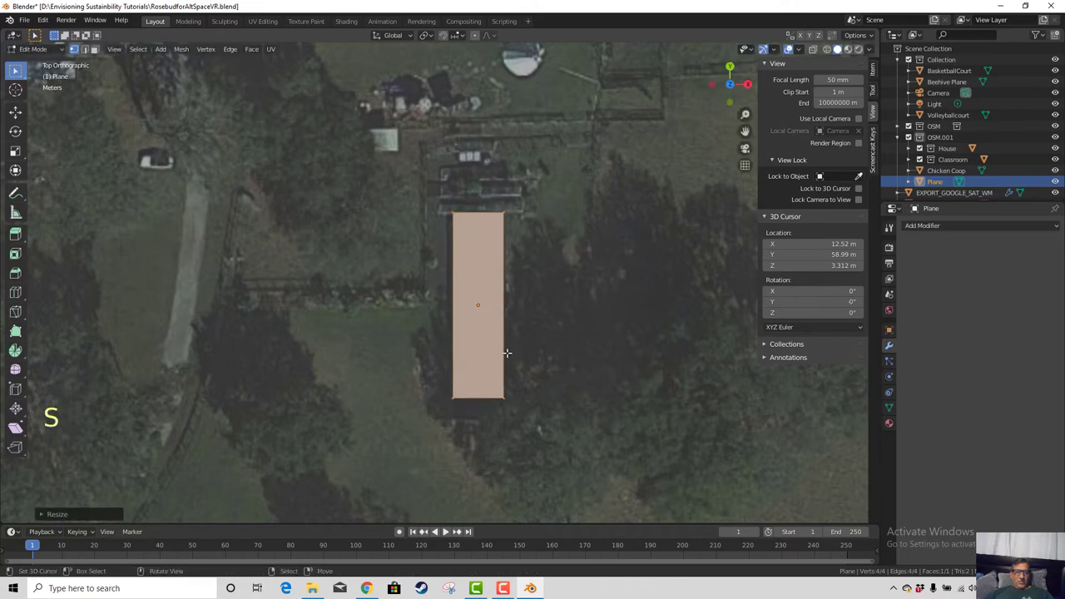
pyautogui.click(605, 349)
pyautogui.rightClick(456, 428)
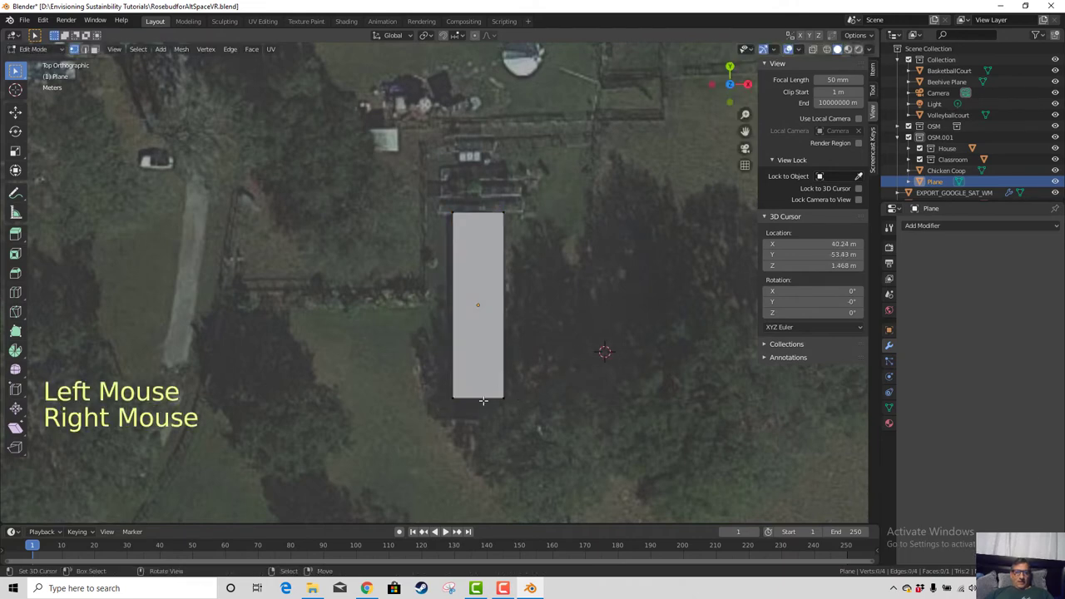
pyautogui.press('b')
pyautogui.moveTo(492, 190); pyautogui.dragTo(521, 419)
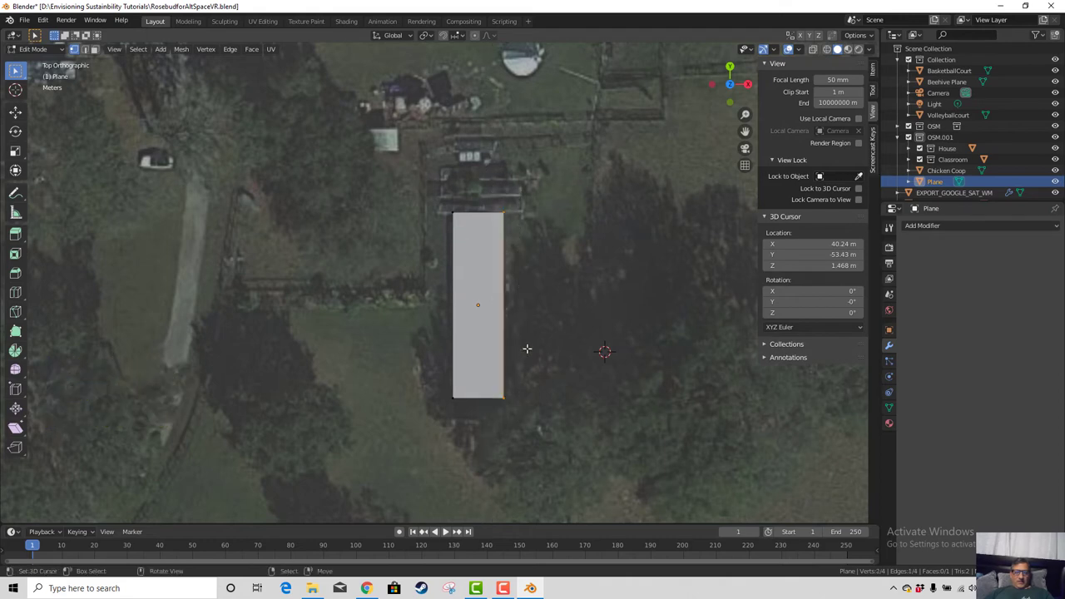
pyautogui.press('g')
pyautogui.click(530, 347)
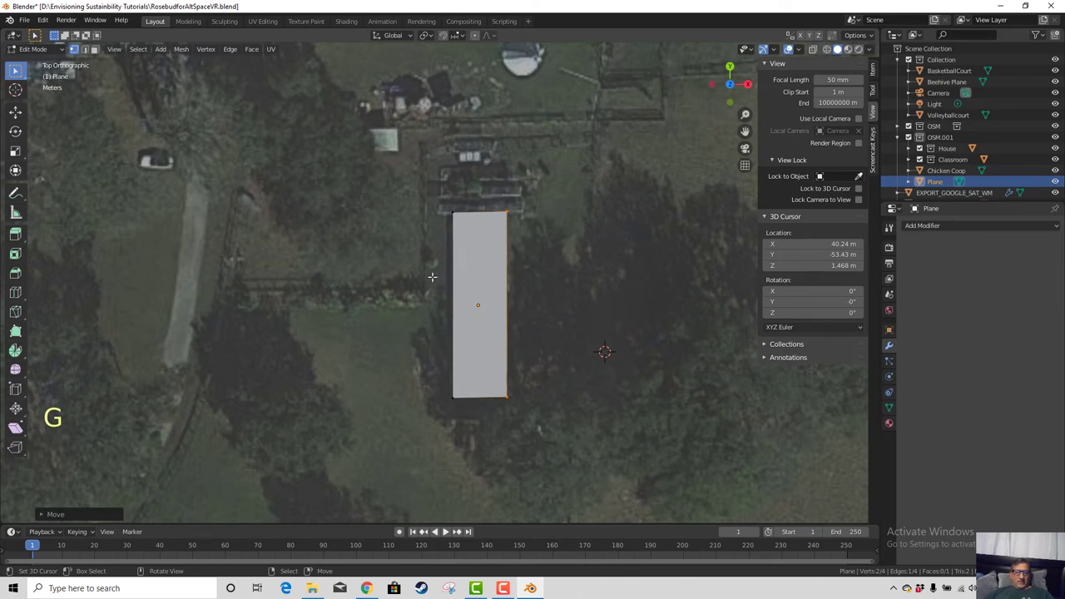
# Shift the left edge about 1.1 m along X, undo the stray corner move, and exit Edit Mode.
pyautogui.rightClick(416, 303)
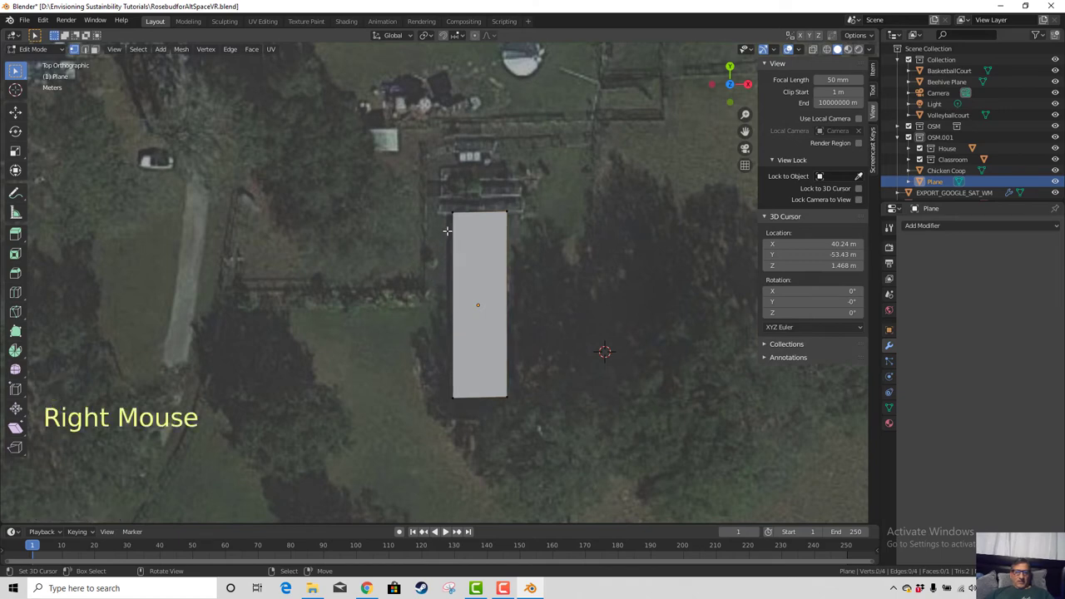
pyautogui.press('b')
pyautogui.moveTo(441, 198); pyautogui.dragTo(462, 429)
pyautogui.press('g')
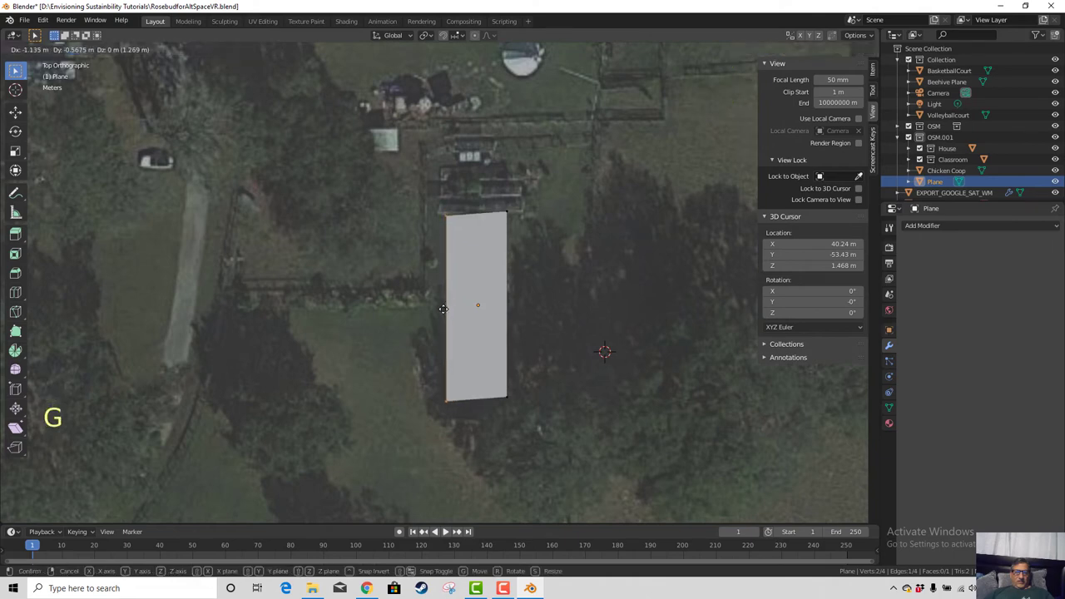
pyautogui.rightClick(443, 302)
pyautogui.press('g')
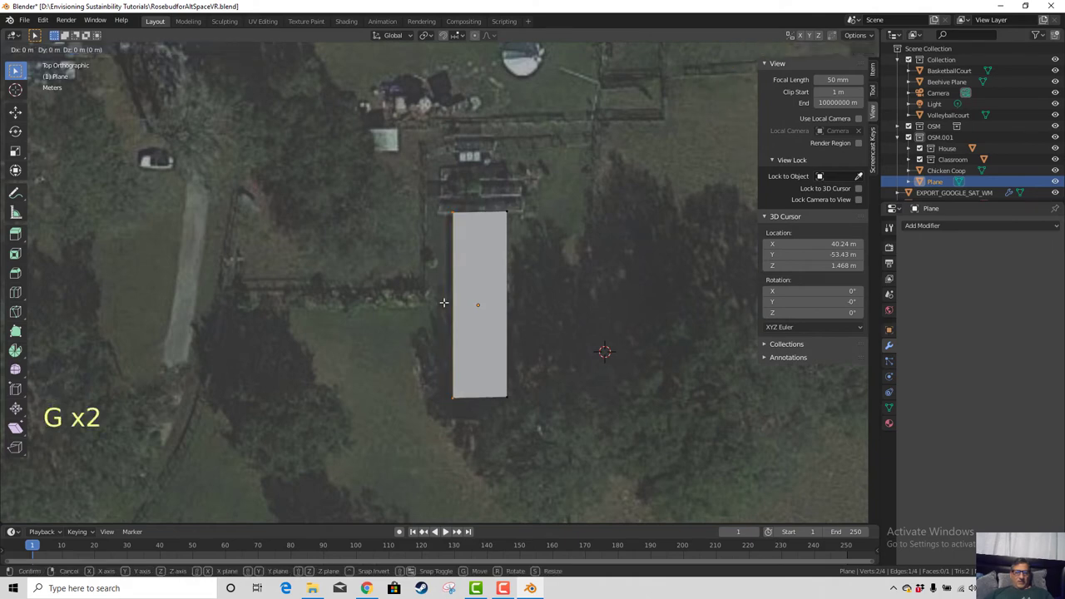
pyautogui.press('x')
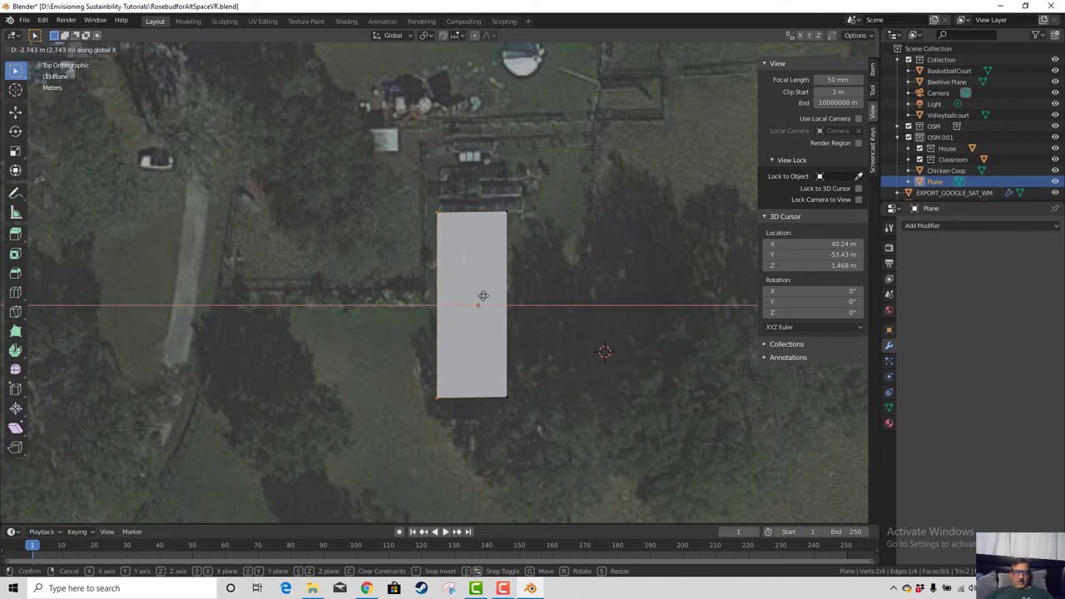
pyautogui.click(437, 291)
pyautogui.moveTo(483, 424)
pyautogui.mouseDown(button='right')
pyautogui.moveTo(506, 409)
pyautogui.moveTo(502, 429)
pyautogui.mouseUp(button='right')
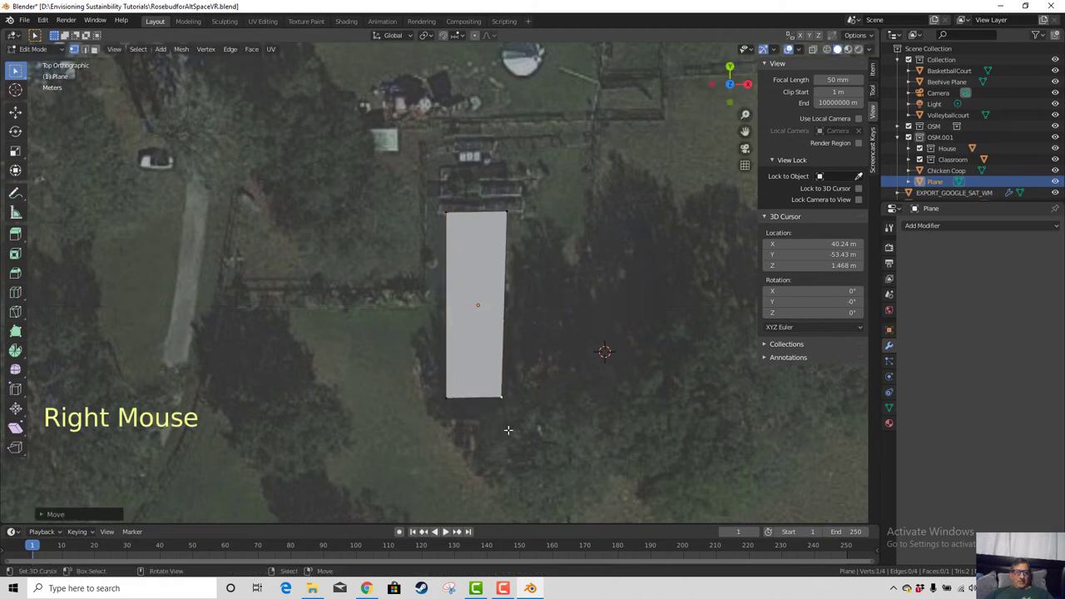
pyautogui.hotkey('ctrl', 'z')
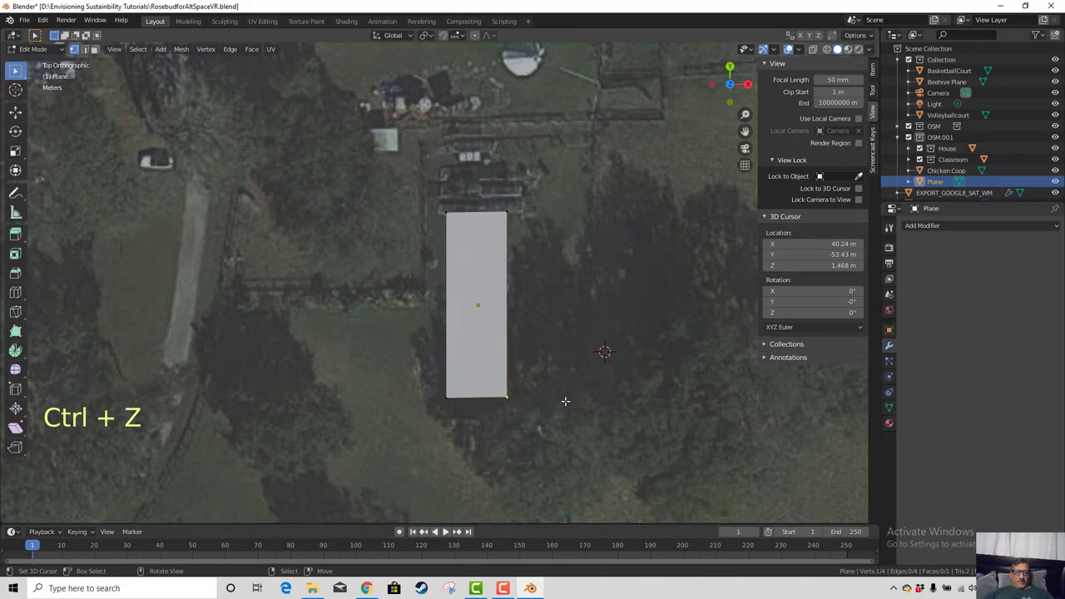
pyautogui.press('Tab')
pyautogui.moveTo(563, 433); pyautogui.dragTo(561, 315, button='middle')
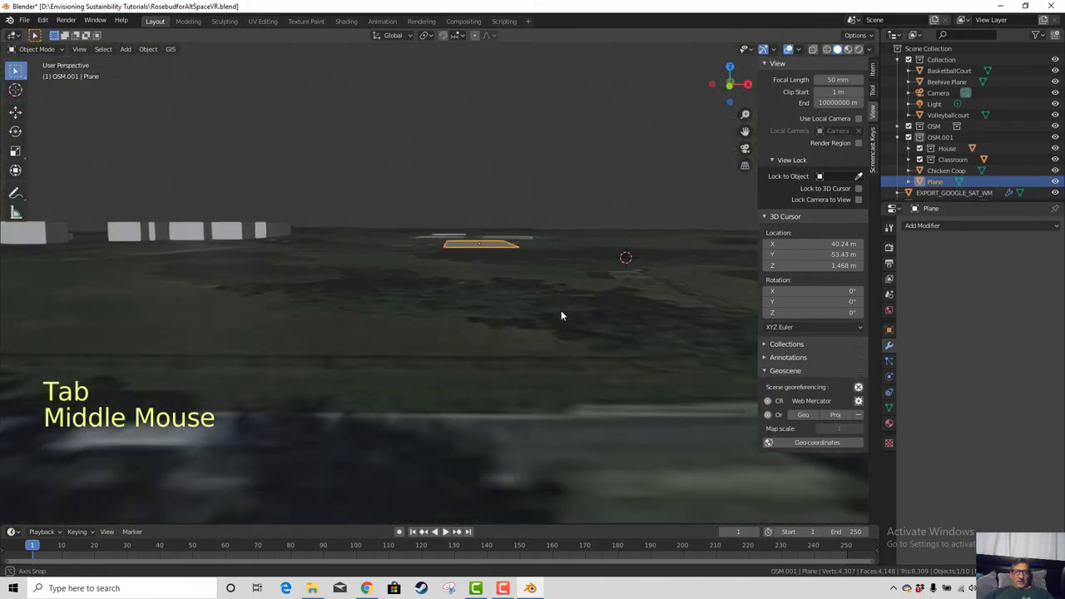
# Raise the plane vertically along Z to a new height.
pyautogui.scroll(2, 536, 262)
pyautogui.press('g')
pyautogui.press('z')
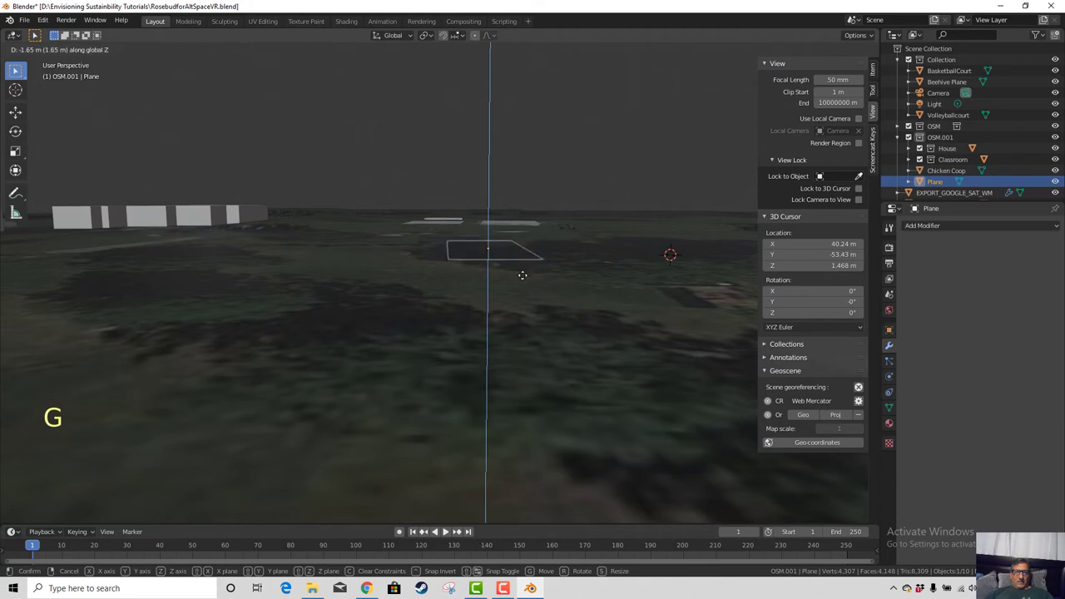
pyautogui.click(522, 273)
pyautogui.moveTo(524, 301); pyautogui.dragTo(523, 371, button='middle')
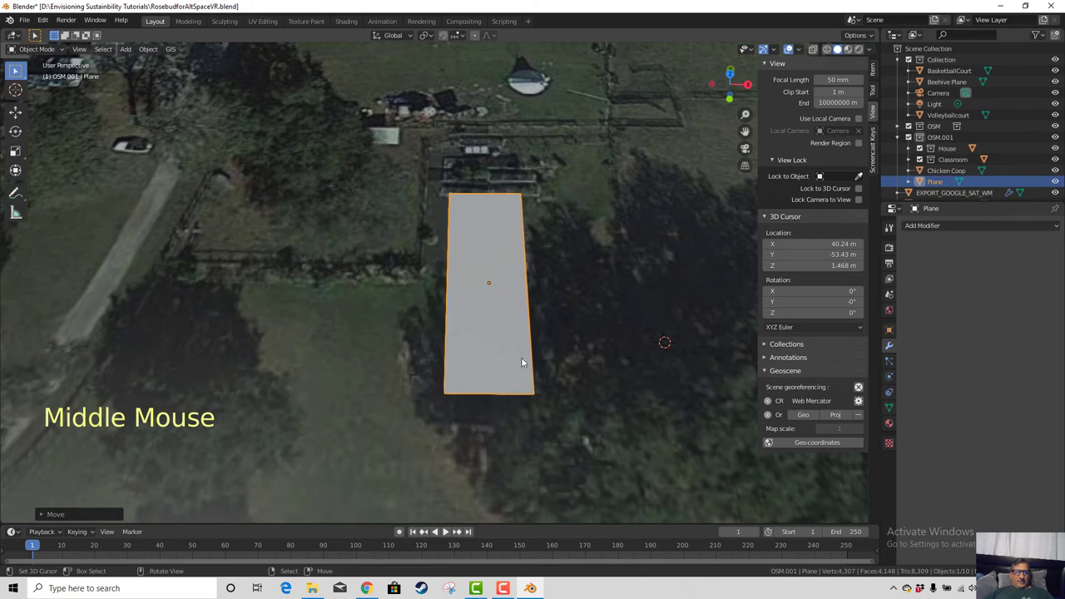
# Select all of the plane's geometry and extrude it upward into a thin slab.
pyautogui.press('Tab')
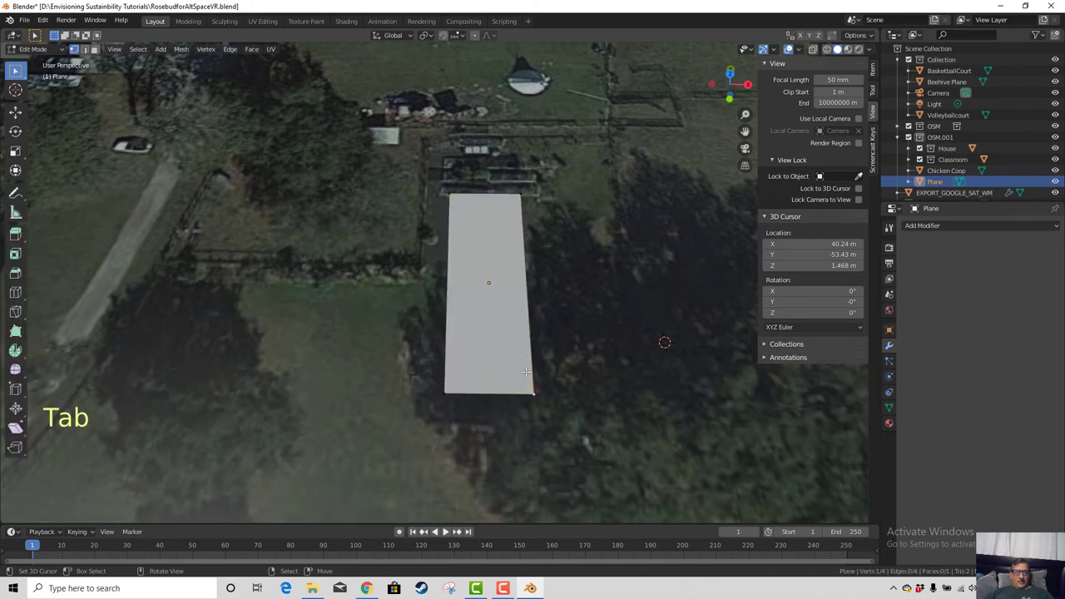
pyautogui.press('a')
pyautogui.moveTo(550, 469); pyautogui.dragTo(547, 428, button='middle')
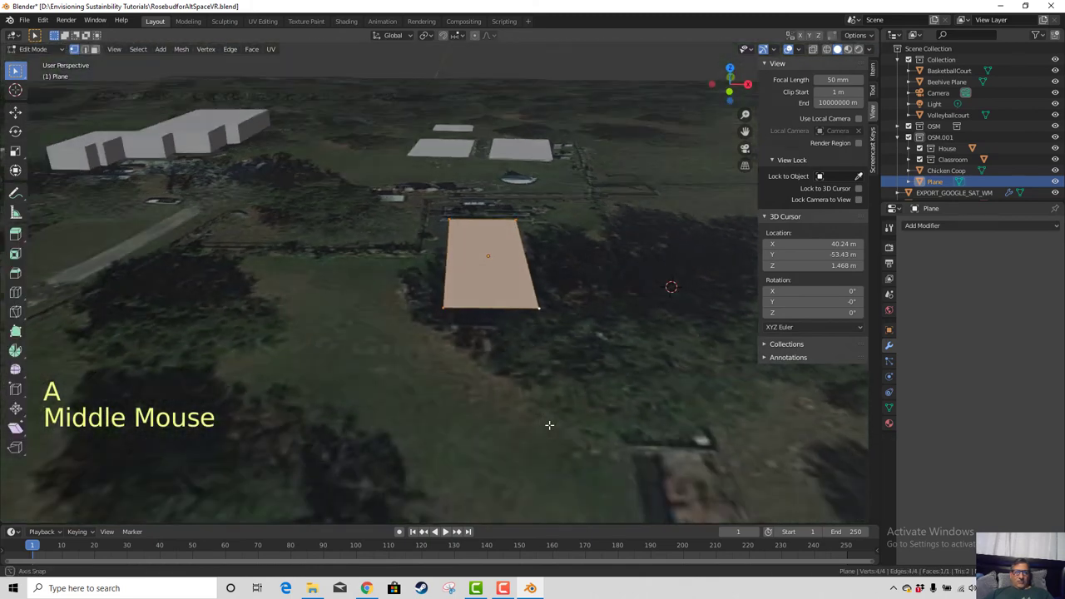
pyautogui.press('e')
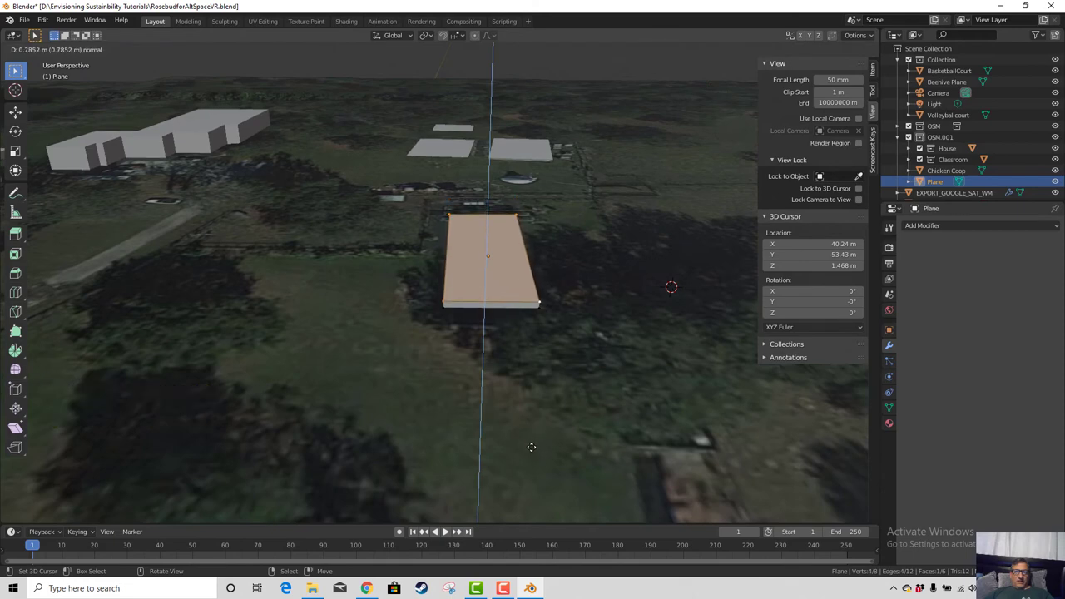
pyautogui.click(532, 445)
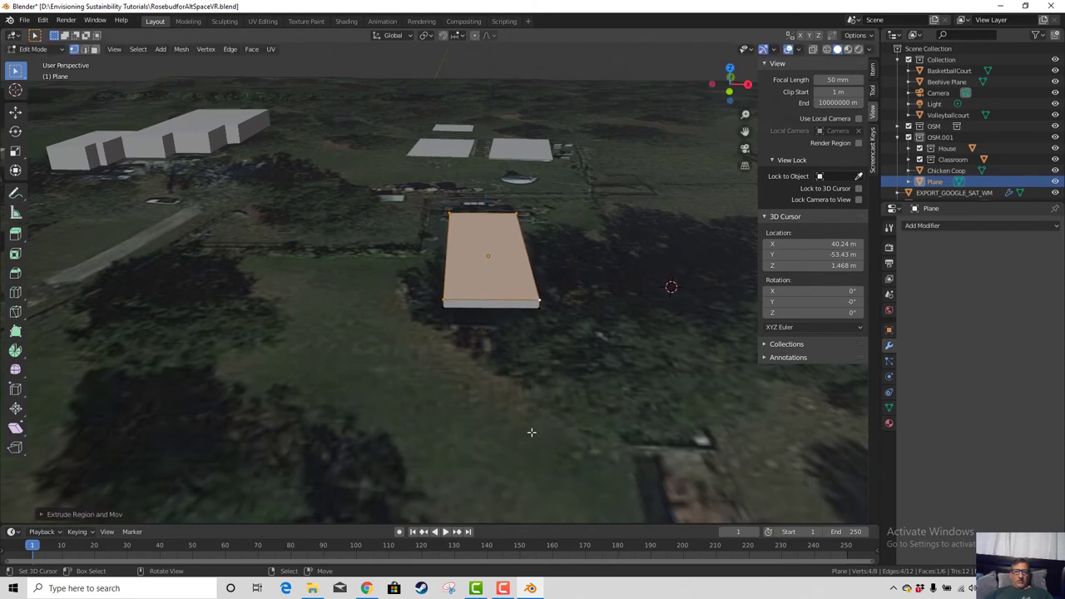
pyautogui.scroll(2, 546, 367)
pyautogui.moveTo(543, 373)
pyautogui.mouseDown(button='middle')
pyautogui.moveTo(511, 392)
pyautogui.moveTo(524, 374)
pyautogui.moveTo(556, 385)
pyautogui.mouseUp(button='middle')
pyautogui.scroll(2, 558, 383)
pyautogui.scroll(-1, 618, 362)
pyautogui.moveTo(618, 362); pyautogui.dragTo(561, 421, button='middle')
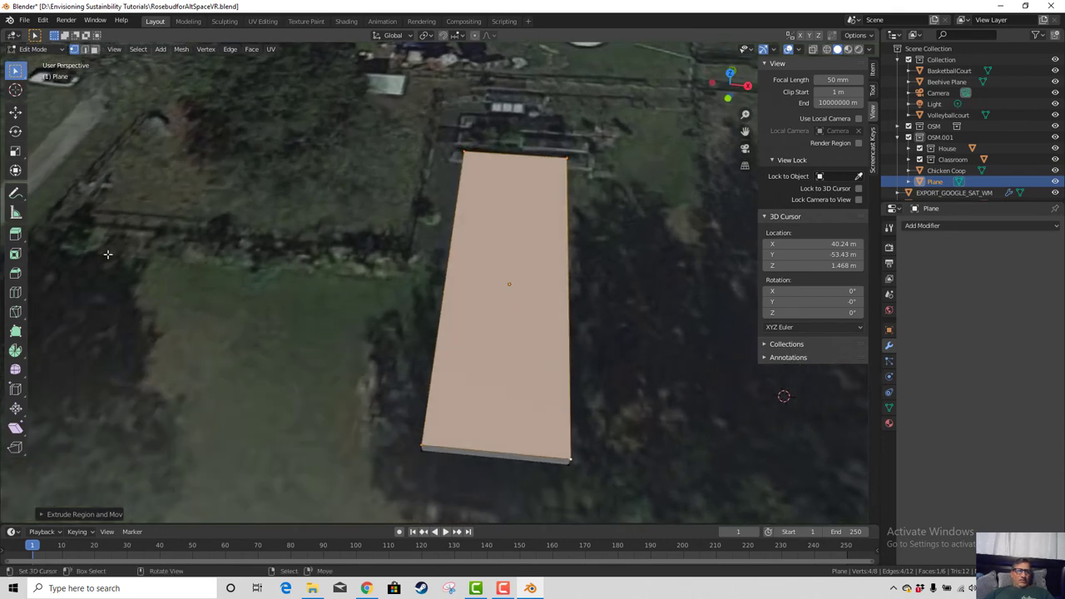
# Cut a lengthwise edge loop down the slab's middle with Loop Cut, then return to Select Box.
pyautogui.click(15, 293)
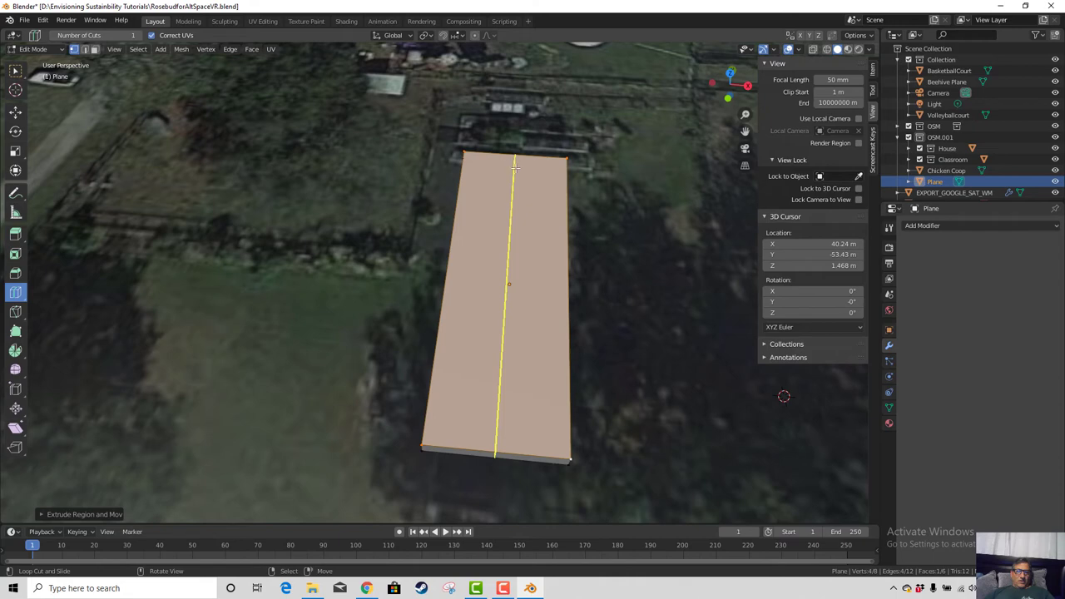
pyautogui.click(515, 166)
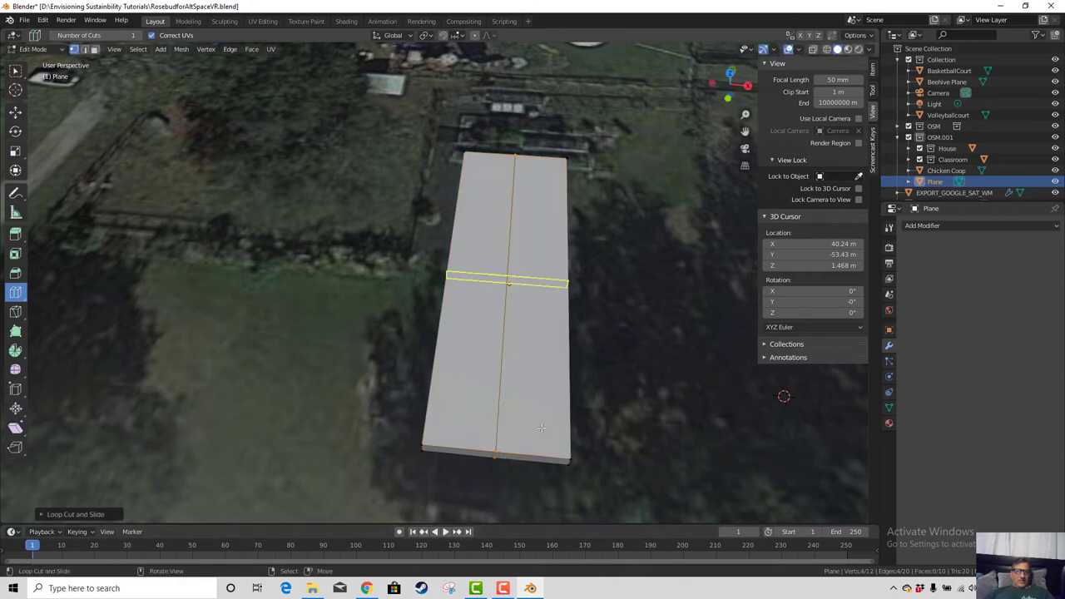
pyautogui.moveTo(671, 438); pyautogui.dragTo(675, 400, button='middle')
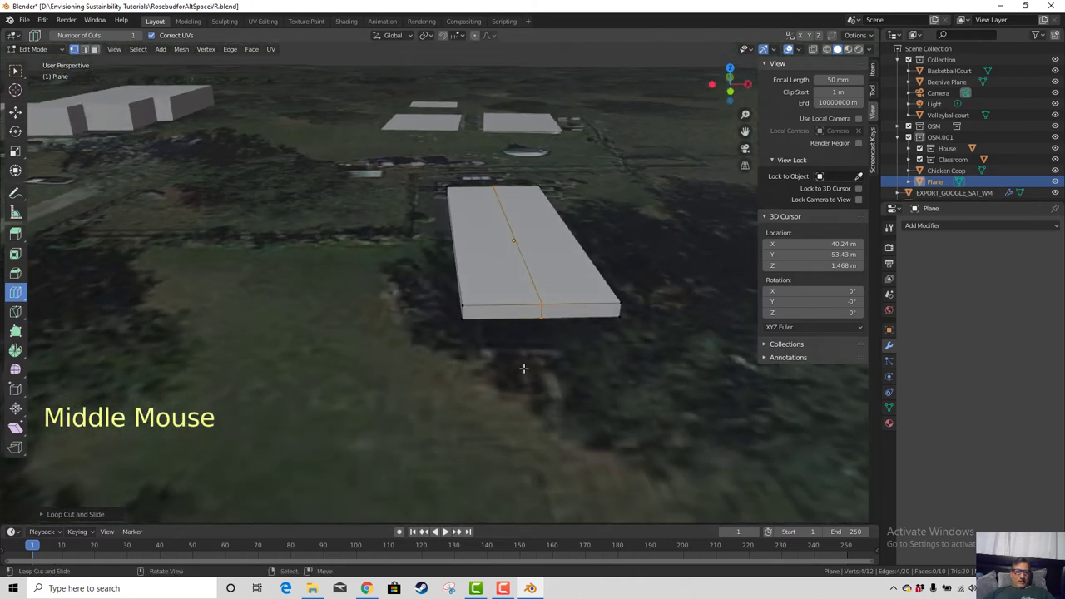
pyautogui.rightClick(576, 402)
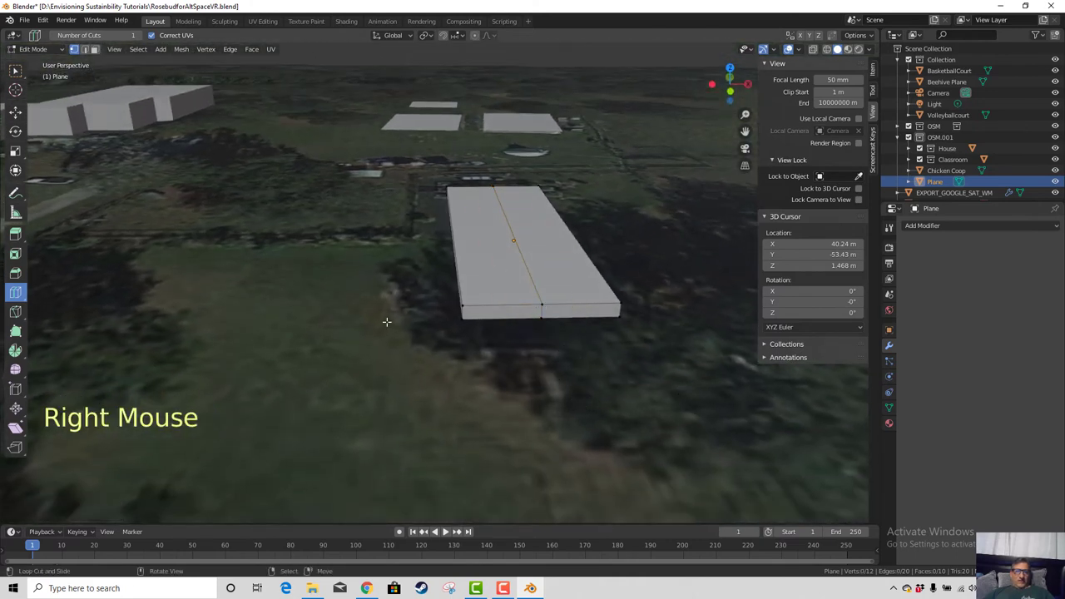
pyautogui.click(15, 293)
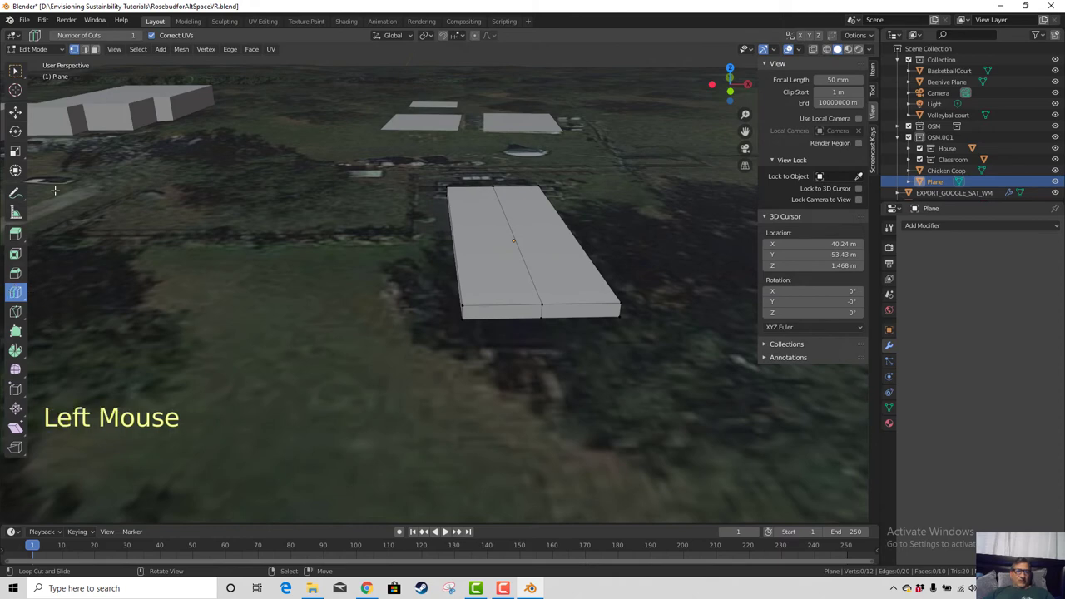
pyautogui.click(15, 71)
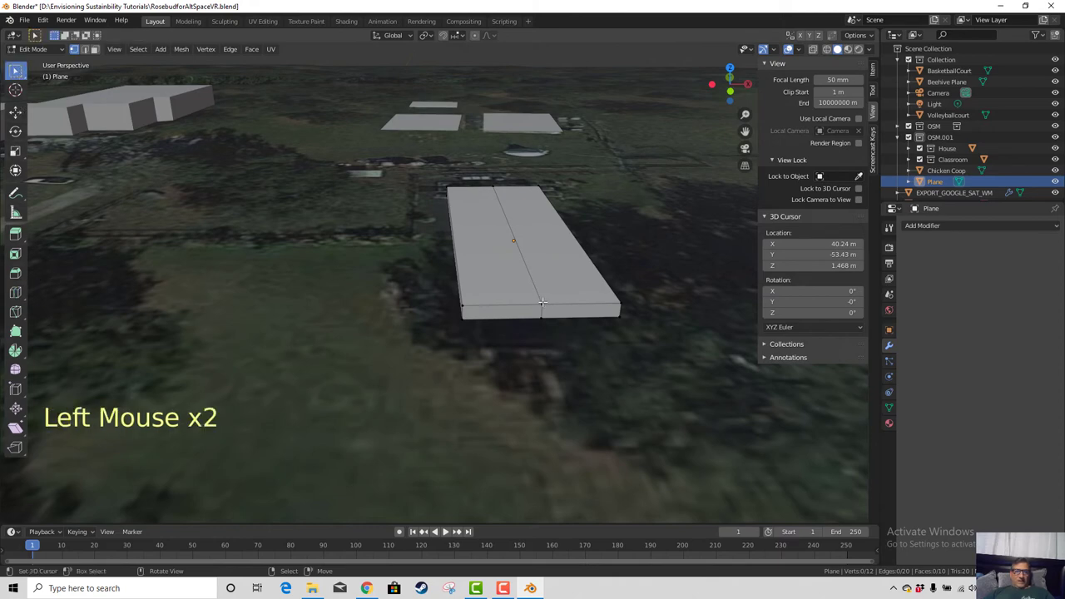
pyautogui.rightClick(583, 430)
# Select the middle edge and raise it about 3.27 m along Z into a roof ridge.
pyautogui.press('shift')
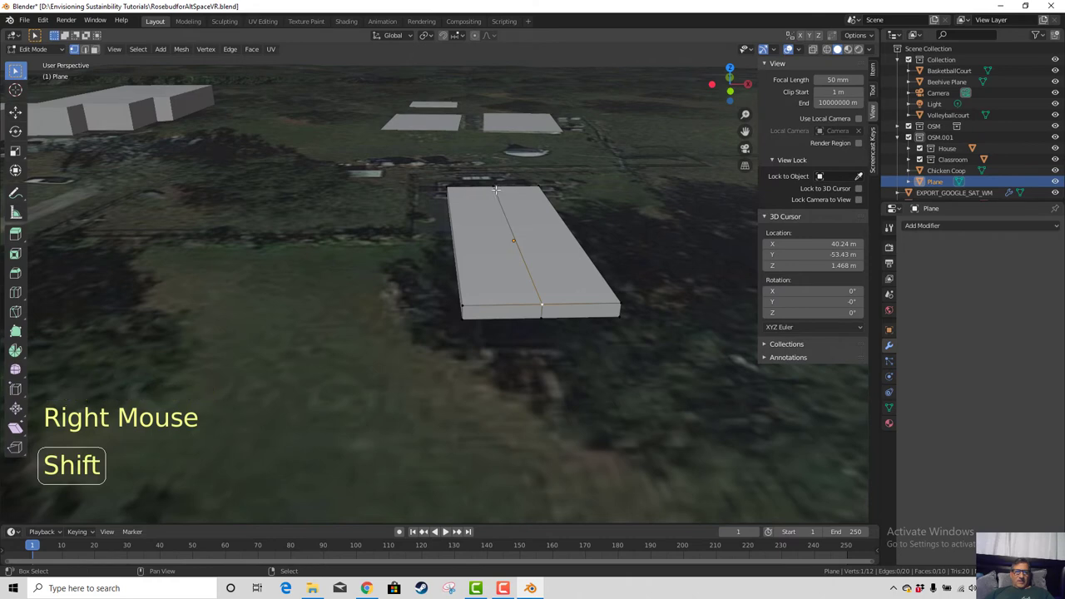
pyautogui.keyDown('shift'); pyautogui.rightClick(495, 184); pyautogui.keyUp('shift')
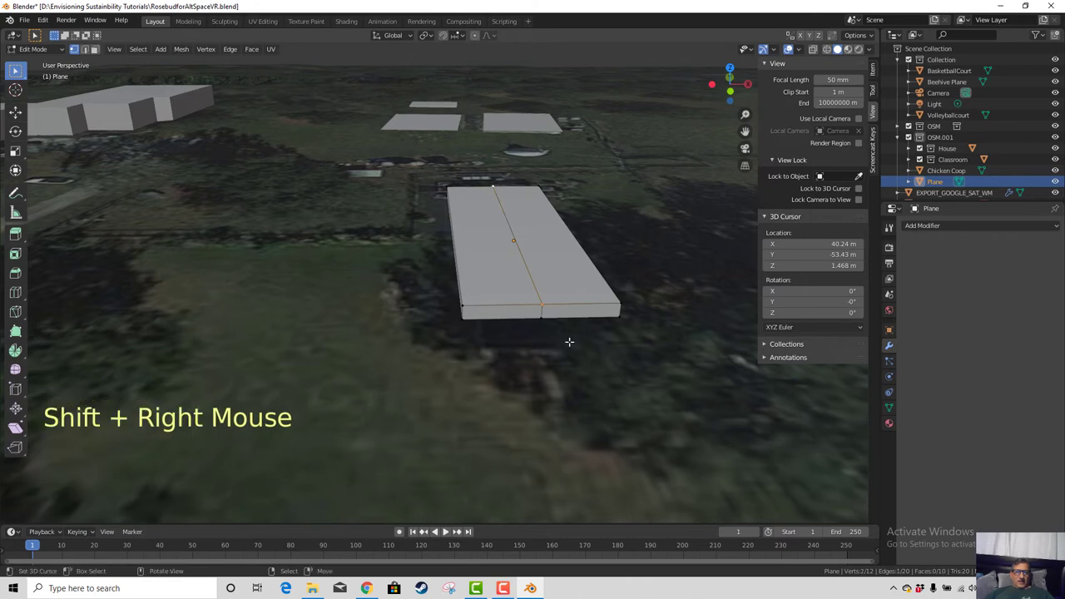
pyautogui.press('g')
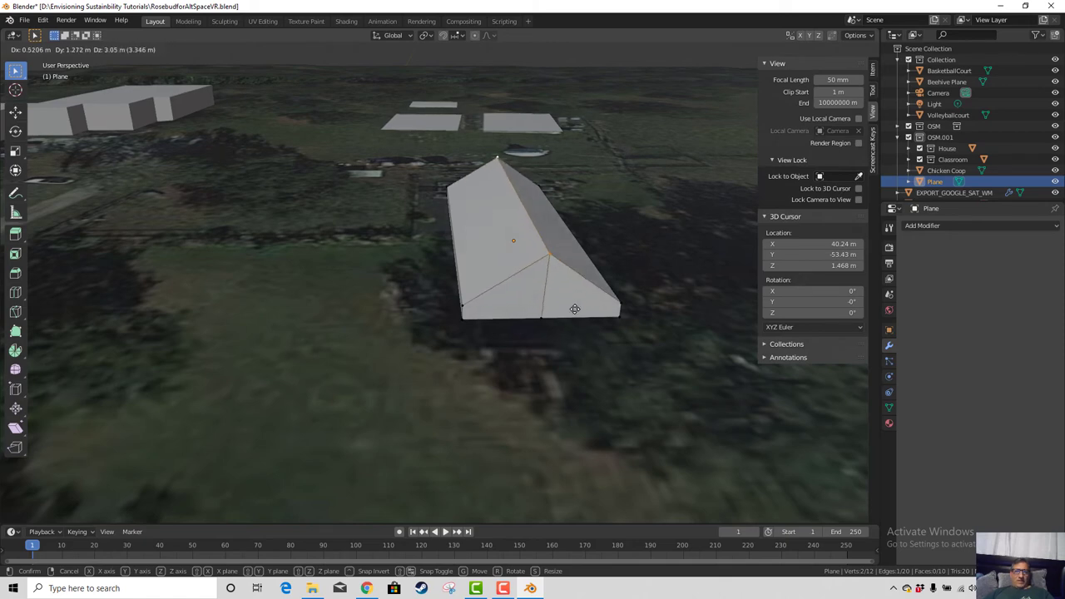
pyautogui.press('Escape')
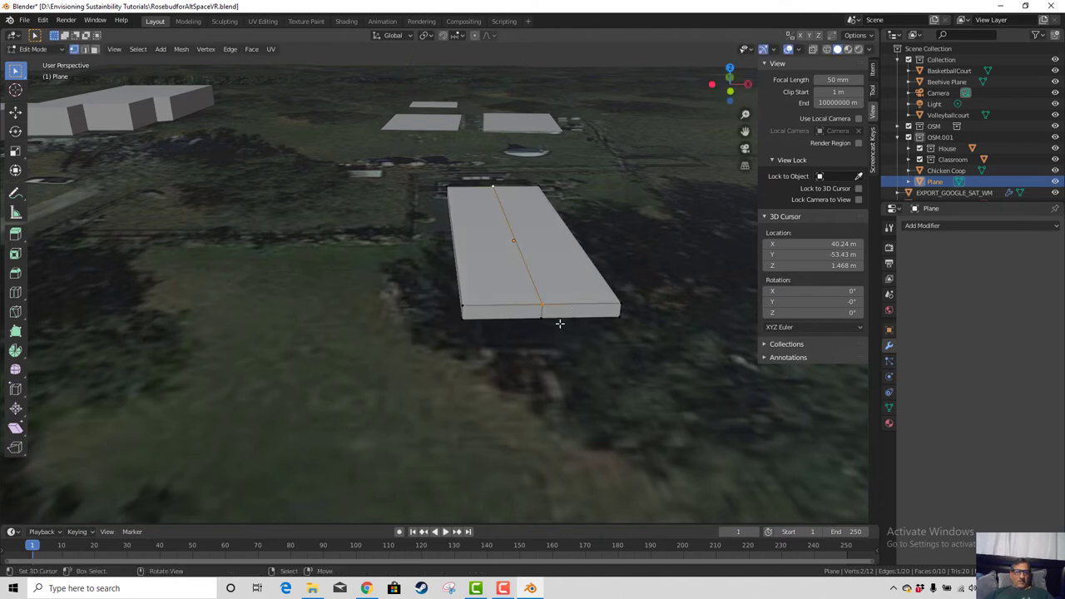
pyautogui.press('g')
pyautogui.press('z')
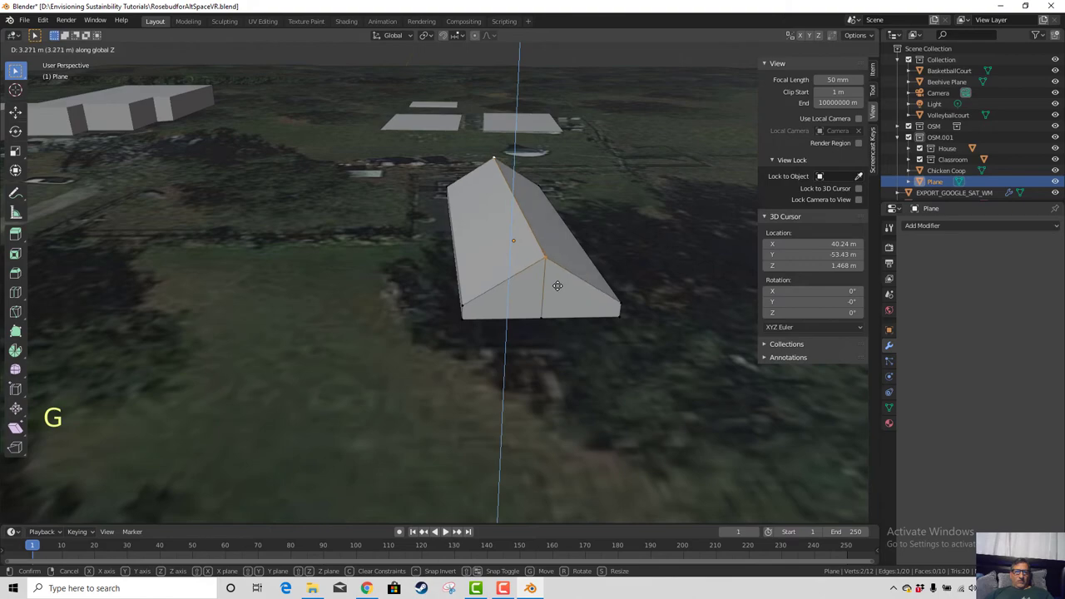
pyautogui.click(557, 288)
pyautogui.moveTo(557, 288); pyautogui.dragTo(547, 312, button='middle')
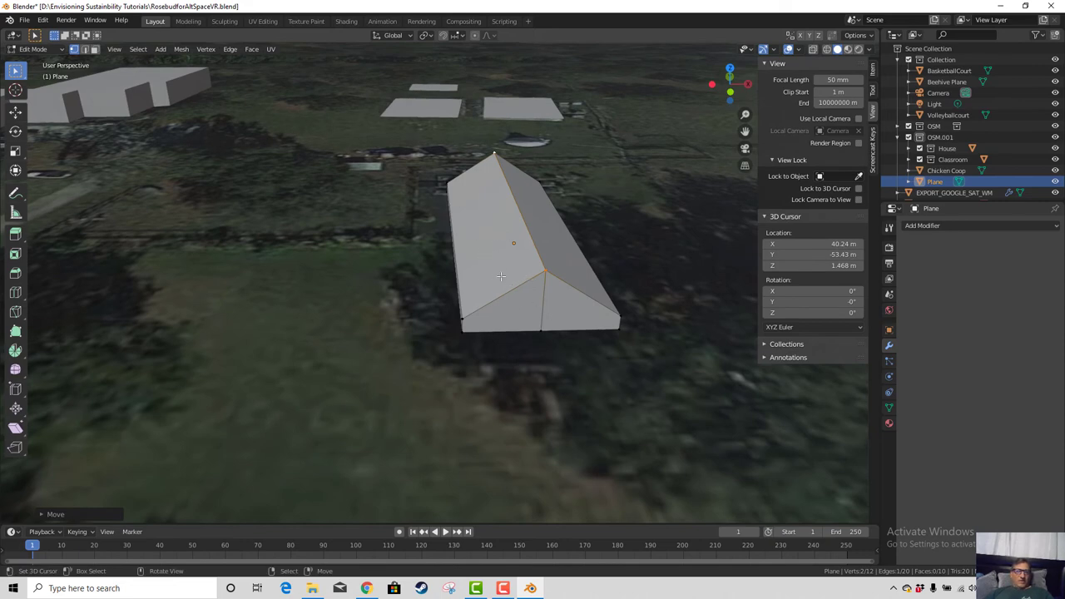
pyautogui.rightClick(512, 220)
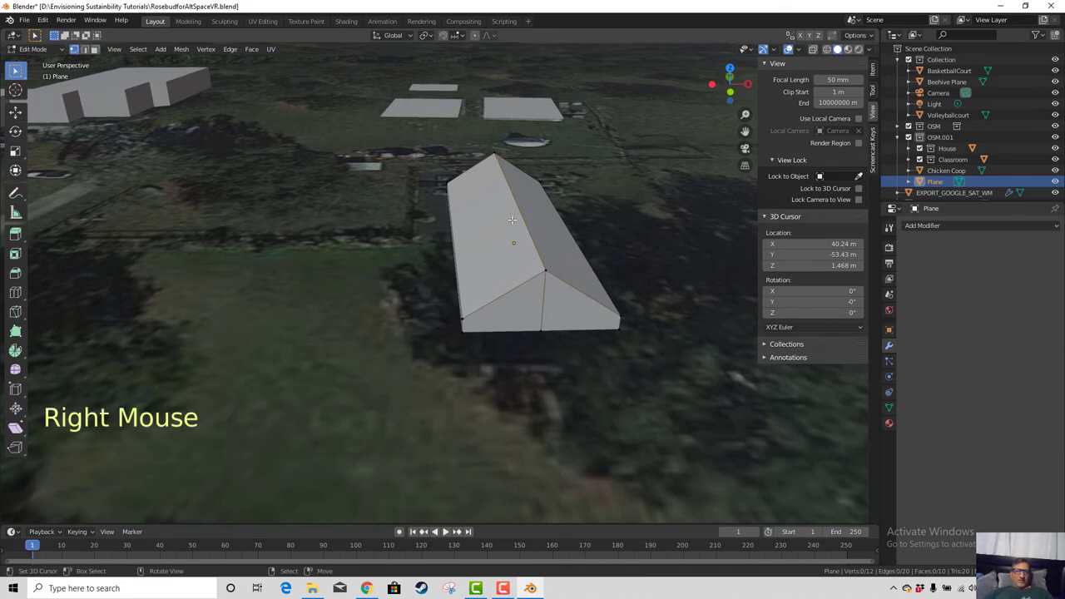
# Add a lengthwise loop on each roof slope and raise the right slope's edge along Z.
pyautogui.click(15, 292)
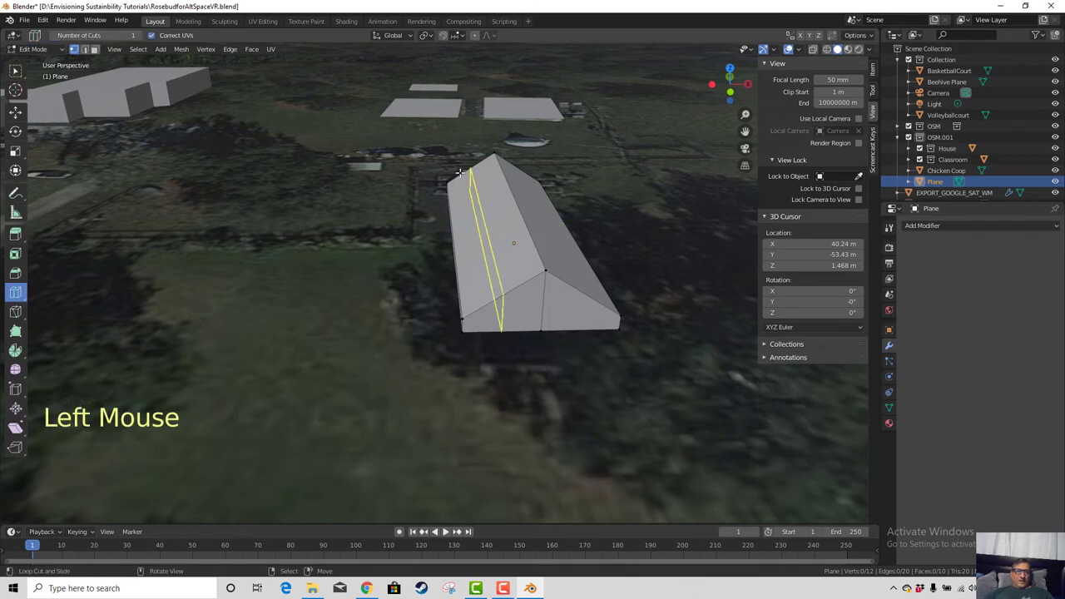
pyautogui.click(527, 207)
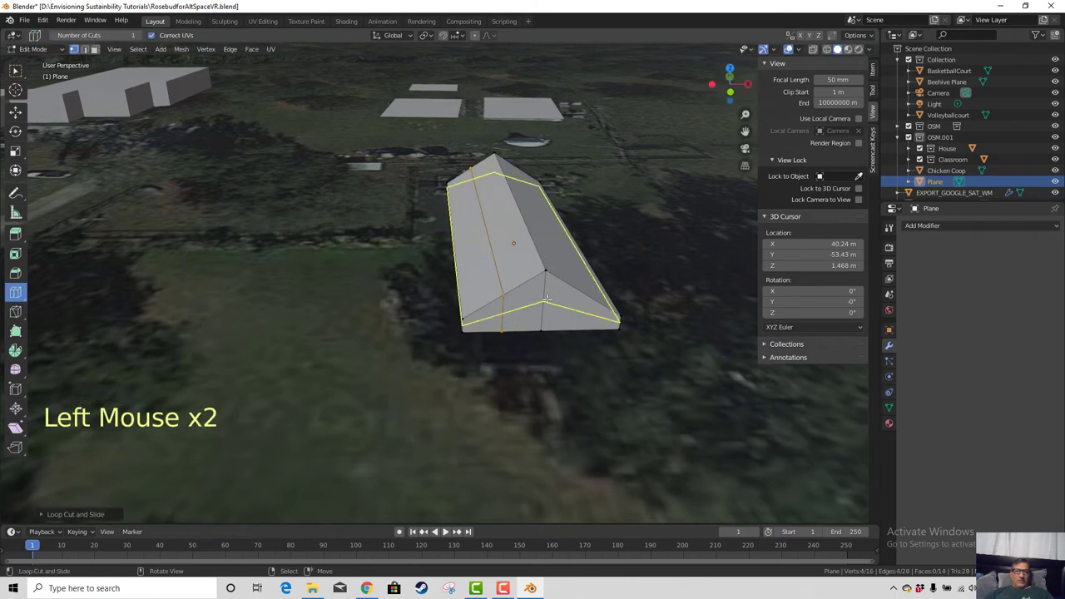
pyautogui.click(570, 286)
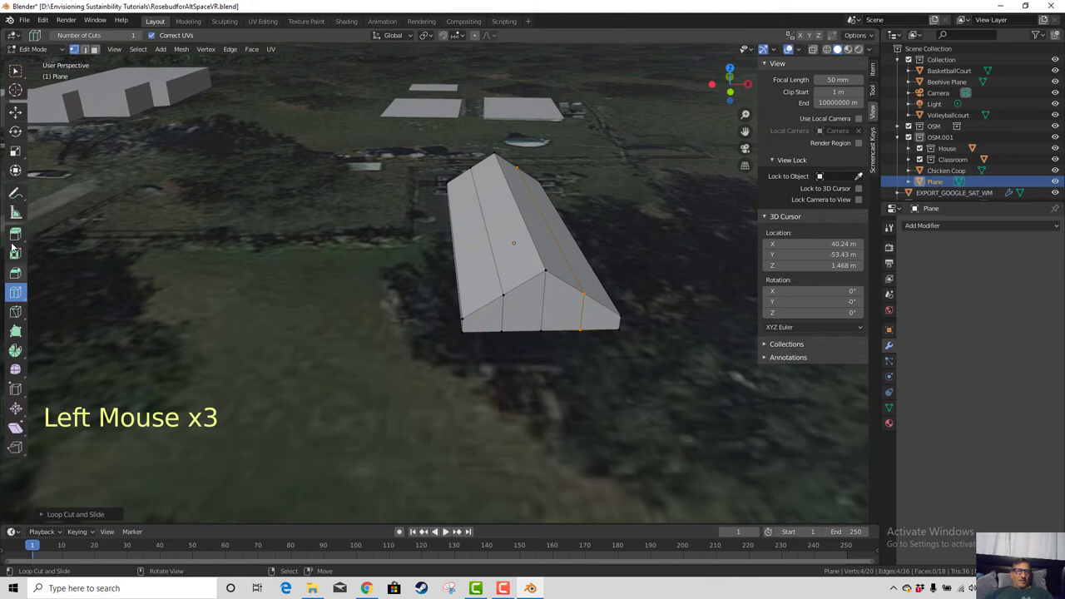
pyautogui.click(15, 71)
pyautogui.rightClick(581, 293)
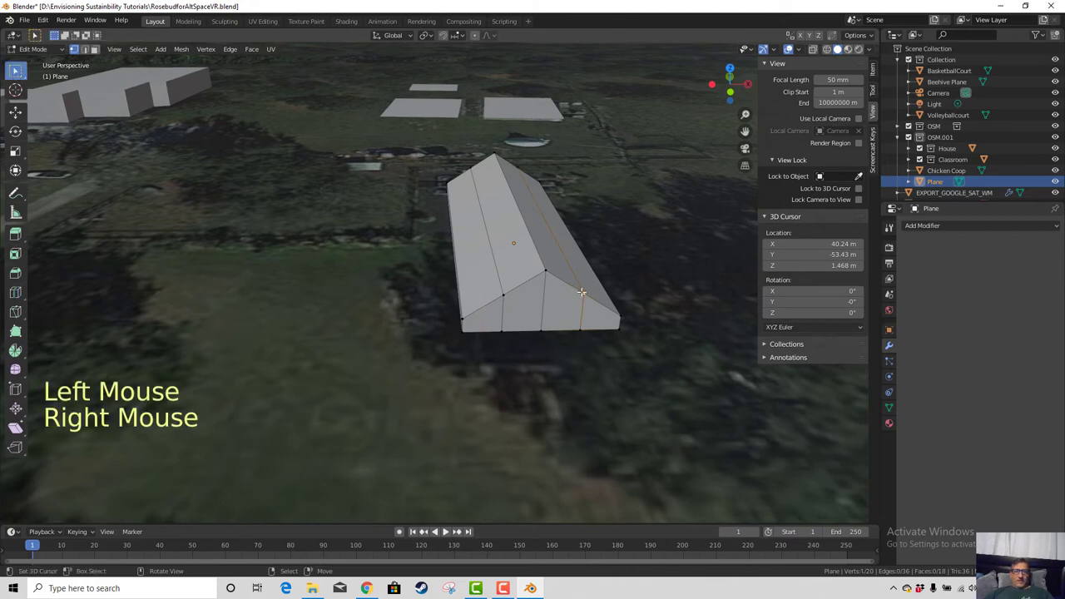
pyautogui.keyDown('shift'); pyautogui.rightClick(517, 167); pyautogui.keyUp('shift')
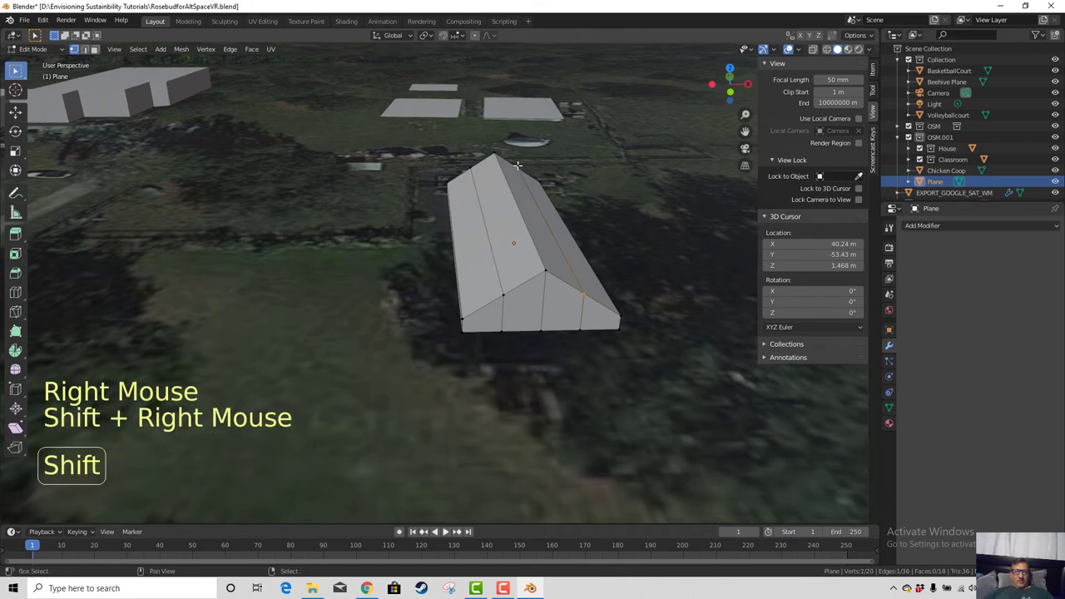
pyautogui.press('g')
pyautogui.press('z')
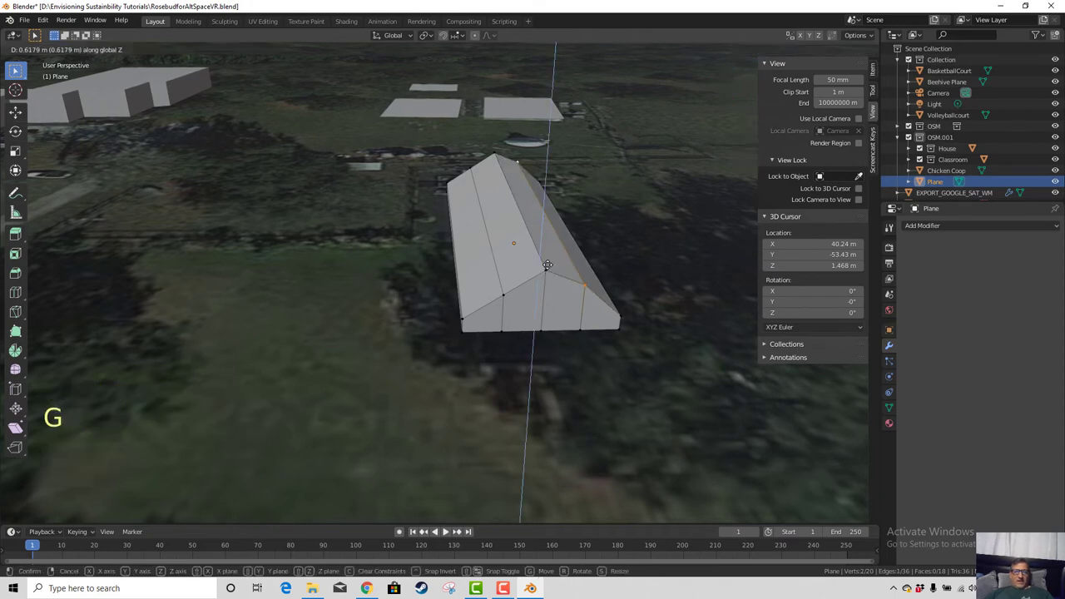
pyautogui.click(548, 263)
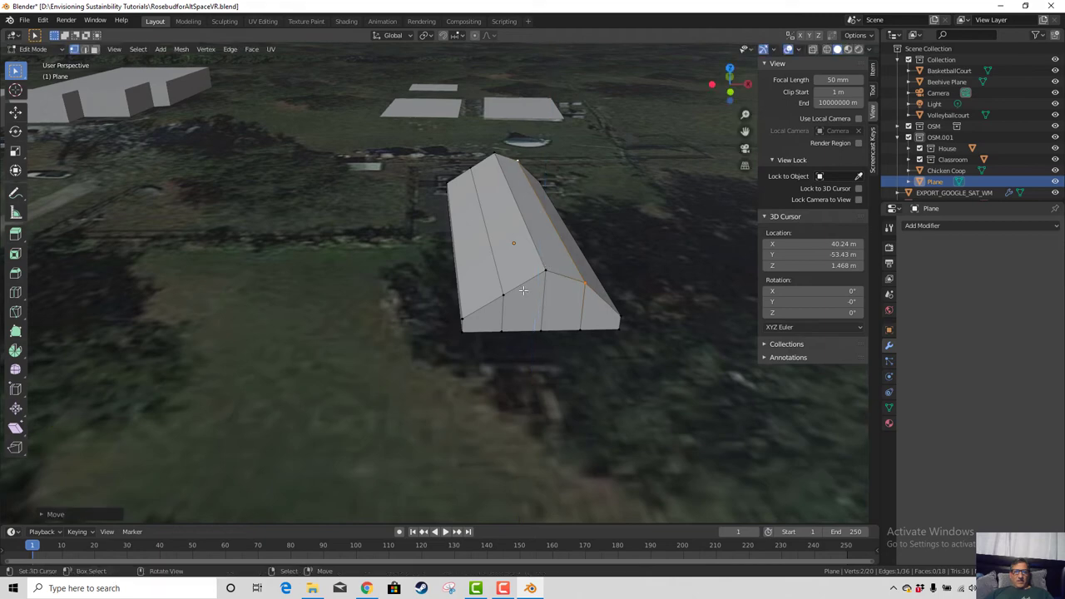
# Raise the left slope's new edge along Z to round the roof into an arch.
pyautogui.rightClick(503, 290)
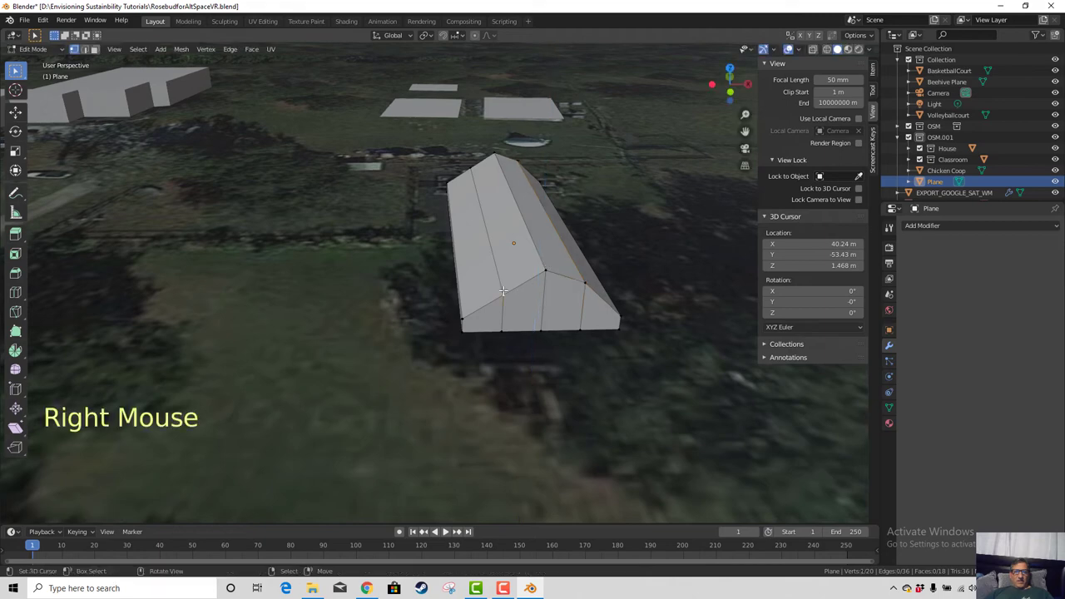
pyautogui.press('shift')
pyautogui.keyDown('shift'); pyautogui.rightClick(470, 169); pyautogui.keyUp('shift')
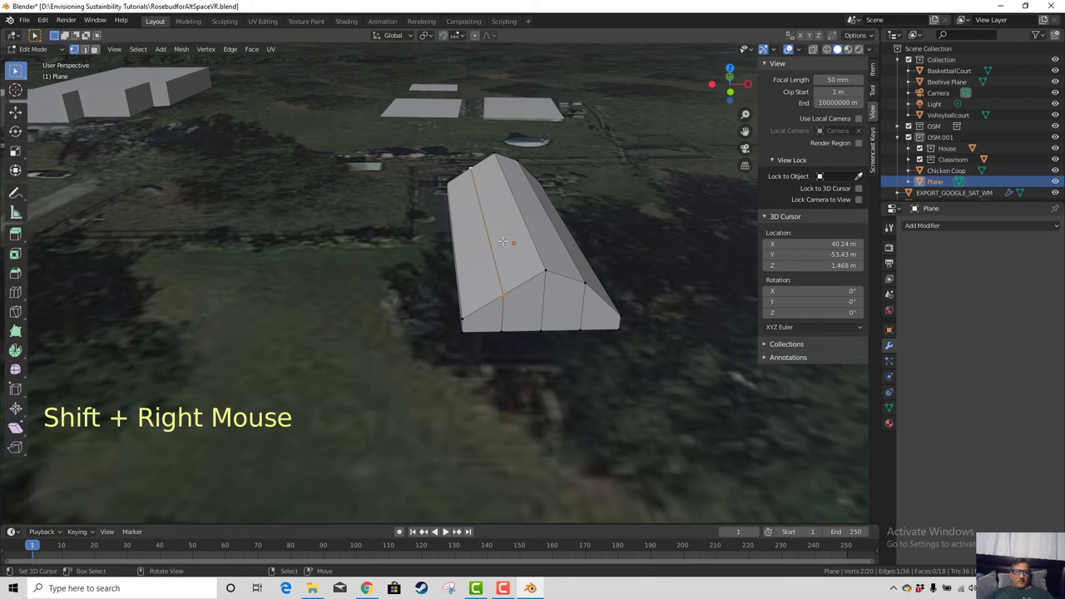
pyautogui.press('g')
pyautogui.press('z')
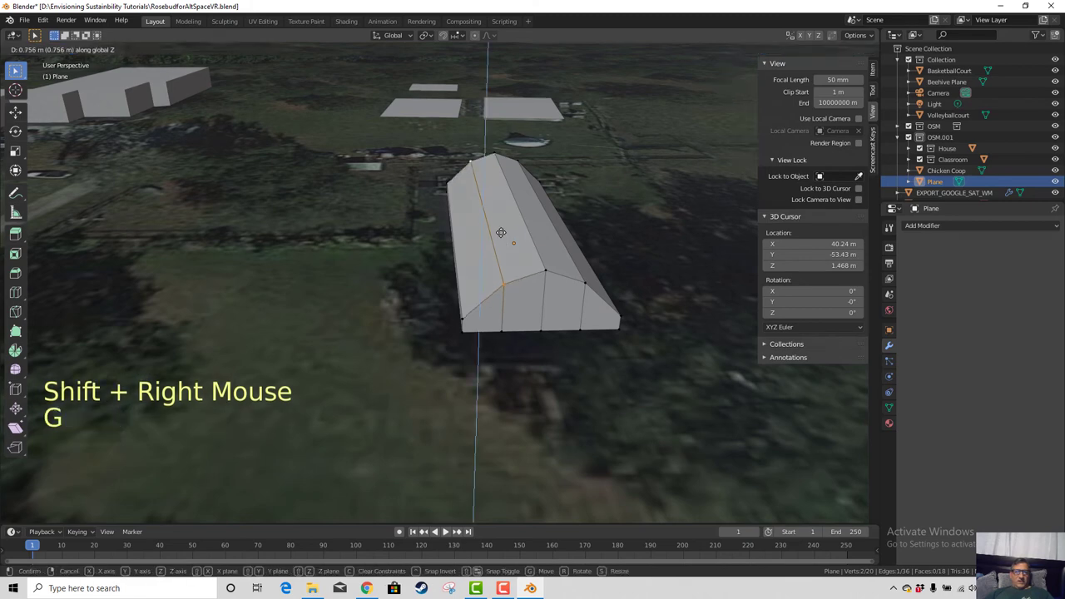
pyautogui.click(500, 229)
pyautogui.moveTo(501, 229); pyautogui.dragTo(541, 311, button='middle')
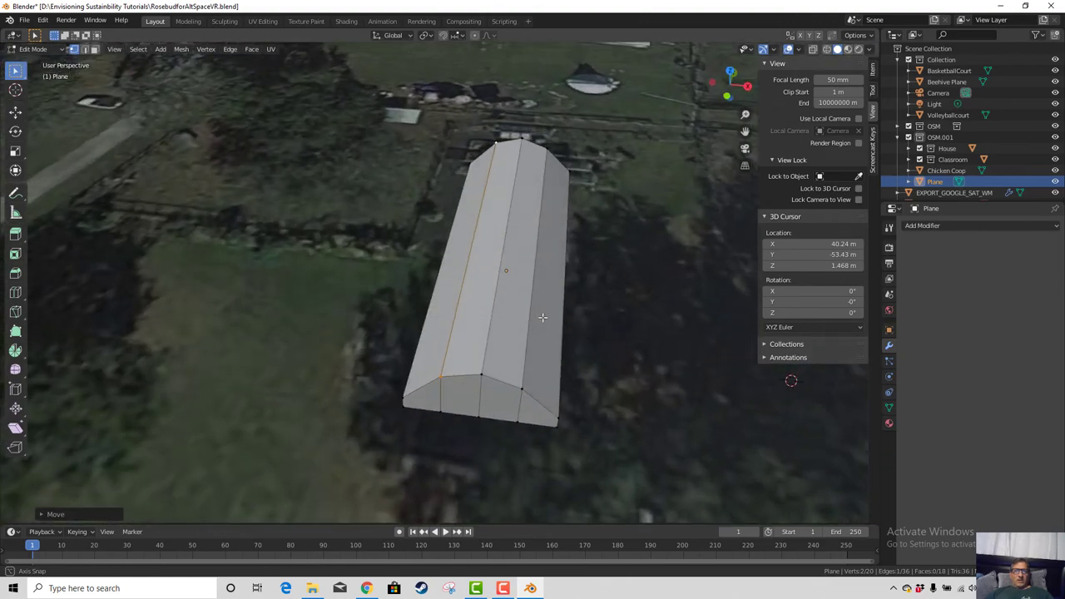
pyautogui.scroll(-4, 507, 338)
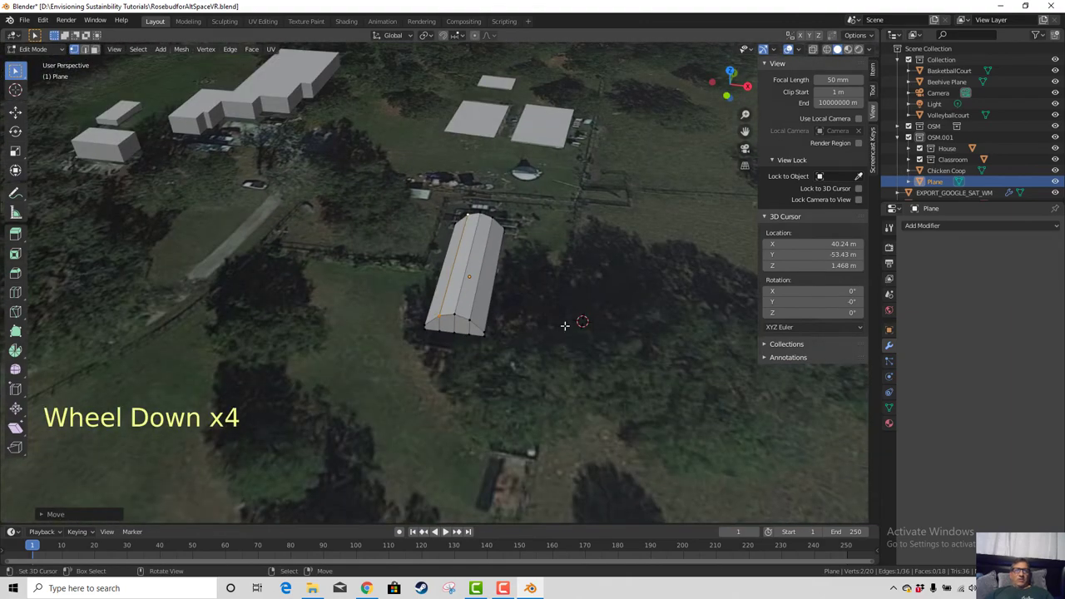
pyautogui.moveTo(548, 358)
pyautogui.mouseDown(button='middle')
pyautogui.moveTo(557, 315)
pyautogui.moveTo(554, 382)
pyautogui.moveTo(556, 361)
pyautogui.mouseUp(button='middle')
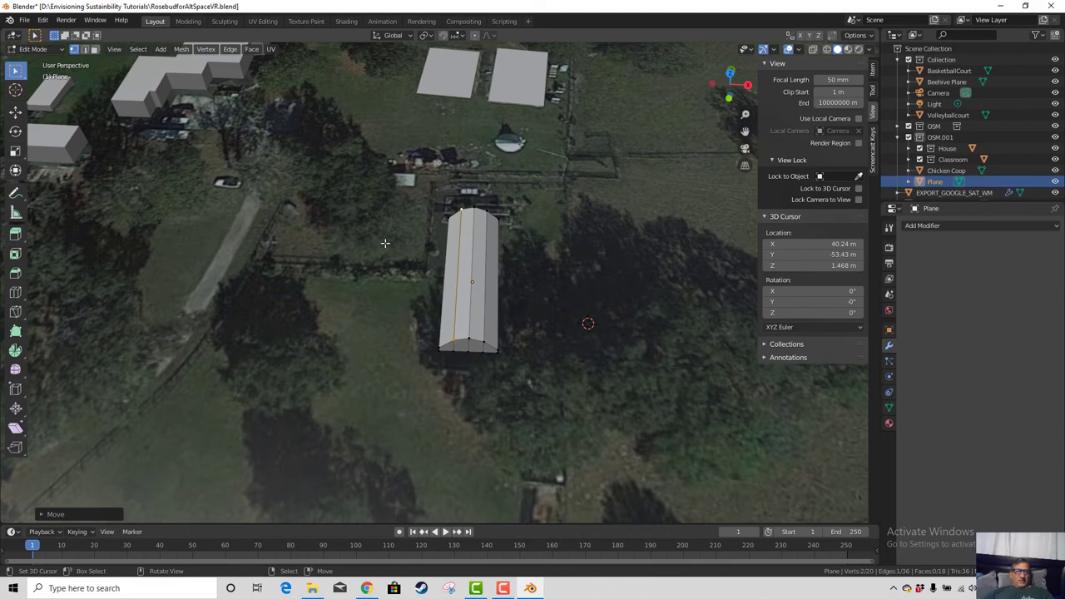
# Exit Edit Mode and frame the grass north of the long structure in top orthographic view.
pyautogui.press('Tab')
pyautogui.moveTo(429, 325); pyautogui.dragTo(455, 416, button='middle')
pyautogui.scroll(1, 448, 304)
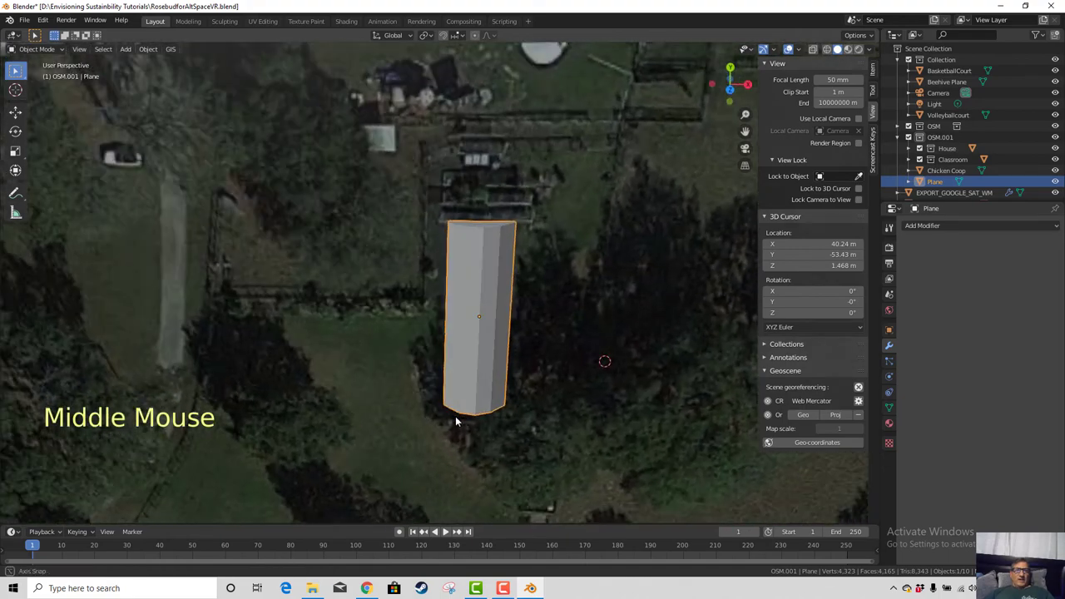
pyautogui.scroll(-2, 437, 364)
pyautogui.keyDown('shift'); pyautogui.moveTo(430, 367); pyautogui.dragTo(514, 400, button='middle'); pyautogui.keyUp('shift')
pyautogui.scroll(1, 445, 363)
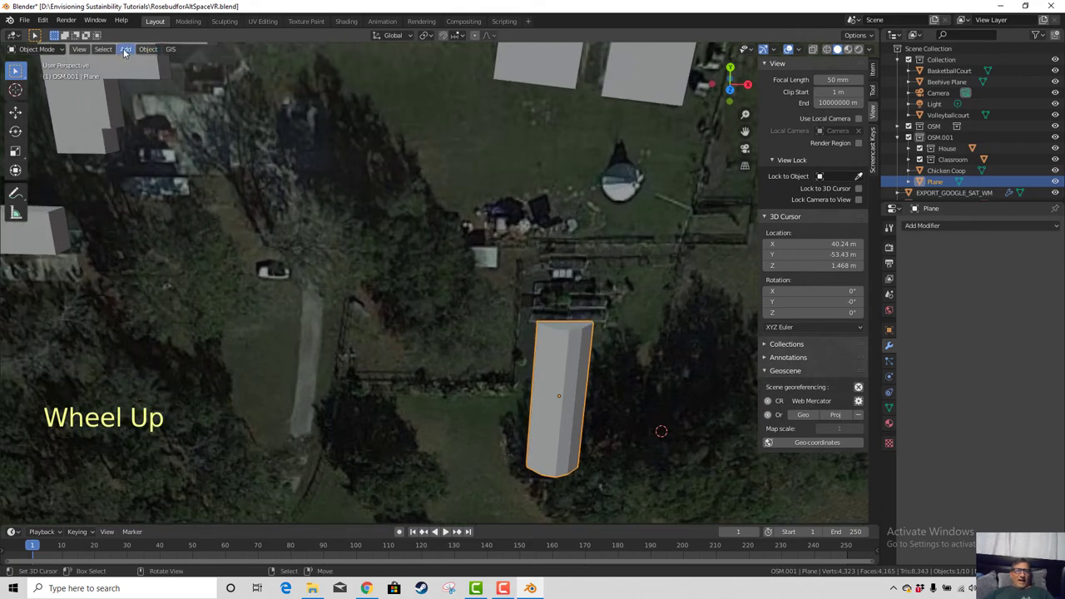
pyautogui.press('KP_7')
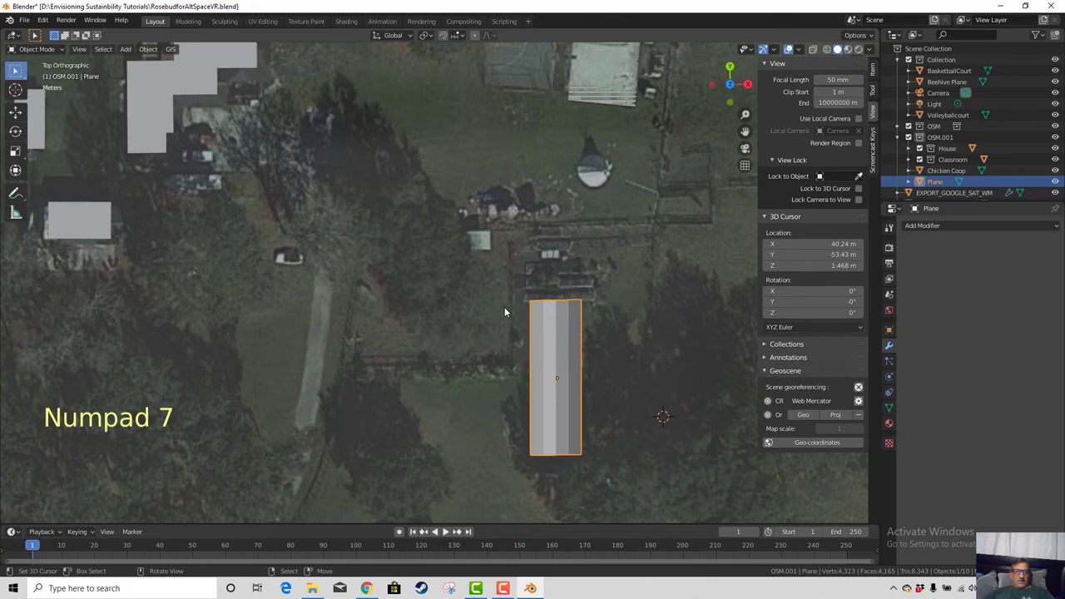
pyautogui.keyDown('shift'); pyautogui.moveTo(471, 314); pyautogui.dragTo(486, 439, button='middle'); pyautogui.keyUp('shift')
pyautogui.scroll(2, 473, 419)
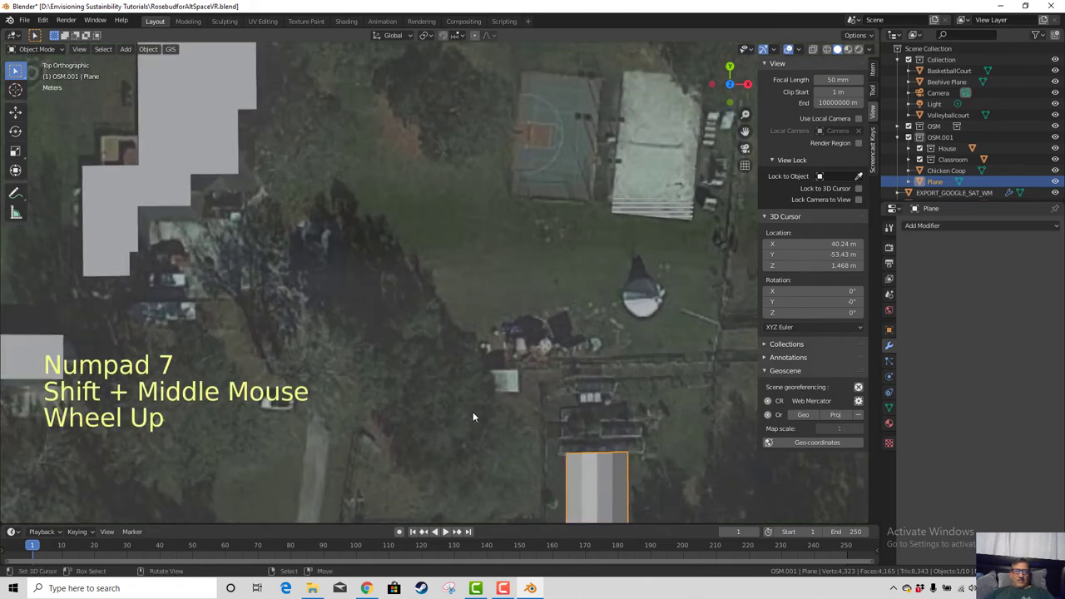
pyautogui.click(129, 50)
# Add a Cylinder mesh and place it in the scene.
pyautogui.moveTo(148, 64)
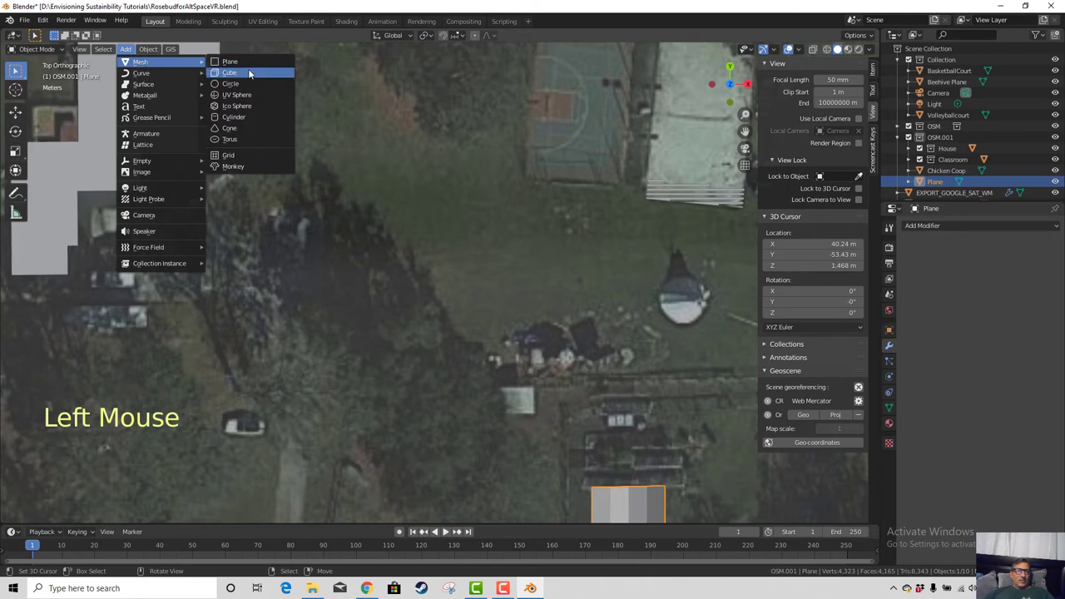
pyautogui.click(247, 117)
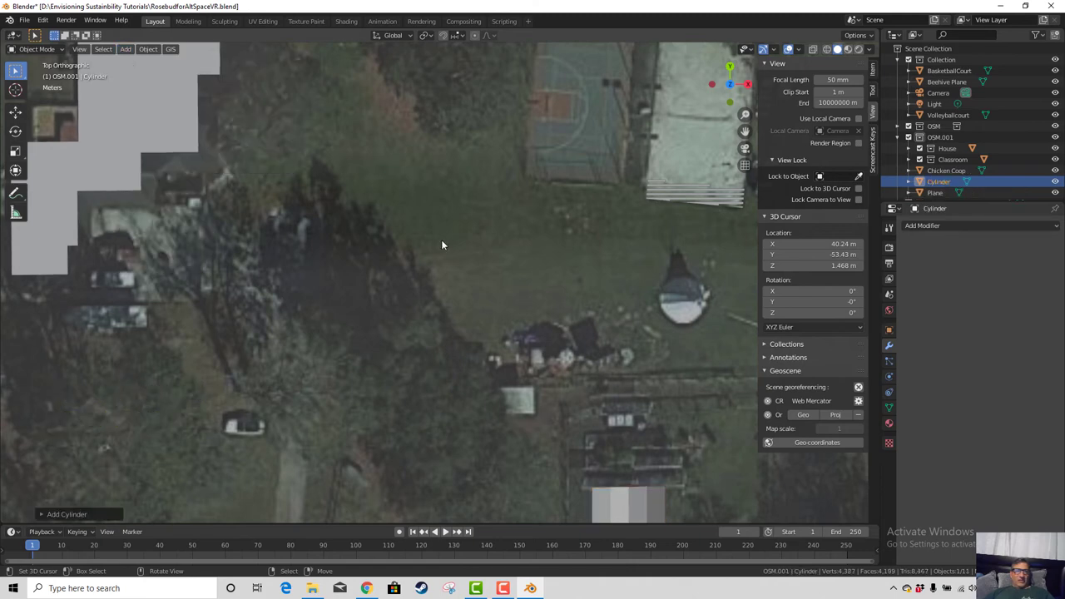
pyautogui.press('g')
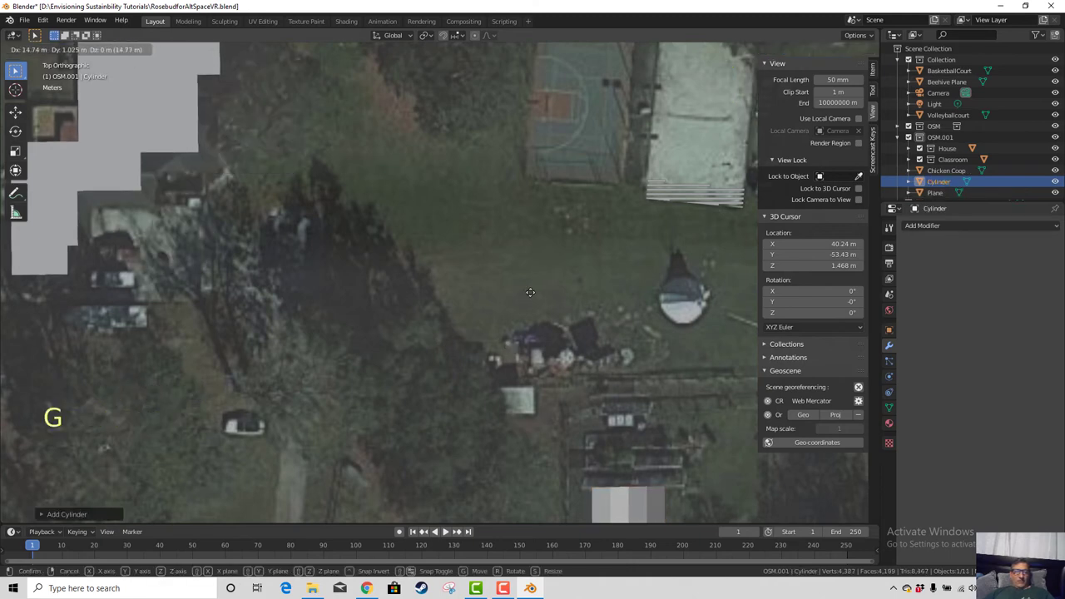
pyautogui.click(564, 283)
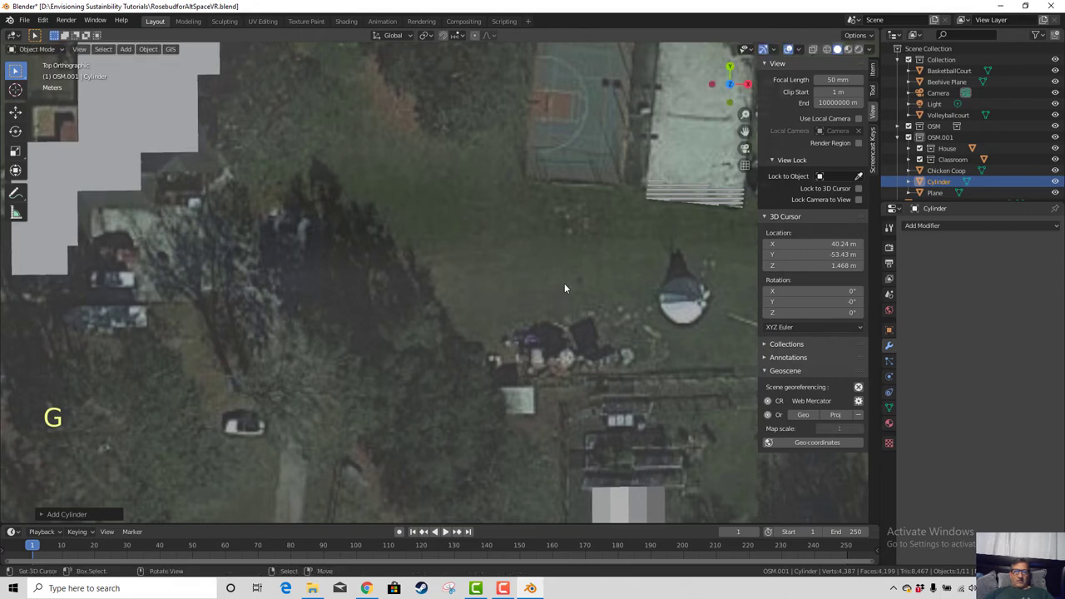
pyautogui.click(503, 588)
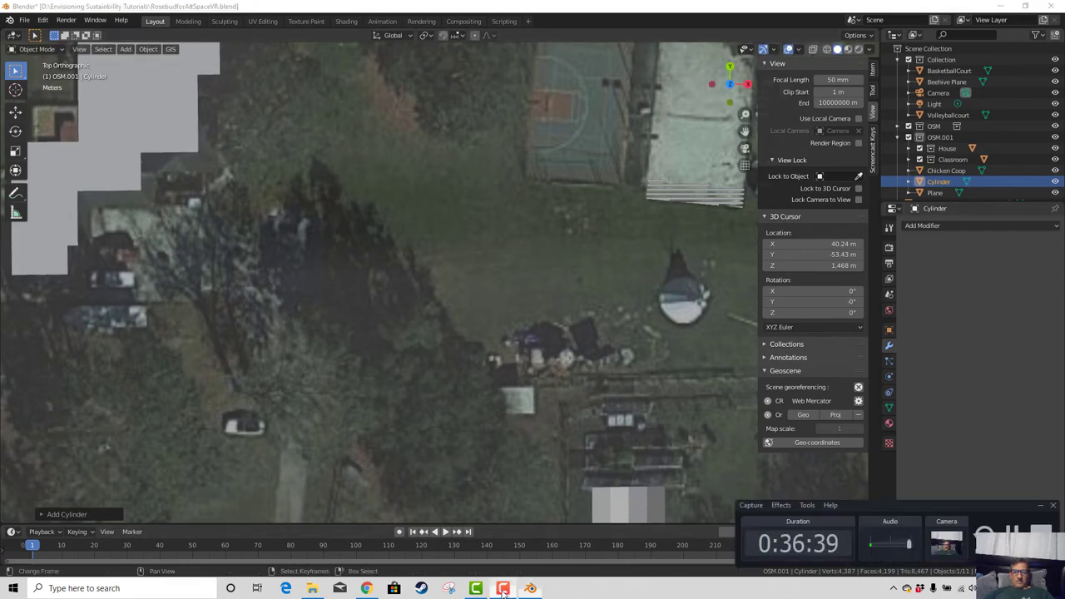
# Rename the Cylinder to 'Biodigester 1' in the Outliner and zoom out the map.
pyautogui.click(943, 182)
pyautogui.rightClick(943, 183)
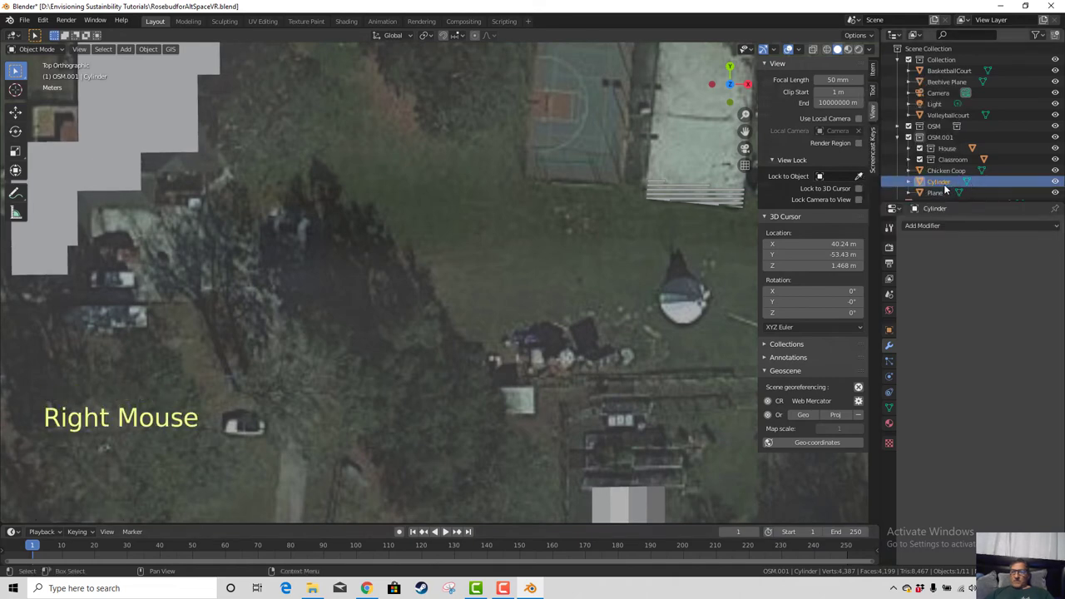
pyautogui.tripleClick(944, 182)
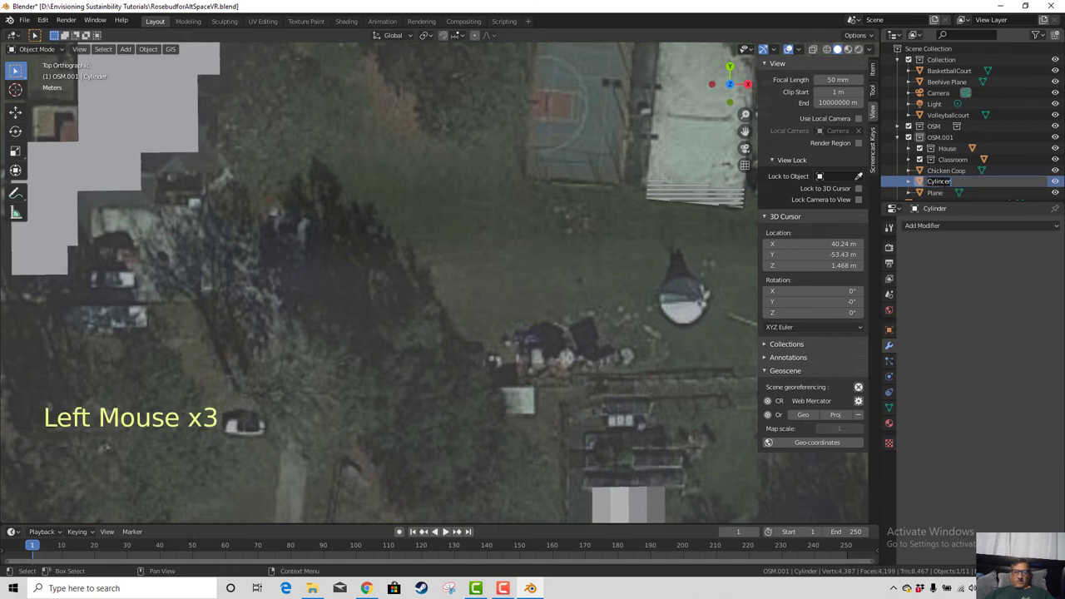
pyautogui.press('b')
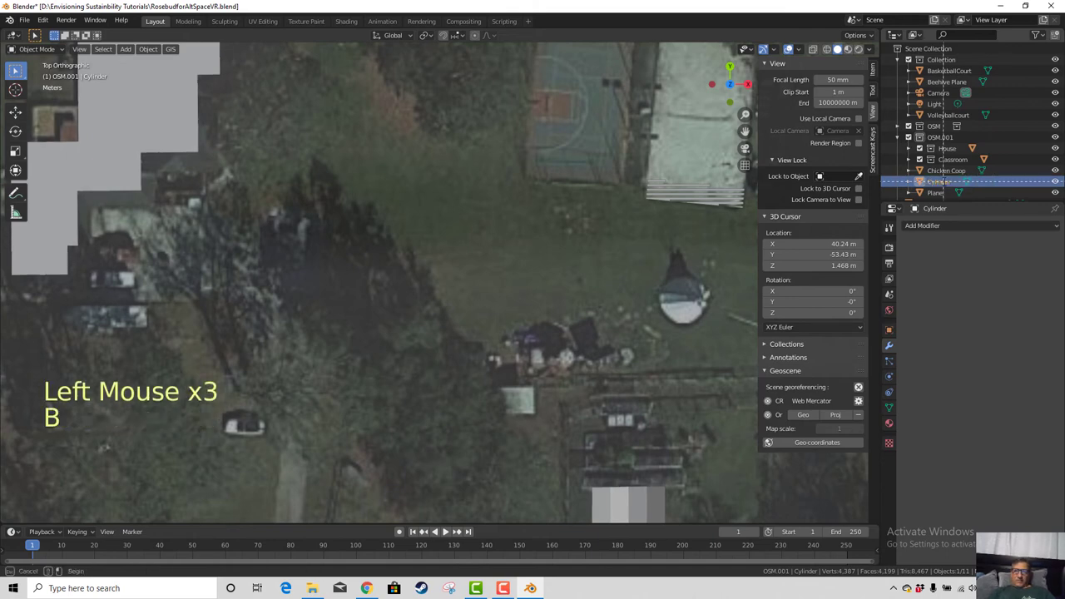
pyautogui.tripleClick(944, 181)
pyautogui.write('Biodigester')
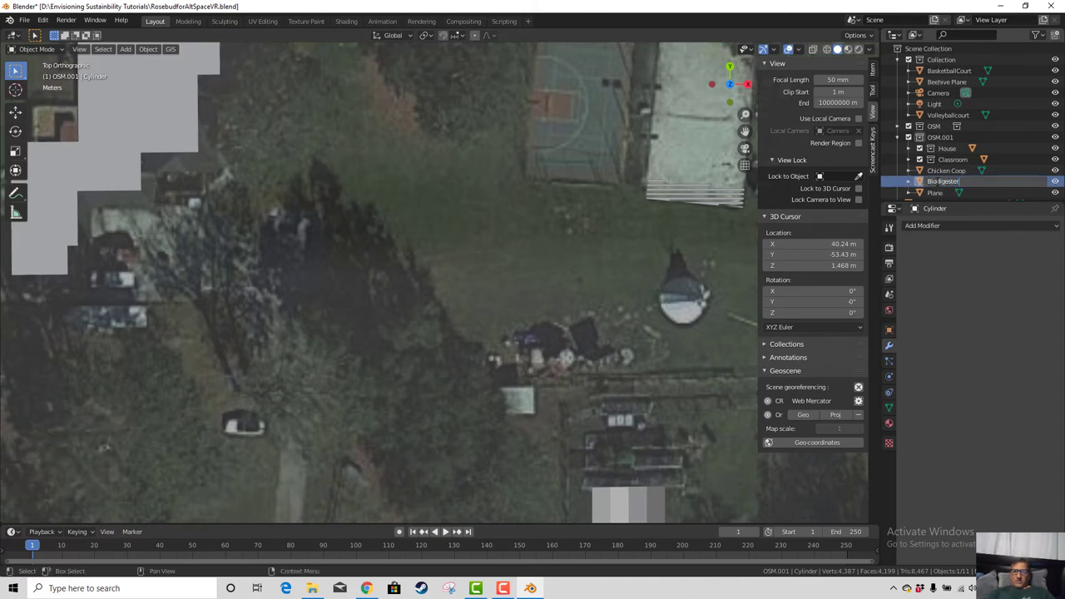
pyautogui.write(' 1')
pyautogui.press('Return')
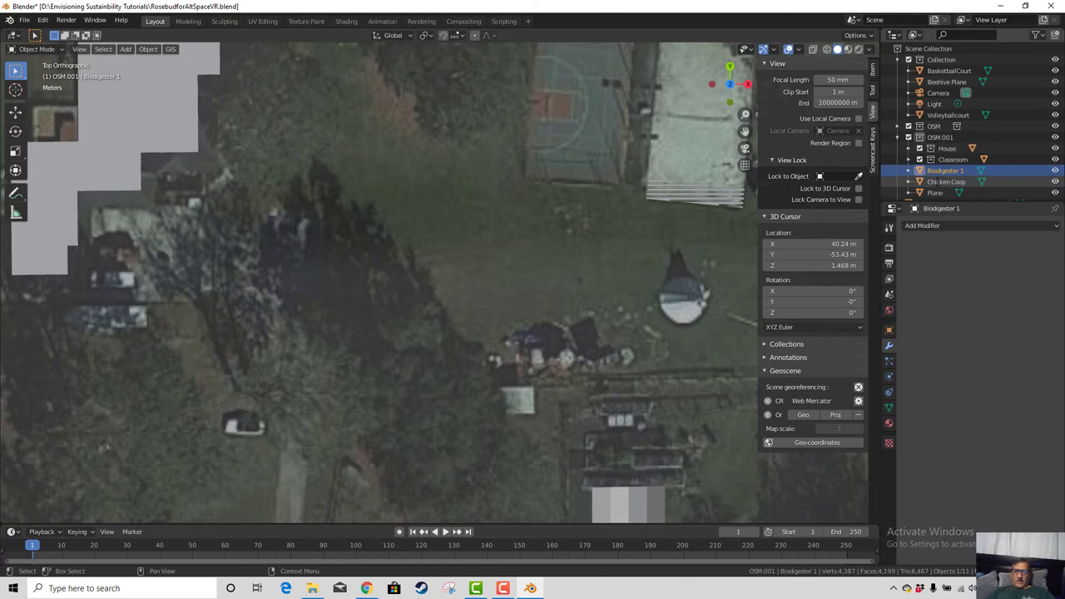
pyautogui.scroll(-3, 489, 445)
pyautogui.scroll(-1, 489, 445)
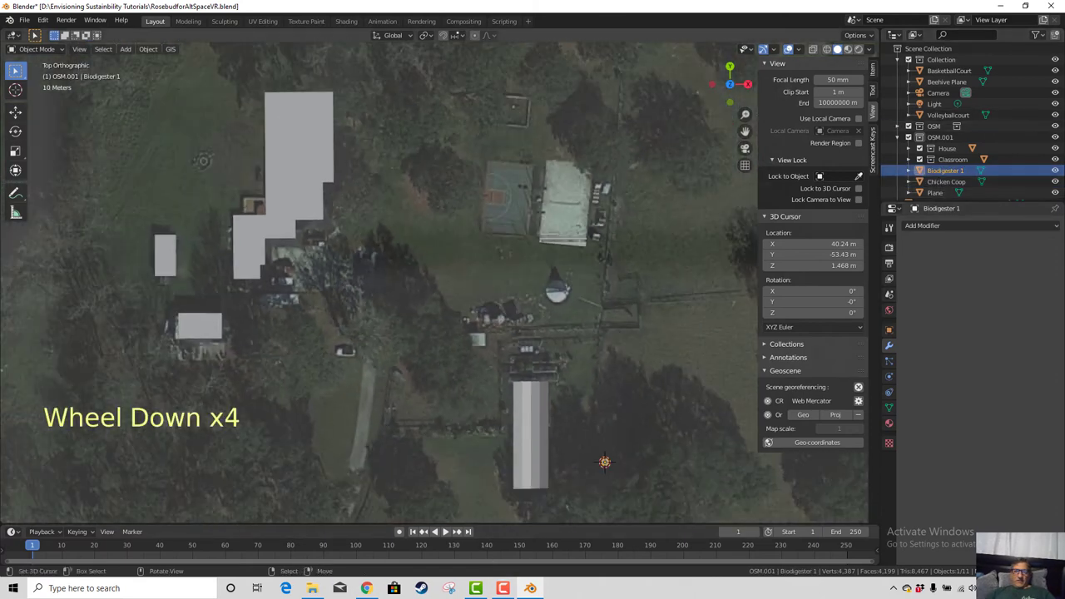
# Move Biodigester 1 beside the dark objects north of the long gabled structure.
pyautogui.press('g')
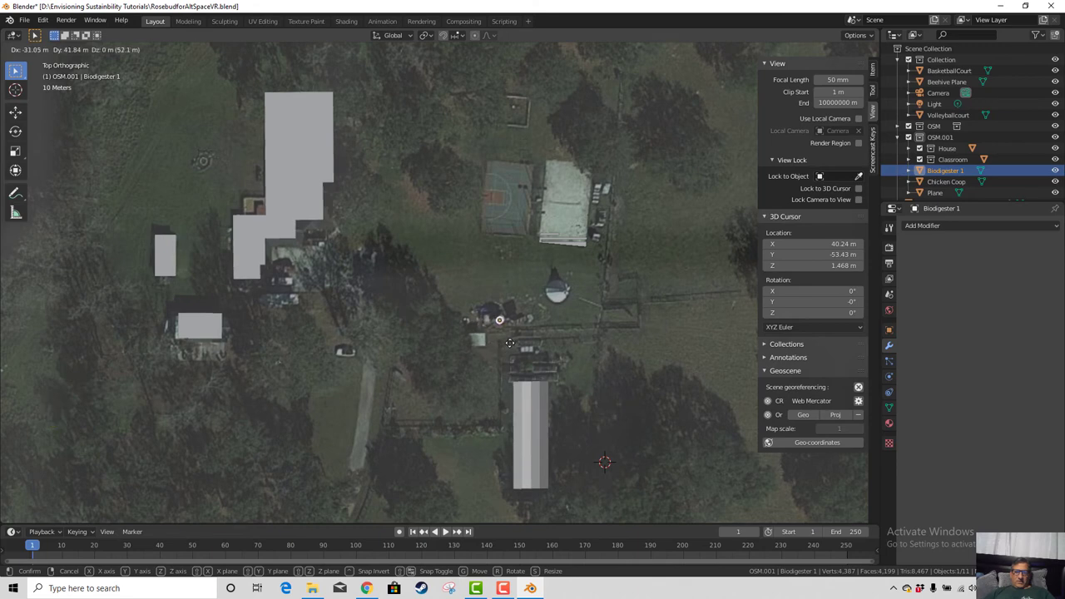
pyautogui.click(511, 343)
pyautogui.scroll(5, 510, 342)
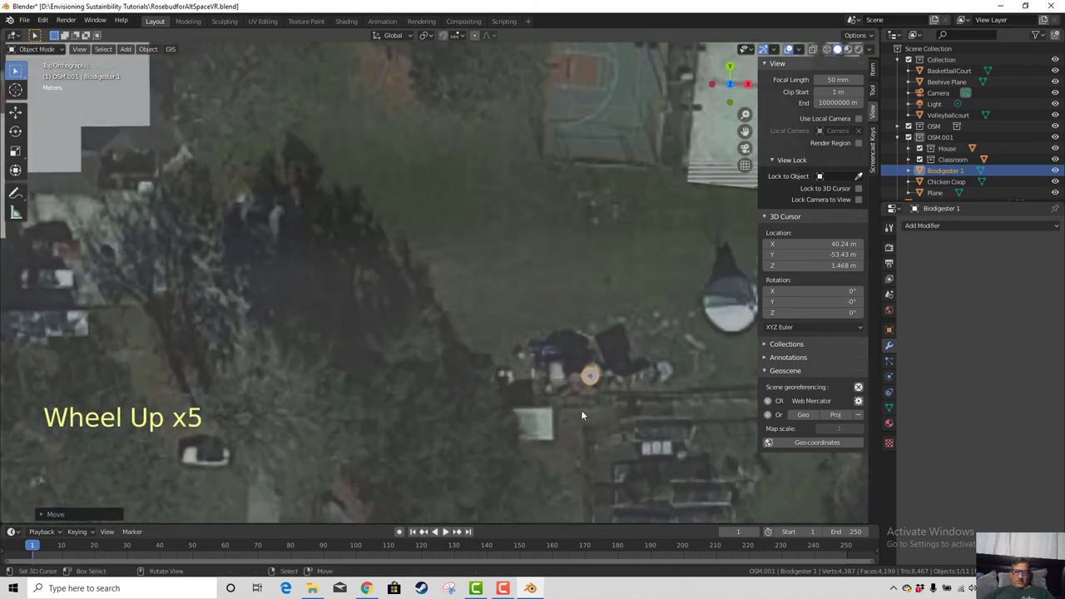
pyautogui.keyDown('shift'); pyautogui.moveTo(646, 429); pyautogui.dragTo(491, 438, button='middle'); pyautogui.keyUp('shift')
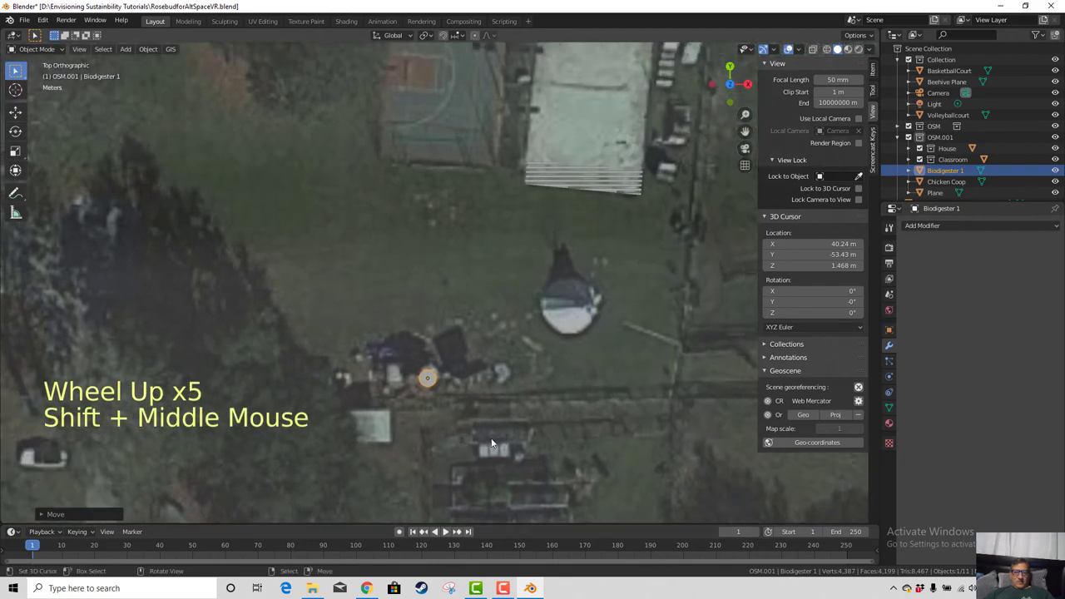
pyautogui.scroll(2, 492, 438)
pyautogui.press('g')
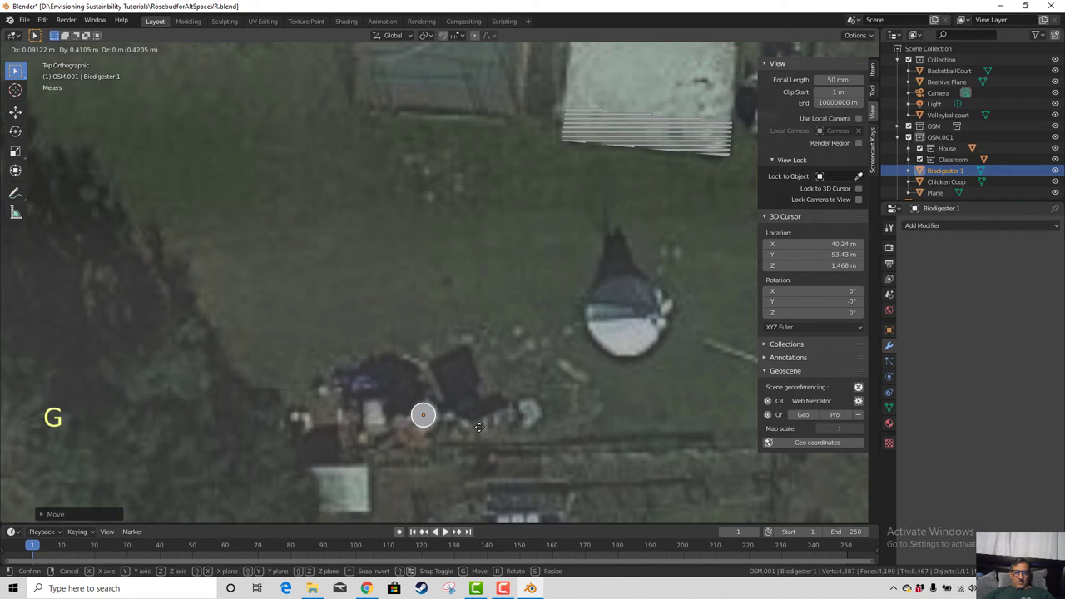
pyautogui.click(480, 428)
pyautogui.scroll(1, 519, 454)
# Undo the stray selection changes, reselect Biodigester 1, and view it in perspective.
pyautogui.rightClick(522, 453)
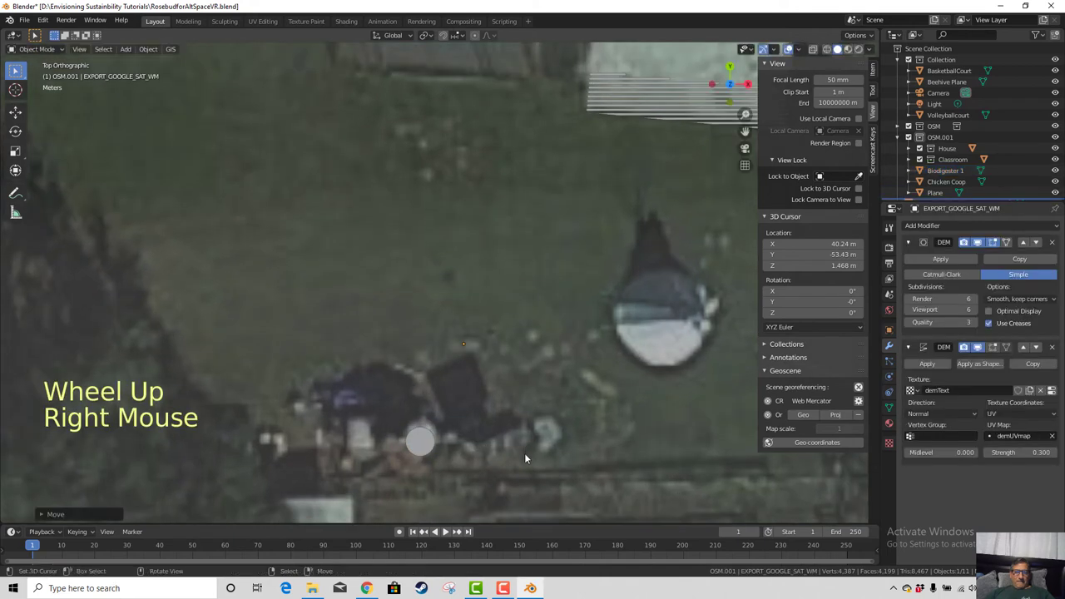
pyautogui.rightClick(511, 456)
pyautogui.hotkey('ctrl', 'z')
pyautogui.hotkey('ctrl', 'z')
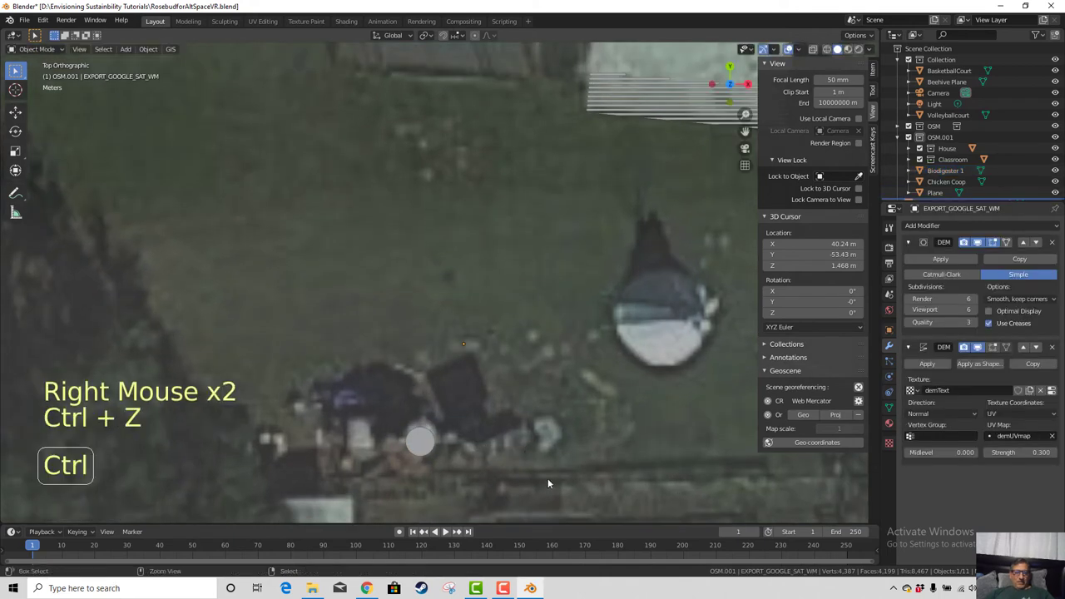
pyautogui.rightClick(423, 441)
pyautogui.moveTo(419, 440); pyautogui.dragTo(535, 364, button='middle')
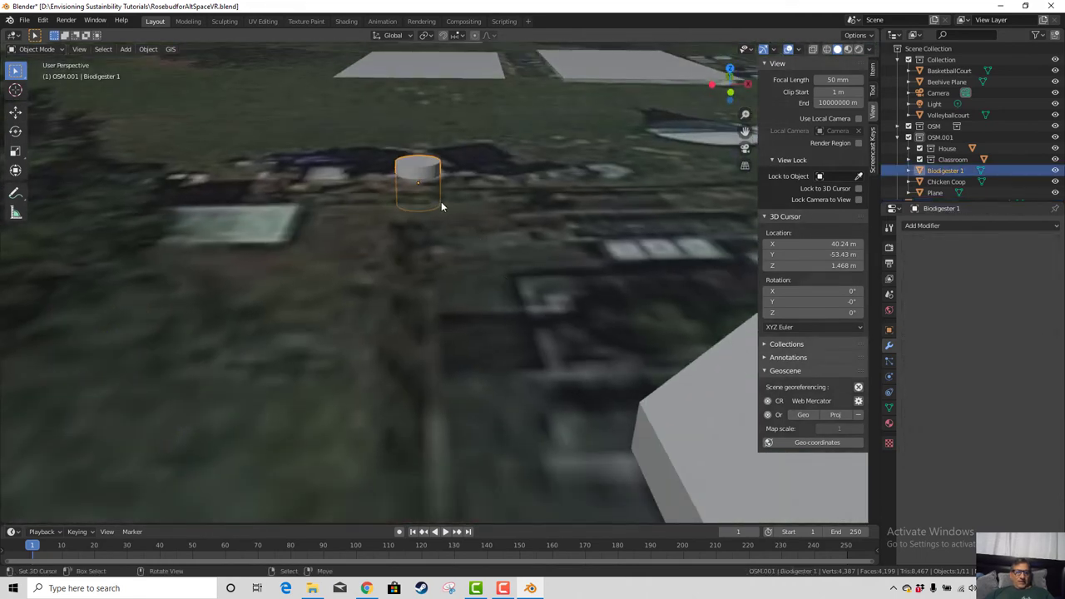
# Squash Biodigester 1 along Z into a short, squat cylinder.
pyautogui.press('s')
pyautogui.press('z')
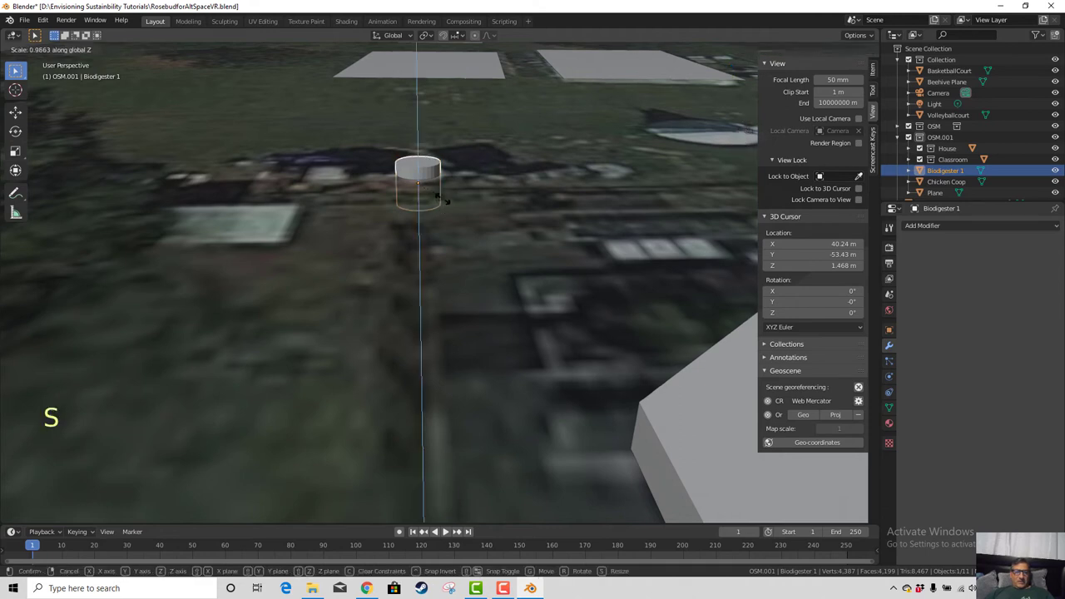
pyautogui.click(429, 182)
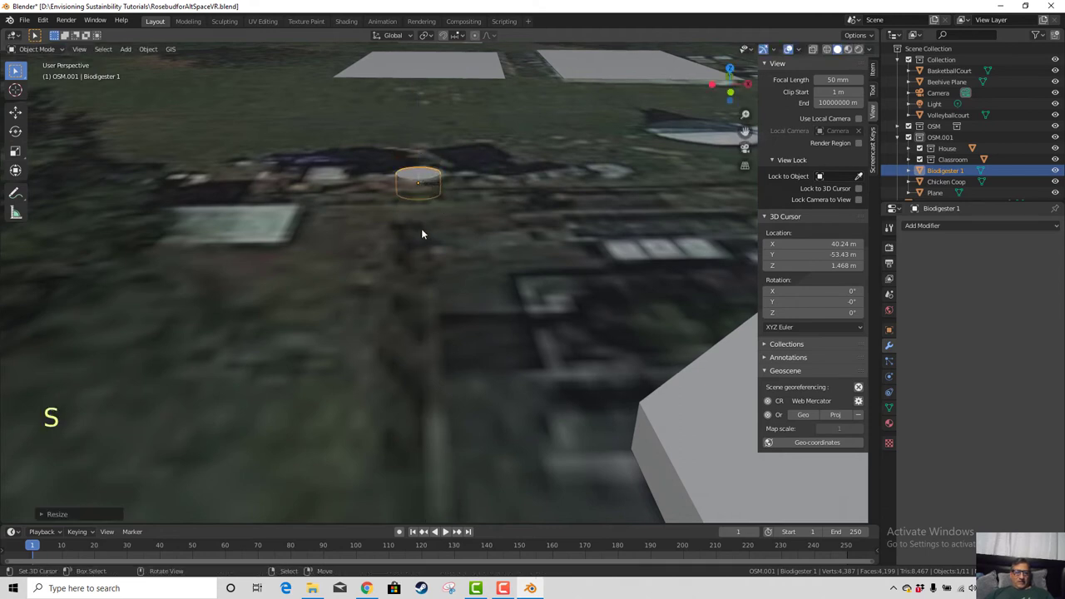
# Lower the cylinder along Z to sit on the map, then view it from straight above.
pyautogui.press('g')
pyautogui.press('z')
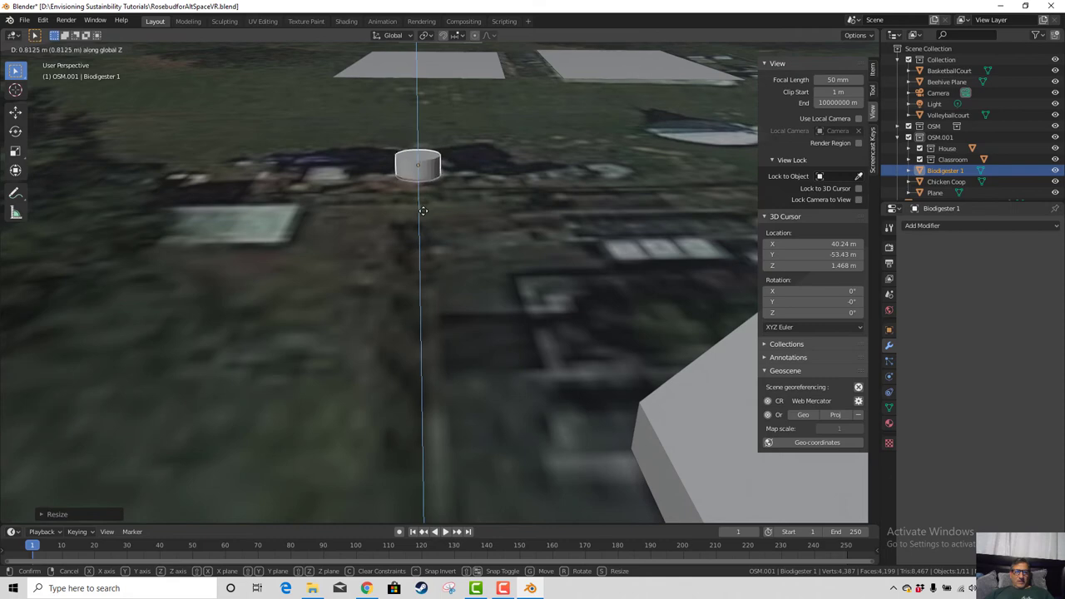
pyautogui.click(423, 210)
pyautogui.moveTo(473, 248); pyautogui.dragTo(478, 285, button='middle')
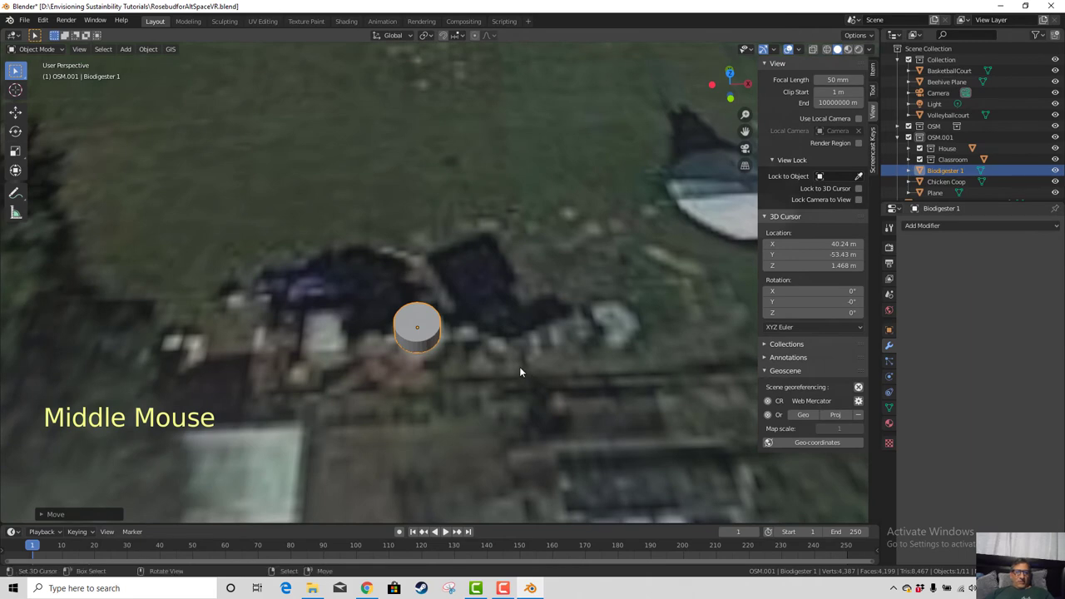
pyautogui.press('KP_7')
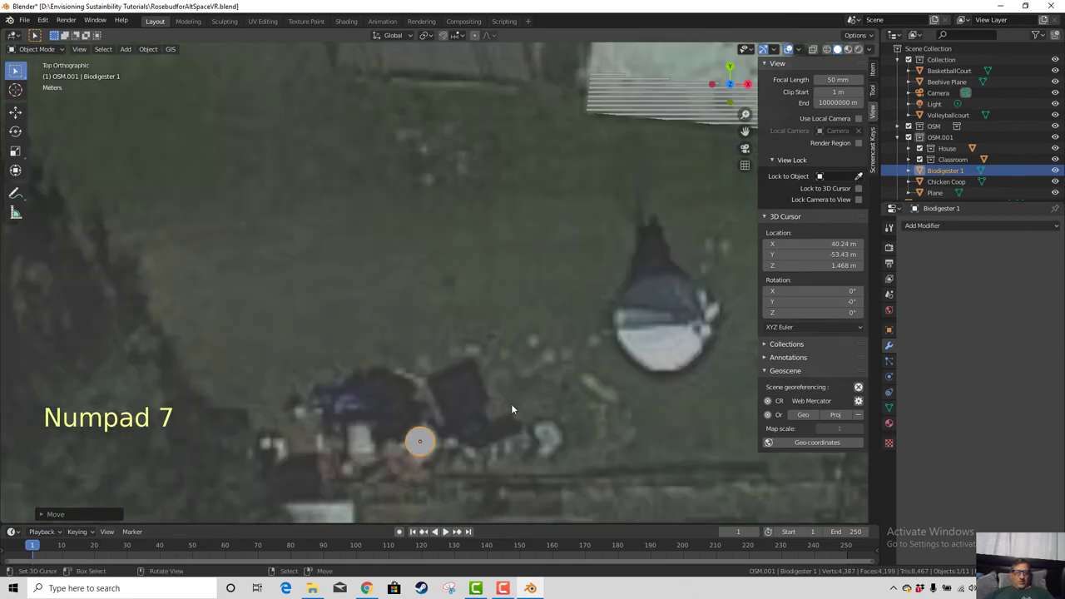
# Duplicate Biodigester 1 as Biodigester 1.001 and slide the copy along X beside the original.
pyautogui.hotkey('shift', 'd')
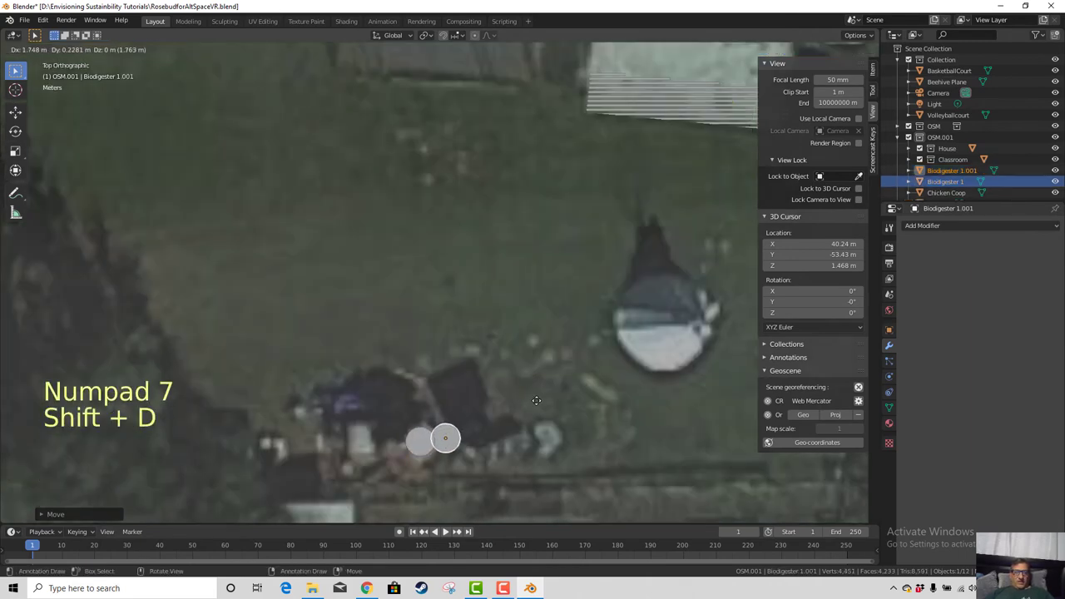
pyautogui.rightClick(527, 400)
pyautogui.press('g')
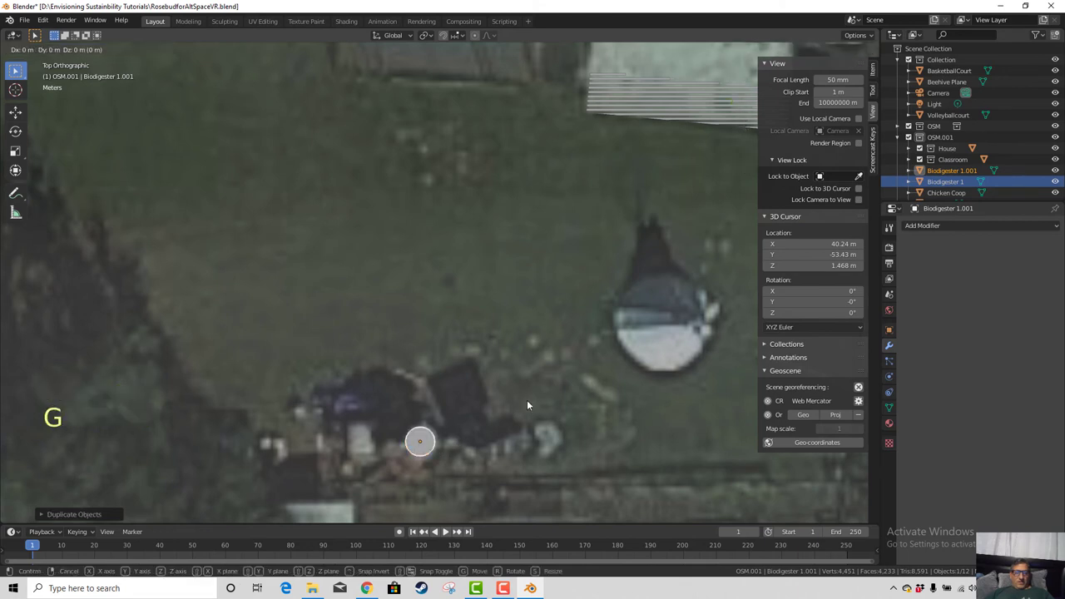
pyautogui.press('x')
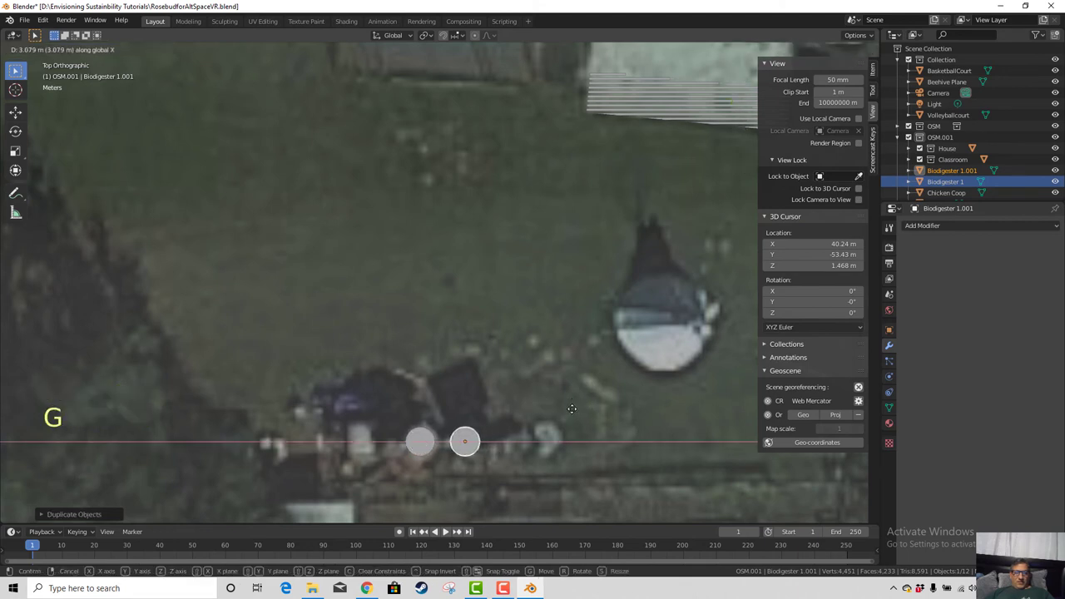
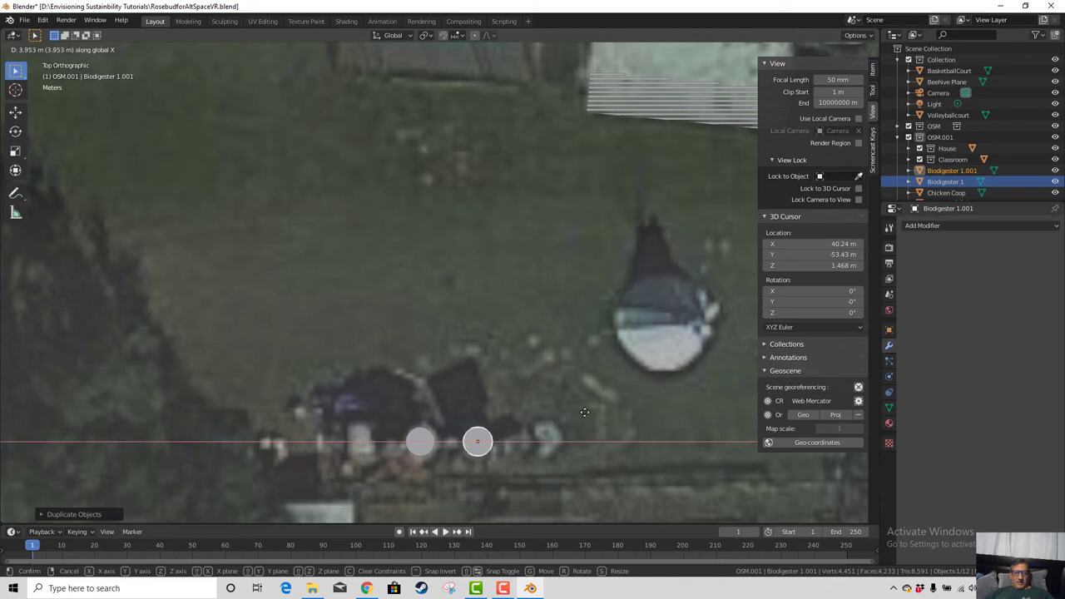
# Set the first copy's X position and rename Biodigester 1.001 to Biodigester 2.
pyautogui.click(580, 410)
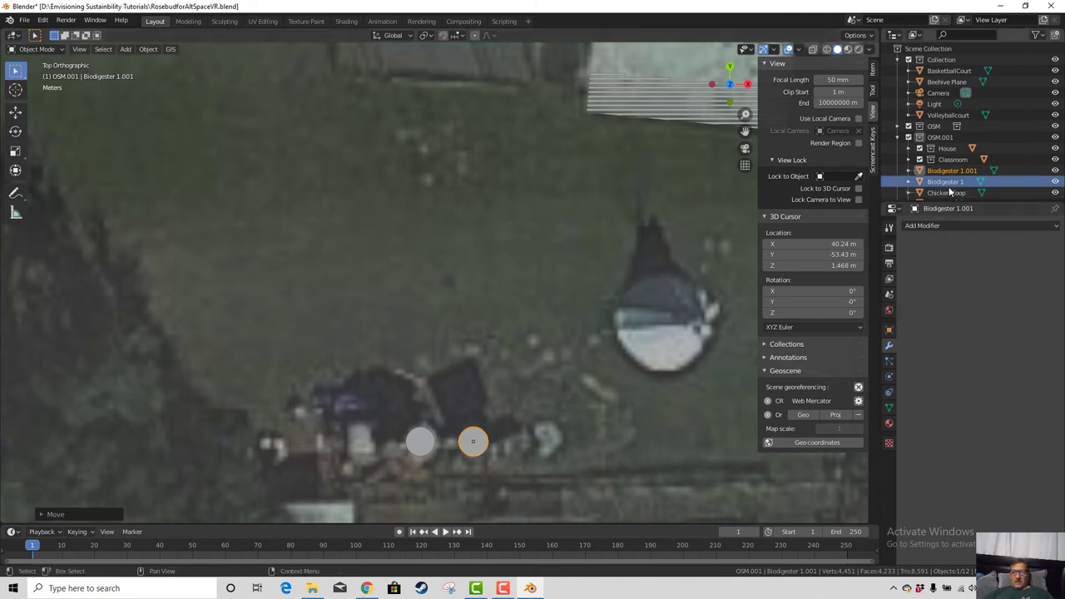
pyautogui.click(948, 170)
pyautogui.doubleClick(947, 170)
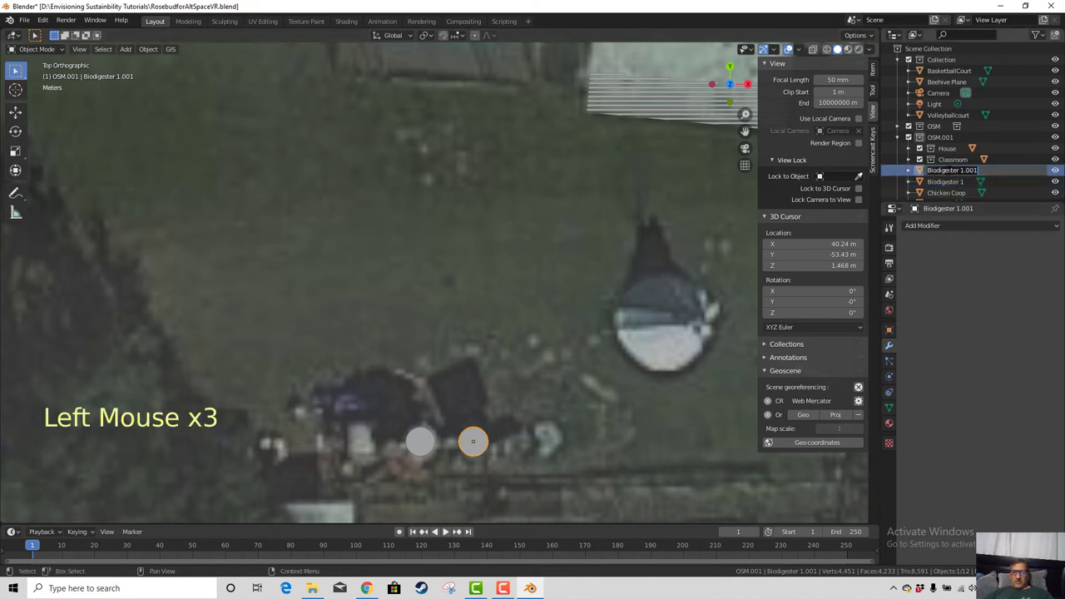
pyautogui.write('Bio')
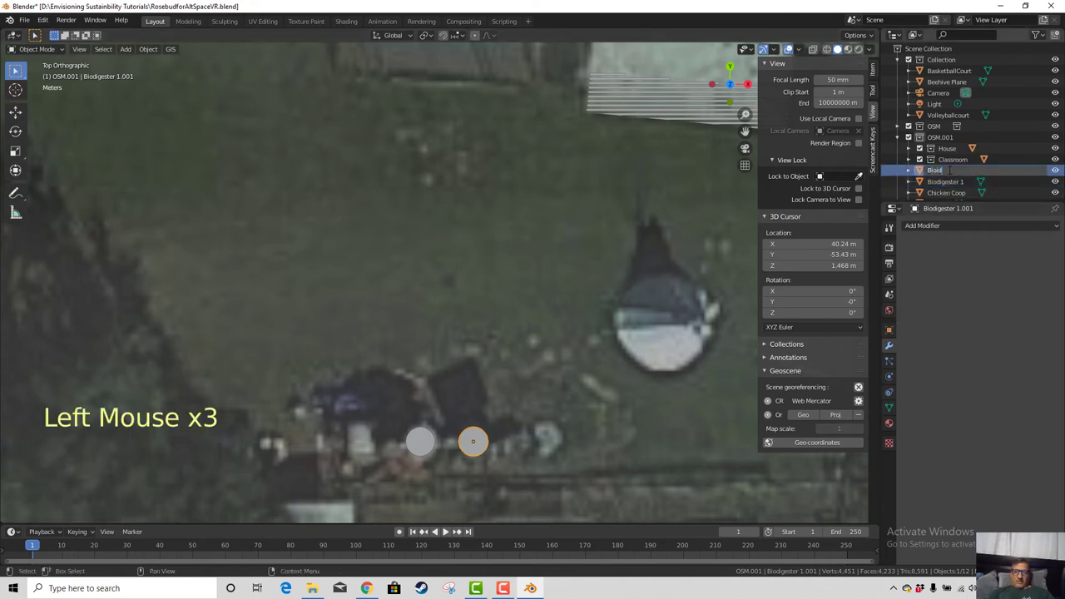
pyautogui.press('BackSpace')
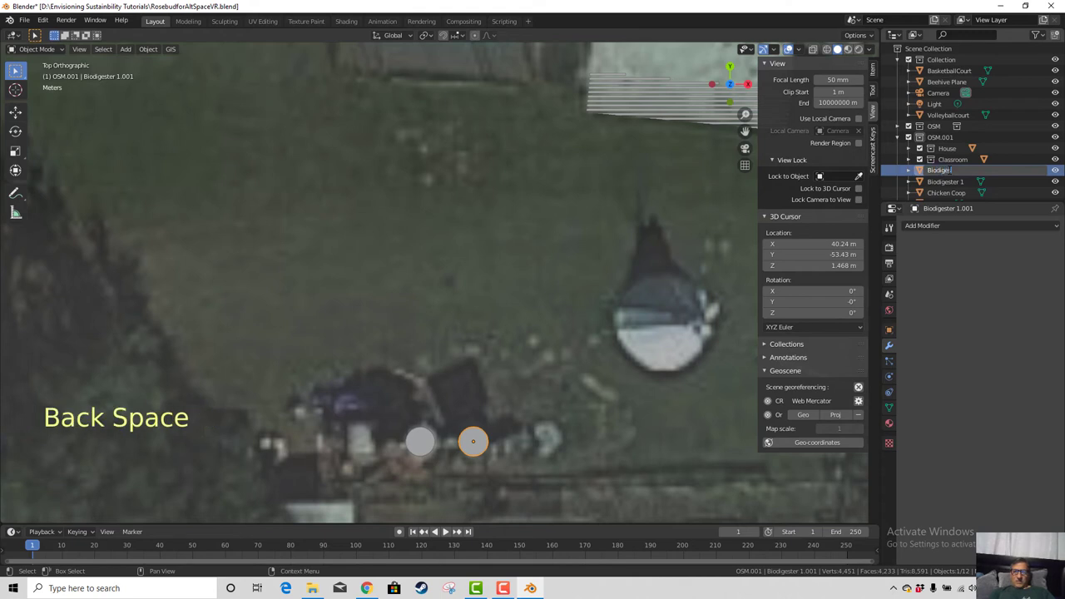
pyautogui.press('Return')
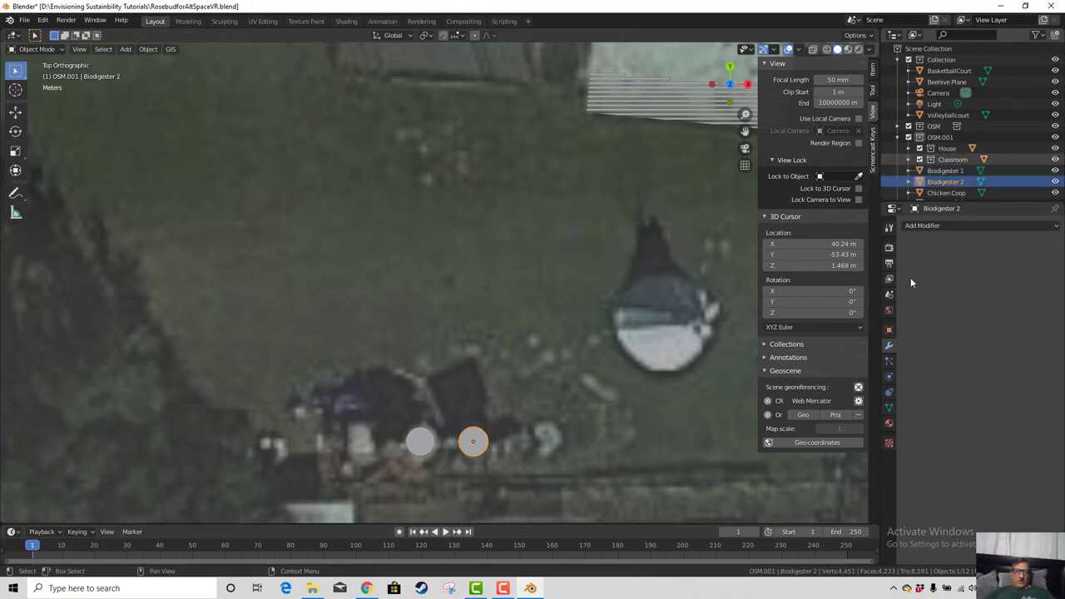
# Duplicate Biodigester 2, slide the copy along X, and name it Biodigester 3.
pyautogui.hotkey('shift', 'd')
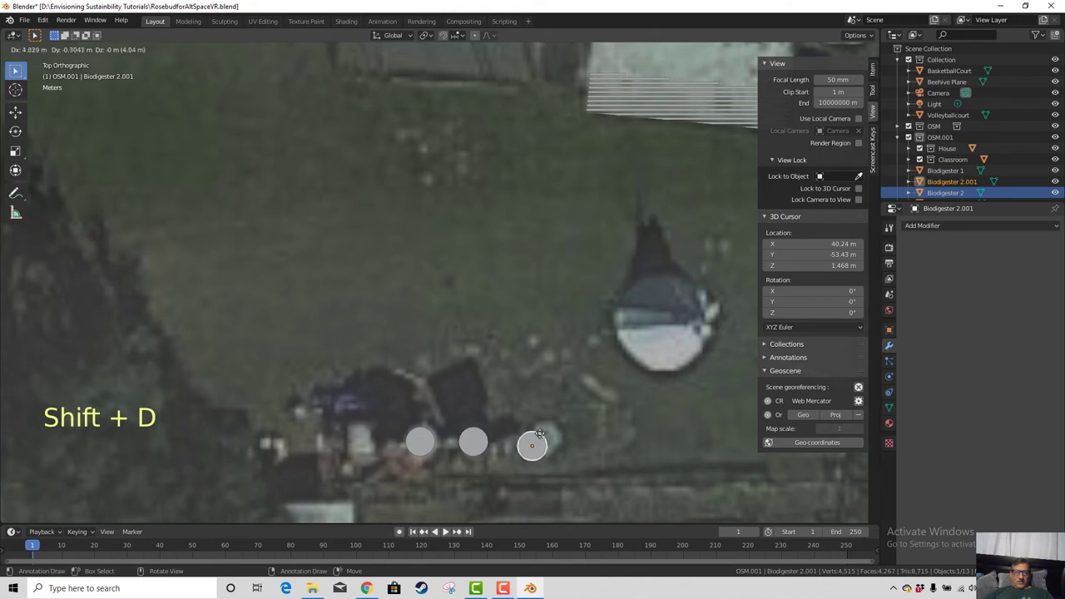
pyautogui.rightClick(526, 434)
pyautogui.press('g')
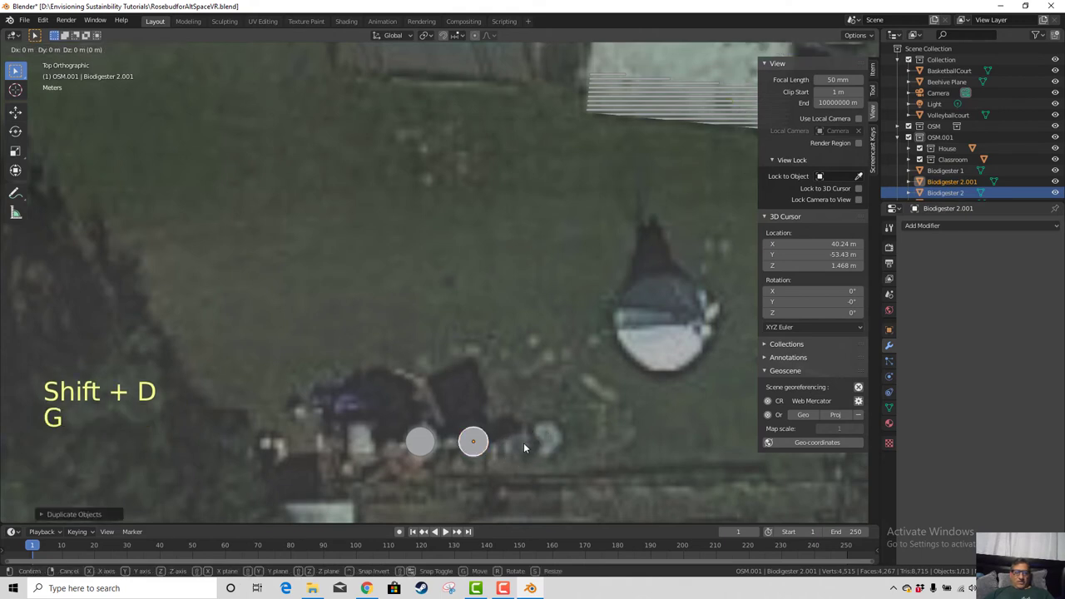
pyautogui.press('x')
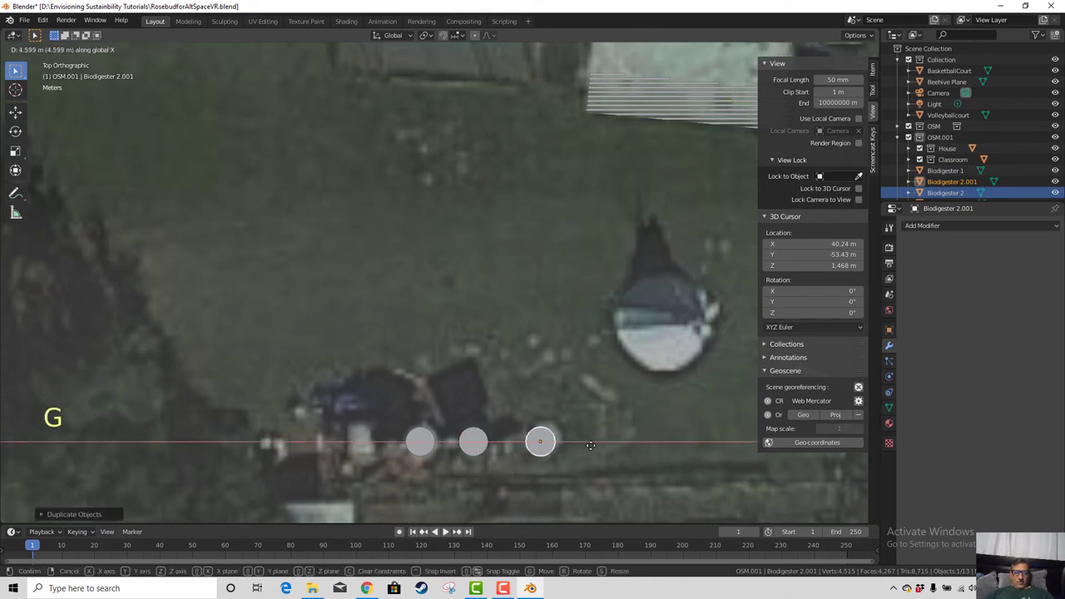
pyautogui.click(592, 446)
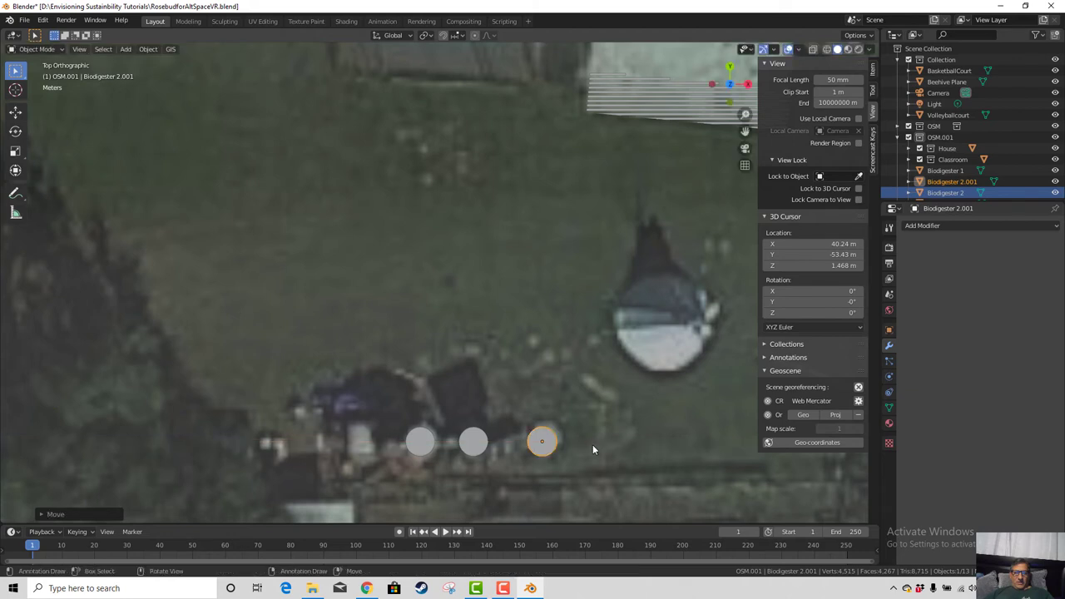
pyautogui.click(957, 181)
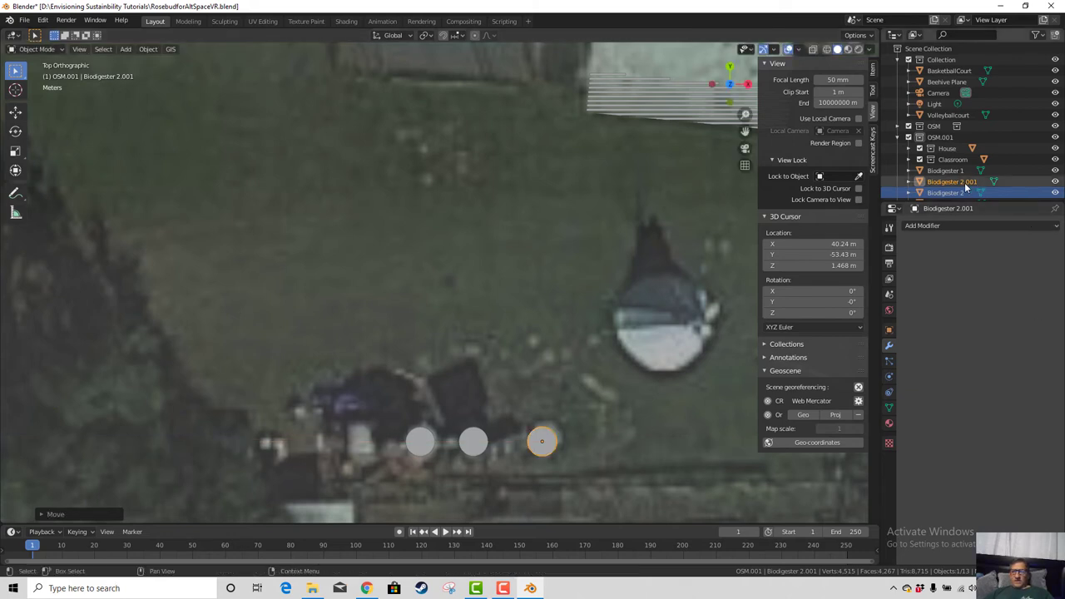
pyautogui.doubleClick(964, 183)
pyautogui.write('Bi')
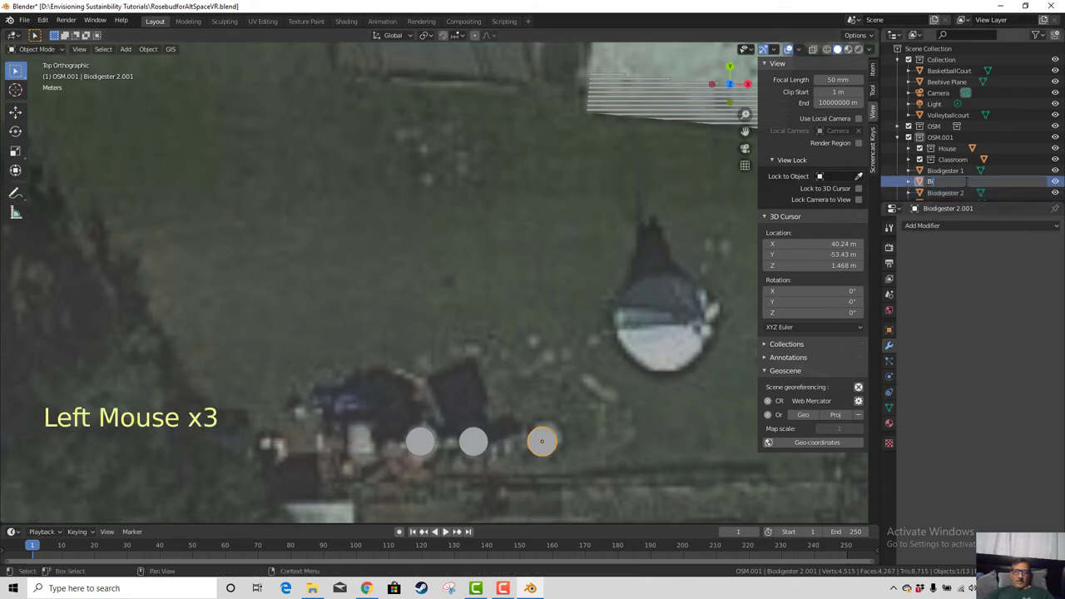
pyautogui.write('odigester')
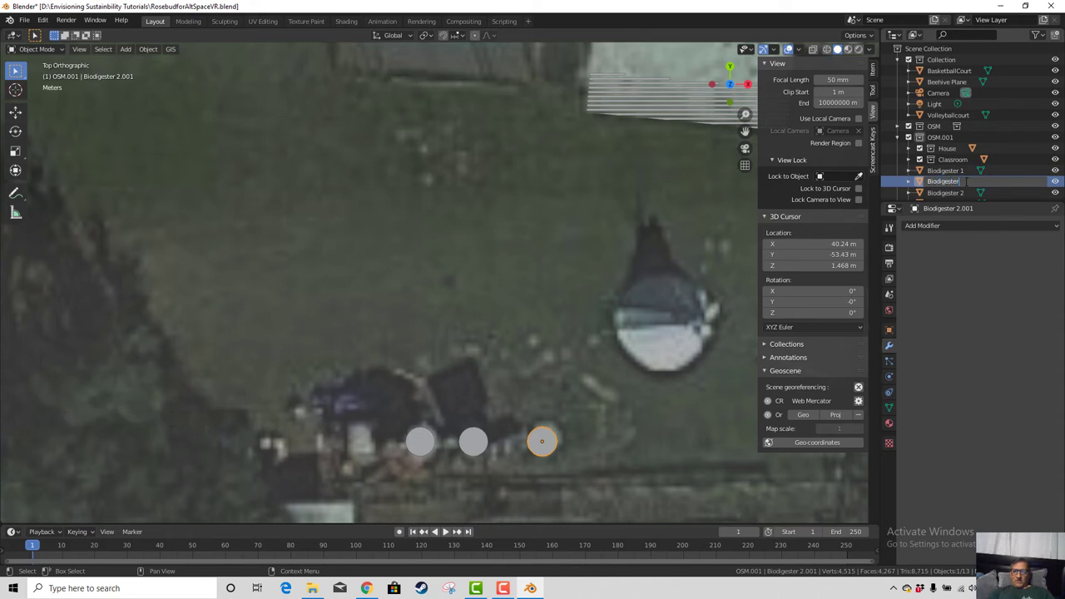
pyautogui.write(' 3')
pyautogui.press('Return')
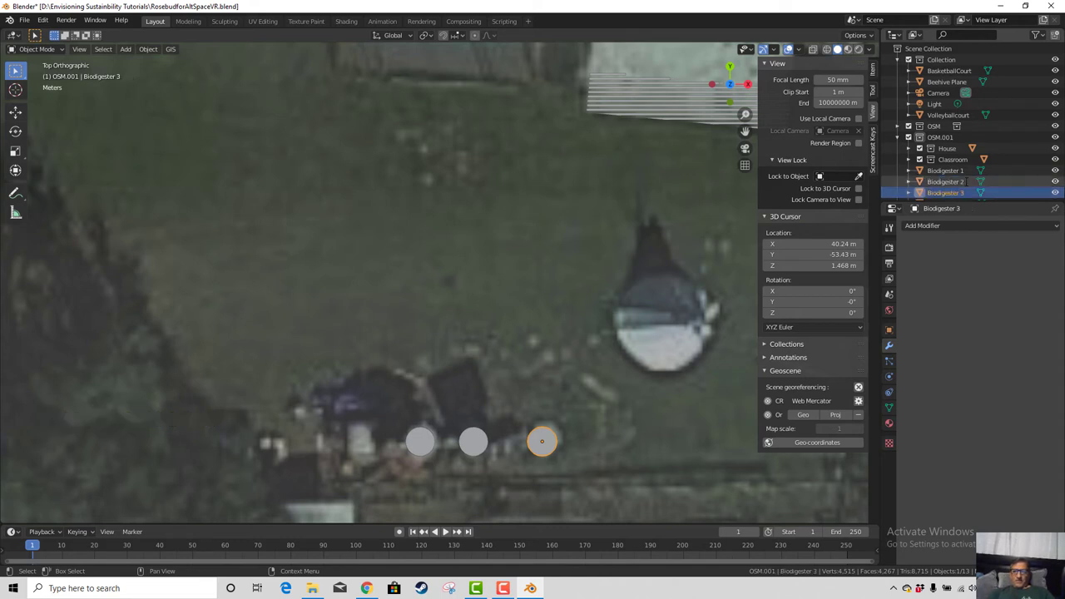
# In an angled perspective view, adjust Biodigester 3's height along Z.
pyautogui.scroll(-2, 559, 363)
pyautogui.scroll(-2, 559, 364)
pyautogui.moveTo(533, 414); pyautogui.dragTo(528, 326, button='middle')
pyautogui.scroll(2, 541, 279)
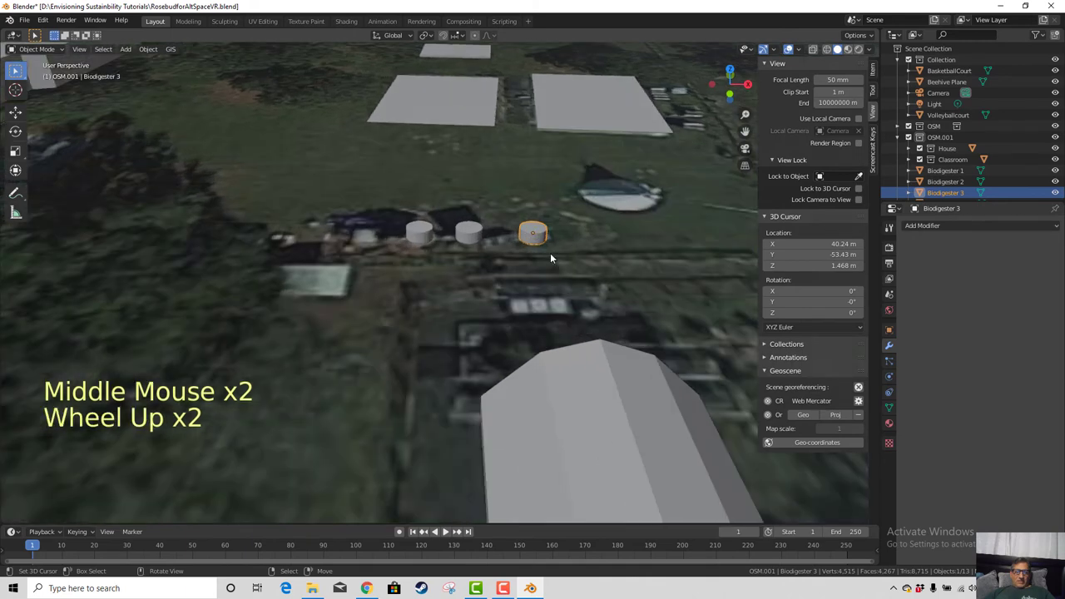
pyautogui.press('g')
pyautogui.press('z')
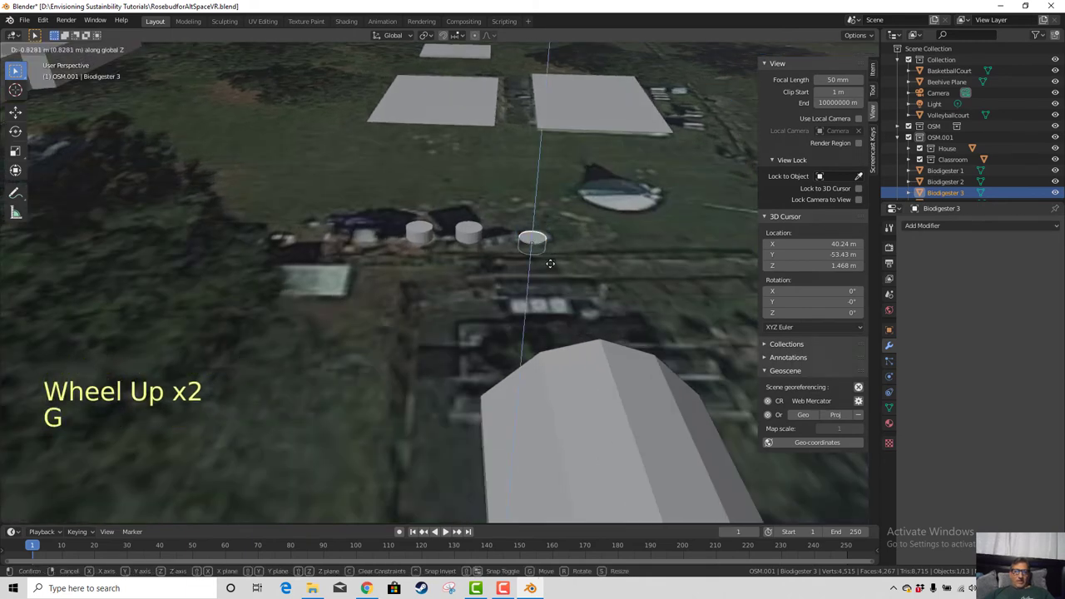
pyautogui.click(550, 264)
# Lower Biodigester 2 by 0.73 m along Z so it sits on the ground.
pyautogui.rightClick(470, 234)
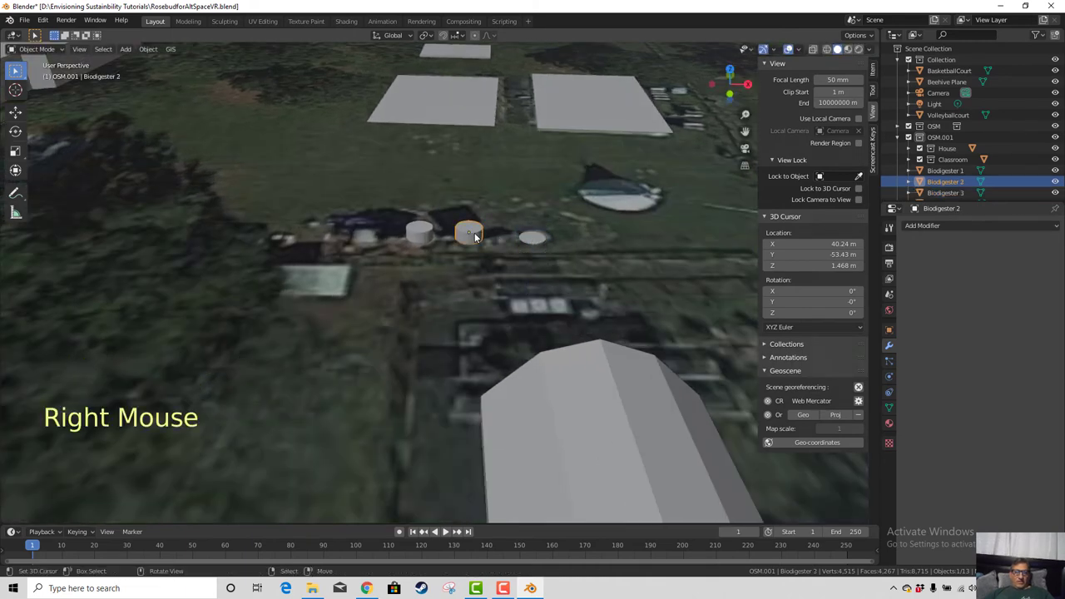
pyautogui.press('g')
pyautogui.press('z')
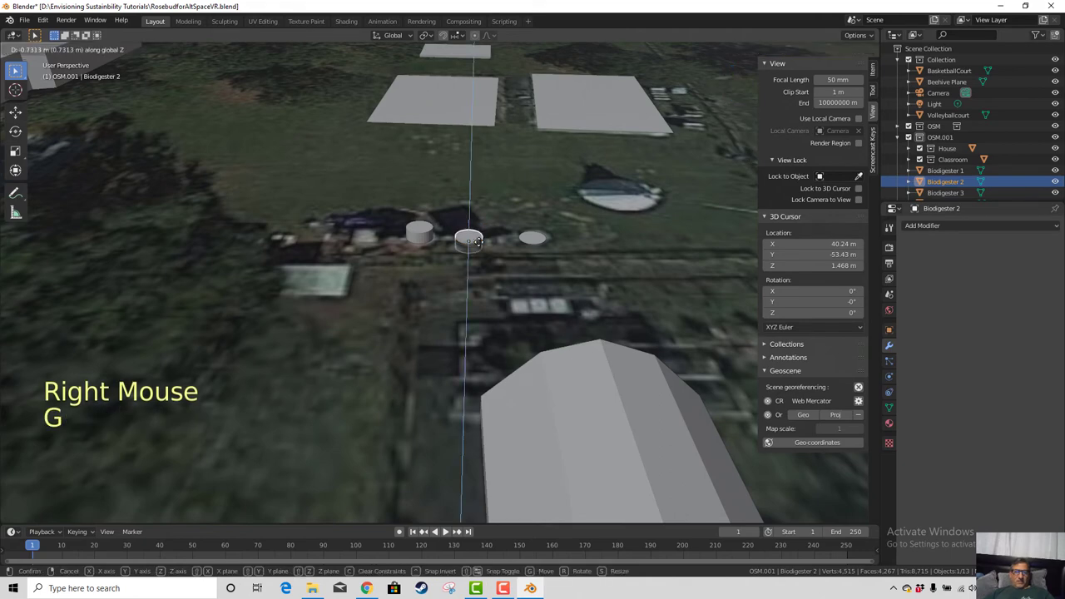
pyautogui.click(474, 240)
pyautogui.scroll(2, 491, 296)
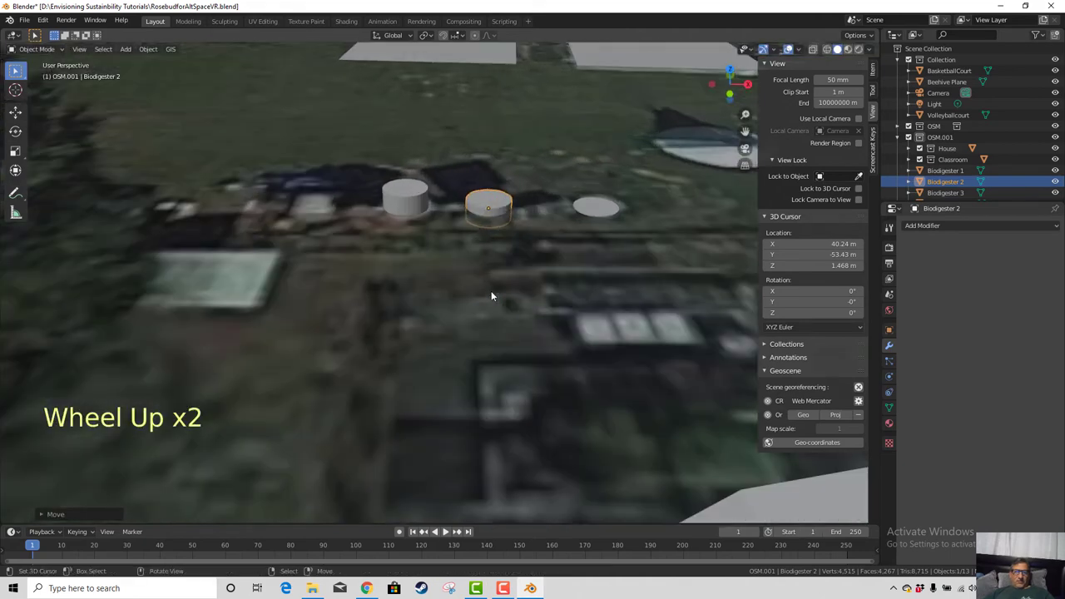
pyautogui.scroll(1, 491, 296)
pyautogui.scroll(-2, 505, 206)
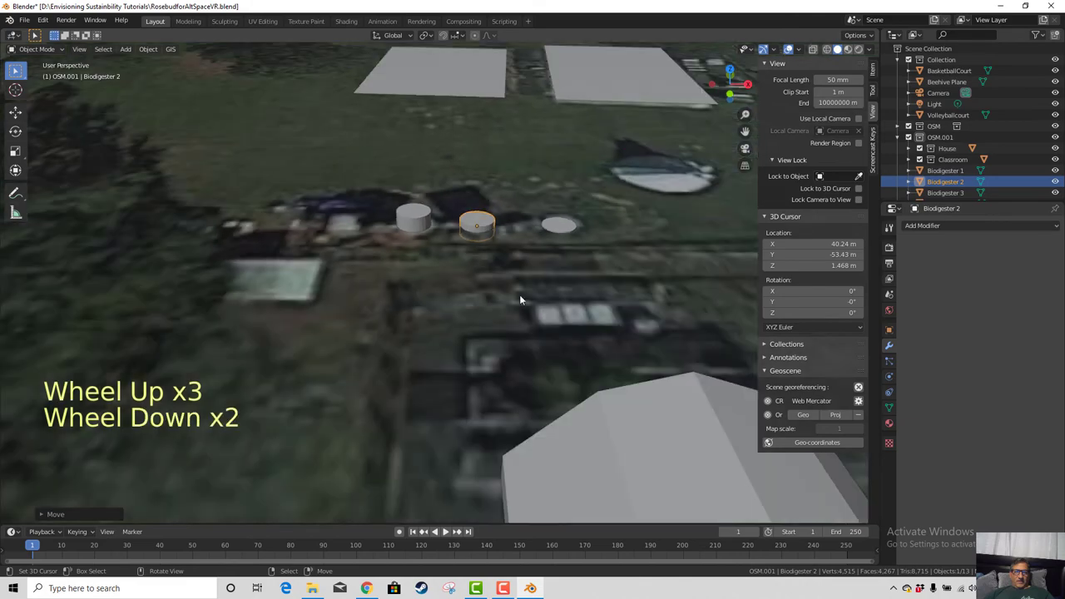
pyautogui.moveTo(513, 326); pyautogui.dragTo(481, 310, button='middle')
pyautogui.scroll(-3, 517, 353)
# Rename the arched building object Plane to 'Greenhouse' in the Outliner.
pyautogui.rightClick(481, 310)
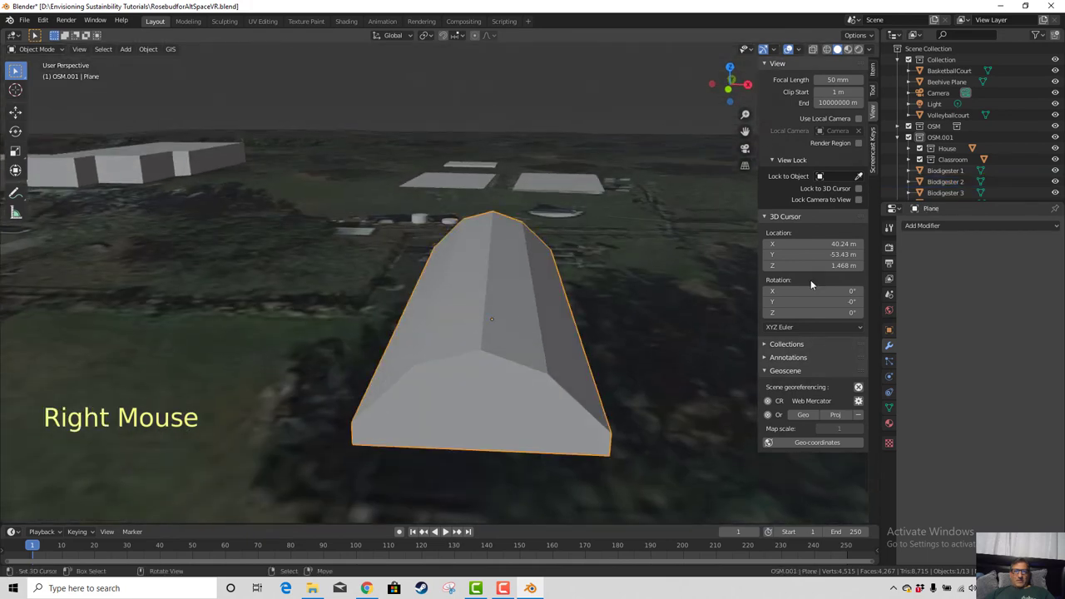
pyautogui.scroll(-2, 985, 181)
pyautogui.scroll(-1, 985, 180)
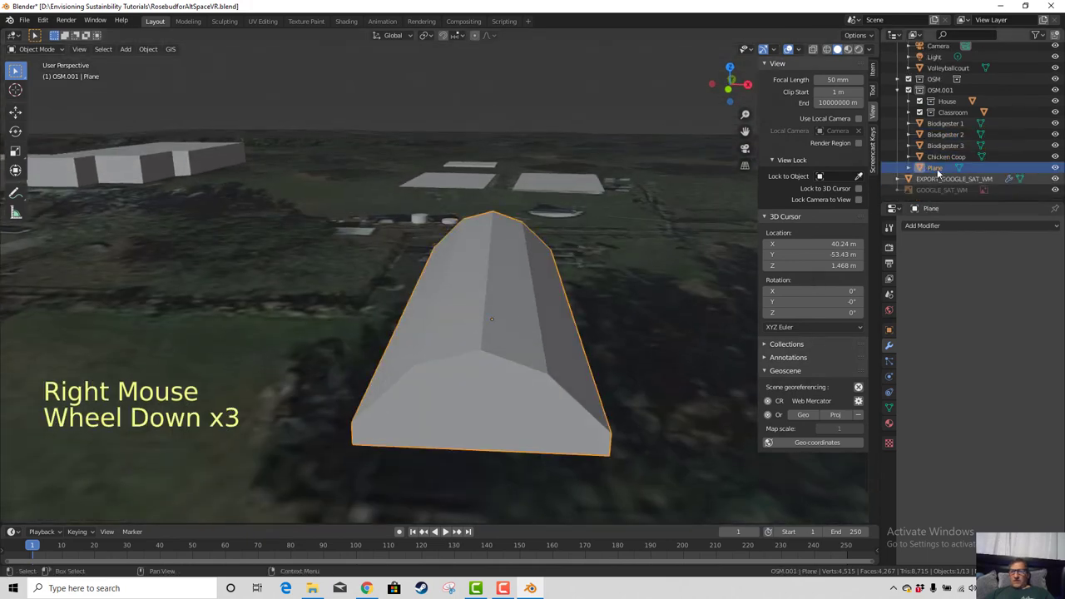
pyautogui.rightClick(937, 170)
pyautogui.click(982, 172)
pyautogui.doubleClick(932, 169)
pyautogui.write('Gree')
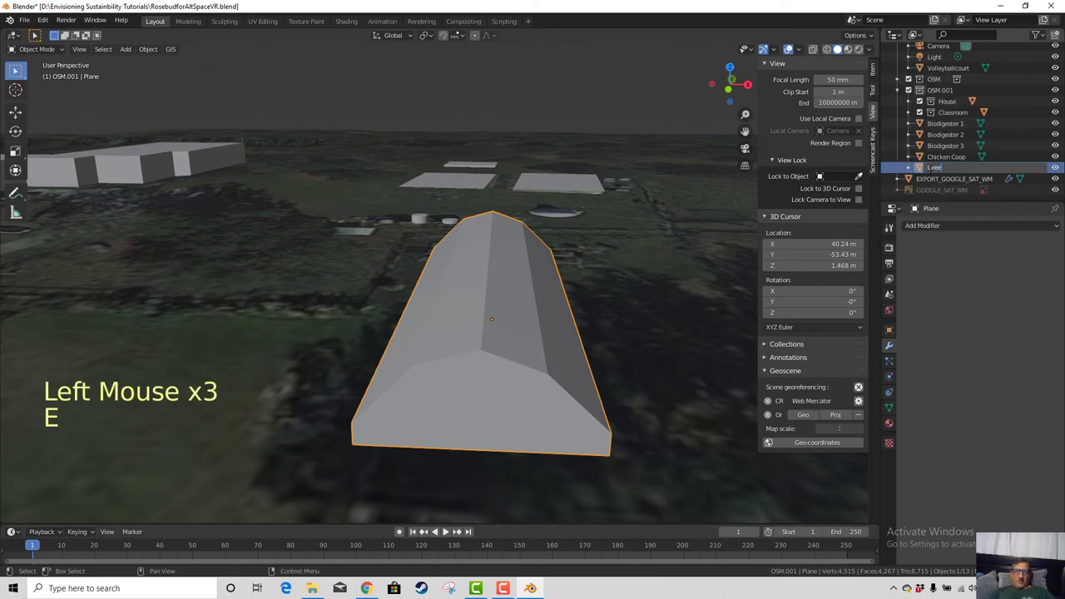
pyautogui.write('nhouse')
pyautogui.press('Return')
# Switch to a top-down view centred on the farm buildings.
pyautogui.scroll(-4, 543, 230)
pyautogui.moveTo(544, 231); pyautogui.dragTo(512, 363, button='middle')
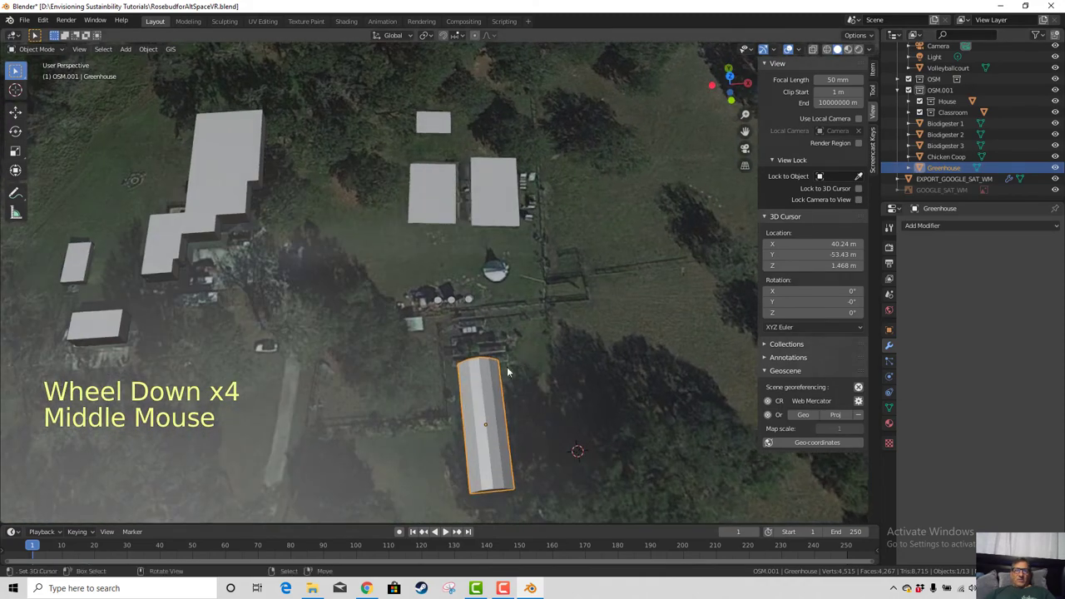
pyautogui.moveTo(557, 396)
pyautogui.mouseDown(button='middle')
pyautogui.moveTo(563, 411)
pyautogui.moveTo(542, 409)
pyautogui.mouseUp(button='middle')
pyautogui.scroll(-2, 483, 401)
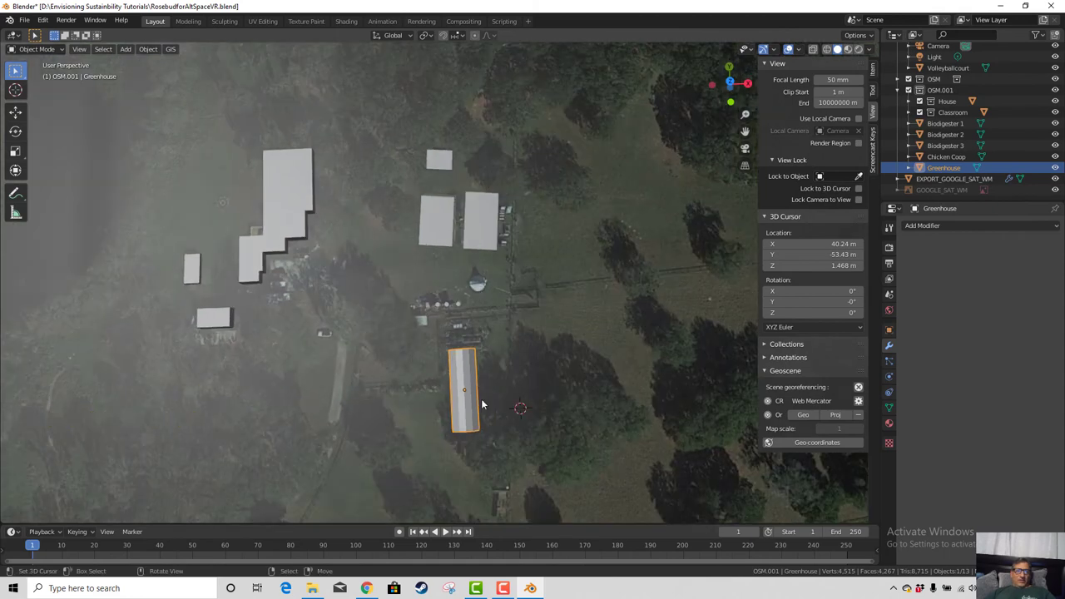
pyautogui.press('KP_7')
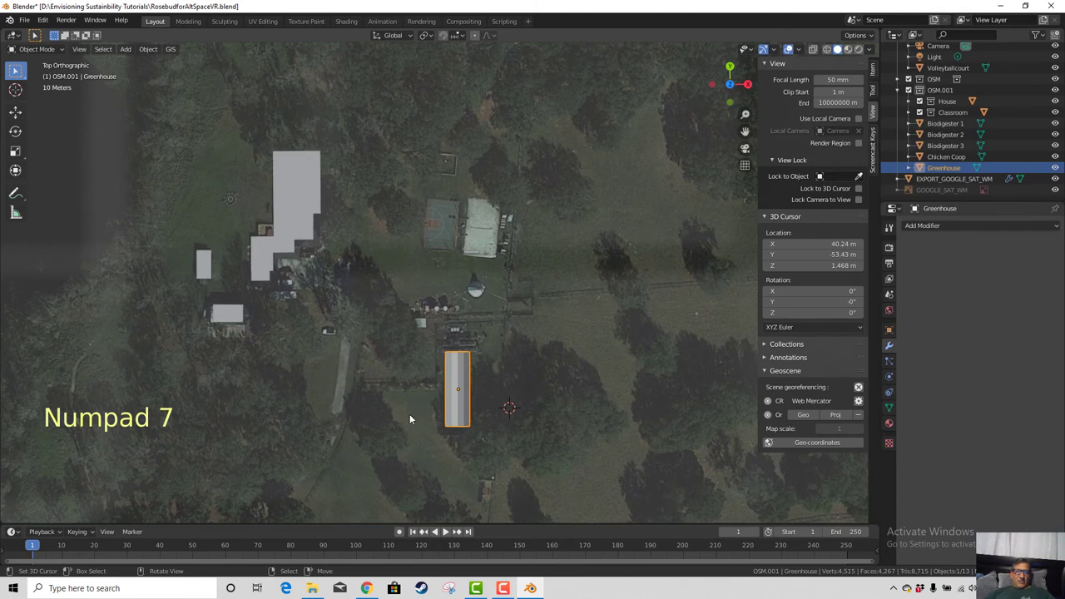
pyautogui.keyDown('shift'); pyautogui.moveTo(414, 404); pyautogui.dragTo(550, 397, button='middle'); pyautogui.keyUp('shift')
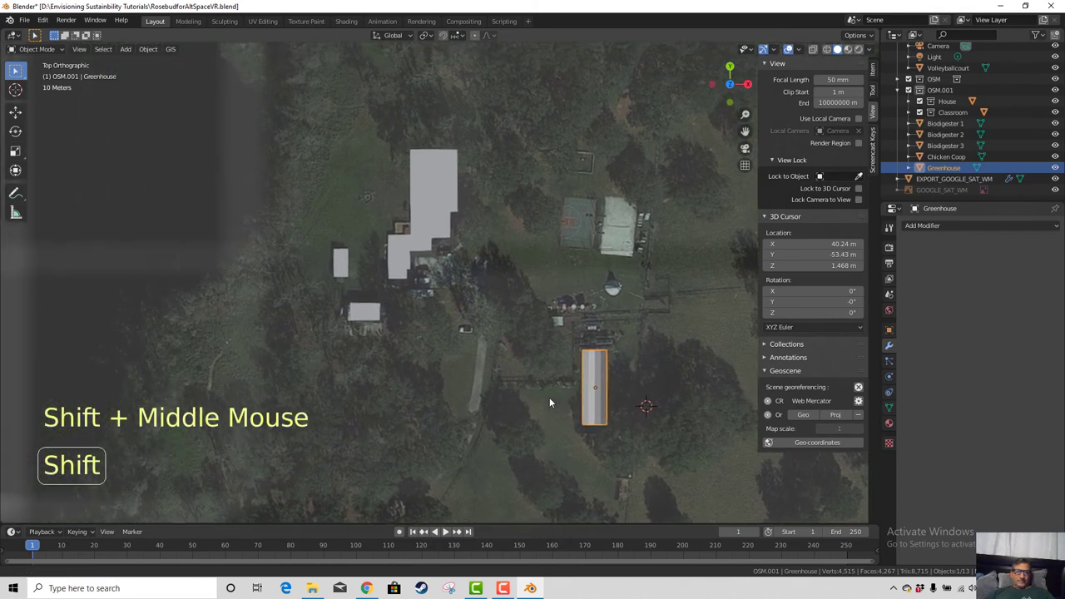
pyautogui.scroll(1, 545, 426)
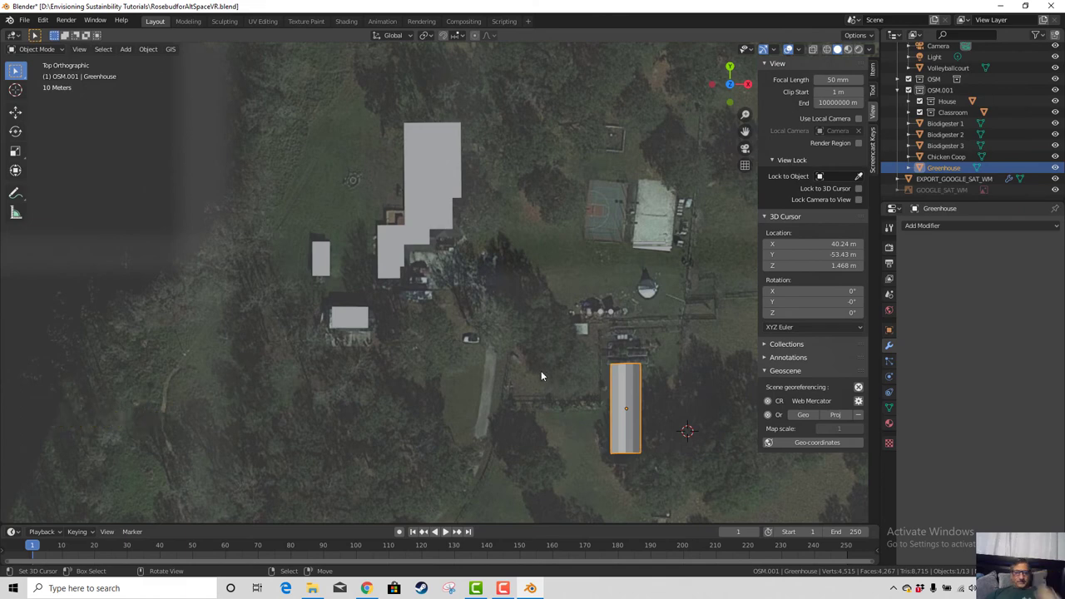
# Add a new plane and move it near the greenhouse.
pyautogui.click(126, 50)
pyautogui.moveTo(140, 62)
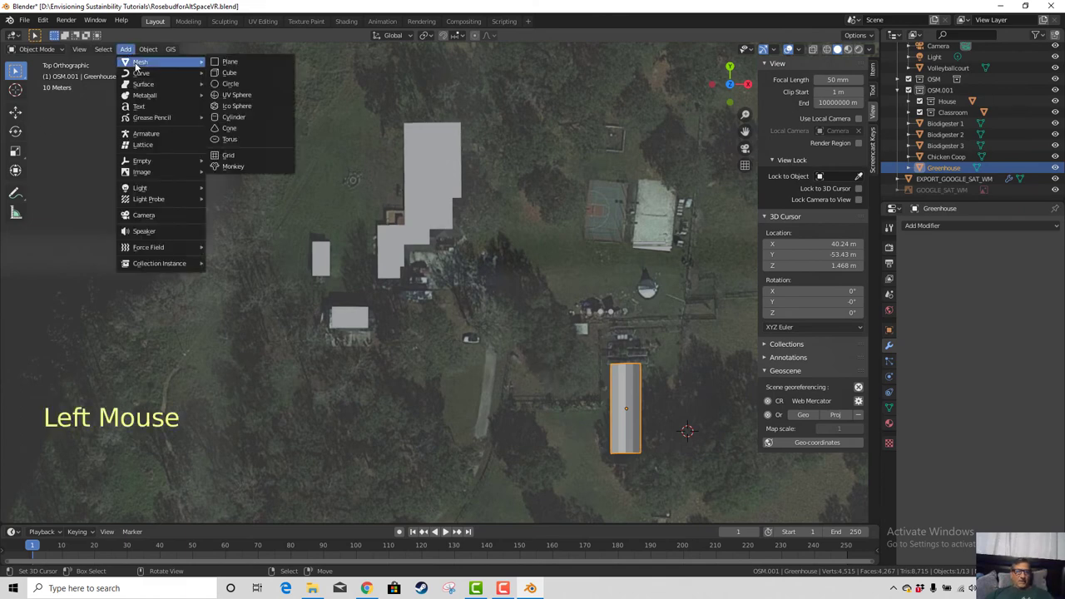
pyautogui.click(229, 62)
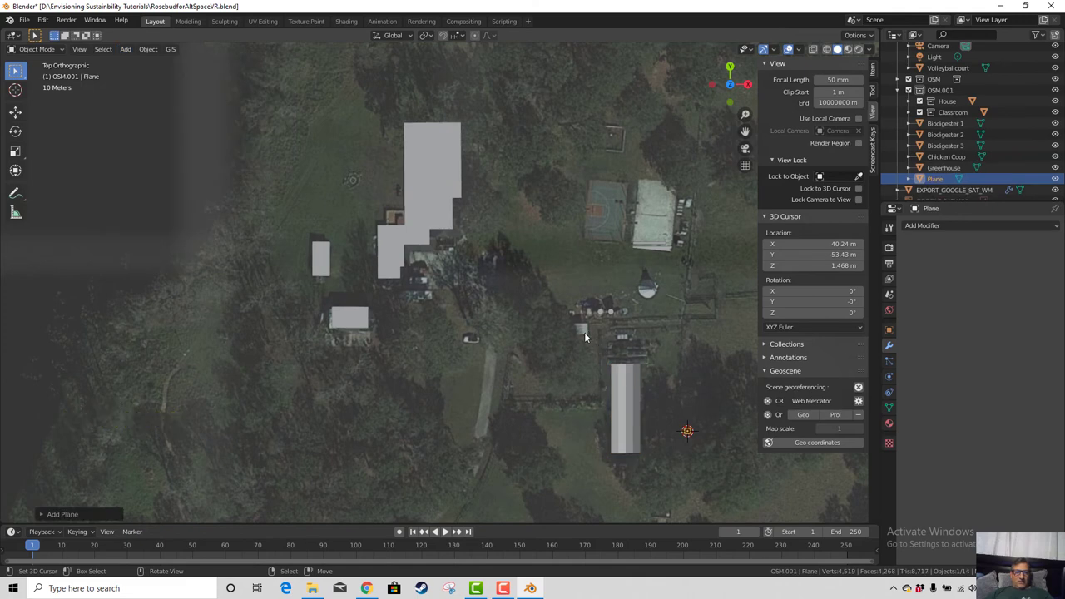
pyautogui.press('g')
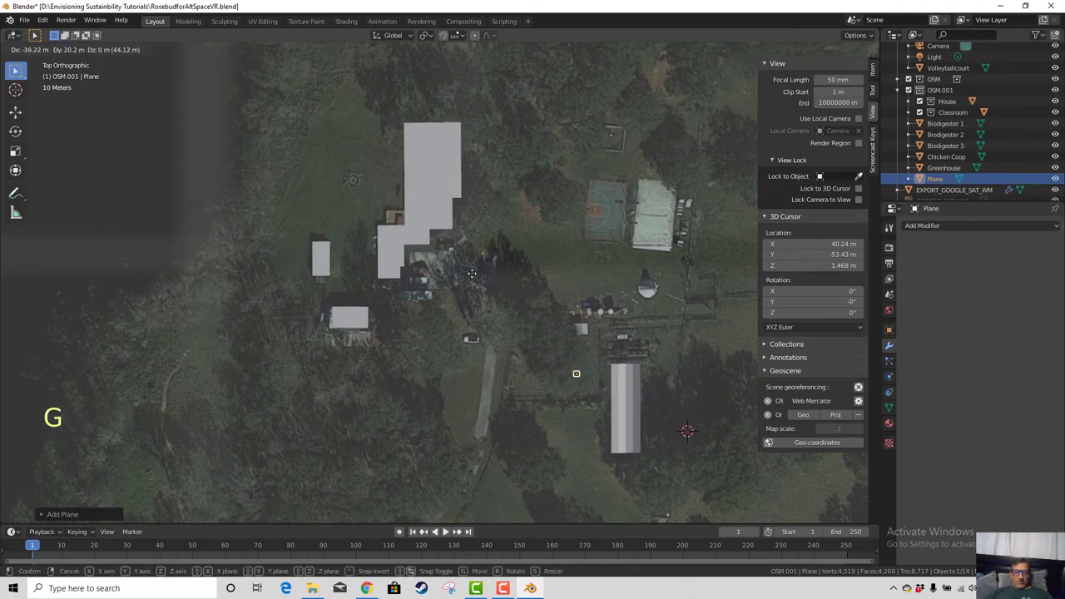
pyautogui.click(451, 263)
# Scale the plane up about 4.67 times and place it just west of the greenhouse.
pyautogui.press('s')
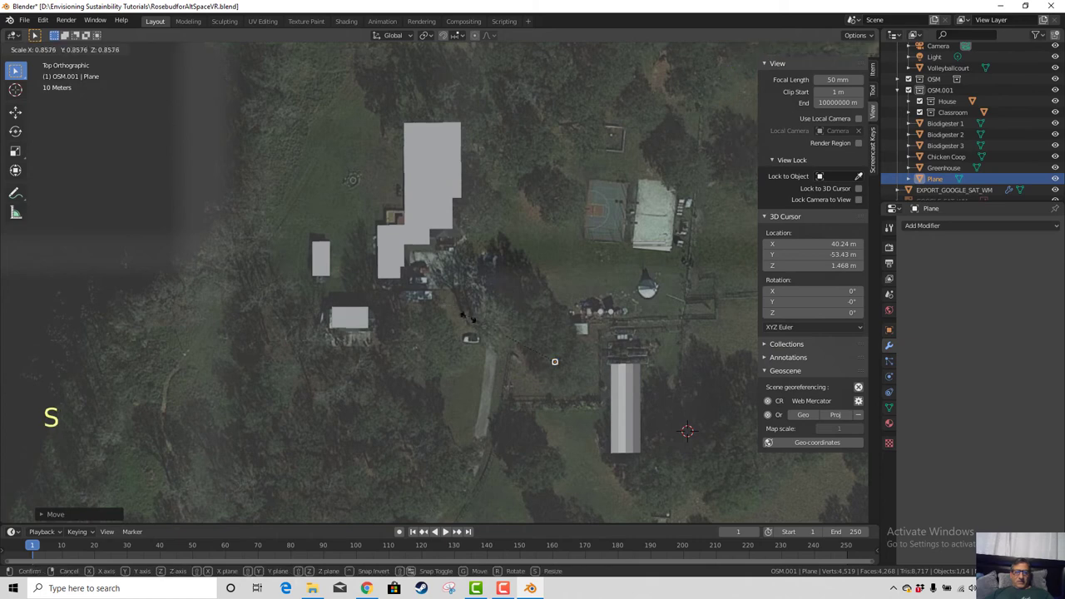
pyautogui.click(524, 343)
pyautogui.press('s')
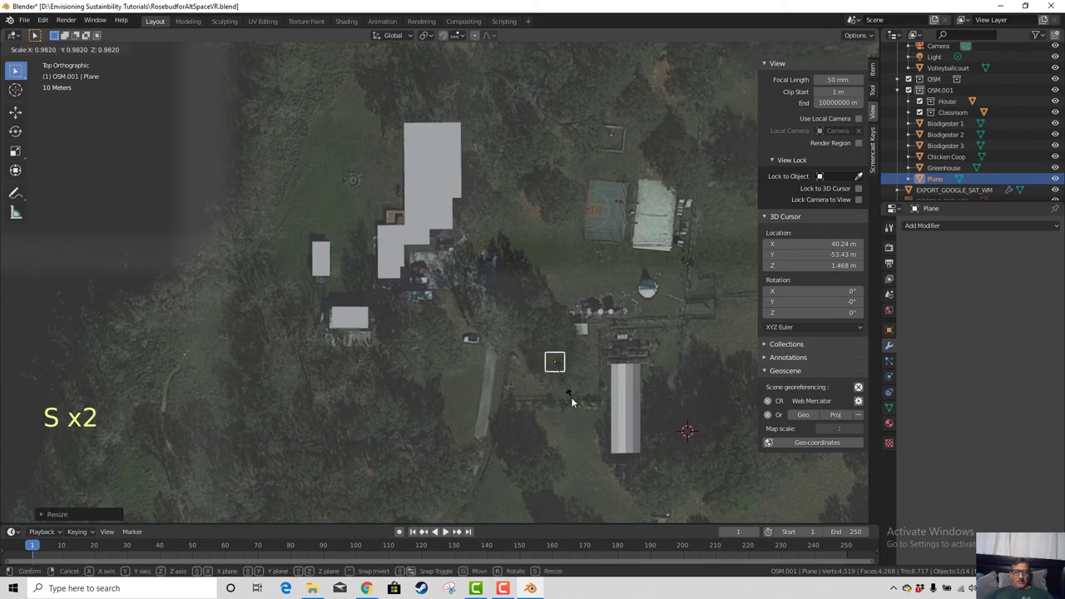
pyautogui.click(717, 460)
pyautogui.press('g')
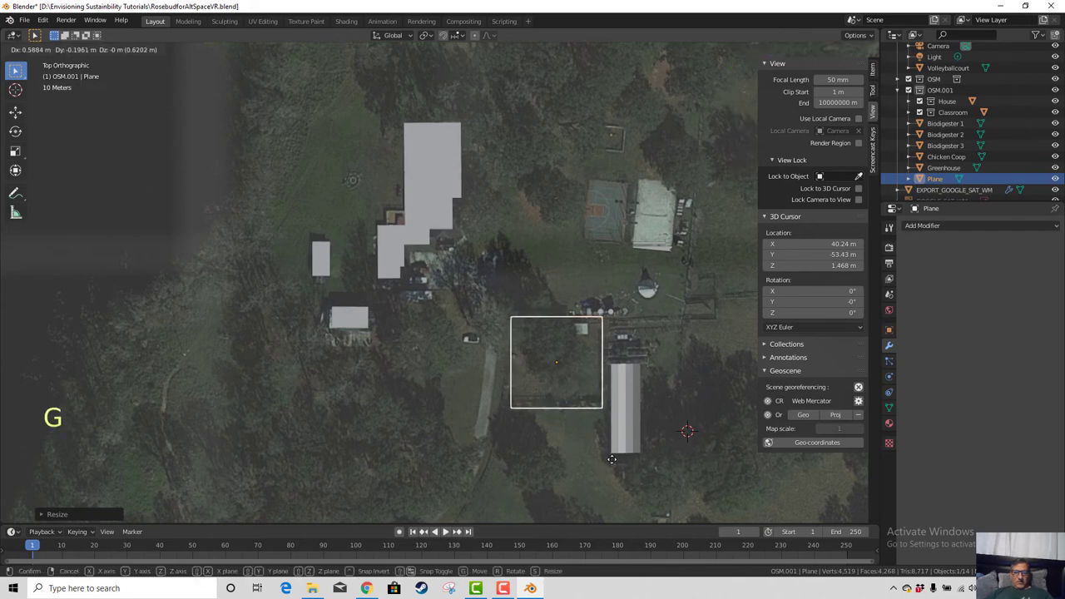
pyautogui.click(611, 459)
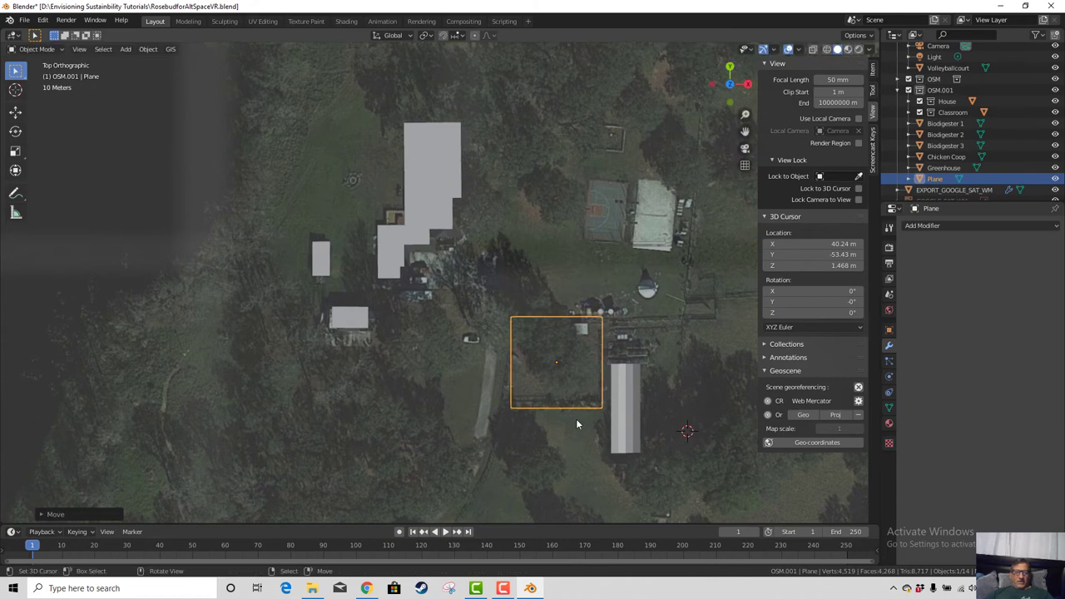
pyautogui.scroll(-1, 582, 446)
# Rename the new Plane to 'Goat Area' in the Outliner.
pyautogui.rightClick(594, 463)
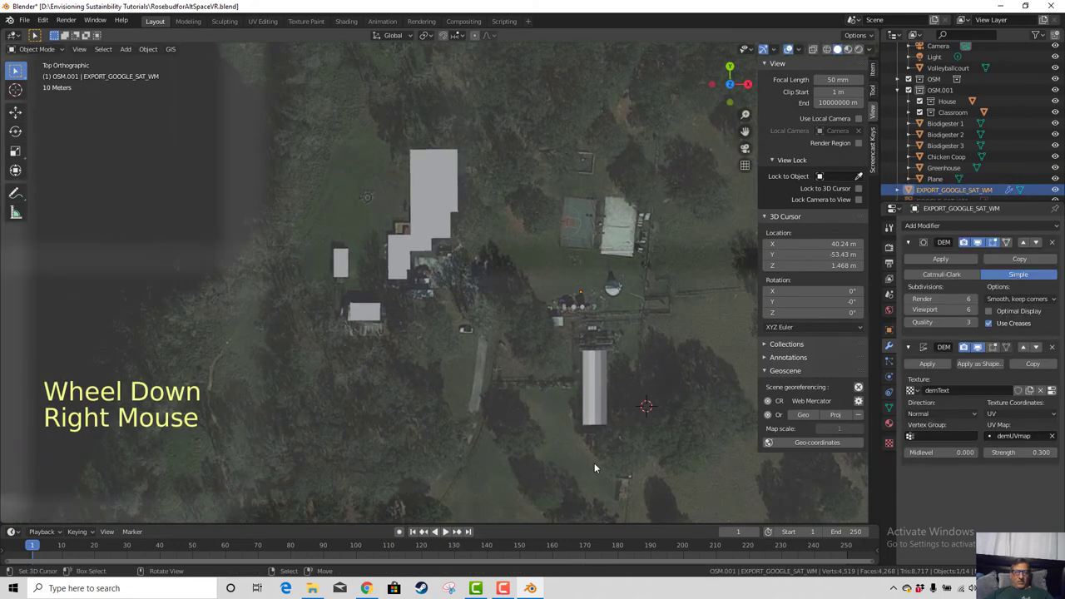
pyautogui.rightClick(550, 380)
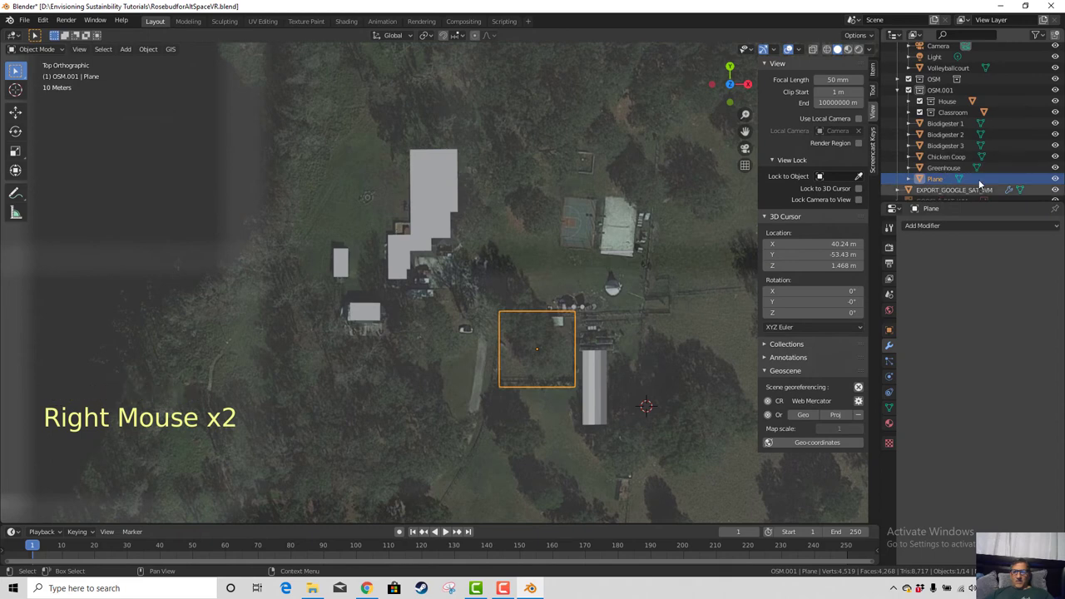
pyautogui.click(939, 181)
pyautogui.click(939, 180)
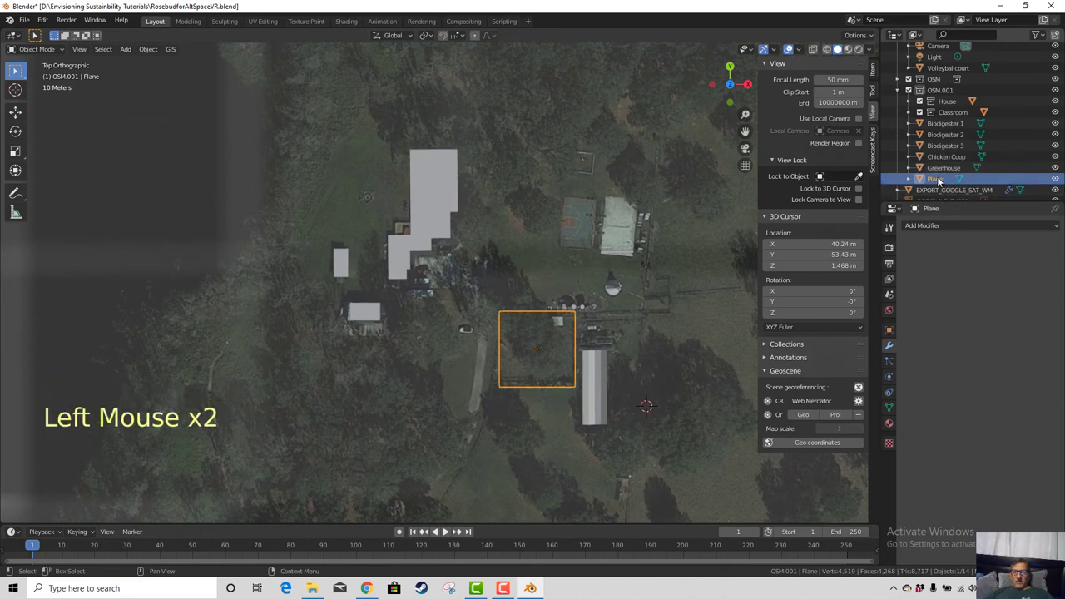
pyautogui.tripleClick(937, 180)
pyautogui.write('Goat')
pyautogui.press('shift')
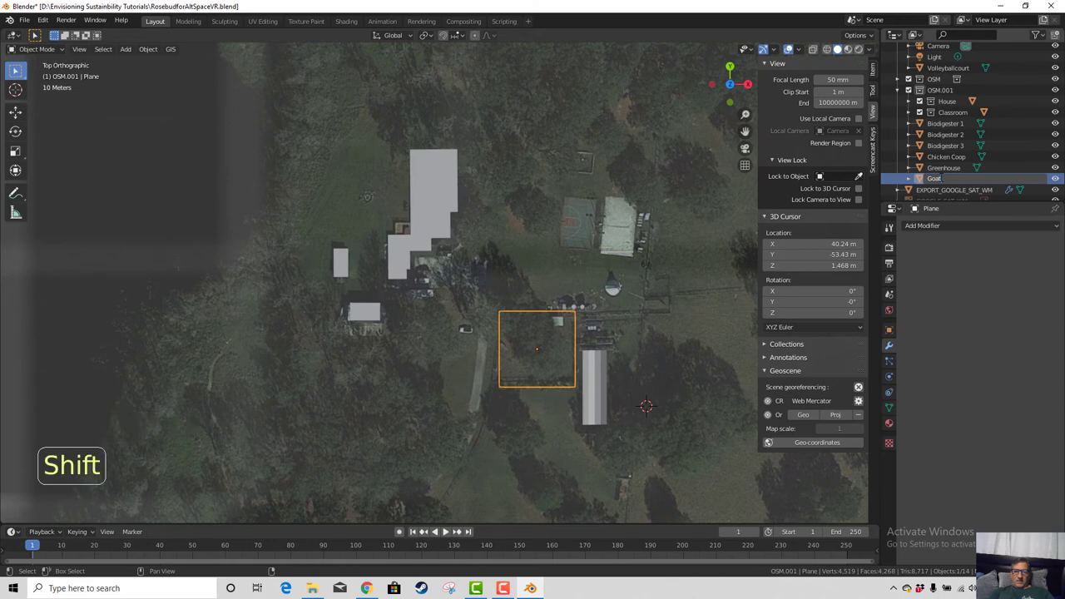
pyautogui.write('Area')
pyautogui.press('Return')
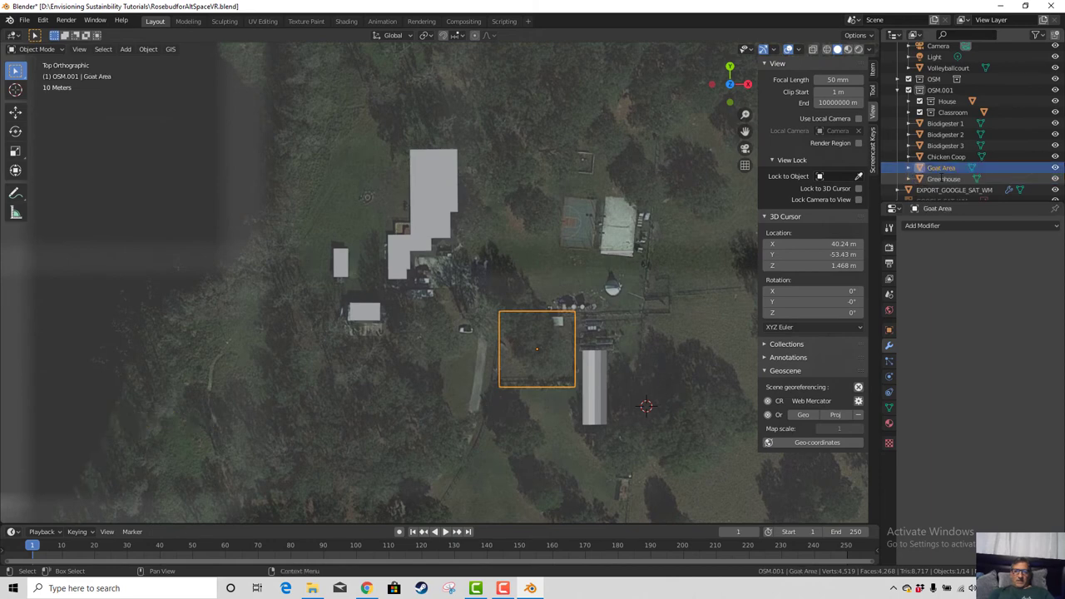
pyautogui.scroll(2, 537, 374)
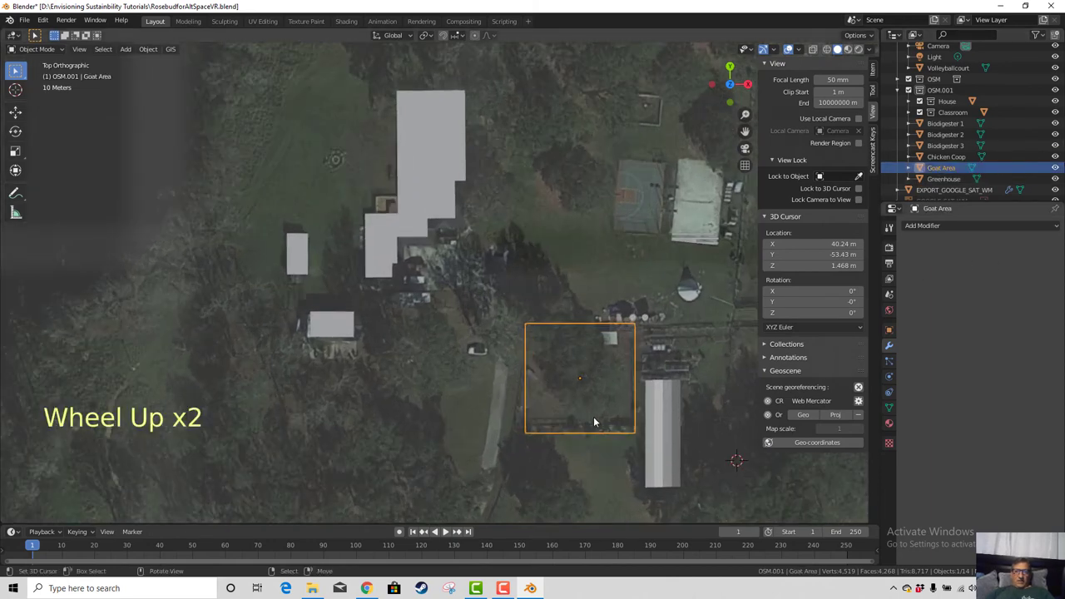
pyautogui.moveTo(593, 426); pyautogui.dragTo(576, 354, button='middle')
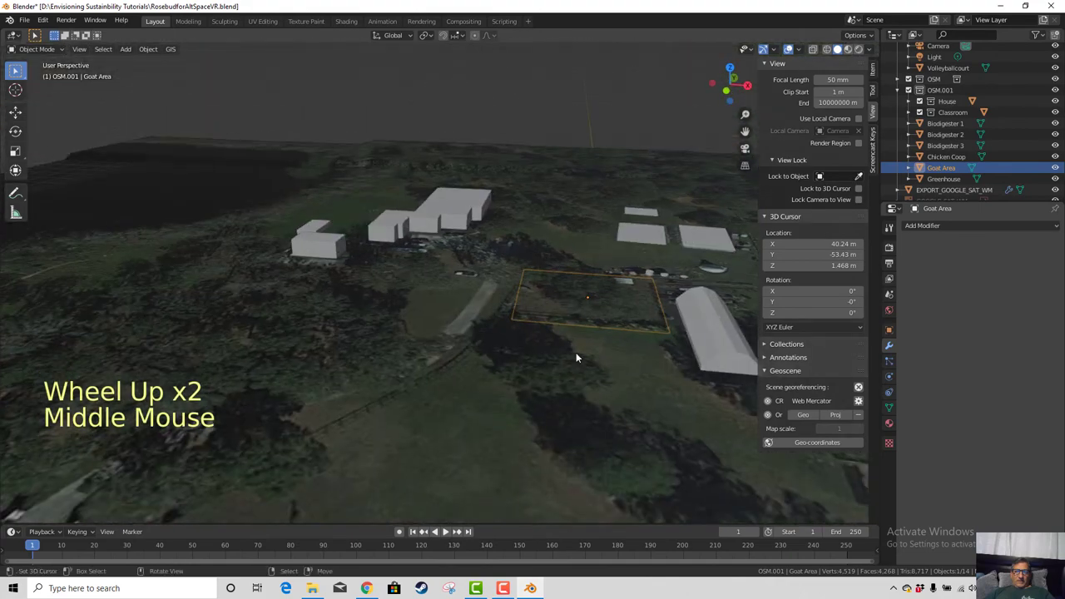
# In Edit Mode, box-select the Goat Area face and raise it along Z.
pyautogui.press('Tab')
pyautogui.press('Tab')
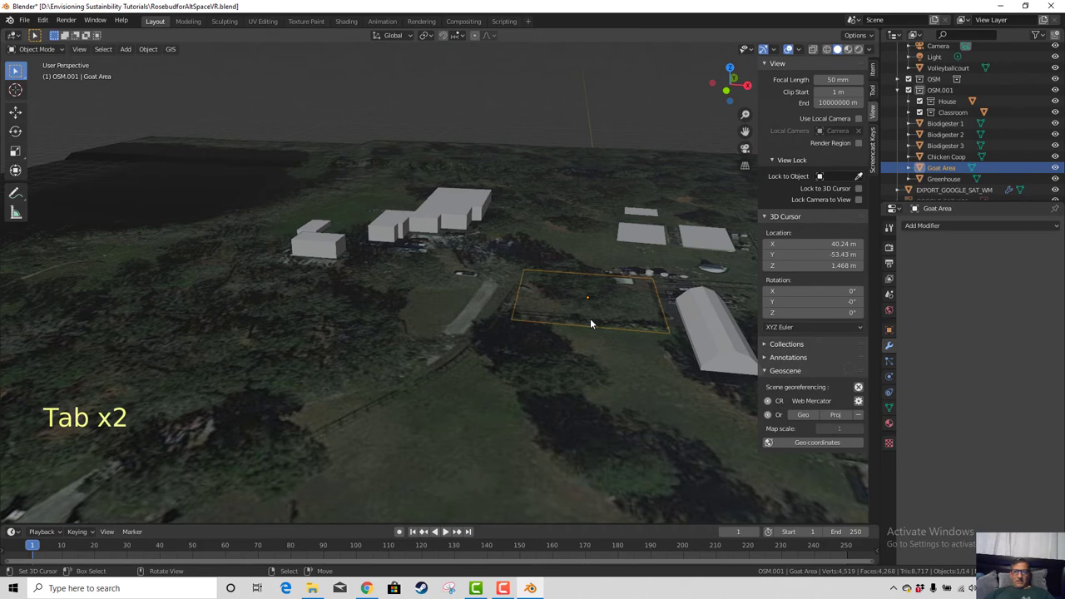
pyautogui.press('Tab')
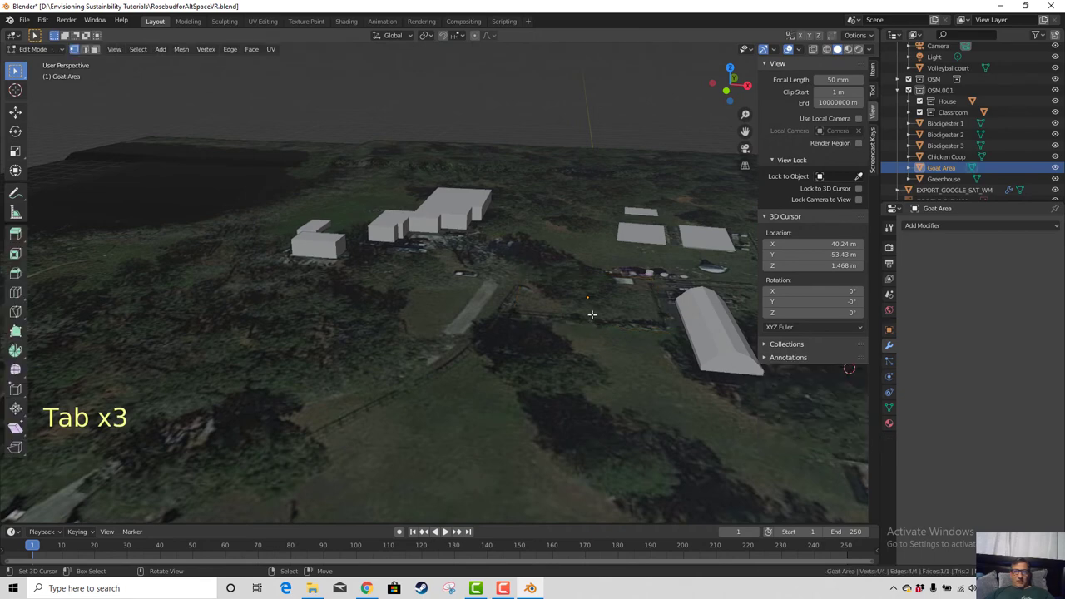
pyautogui.press('a')
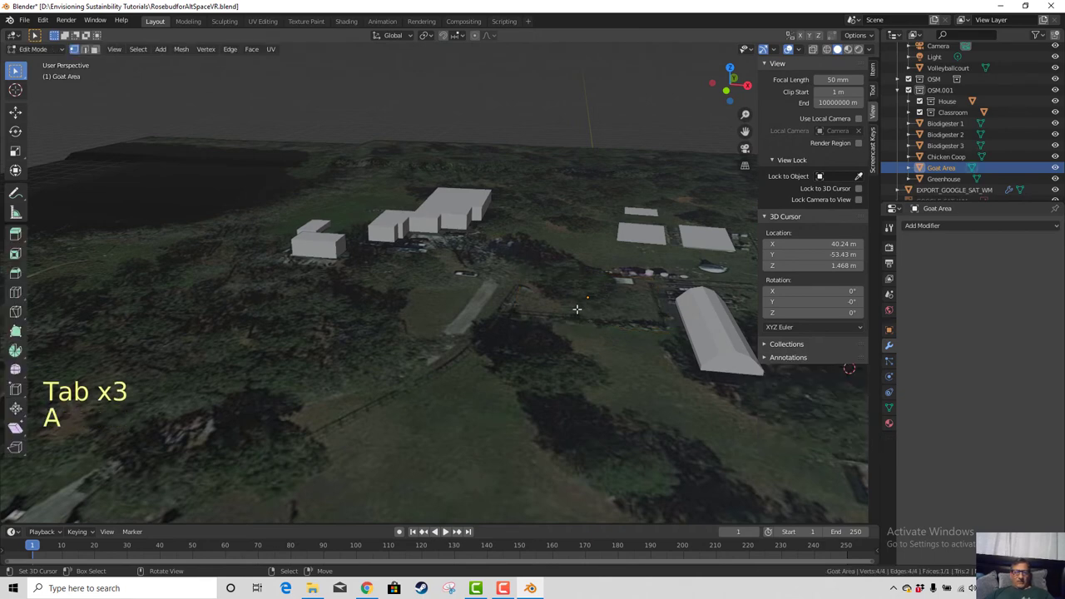
pyautogui.press('b')
pyautogui.moveTo(535, 250); pyautogui.dragTo(672, 360)
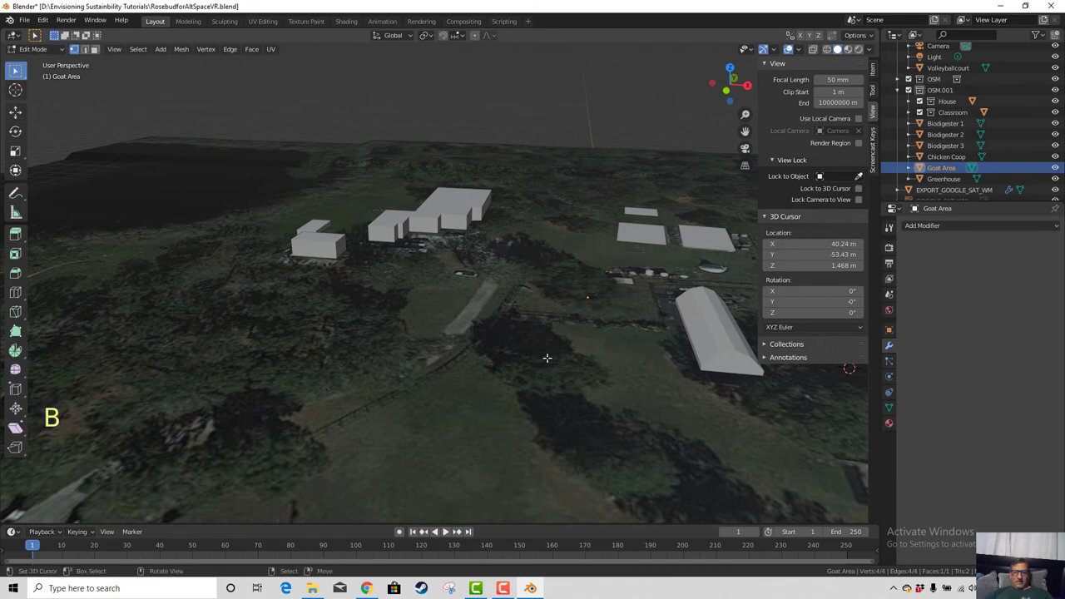
pyautogui.moveTo(583, 375); pyautogui.dragTo(594, 350, button='middle')
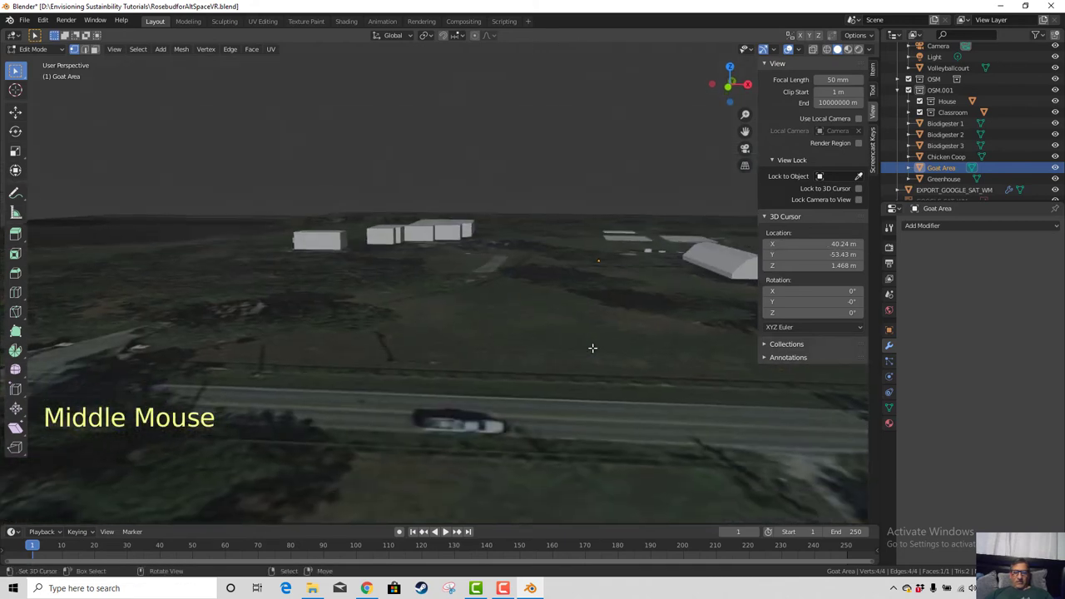
pyautogui.press('g')
pyautogui.press('z')
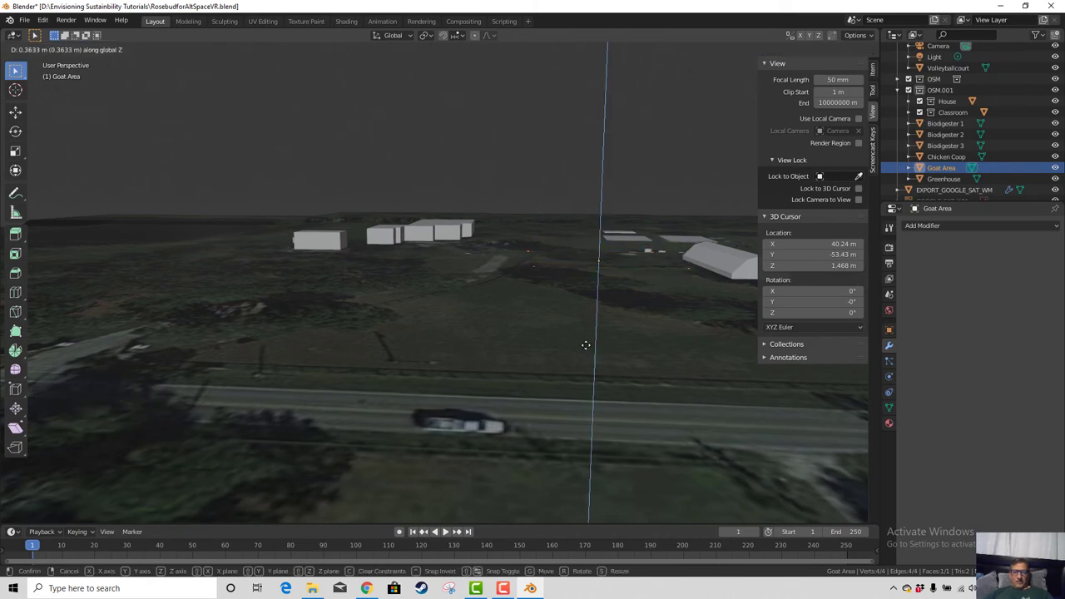
pyautogui.click(587, 346)
# Extrude the face upward into a roughly 0.44 m slab and return to Object Mode in top view.
pyautogui.scroll(2, 601, 358)
pyautogui.moveTo(599, 380)
pyautogui.mouseDown(button='middle')
pyautogui.moveTo(612, 375)
pyautogui.moveTo(585, 383)
pyautogui.mouseUp(button='middle')
pyautogui.scroll(-2, 616, 399)
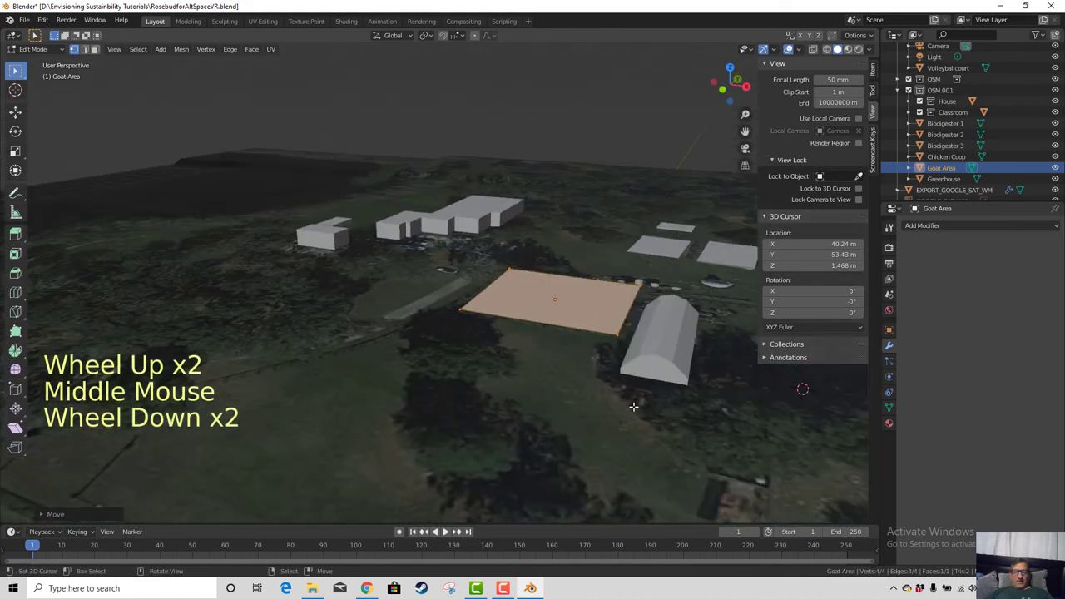
pyautogui.press('e')
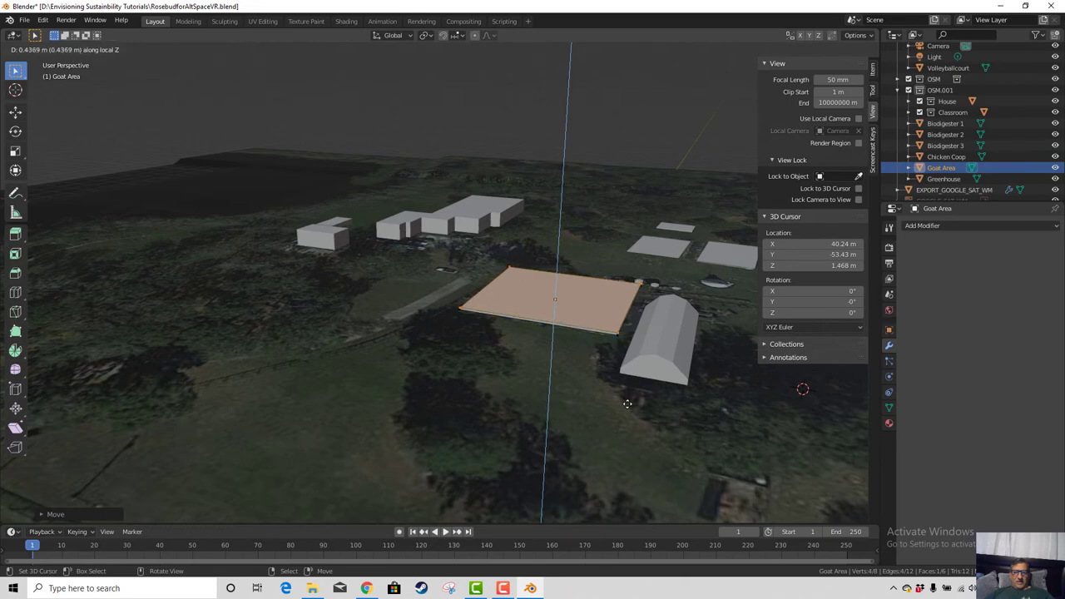
pyautogui.click(627, 404)
pyautogui.moveTo(627, 404); pyautogui.dragTo(655, 478, button='middle')
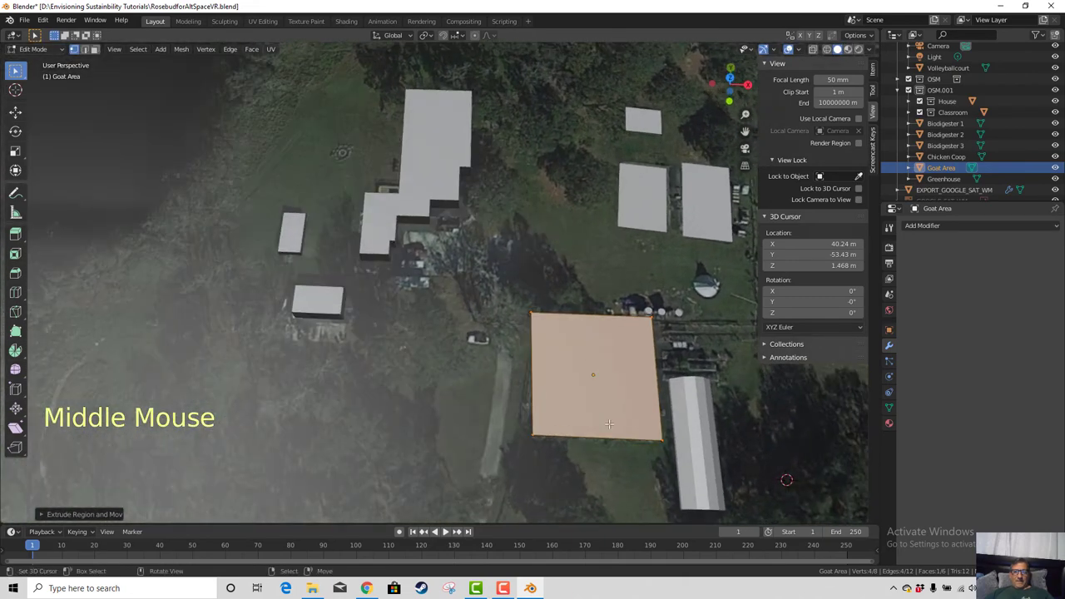
pyautogui.press('KP_7')
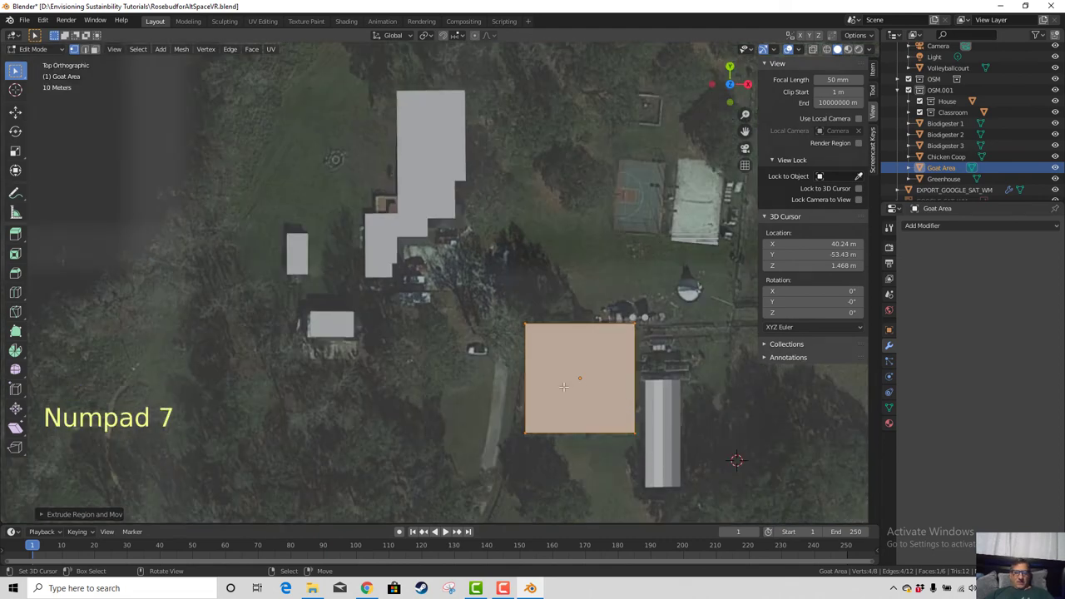
pyautogui.press('g')
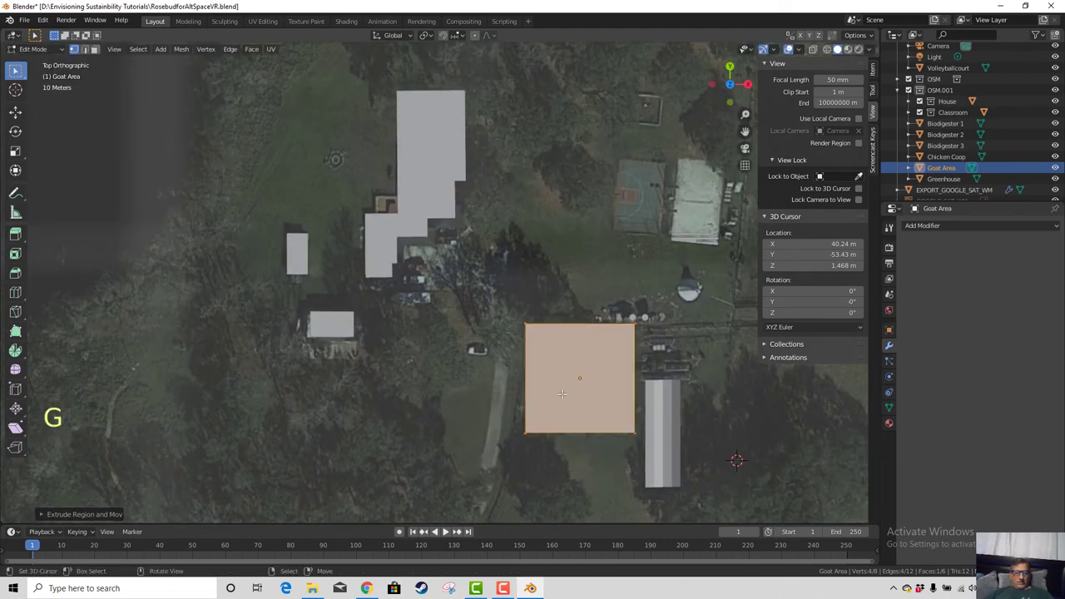
pyautogui.press('Tab')
pyautogui.press('g')
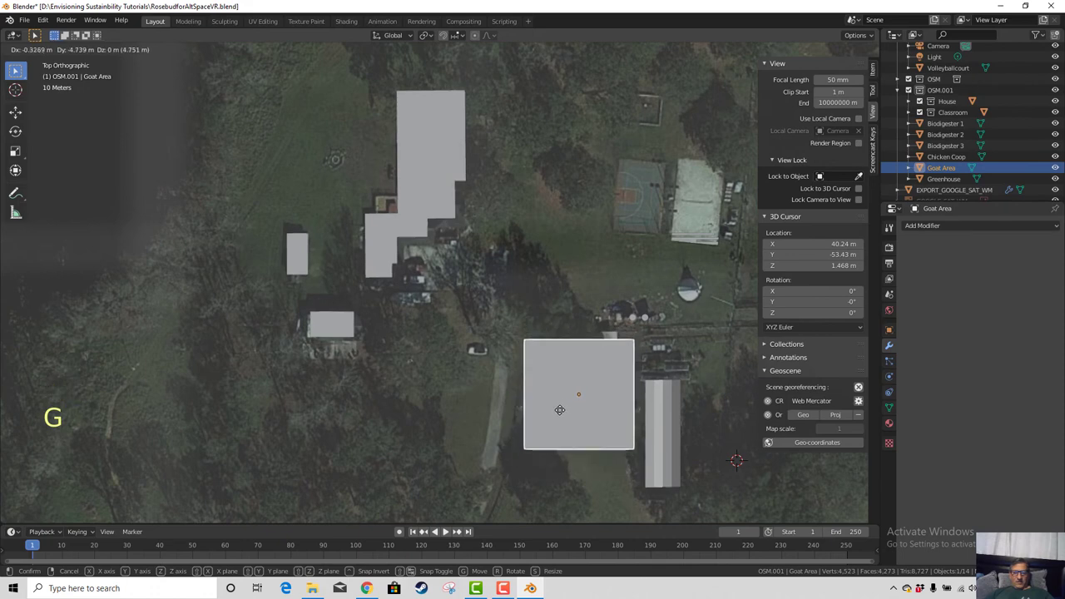
# Fix the Goat Area block's position beside the greenhouse.
pyautogui.click(559, 410)
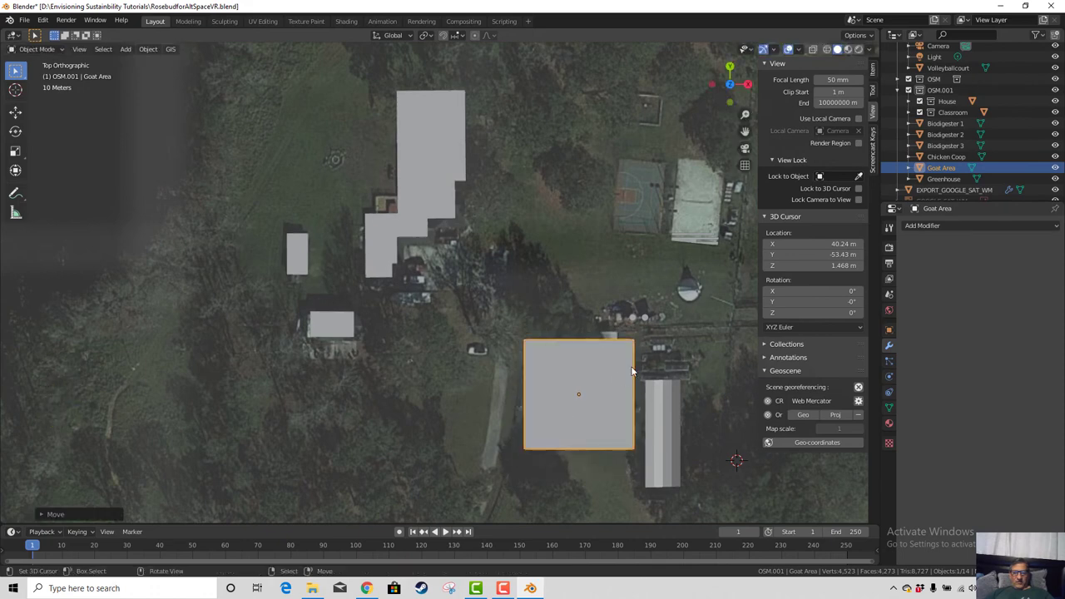
pyautogui.moveTo(558, 467); pyautogui.dragTo(663, 439, button='middle')
pyautogui.scroll(-6, 544, 394)
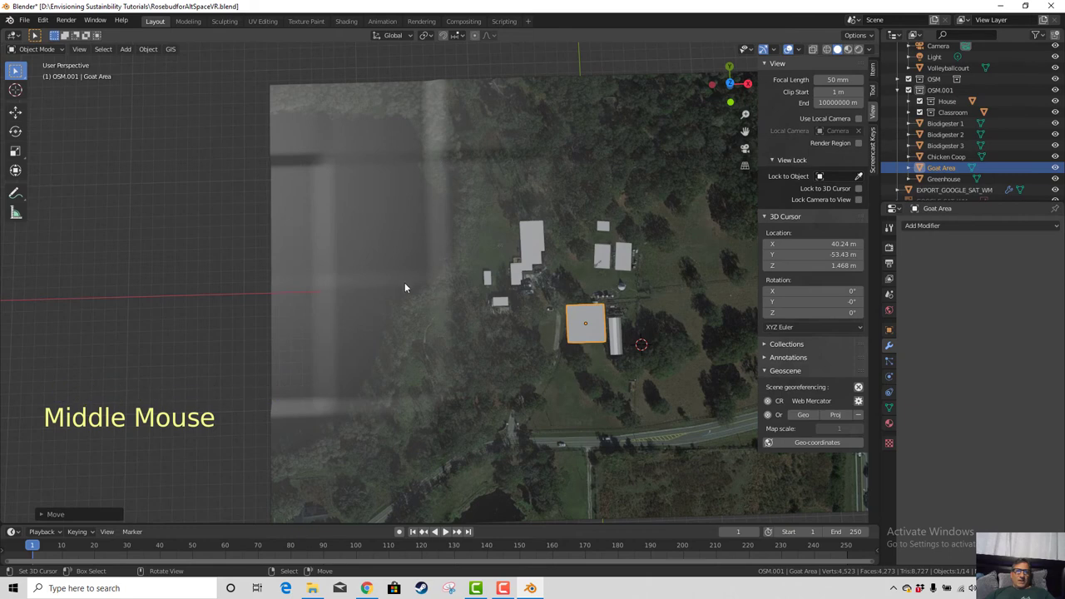
# Place the 3D cursor on the map left of the farm buildings and deselect everything.
pyautogui.press('Tab')
pyautogui.press('Tab')
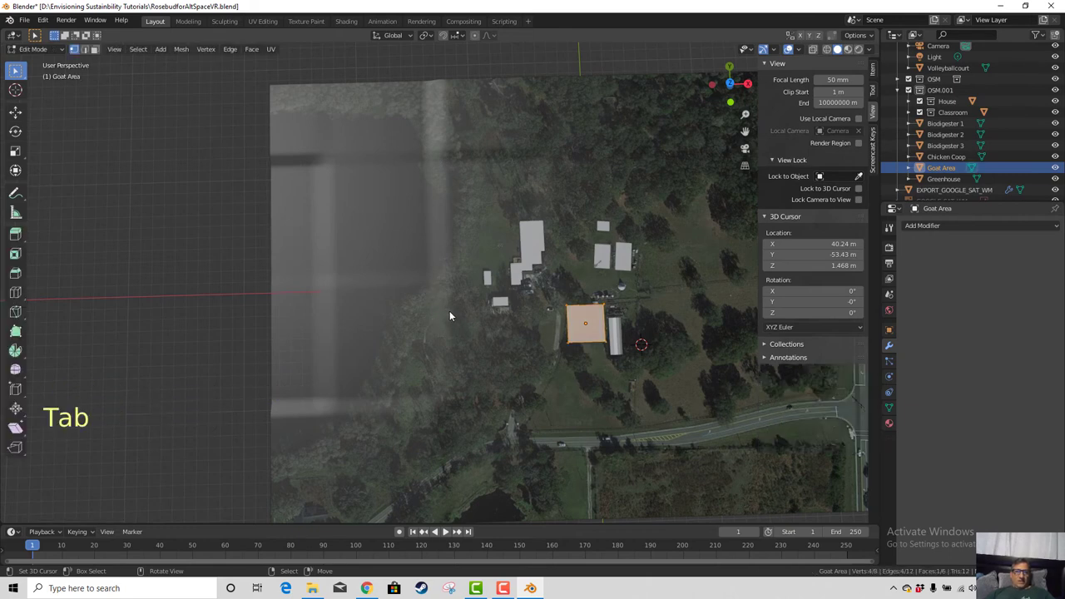
pyautogui.rightClick(439, 314)
pyautogui.click(436, 310)
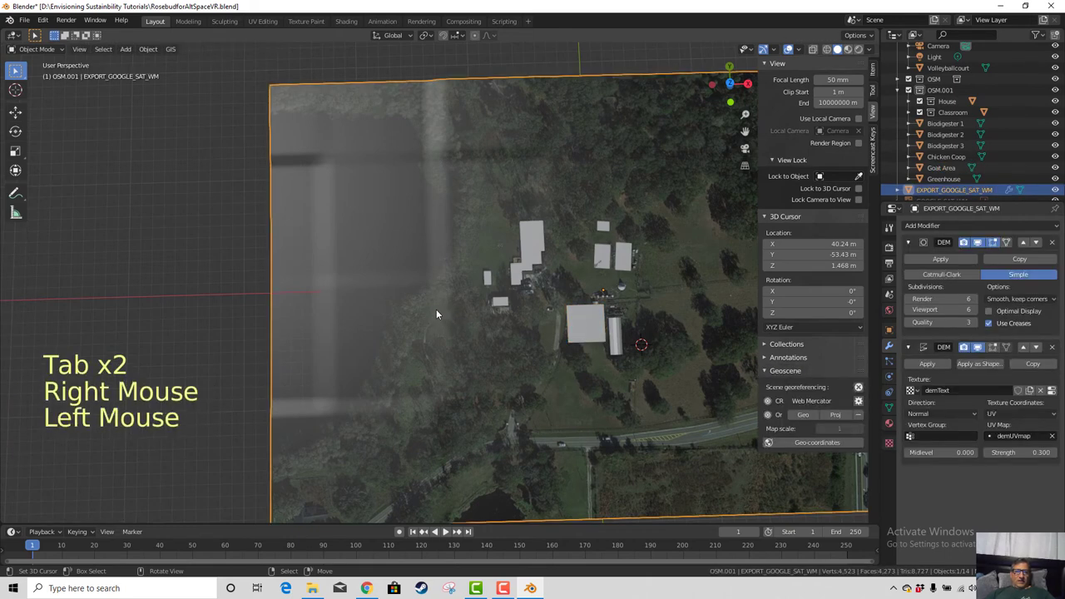
pyautogui.rightClick(419, 276)
pyautogui.press('a')
pyautogui.rightClick(415, 276)
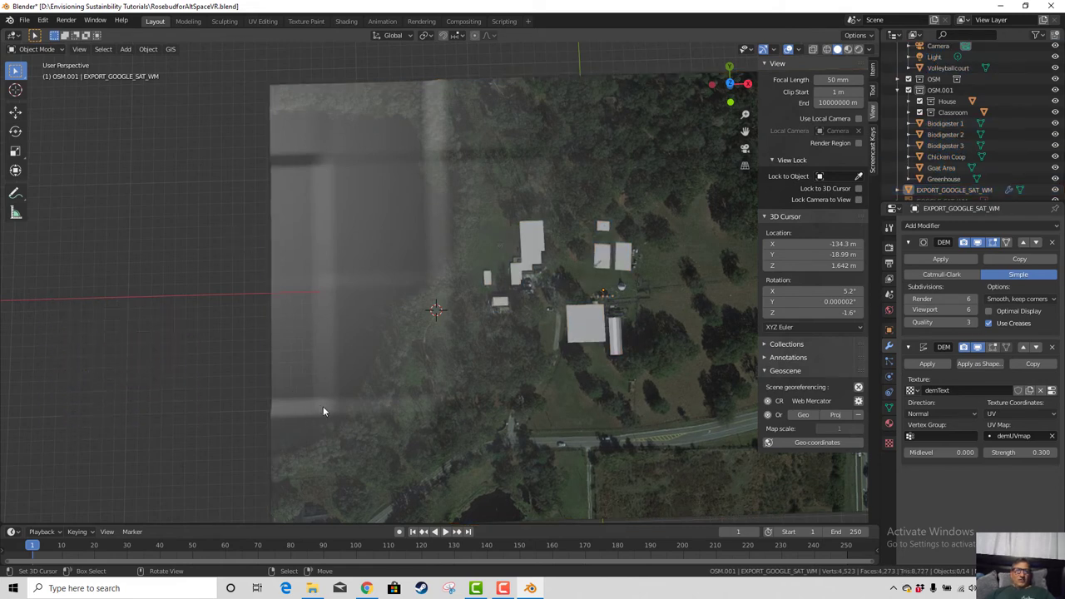
# Add a new plane at the 3D cursor and move it west of the buildings.
pyautogui.click(125, 50)
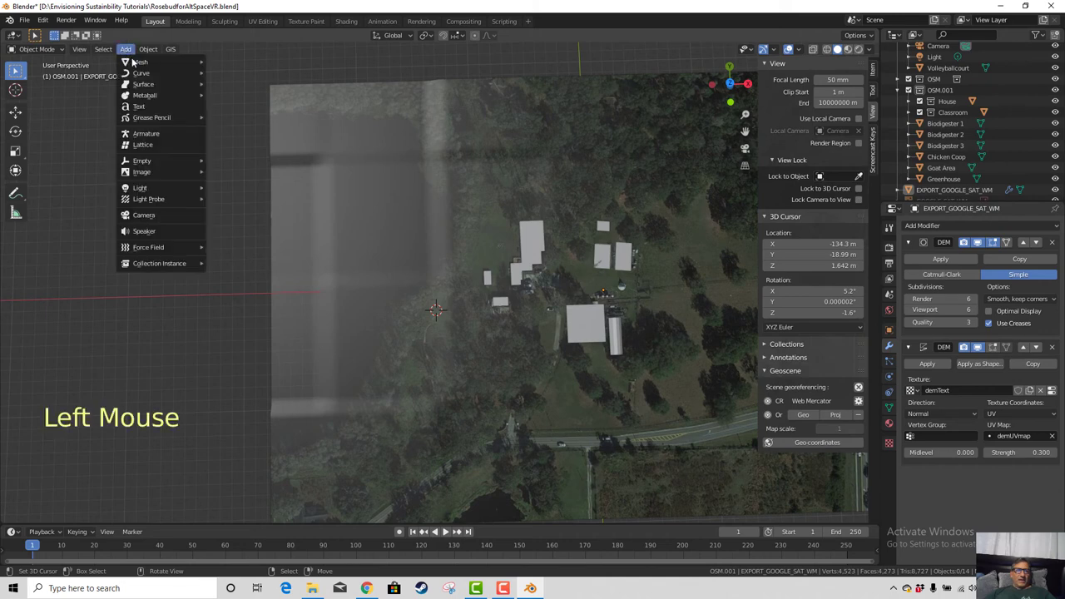
pyautogui.moveTo(138, 63)
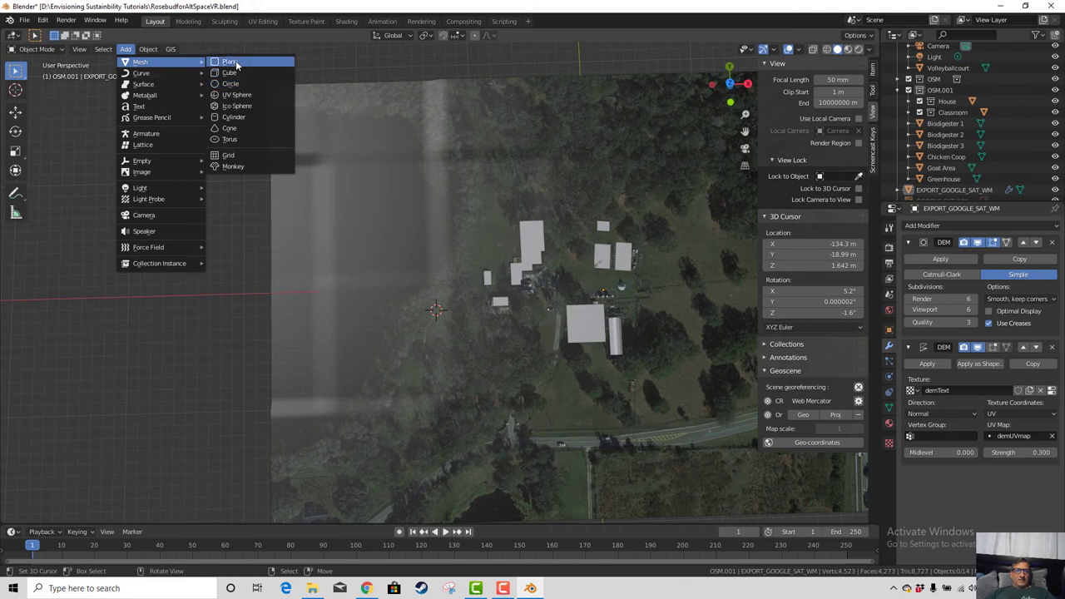
pyautogui.click(236, 65)
pyautogui.click(350, 197)
pyautogui.press('g')
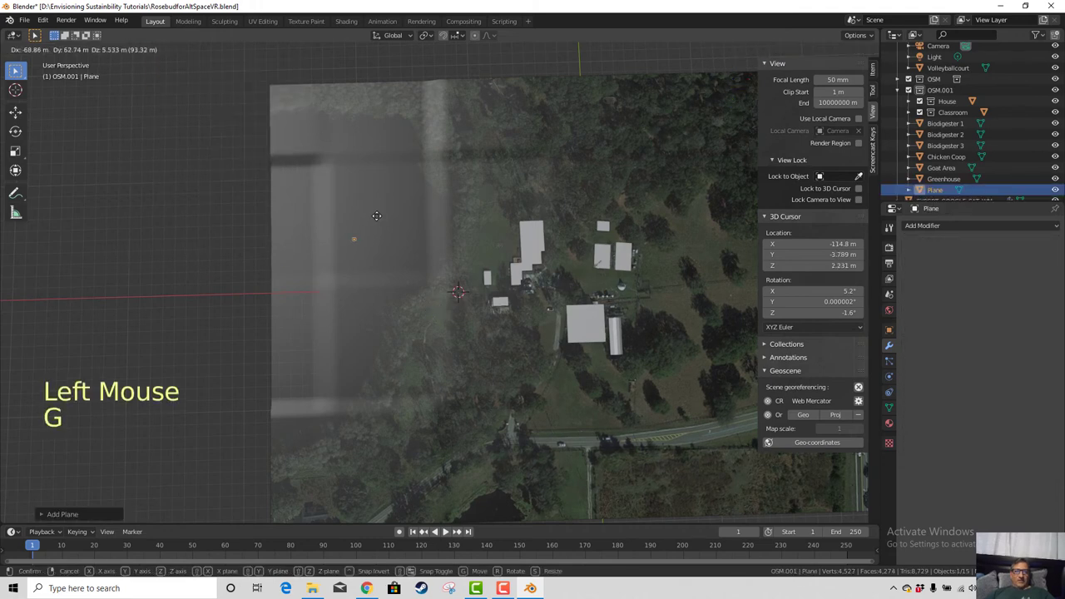
pyautogui.click(361, 242)
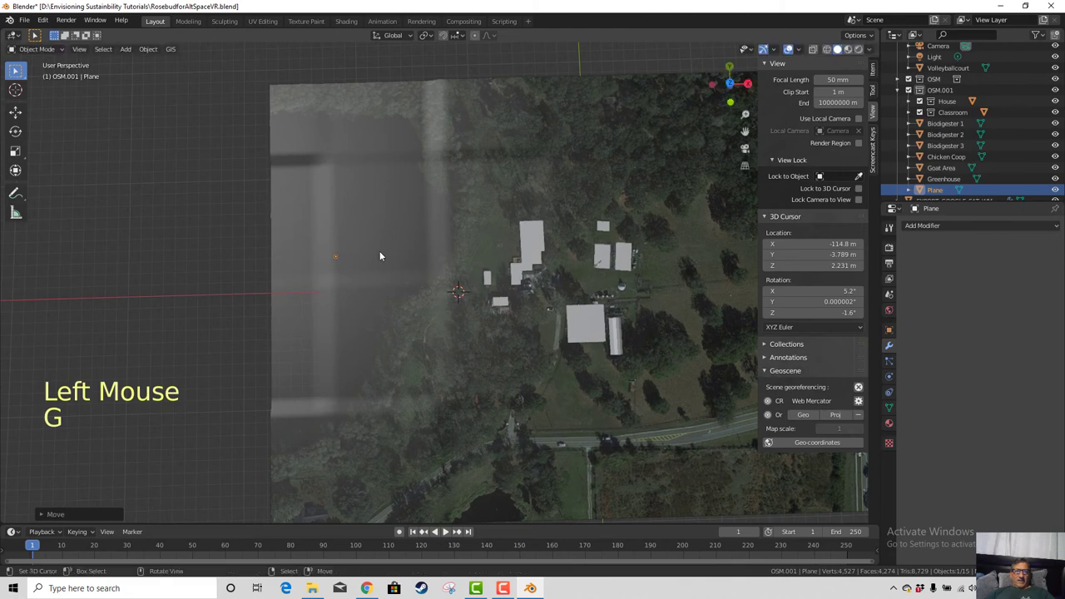
# Enlarge the plane into a large square and enter Edit Mode.
pyautogui.press('s')
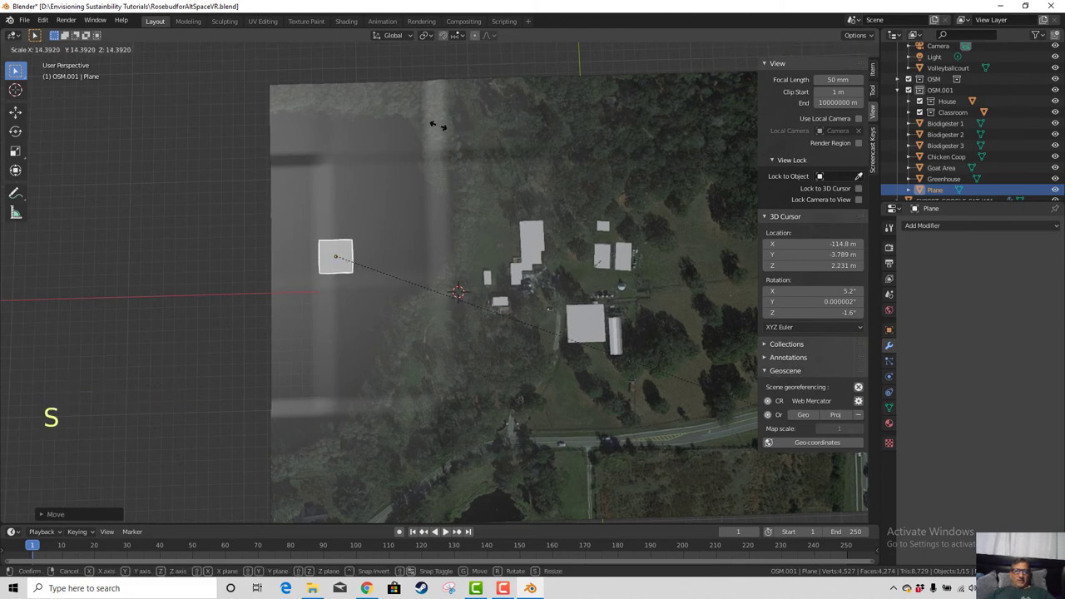
pyautogui.click(637, 440)
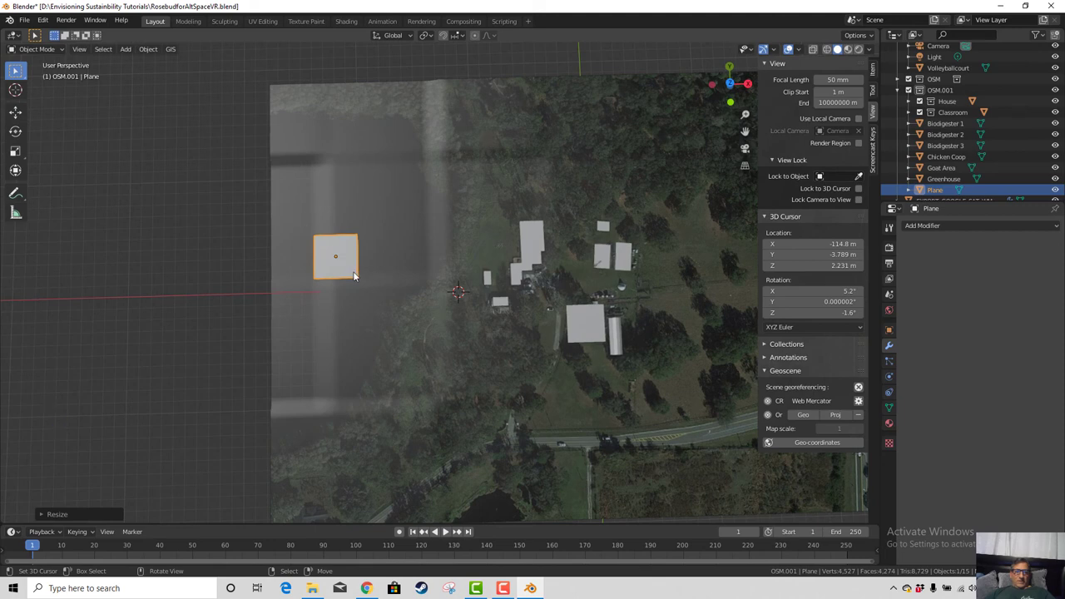
pyautogui.press('s')
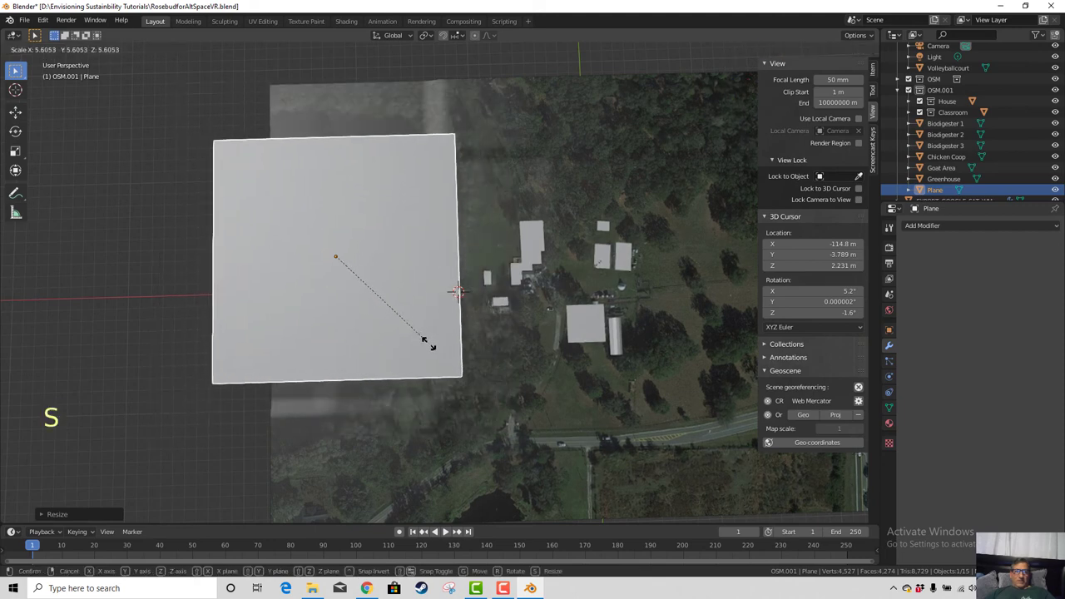
pyautogui.click(433, 353)
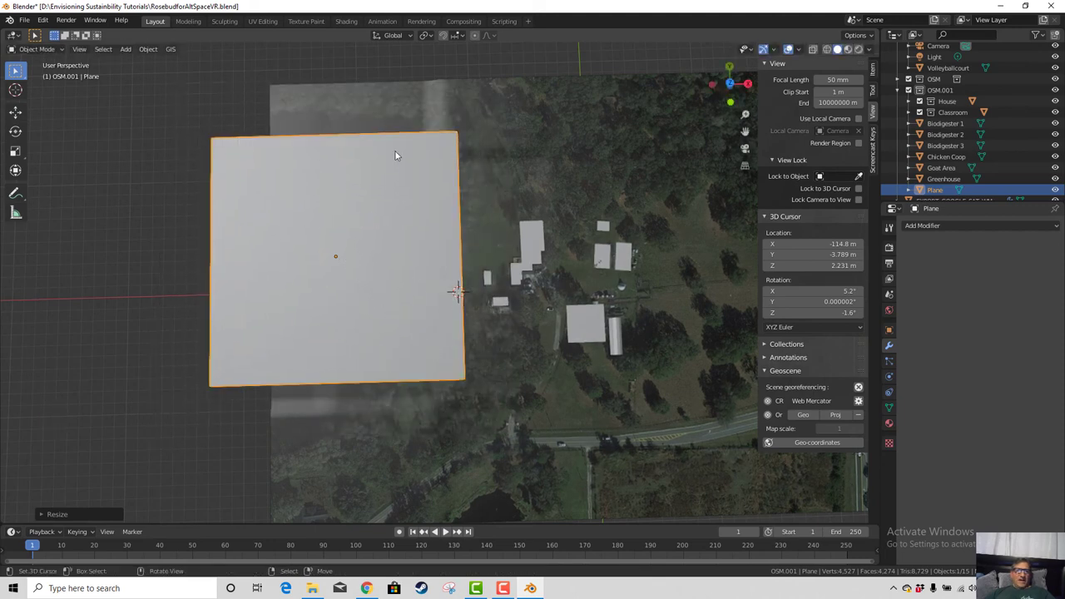
pyautogui.press('Tab')
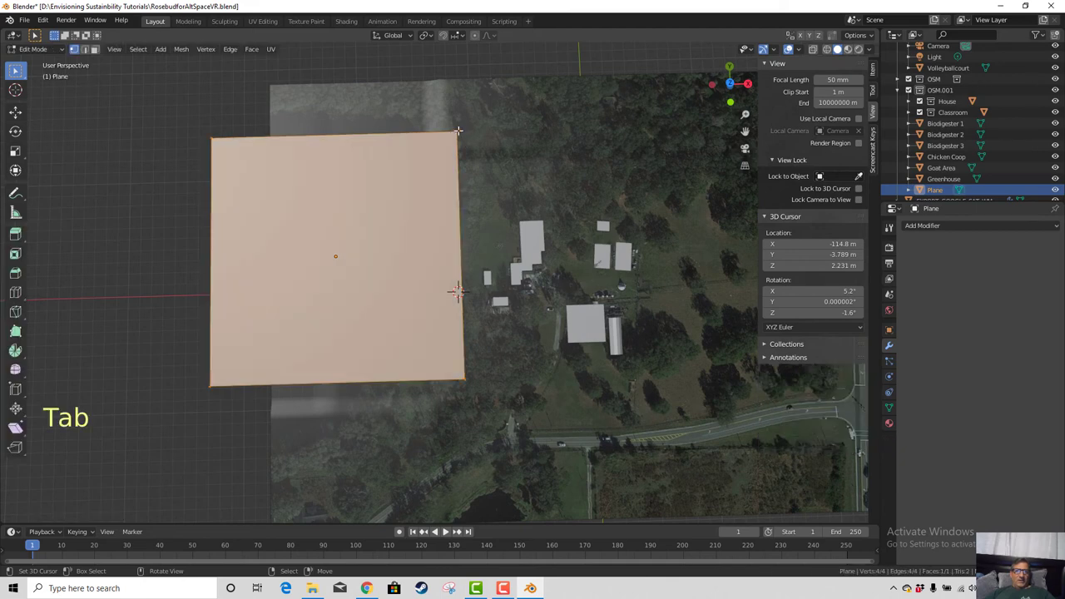
# Move the plane's top-right corner left and the bottom-right corner down and left.
pyautogui.rightClick(470, 160)
pyautogui.press('g')
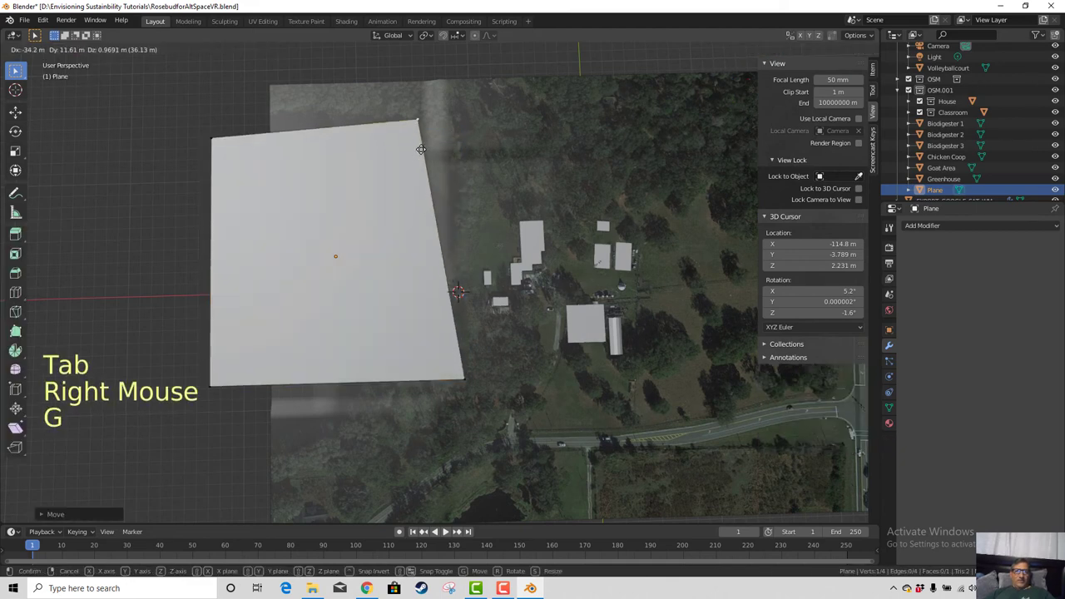
pyautogui.click(421, 149)
pyautogui.rightClick(460, 379)
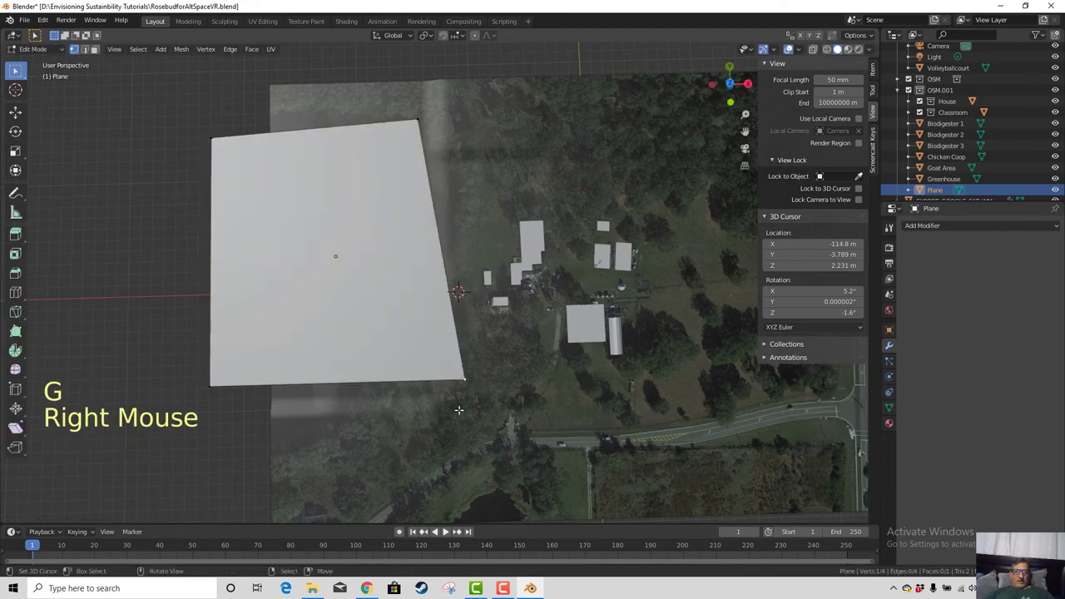
pyautogui.press('g')
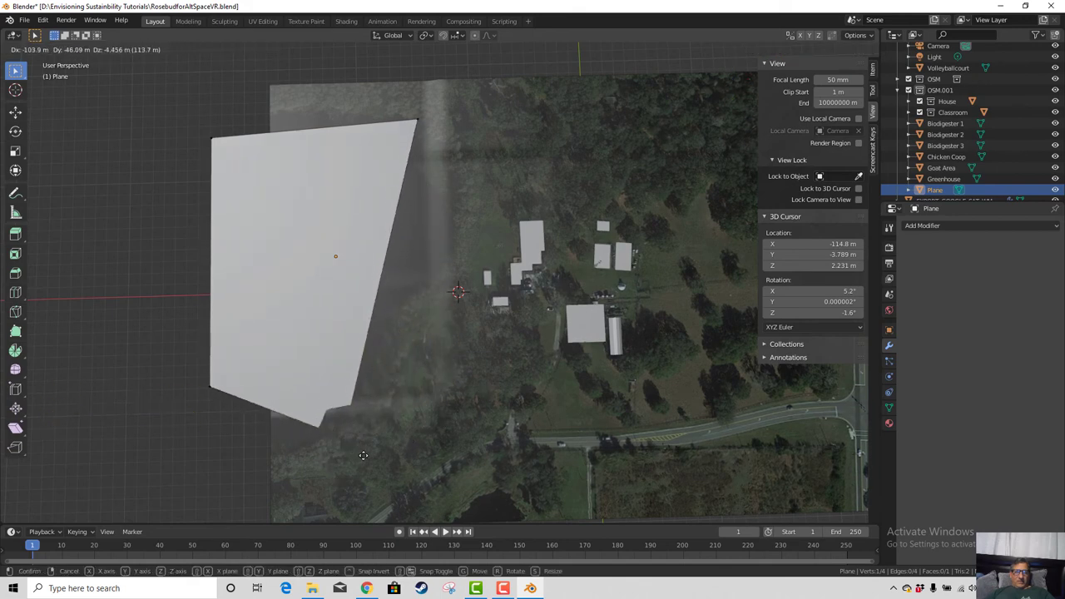
pyautogui.click(374, 439)
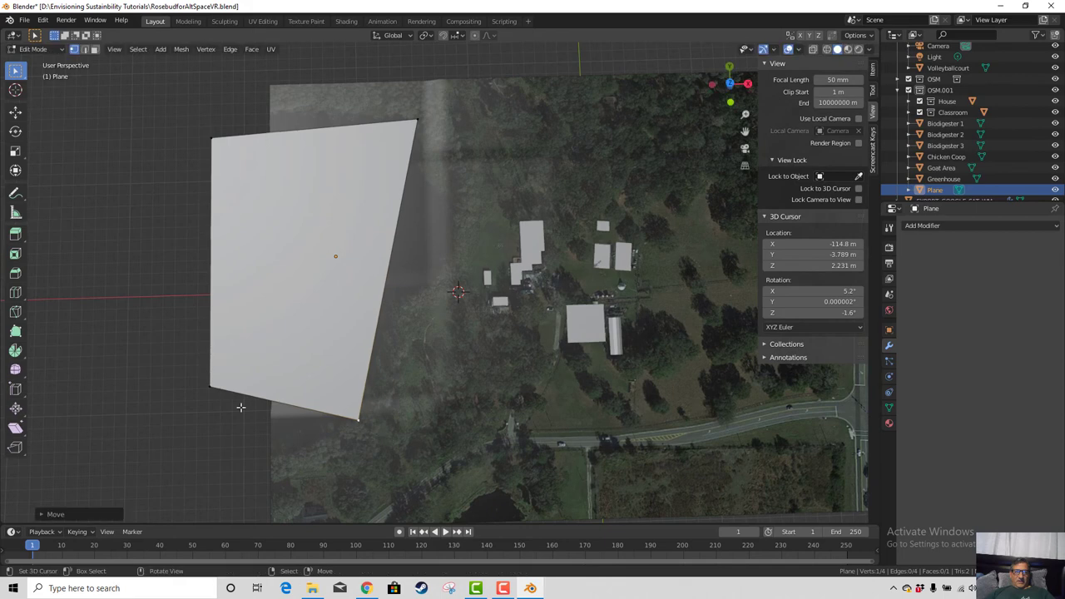
# Reposition the bottom-left corner along X, then further down along Y.
pyautogui.rightClick(209, 398)
pyautogui.press('g')
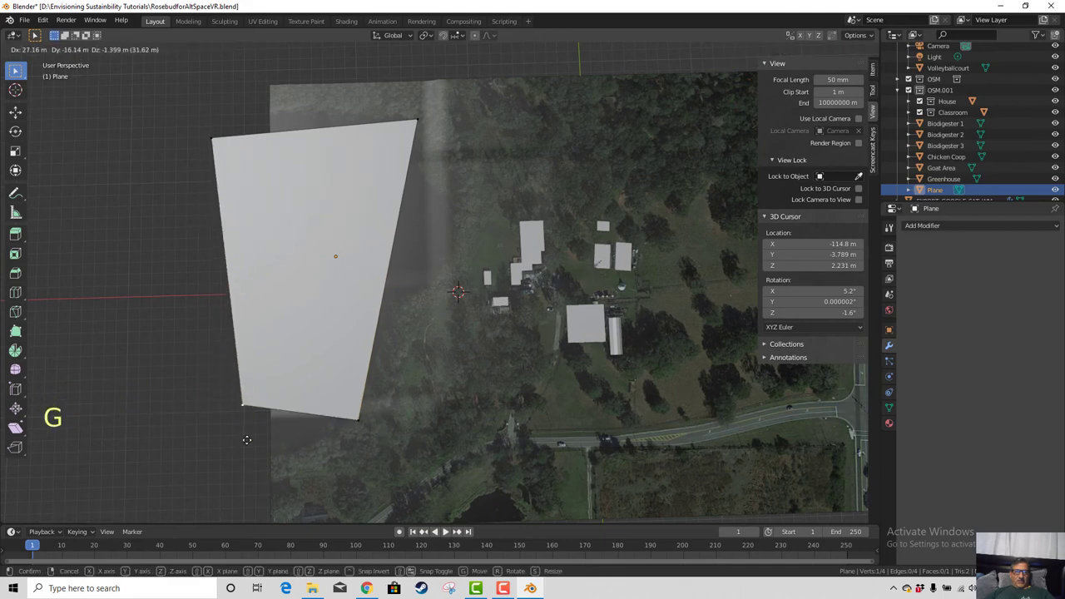
pyautogui.press('x')
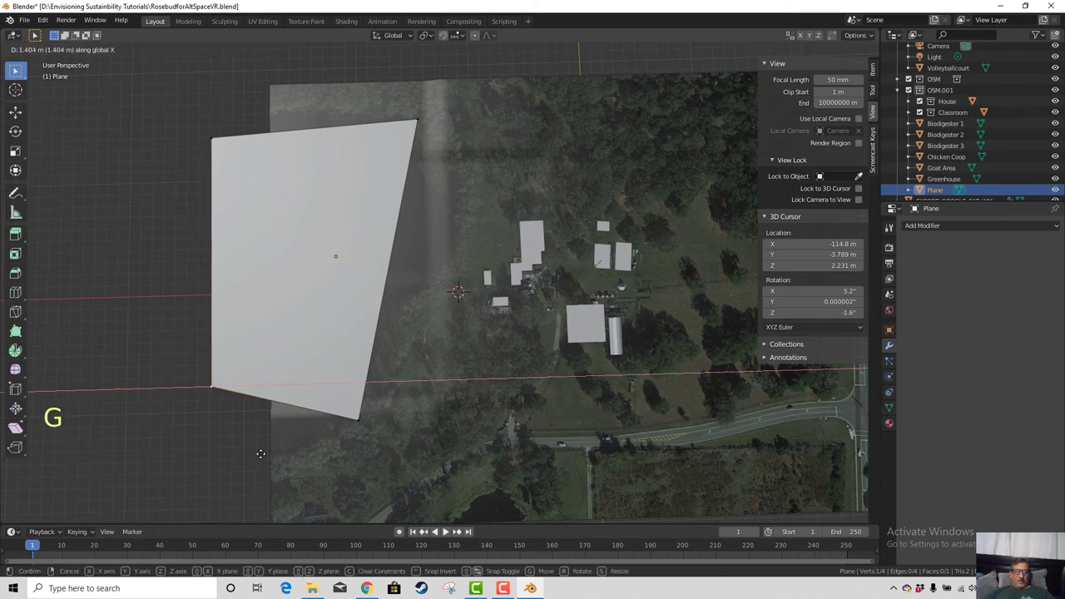
pyautogui.click(306, 460)
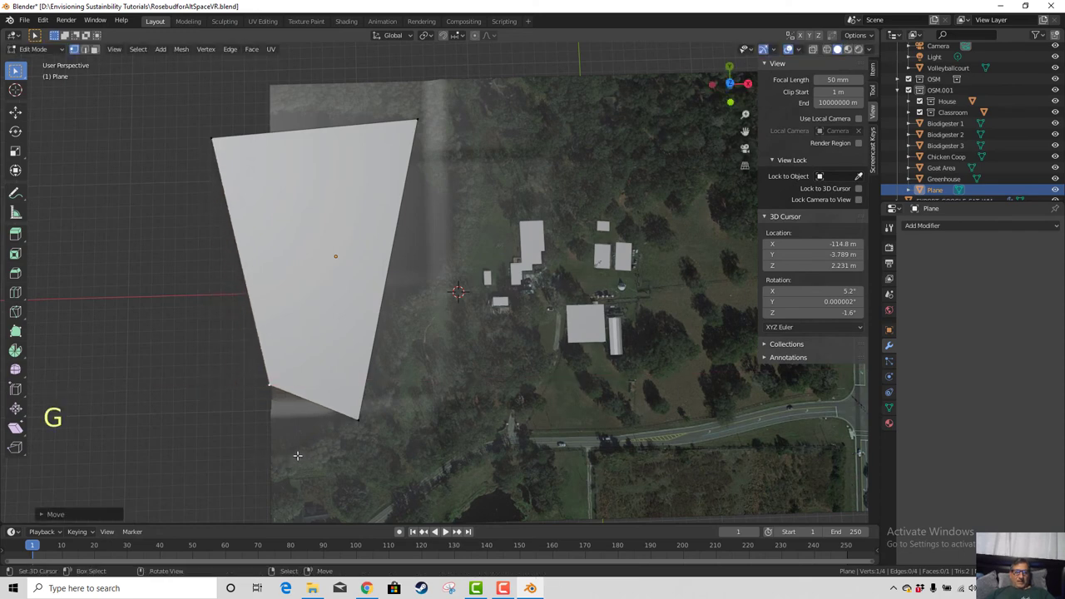
pyautogui.press('g')
pyautogui.press('y')
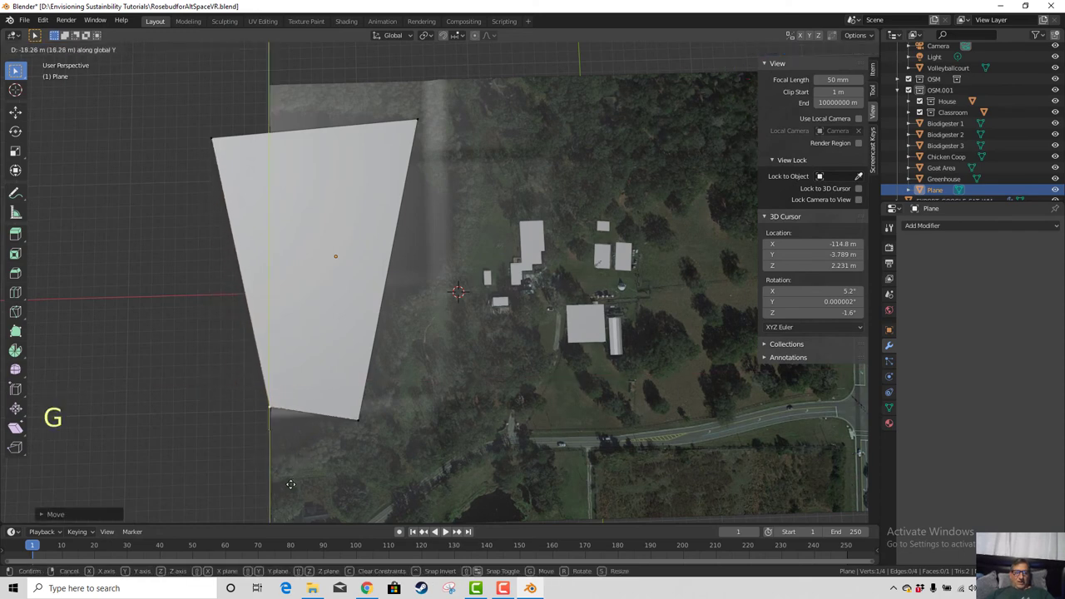
pyautogui.click(293, 50)
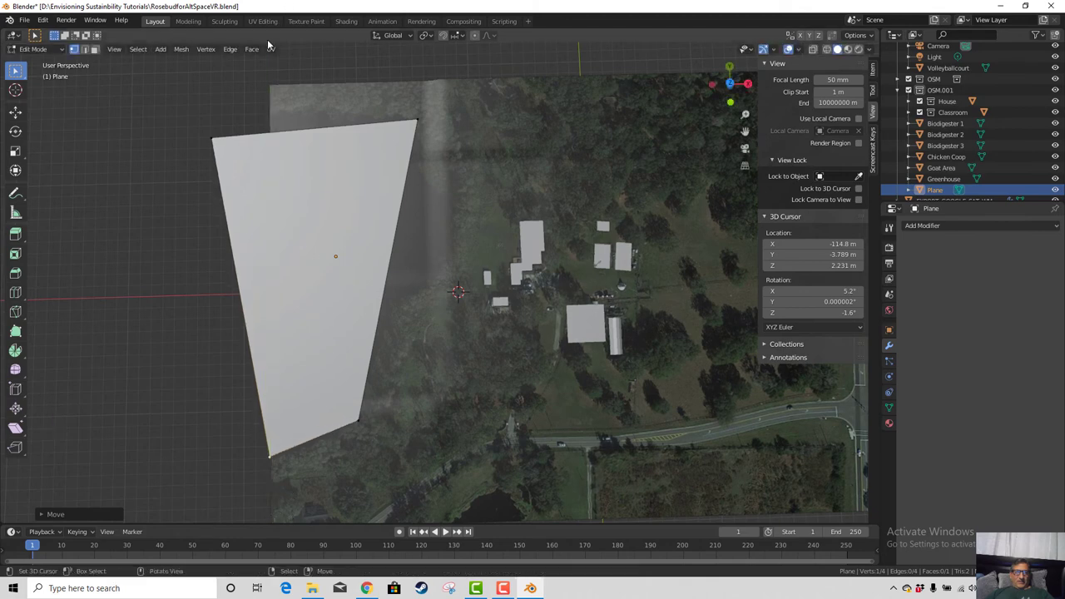
# Shift the top-left corner right along X, then select both top corners for a vertex operation.
pyautogui.rightClick(213, 136)
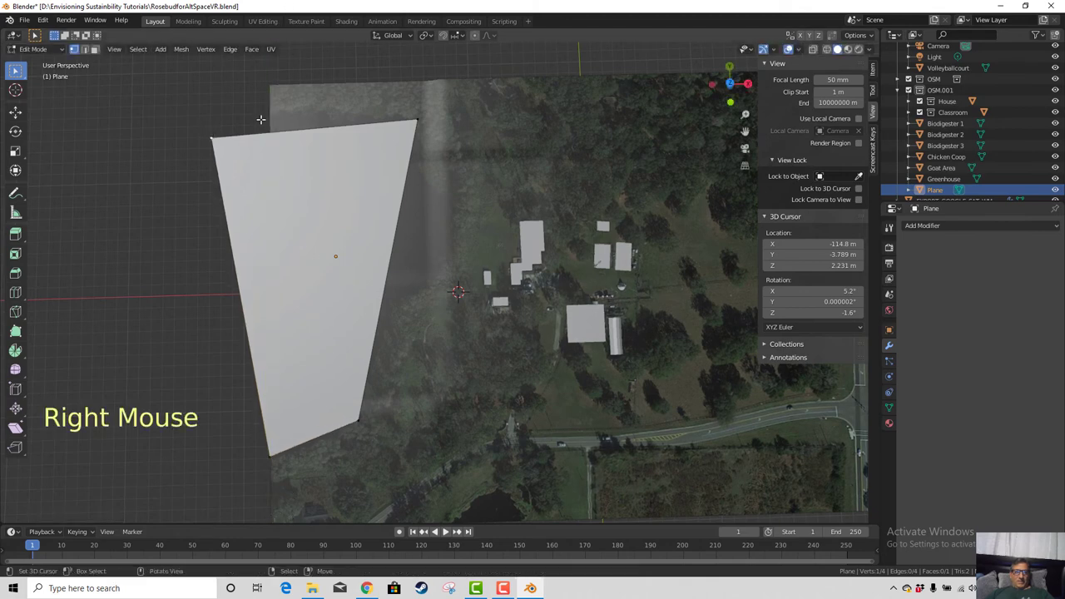
pyautogui.press('g')
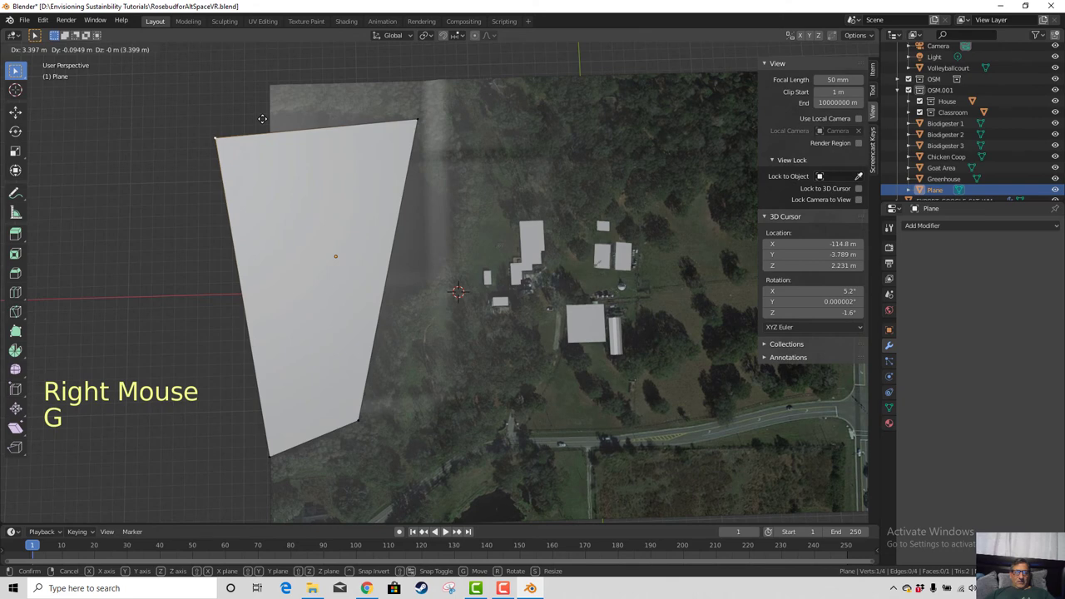
pyautogui.press('x')
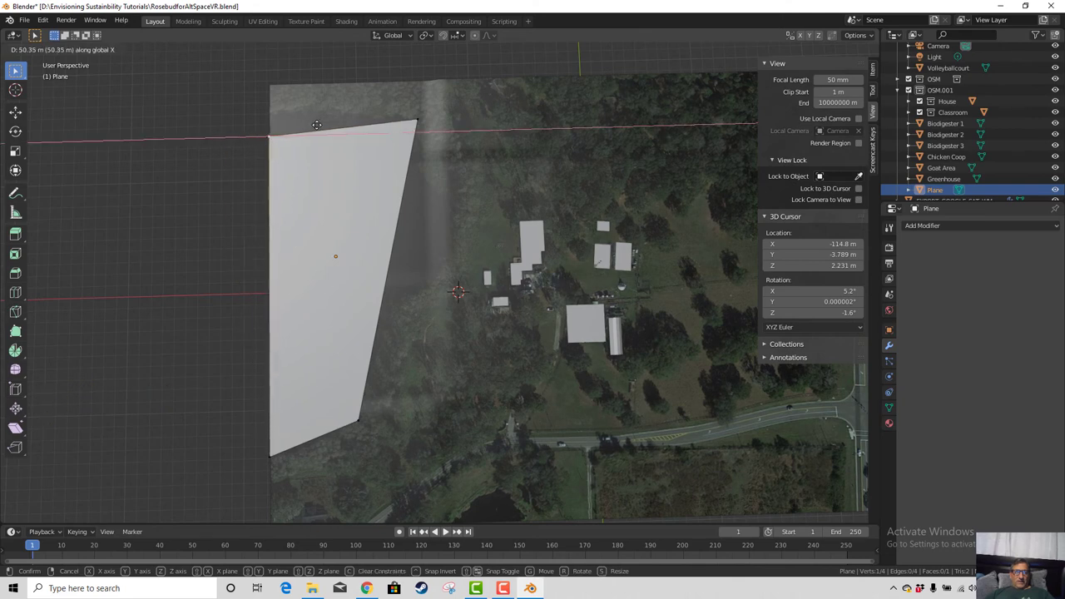
pyautogui.click(317, 125)
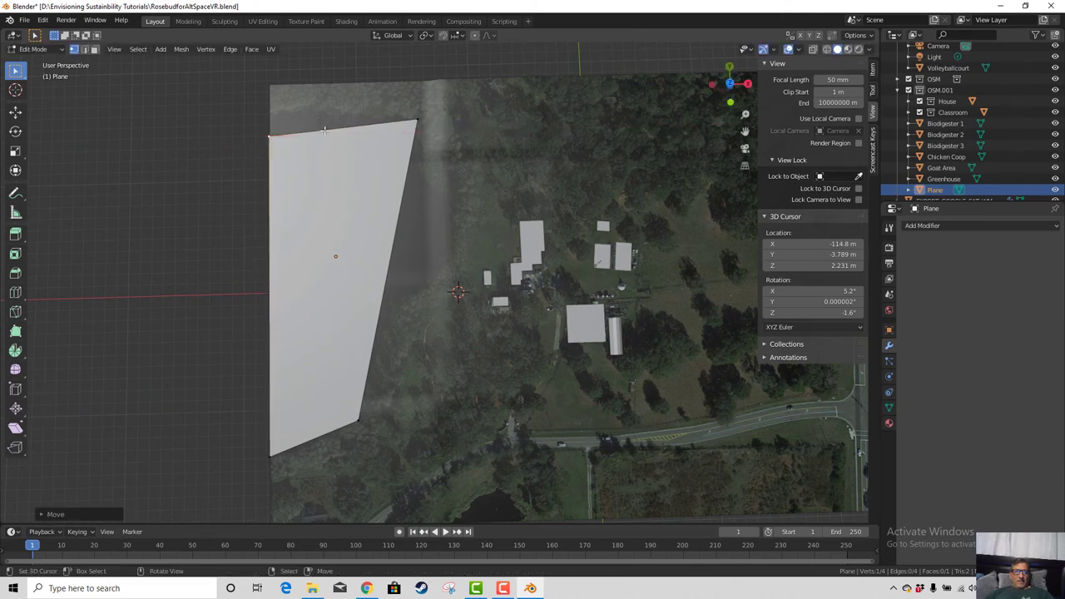
pyautogui.rightClick(326, 131)
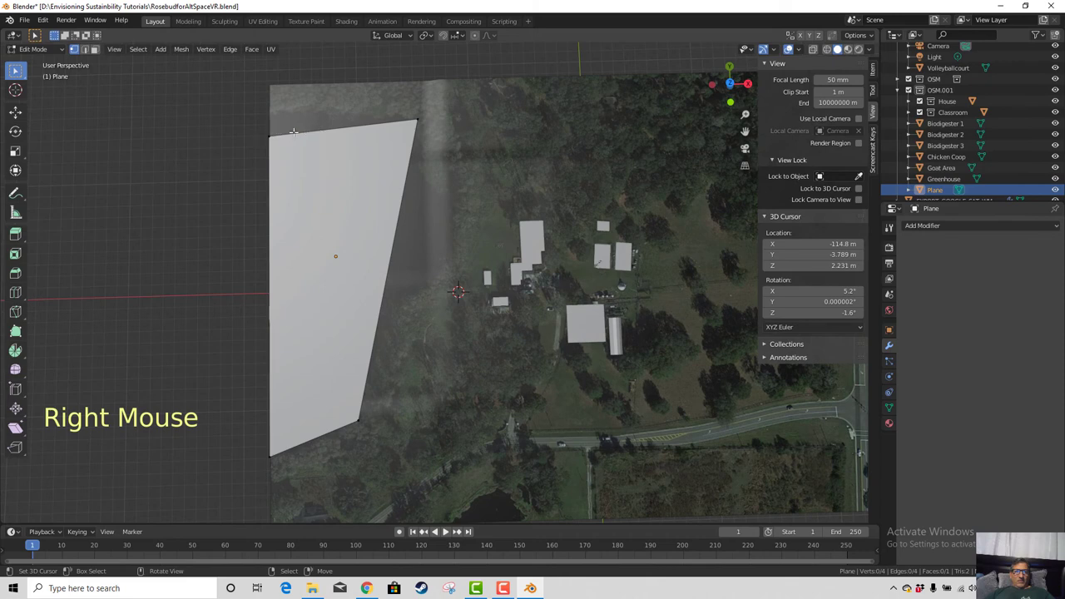
pyautogui.rightClick(268, 136)
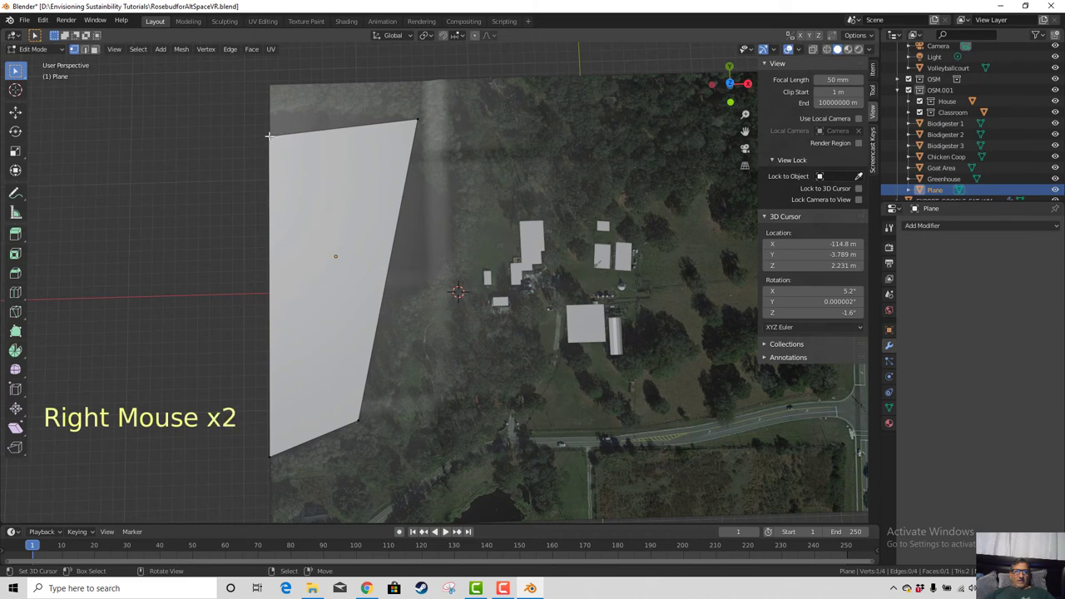
pyautogui.keyDown('shift'); pyautogui.rightClick(414, 117); pyautogui.keyUp('shift')
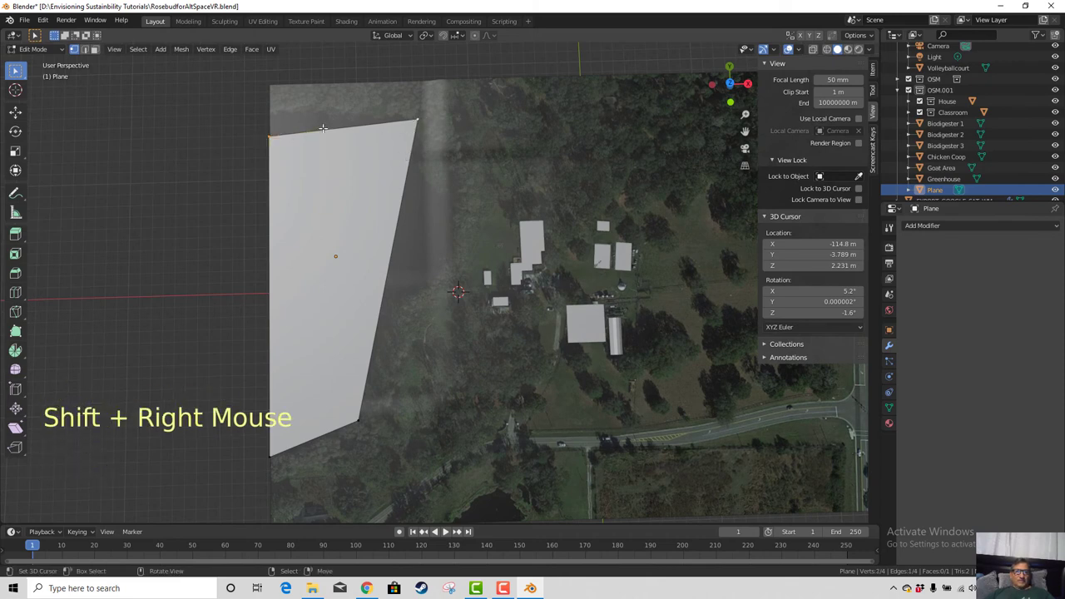
pyautogui.click(207, 50)
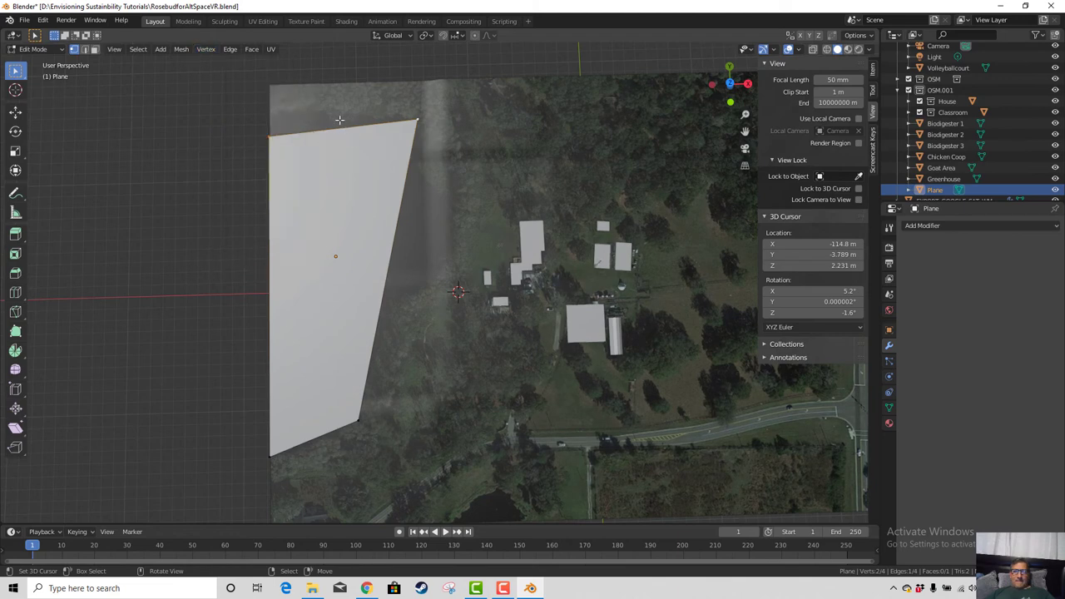
# Try the Knife, Loop Cut and Poly Build tools on the plane's top edge.
pyautogui.click(909, 587)
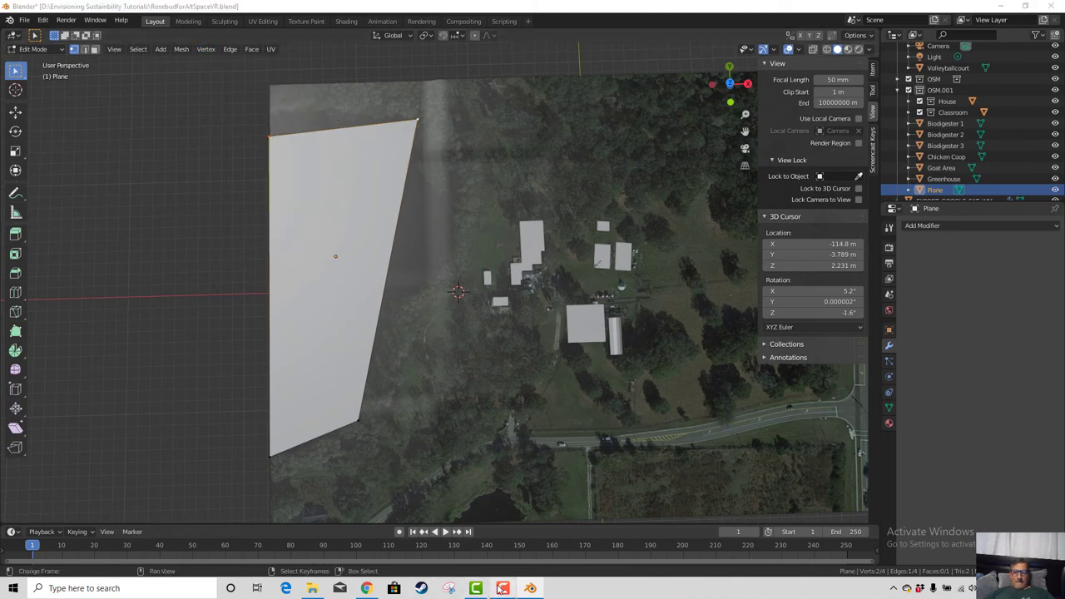
pyautogui.click(15, 311)
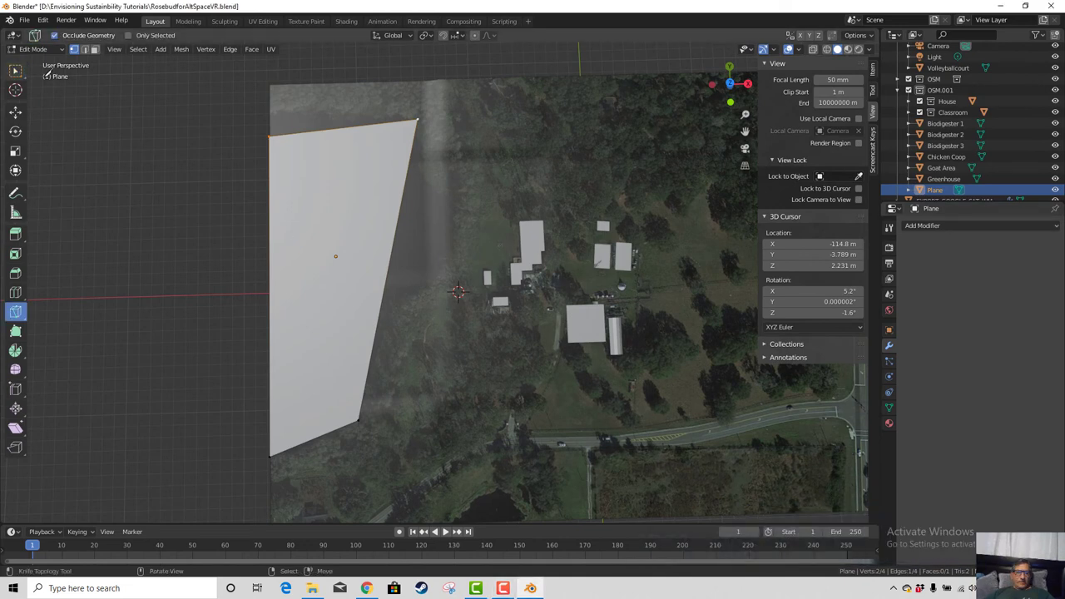
pyautogui.click(15, 292)
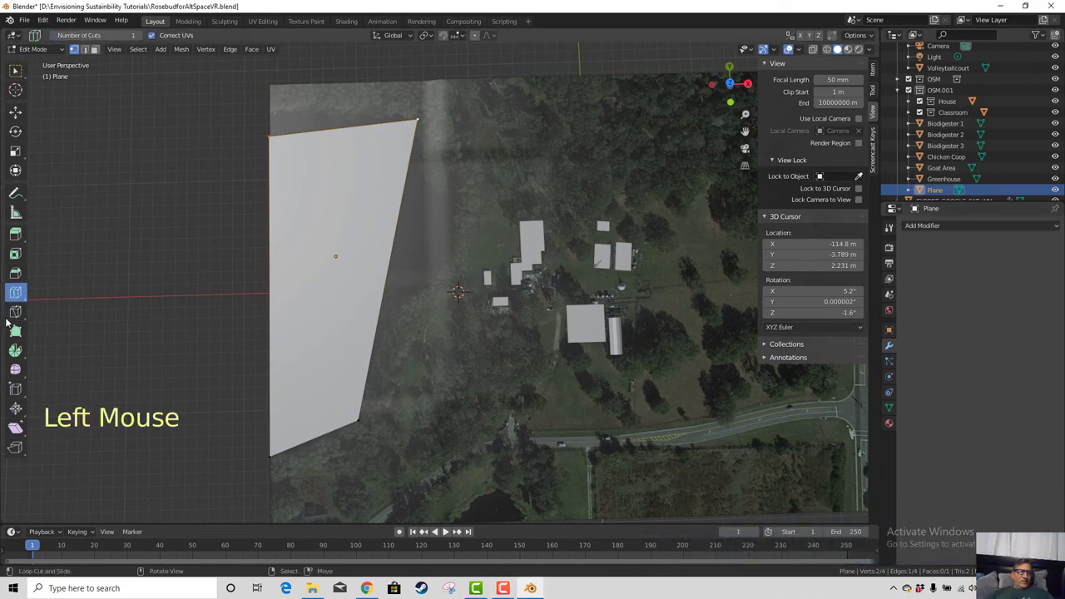
pyautogui.click(17, 316)
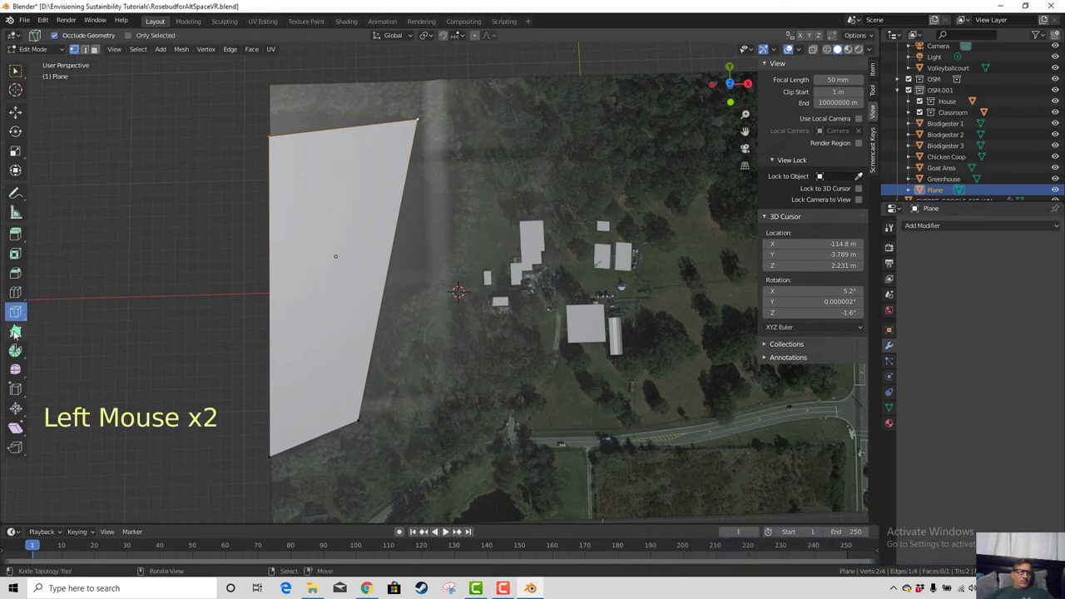
pyautogui.click(16, 332)
pyautogui.click(340, 128)
pyautogui.rightClick(338, 128)
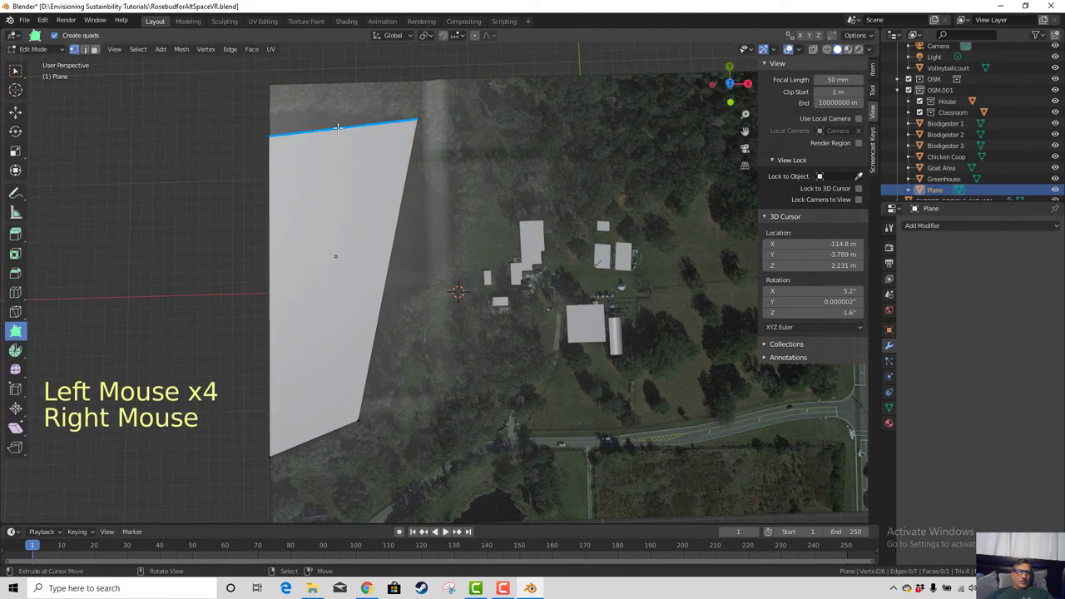
pyautogui.click(338, 127)
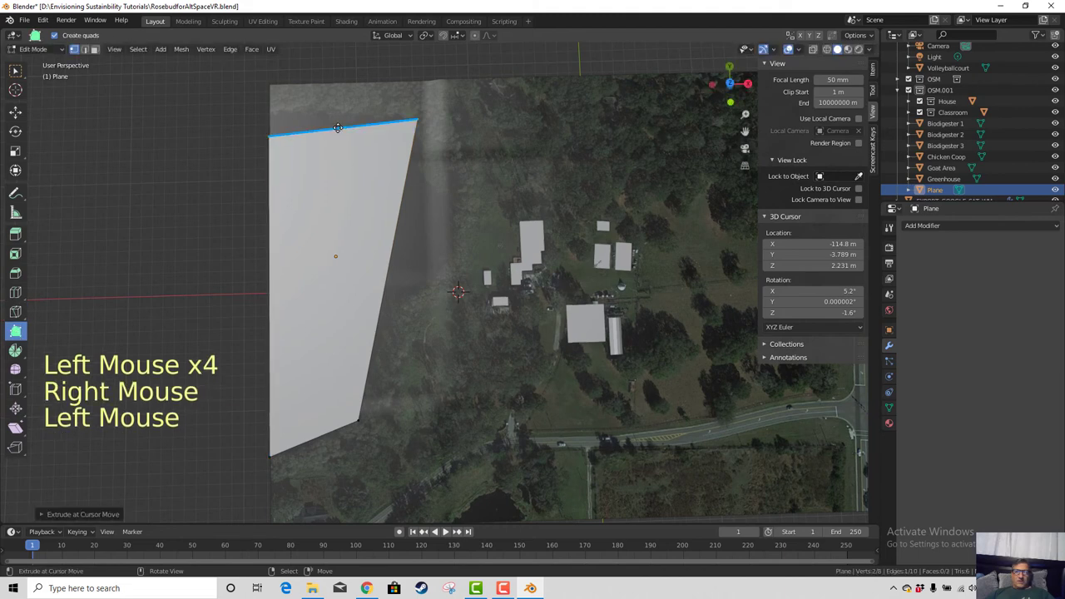
# Knife-cut lengthwise lines down the road plane from top edge to bottom edge.
pyautogui.click(17, 313)
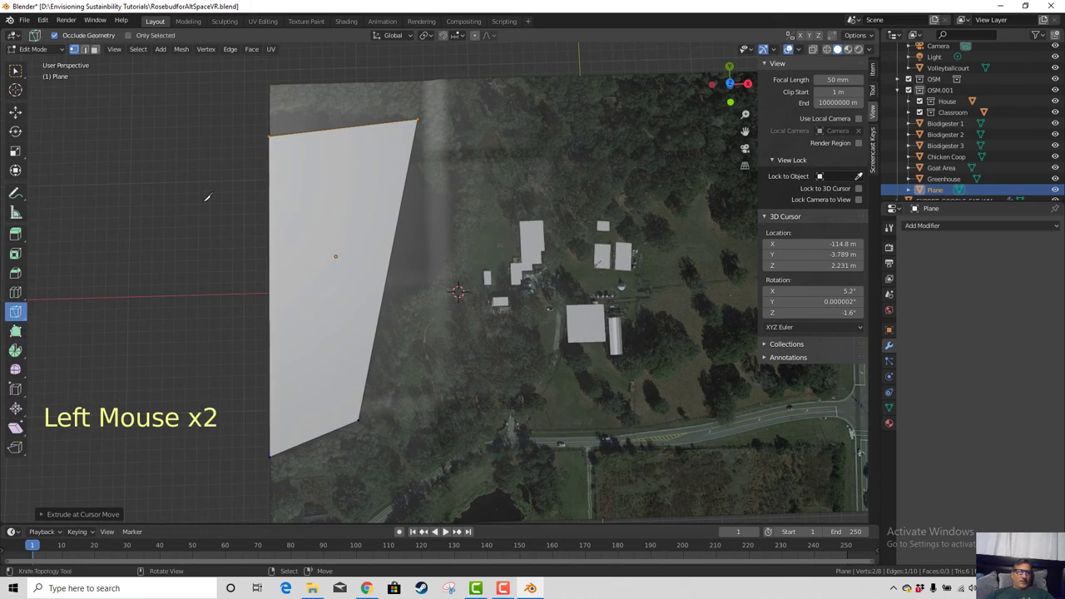
pyautogui.click(343, 129)
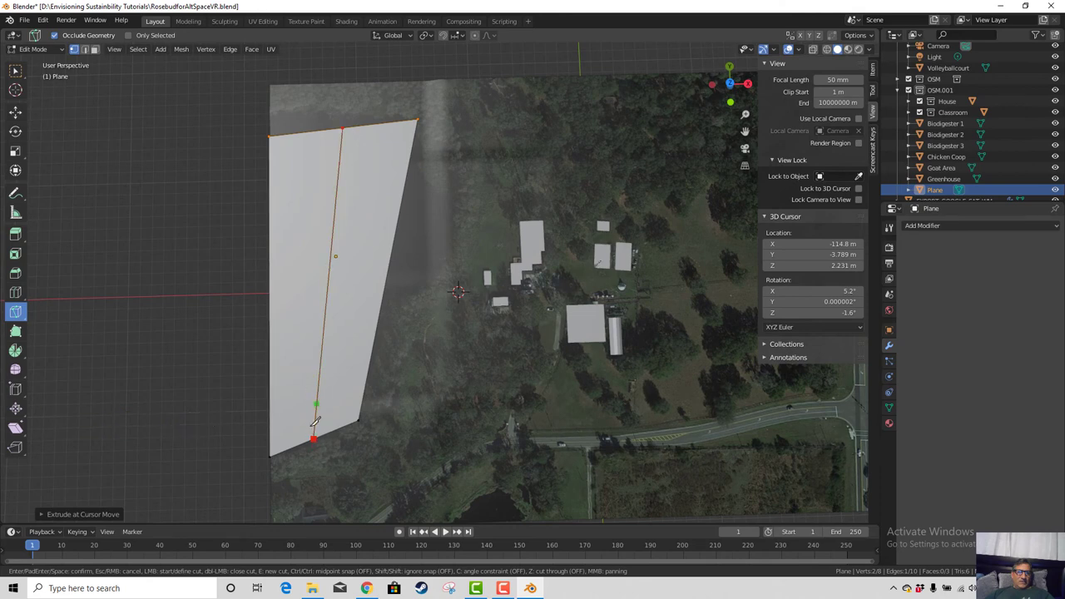
pyautogui.press('Escape')
pyautogui.click(336, 129)
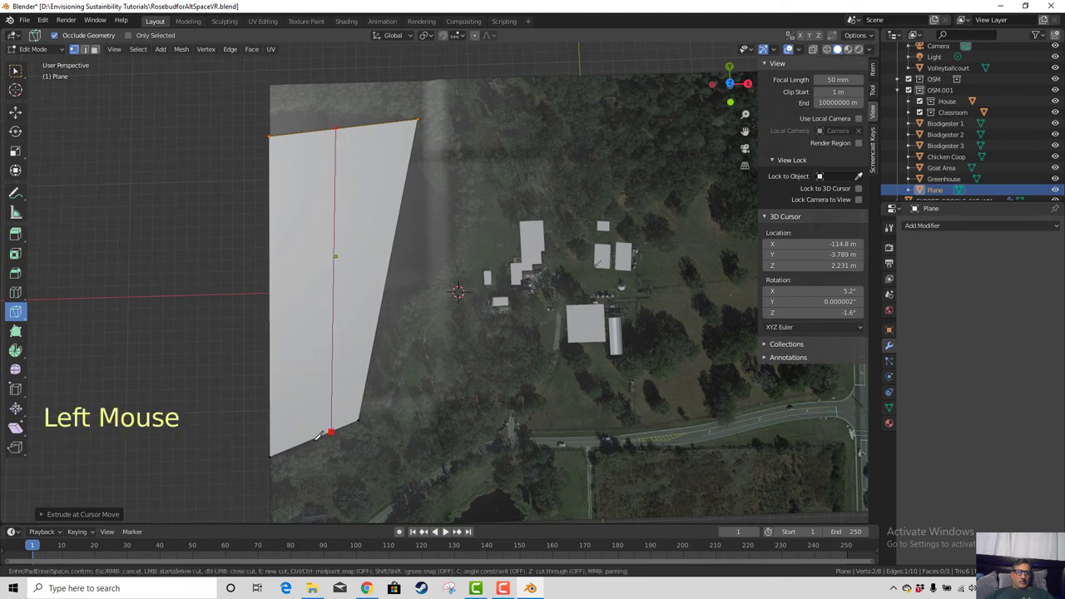
pyautogui.press('Return')
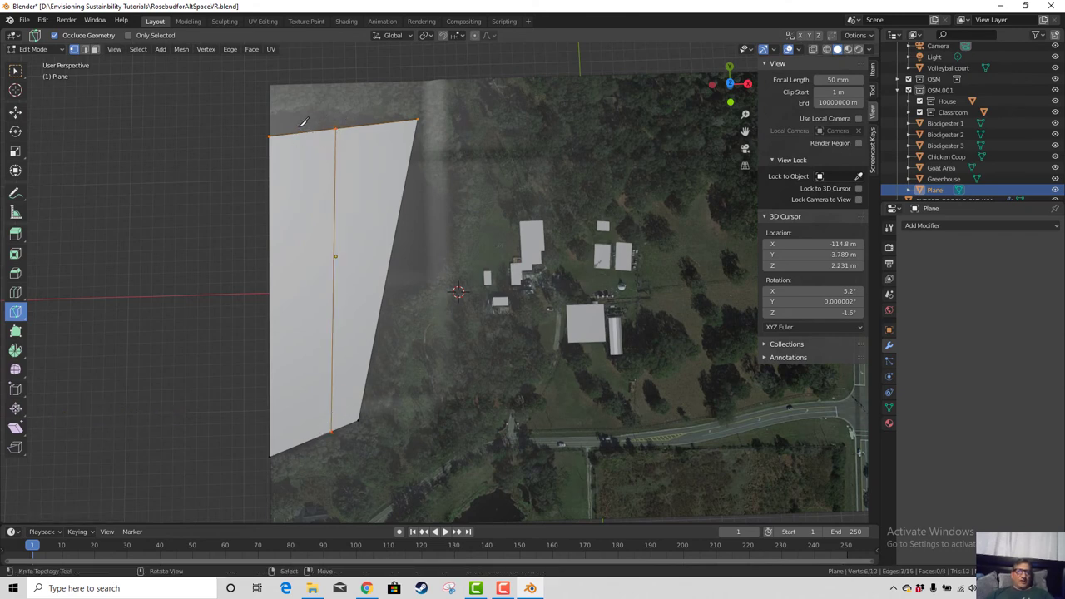
pyautogui.click(302, 131)
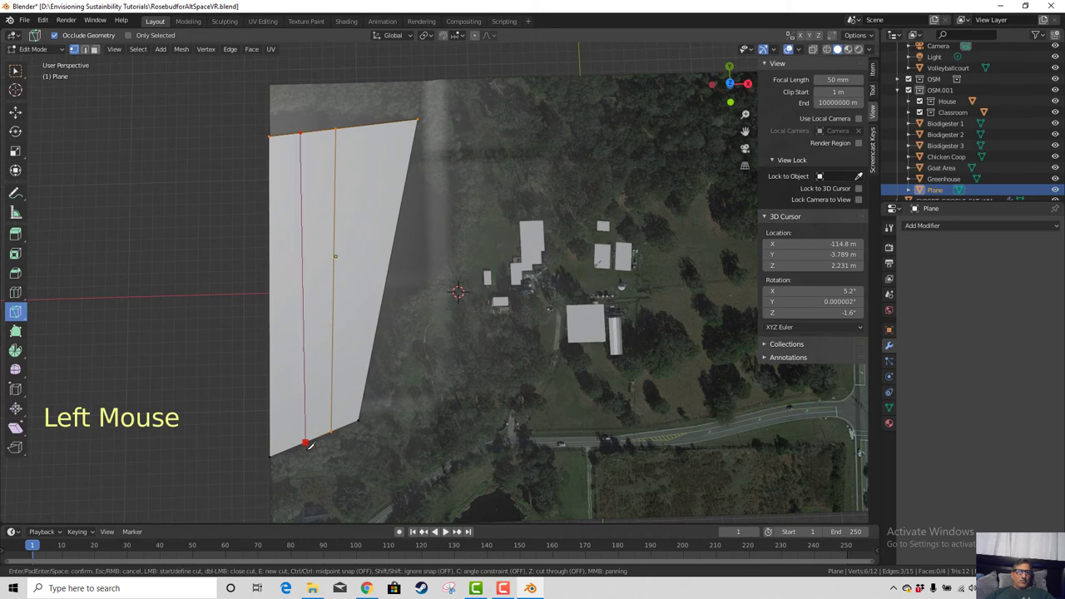
pyautogui.click(307, 444)
pyautogui.press('Return')
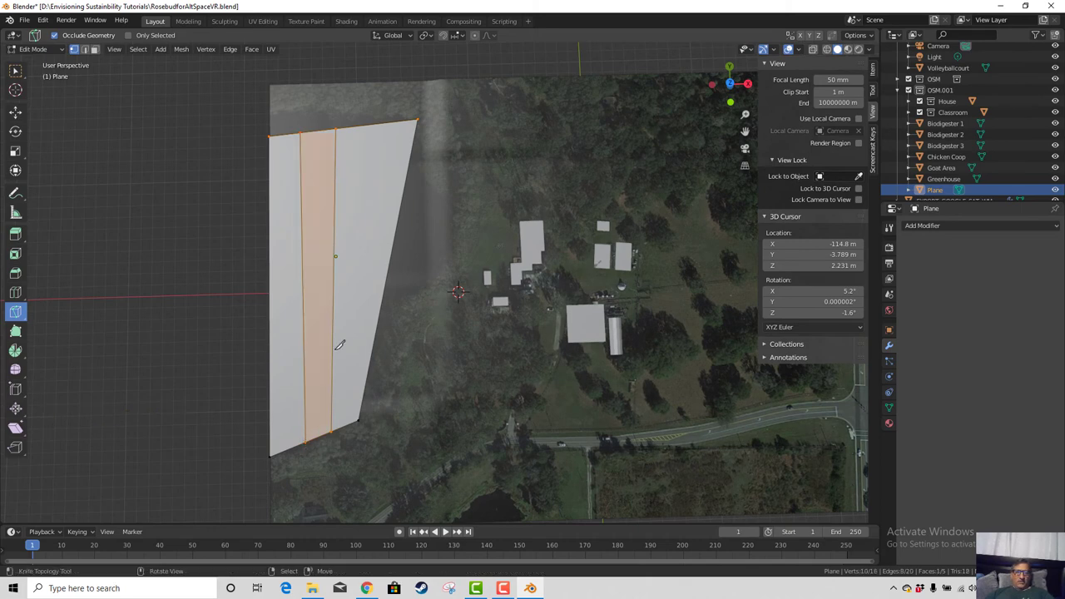
pyautogui.click(370, 124)
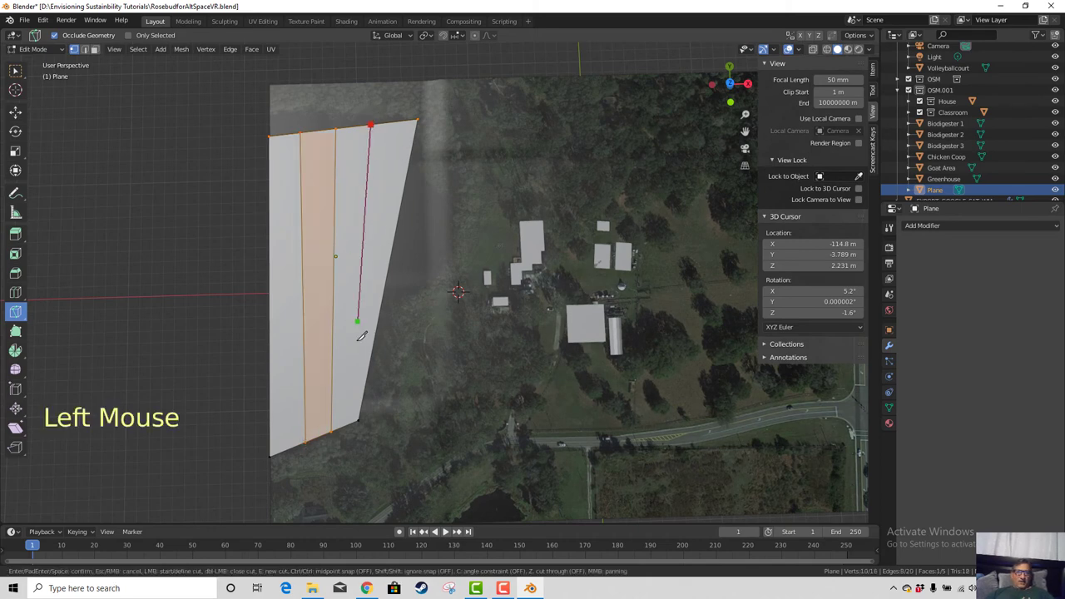
pyautogui.click(342, 427)
pyautogui.press('Return')
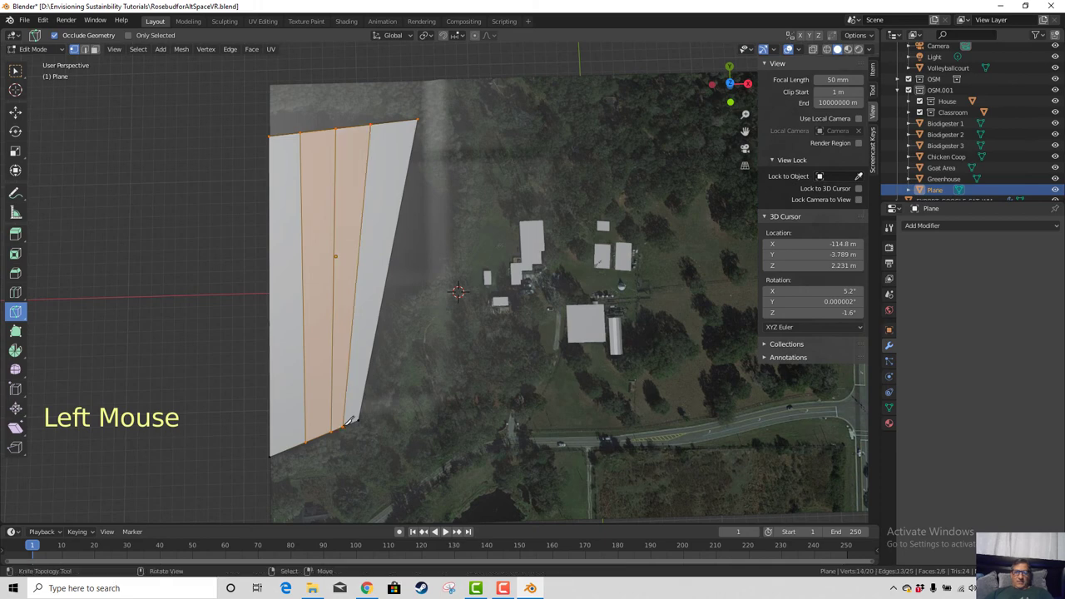
# Add three knife cuts across the plane from left edge to right edge.
pyautogui.click(270, 196)
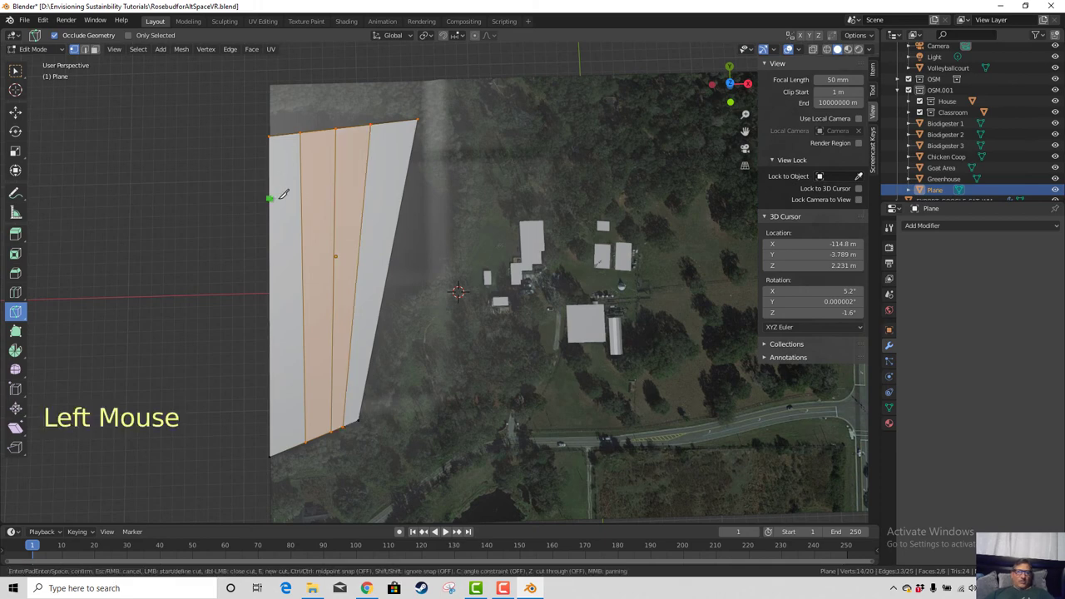
pyautogui.click(406, 195)
pyautogui.press('Return')
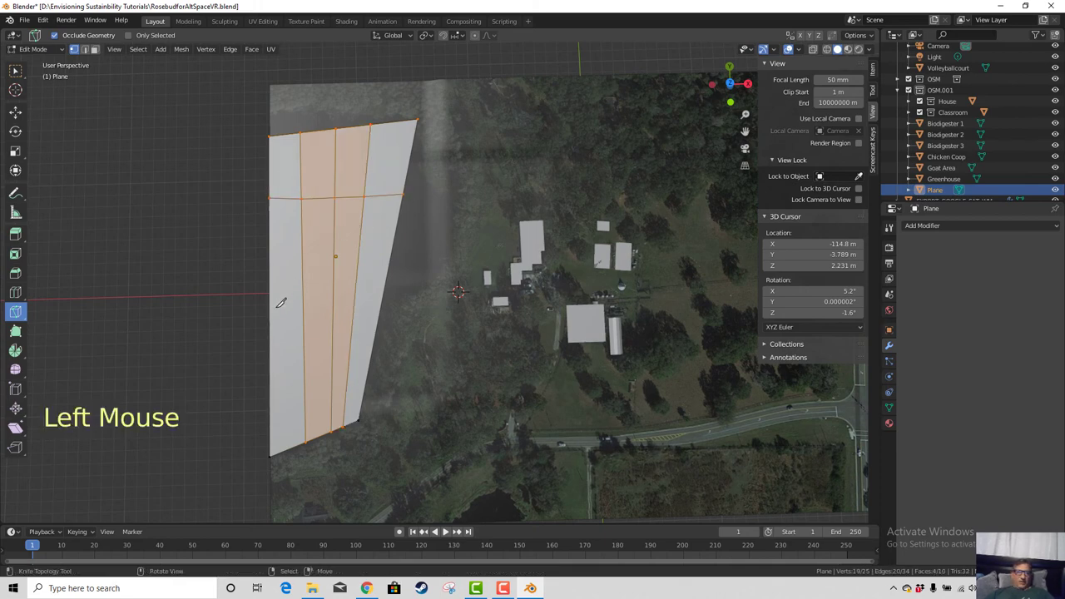
pyautogui.click(270, 283)
pyautogui.click(407, 278)
pyautogui.press('Return')
pyautogui.click(270, 378)
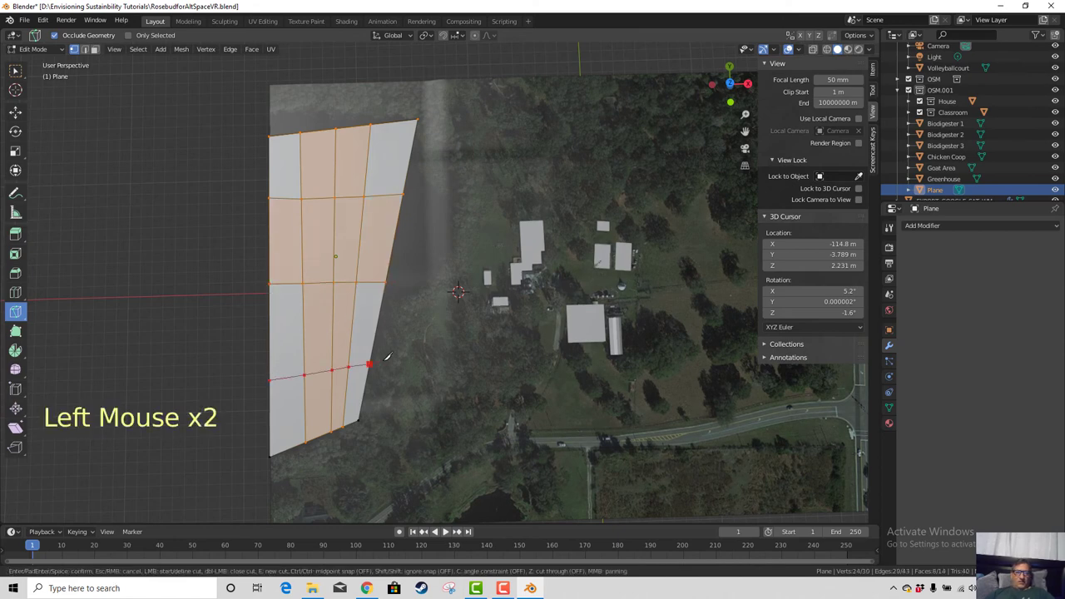
pyautogui.press('Return')
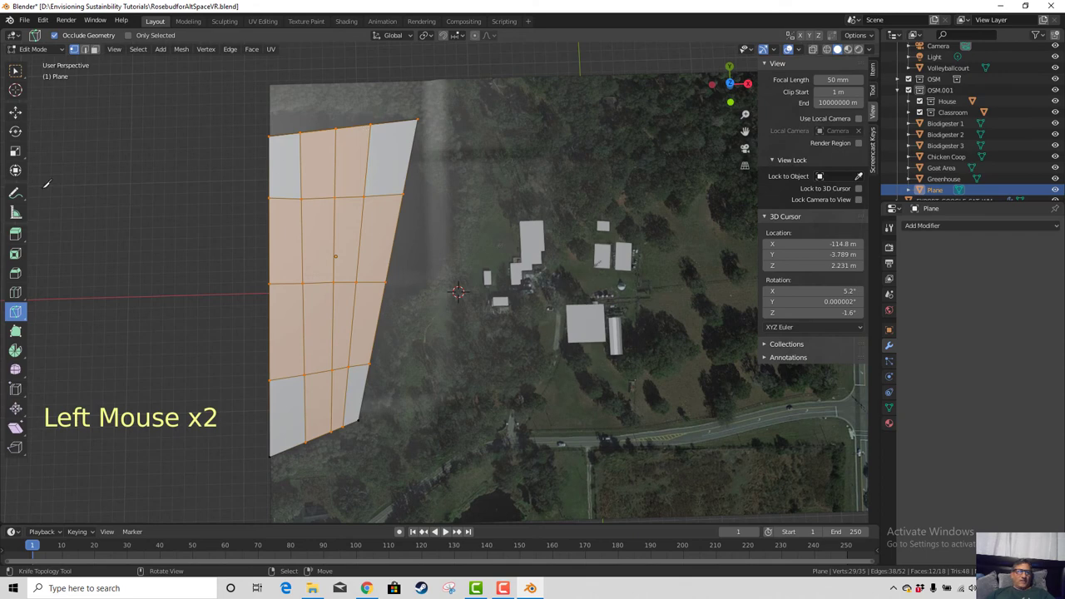
pyautogui.click(15, 71)
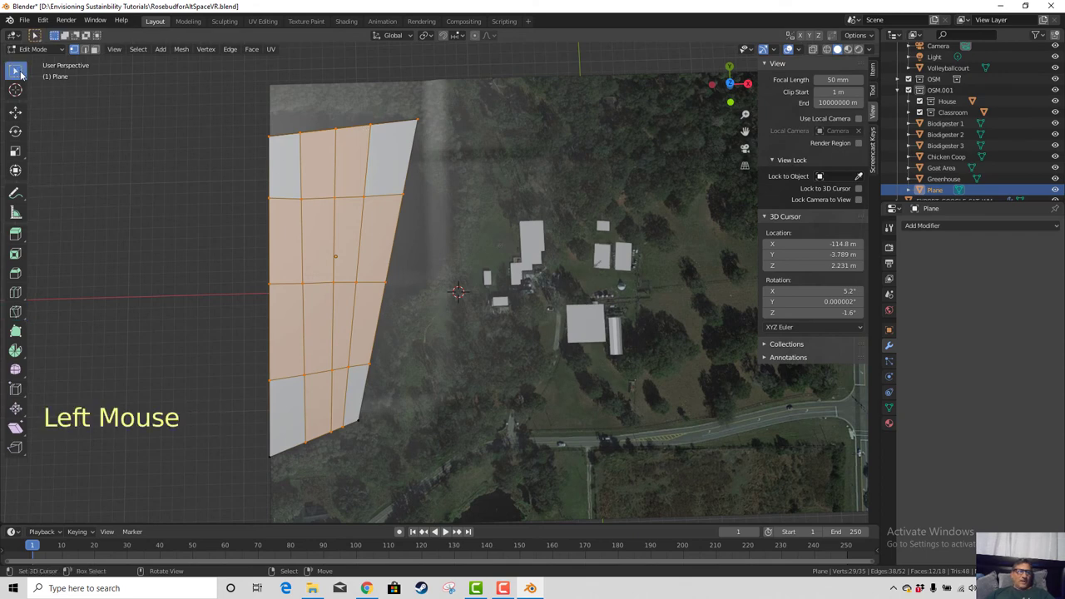
# Raise the plane's top-left, left corner and a top-edge vertex higher up.
pyautogui.rightClick(418, 121)
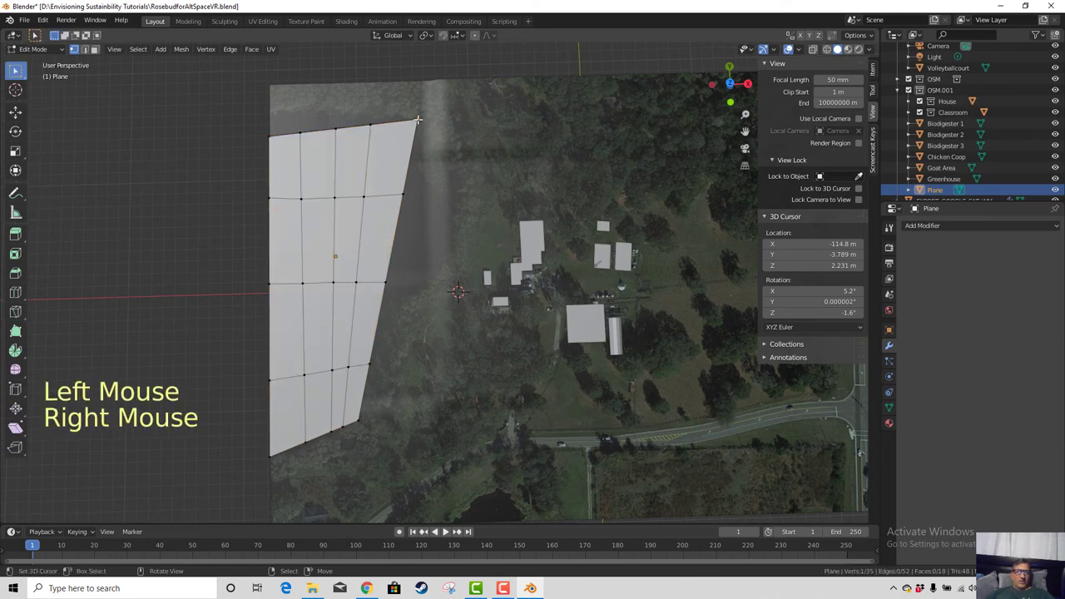
pyautogui.rightClick(300, 134)
pyautogui.press('g')
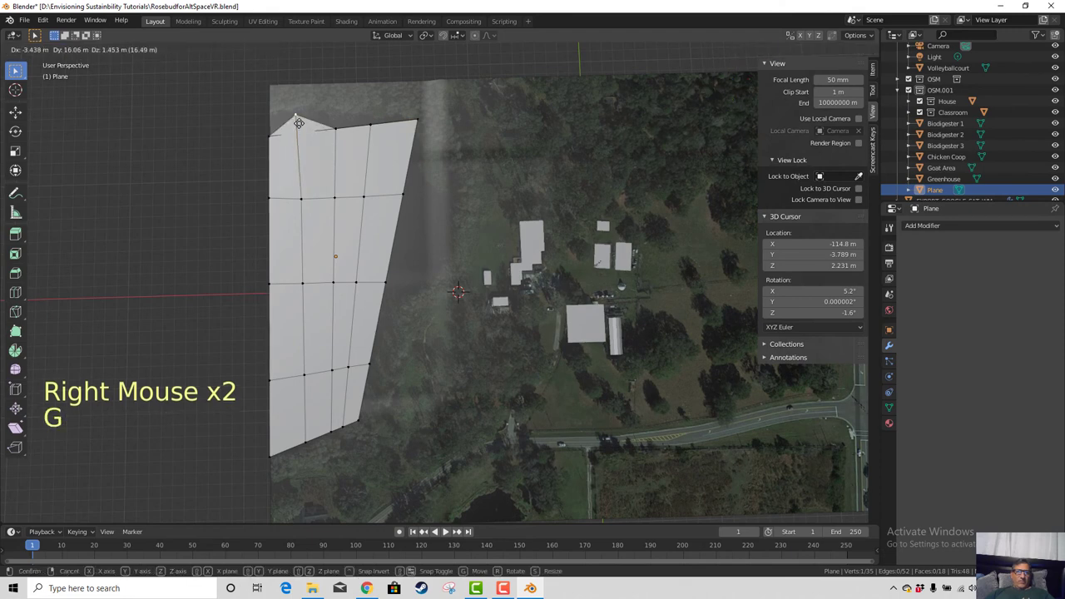
pyautogui.click(302, 119)
pyautogui.rightClick(272, 134)
pyautogui.press('g')
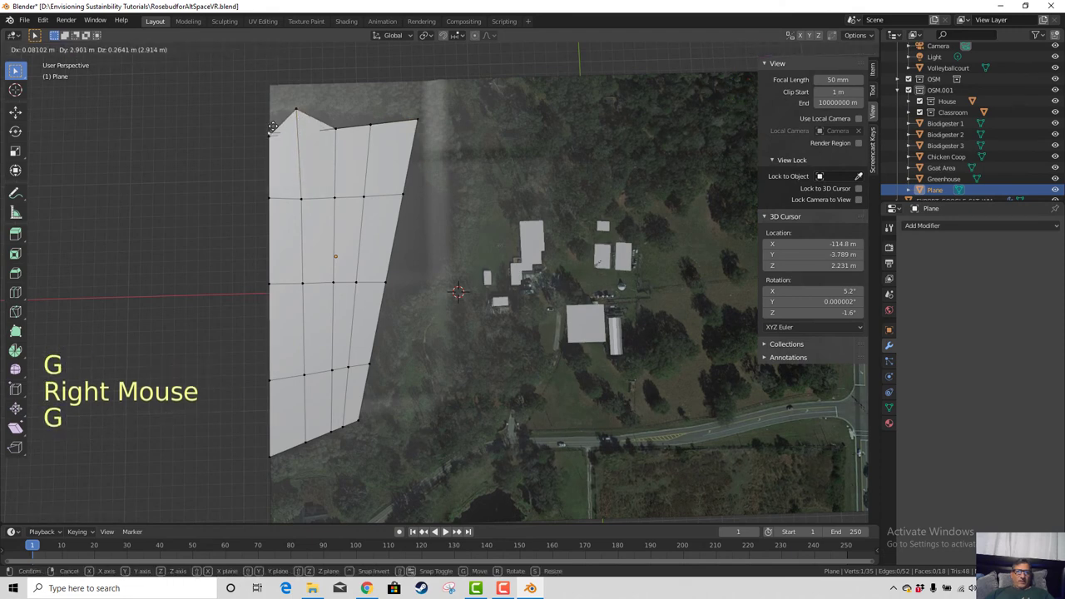
pyautogui.click(272, 109)
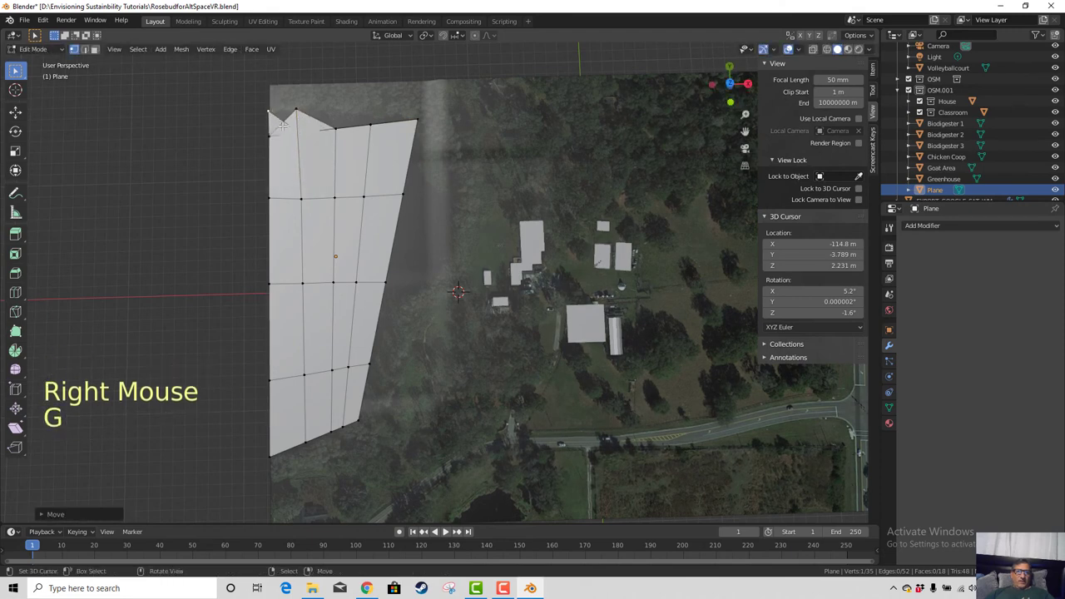
pyautogui.rightClick(293, 125)
pyautogui.rightClick(285, 127)
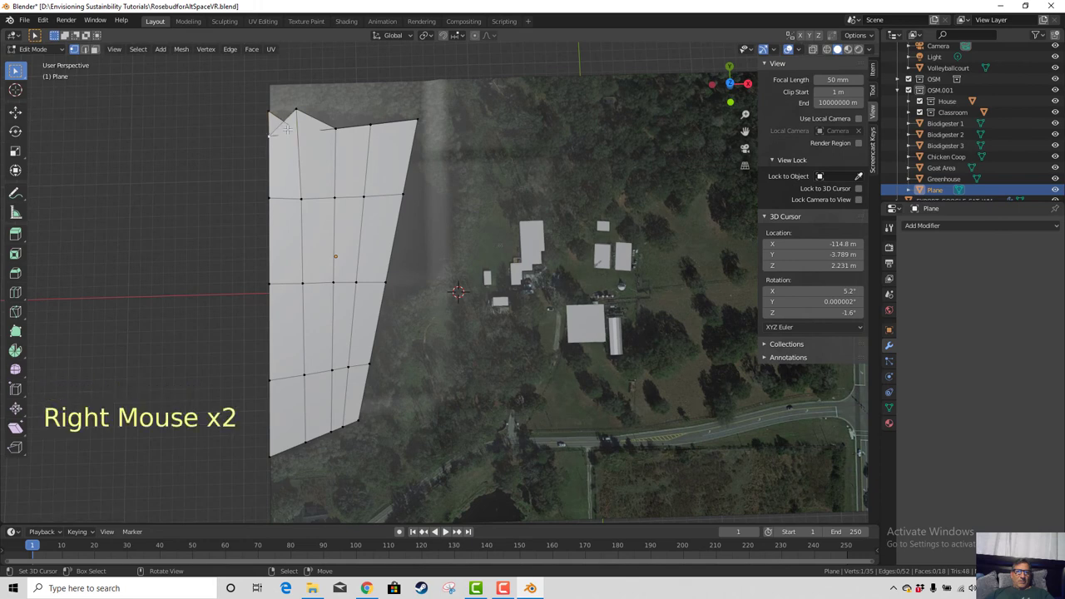
pyautogui.rightClick(336, 127)
pyautogui.press('g')
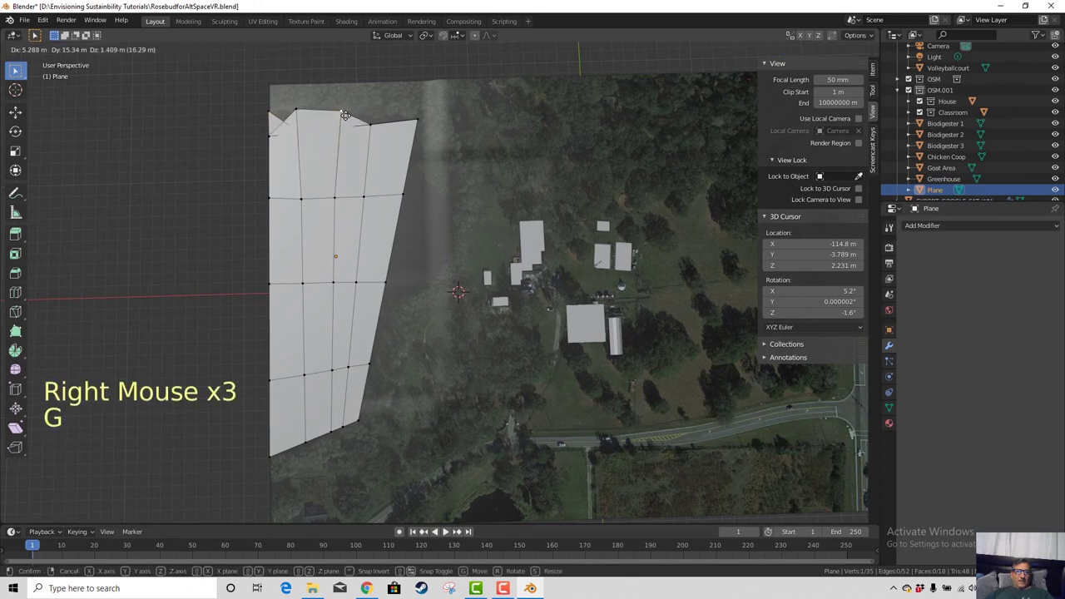
pyautogui.click(370, 124)
# Nudge more top-edge and right-edge vertices, then undo the recent vertex moves.
pyautogui.rightClick(371, 124)
pyautogui.press('g')
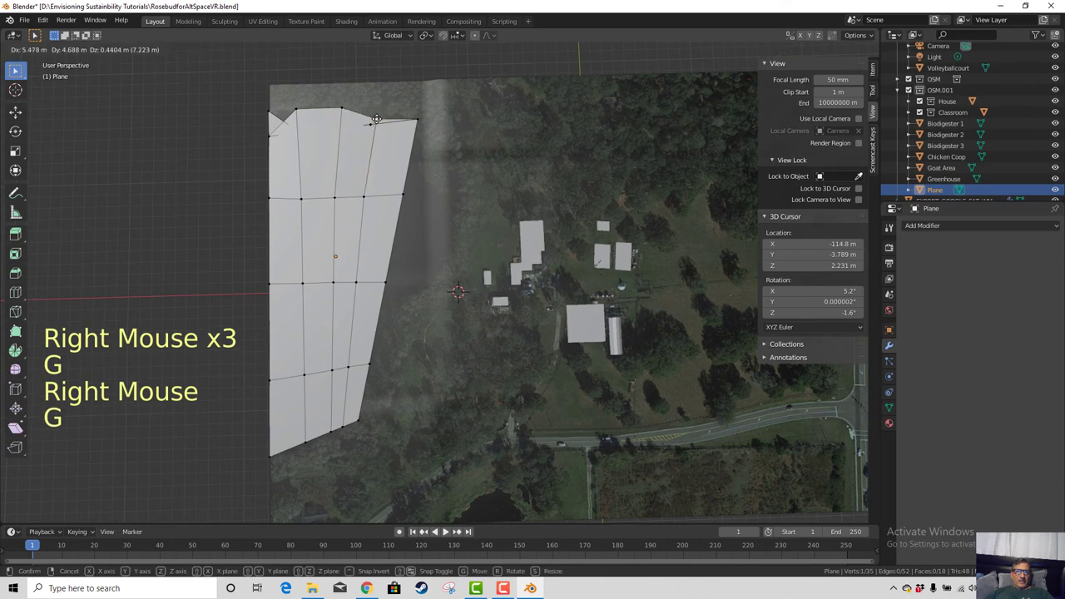
pyautogui.click(373, 125)
pyautogui.rightClick(373, 124)
pyautogui.press('g')
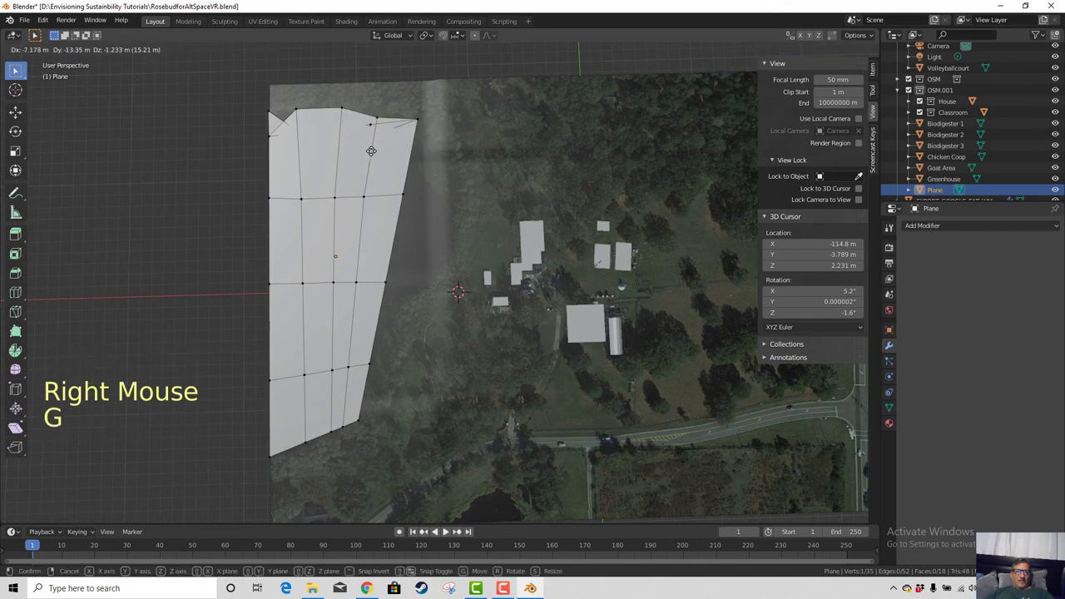
pyautogui.click(420, 146)
pyautogui.moveTo(387, 233); pyautogui.dragTo(398, 258, button='middle')
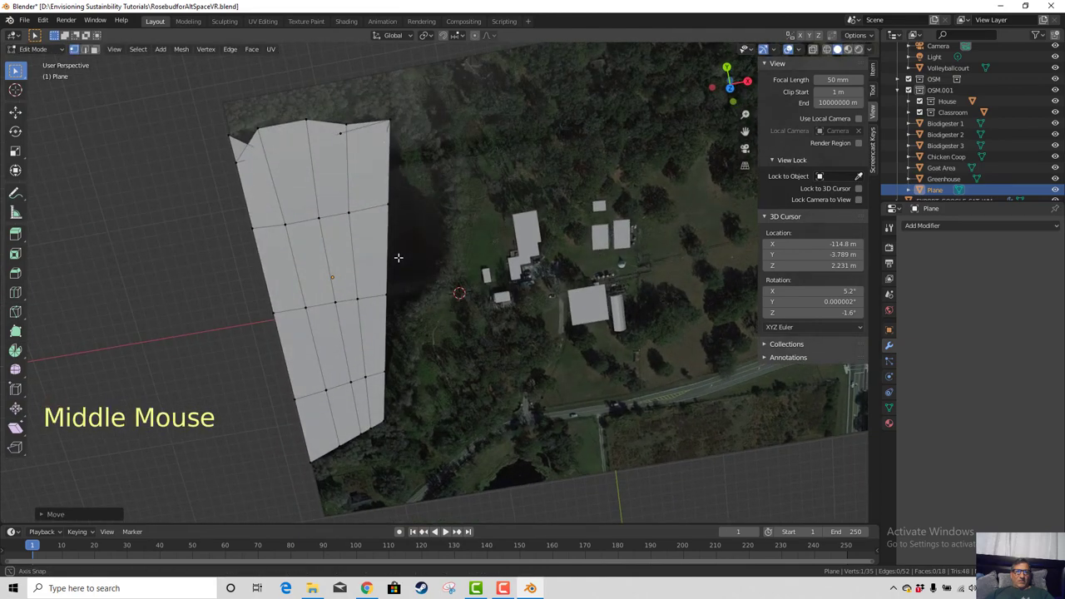
pyautogui.rightClick(403, 208)
pyautogui.press('g')
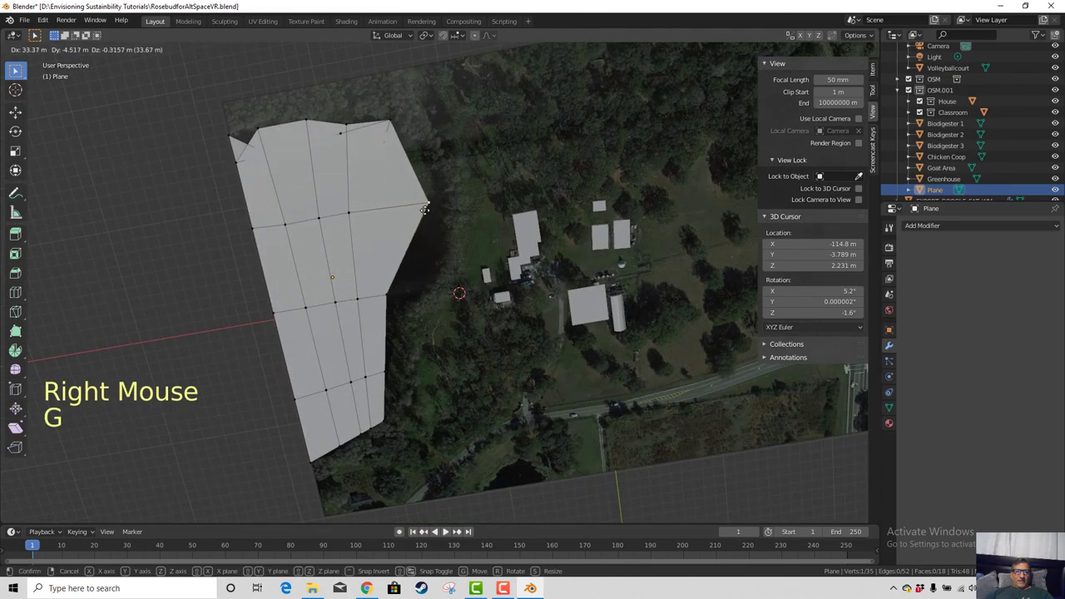
pyautogui.rightClick(392, 125)
pyautogui.press('g')
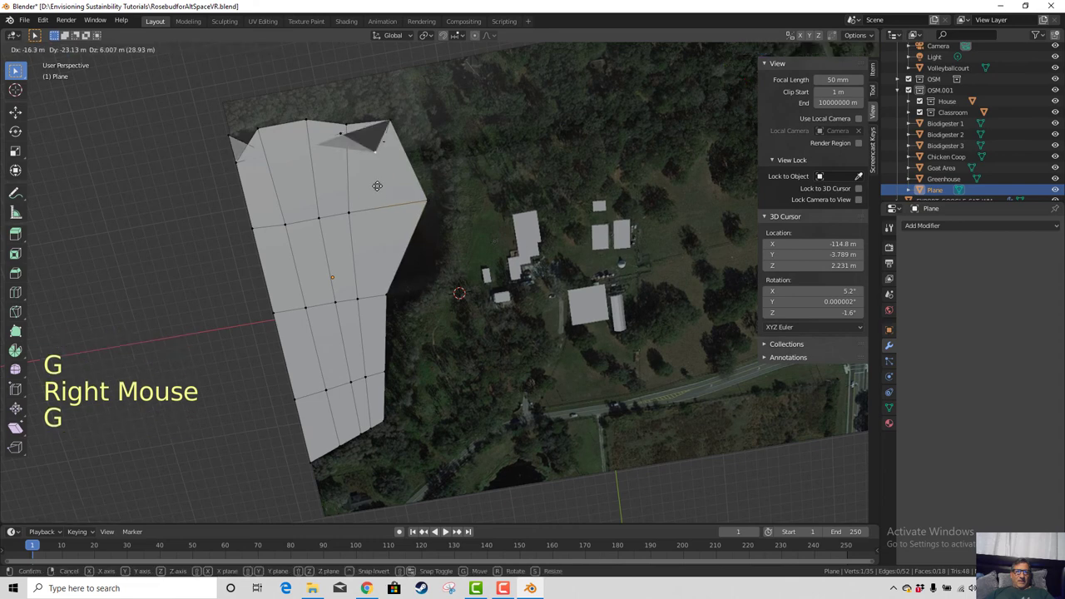
pyautogui.click(387, 162)
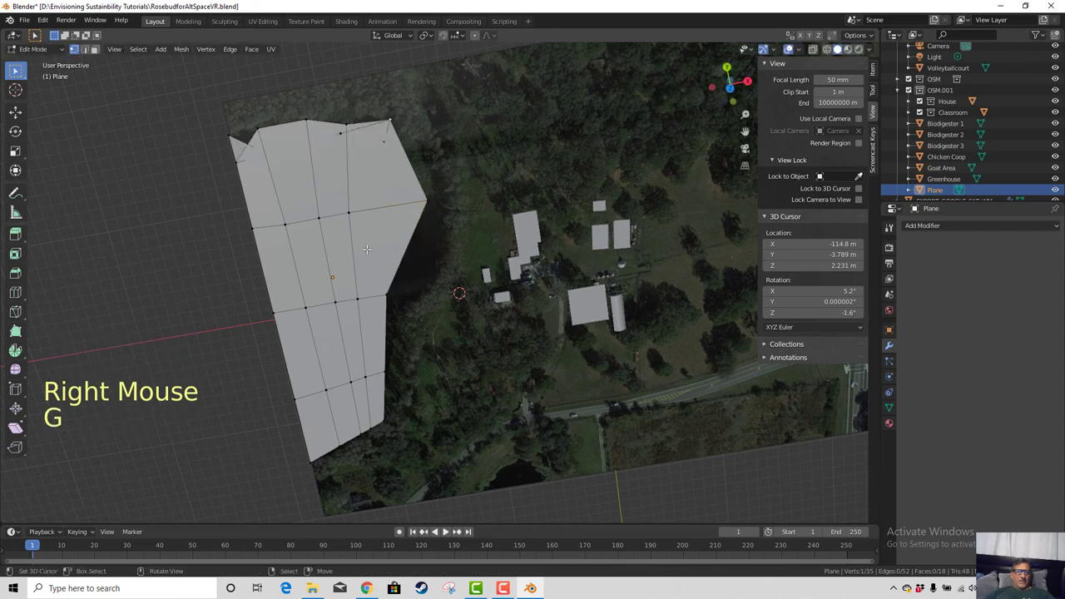
pyautogui.hotkey('ctrl', 'z')
pyautogui.hotkey('ctrl', 'z')
pyautogui.hotkey('ctrl', 'z')
pyautogui.hotkey('ctrl', 'z')
pyautogui.hotkey('ctrl', 'z')
pyautogui.hotkey('ctrl', 'z')
pyautogui.hotkey('ctrl', 'z')
pyautogui.hotkey('ctrl', 'z')
pyautogui.hotkey('ctrl', 'z')
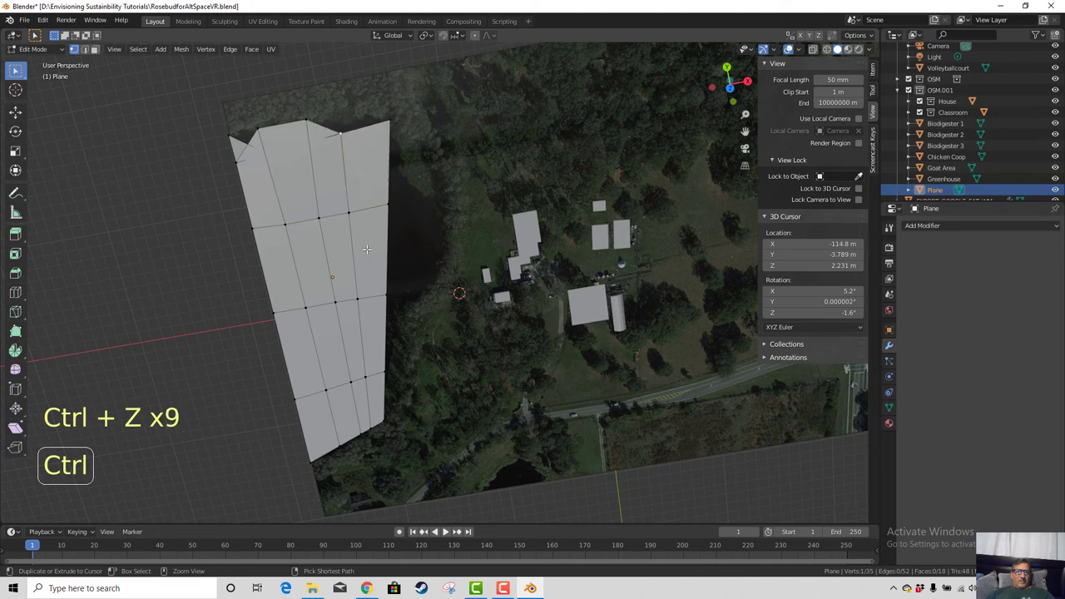
# Undo back to the uncut plane and add three lengthwise loop cuts plus one across the middle.
pyautogui.hotkey('ctrl', 'z')
pyautogui.hotkey('ctrl', 'z')
pyautogui.hotkey('ctrl', 'z')
pyautogui.hotkey('ctrl', 'z')
pyautogui.hotkey('ctrl', 'z')
pyautogui.hotkey('ctrl', 'z')
pyautogui.hotkey('ctrl', 'z')
pyautogui.hotkey('ctrl', 'z')
pyautogui.hotkey('ctrl', 'z')
pyautogui.hotkey('ctrl', 'z')
pyautogui.hotkey('ctrl', 'z')
pyautogui.hotkey('ctrl', 'z')
pyautogui.hotkey('ctrl', 'z')
pyautogui.hotkey('ctrl', 'z')
pyautogui.hotkey('ctrl', 'z')
pyautogui.hotkey('ctrl', 'z')
pyautogui.hotkey('ctrl', 'z')
pyautogui.hotkey('ctrl', 'z')
pyautogui.hotkey('ctrl', 'z')
pyautogui.hotkey('ctrl', 'z')
pyautogui.hotkey('ctrl', 'z')
pyautogui.hotkey('ctrl', 'z')
pyautogui.hotkey('ctrl', 'z')
pyautogui.hotkey('ctrl', 'z')
pyautogui.hotkey('ctrl', 'z')
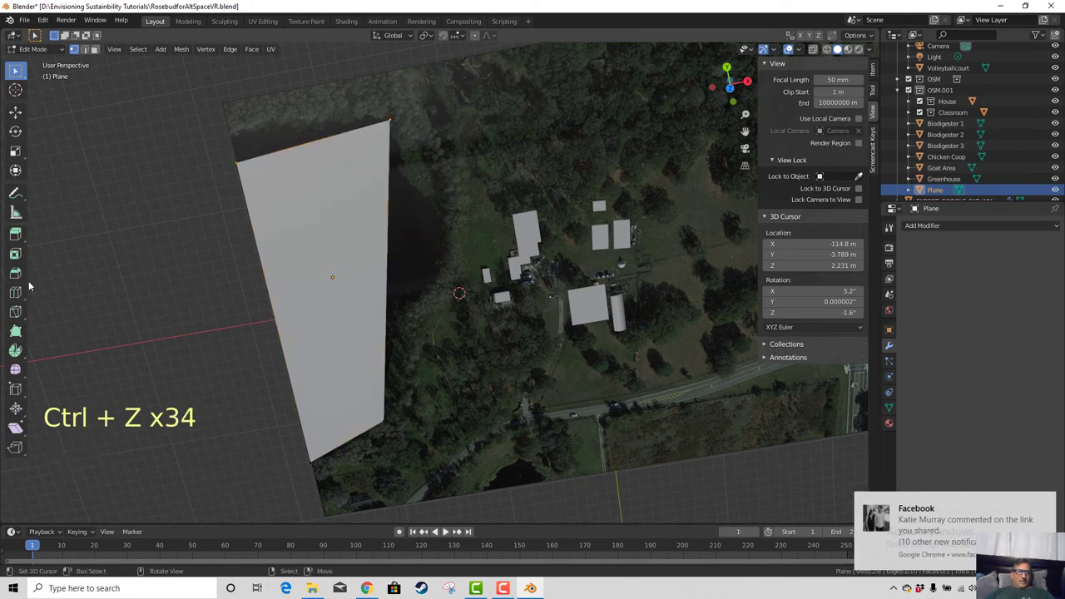
pyautogui.click(15, 291)
pyautogui.click(298, 176)
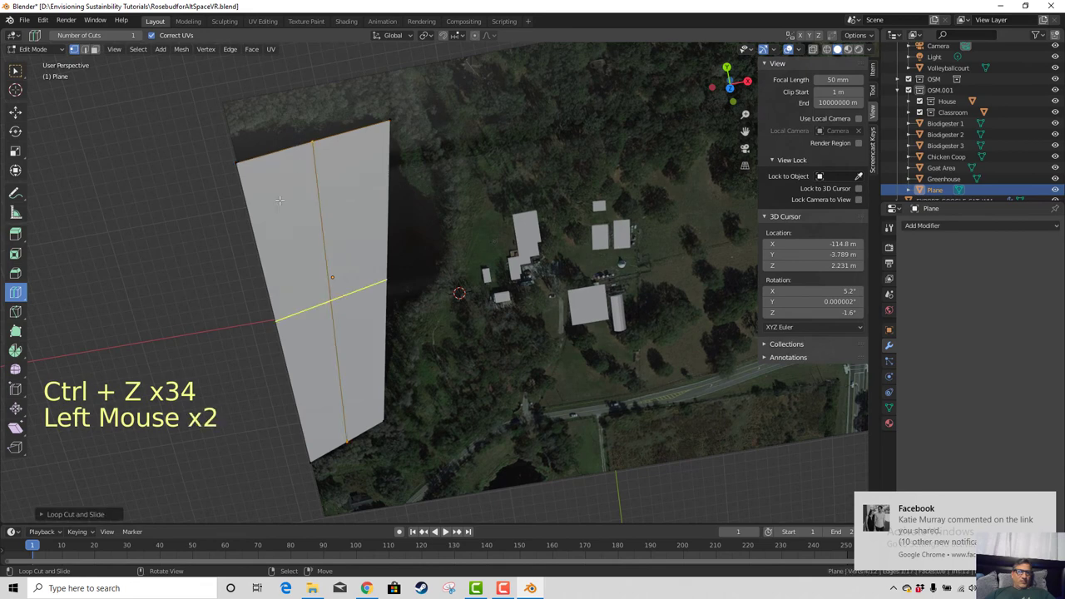
pyautogui.click(319, 197)
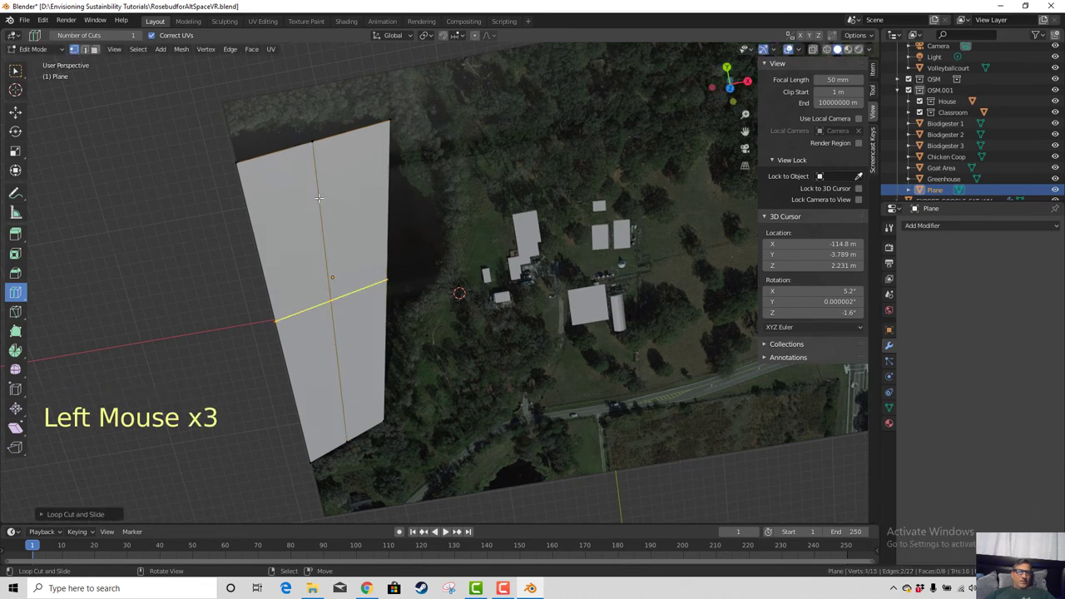
pyautogui.click(328, 213)
pyautogui.click(344, 302)
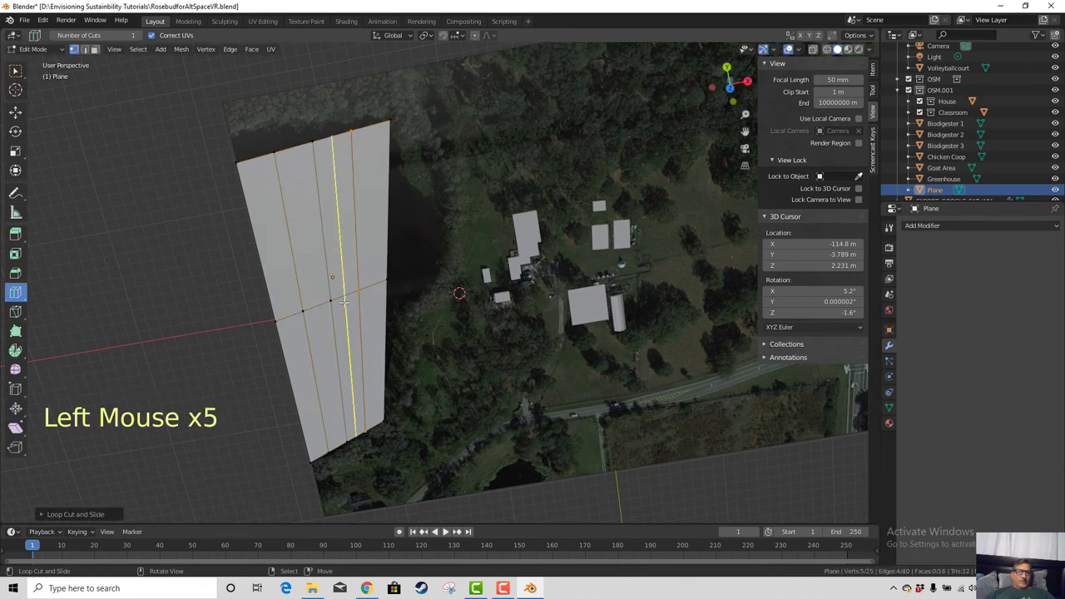
pyautogui.click(15, 71)
# Move the top-left corner and top-edge vertices upward to reshape the plane's top.
pyautogui.rightClick(241, 162)
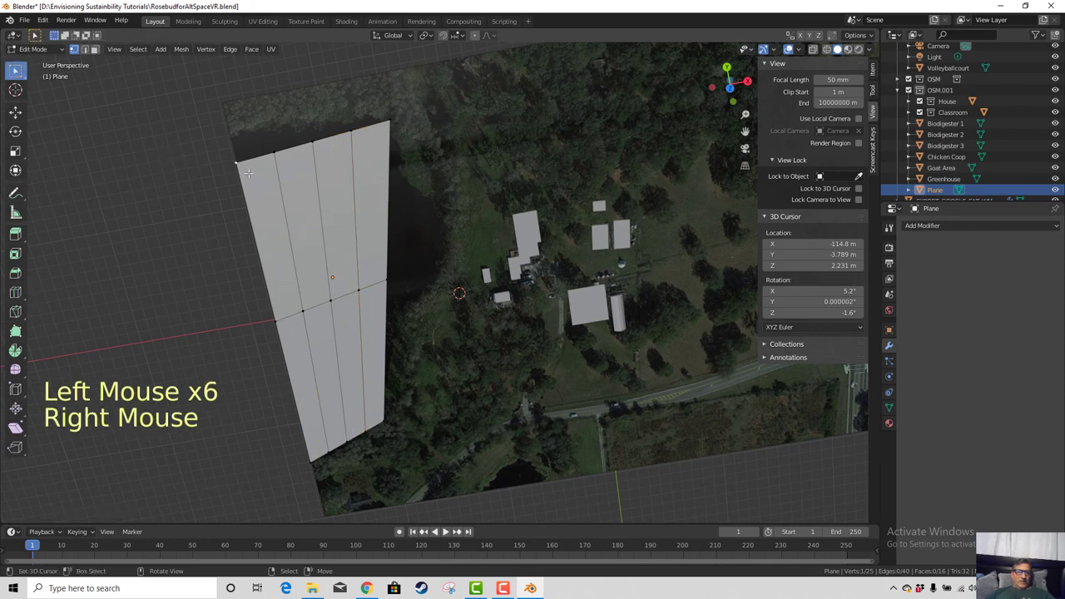
pyautogui.press('g')
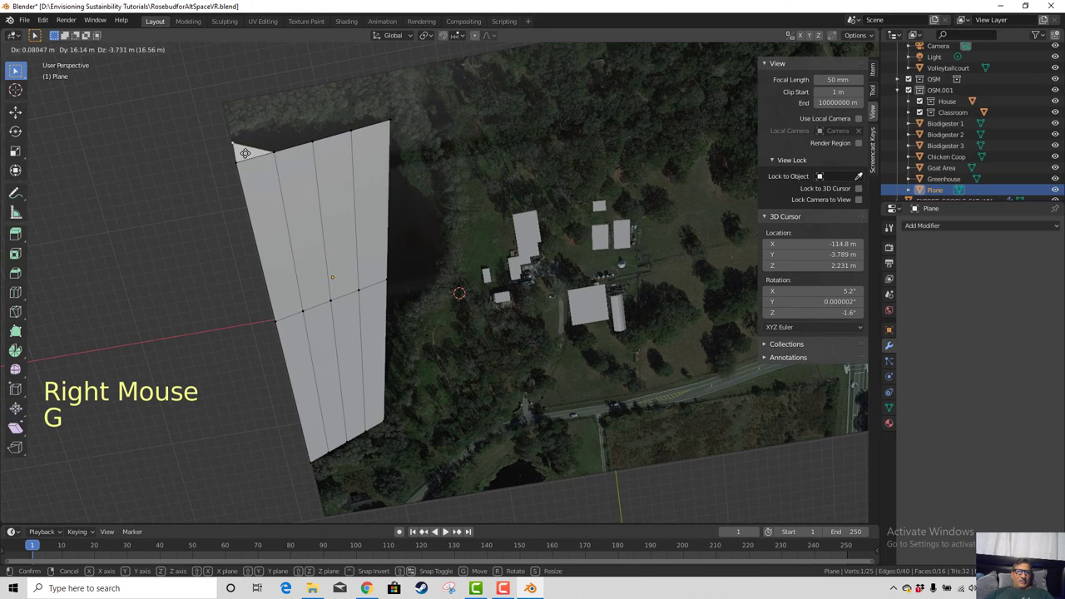
pyautogui.press('Escape')
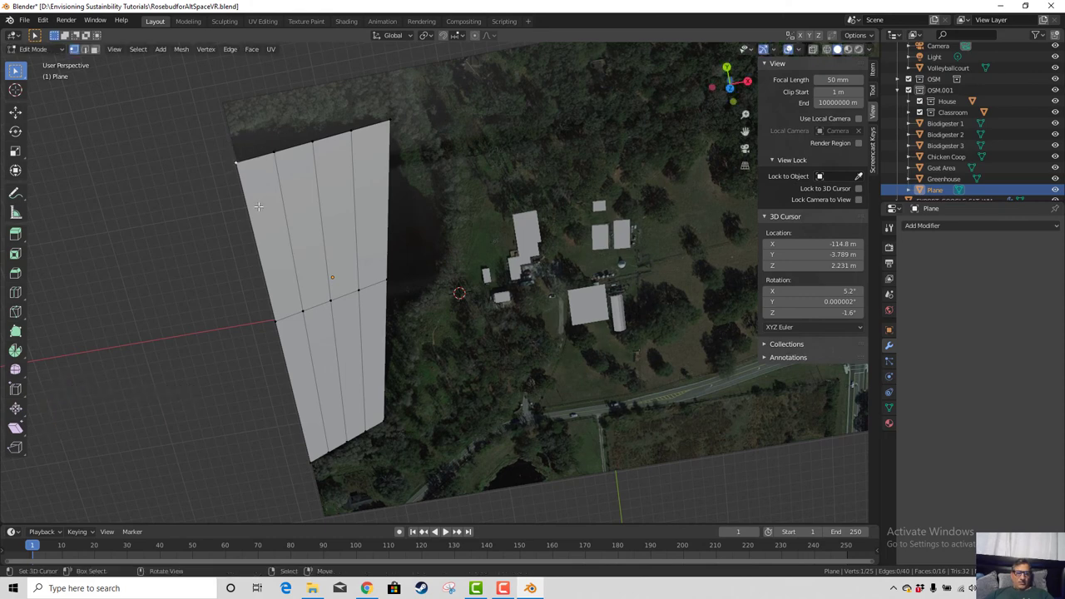
pyautogui.press('g')
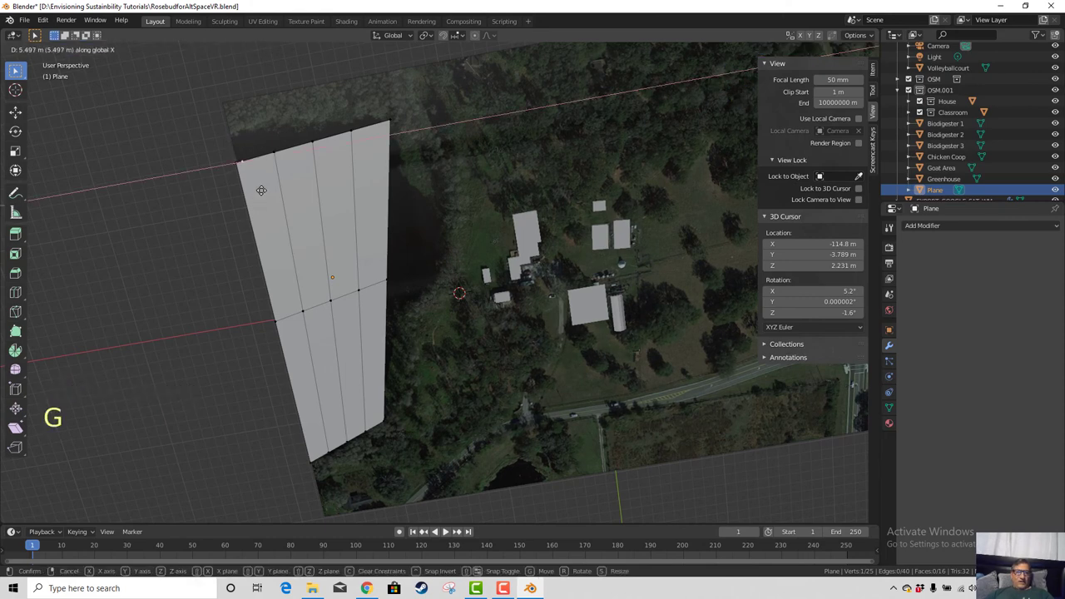
pyautogui.click(260, 193)
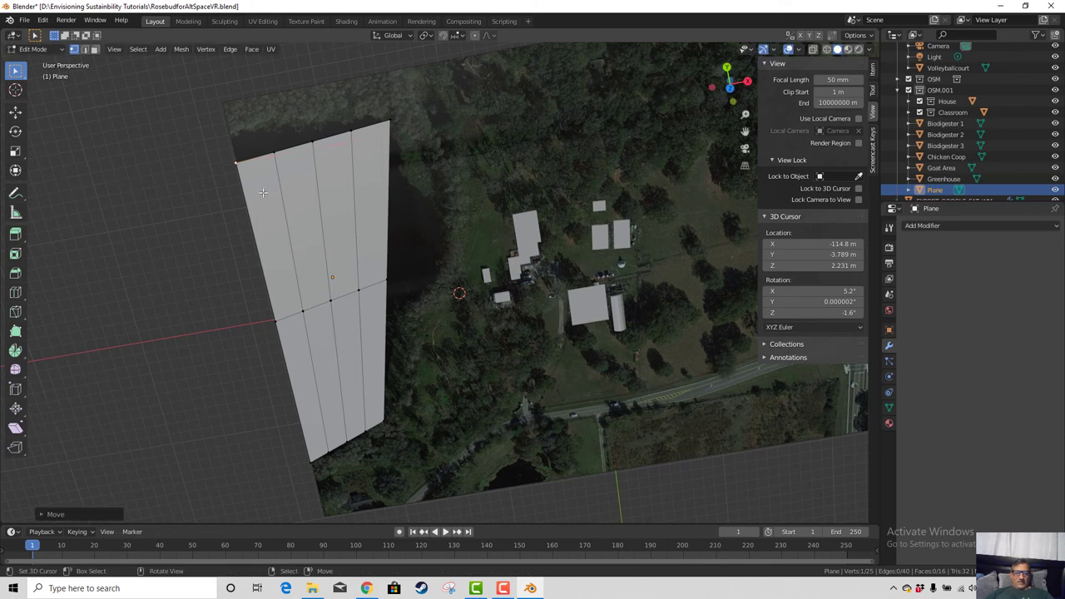
pyautogui.click(277, 203)
pyautogui.press('g')
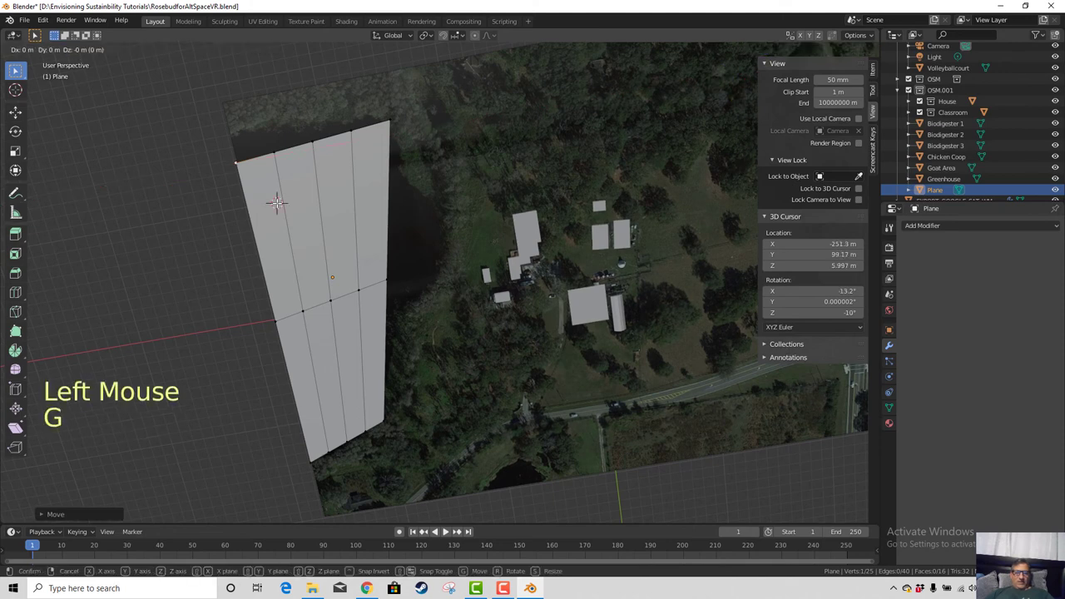
pyautogui.click(277, 151)
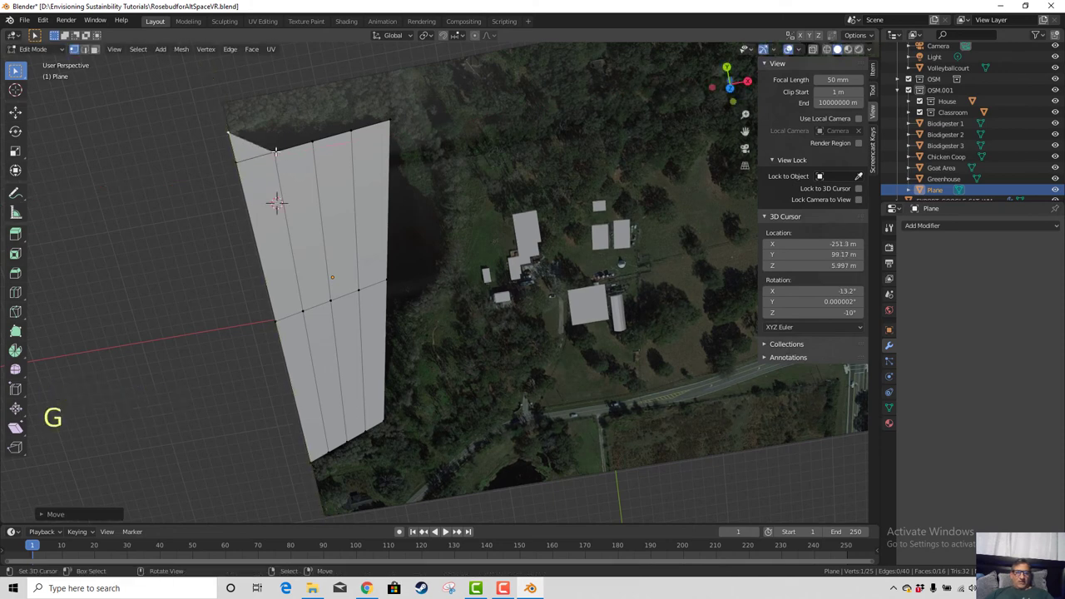
pyautogui.rightClick(278, 154)
pyautogui.press('g')
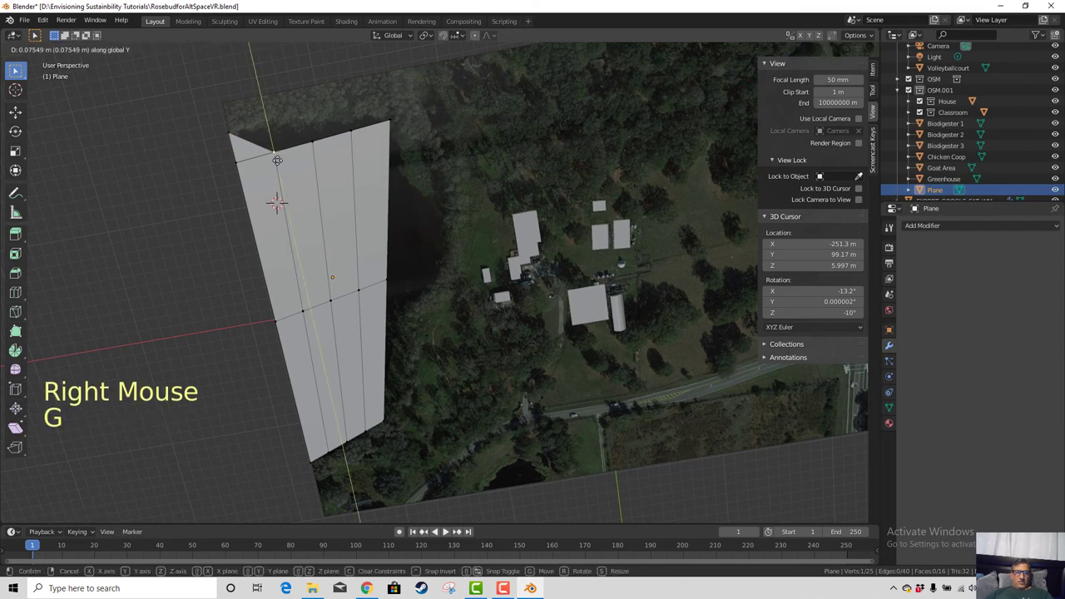
pyautogui.click(286, 132)
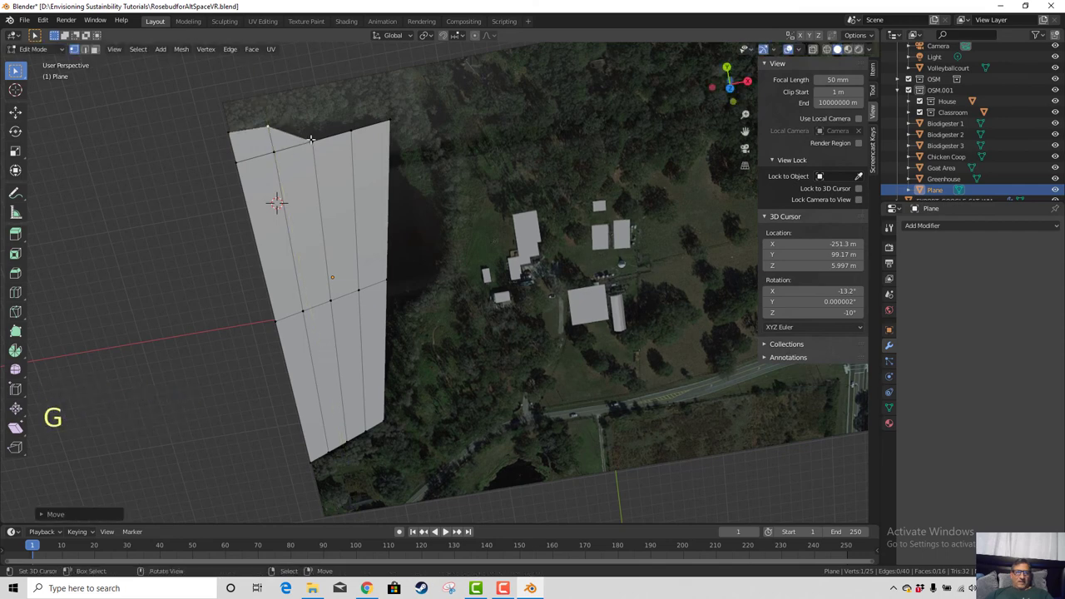
pyautogui.rightClick(312, 141)
pyautogui.press('g')
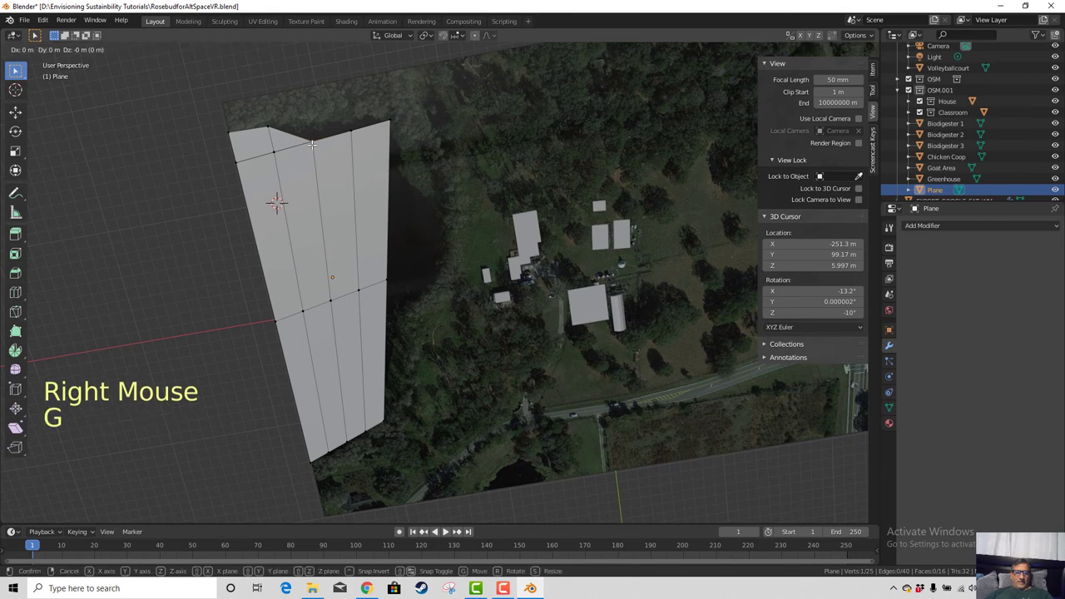
pyautogui.click(316, 127)
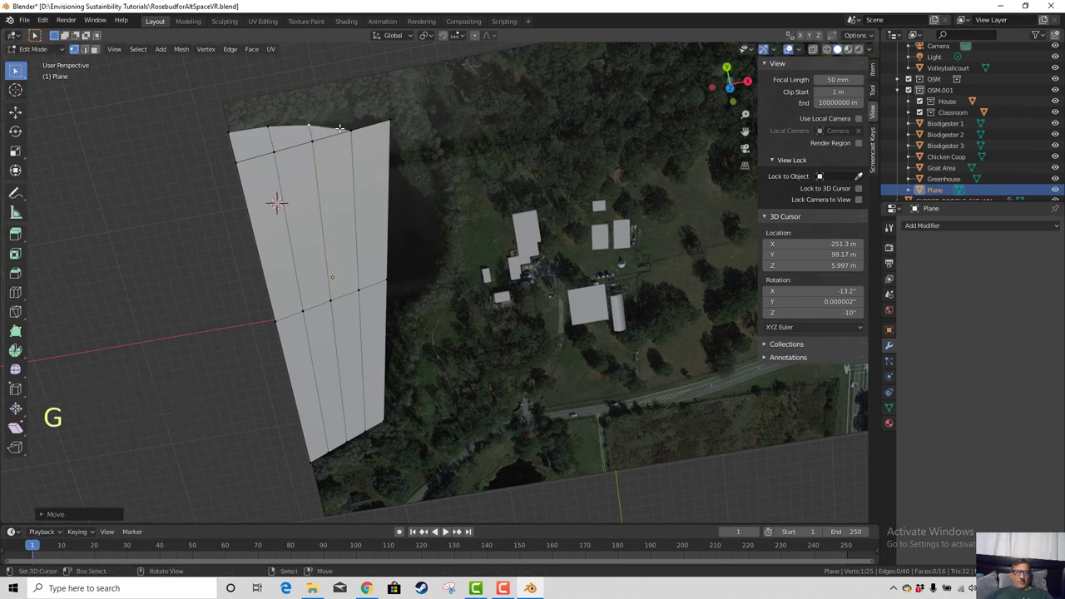
# Split a top-edge vertex and push the right-edge vertex about 38.49 m along X toward the buildings.
pyautogui.rightClick(350, 130)
pyautogui.press('y')
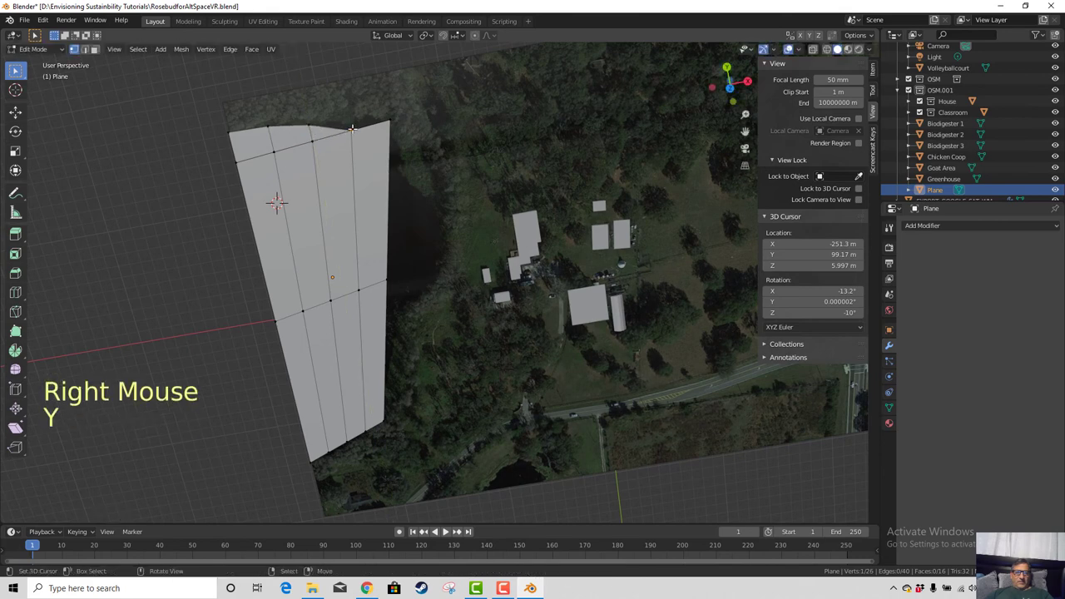
pyautogui.press('g')
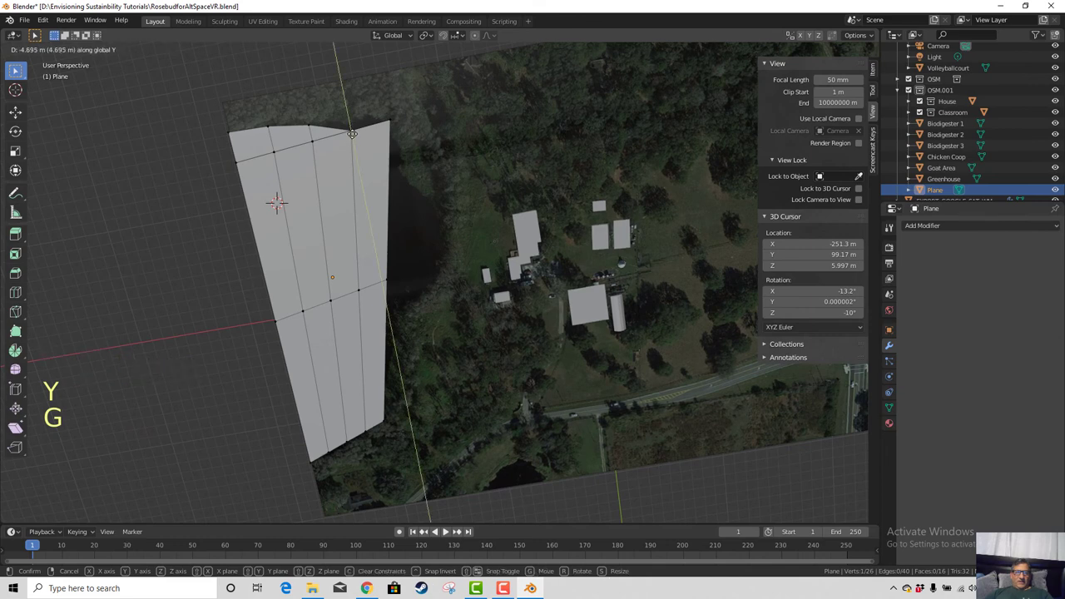
pyautogui.click(350, 131)
pyautogui.press('y')
pyautogui.rightClick(388, 125)
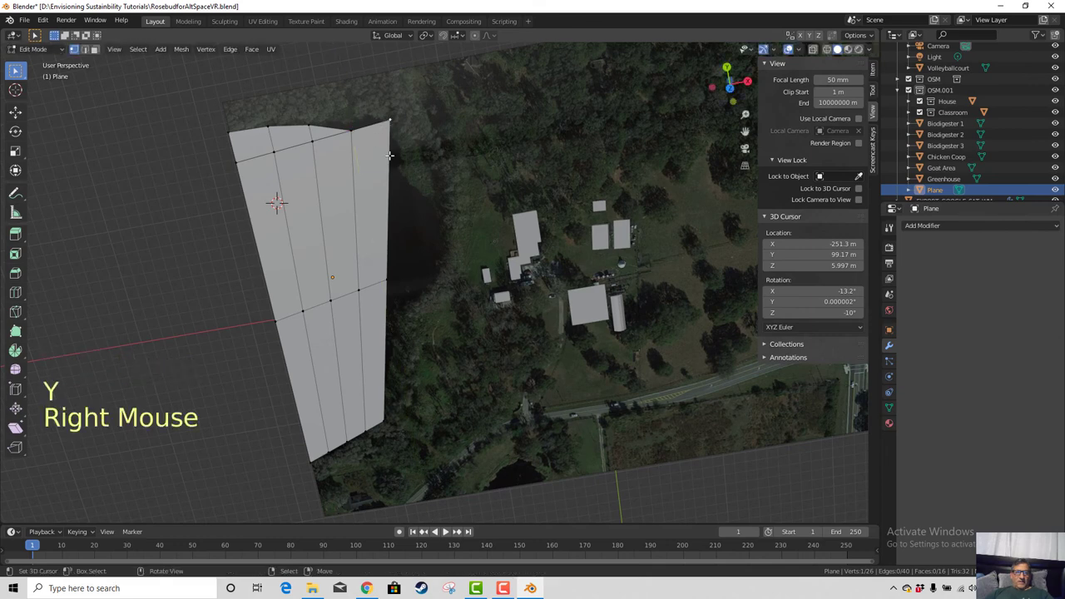
pyautogui.rightClick(351, 131)
pyautogui.press('g')
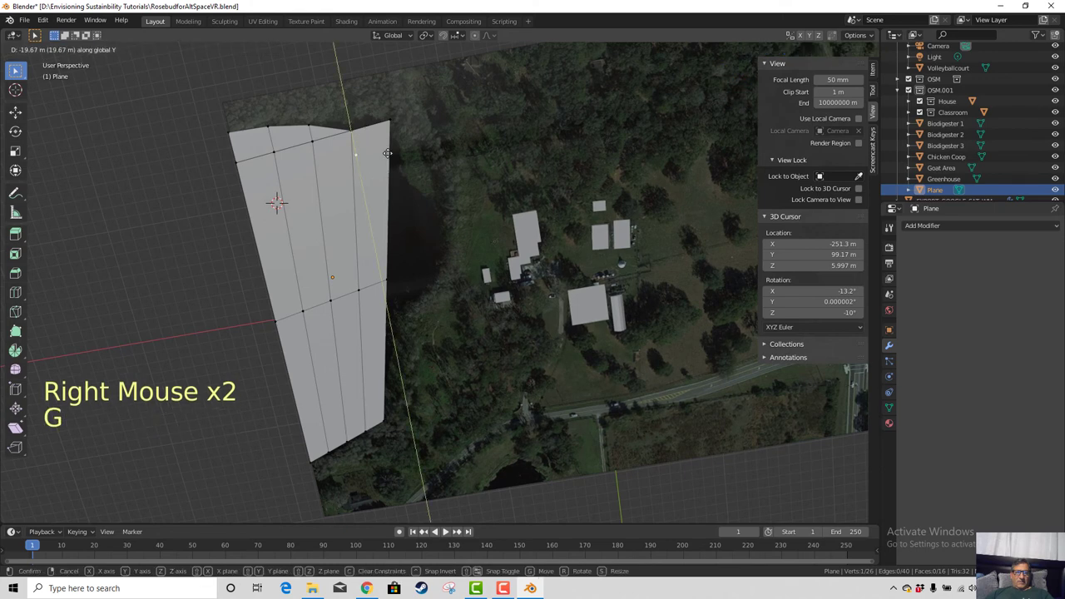
pyautogui.rightClick(392, 163)
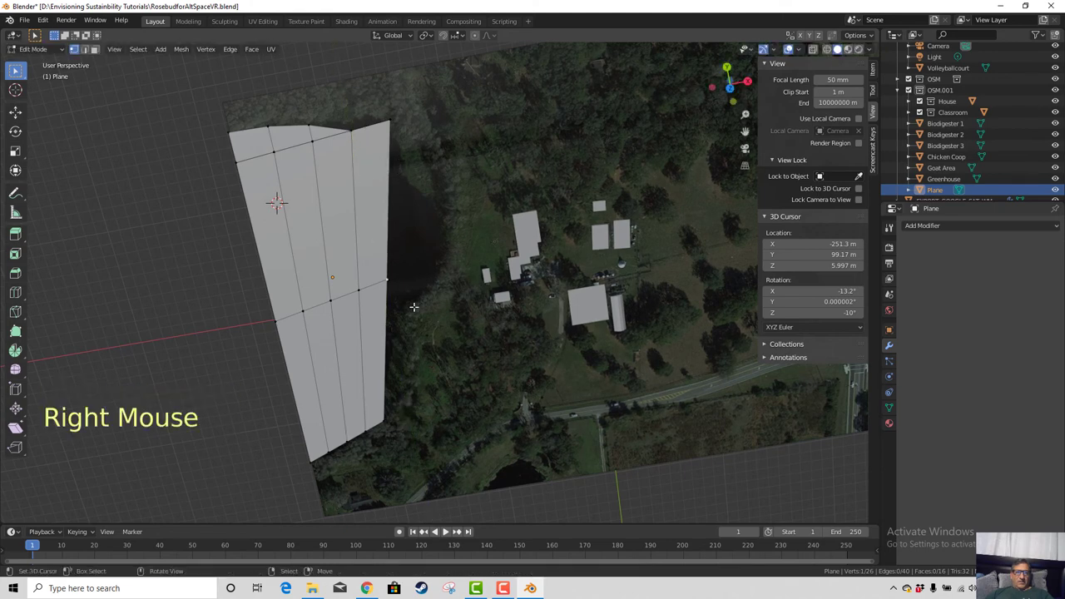
pyautogui.press('g')
pyautogui.press('x')
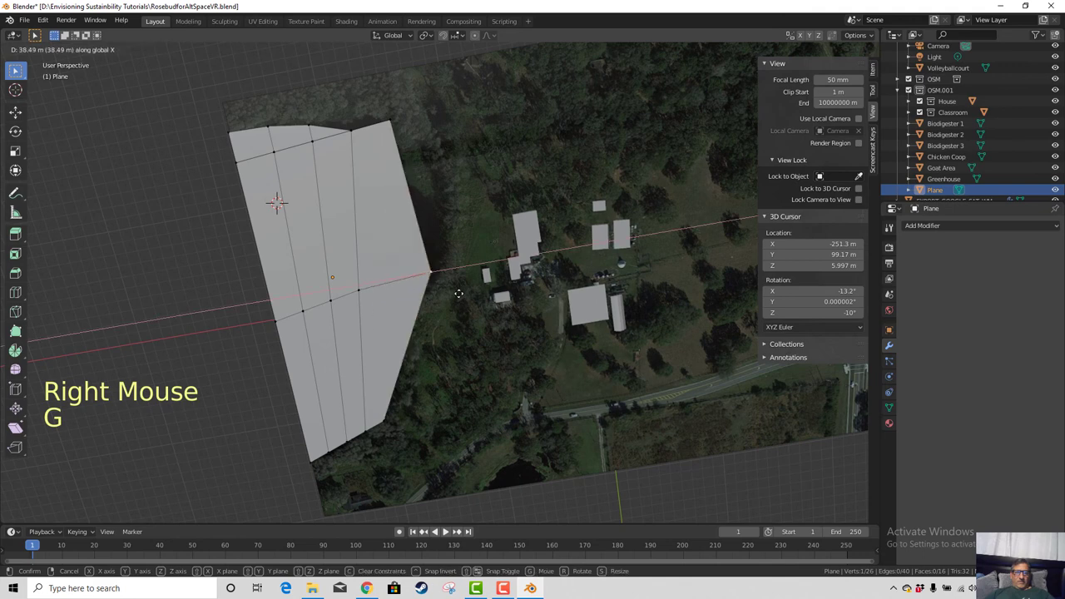
pyautogui.click(467, 286)
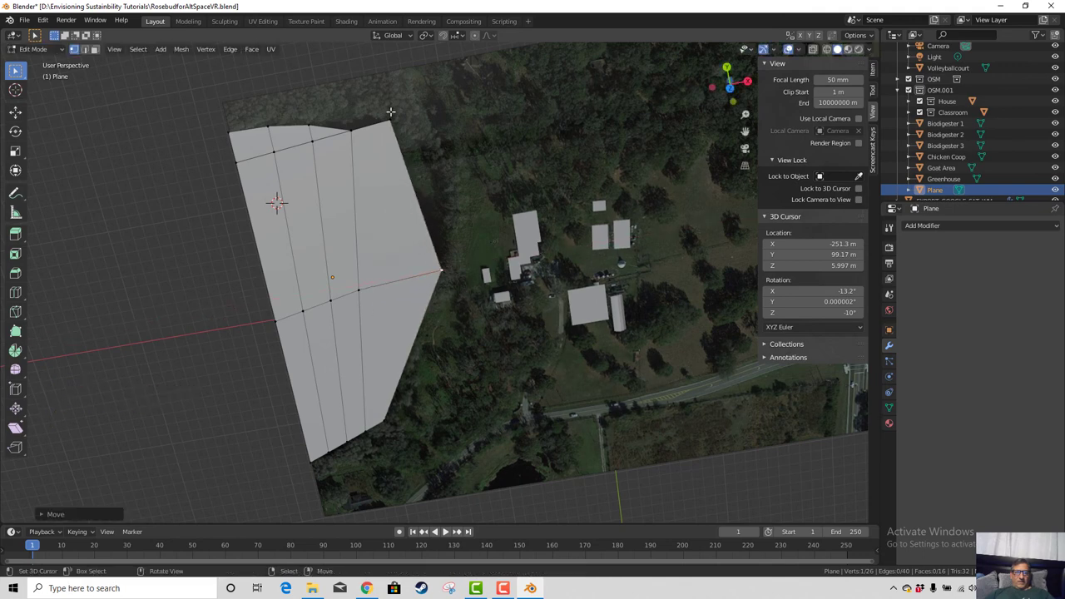
pyautogui.rightClick(391, 122)
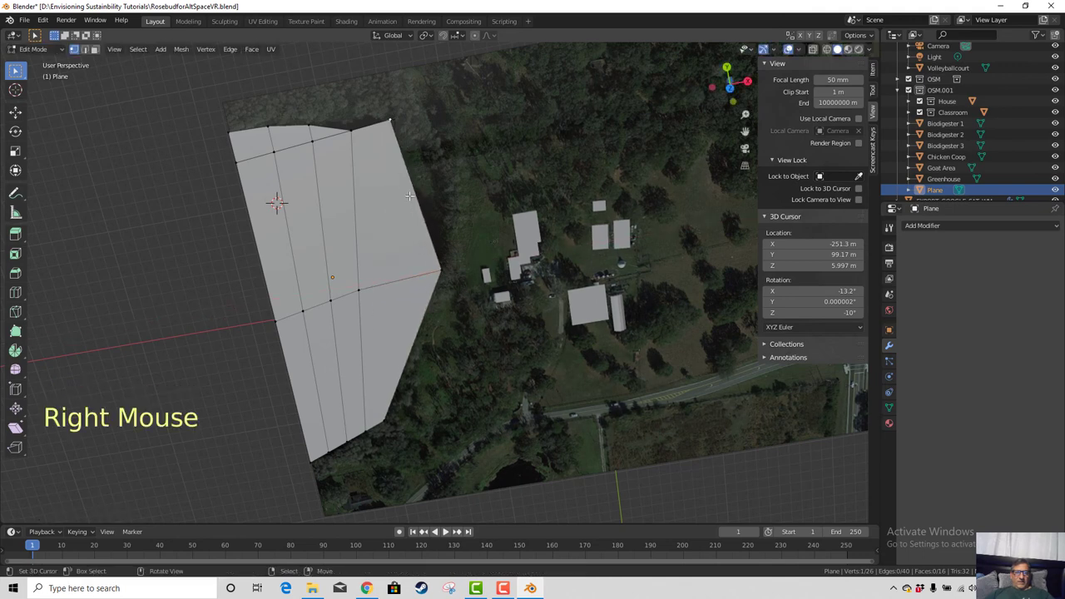
# Add an edge loop across the plane and move its right-end vertex onto the lake's edge.
pyautogui.click(15, 293)
pyautogui.click(311, 234)
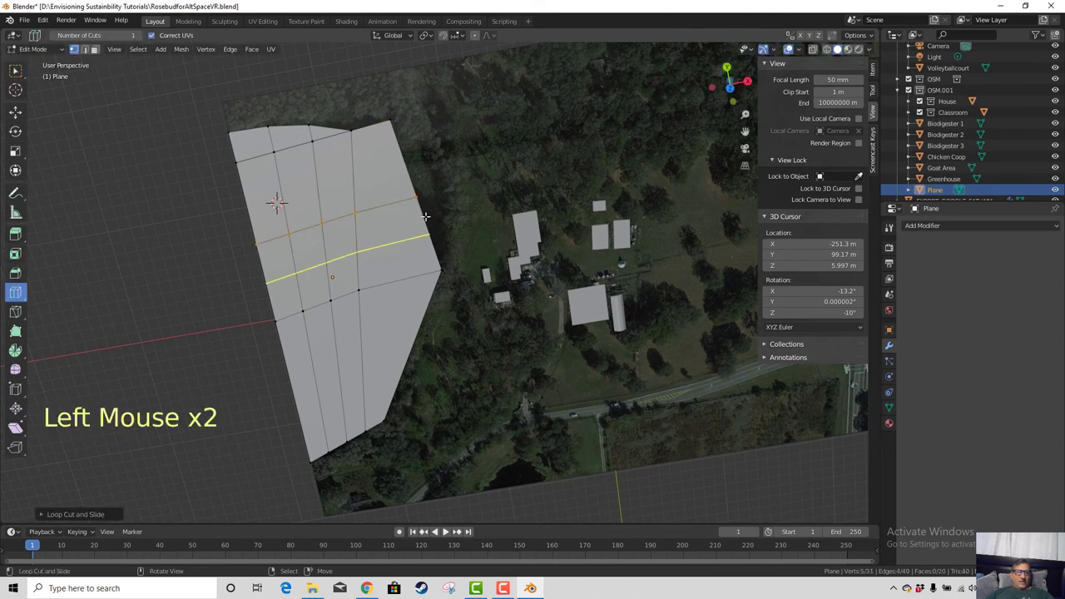
pyautogui.rightClick(466, 219)
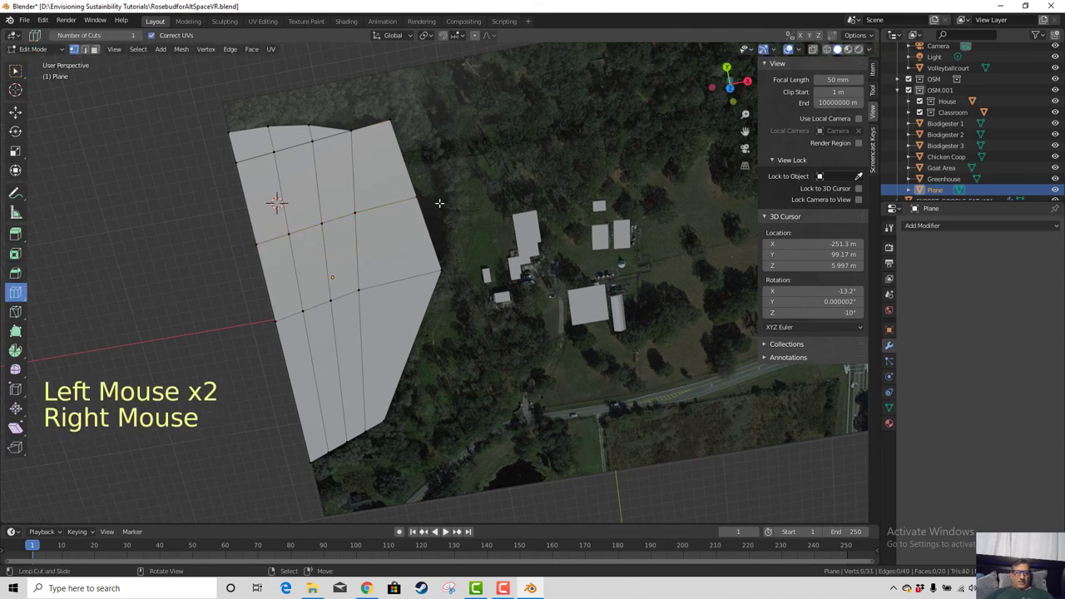
pyautogui.click(15, 71)
pyautogui.rightClick(415, 195)
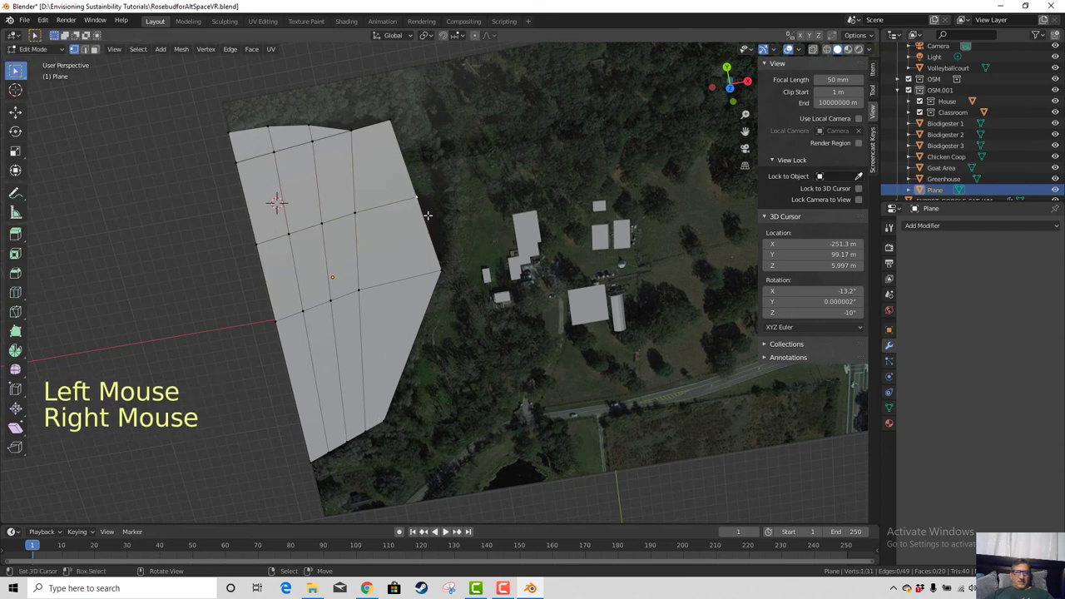
pyautogui.click(432, 226)
pyautogui.press('g')
pyautogui.rightClick(432, 216)
pyautogui.press('g')
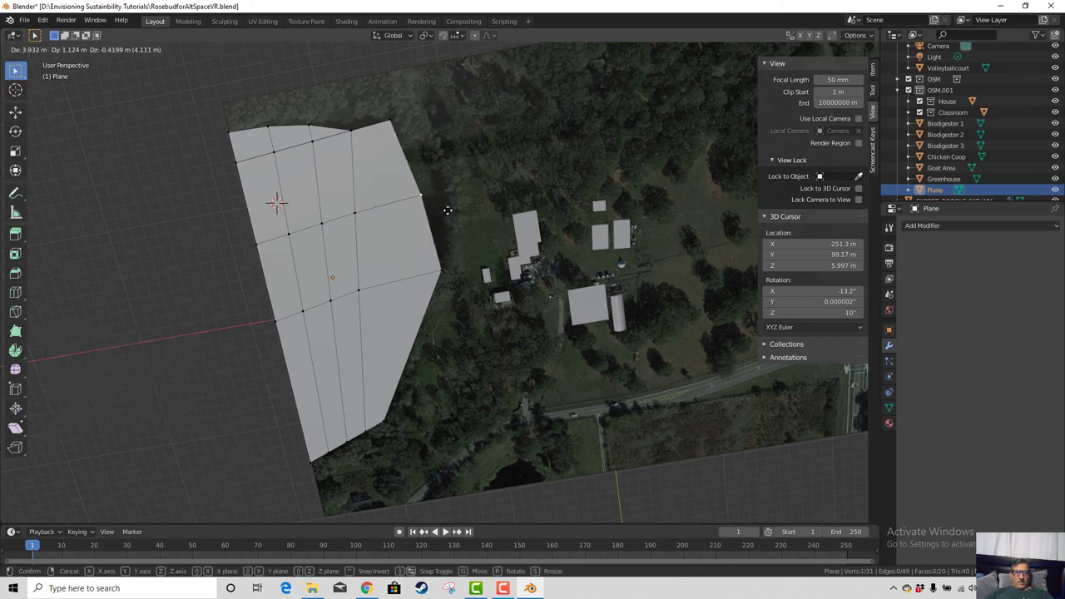
pyautogui.click(436, 228)
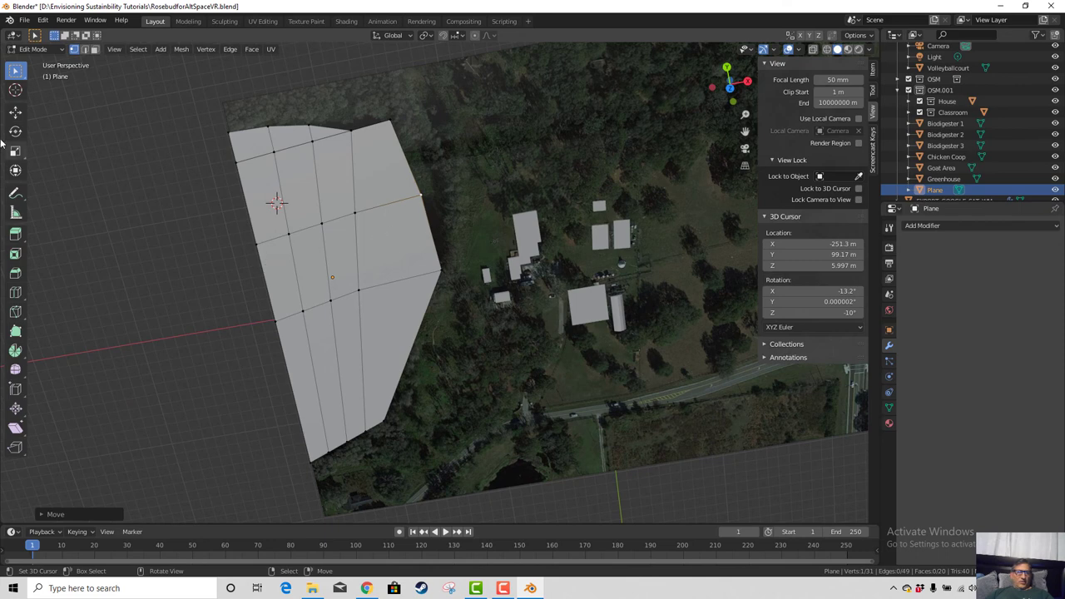
# Add a second edge loop and select its right-end vertex to push it outward.
pyautogui.click(16, 293)
pyautogui.click(313, 275)
pyautogui.rightClick(436, 238)
pyautogui.rightClick(433, 238)
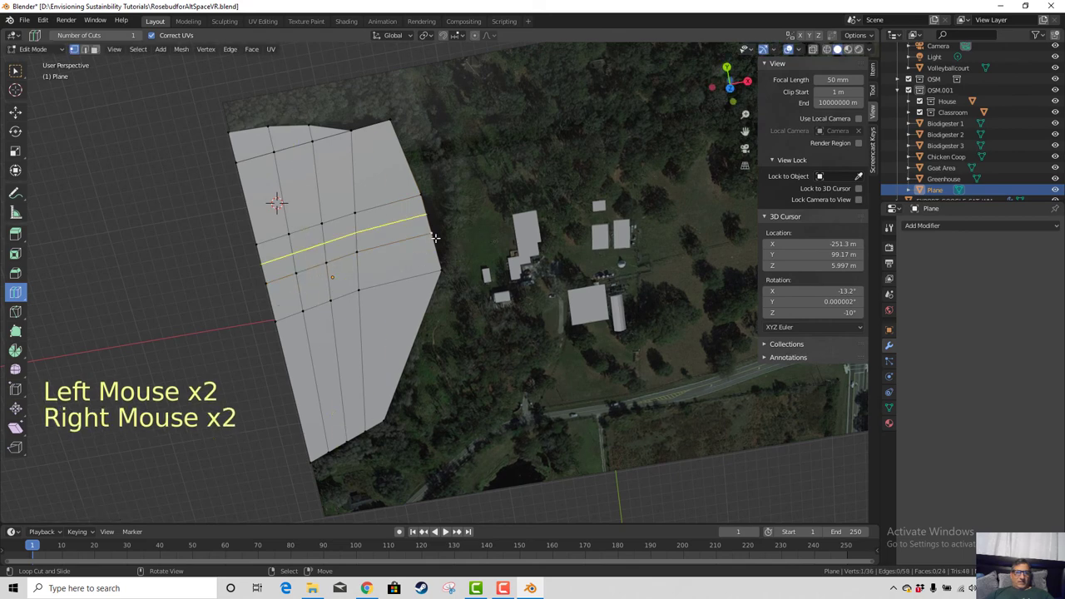
pyautogui.click(16, 71)
pyautogui.press('g')
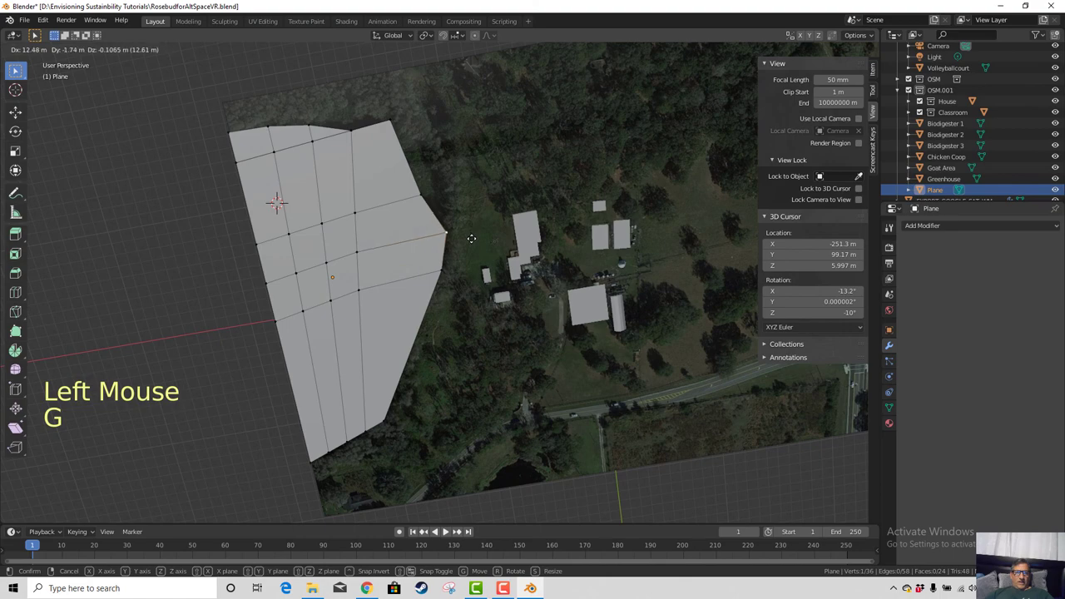
pyautogui.rightClick(387, 121)
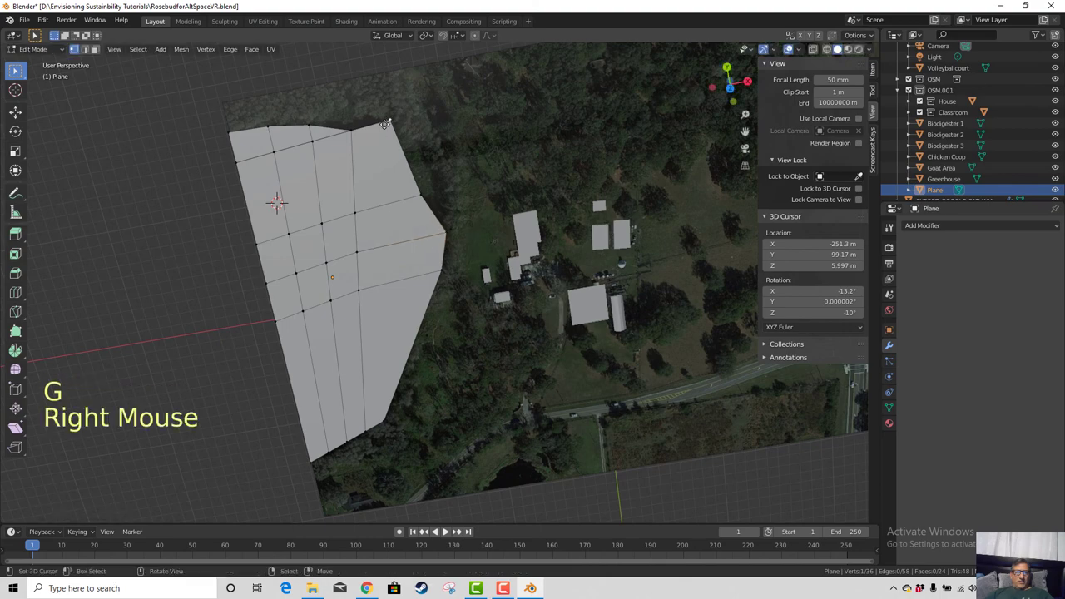
pyautogui.press('g')
pyautogui.rightClick(379, 127)
pyautogui.scroll(1, 428, 182)
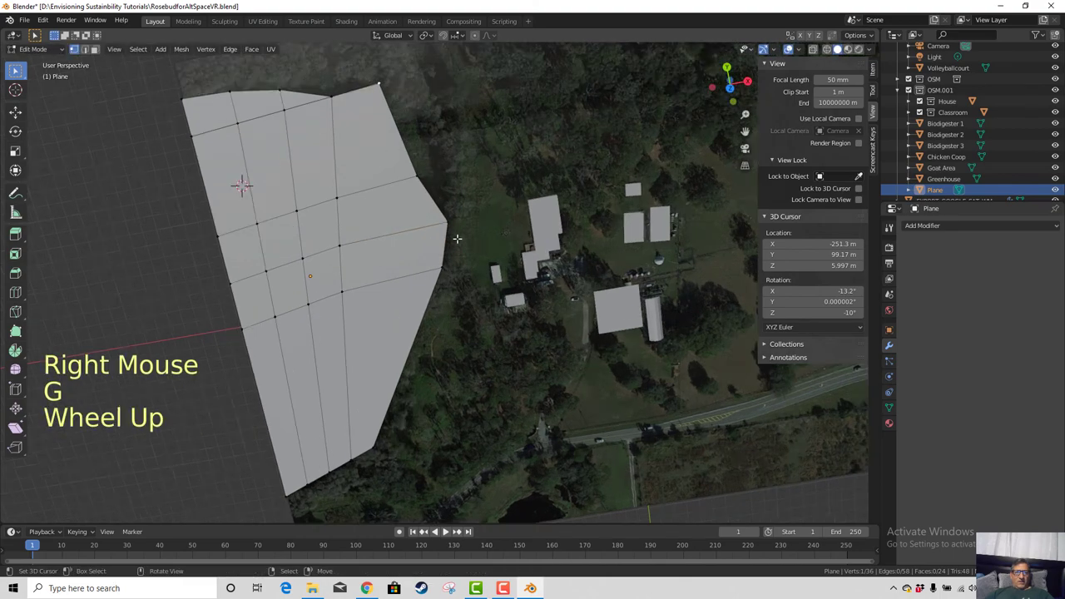
pyautogui.scroll(-2, 429, 182)
pyautogui.moveTo(429, 183); pyautogui.dragTo(432, 300, button='middle')
# Return to Object Mode and rename the Plane object to 'Lake' in the Outliner.
pyautogui.press('Tab')
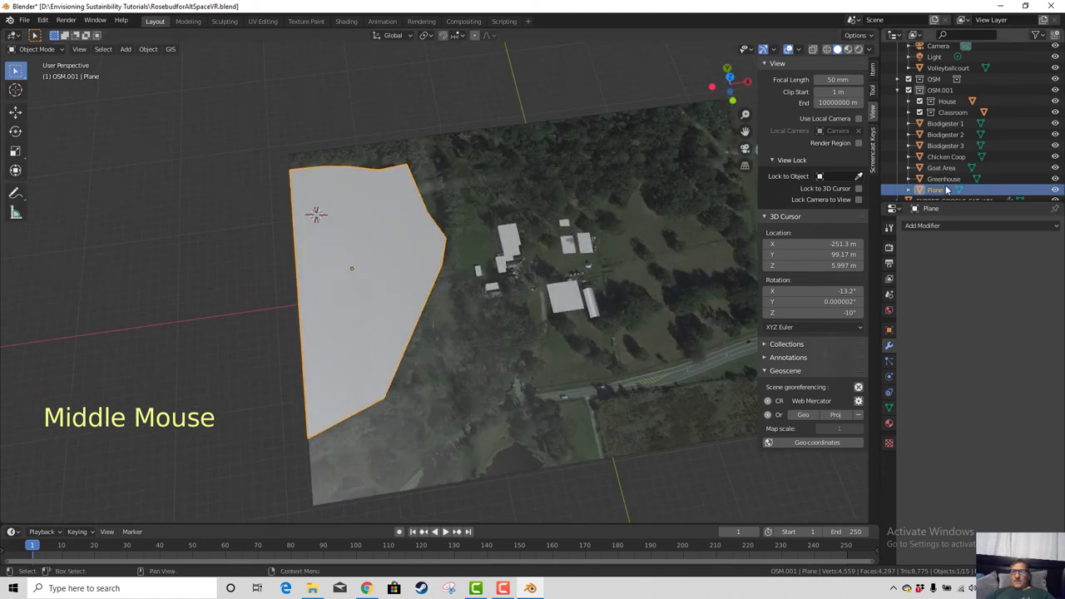
pyautogui.doubleClick(934, 191)
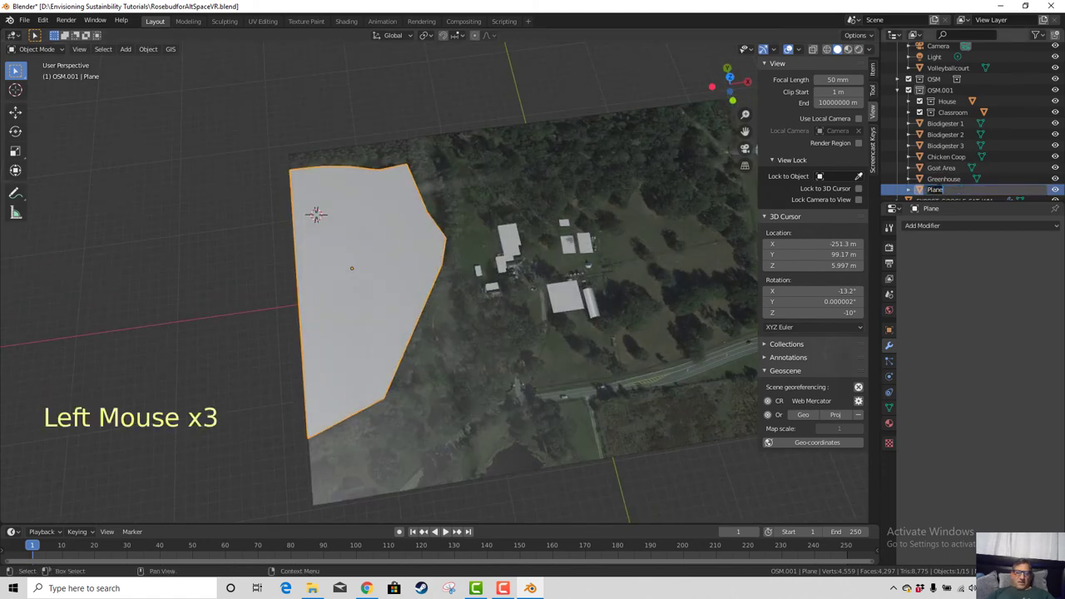
pyautogui.write('La')
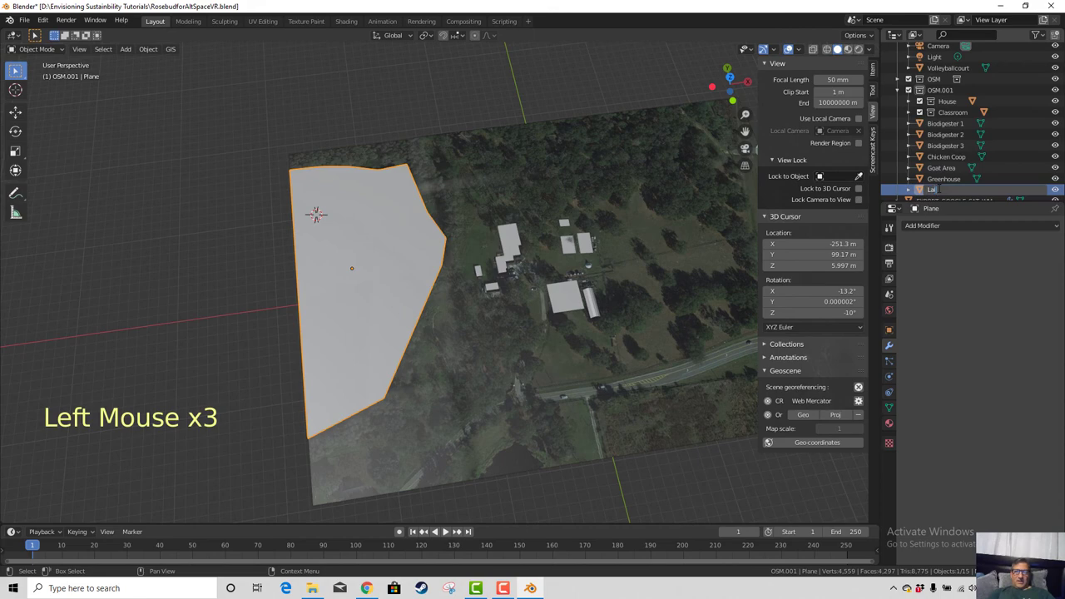
pyautogui.press('BackSpace')
pyautogui.write('ke')
pyautogui.press('Return')
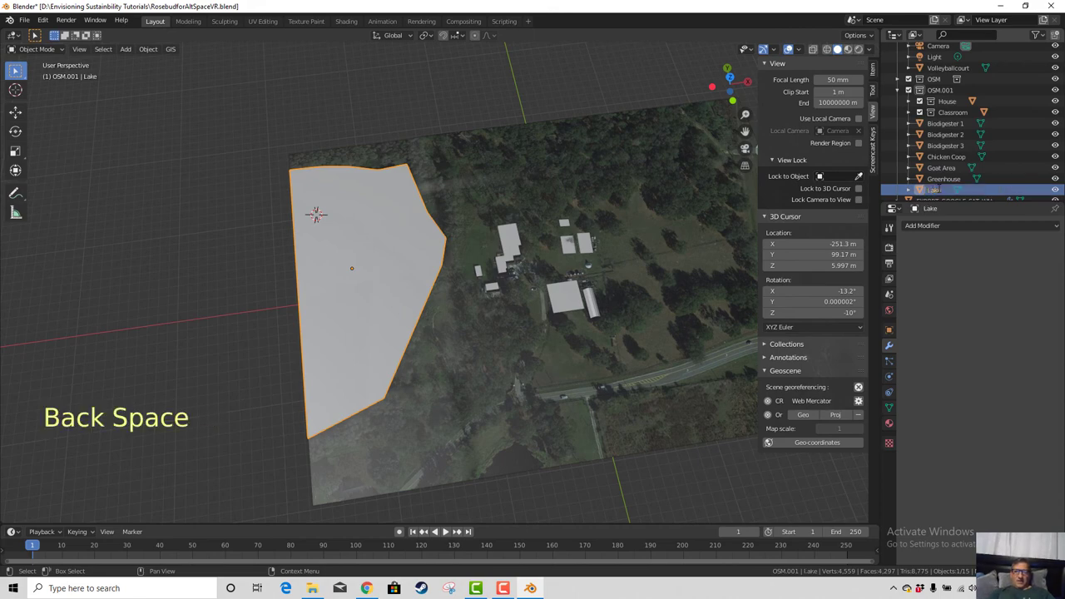
# Zoom and orbit around the map to inspect the Lake plane.
pyautogui.scroll(-2, 534, 360)
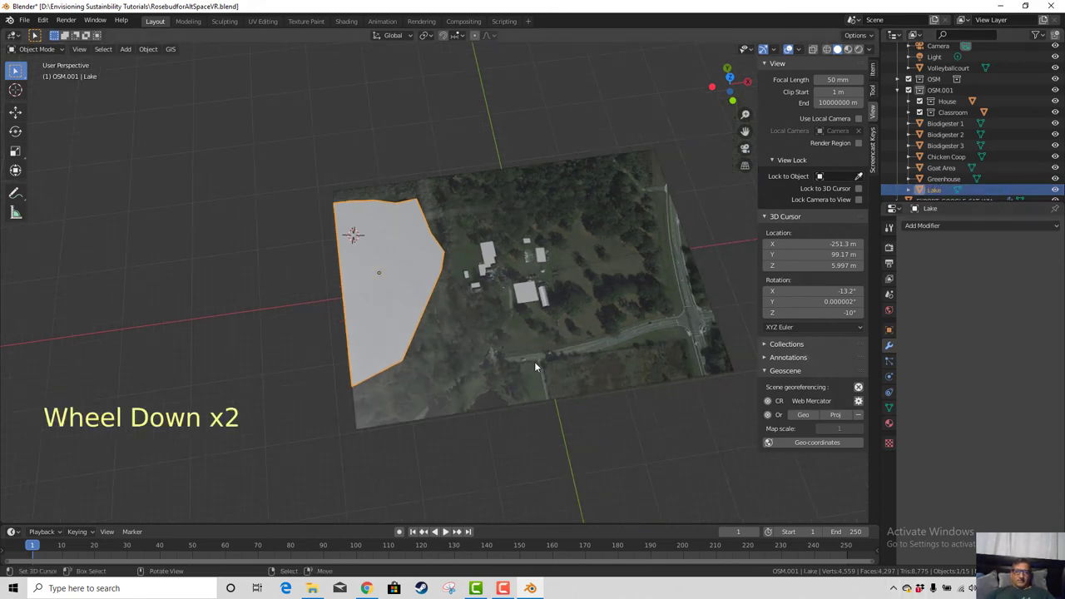
pyautogui.scroll(4, 535, 361)
pyautogui.moveTo(532, 395); pyautogui.dragTo(607, 400, button='middle')
pyautogui.scroll(-4, 607, 399)
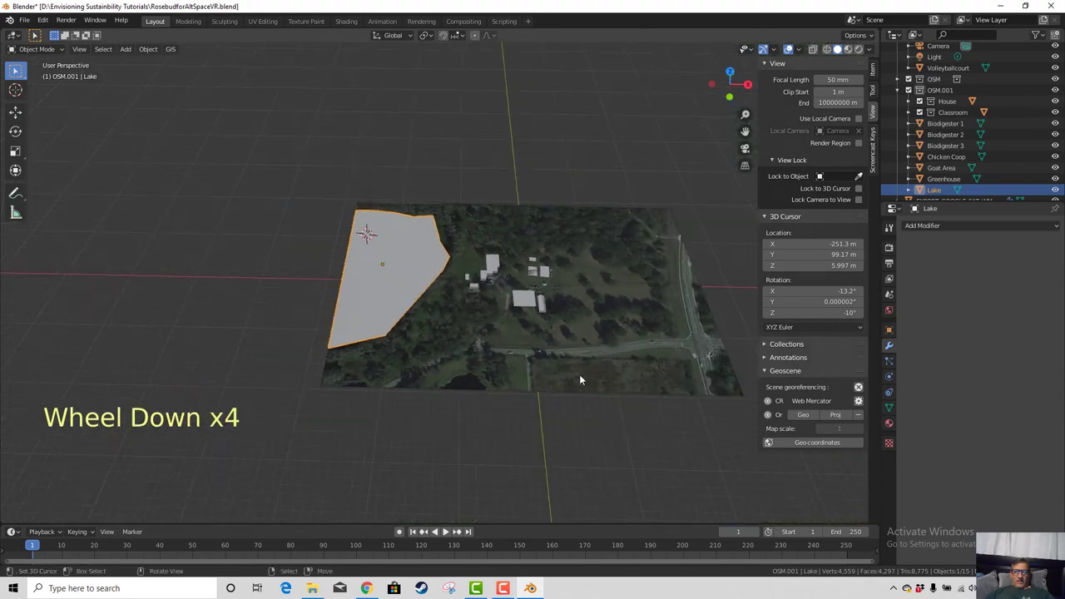
pyautogui.scroll(2, 592, 371)
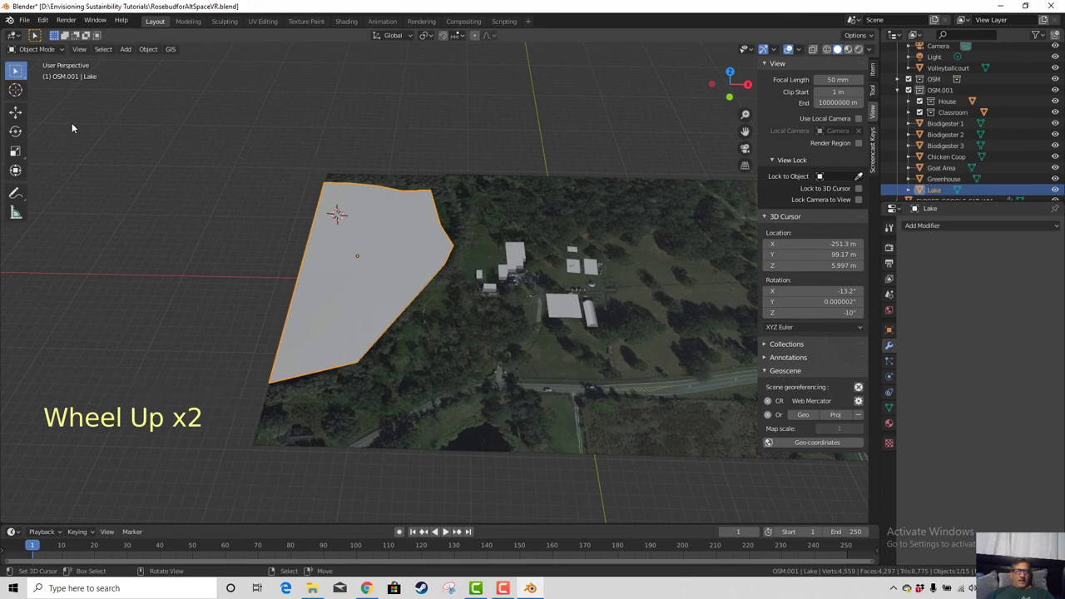
pyautogui.moveTo(479, 265); pyautogui.dragTo(507, 372, button='middle')
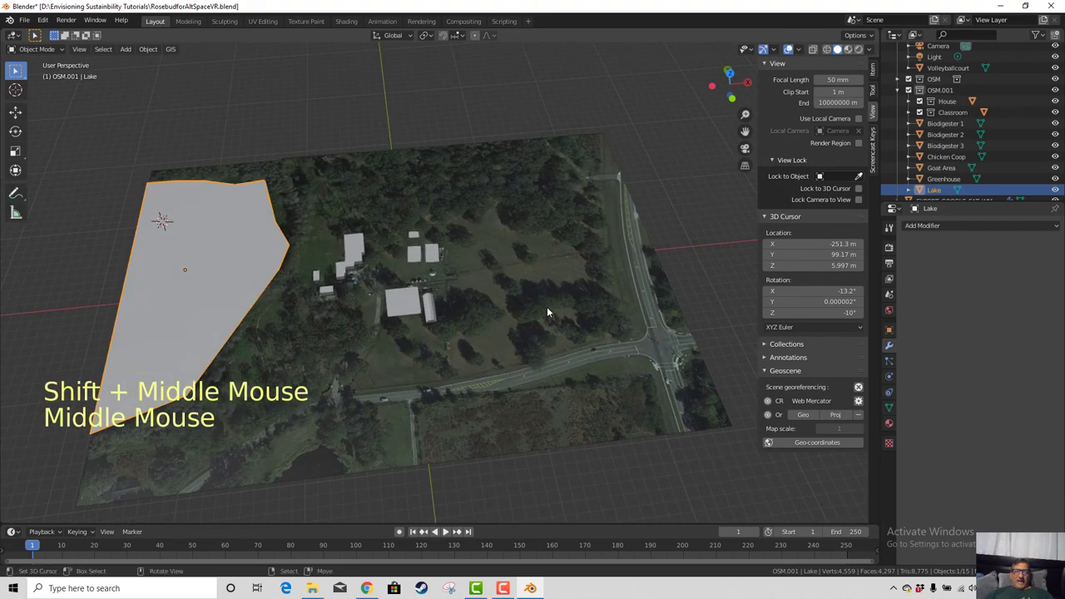
# In top view, add a new plane and set it down near the road.
pyautogui.press('KP_7')
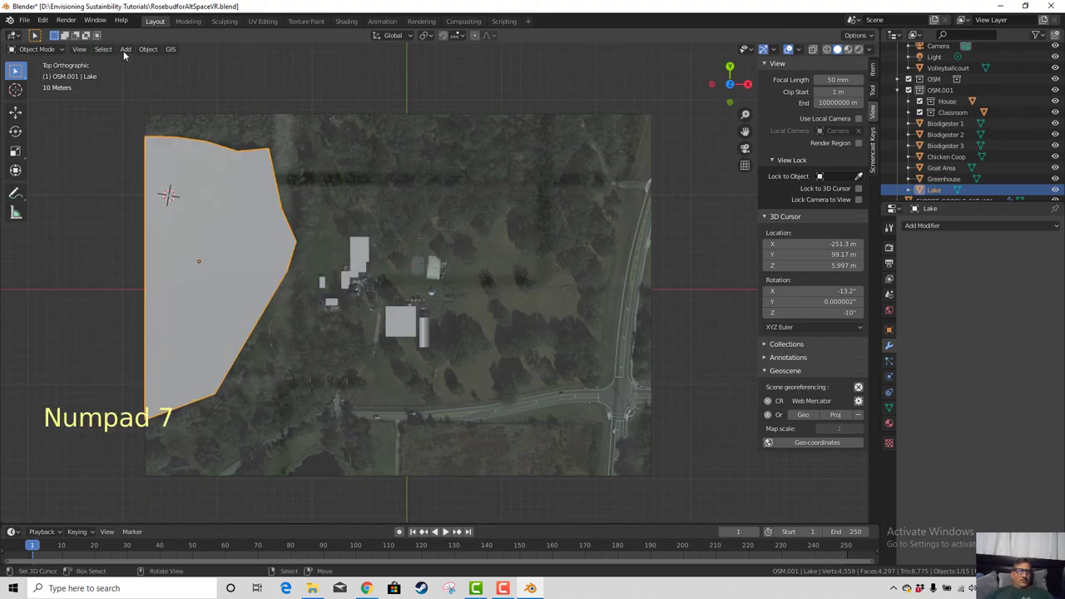
pyautogui.click(125, 49)
pyautogui.moveTo(141, 61)
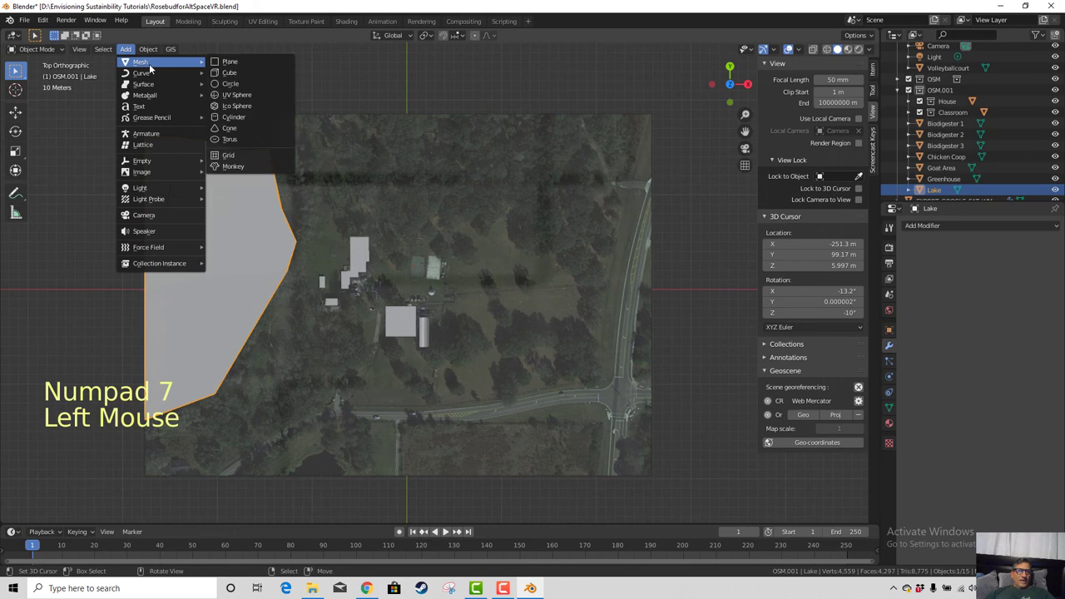
pyautogui.click(238, 60)
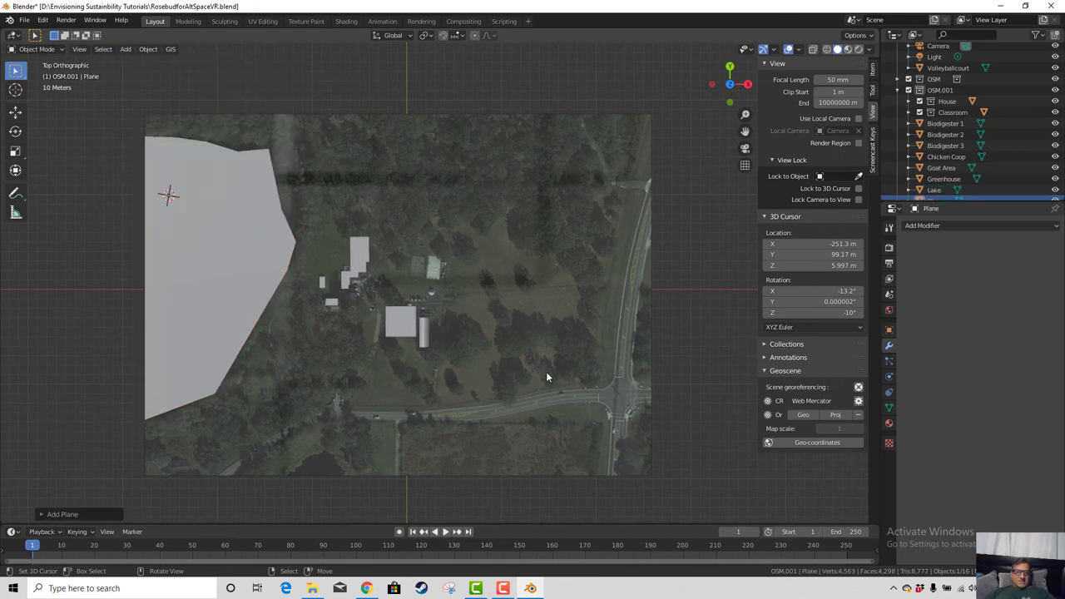
pyautogui.press('g')
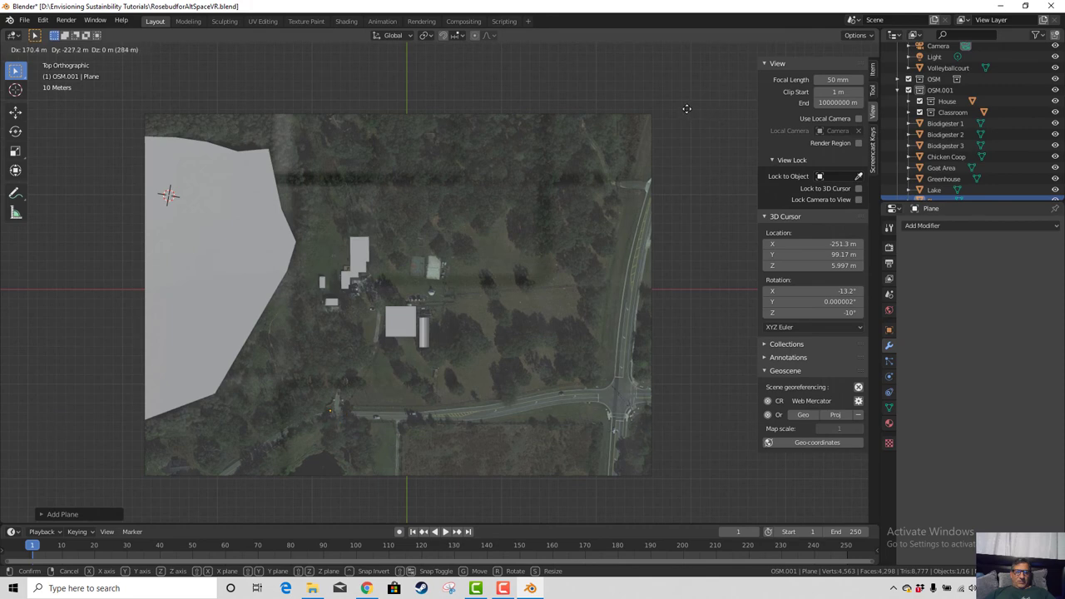
pyautogui.click(686, 108)
pyautogui.scroll(2, 500, 293)
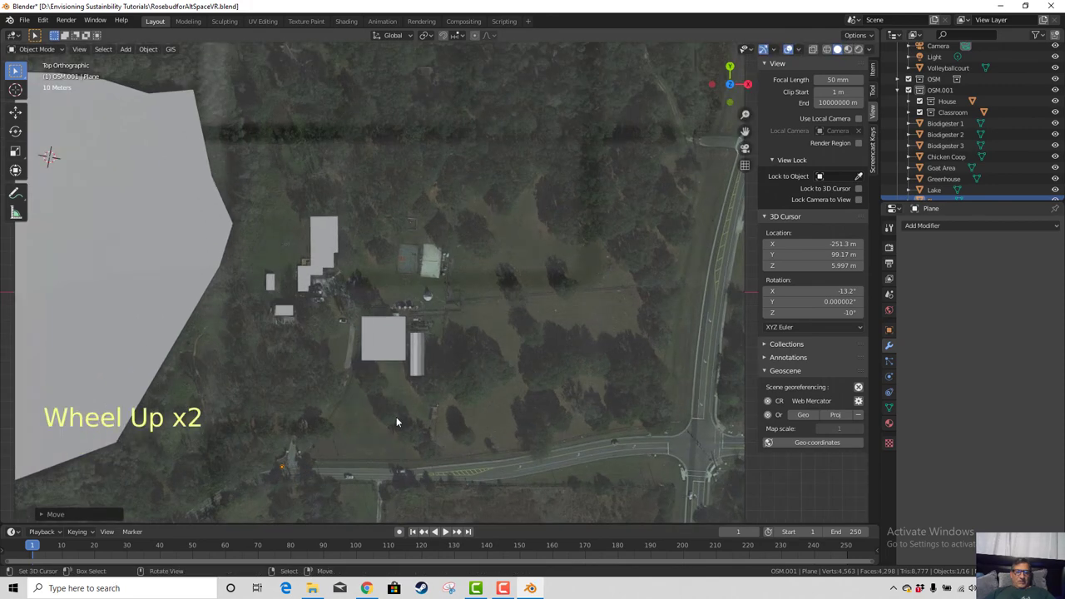
# Shrink the plane to road size and stretch it along X into a thin strip.
pyautogui.press('s')
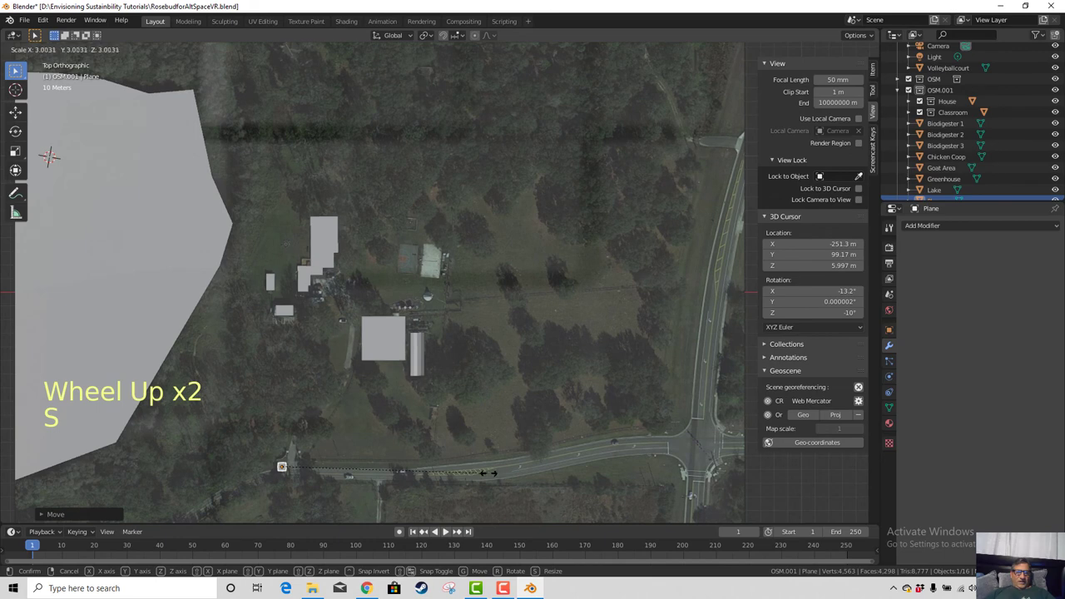
pyautogui.click(514, 473)
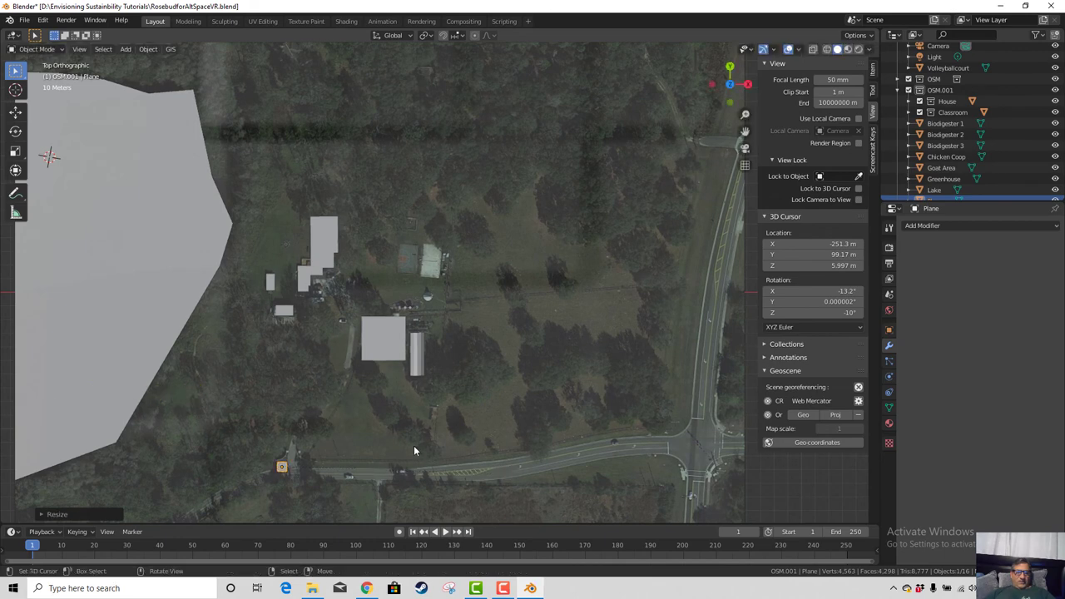
pyautogui.press('s')
pyautogui.press('x')
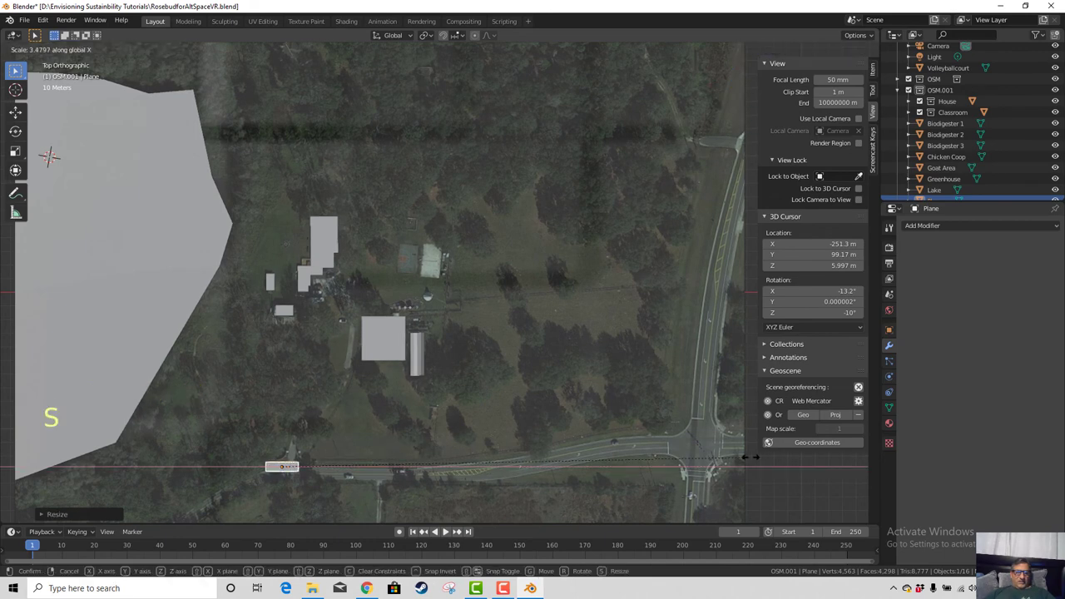
pyautogui.click(733, 463)
# Place the strip on the lower-left road, adjust its height, and duplicate it as Plane.001.
pyautogui.press('g')
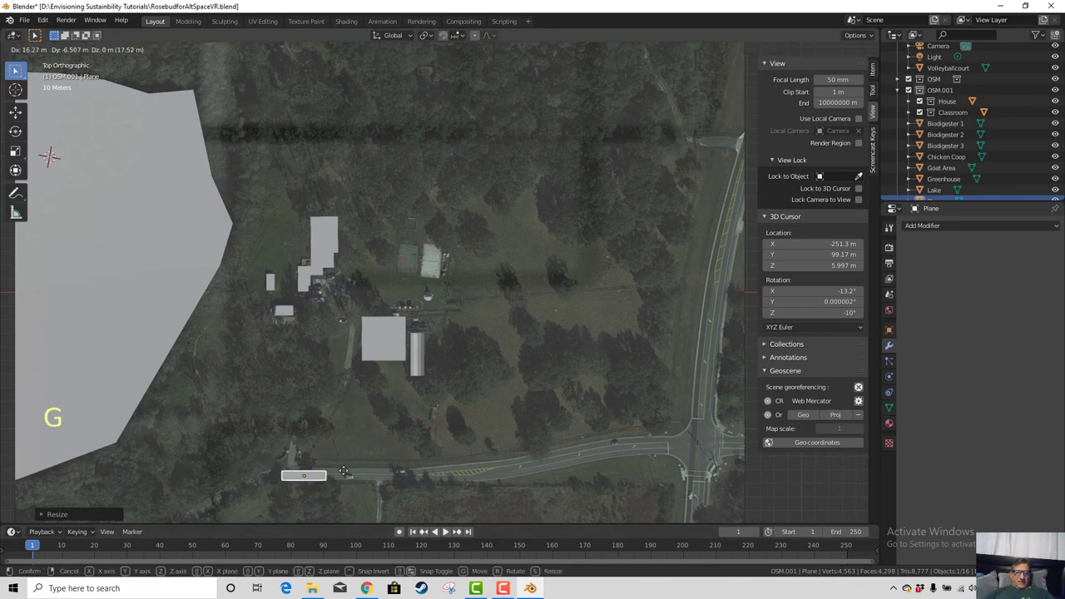
pyautogui.click(333, 466)
pyautogui.scroll(1, 366, 468)
pyautogui.scroll(-1, 366, 469)
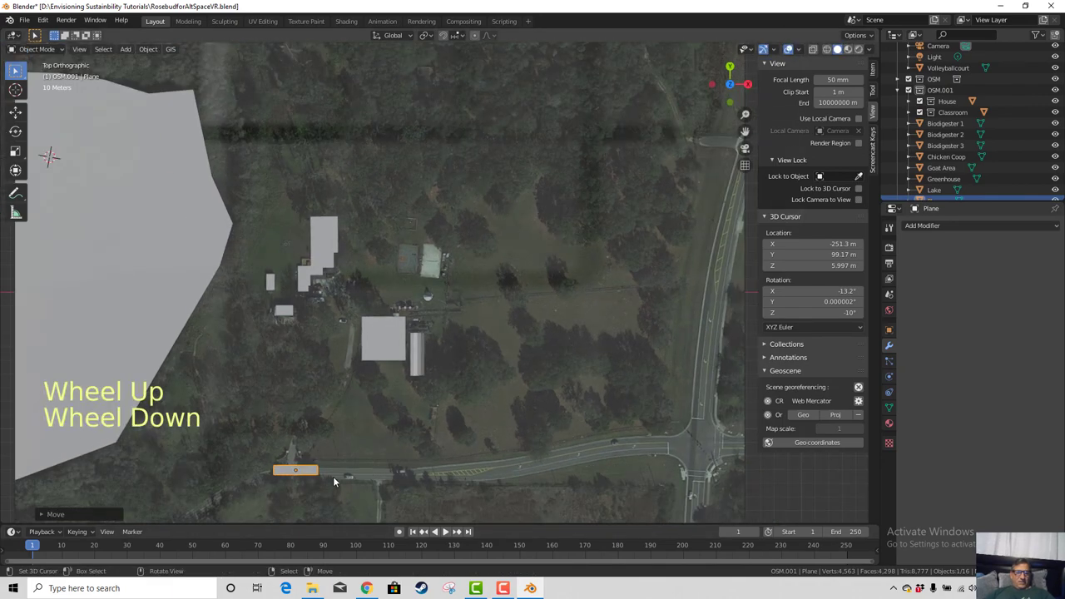
pyautogui.moveTo(412, 473); pyautogui.dragTo(383, 314, button='middle')
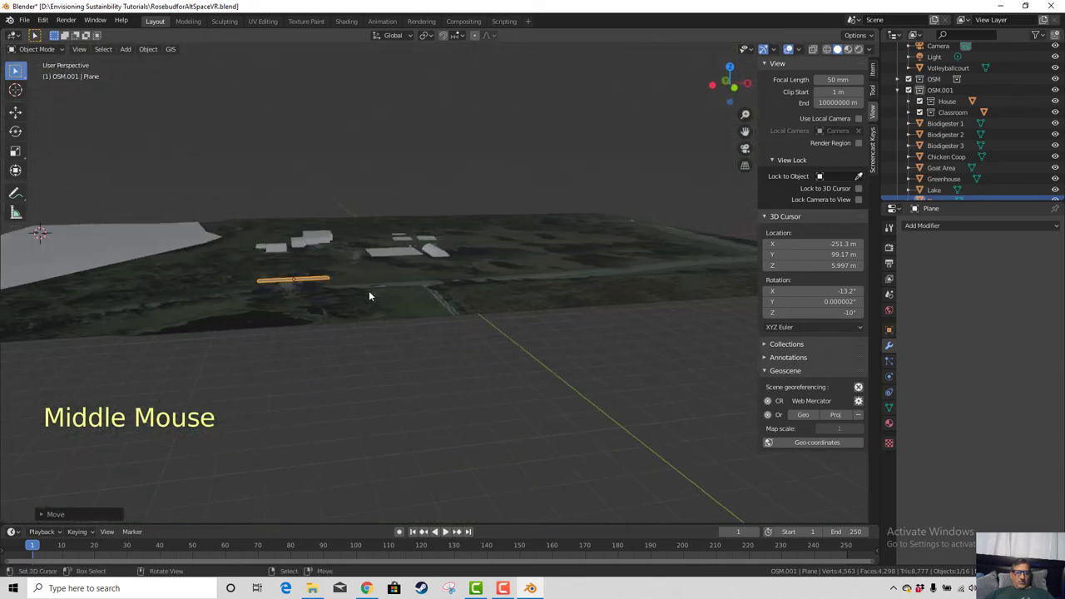
pyautogui.press('g')
pyautogui.press('z')
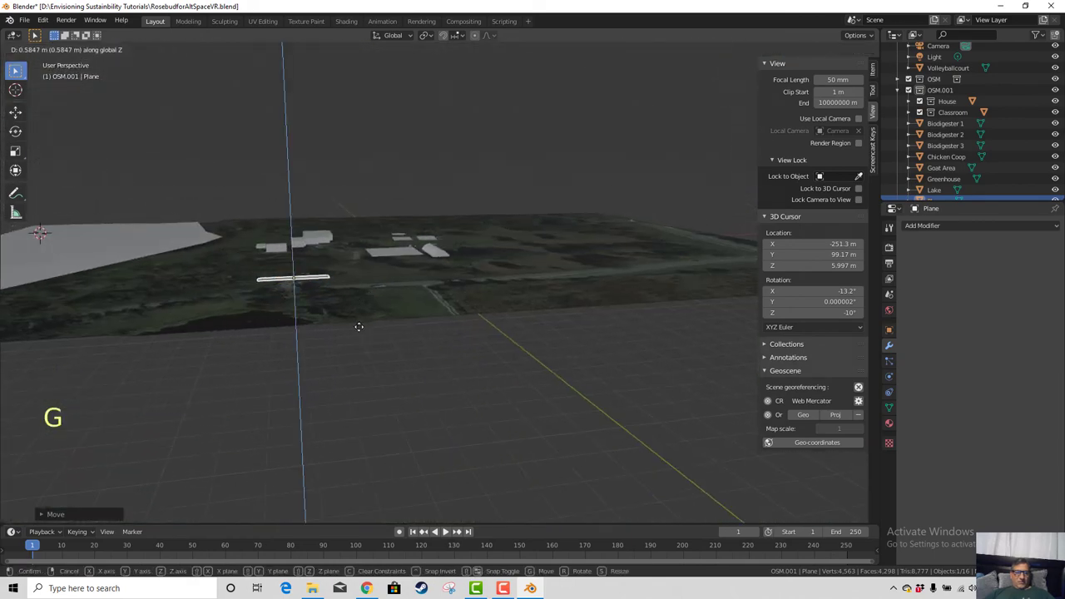
pyautogui.moveTo(348, 337); pyautogui.dragTo(354, 416, button='middle')
pyautogui.scroll(-1, 420, 440)
pyautogui.moveTo(420, 440)
pyautogui.mouseDown(button='middle')
pyautogui.moveTo(420, 456)
pyautogui.moveTo(409, 455)
pyautogui.mouseUp(button='middle')
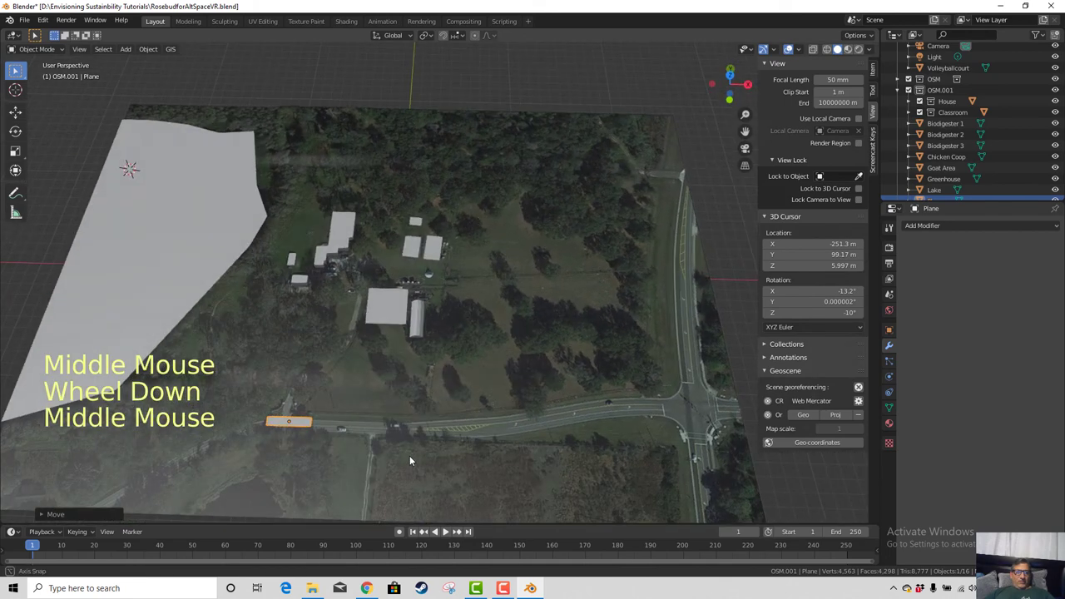
pyautogui.hotkey('shift', 'd')
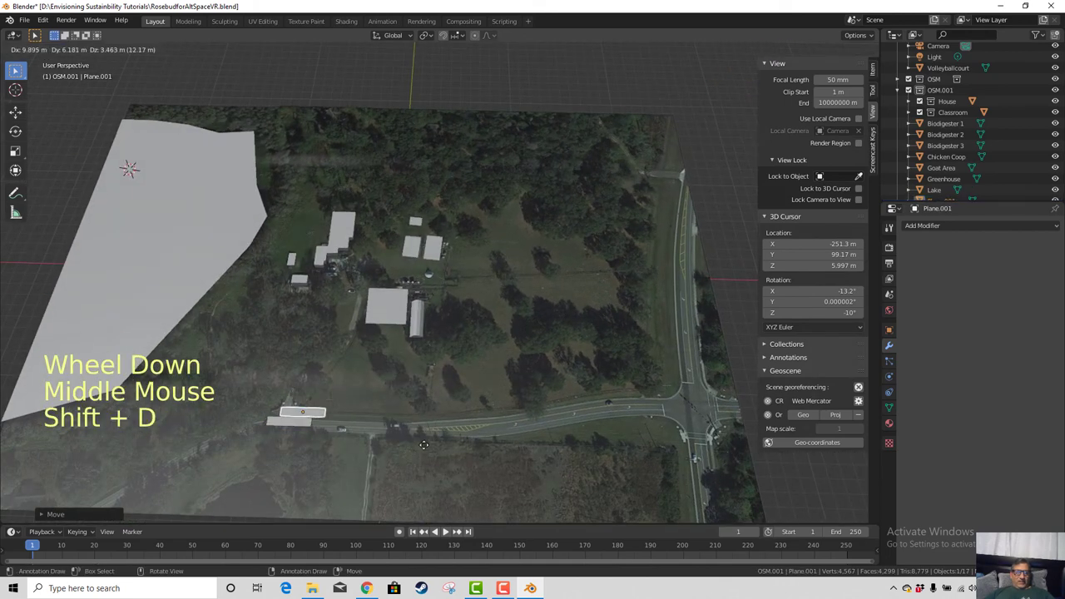
# Turn the Plane.001 copy across the road and move it up toward the driveway.
pyautogui.click(401, 443)
pyautogui.press('r')
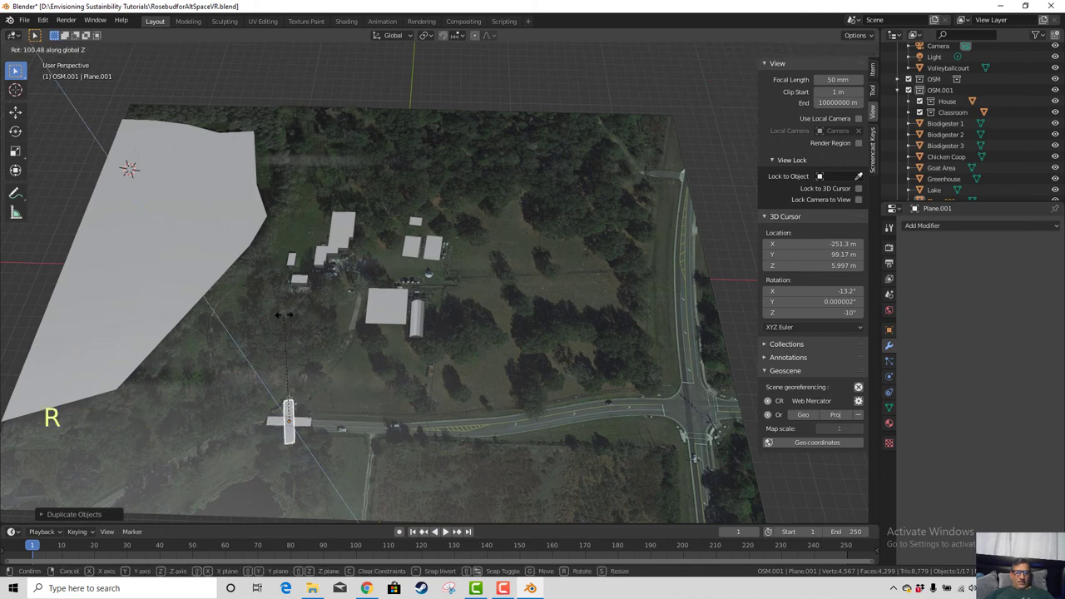
pyautogui.click(301, 333)
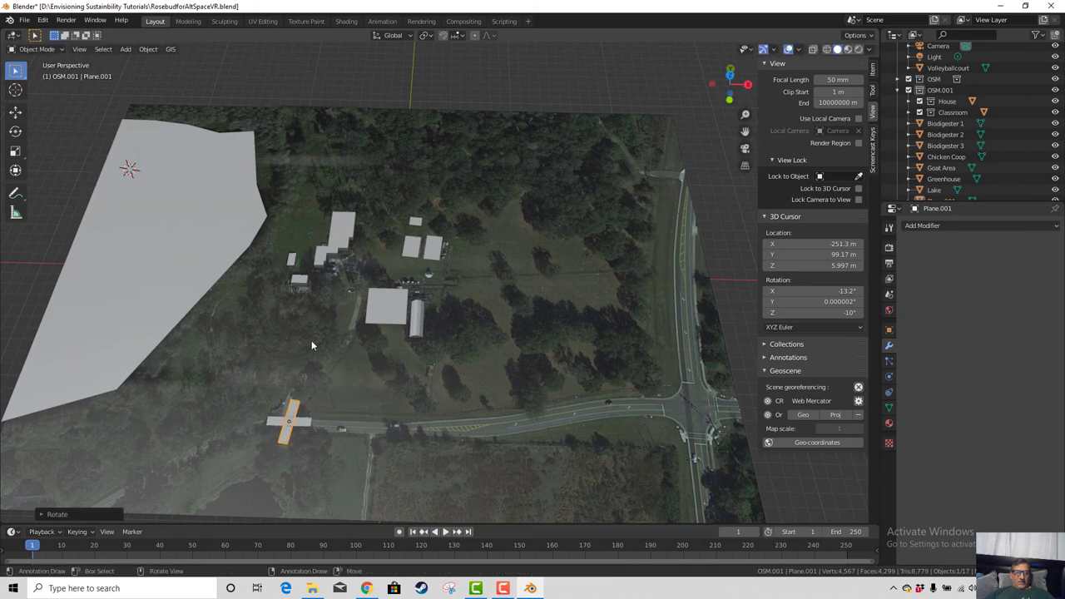
pyautogui.press('g')
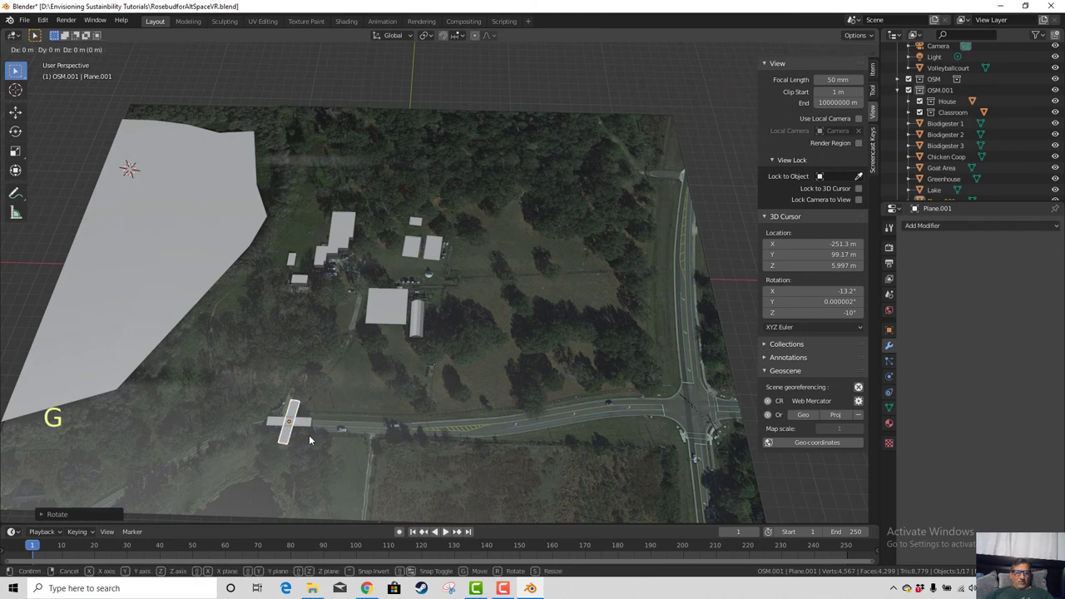
pyautogui.click(298, 428)
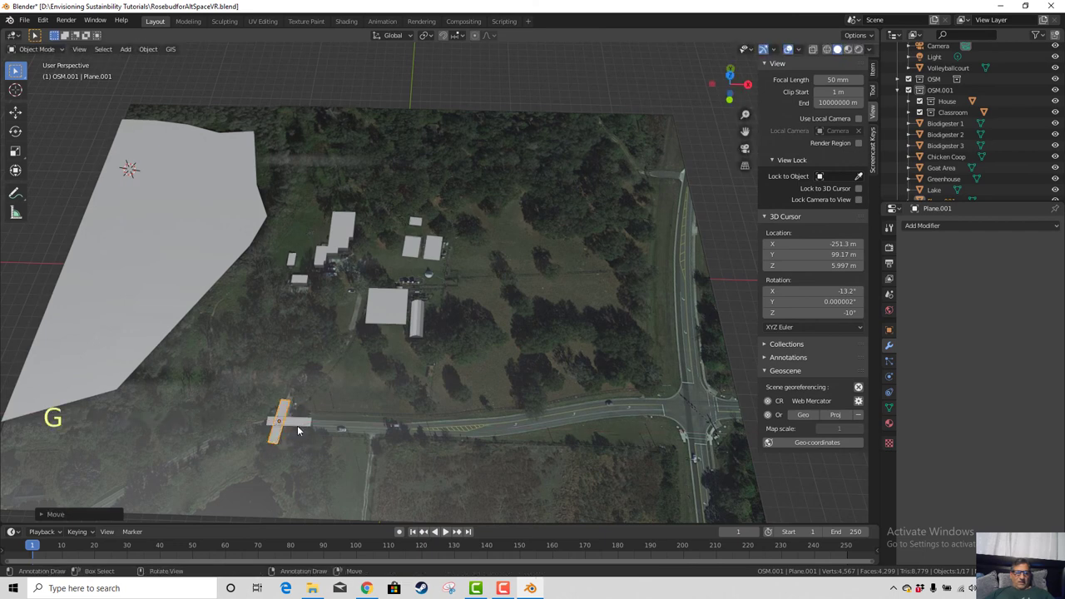
pyautogui.press('g')
pyautogui.click(310, 407)
# Shift Plane.001 along X and rotate it around Z to lie along the driveway.
pyautogui.press('g')
pyautogui.press('x')
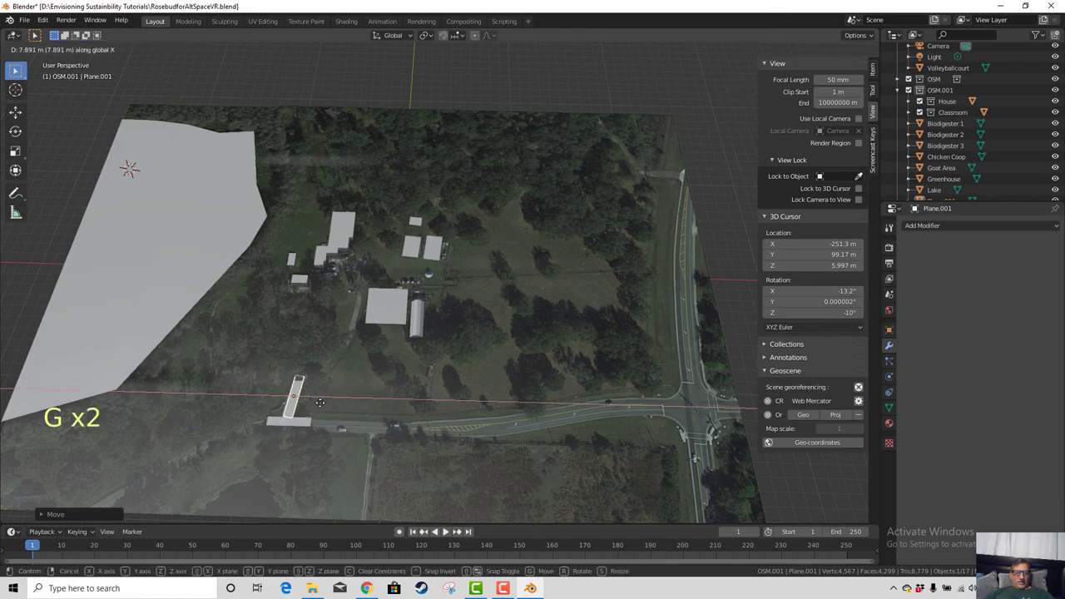
pyautogui.click(313, 410)
pyautogui.press('g')
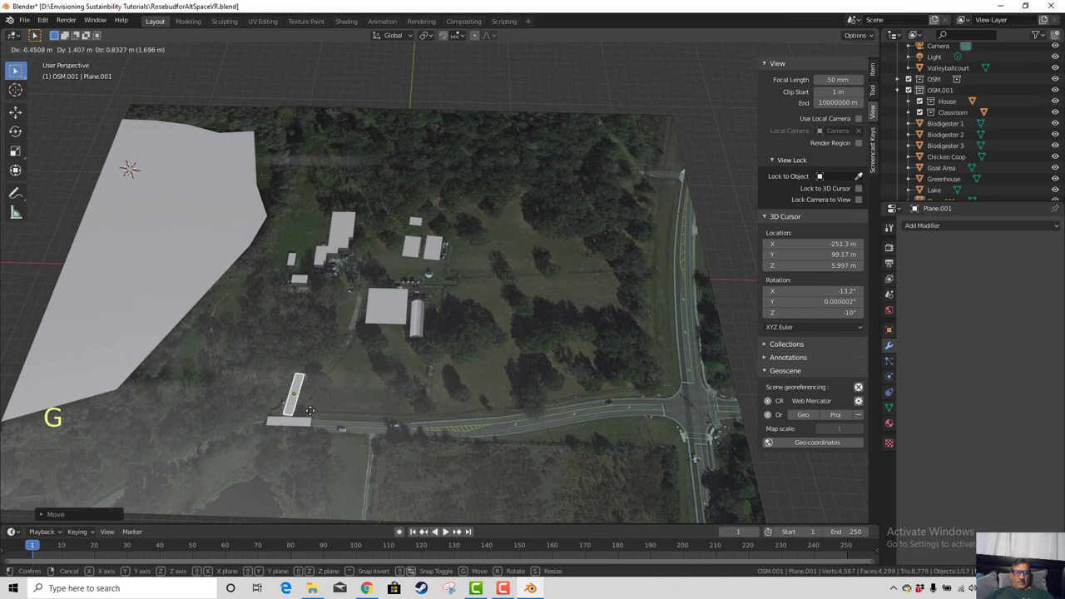
pyautogui.click(309, 411)
pyautogui.press('r')
pyautogui.press('z')
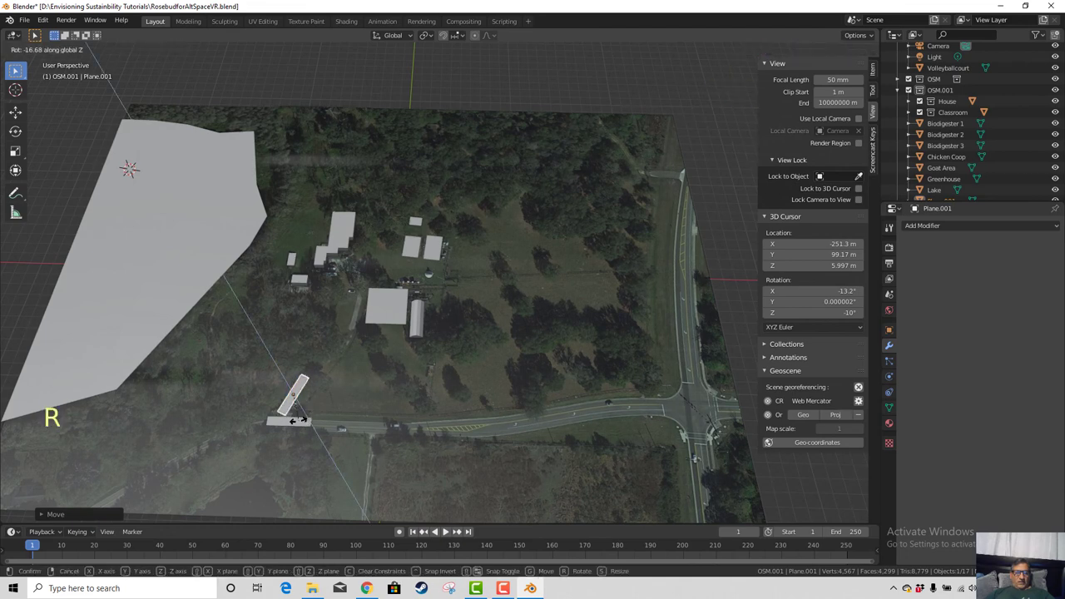
pyautogui.click(307, 418)
pyautogui.press('g')
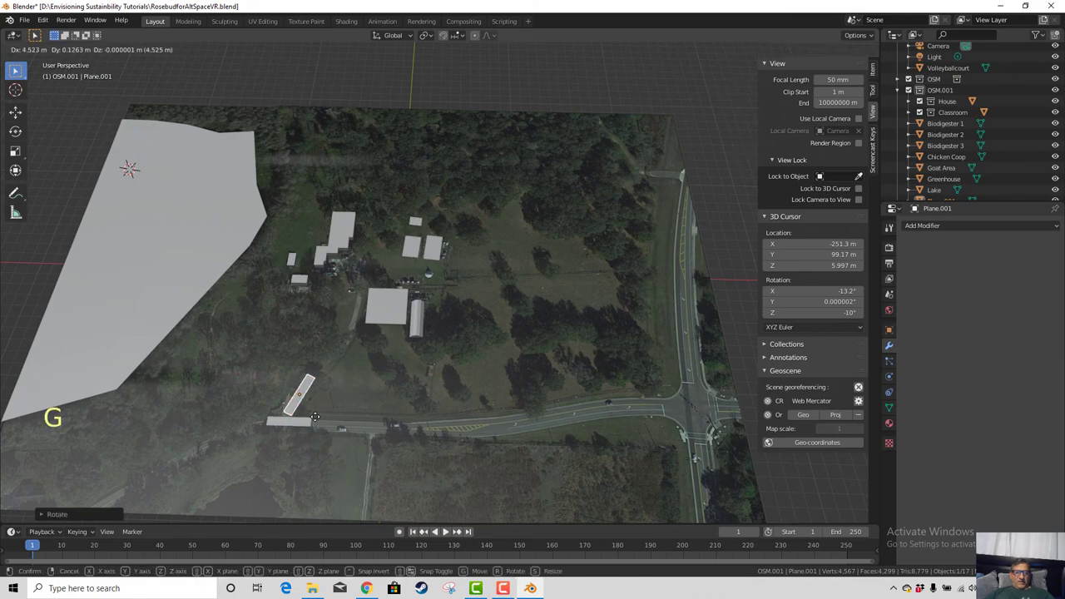
pyautogui.click(314, 418)
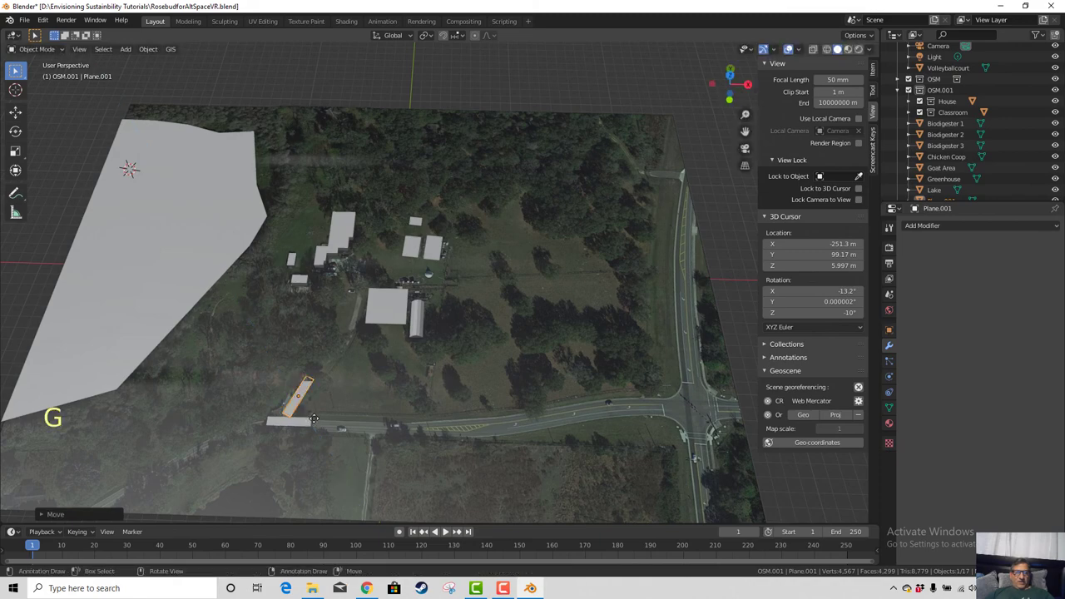
# From a low angle, lower the driveway strip and tilt it slightly around X.
pyautogui.scroll(2, 358, 448)
pyautogui.moveTo(368, 449); pyautogui.dragTo(364, 401, button='middle')
pyautogui.scroll(2, 364, 400)
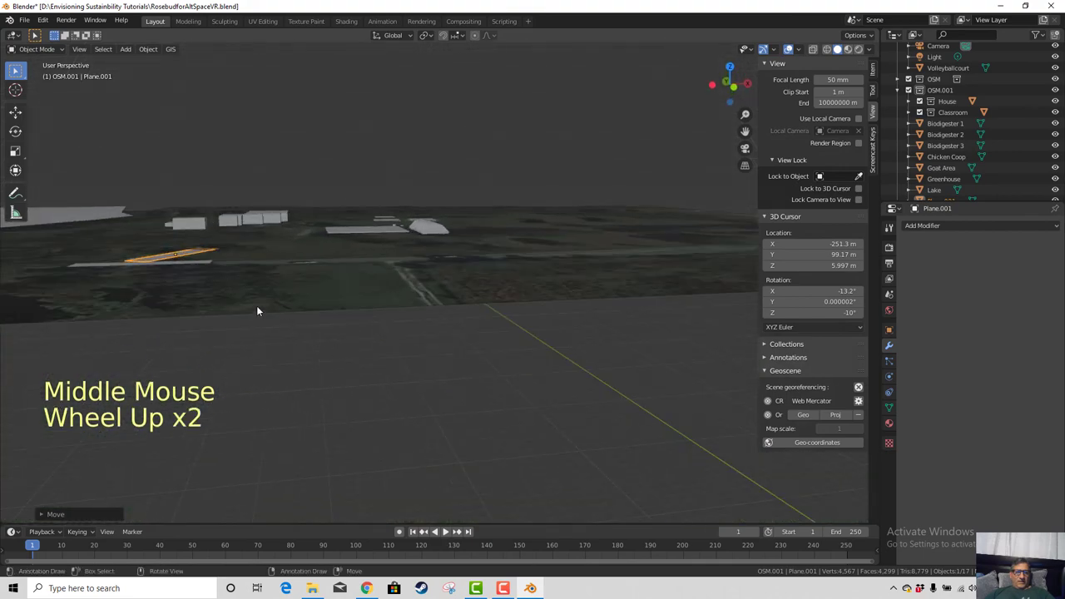
pyautogui.press('g')
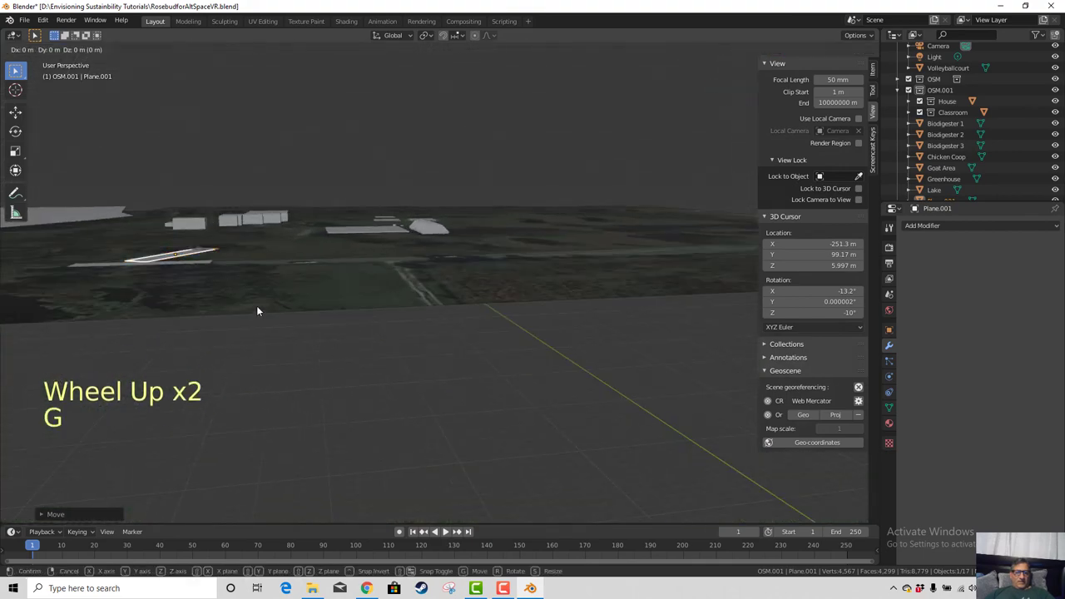
pyautogui.press('z')
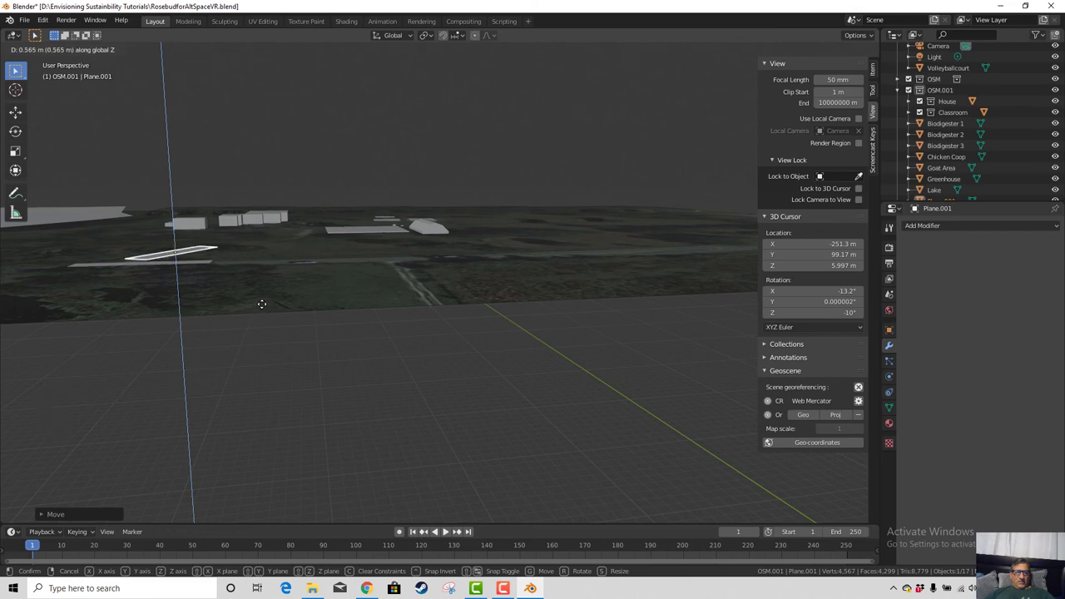
pyautogui.click(262, 305)
pyautogui.press('r')
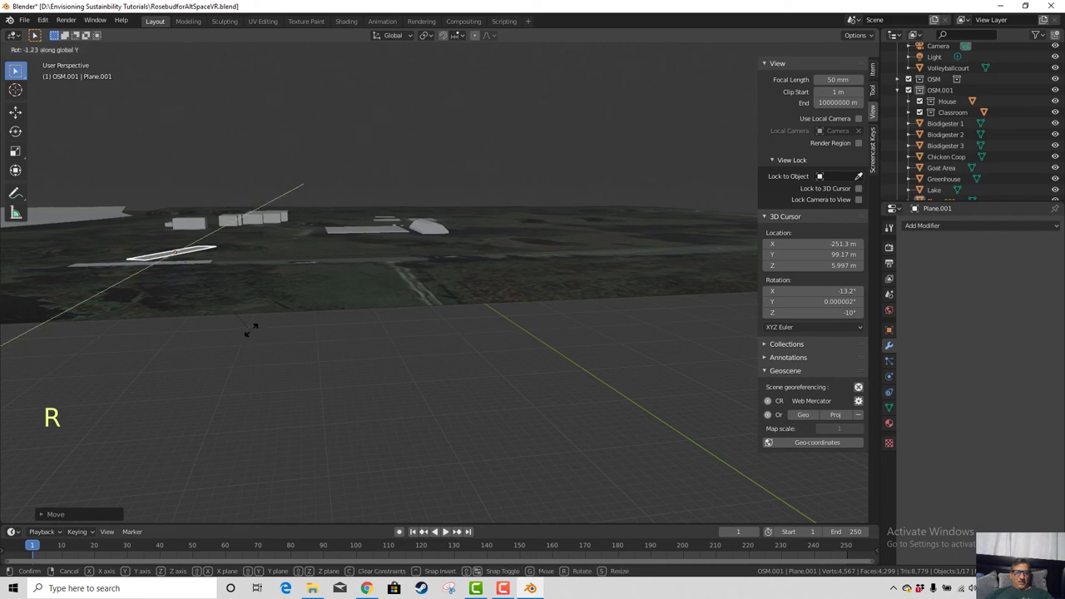
pyautogui.rightClick(252, 335)
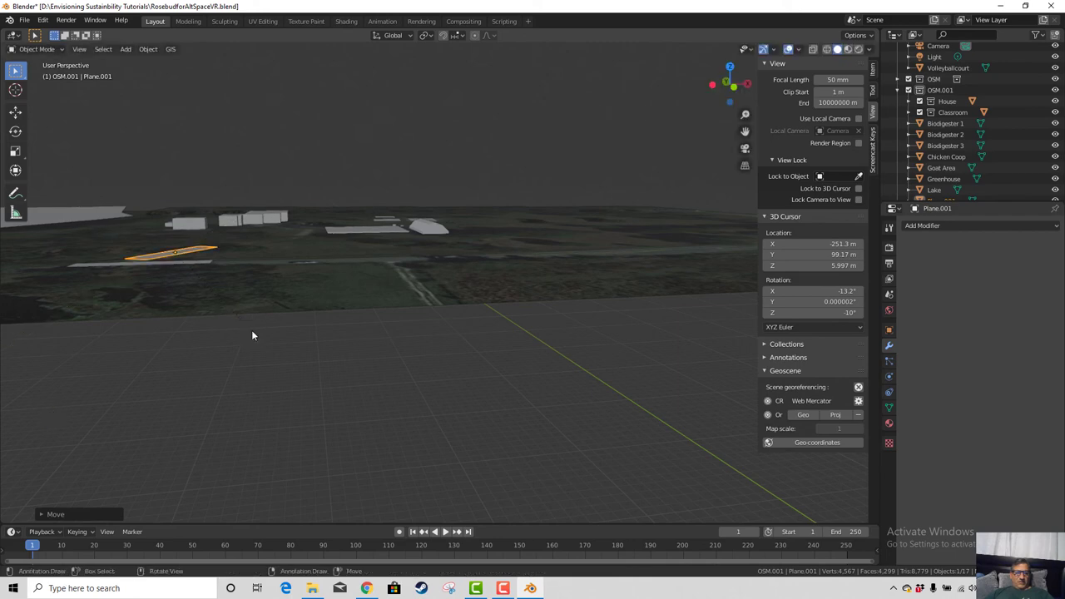
pyautogui.press('r')
pyautogui.press('x')
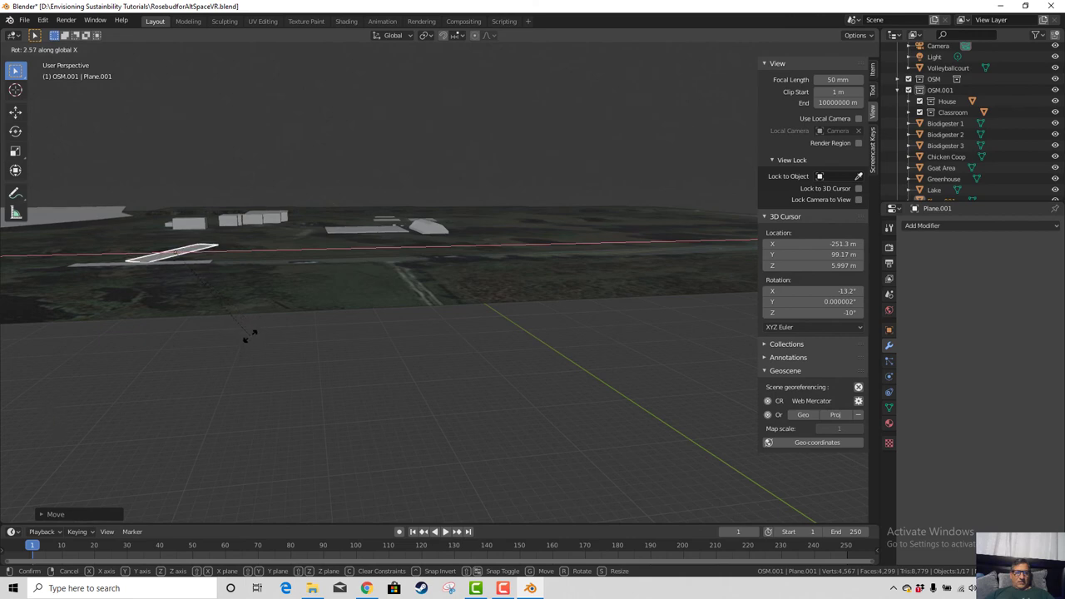
pyautogui.click(250, 335)
# Refine the strip's height and X tilt (about 2.8°, ~0.1 m lower) until it rests on the terrain.
pyautogui.moveTo(236, 353); pyautogui.dragTo(184, 333, button='middle')
pyautogui.press('g')
pyautogui.press('z')
pyautogui.click(165, 323)
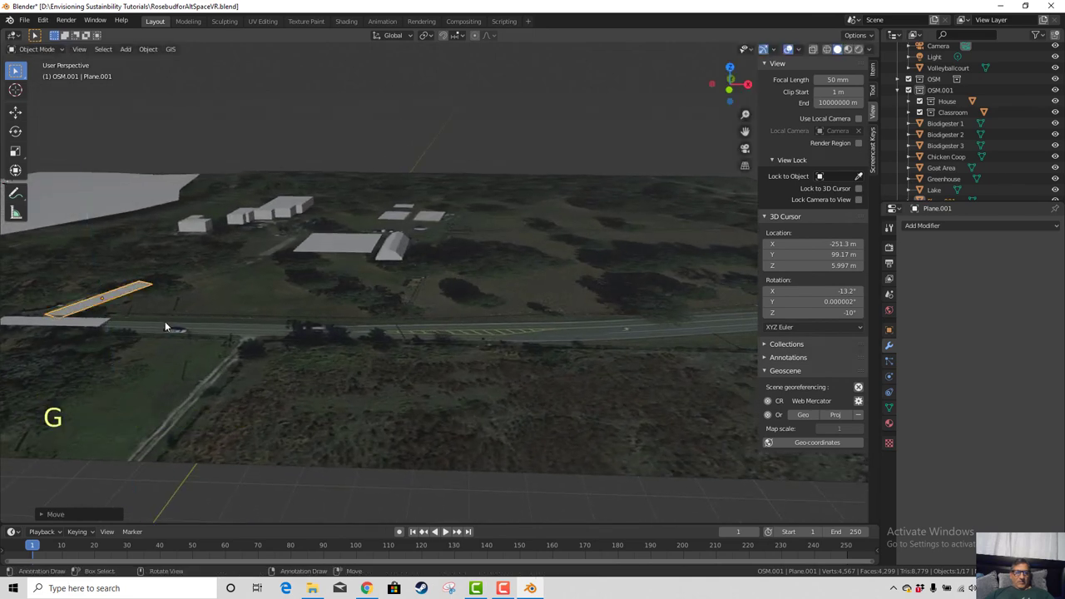
pyautogui.press('r')
pyautogui.press('x')
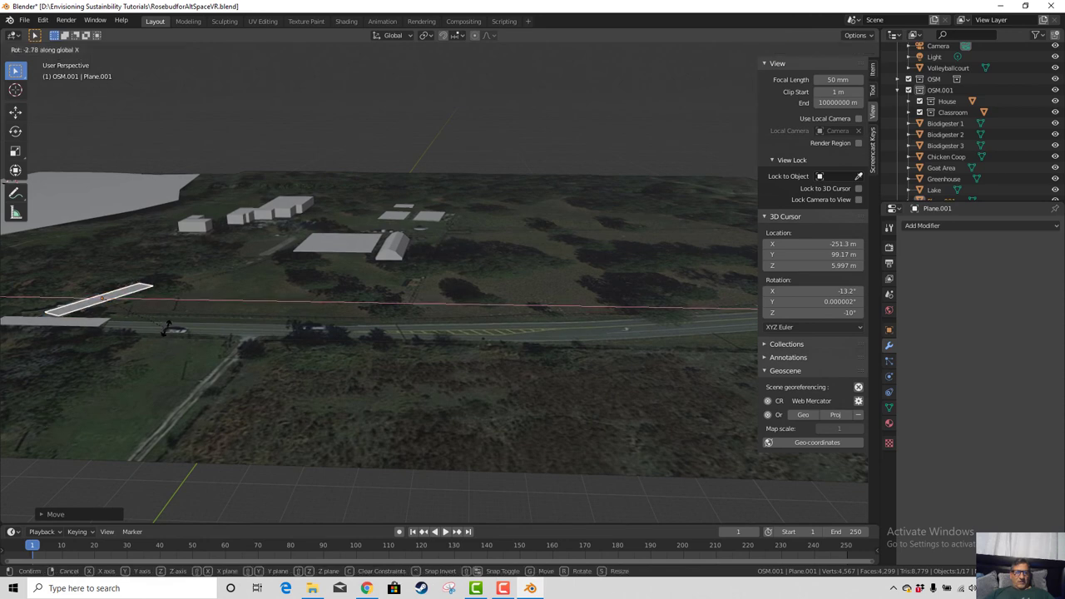
pyautogui.click(148, 329)
pyautogui.press('g')
pyautogui.press('z')
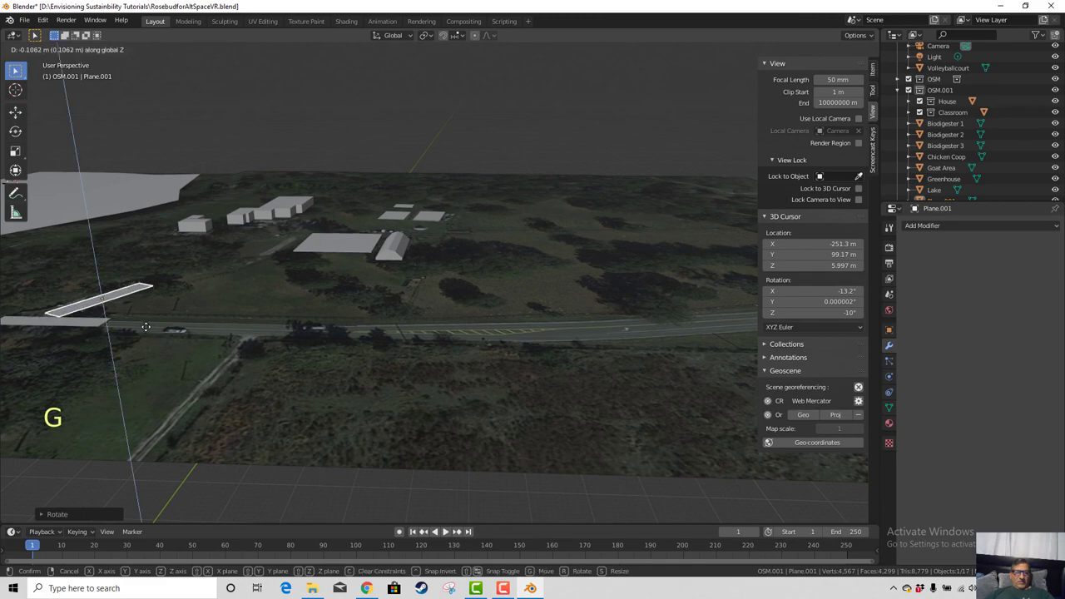
pyautogui.click(146, 327)
pyautogui.moveTo(159, 343); pyautogui.dragTo(199, 363, button='middle')
# Duplicate the driveway strip onto the east road as Plane.002 and rotate it around Z.
pyautogui.scroll(-4, 395, 406)
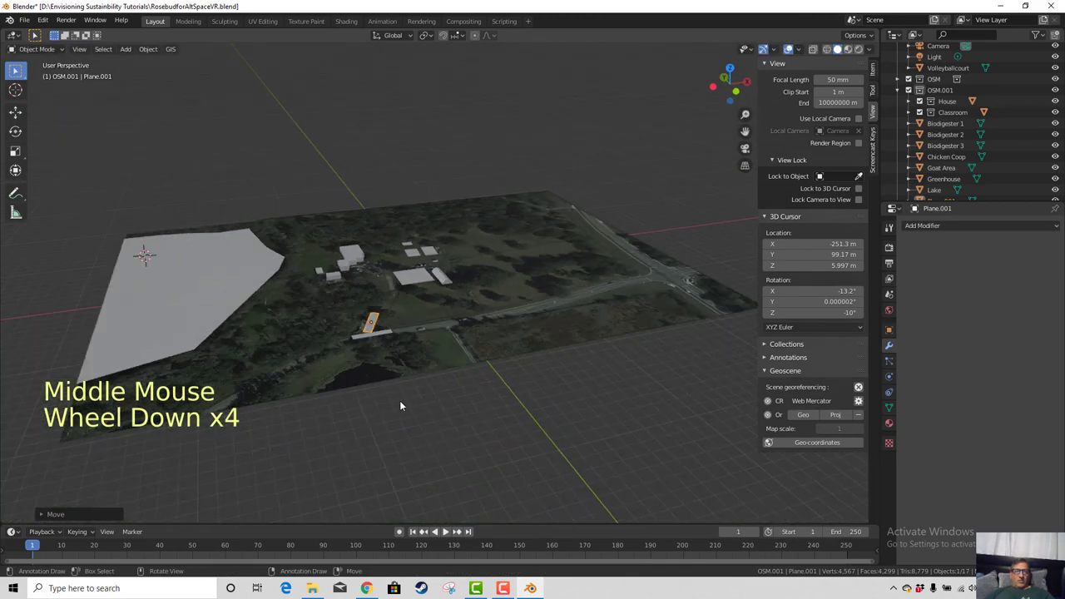
pyautogui.moveTo(427, 392); pyautogui.dragTo(386, 440, button='middle')
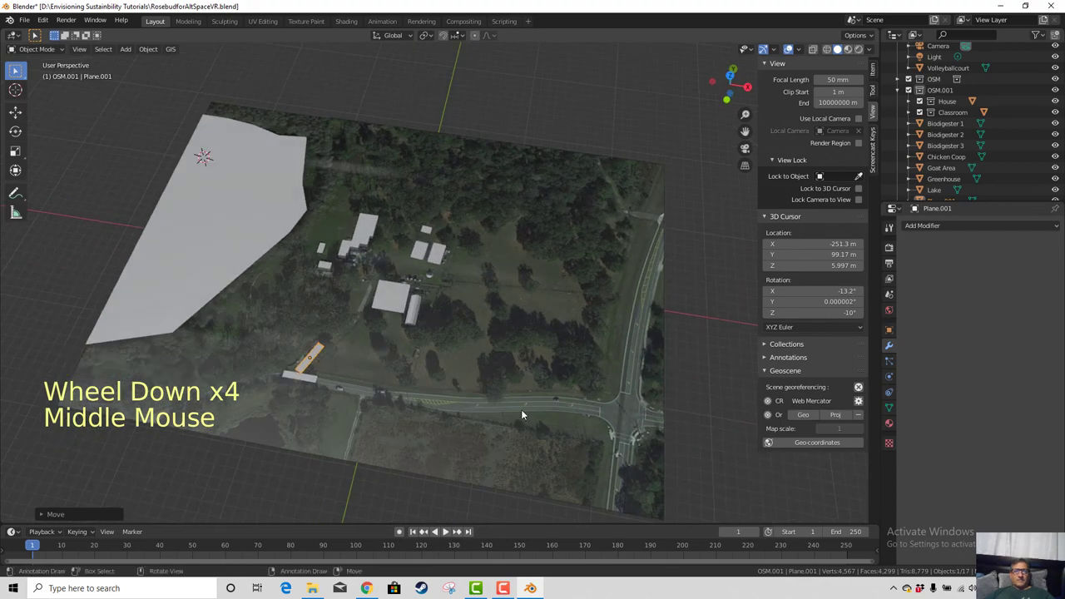
pyautogui.keyDown('shift'); pyautogui.moveTo(517, 405); pyautogui.dragTo(456, 414, button='middle'); pyautogui.keyUp('shift')
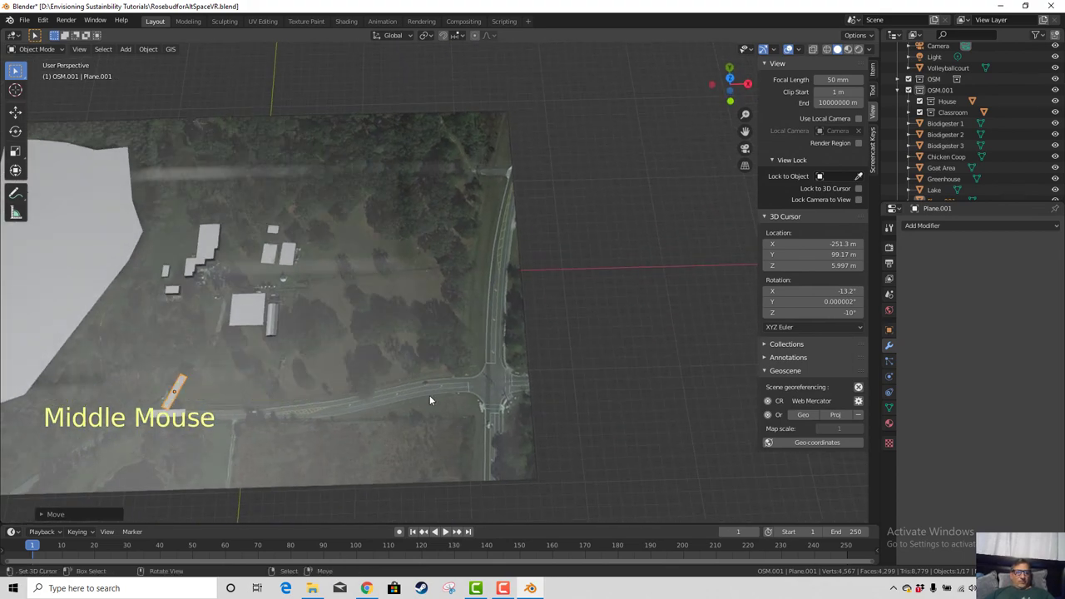
pyautogui.hotkey('shift', 'd')
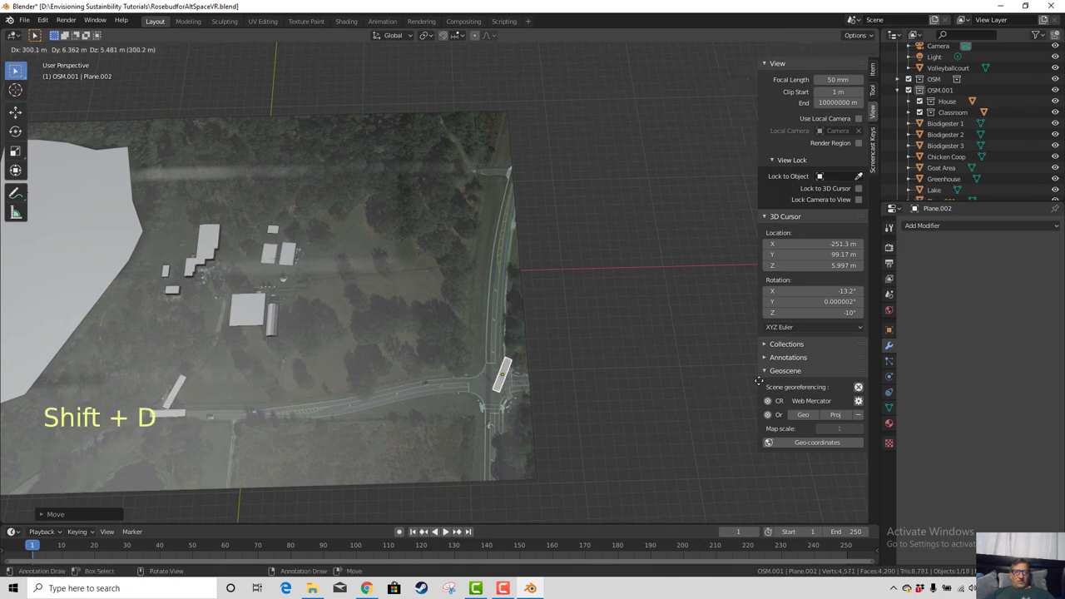
pyautogui.click(746, 386)
pyautogui.press('r')
pyautogui.press('z')
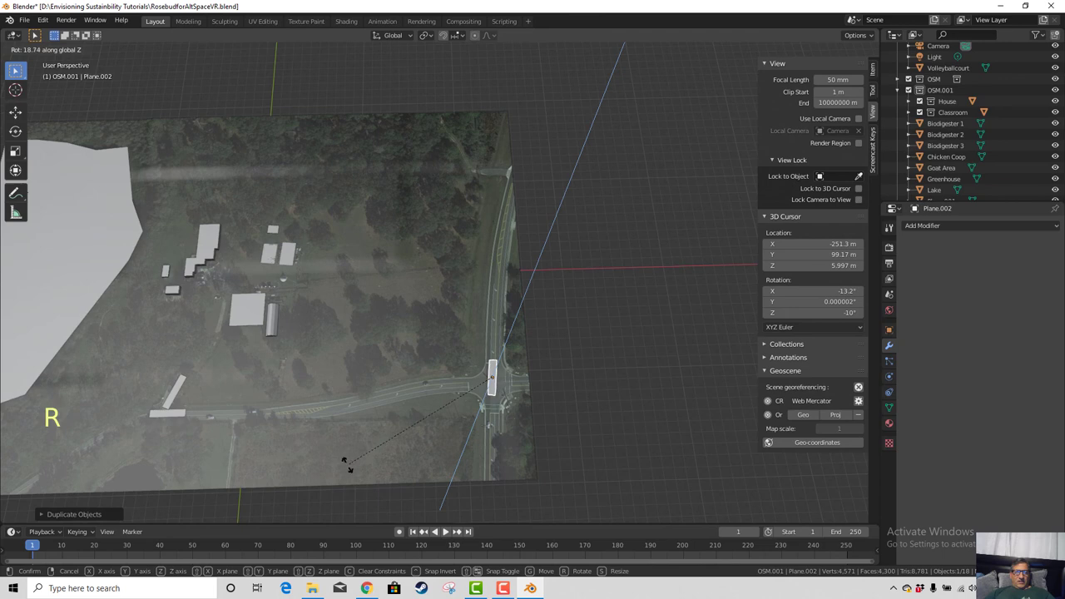
pyautogui.click(350, 466)
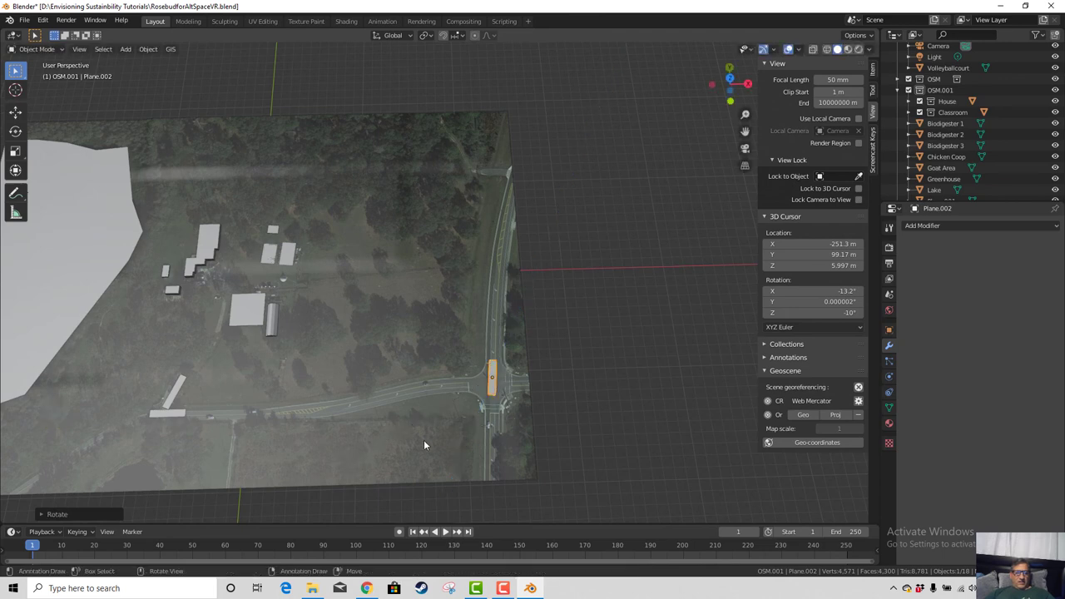
# Stretch Plane.002 along X, set it over the road junction, and enter Edit Mode.
pyautogui.press('s')
pyautogui.press('x')
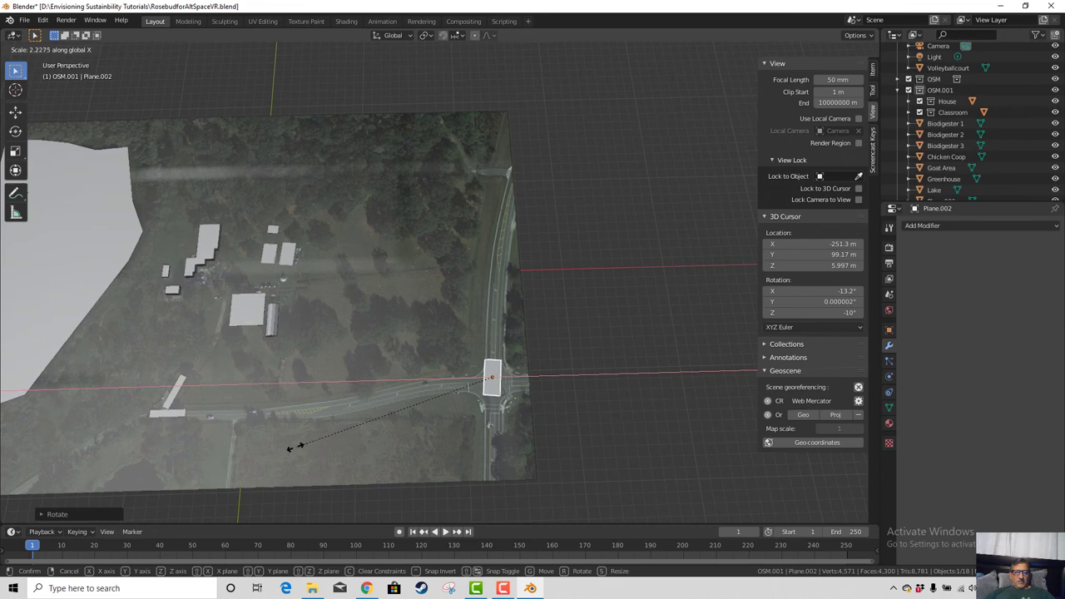
pyautogui.press('g')
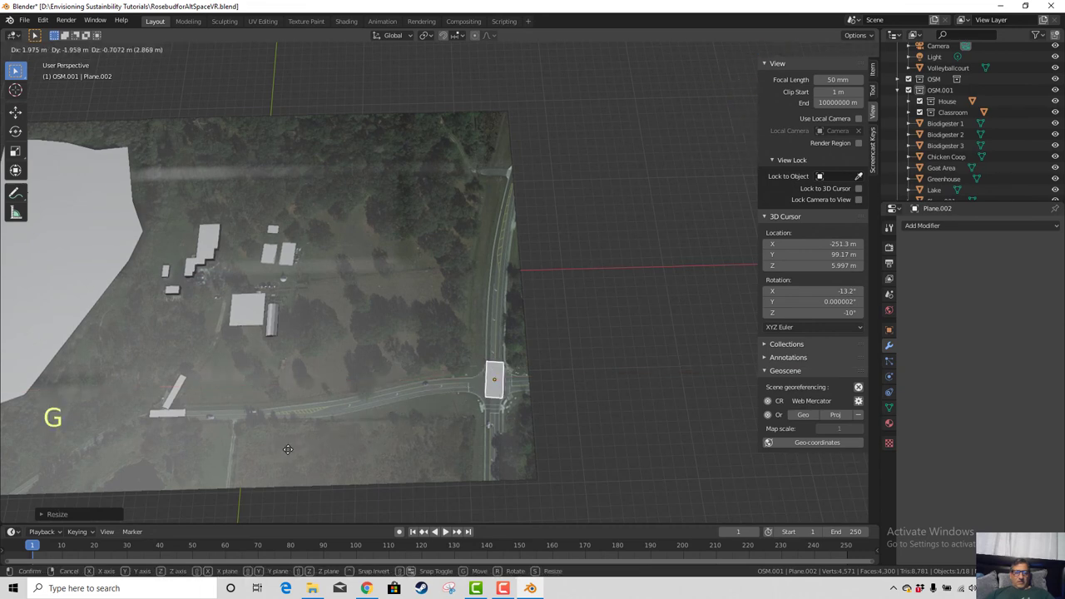
pyautogui.click(288, 455)
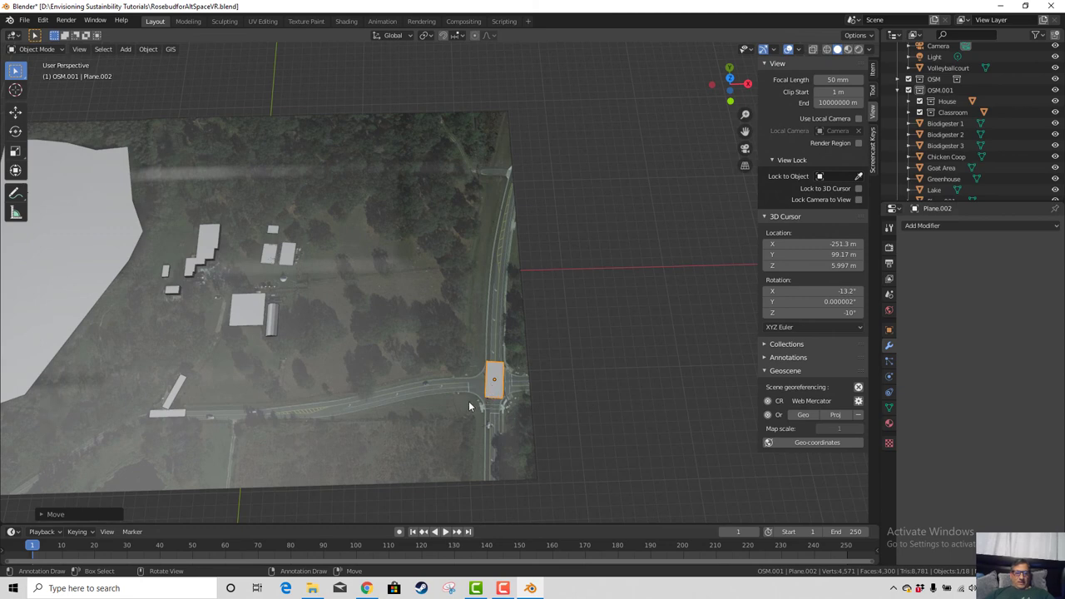
pyautogui.press('Tab')
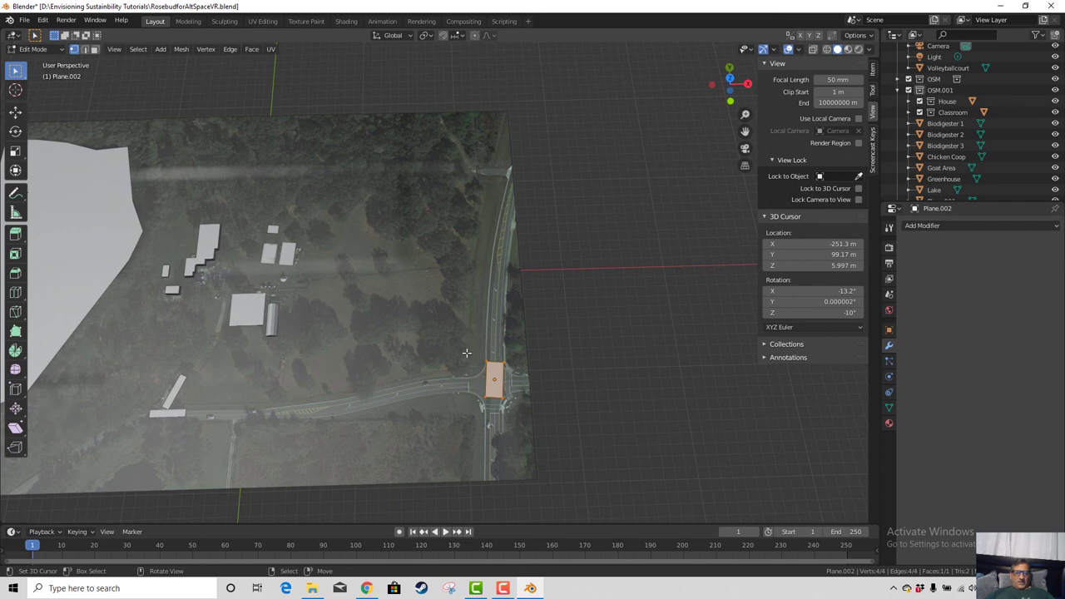
# Box-select the plane's northern edge and extrude it up the road.
pyautogui.rightClick(471, 352)
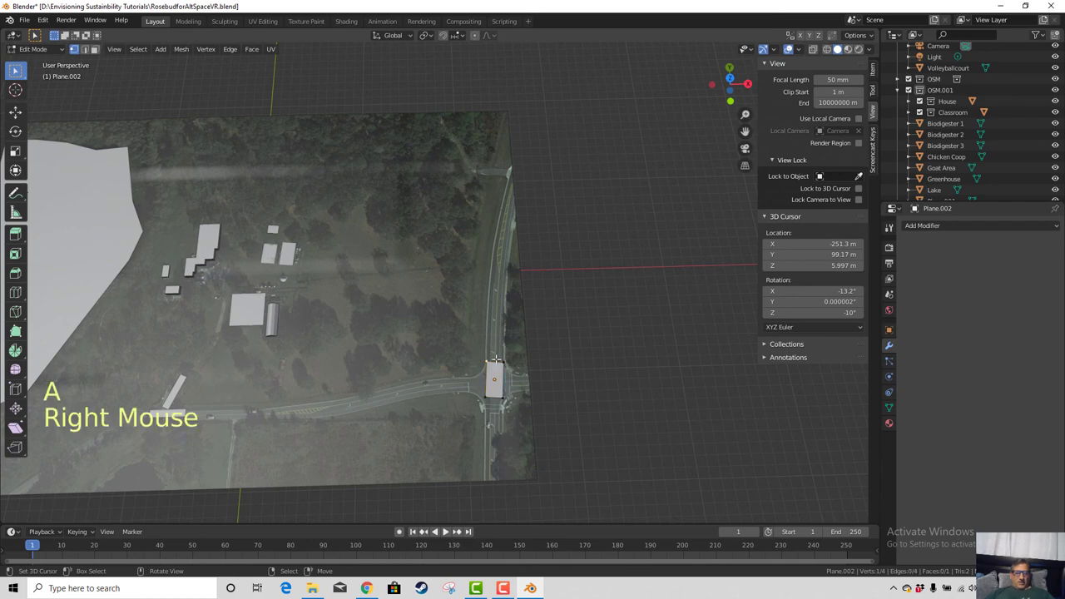
pyautogui.press('b')
pyautogui.moveTo(471, 351); pyautogui.dragTo(511, 374)
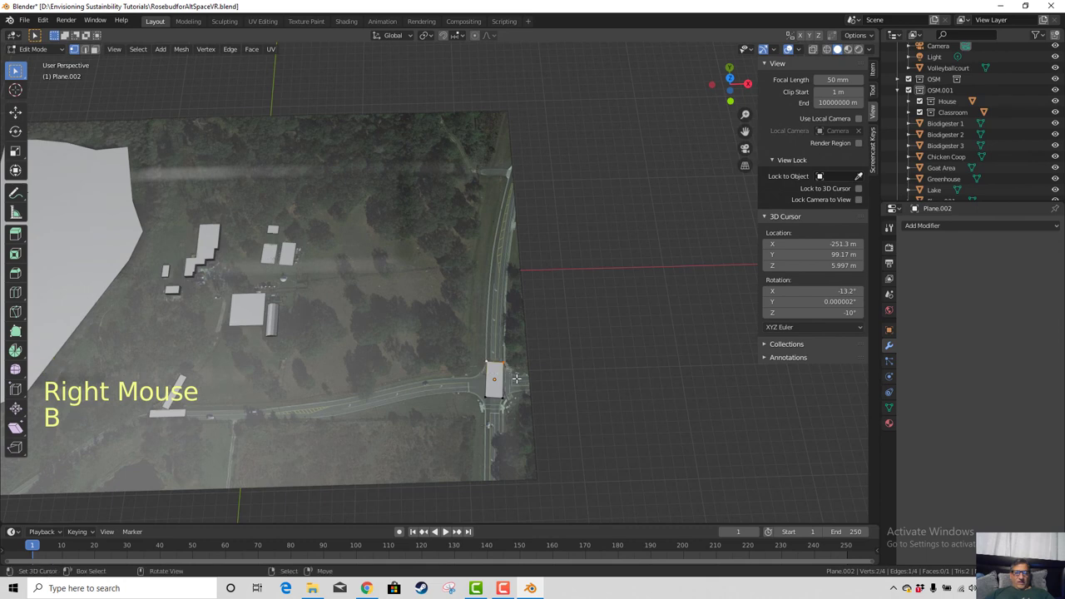
pyautogui.click(493, 378)
pyautogui.press('e')
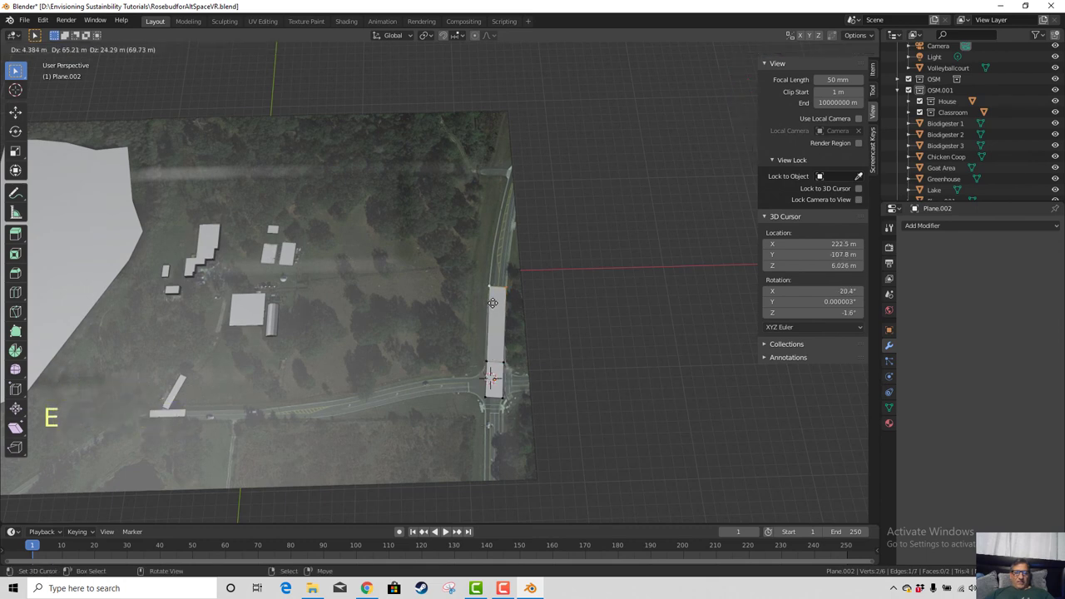
pyautogui.click(493, 303)
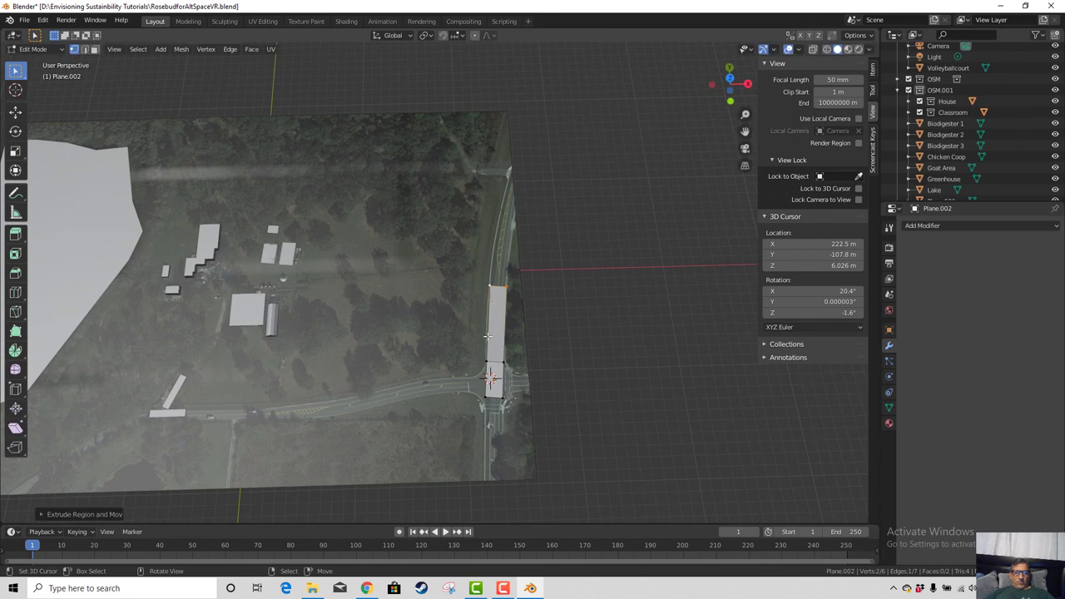
# Extrude the southern edge along Y down to the map's southern edge.
pyautogui.rightClick(500, 428)
pyautogui.click(480, 422)
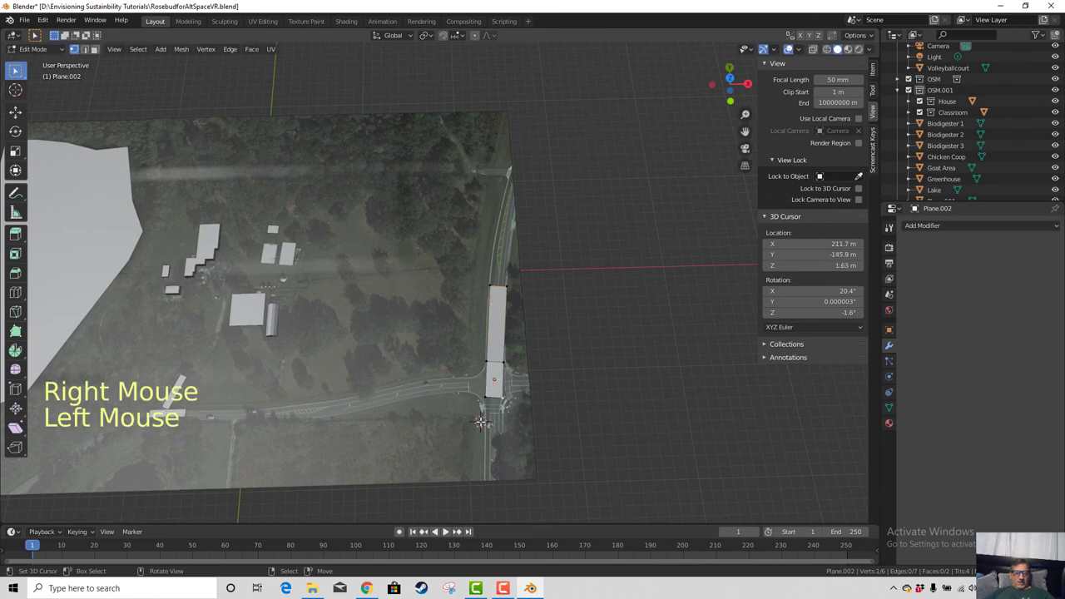
pyautogui.rightClick(479, 441)
pyautogui.press('b')
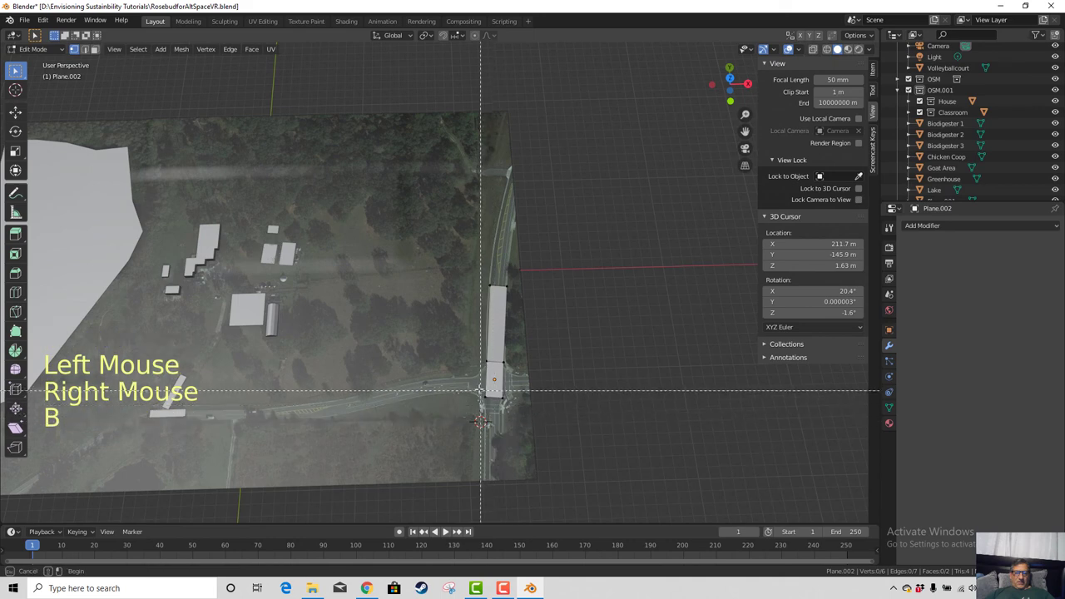
pyautogui.moveTo(479, 388); pyautogui.dragTo(519, 407)
pyautogui.press('e')
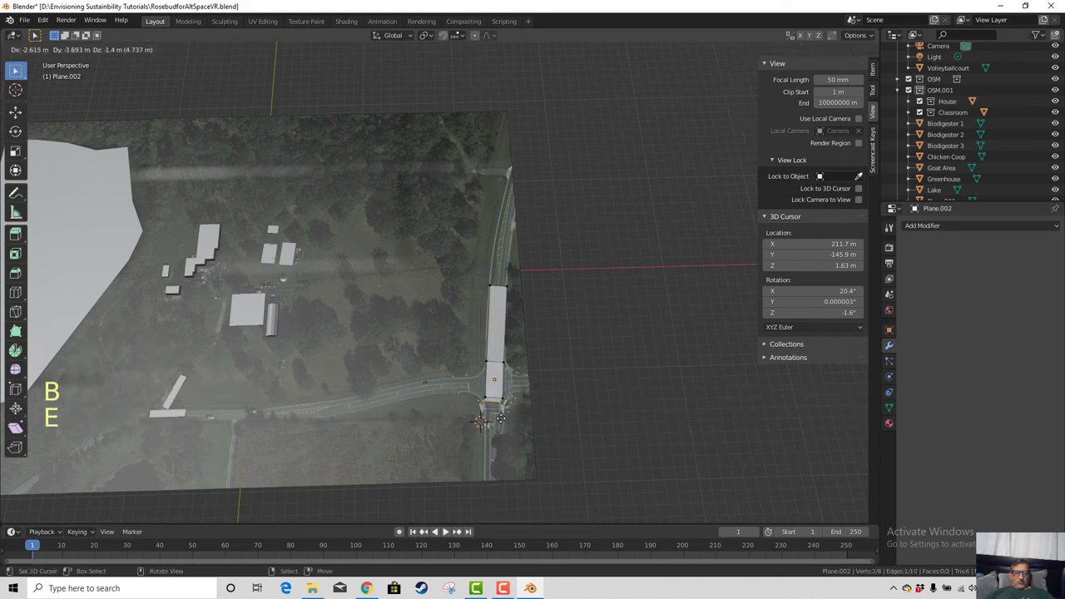
pyautogui.click(503, 409)
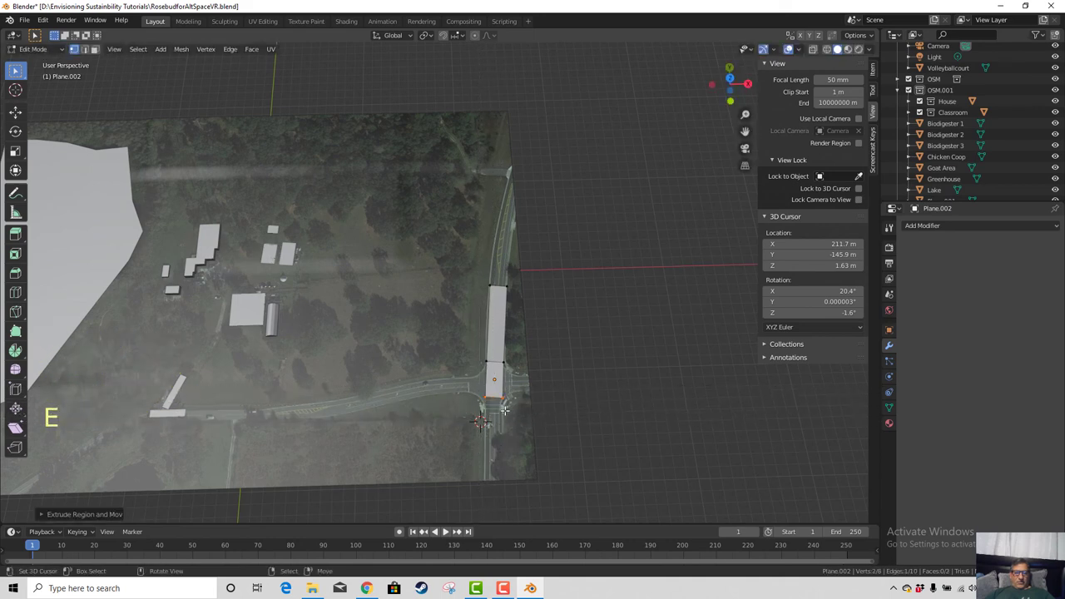
pyautogui.press('e')
pyautogui.press('y')
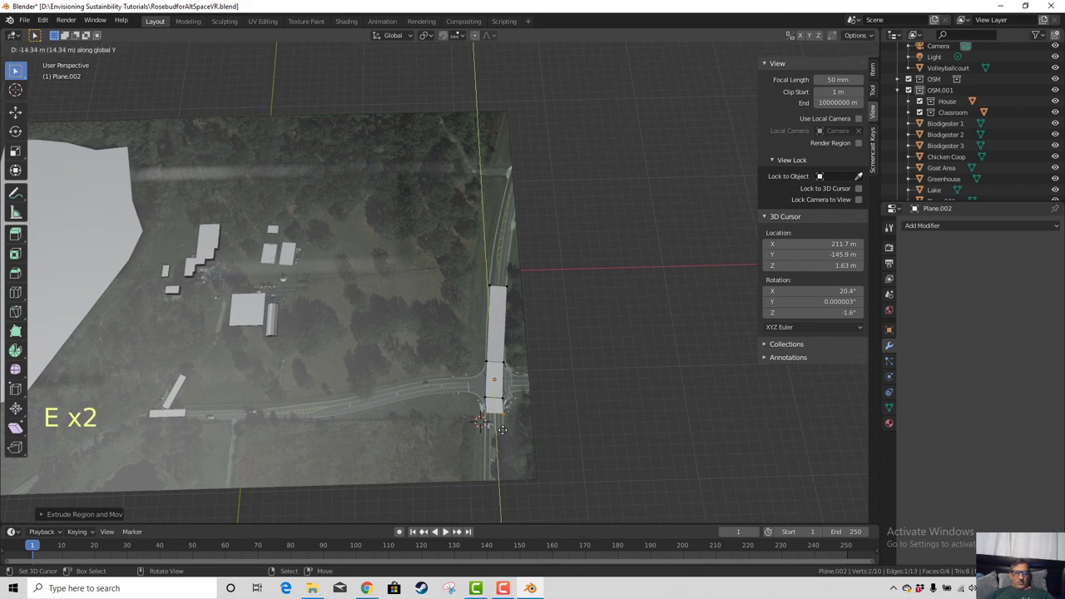
pyautogui.click(494, 472)
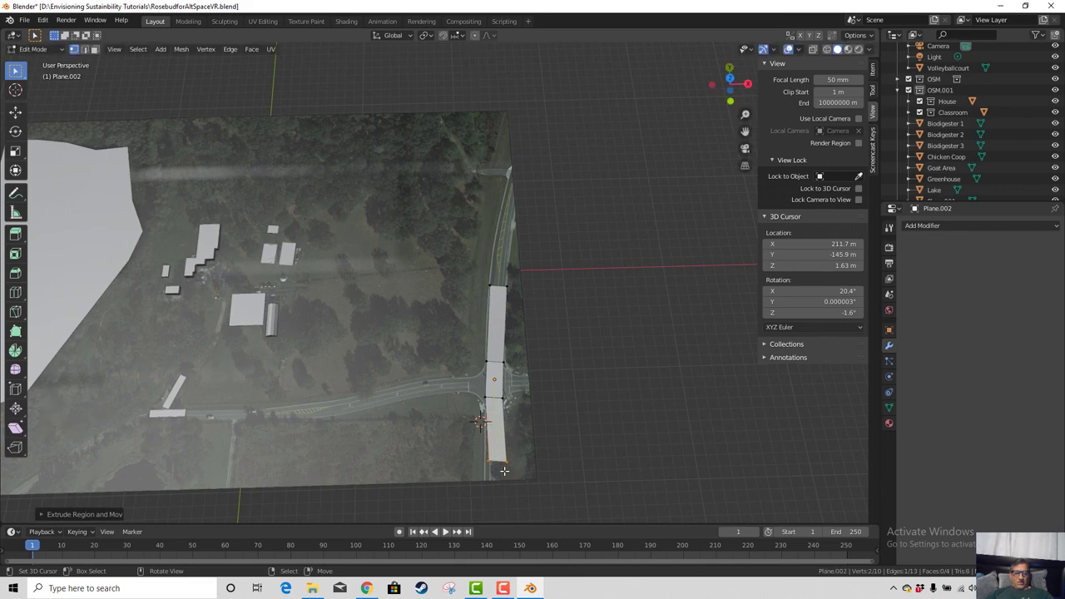
# Adjust the extruded edge to fit the road, then extrude a new piece from the western side edge.
pyautogui.press('g')
pyautogui.click(496, 474)
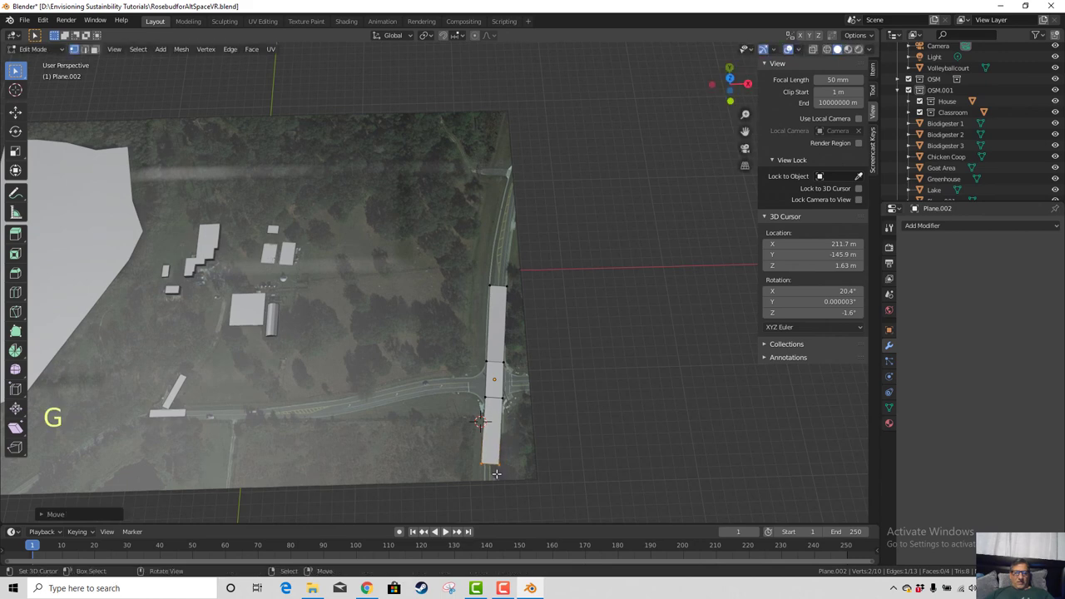
pyautogui.press('g')
pyautogui.click(480, 367)
pyautogui.rightClick(483, 400)
pyautogui.keyDown('shift'); pyautogui.rightClick(484, 400); pyautogui.keyUp('shift')
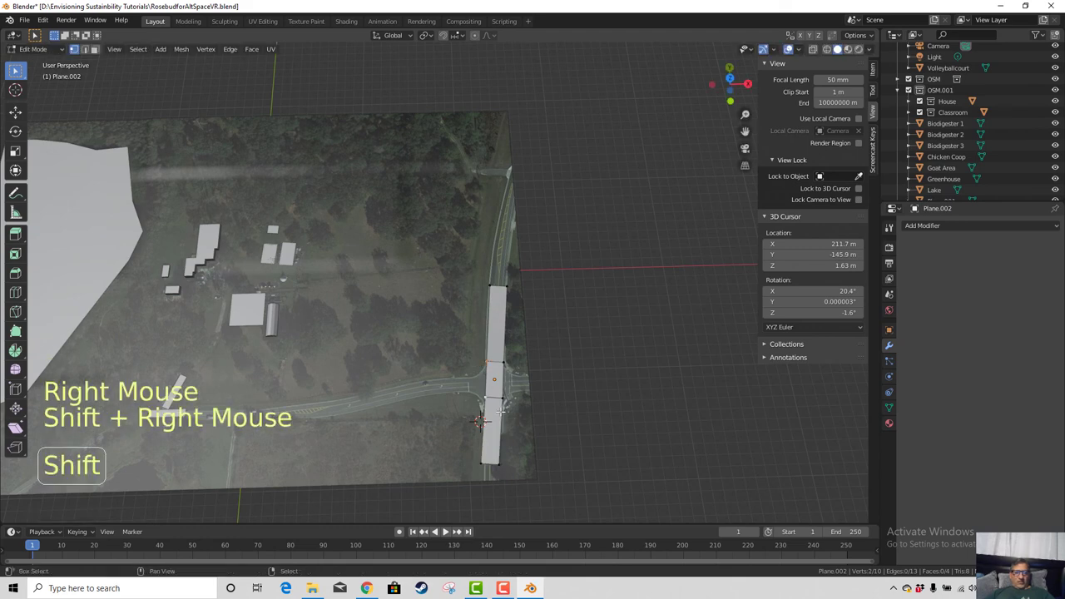
pyautogui.press('e')
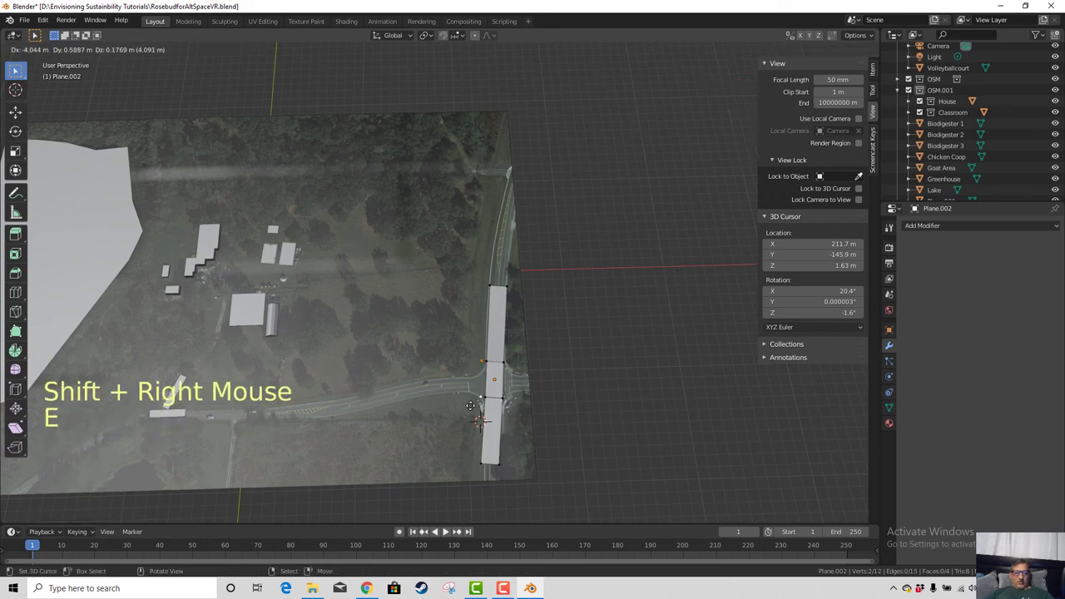
pyautogui.click(470, 405)
pyautogui.moveTo(489, 419); pyautogui.dragTo(558, 280, button='middle')
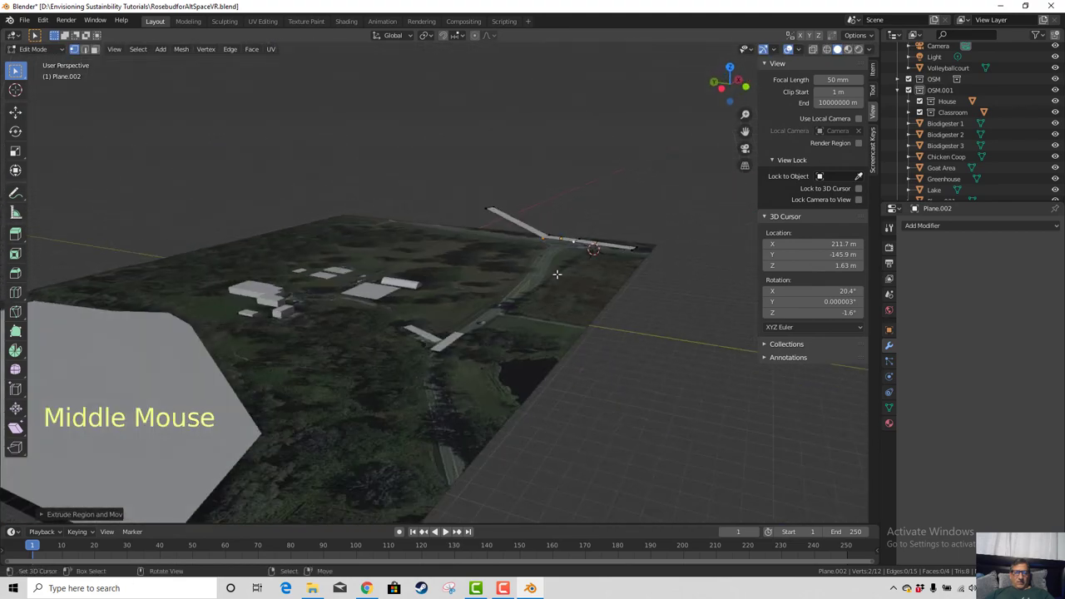
# Cancel the pending edge move and lower the strip's far-end vertex onto the map along Z.
pyautogui.moveTo(575, 326); pyautogui.dragTo(539, 226, button='middle')
pyautogui.scroll(4, 503, 236)
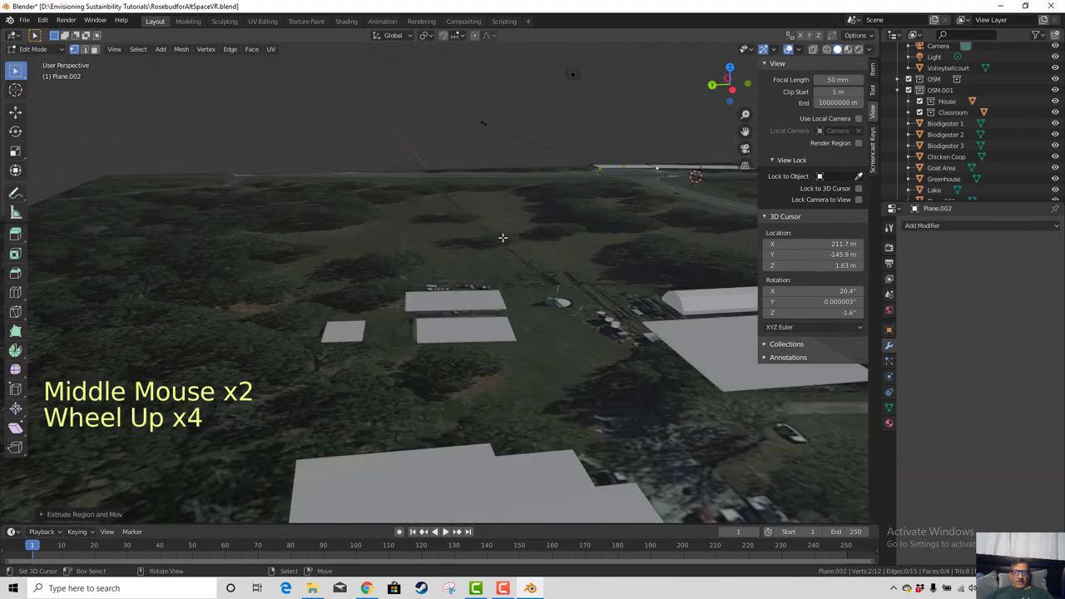
pyautogui.scroll(-2, 529, 200)
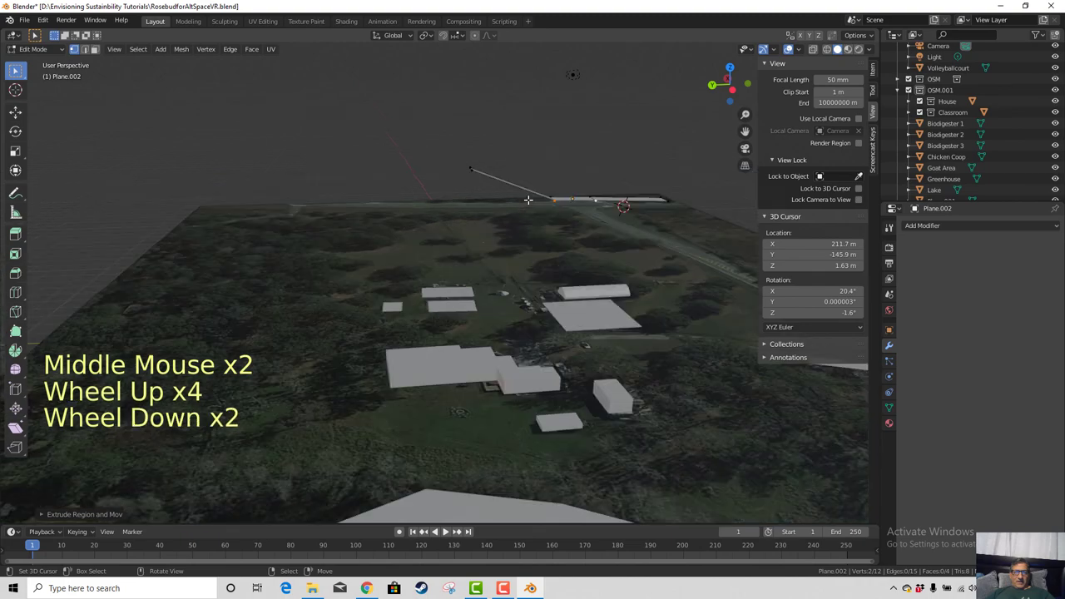
pyautogui.rightClick(448, 149)
pyautogui.click(496, 193)
pyautogui.moveTo(496, 193)
pyautogui.mouseDown(button='middle')
pyautogui.moveTo(505, 259)
pyautogui.moveTo(478, 188)
pyautogui.mouseUp(button='middle')
pyautogui.press('b')
pyautogui.moveTo(445, 127); pyautogui.dragTo(489, 173)
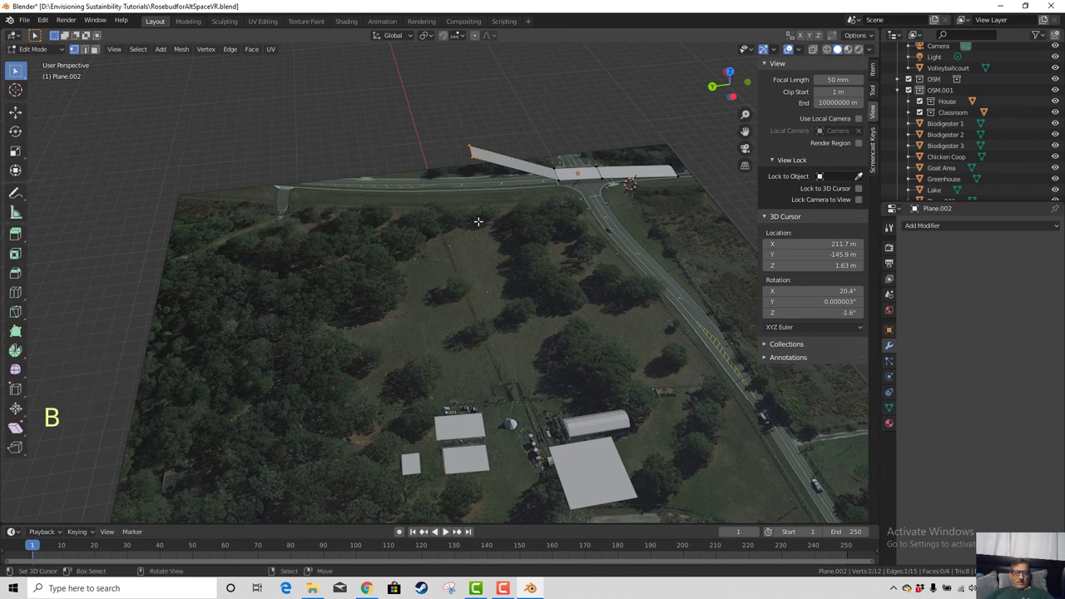
pyautogui.press('g')
pyautogui.press('z')
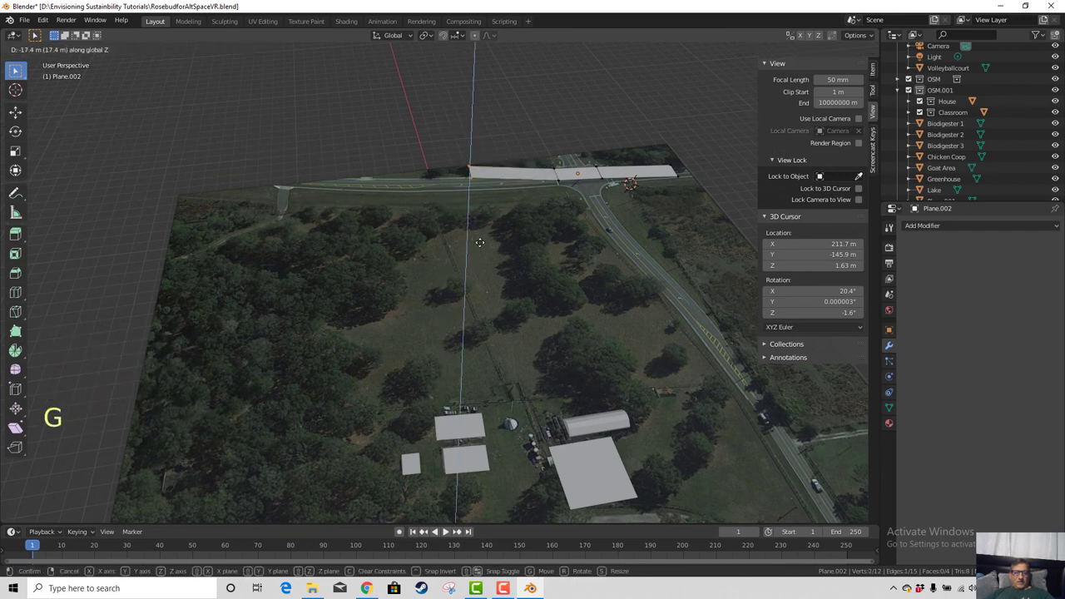
pyautogui.click(479, 252)
# Select three edges of the road strip and lower them vertically onto the terrain.
pyautogui.moveTo(576, 276); pyautogui.dragTo(508, 293, button='middle')
pyautogui.scroll(-3, 544, 326)
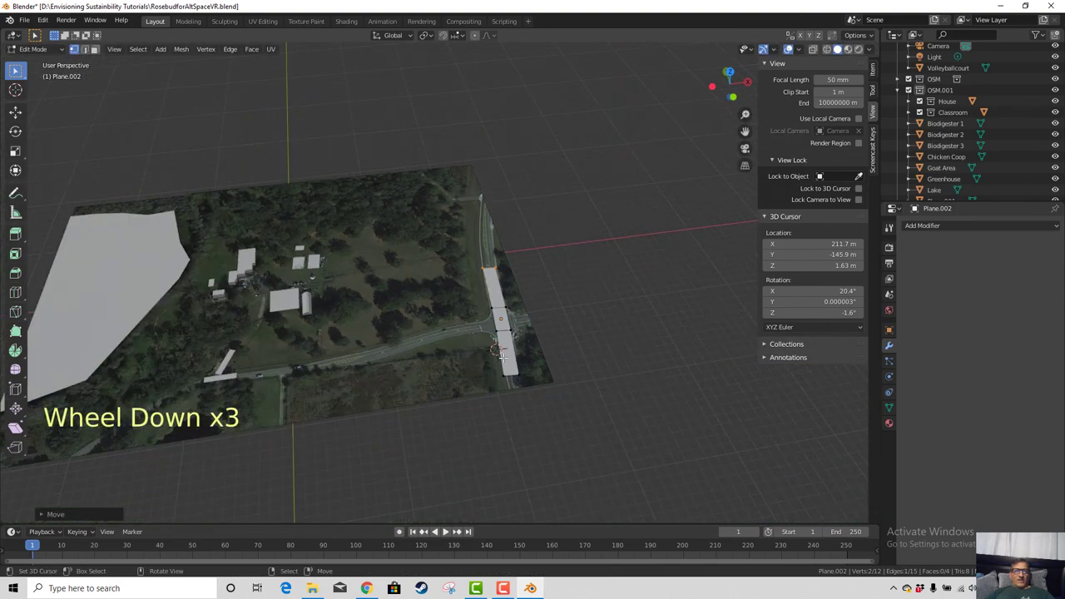
pyautogui.scroll(3, 502, 356)
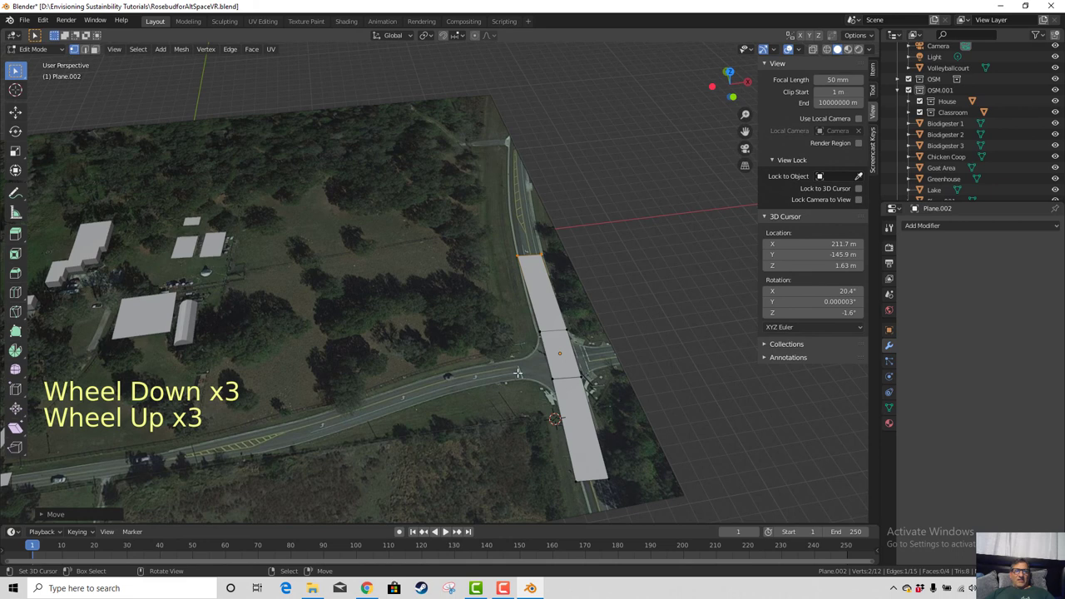
pyautogui.rightClick(558, 343)
pyautogui.keyDown('shift'); pyautogui.rightClick(565, 329); pyautogui.keyUp('shift')
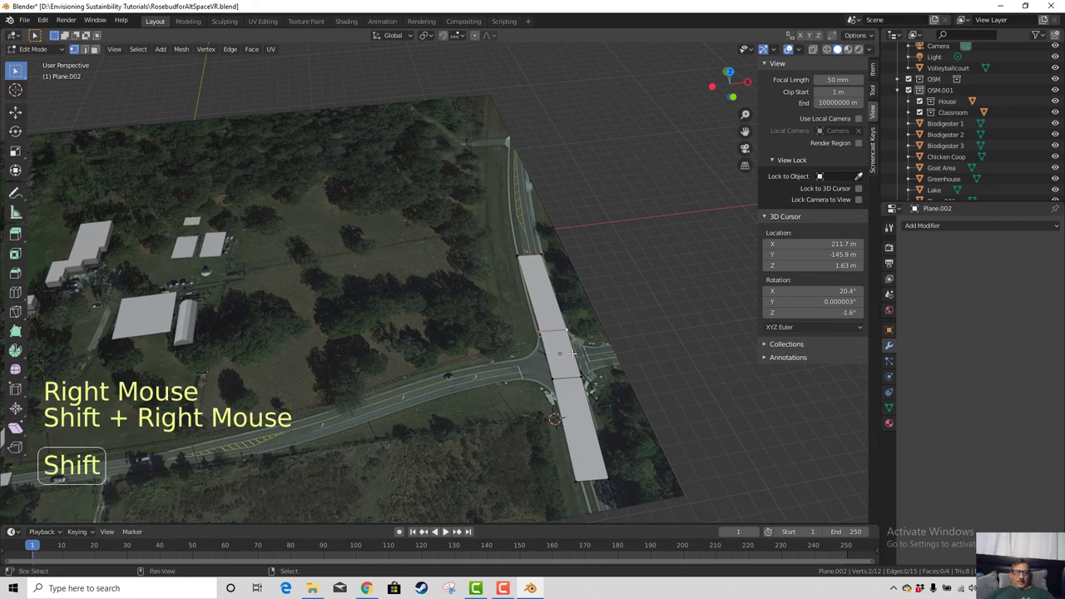
pyautogui.keyDown('shift'); pyautogui.rightClick(552, 380); pyautogui.keyUp('shift')
pyautogui.moveTo(553, 379); pyautogui.dragTo(596, 377, button='middle')
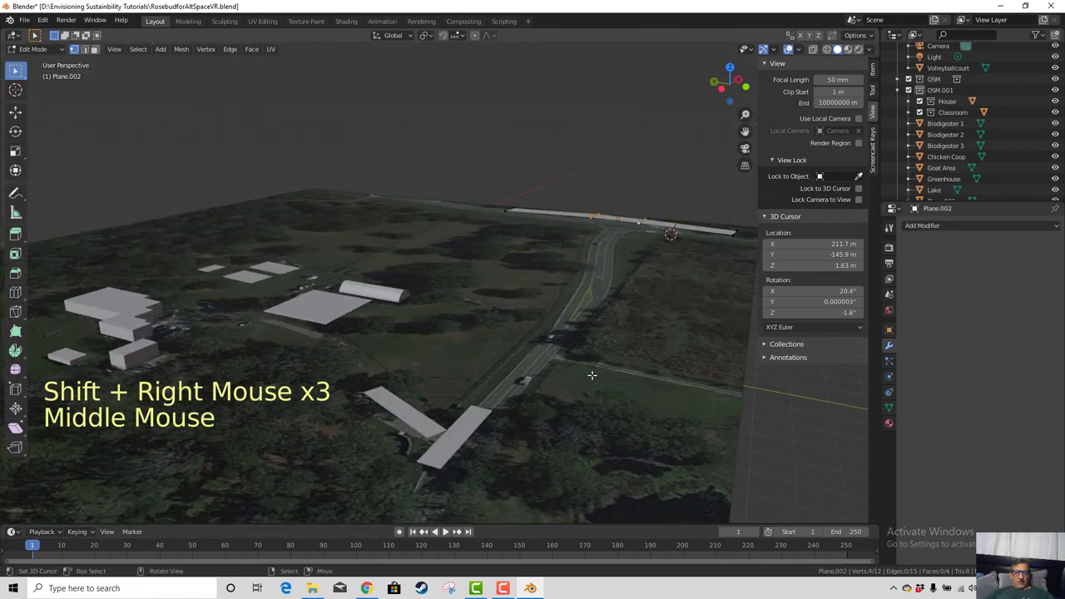
pyautogui.press('g')
pyautogui.press('z')
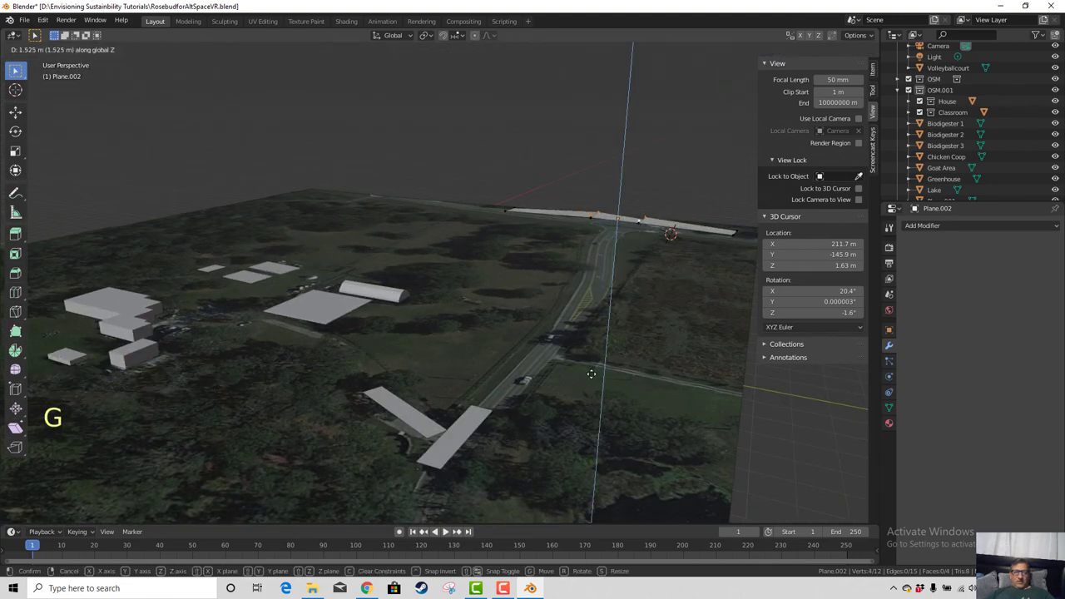
pyautogui.click(591, 372)
# Square the map up in a top-down view, then return to Object Mode with the strip finished.
pyautogui.scroll(1, 613, 372)
pyautogui.moveTo(581, 395); pyautogui.dragTo(492, 416, button='middle')
pyautogui.scroll(2, 561, 398)
pyautogui.moveTo(560, 398); pyautogui.dragTo(415, 283, button='middle')
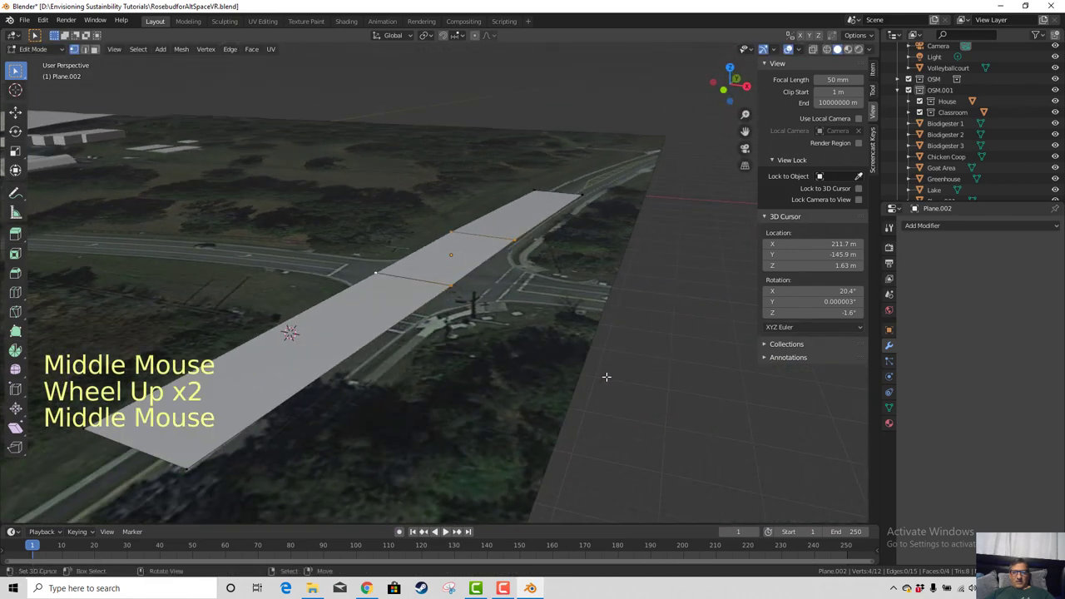
pyautogui.rightClick(447, 284)
pyautogui.moveTo(439, 335); pyautogui.dragTo(474, 411, button='middle')
pyautogui.scroll(-5, 480, 348)
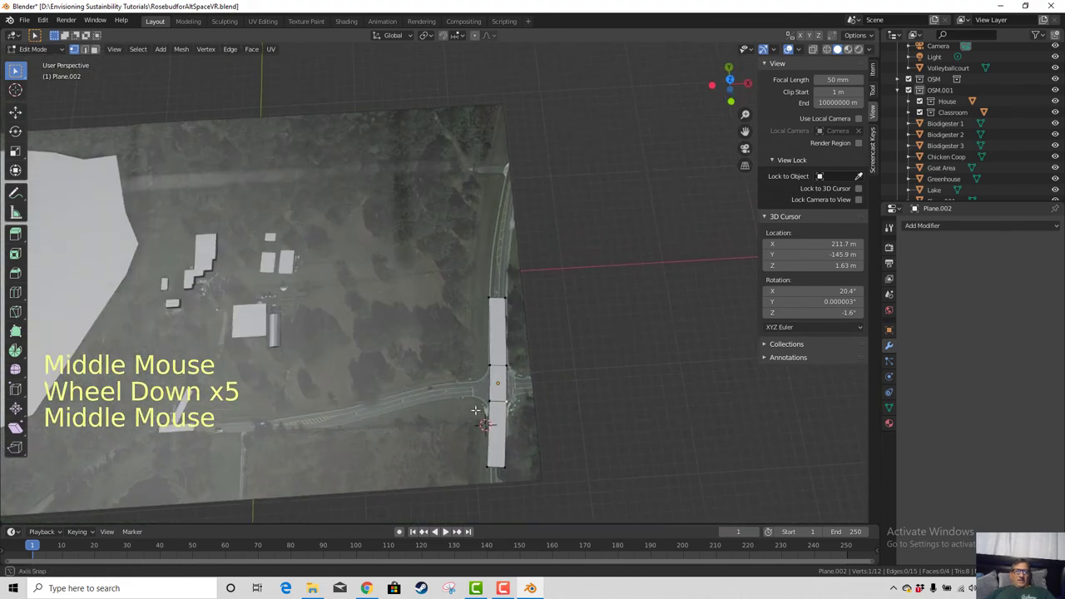
pyautogui.scroll(-3, 459, 394)
pyautogui.scroll(2, 459, 394)
pyautogui.scroll(-2, 436, 397)
pyautogui.moveTo(435, 397)
pyautogui.mouseDown(button='middle')
pyautogui.moveTo(447, 404)
pyautogui.moveTo(419, 406)
pyautogui.moveTo(433, 404)
pyautogui.mouseUp(button='middle')
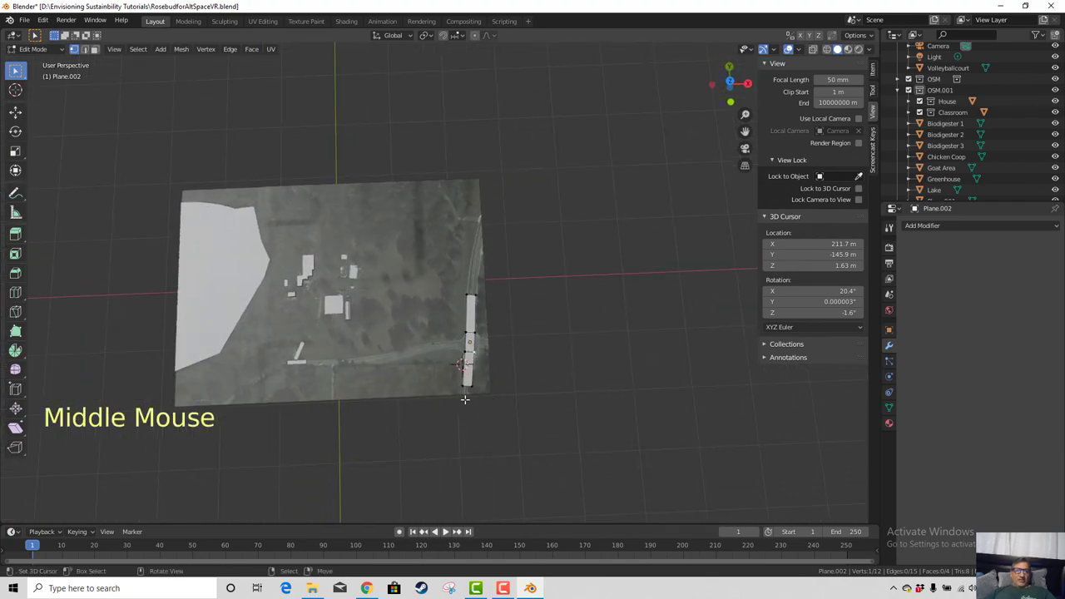
pyautogui.scroll(2, 464, 400)
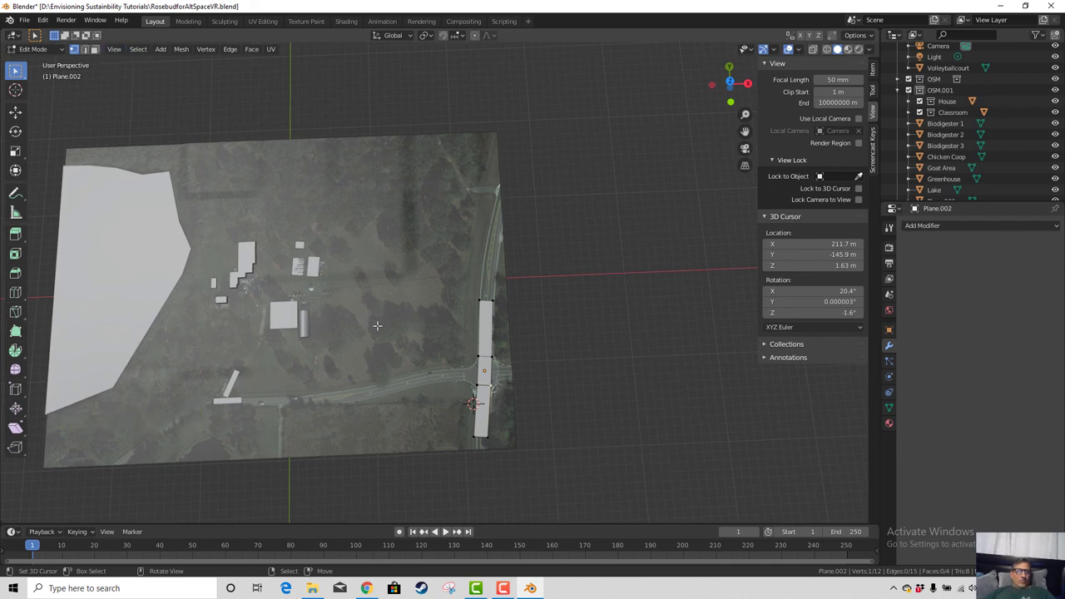
pyautogui.press('Tab')
pyautogui.moveTo(471, 391); pyautogui.dragTo(483, 370, button='middle')
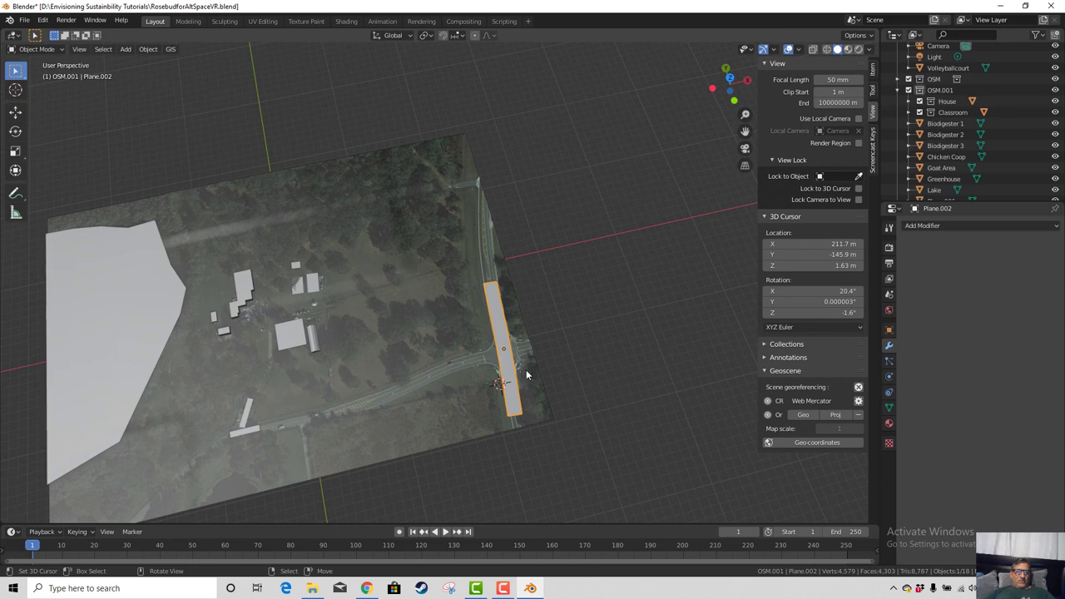
# Duplicate the road plane, turn it, and place the copy on the road running west from the junction.
pyautogui.hotkey('shift', 'd')
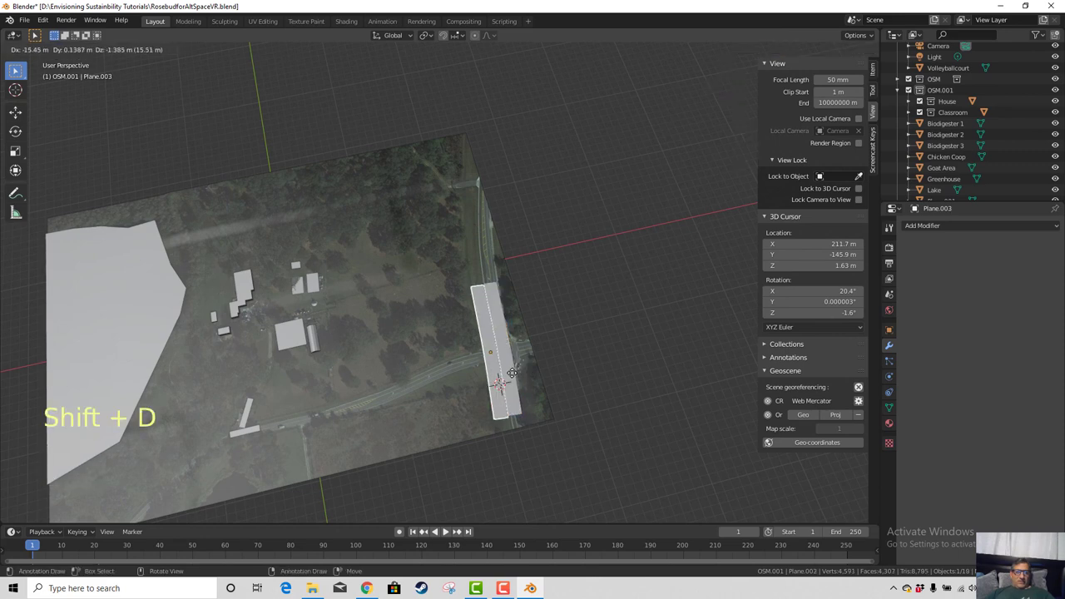
pyautogui.rightClick(511, 374)
pyautogui.press('r')
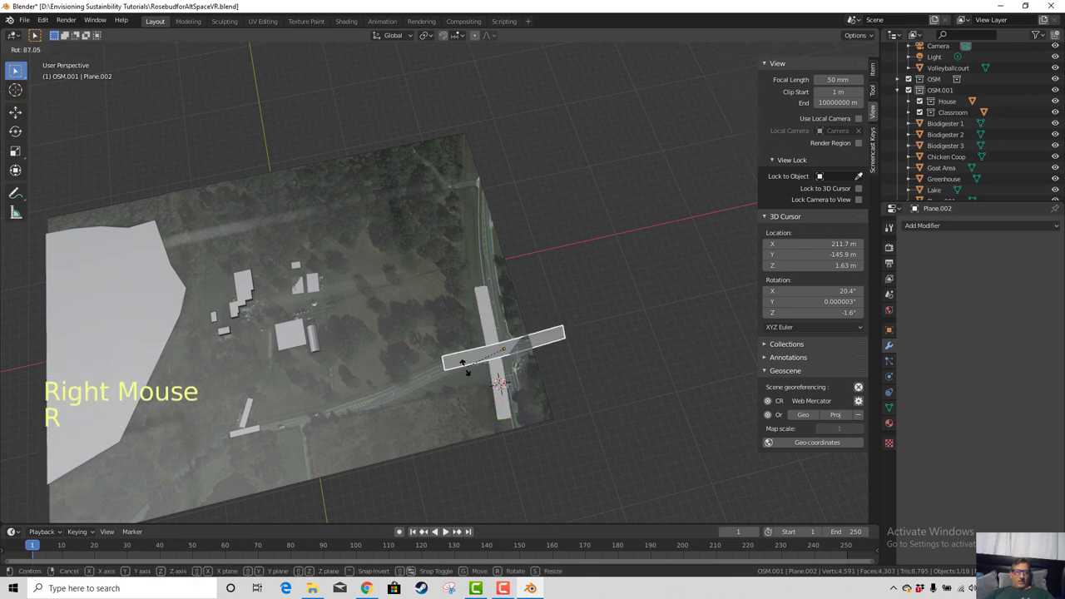
pyautogui.click(470, 370)
pyautogui.press('g')
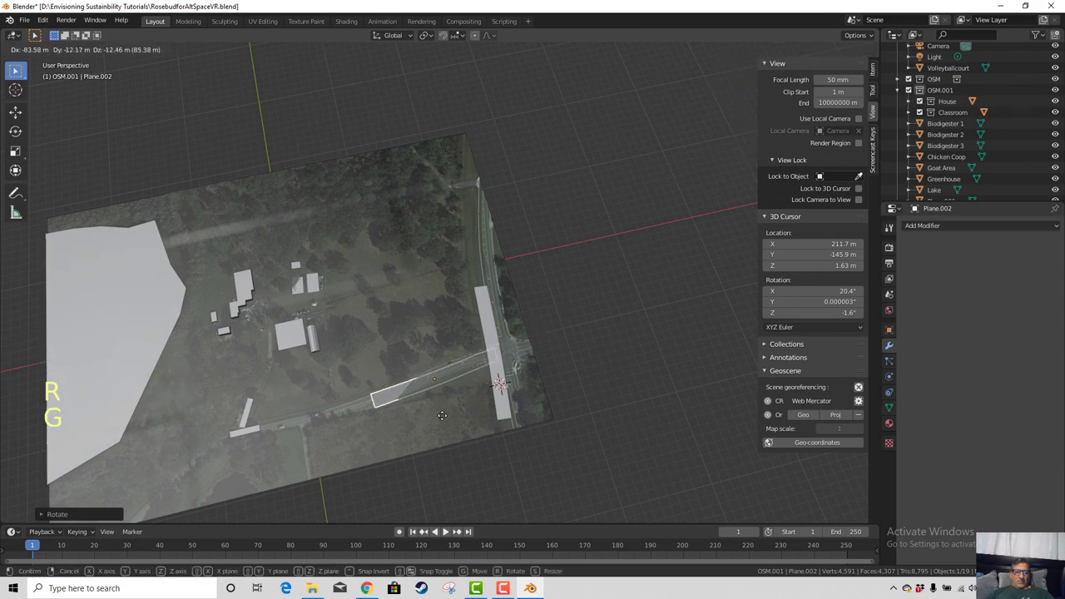
pyautogui.click(456, 427)
pyautogui.moveTo(455, 427); pyautogui.dragTo(445, 348, button='middle')
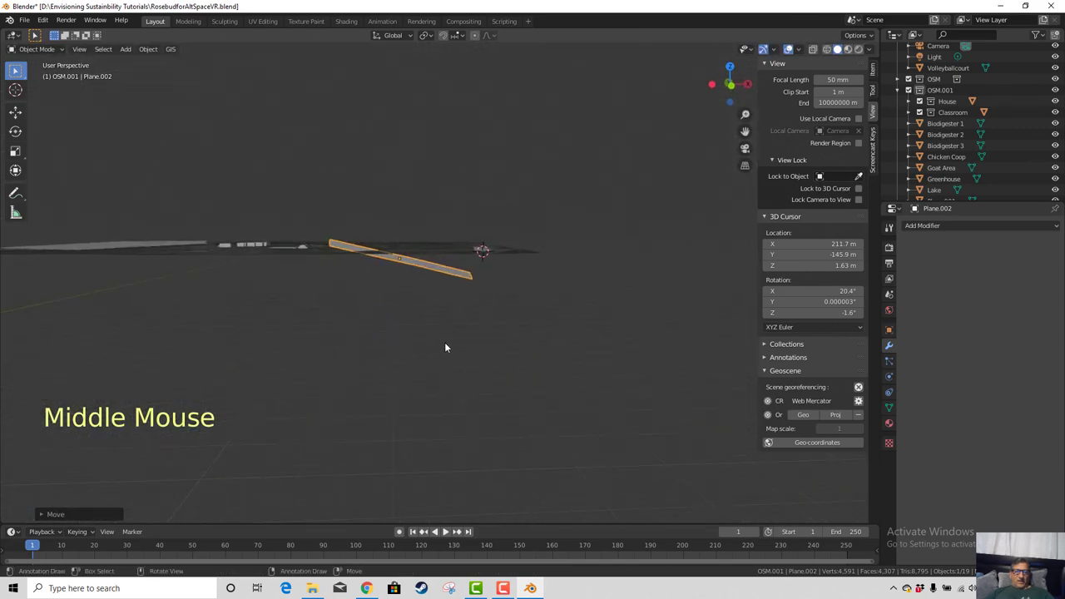
# Tilt the copy flat, adjust its height, and turn it to follow the westward road.
pyautogui.press('r')
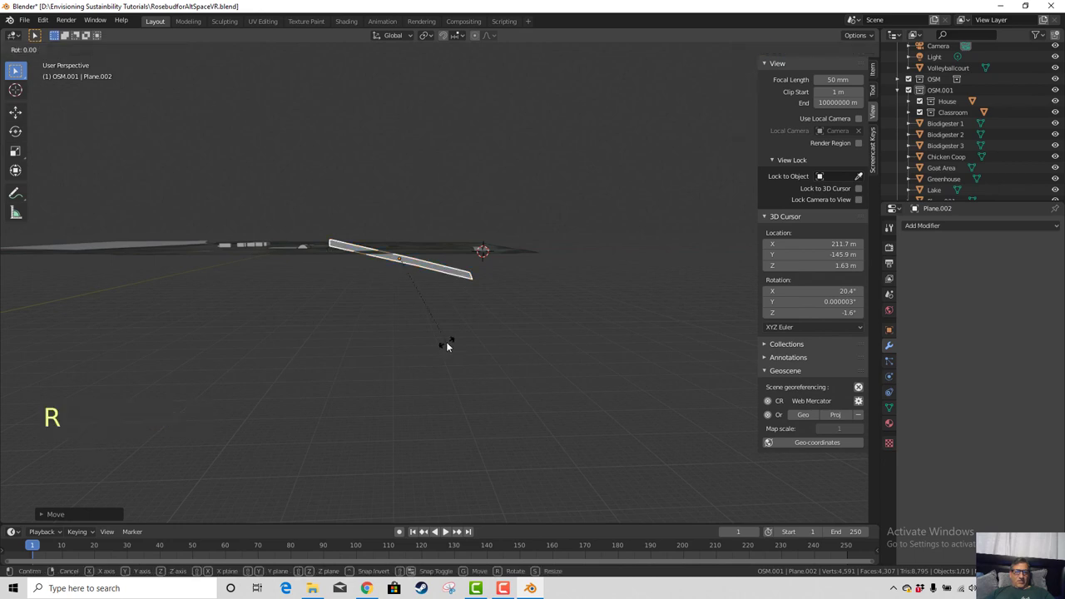
pyautogui.click(451, 315)
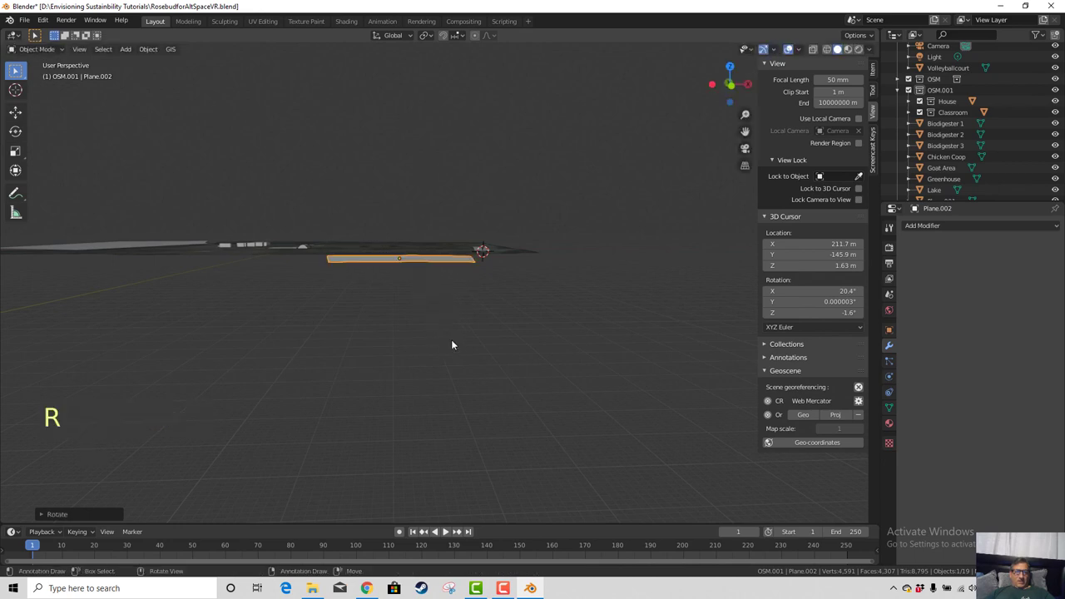
pyautogui.press('g')
pyautogui.press('z')
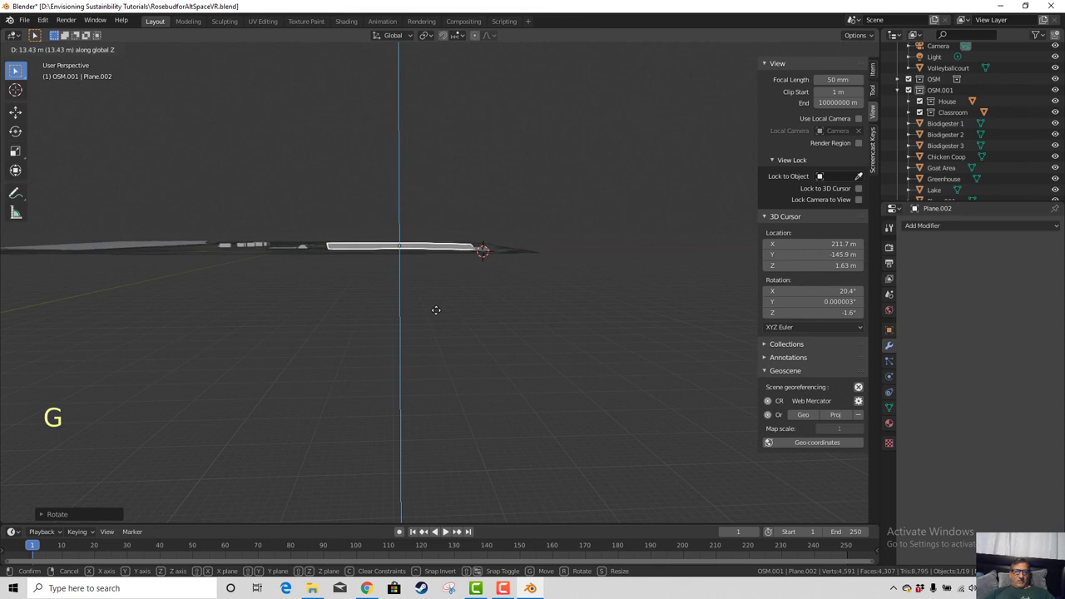
pyautogui.moveTo(436, 310); pyautogui.dragTo(445, 453, button='middle')
pyautogui.press('r')
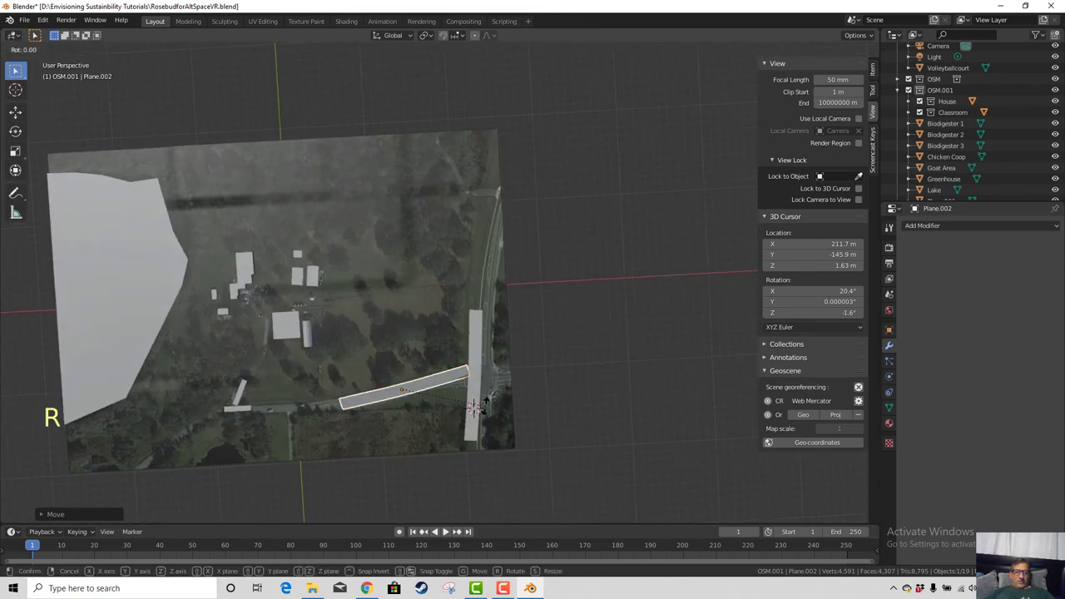
pyautogui.click(475, 422)
# Leave the copy untilted and lower it about 3.4 m onto the map.
pyautogui.moveTo(475, 422); pyautogui.dragTo(373, 281, button='middle')
pyautogui.scroll(2, 367, 277)
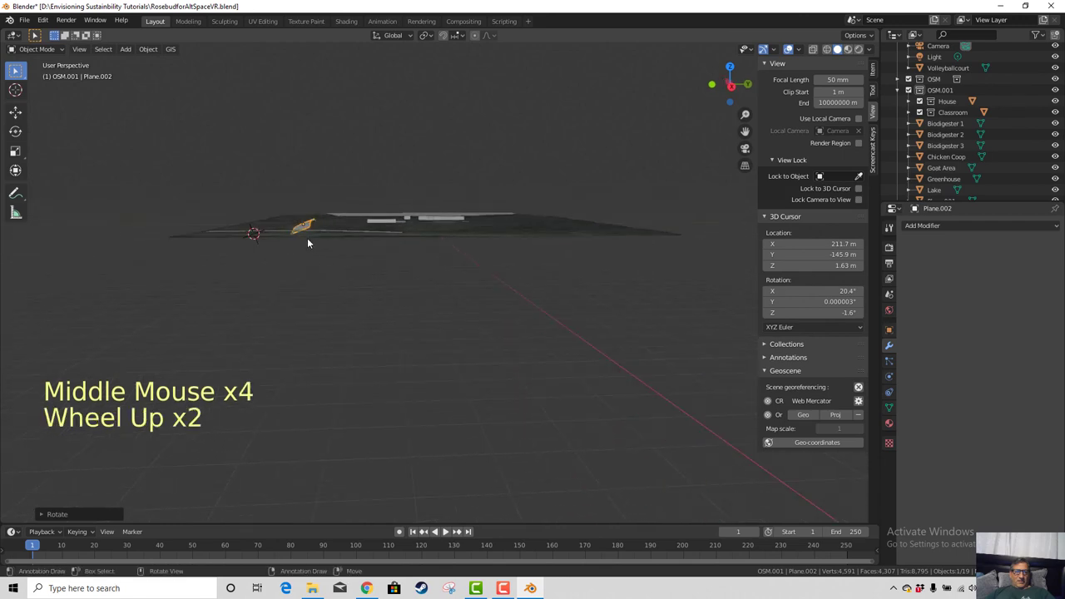
pyautogui.press('r')
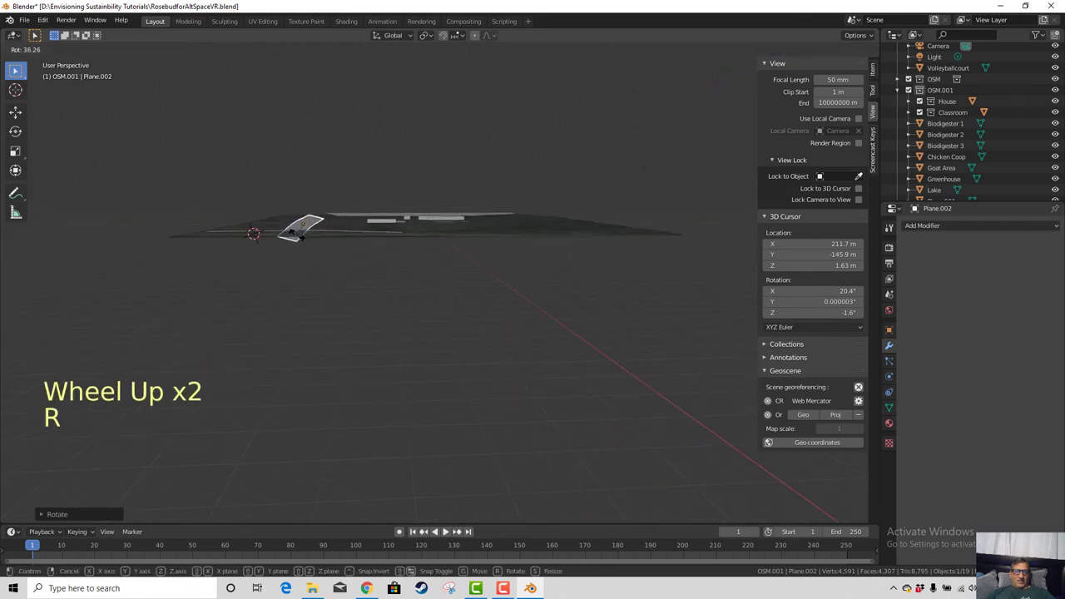
pyautogui.rightClick(325, 277)
pyautogui.moveTo(325, 277); pyautogui.dragTo(455, 274, button='middle')
pyautogui.press('r')
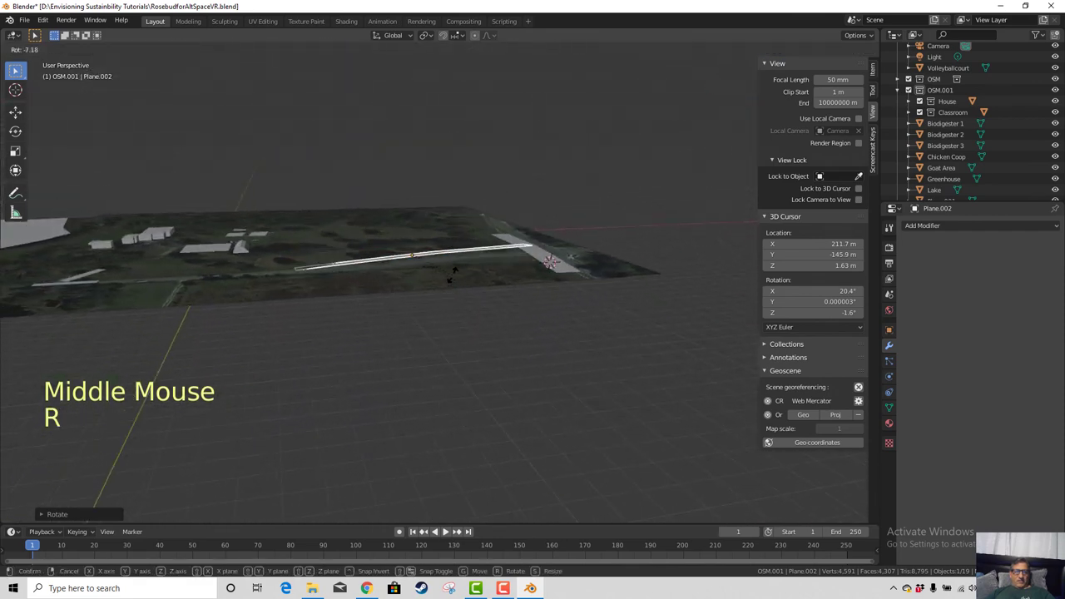
pyautogui.rightClick(456, 283)
pyautogui.scroll(1, 456, 286)
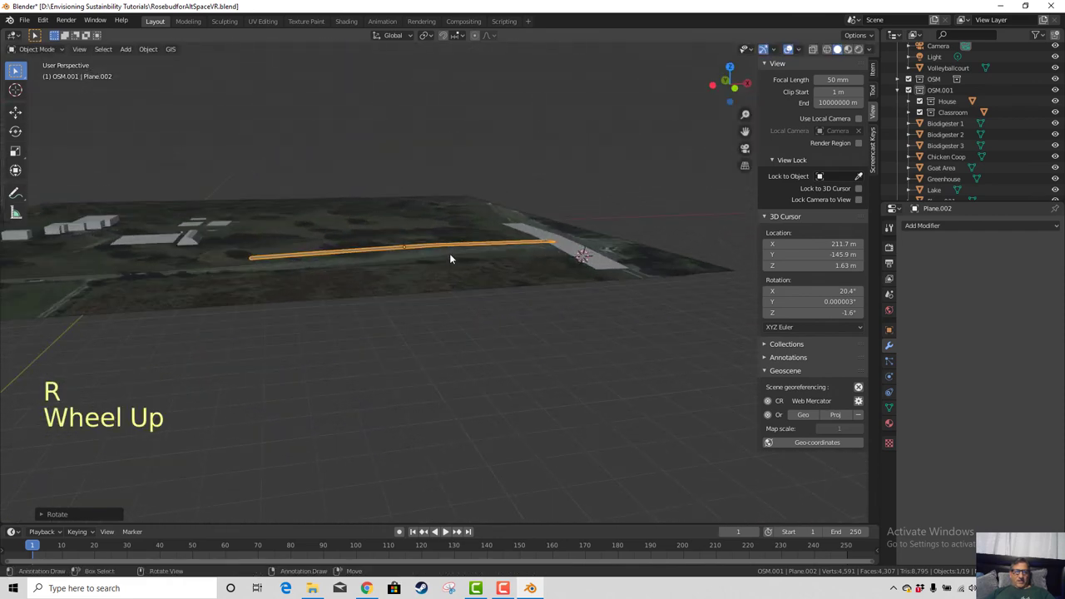
pyautogui.press('g')
pyautogui.press('z')
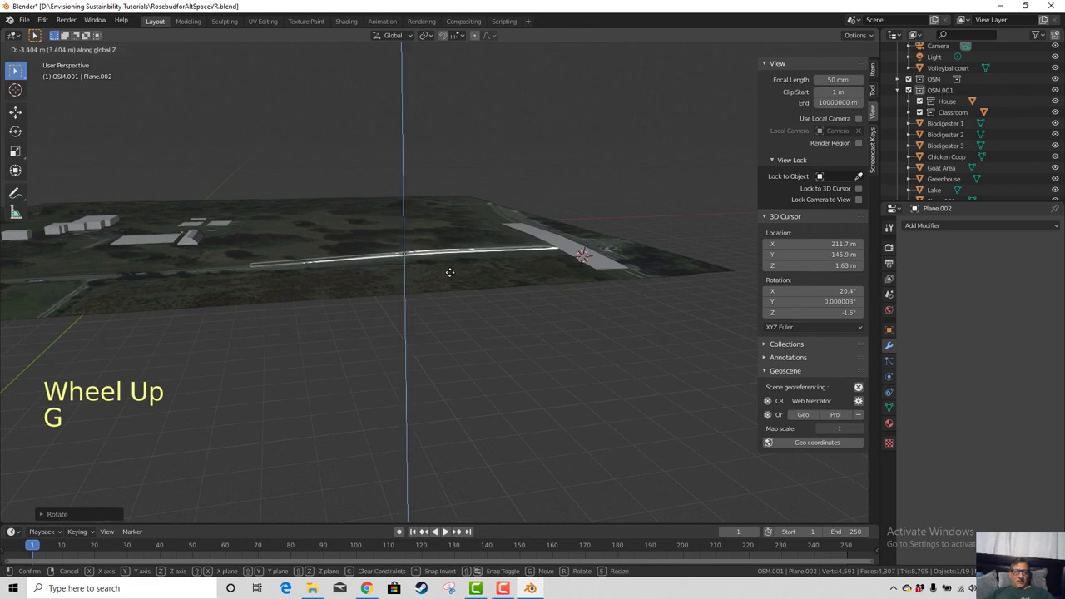
pyautogui.moveTo(449, 271); pyautogui.dragTo(451, 345, button='middle')
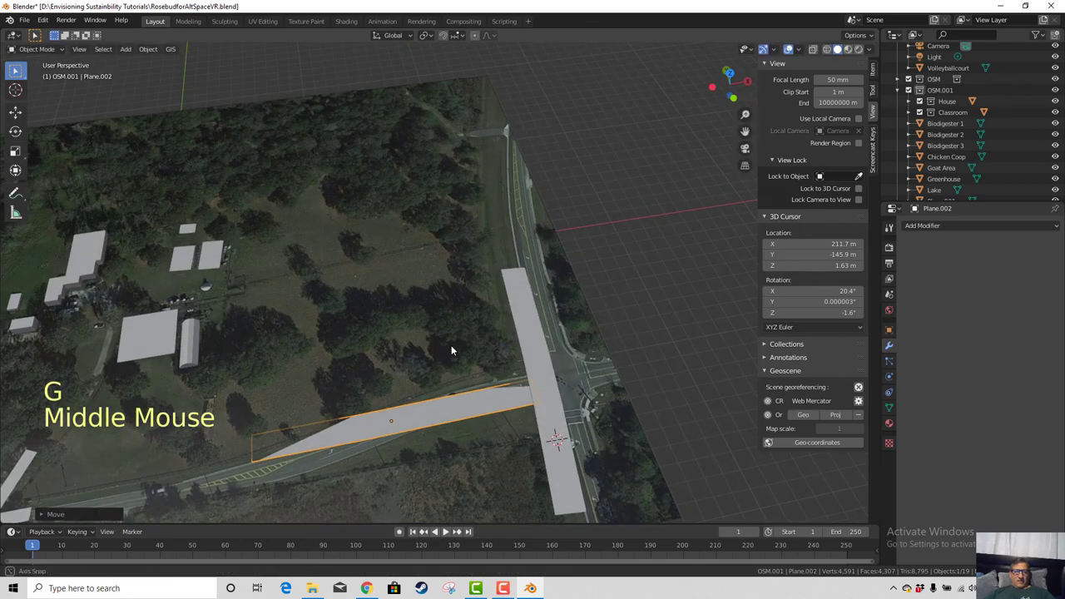
# Turn the copy along the road, then delete the misaligned road plane.
pyautogui.press('r')
pyautogui.click(447, 424)
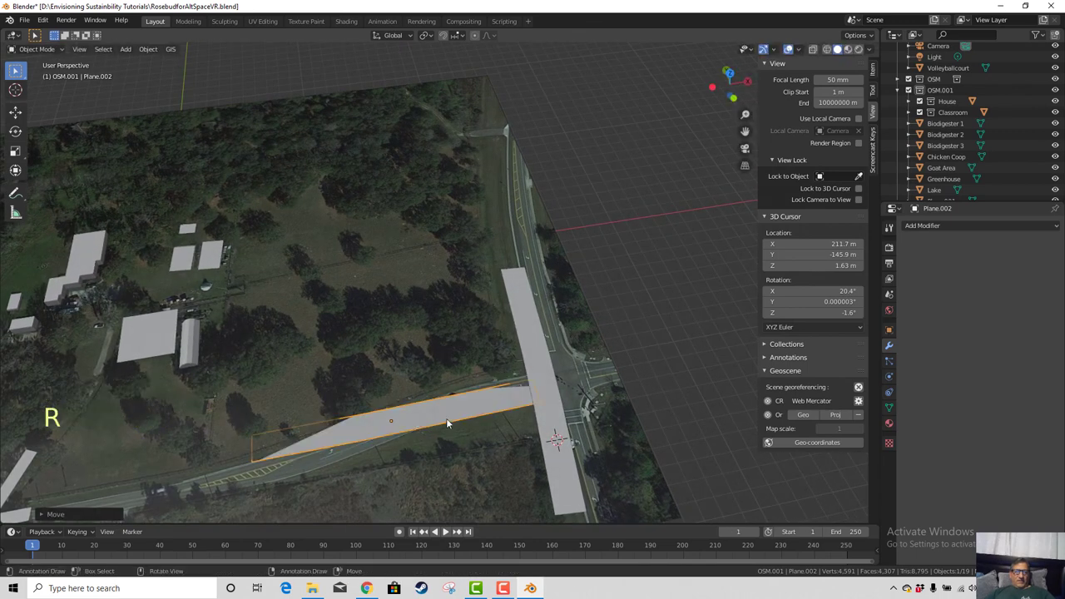
pyautogui.press('BackSpace')
pyautogui.rightClick(442, 409)
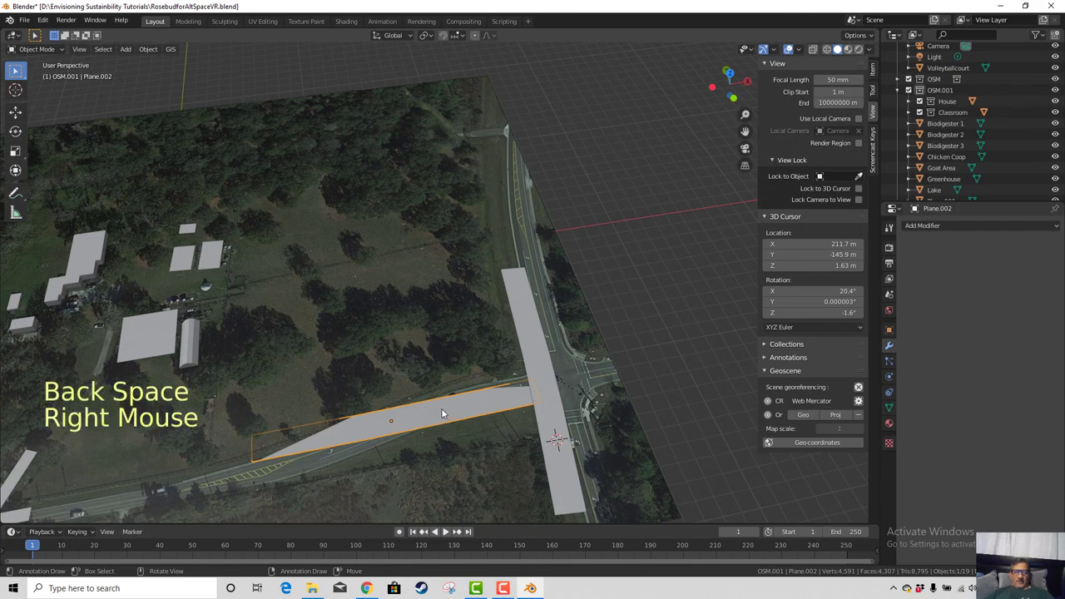
pyautogui.press('x')
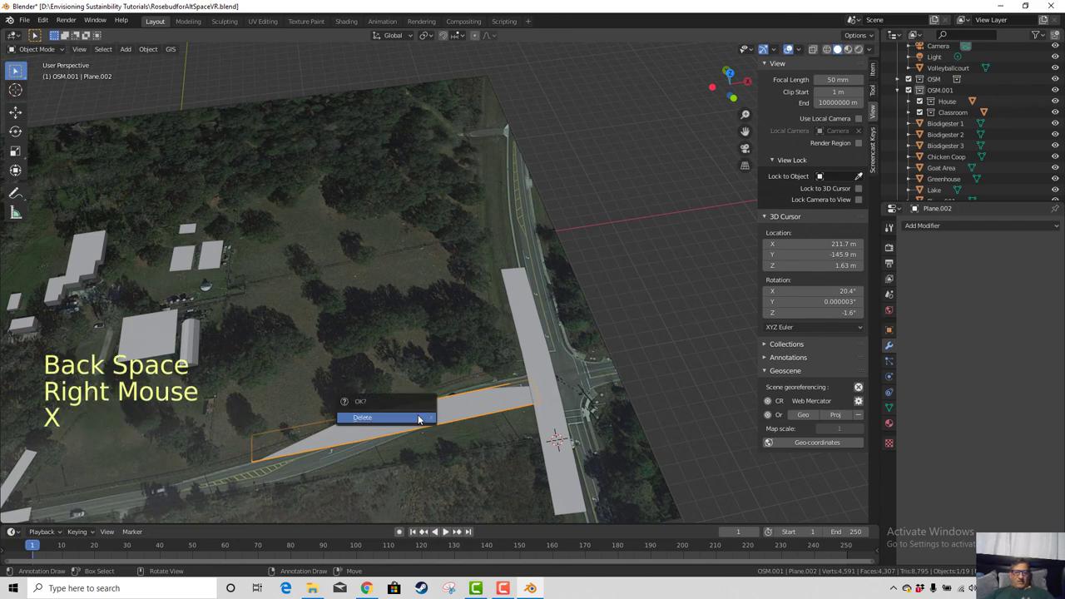
pyautogui.click(418, 418)
pyautogui.moveTo(430, 408); pyautogui.dragTo(454, 424, button='middle')
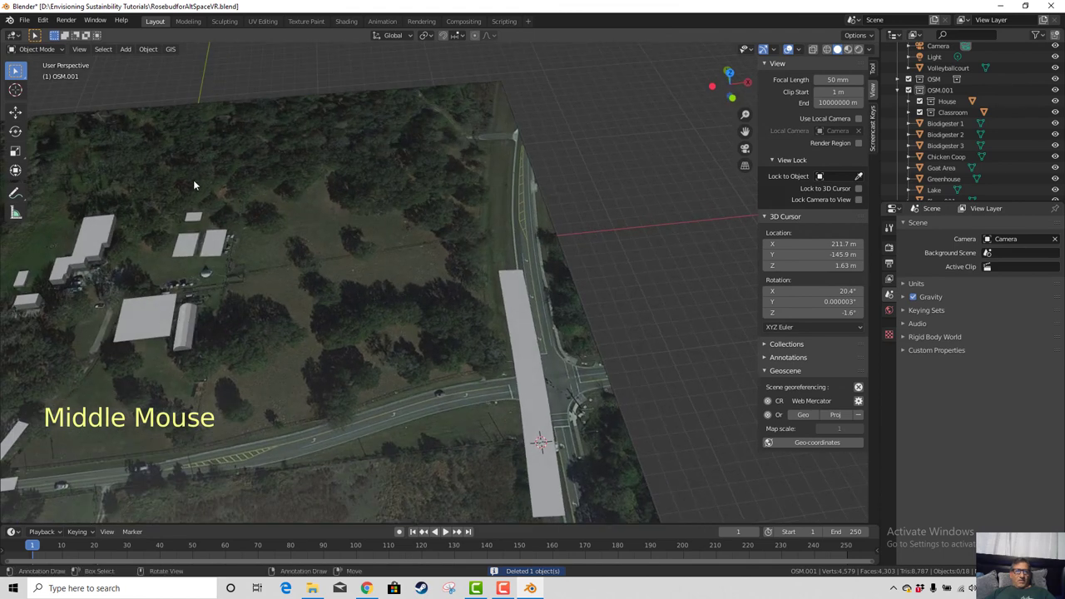
# Add a new plane, place it on the map, and set its height level with the terrain.
pyautogui.click(126, 49)
pyautogui.moveTo(143, 64)
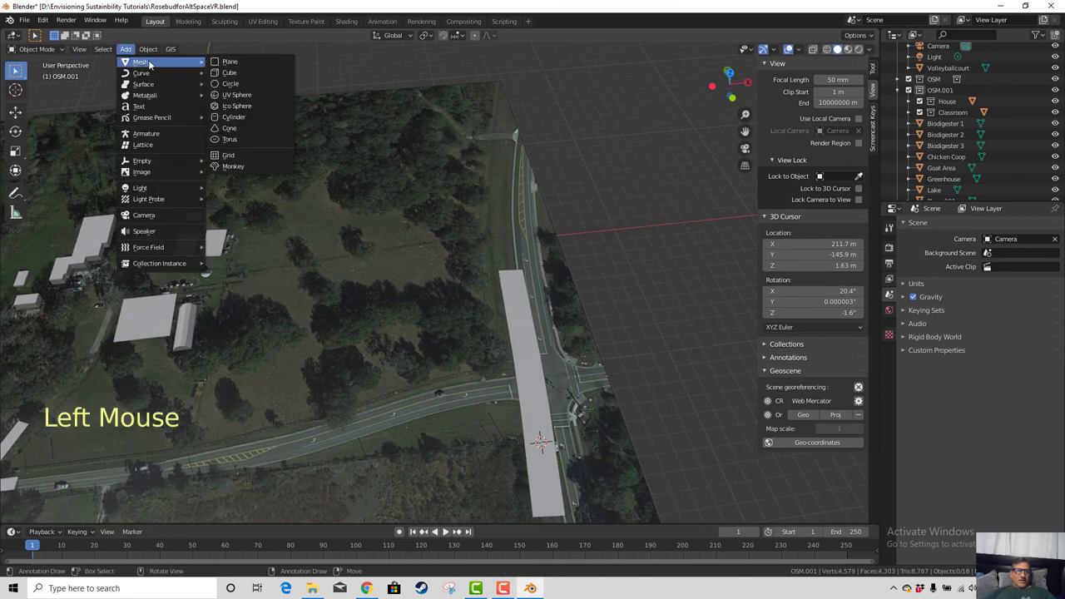
pyautogui.click(227, 64)
pyautogui.scroll(-3, 463, 364)
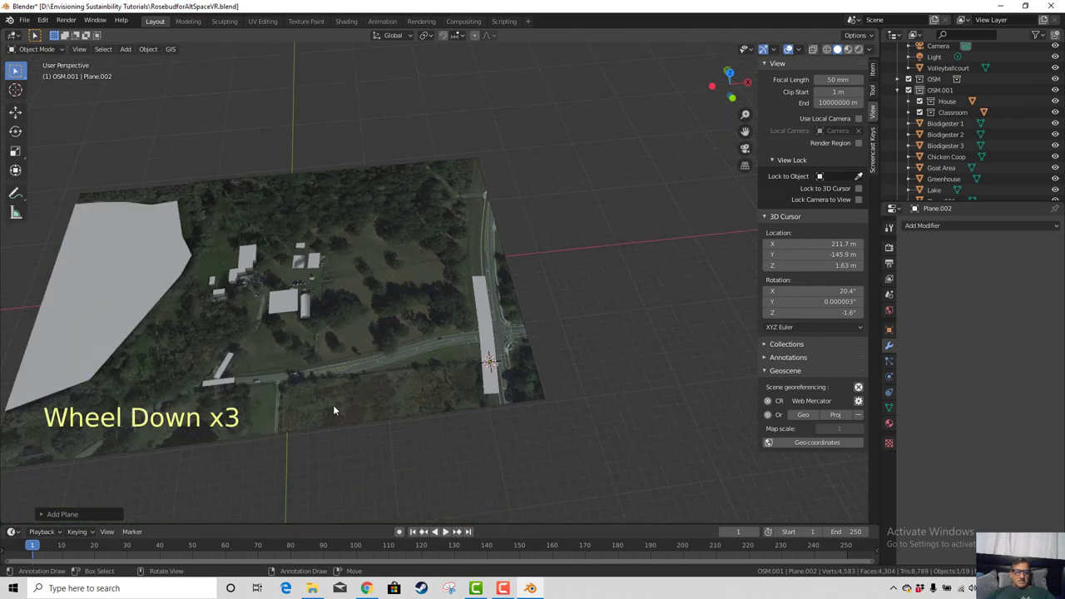
pyautogui.press('g')
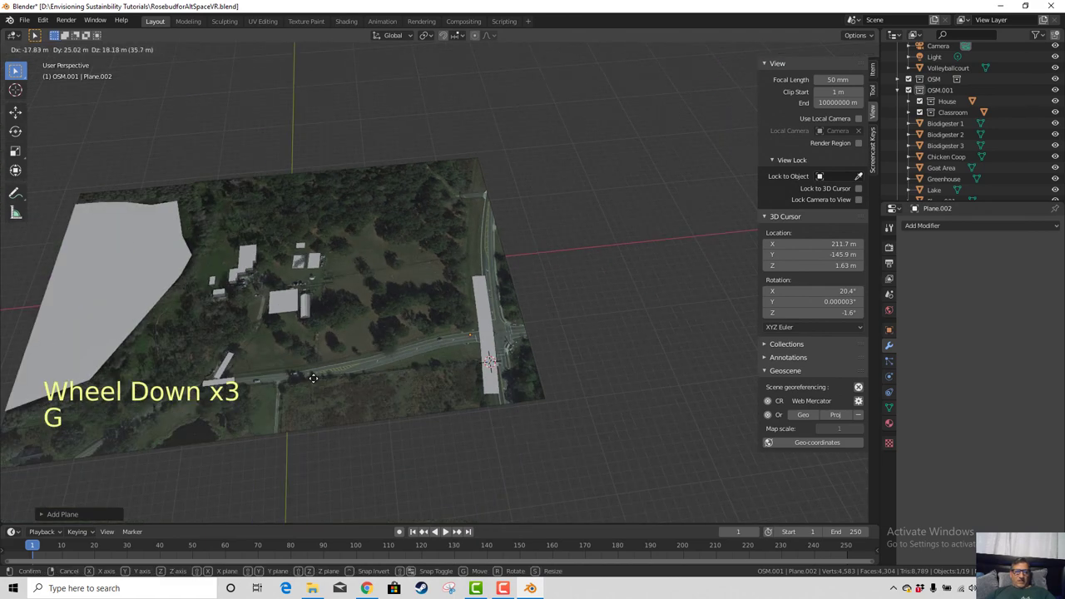
pyautogui.click(371, 397)
pyautogui.scroll(5, 376, 398)
pyautogui.moveTo(398, 436); pyautogui.dragTo(390, 392, button='middle')
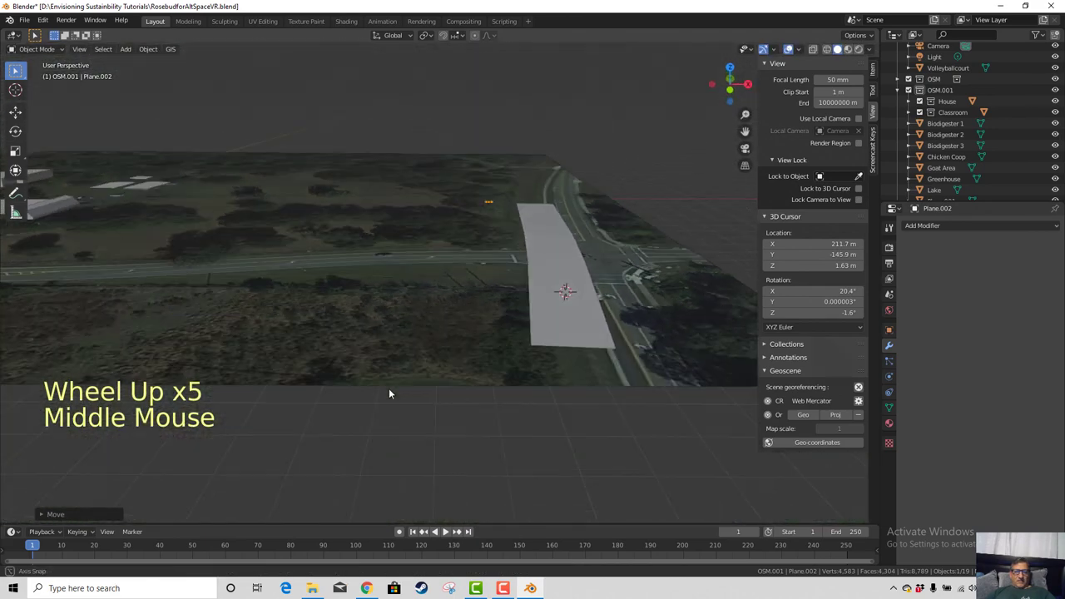
pyautogui.press('g')
pyautogui.press('z')
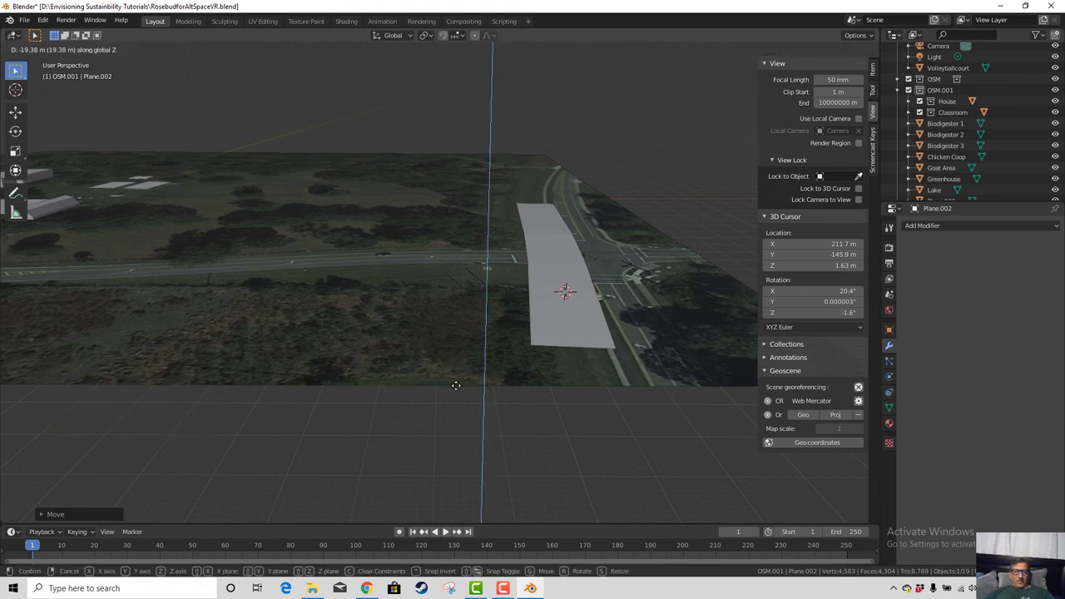
pyautogui.click(456, 381)
# In top view, slide the plane north–south to the road's end and scale it to road width.
pyautogui.press('KP_7')
pyautogui.scroll(-2, 462, 390)
pyautogui.keyDown('shift'); pyautogui.scroll(-1, 434, 440); pyautogui.keyUp('shift')
pyautogui.keyDown('shift'); pyautogui.moveTo(434, 440); pyautogui.dragTo(494, 311, button='middle'); pyautogui.keyUp('shift')
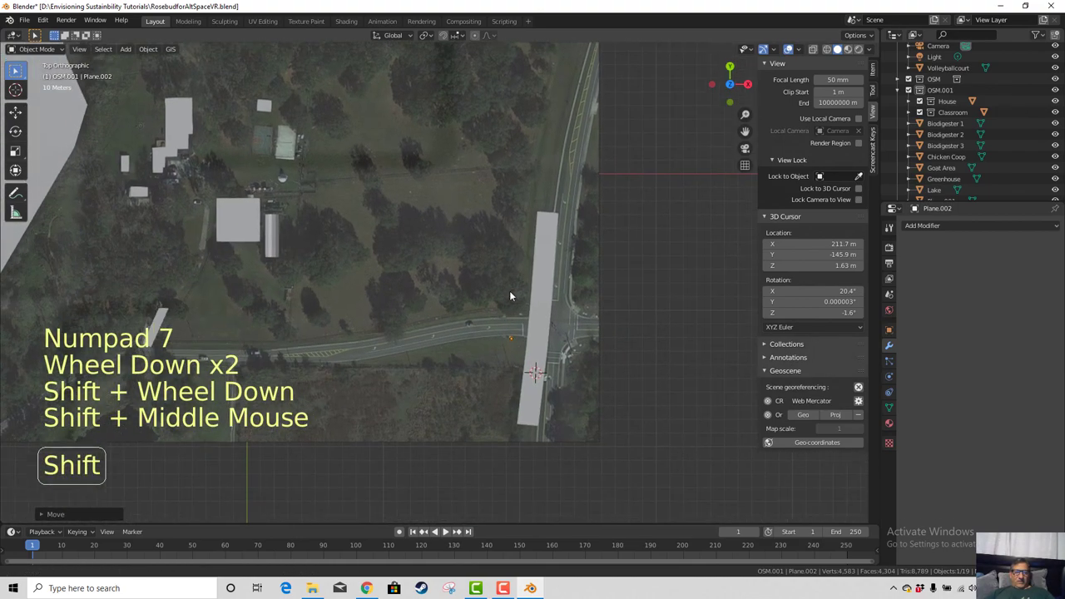
pyautogui.scroll(4, 513, 345)
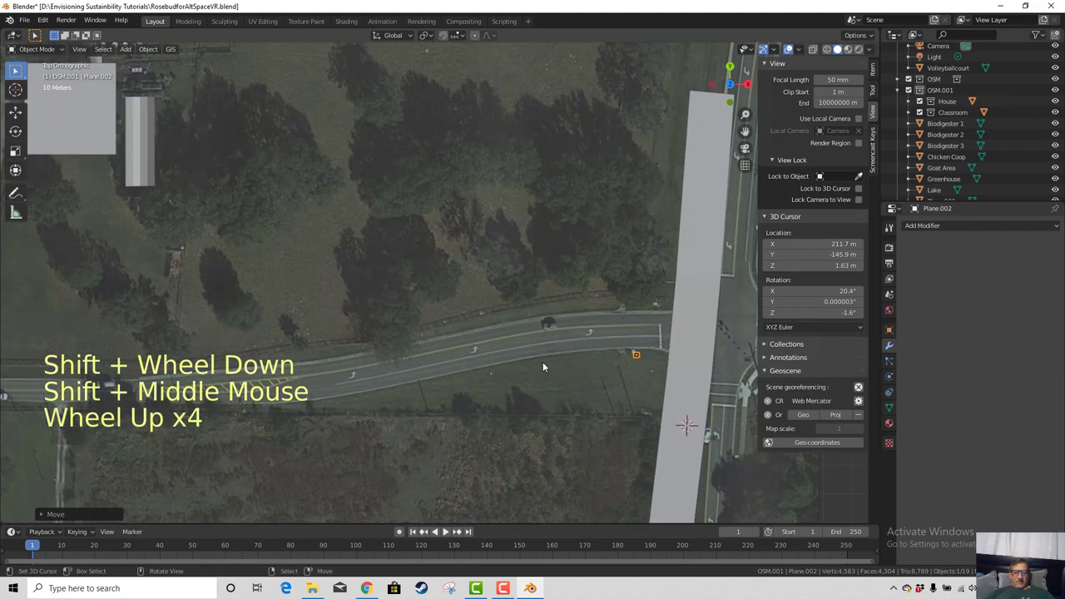
pyautogui.press('g')
pyautogui.press('y')
pyautogui.click(548, 337)
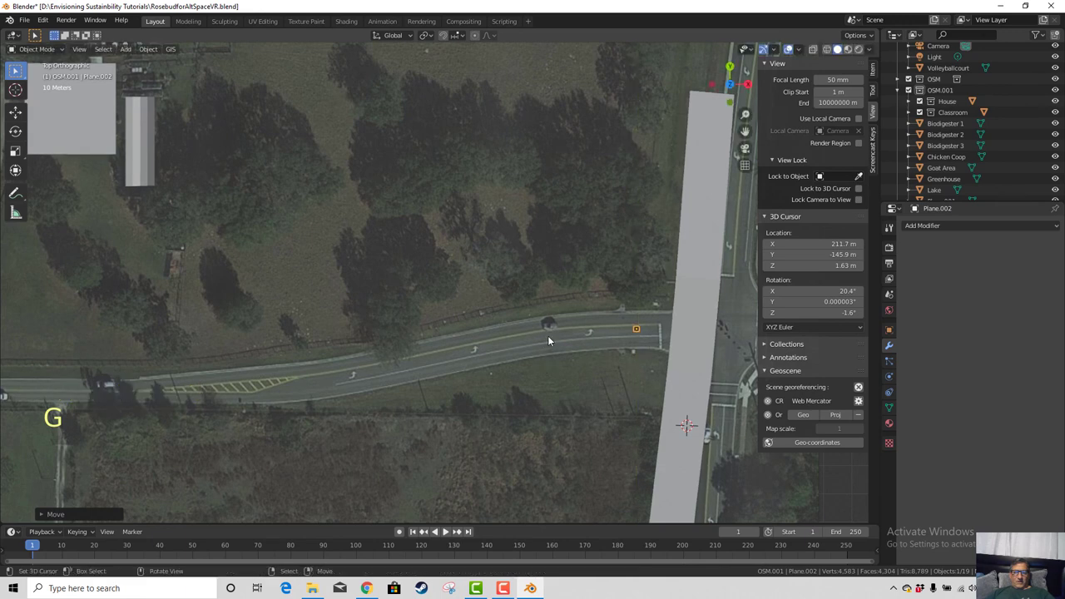
pyautogui.press('s')
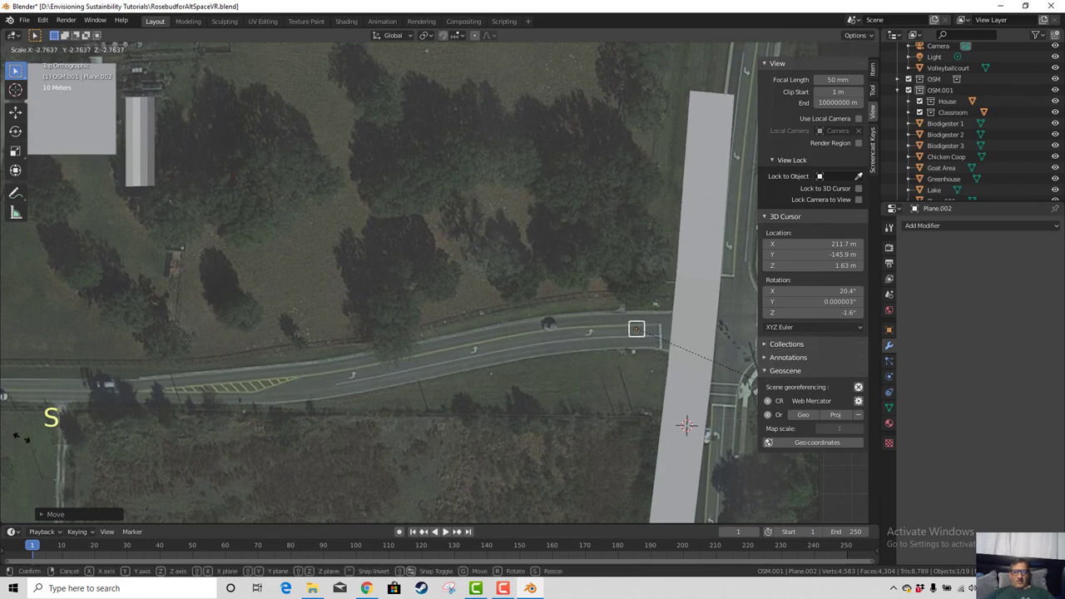
pyautogui.click(1, 450)
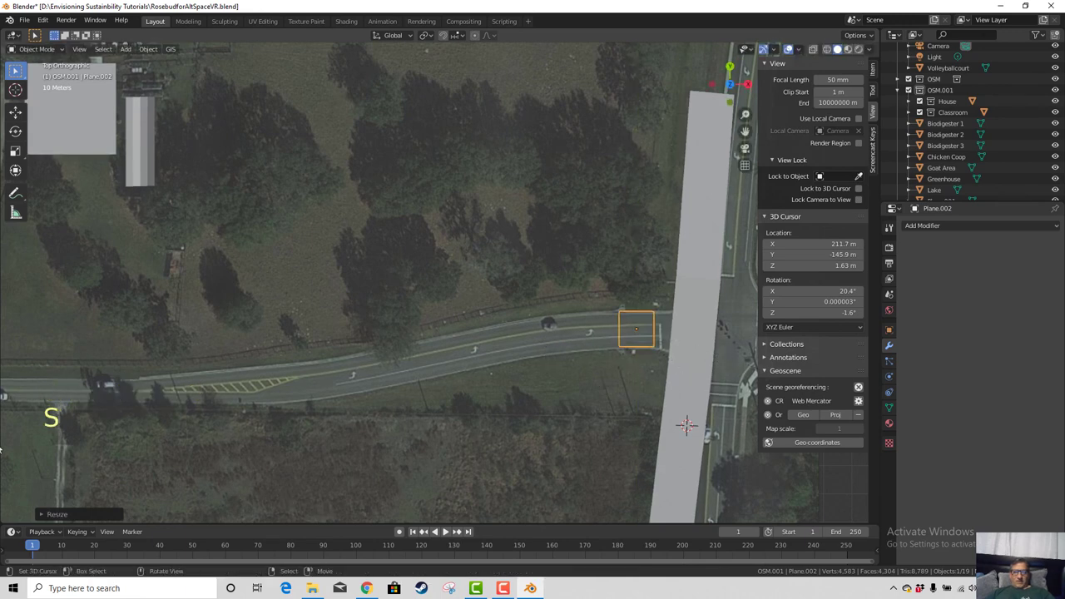
# Shift and turn the small plane onto the westward road's junction with the eastern strip.
pyautogui.press('g')
pyautogui.click(147, 423)
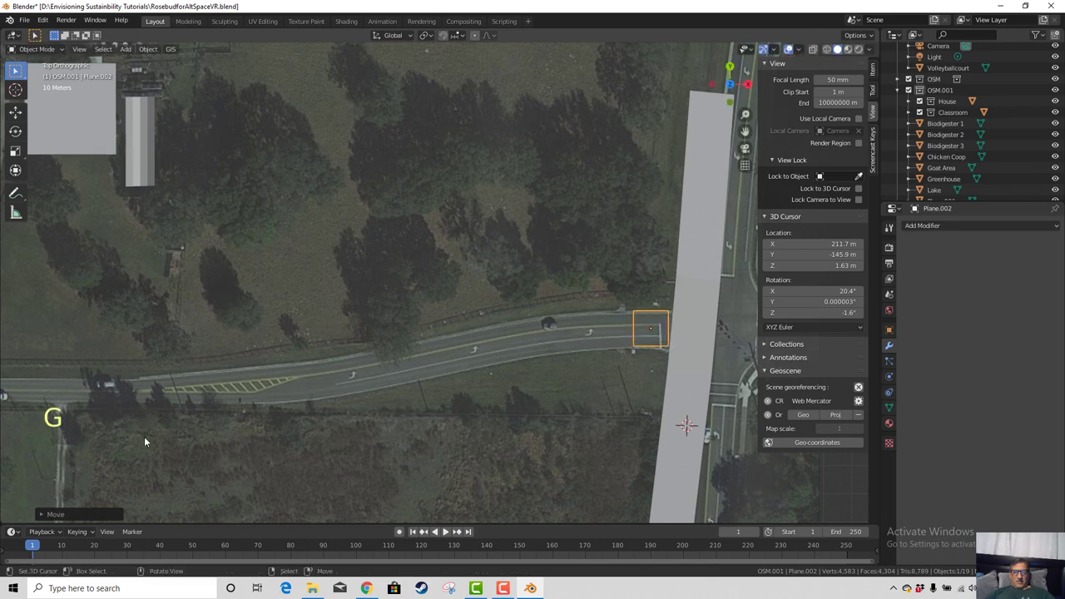
pyautogui.press('r')
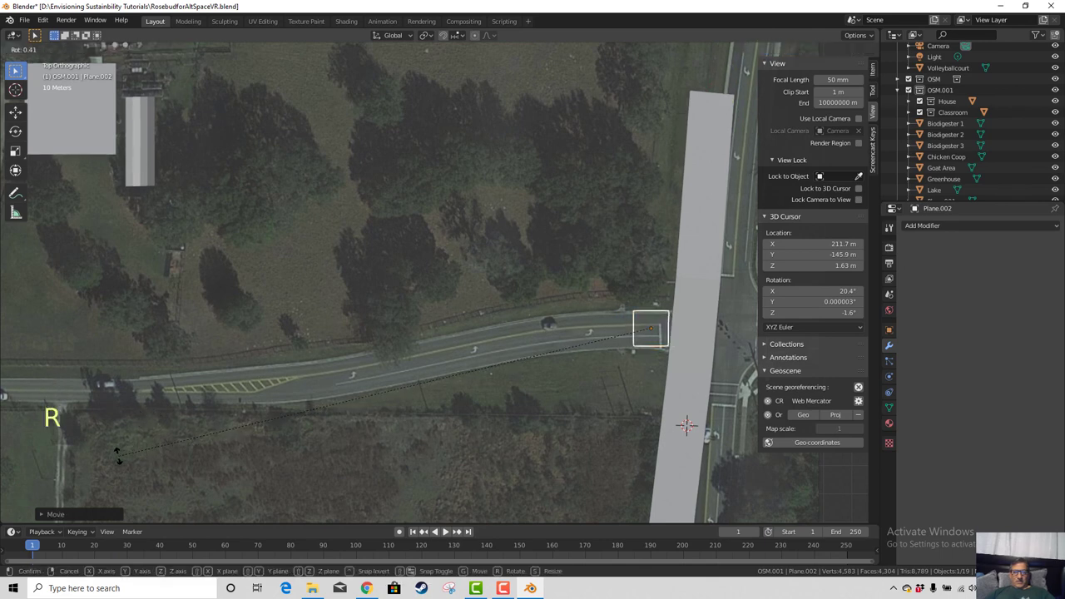
pyautogui.click(117, 456)
pyautogui.moveTo(535, 468); pyautogui.dragTo(550, 369, button='middle')
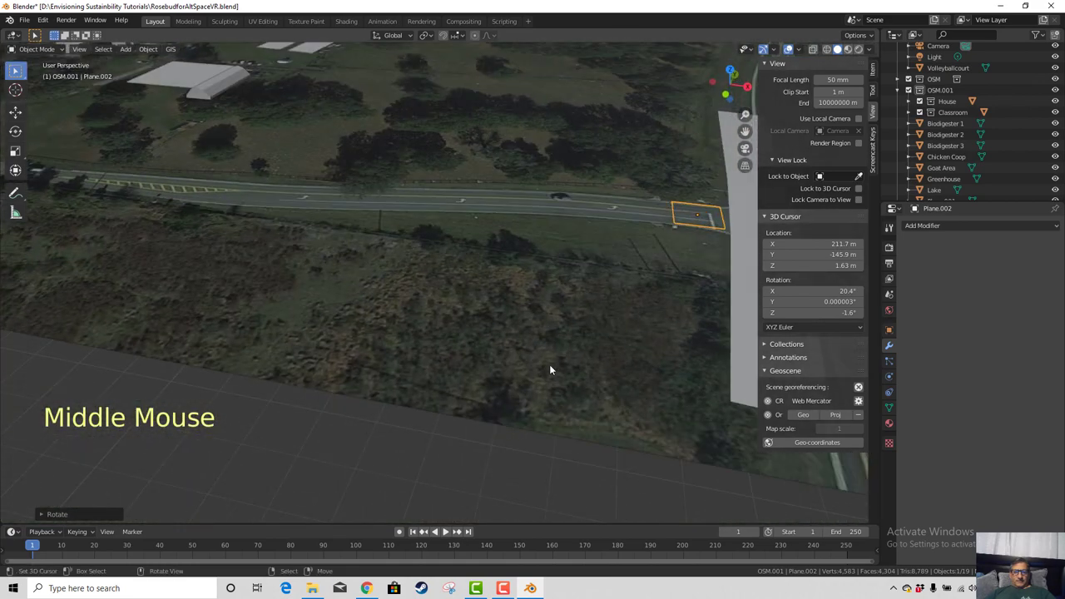
pyautogui.press('g')
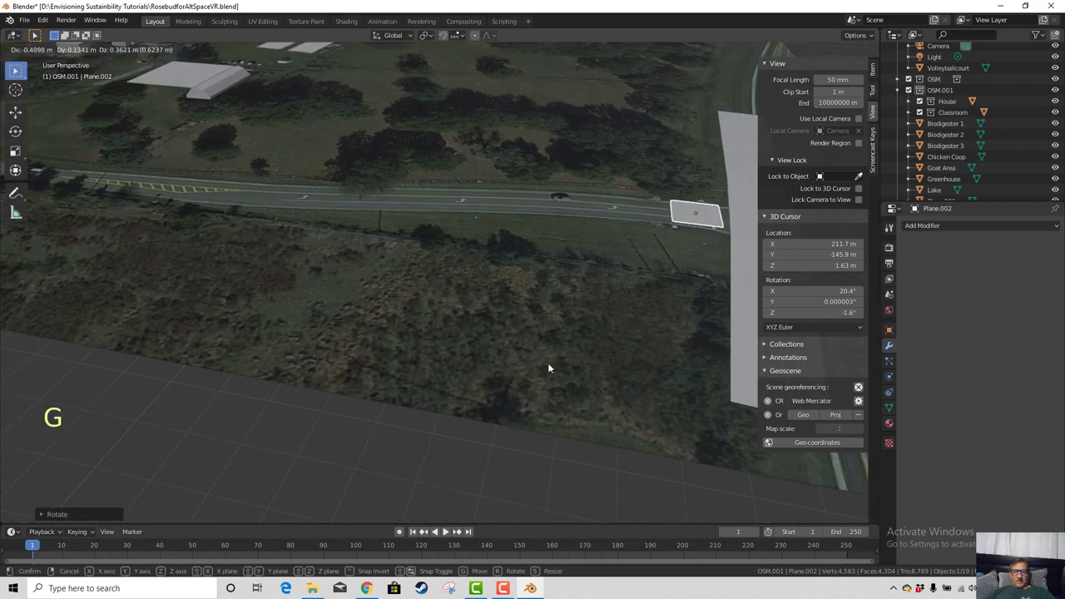
pyautogui.click(559, 387)
pyautogui.moveTo(559, 387); pyautogui.dragTo(582, 479, button='middle')
pyautogui.scroll(-2, 588, 467)
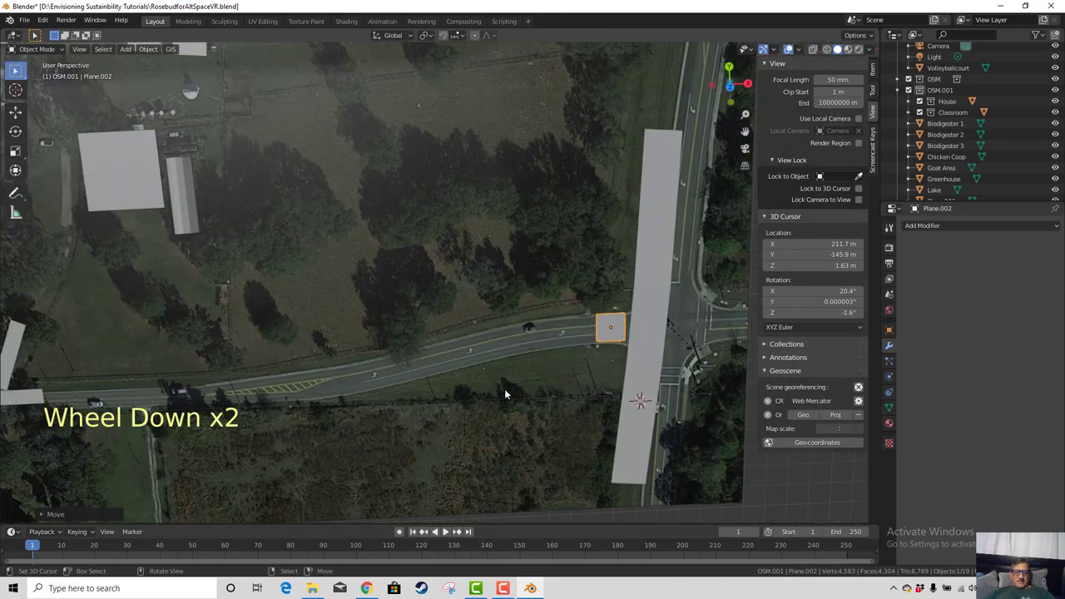
# In Edit Mode, box-select the small plane's two left-side vertices.
pyautogui.press('Tab')
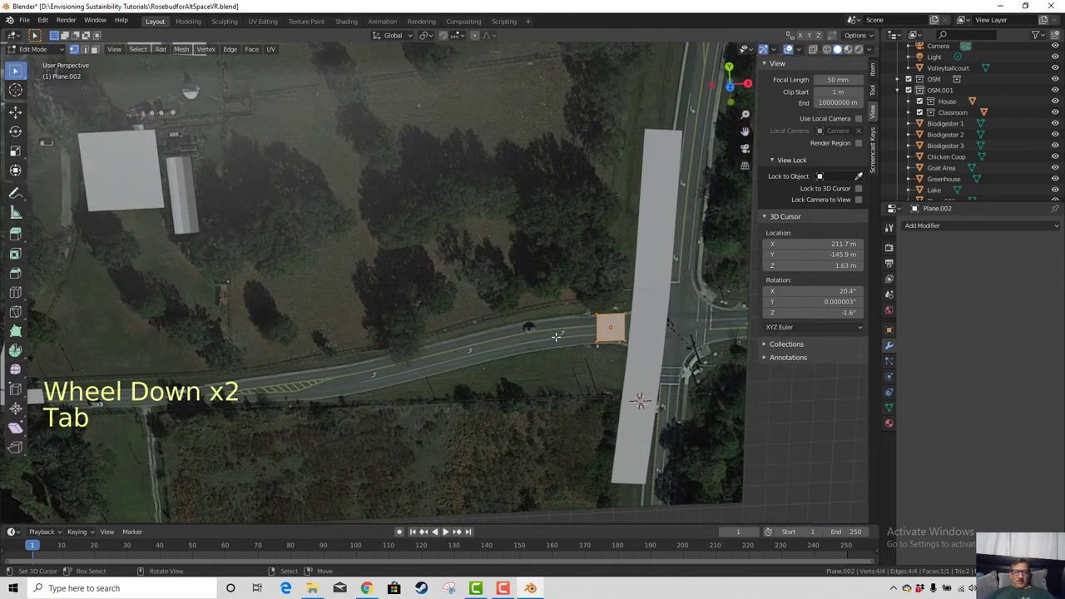
pyautogui.rightClick(561, 335)
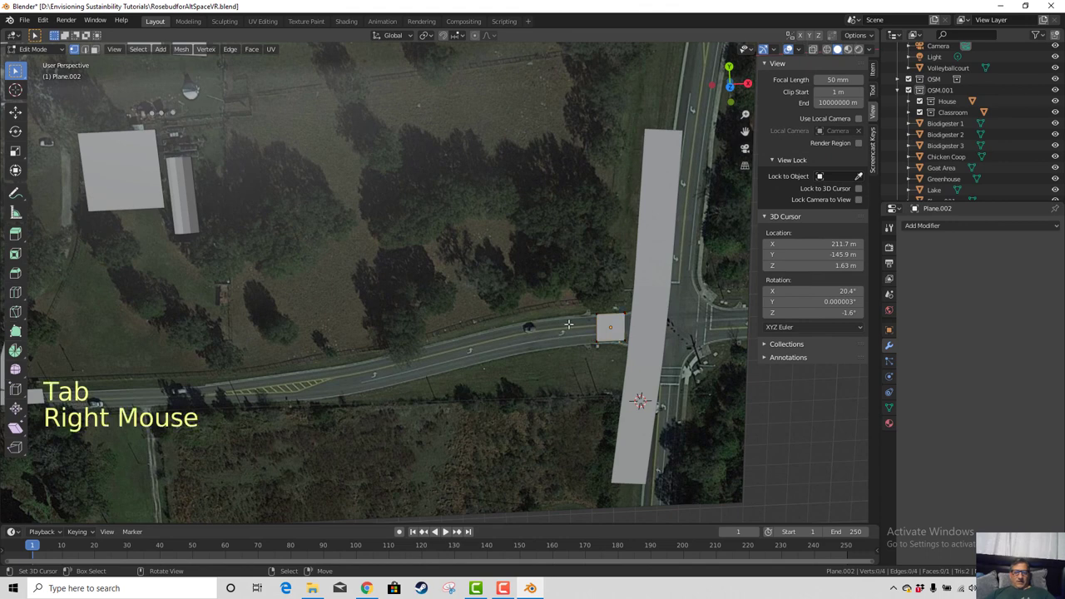
pyautogui.tripleClick(569, 324)
pyautogui.press('b')
pyautogui.moveTo(573, 297); pyautogui.dragTo(602, 361)
# Extrude the left edge in three sections westward along the curving road toward the map edge.
pyautogui.press('e')
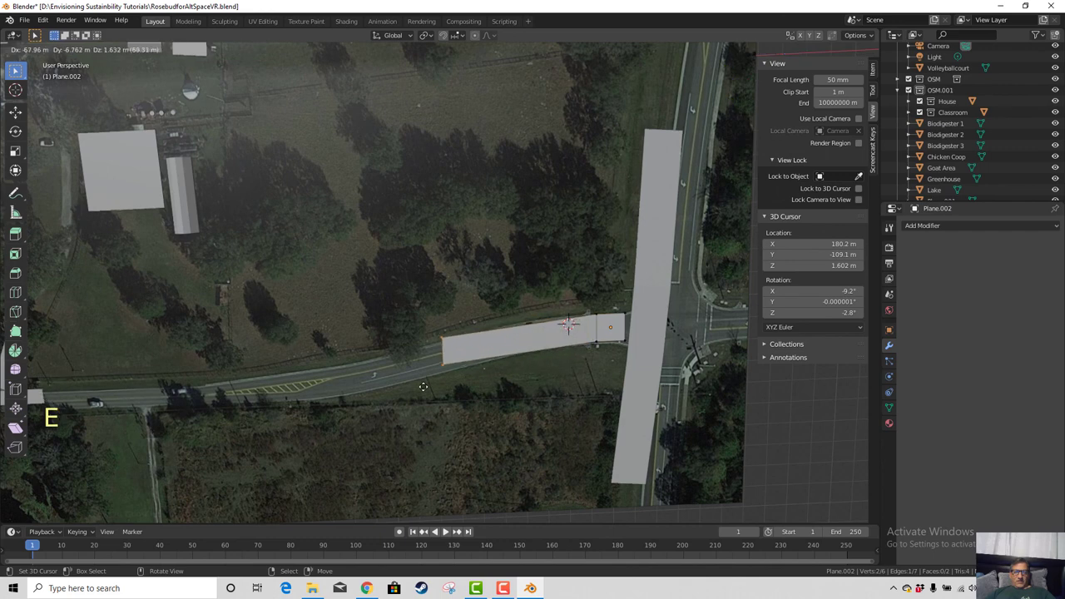
pyautogui.click(374, 406)
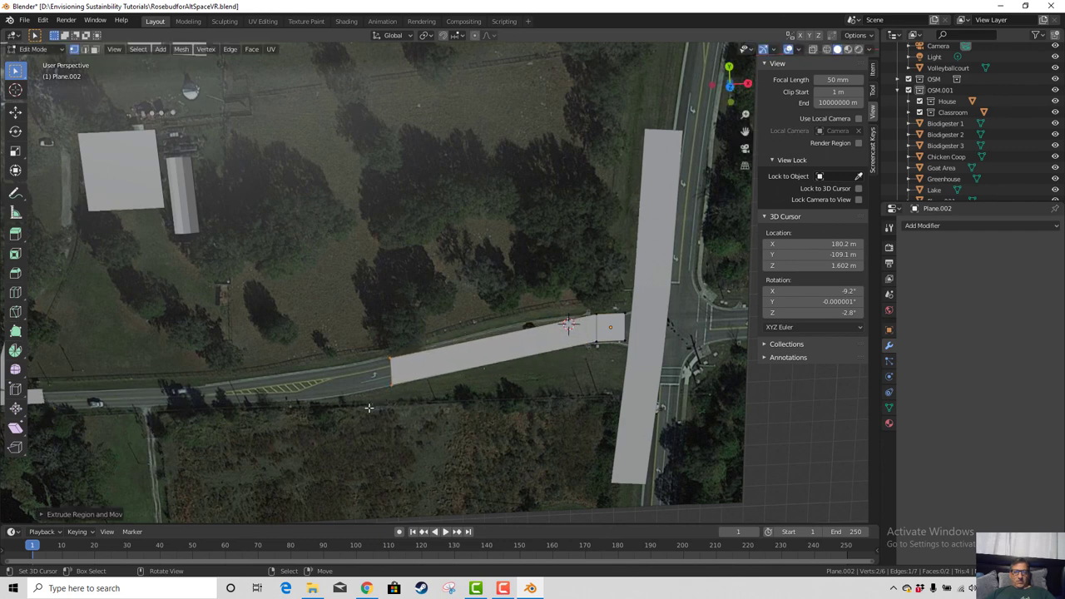
pyautogui.press('e')
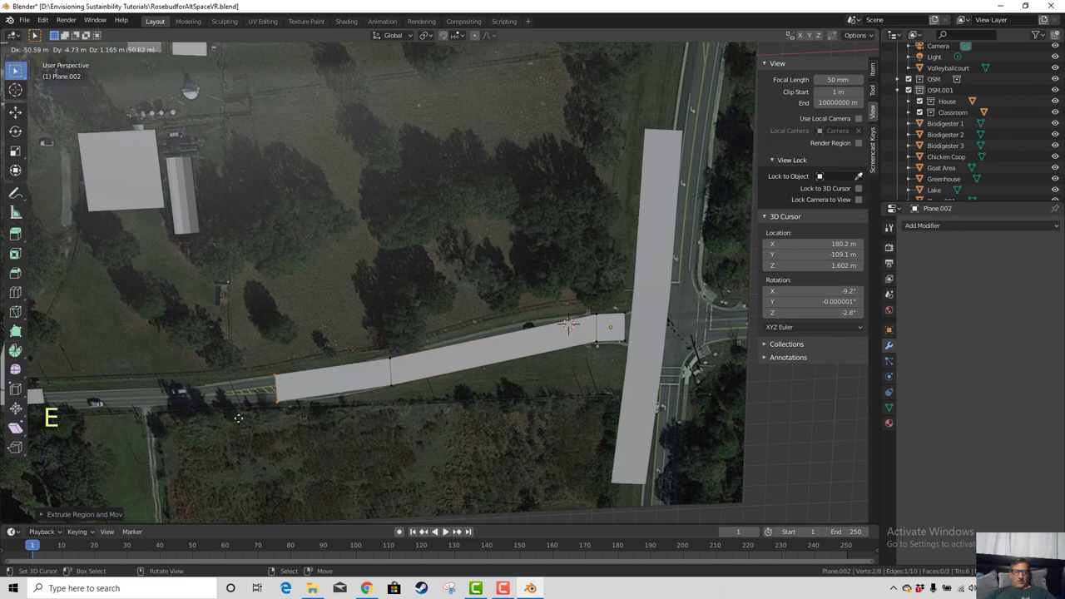
pyautogui.click(204, 420)
pyautogui.press('e')
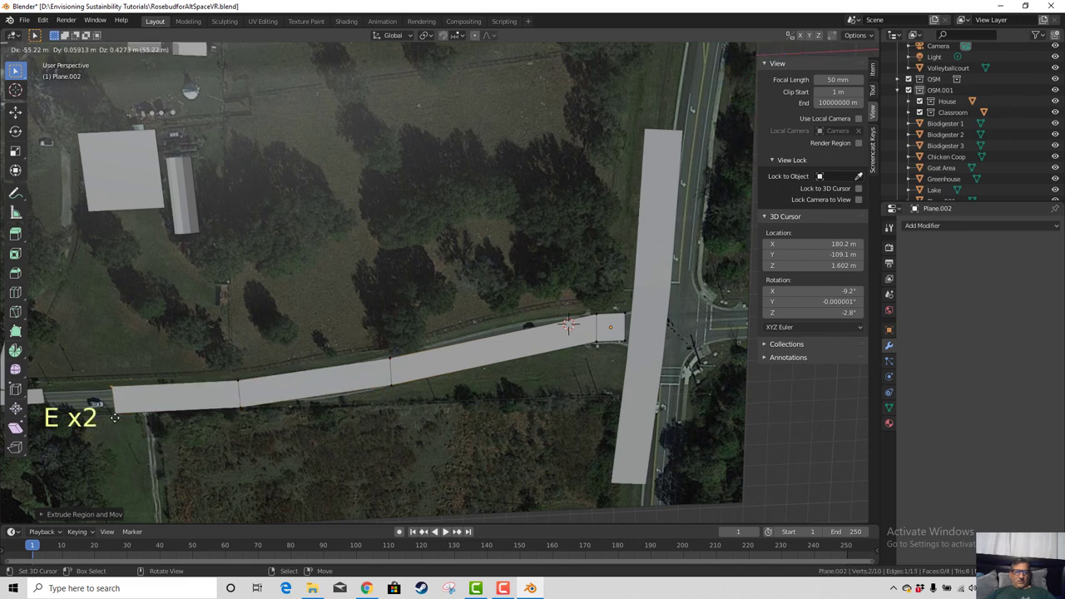
pyautogui.click(68, 419)
pyautogui.scroll(-3, 222, 414)
pyautogui.scroll(1, 223, 410)
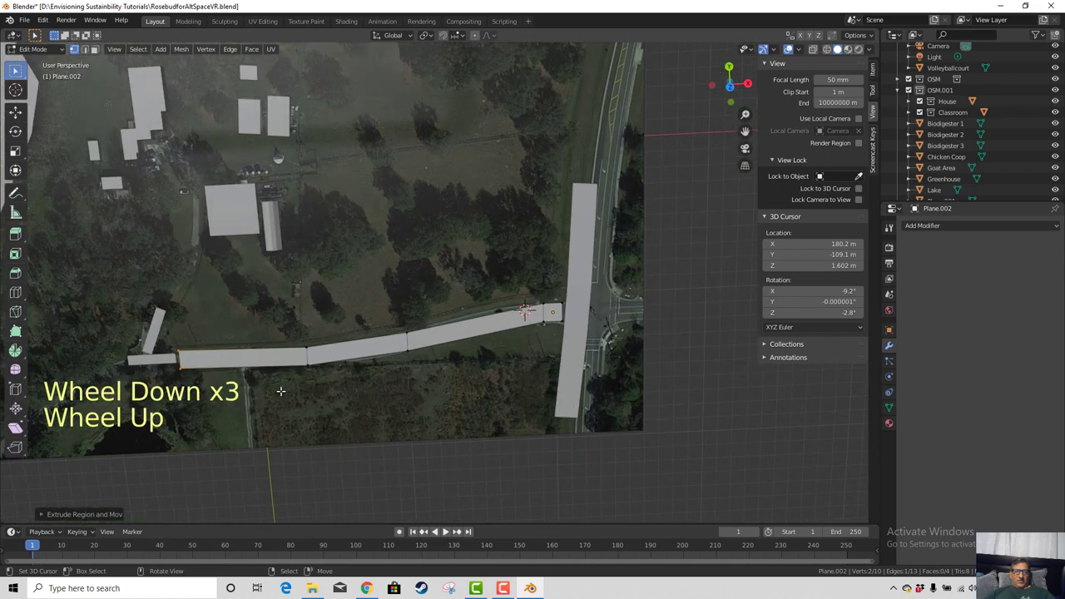
pyautogui.scroll(-2, 283, 391)
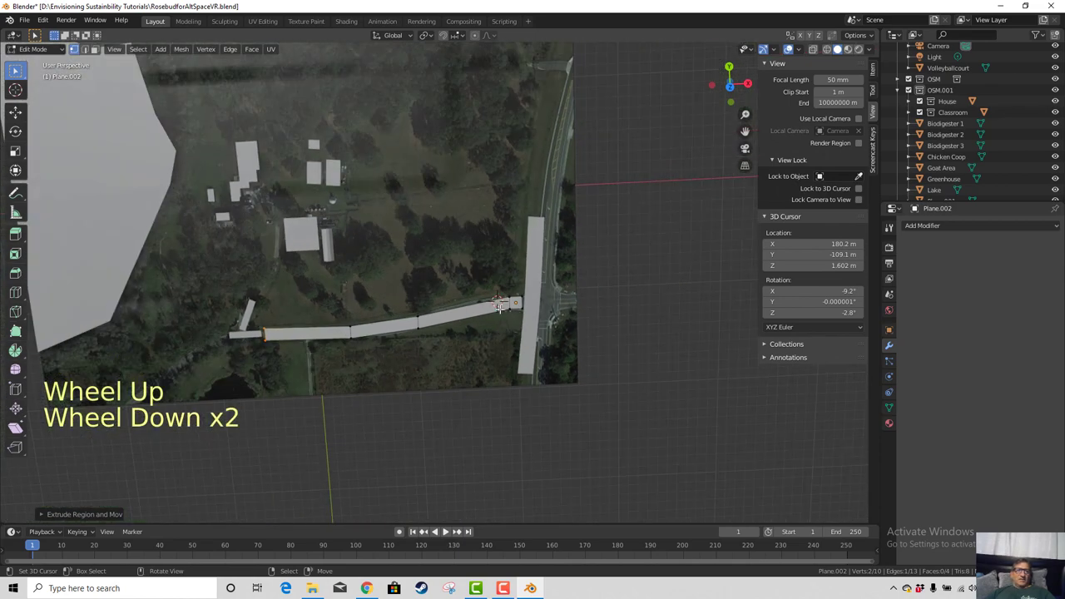
pyautogui.scroll(-1, 456, 308)
pyautogui.scroll(-1, 404, 334)
pyautogui.moveTo(404, 333); pyautogui.dragTo(405, 334, button='middle')
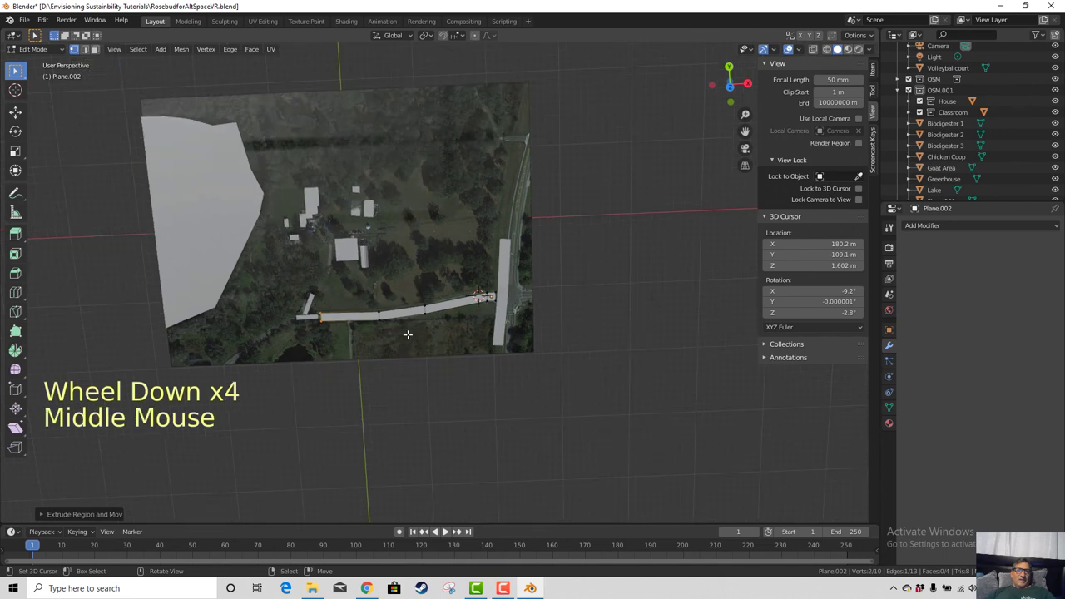
pyautogui.scroll(2, 583, 382)
# Rename Plane.002 to 'Hale Rd' in the Outliner and begin renaming Plane.003.
pyautogui.press('Tab')
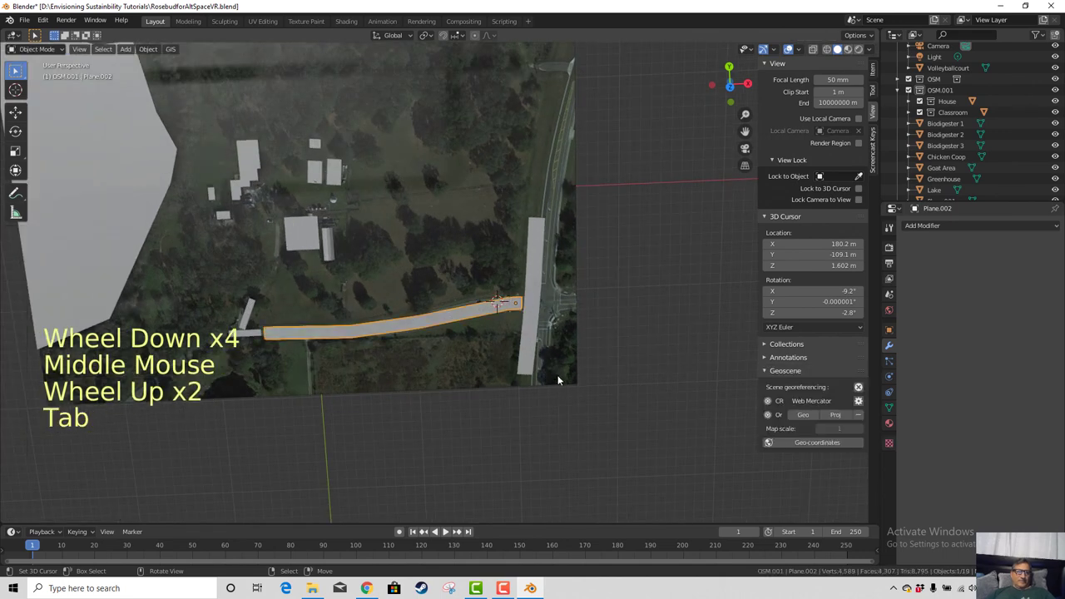
pyautogui.scroll(-3, 1031, 125)
pyautogui.click(944, 145)
pyautogui.doubleClick(945, 146)
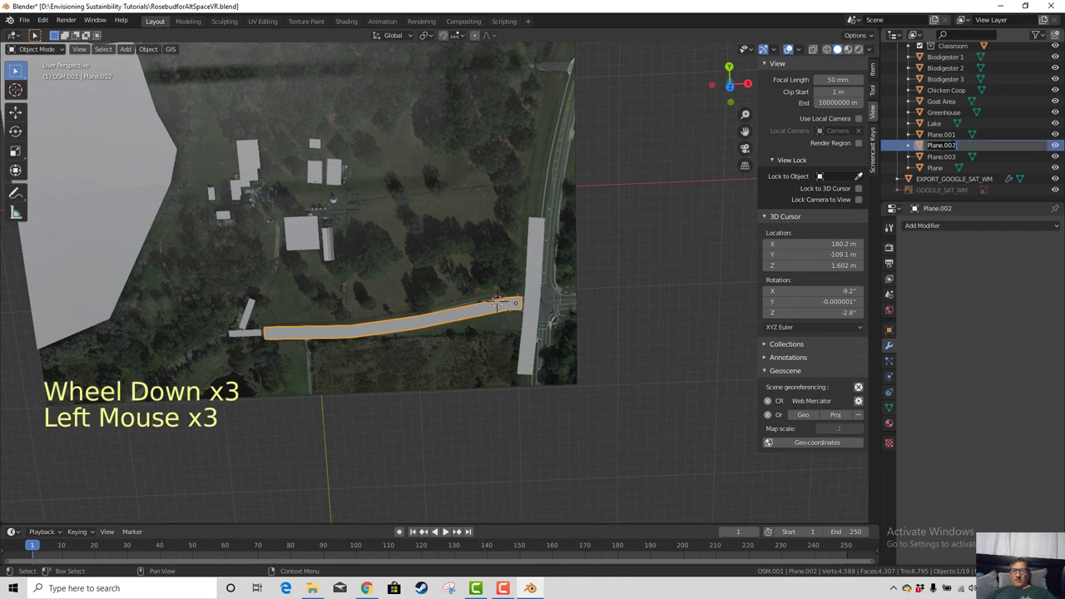
pyautogui.write('Hale R')
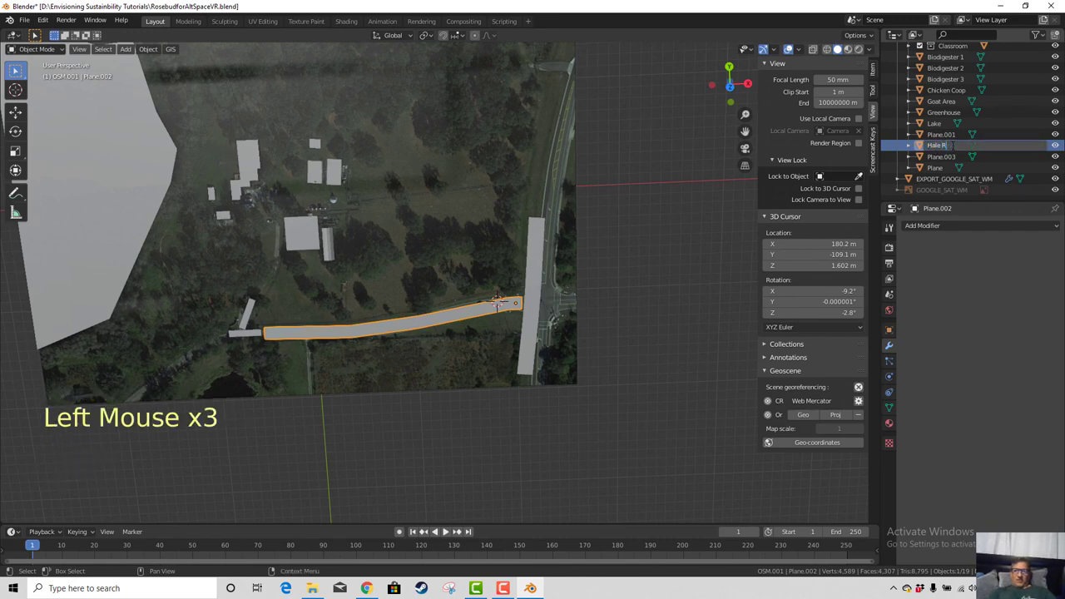
pyautogui.write('d')
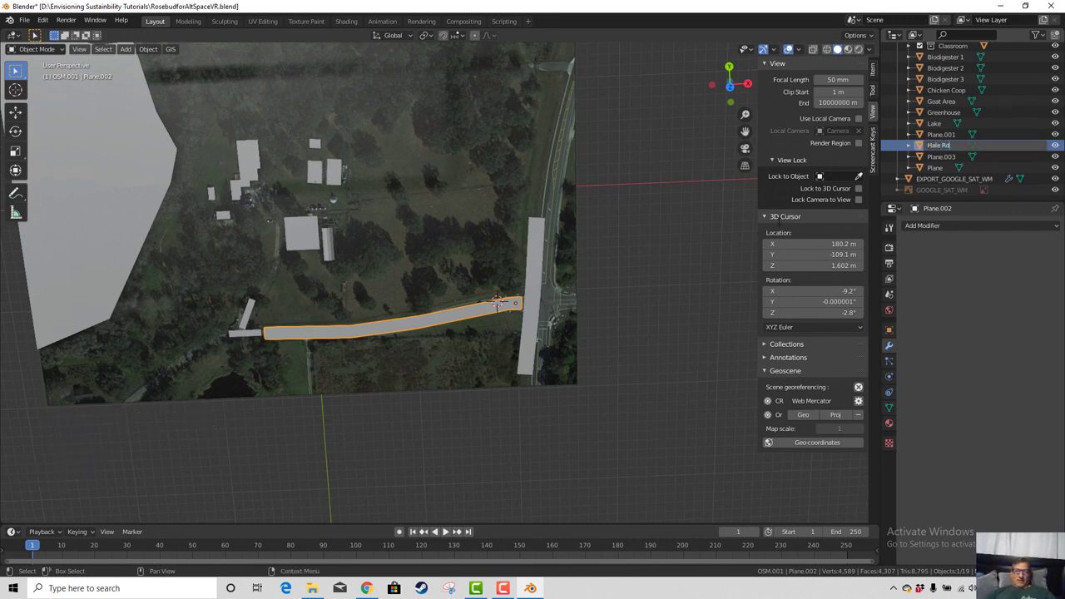
pyautogui.rightClick(529, 273)
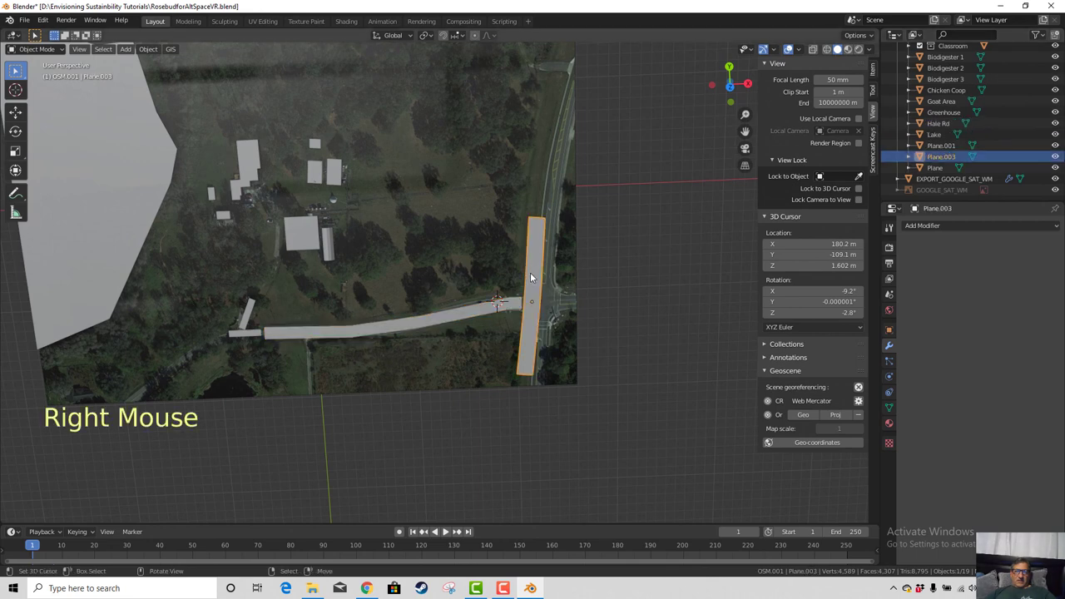
pyautogui.click(929, 158)
pyautogui.doubleClick(929, 158)
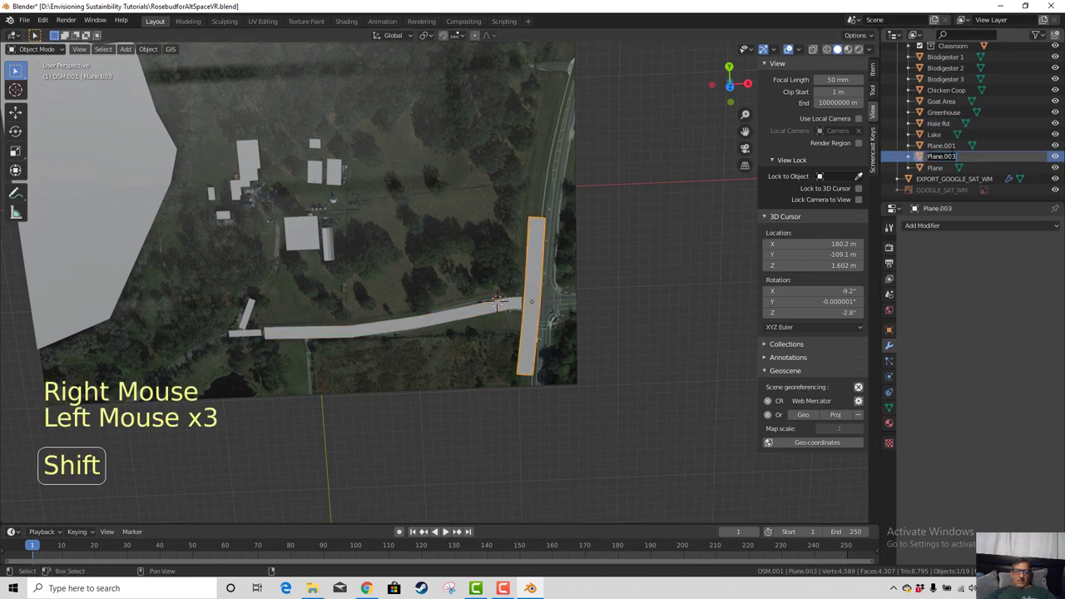
pyautogui.write('Collier')
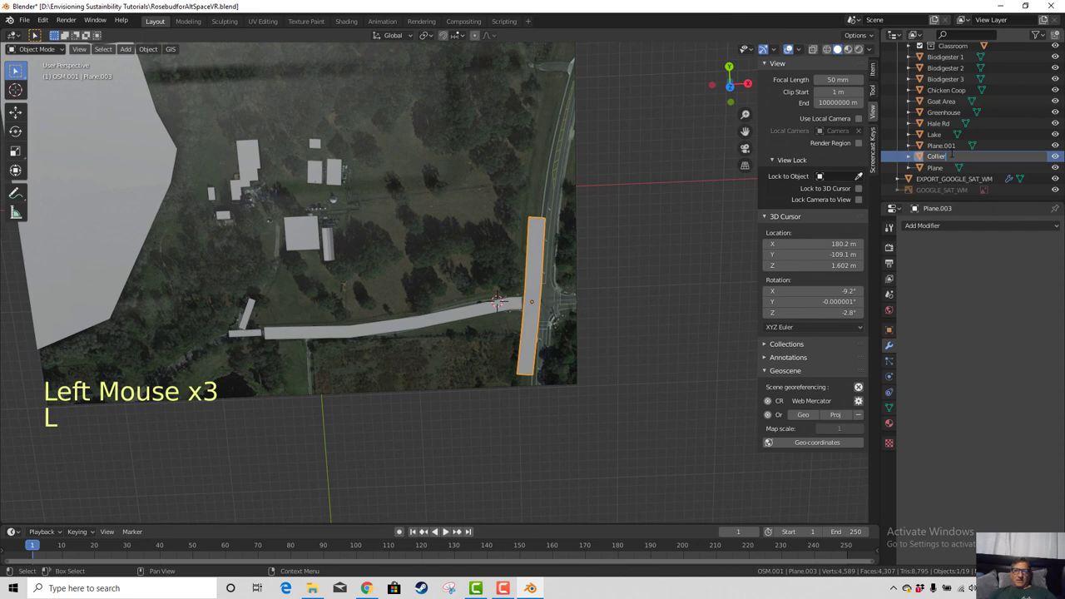
# Join the Plane and Plane.001 driveway planes and name the result 'Driveway entrance'.
pyautogui.rightClick(240, 334)
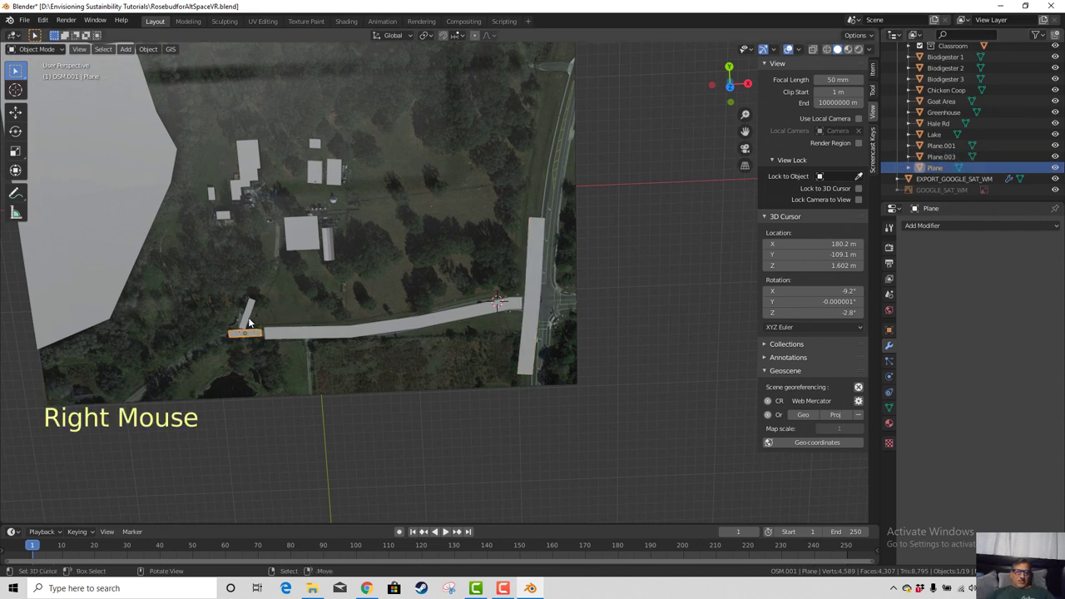
pyautogui.keyDown('shift'); pyautogui.rightClick(248, 319); pyautogui.keyUp('shift')
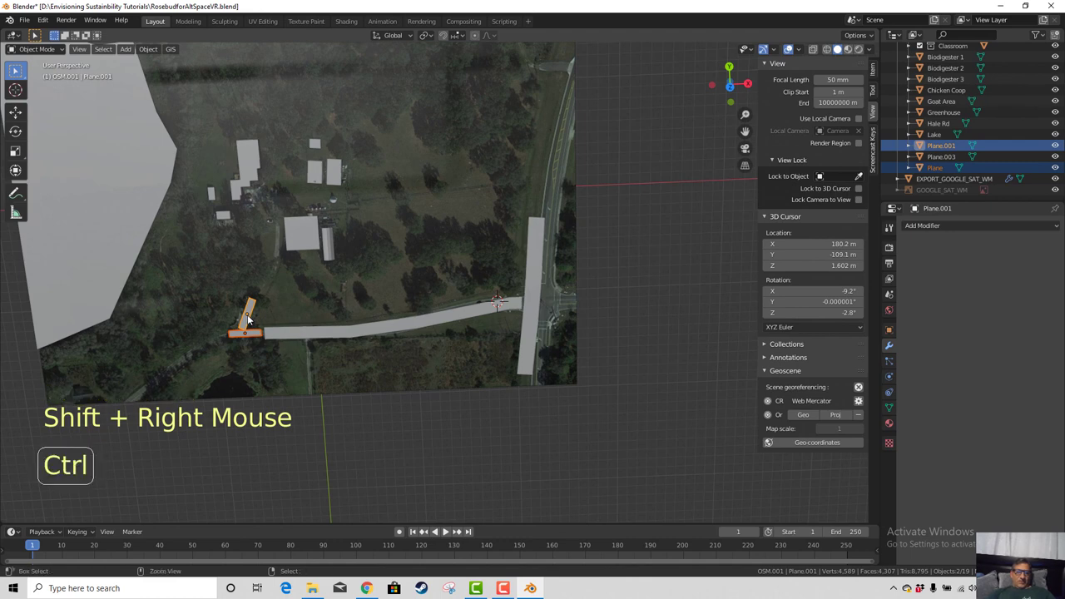
pyautogui.hotkey('ctrl', 'j')
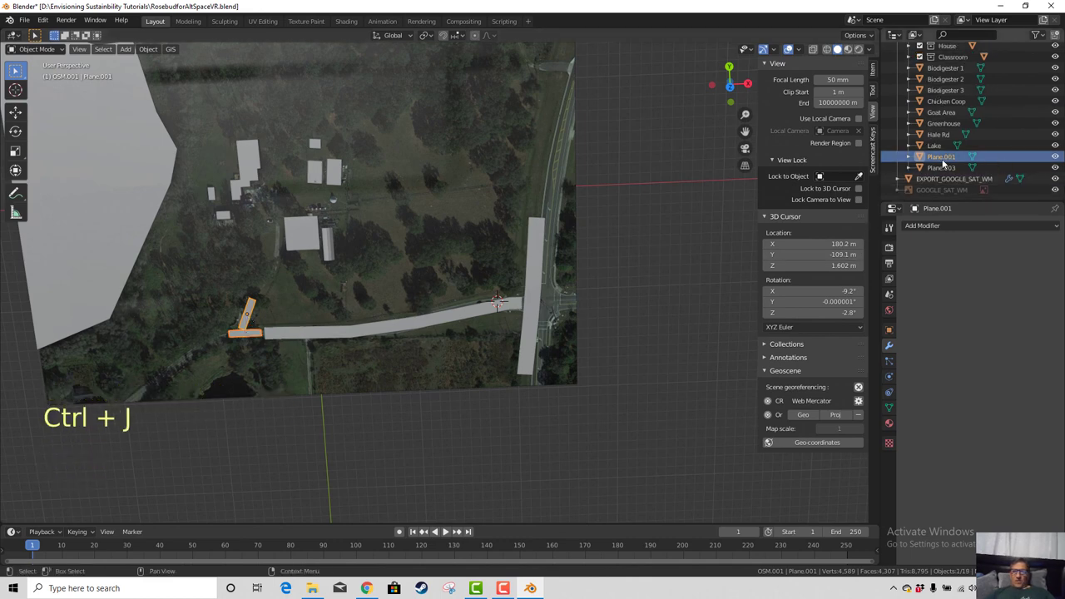
pyautogui.rightClick(940, 158)
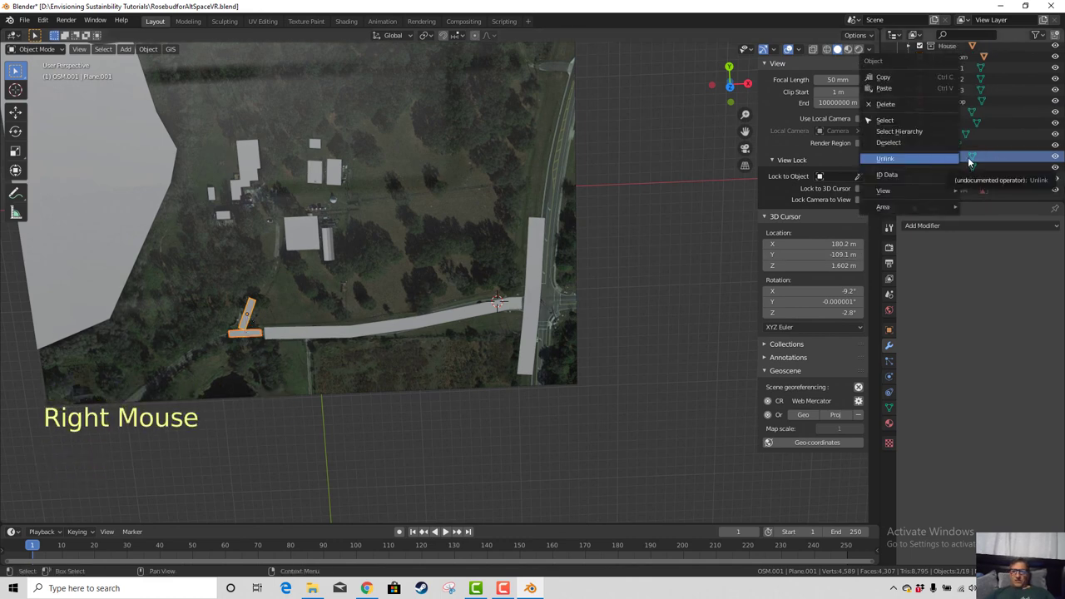
pyautogui.click(968, 156)
pyautogui.doubleClick(966, 156)
pyautogui.write('D')
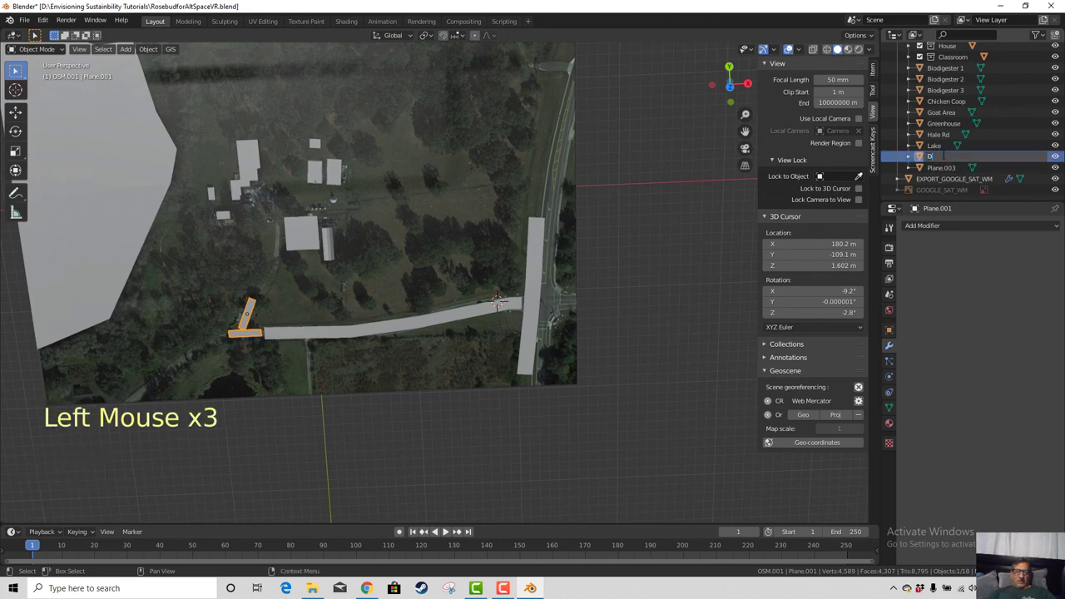
pyautogui.write('riveway entrance')
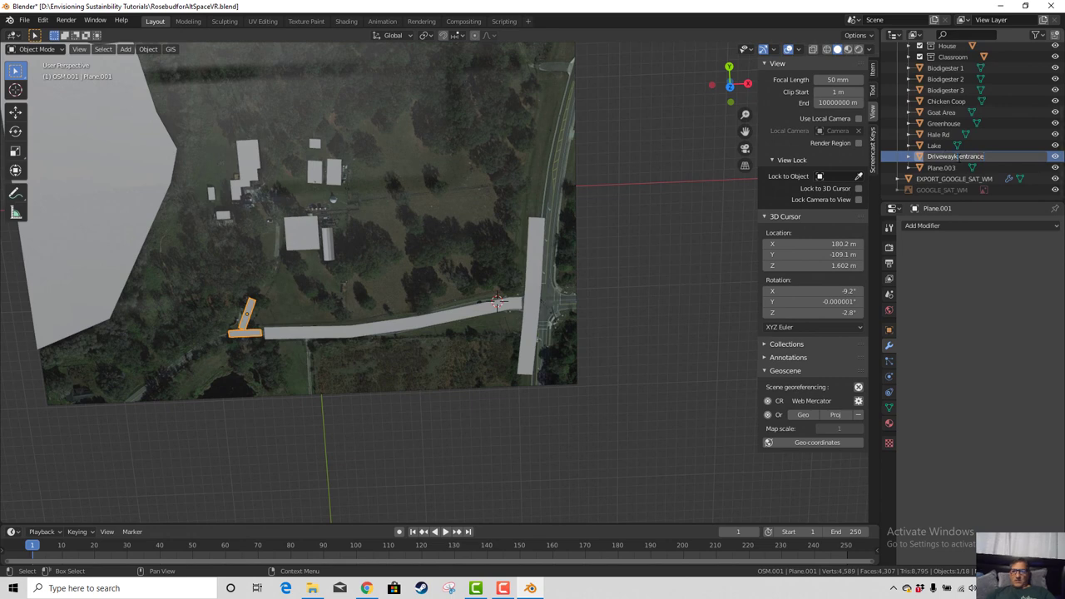
pyautogui.press('Return')
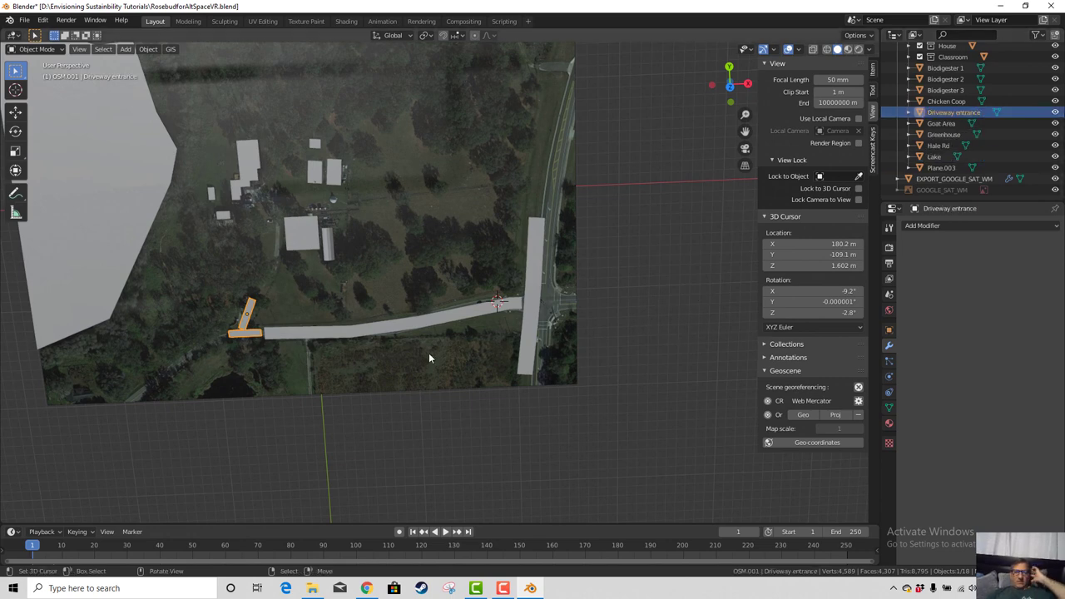
# Select the House building and view the whole map at an angle.
pyautogui.rightClick(71, 169)
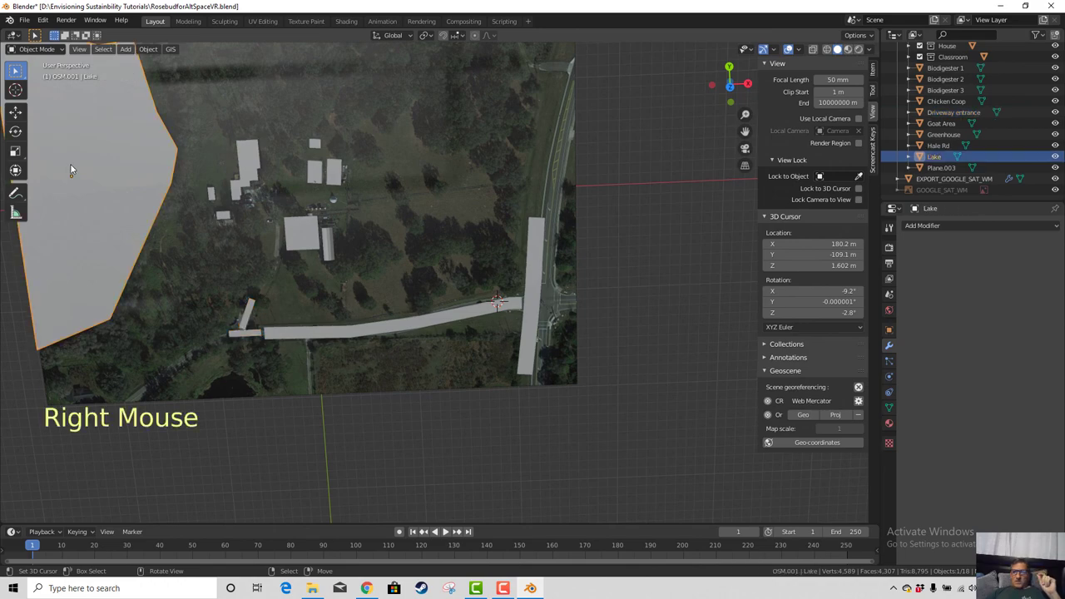
pyautogui.rightClick(250, 169)
pyautogui.scroll(-3, 363, 287)
pyautogui.scroll(-1, 362, 327)
pyautogui.moveTo(367, 308); pyautogui.dragTo(356, 269, button='middle')
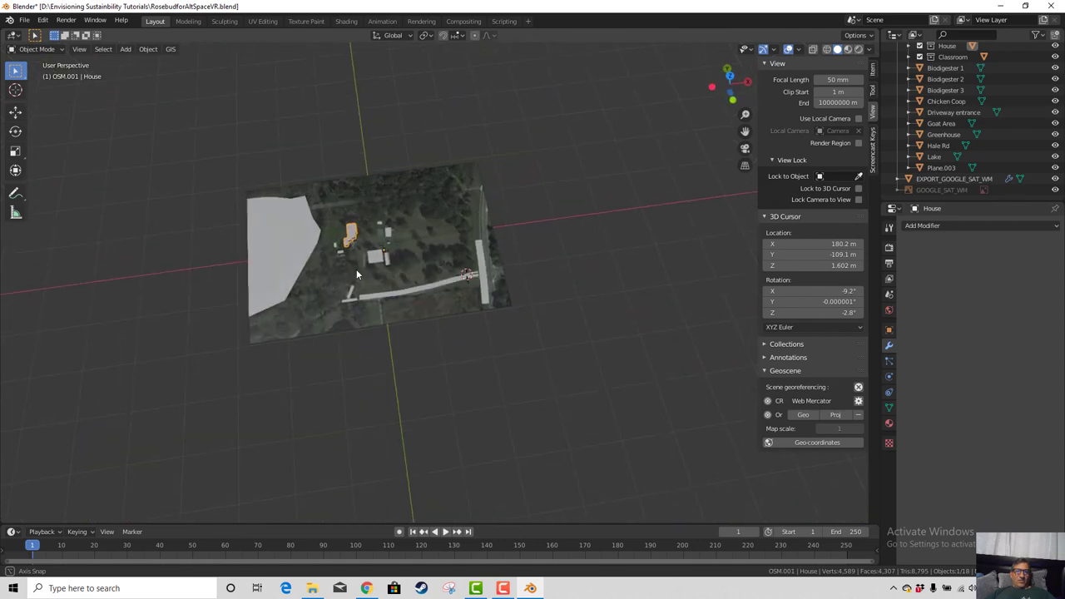
# Save the scene as RosebudforAltSpaceVR.blend from the File menu.
pyautogui.click(24, 19)
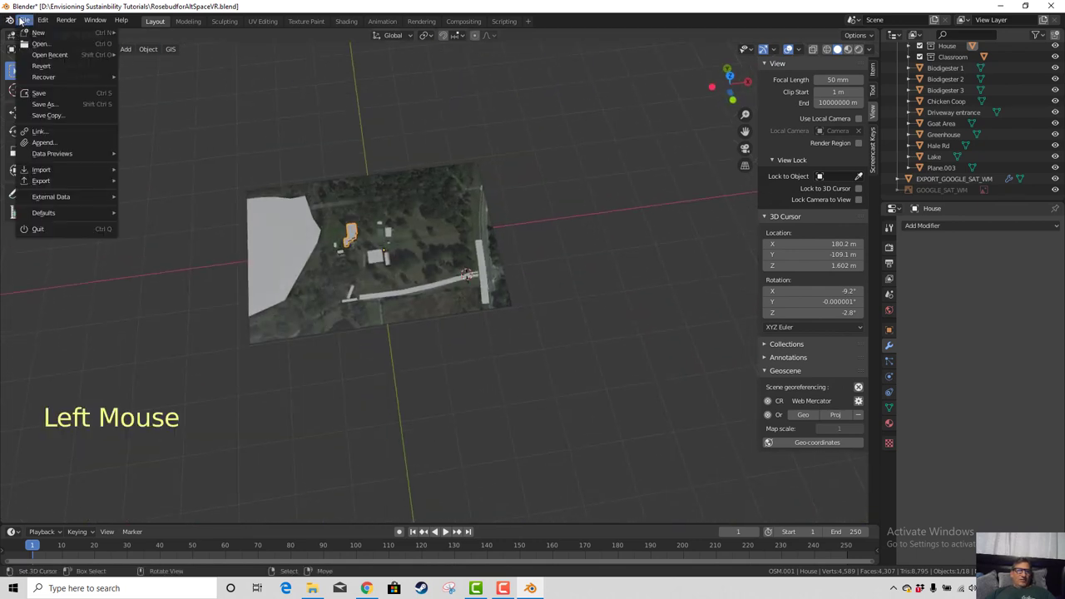
pyautogui.click(51, 95)
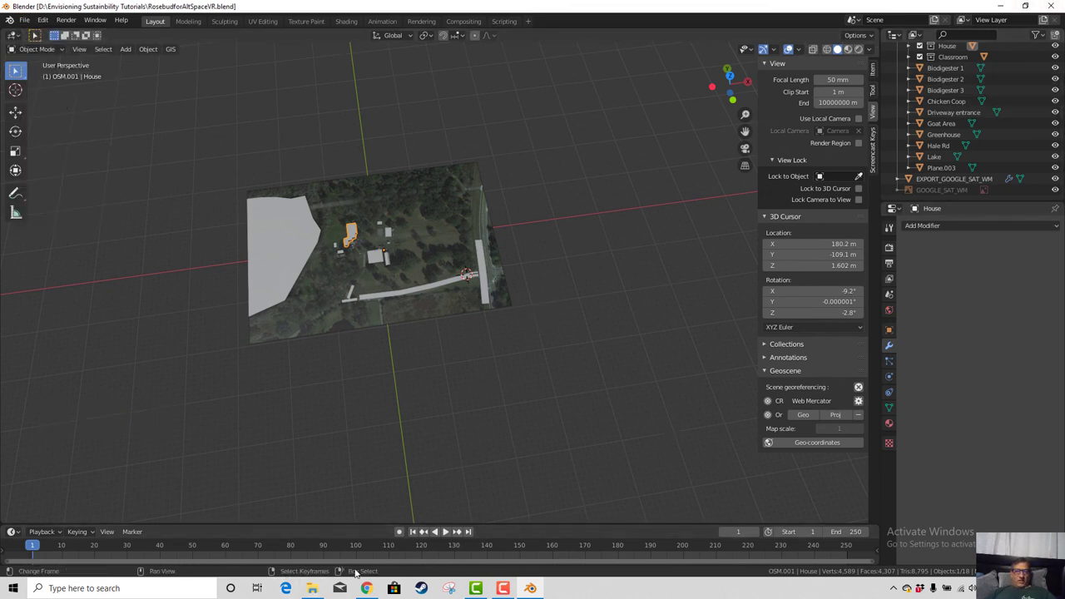
pyautogui.click(504, 588)
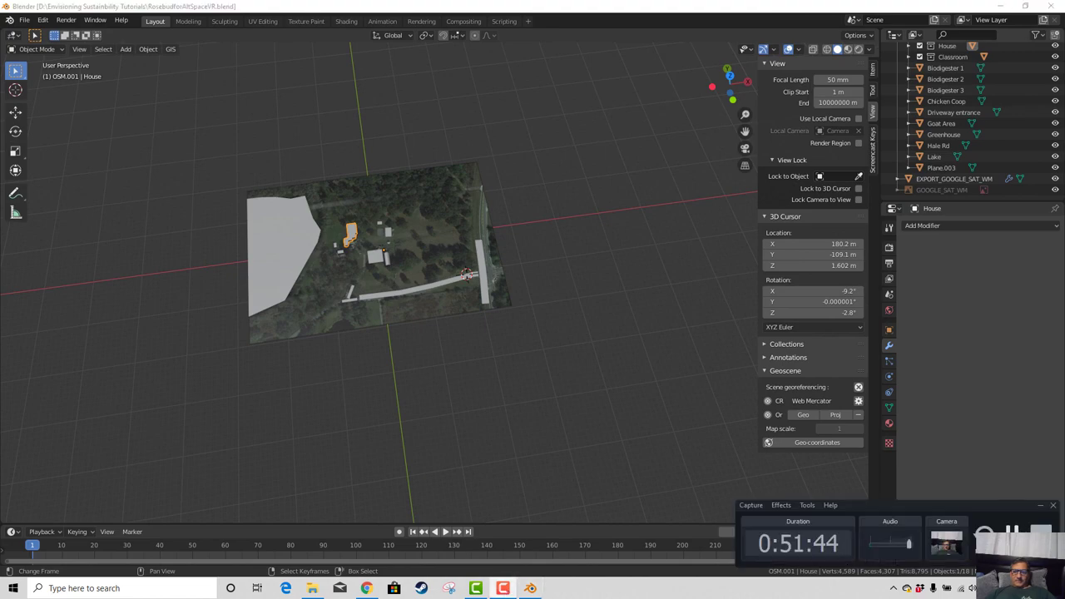